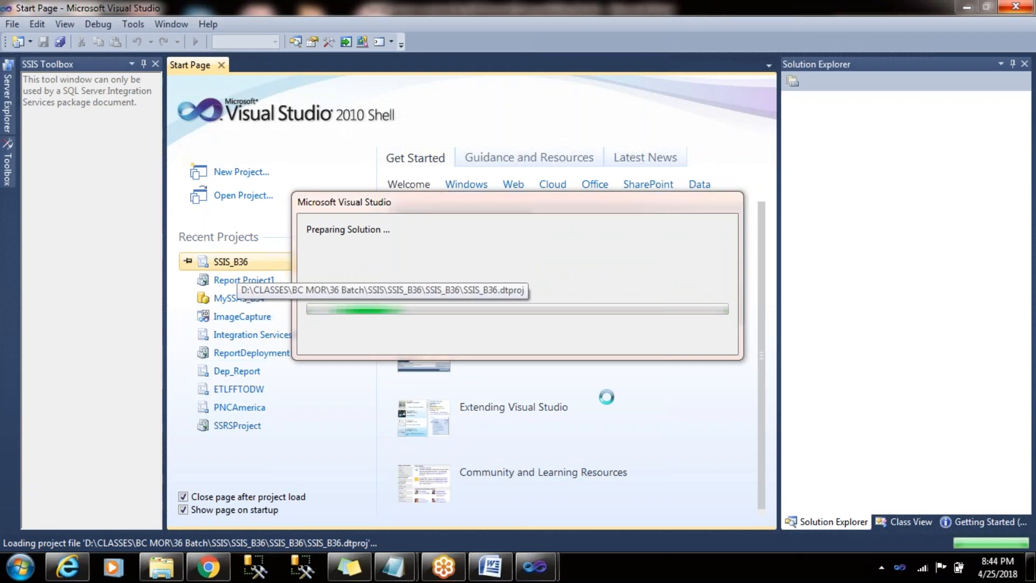
# - Collapse the 25 4 18 container and add a new Sequence Container below it in the control flow
pyautogui.moveTo(497, 580)
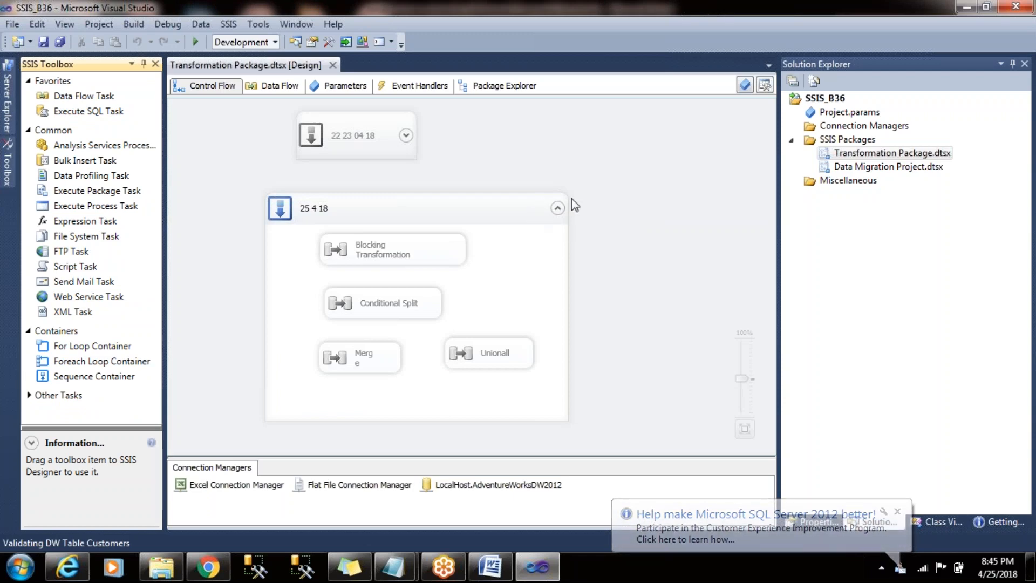
pyautogui.click(560, 213)
pyautogui.click(558, 211)
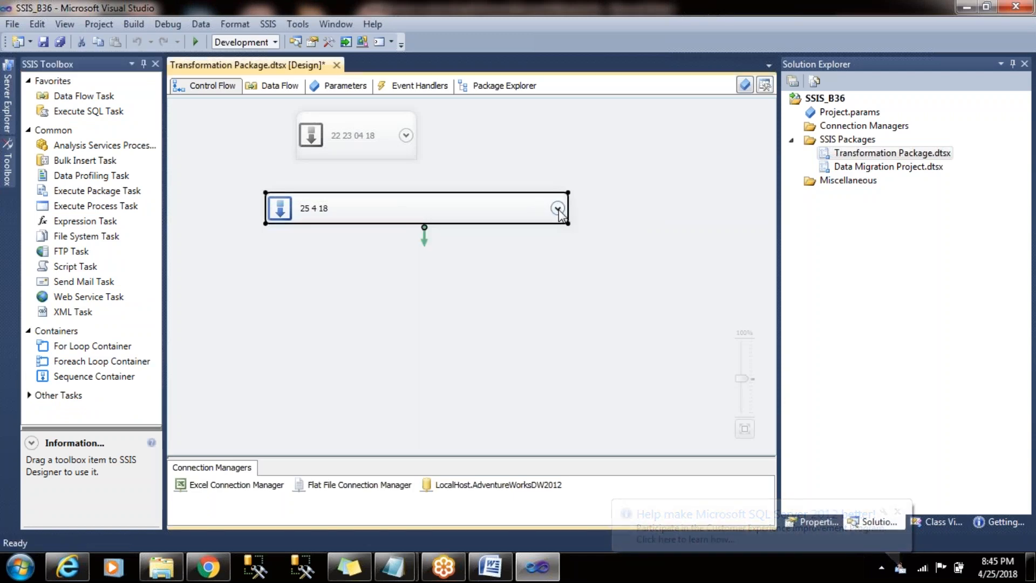
pyautogui.click(334, 267)
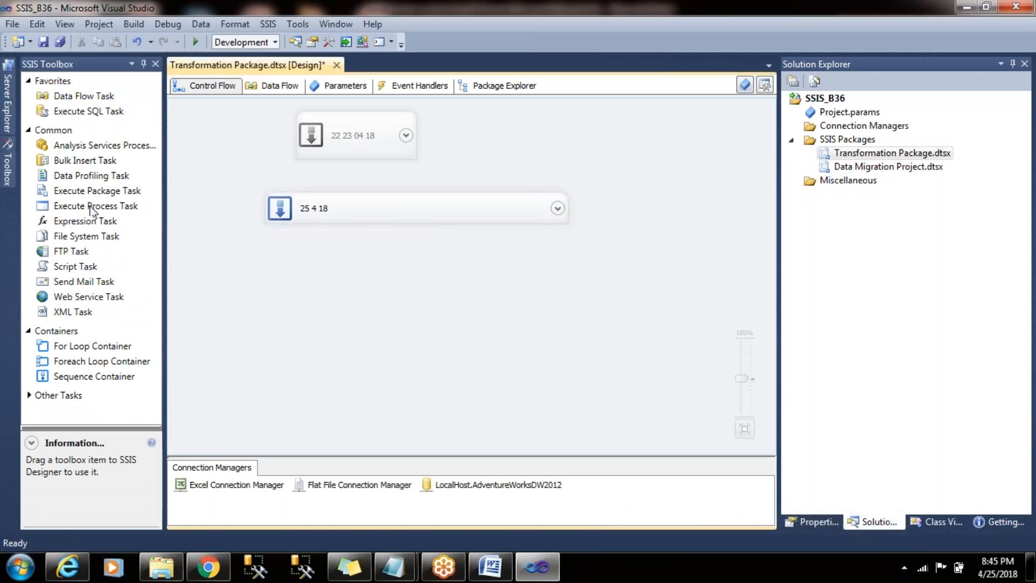
pyautogui.click(101, 378)
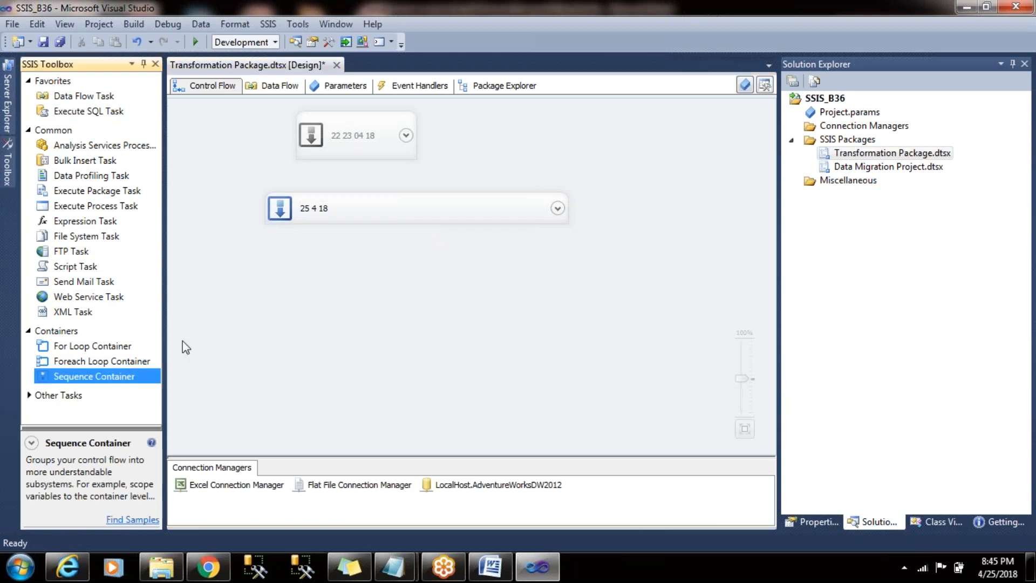
pyautogui.click(335, 281)
# - Move and widen the 22 23 04 18 container above 25 4 18, and align the new Sequence Container beneath them
pyautogui.moveTo(346, 157); pyautogui.dragTo(324, 183)
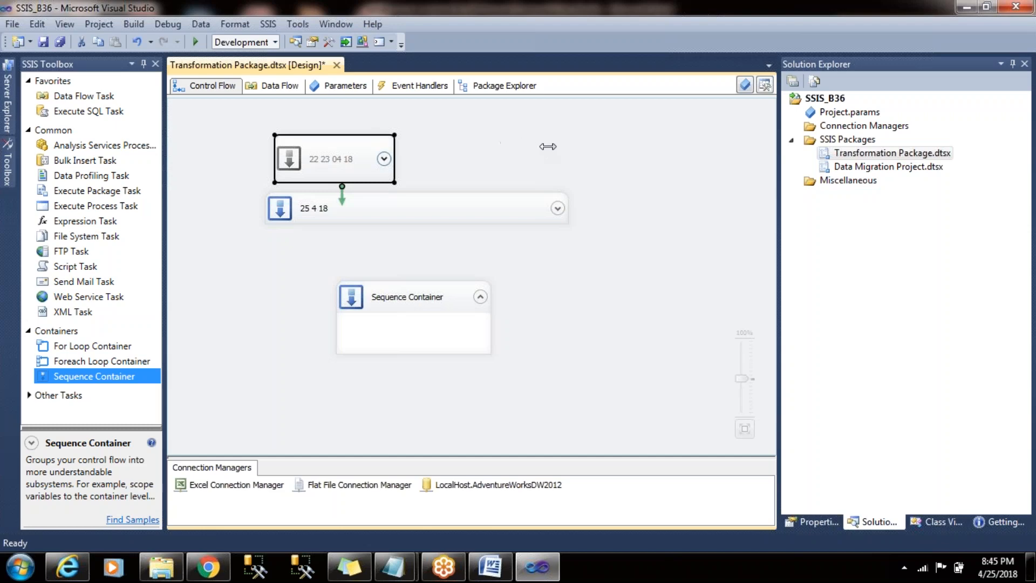
pyautogui.moveTo(392, 179); pyautogui.dragTo(553, 195)
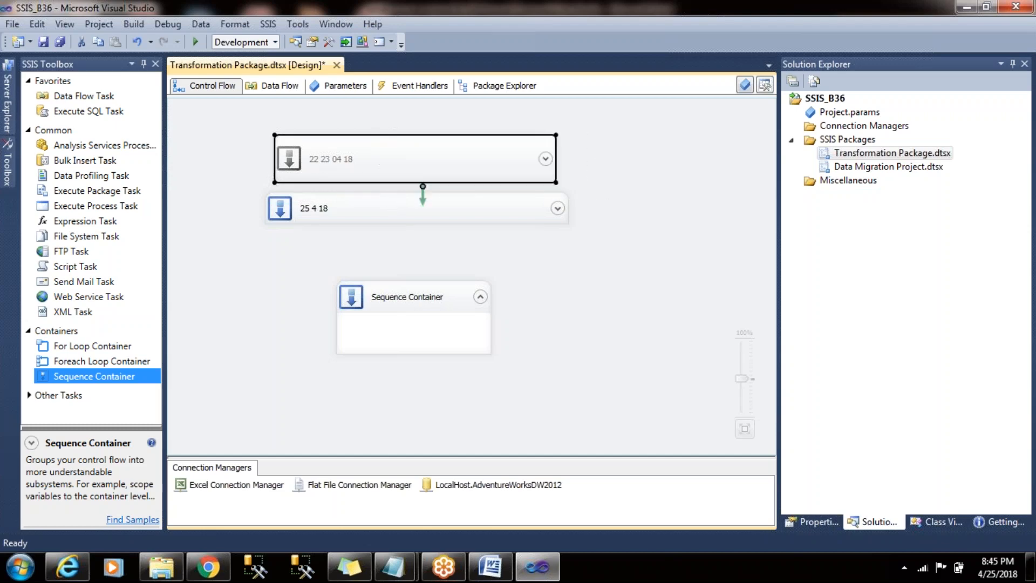
pyautogui.moveTo(400, 300); pyautogui.dragTo(336, 278)
# - Rename the new Sequence Container as 26 04 18
pyautogui.click(352, 279)
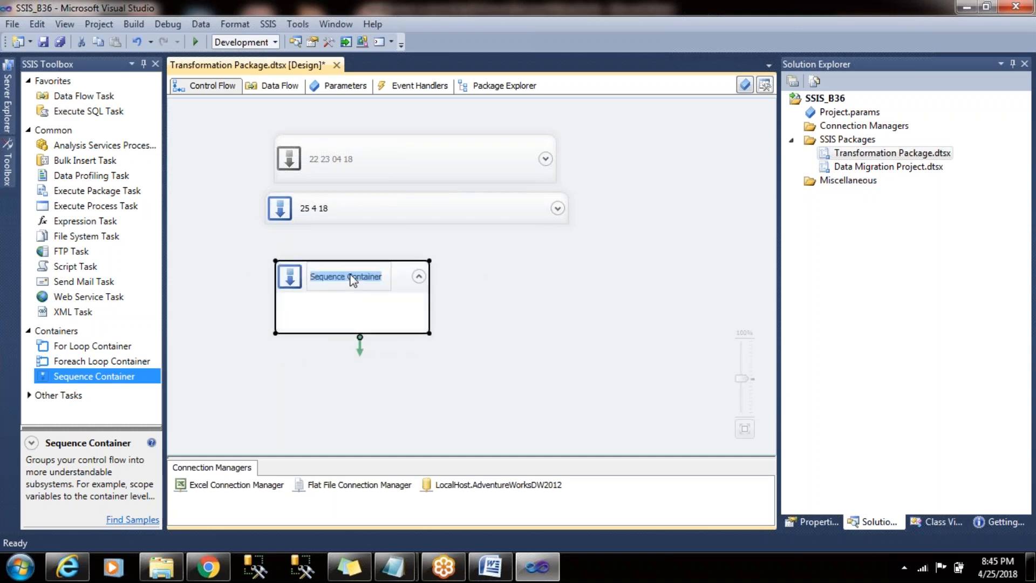
pyautogui.write('26 04 18')
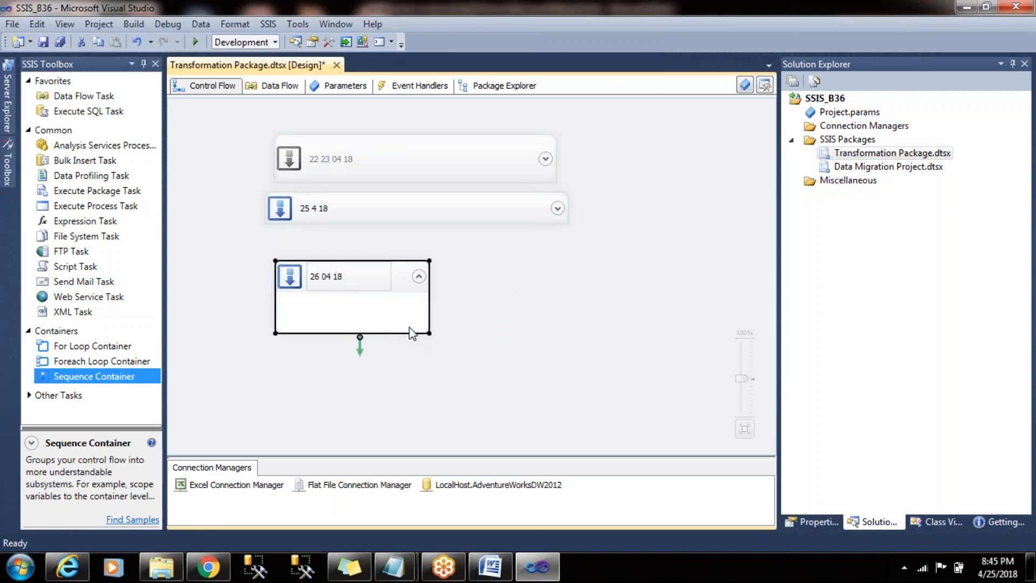
pyautogui.click(405, 314)
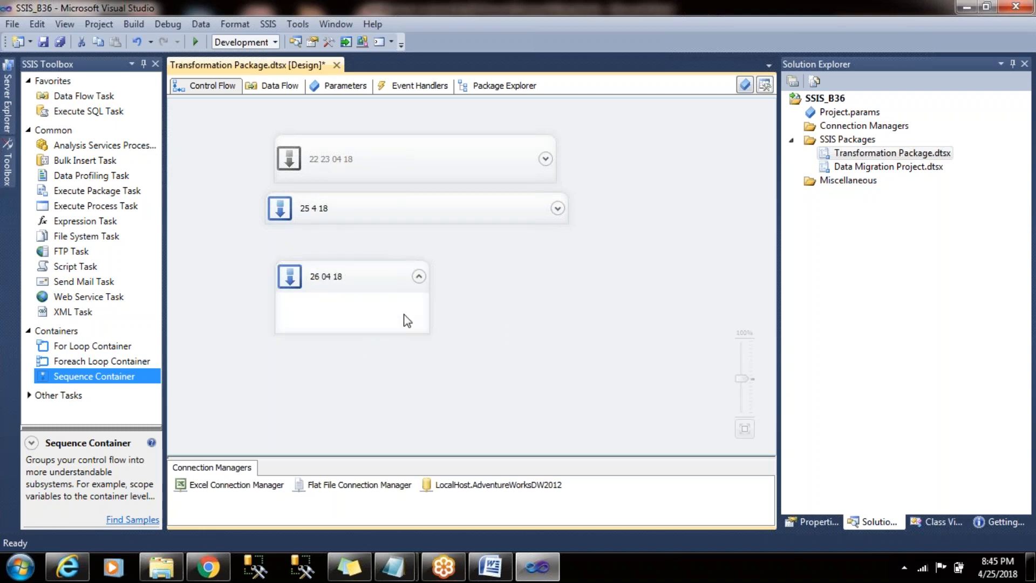
# - Enlarge the 26 04 18 container and place a Data Flow Task inside it
pyautogui.click(263, 341)
pyautogui.click(422, 318)
pyautogui.moveTo(429, 333); pyautogui.dragTo(550, 360)
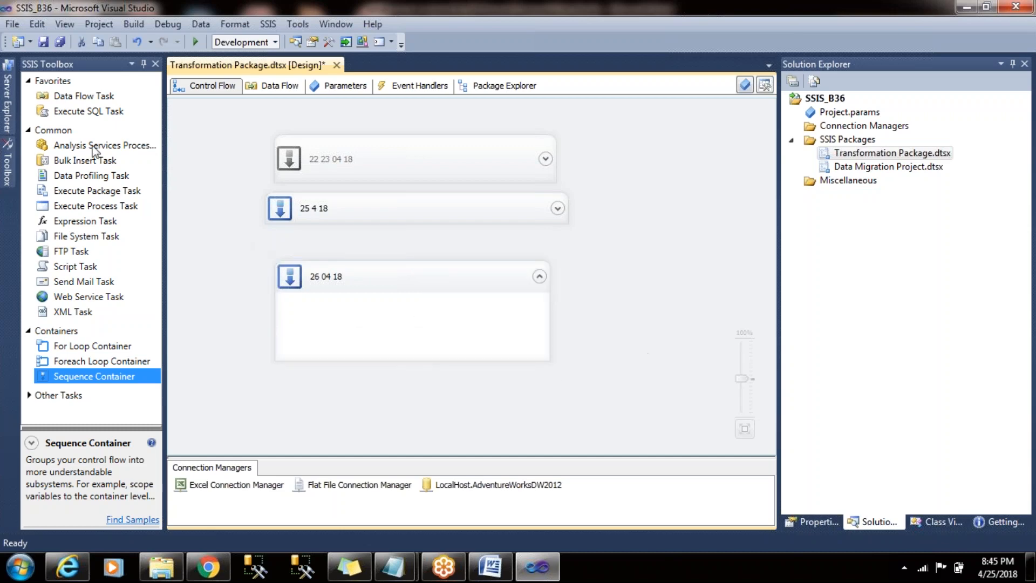
pyautogui.moveTo(109, 97); pyautogui.dragTo(351, 329)
pyautogui.click(243, 314)
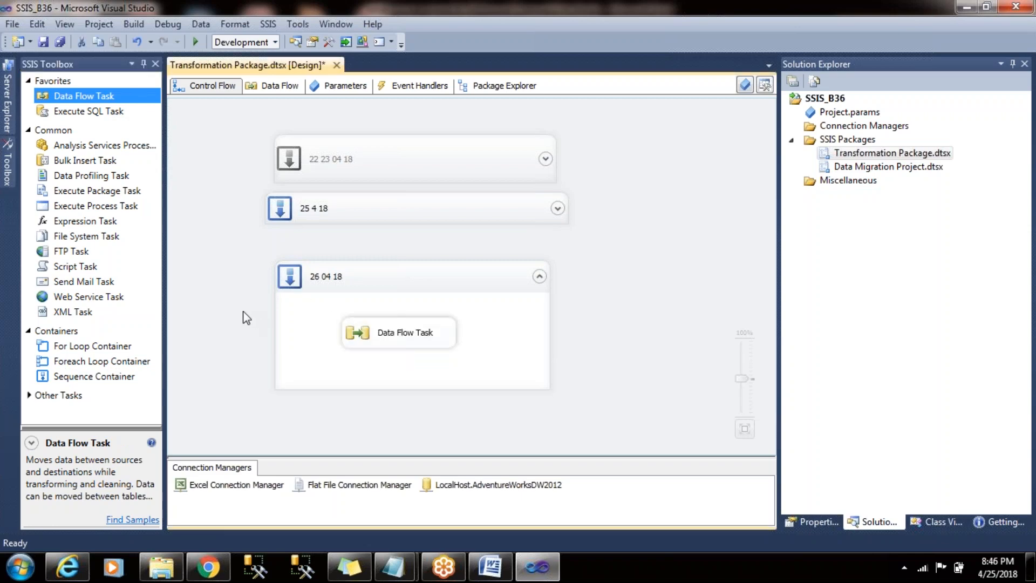
# - Switch to the course content document in Word and move the Merge join entry directly above Data conversion / Type Cast
pyautogui.hotkey('alt', 'Tab')
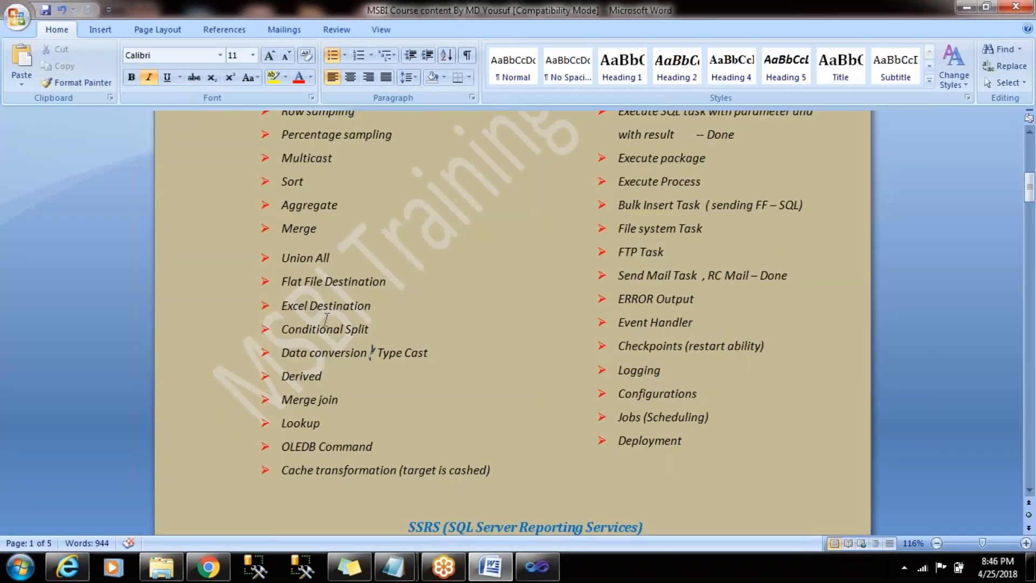
pyautogui.moveTo(282, 354); pyautogui.dragTo(447, 351)
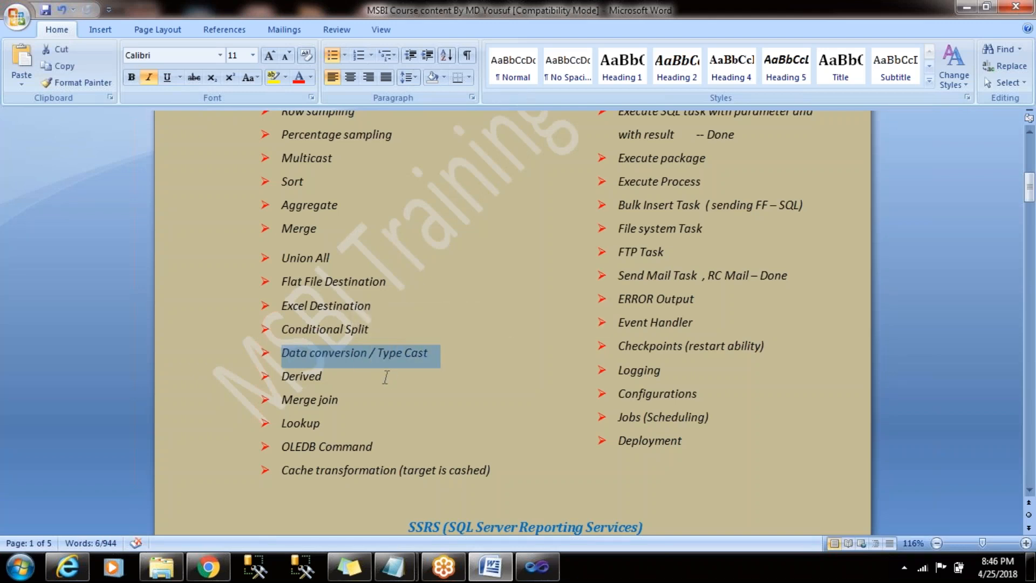
pyautogui.moveTo(306, 402); pyautogui.dragTo(354, 400)
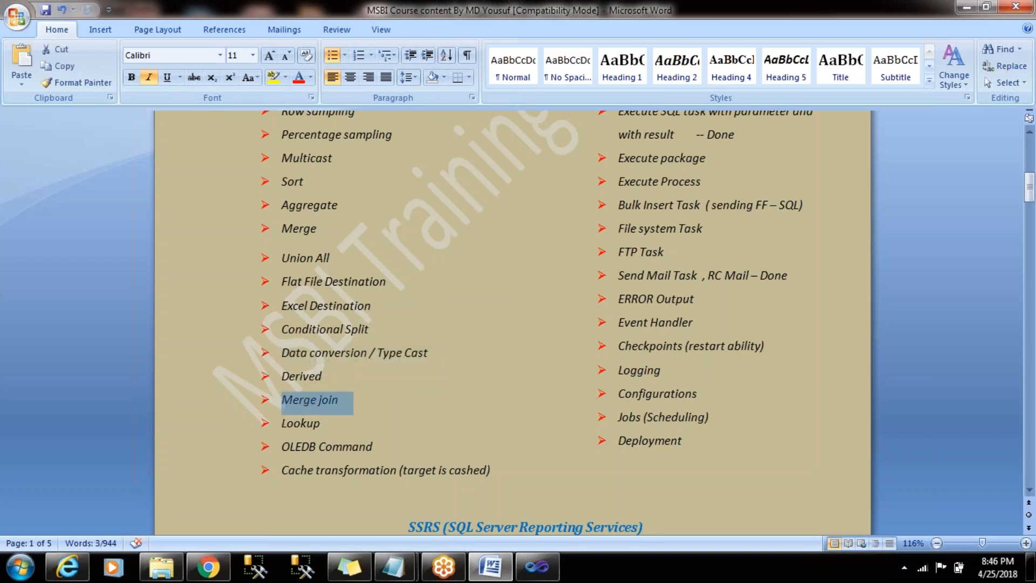
pyautogui.press('Delete')
pyautogui.hotkey('ctrl', 'z')
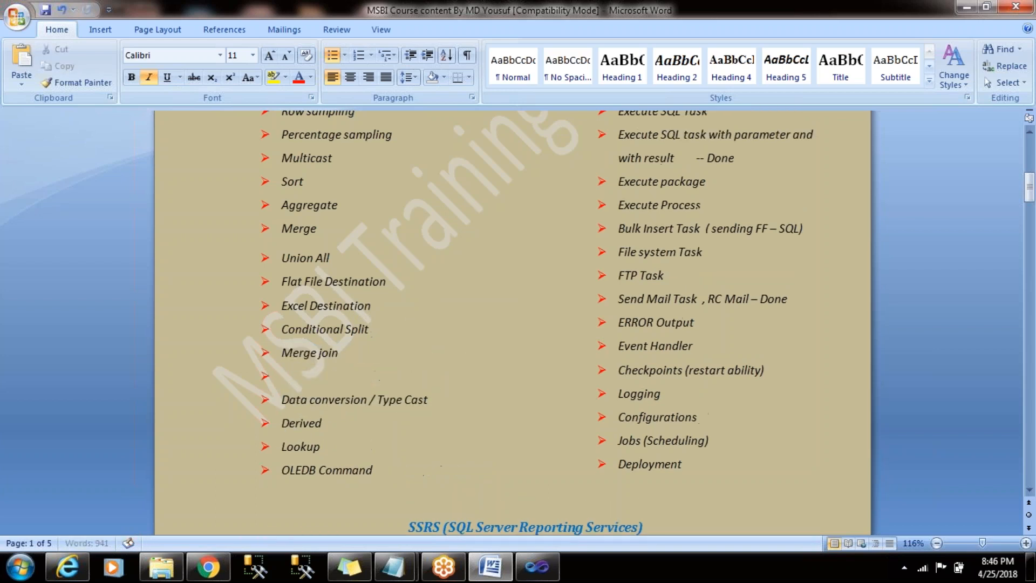
pyautogui.press('Delete')
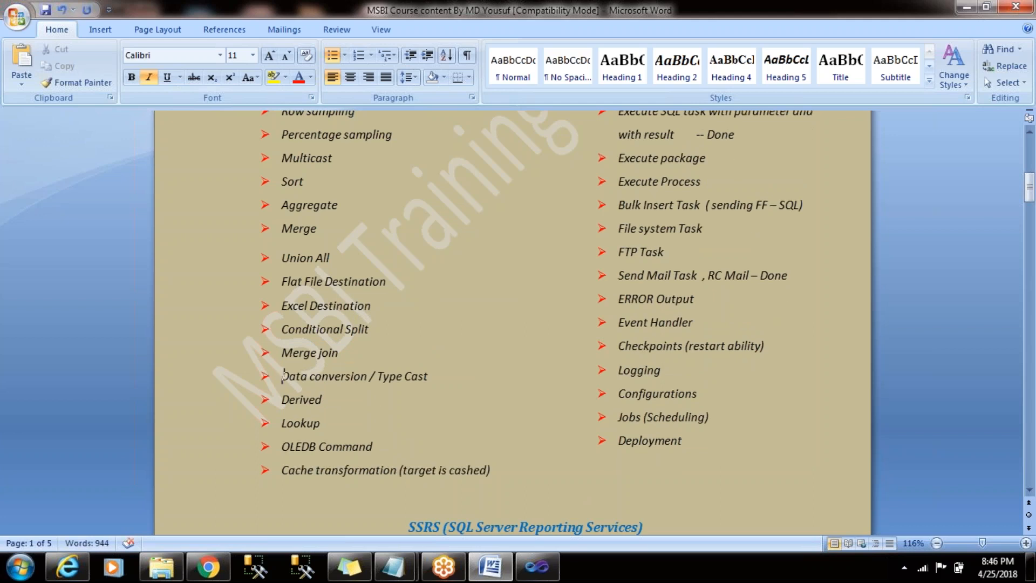
# - Return to Visual Studio, open the new Data Flow Task and add a Flat File Source to it
pyautogui.hotkey('alt', 'Tab')
pyautogui.doubleClick(387, 346)
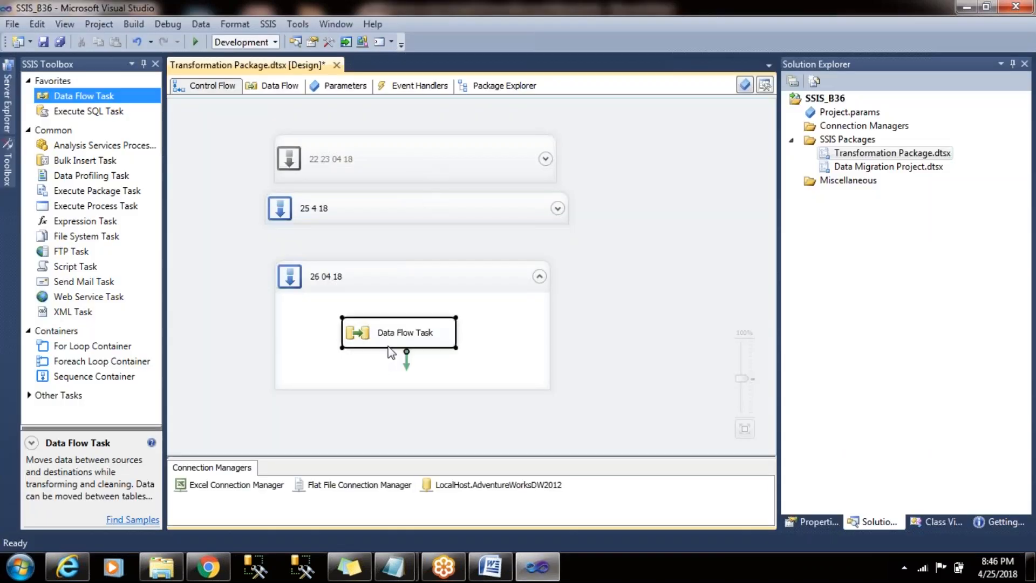
pyautogui.moveTo(158, 125); pyautogui.dragTo(167, 303)
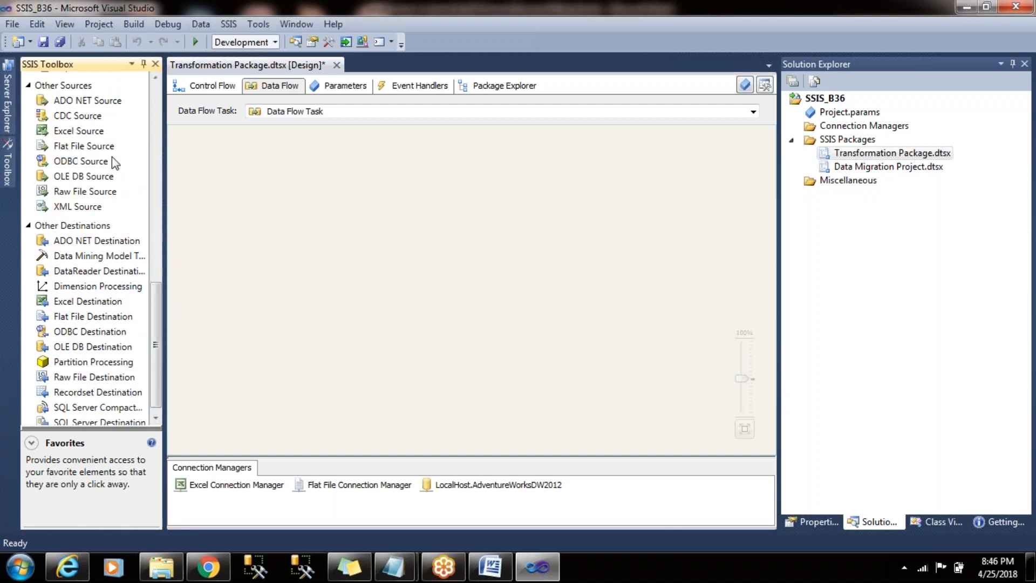
pyautogui.moveTo(105, 146); pyautogui.dragTo(387, 145)
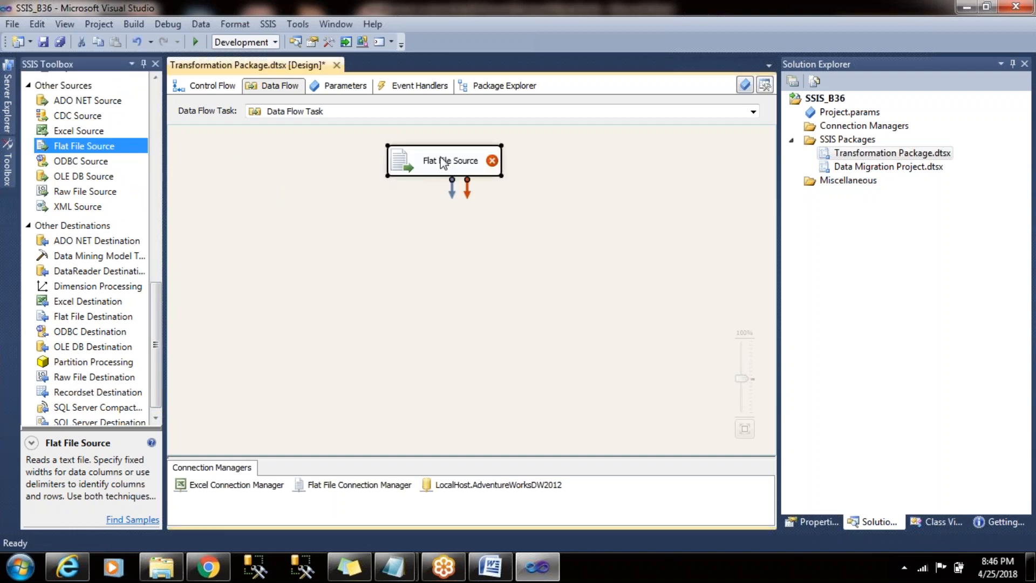
# - Configure the Flat File Source with Flat File Connection Manager, outputting the CustomerKey, FirstName, Gender and YearlyIncome columns
pyautogui.doubleClick(442, 161)
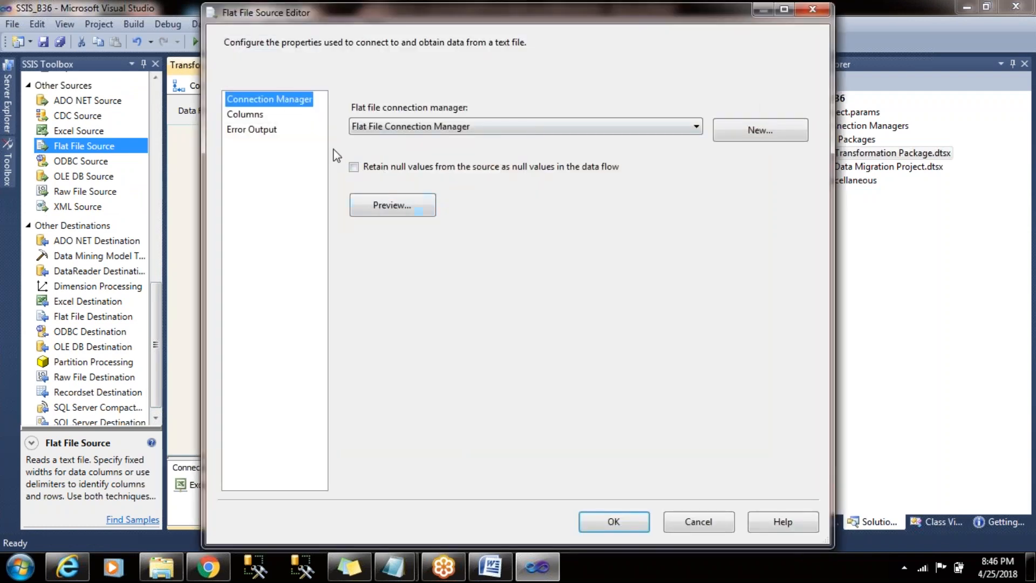
pyautogui.click(237, 114)
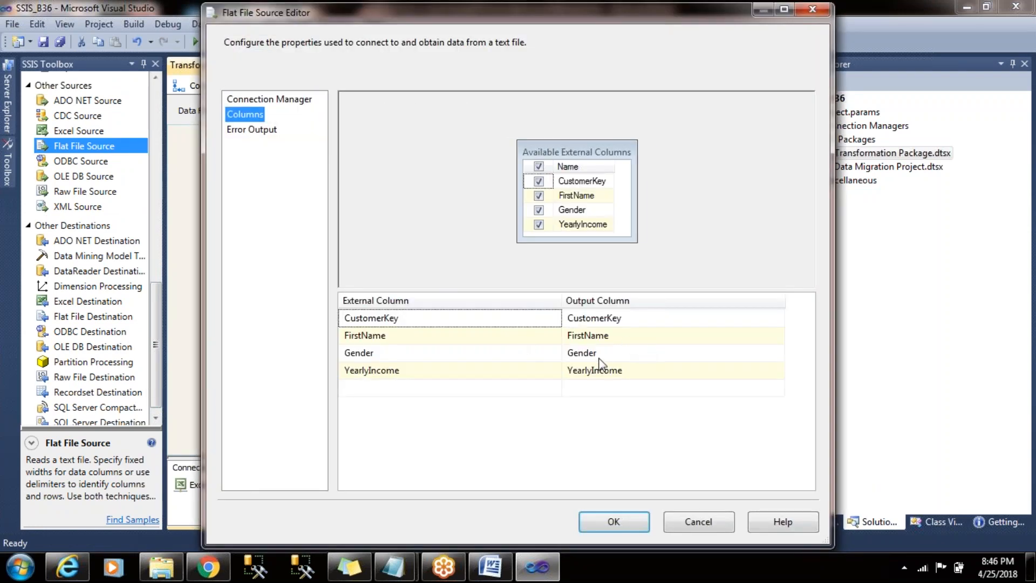
pyautogui.click(620, 522)
pyautogui.doubleClick(435, 170)
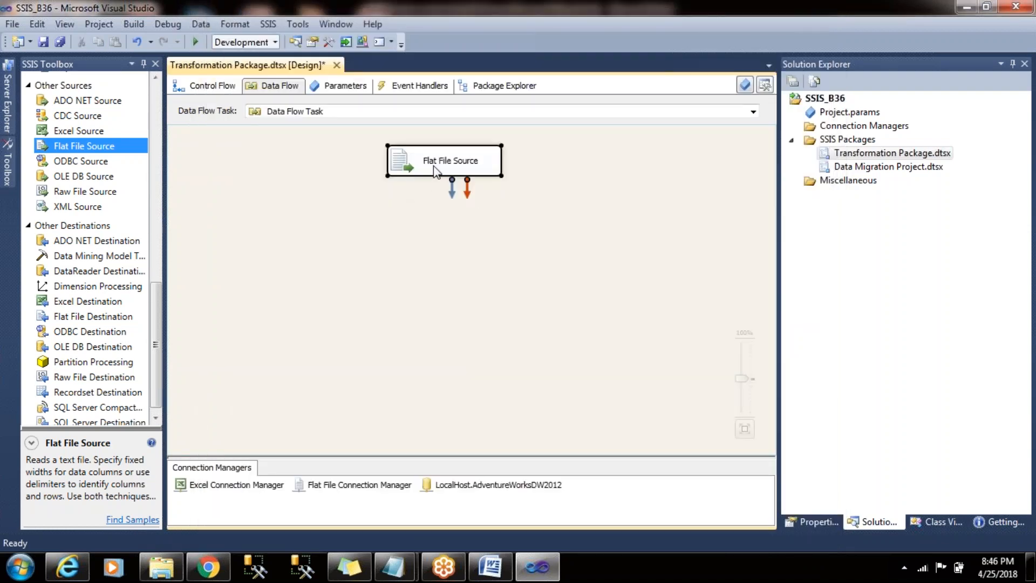
pyautogui.click(245, 115)
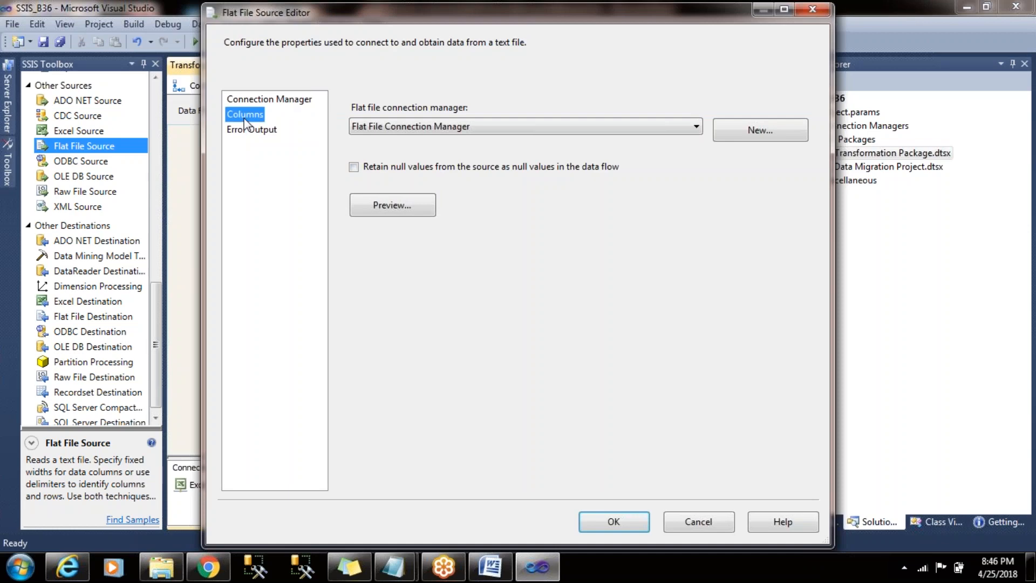
pyautogui.click(645, 523)
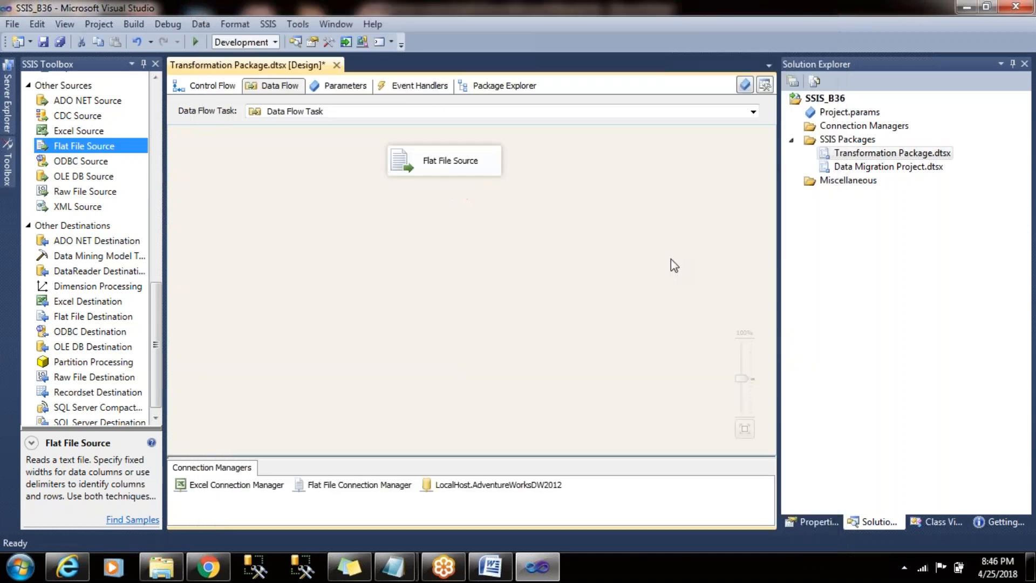
# - Review the data types of CustomerKey, FirstName, Gender and YearlyIncome in the flat file connection manager
pyautogui.click(402, 486)
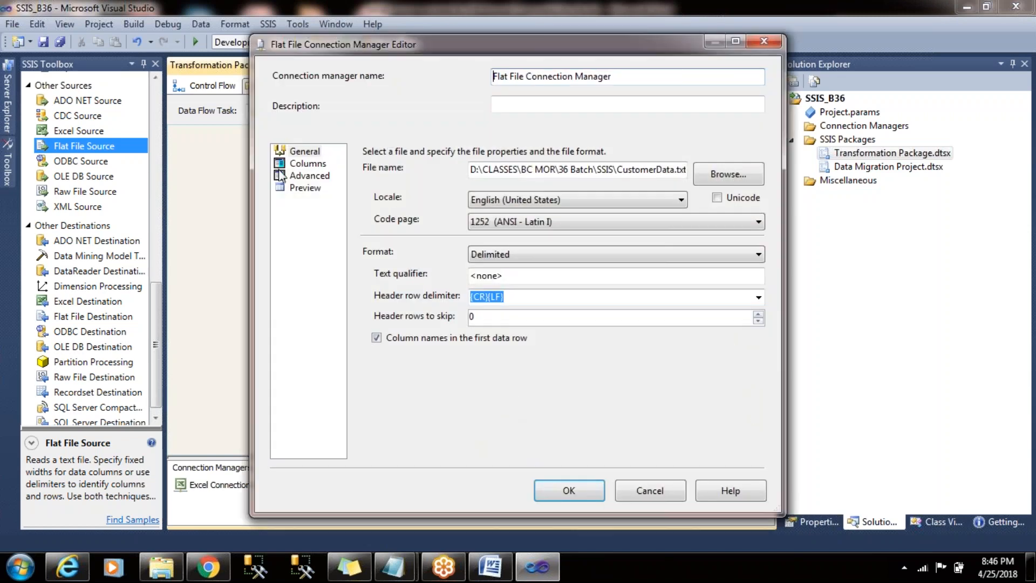
pyautogui.click(307, 176)
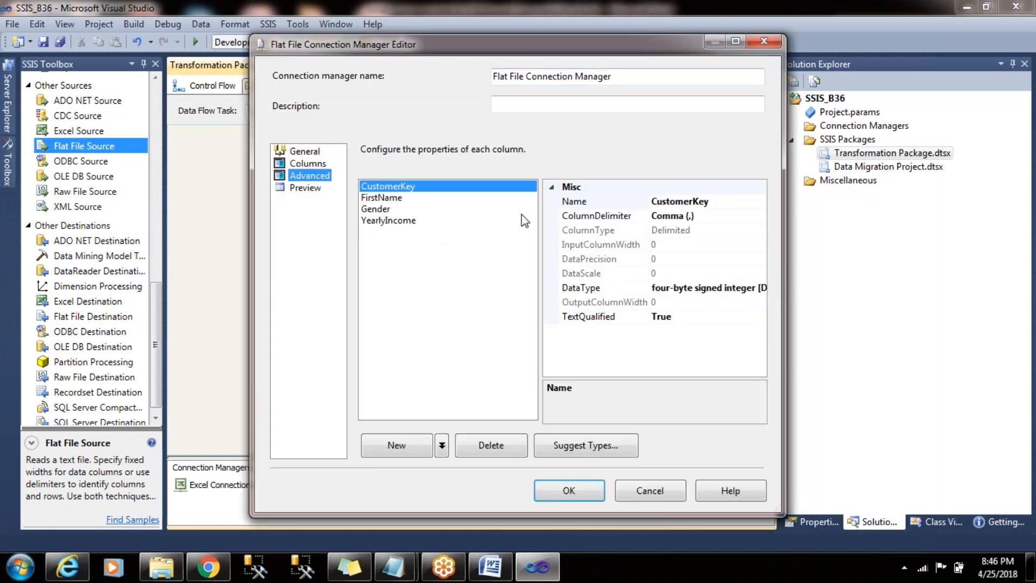
pyautogui.click(400, 199)
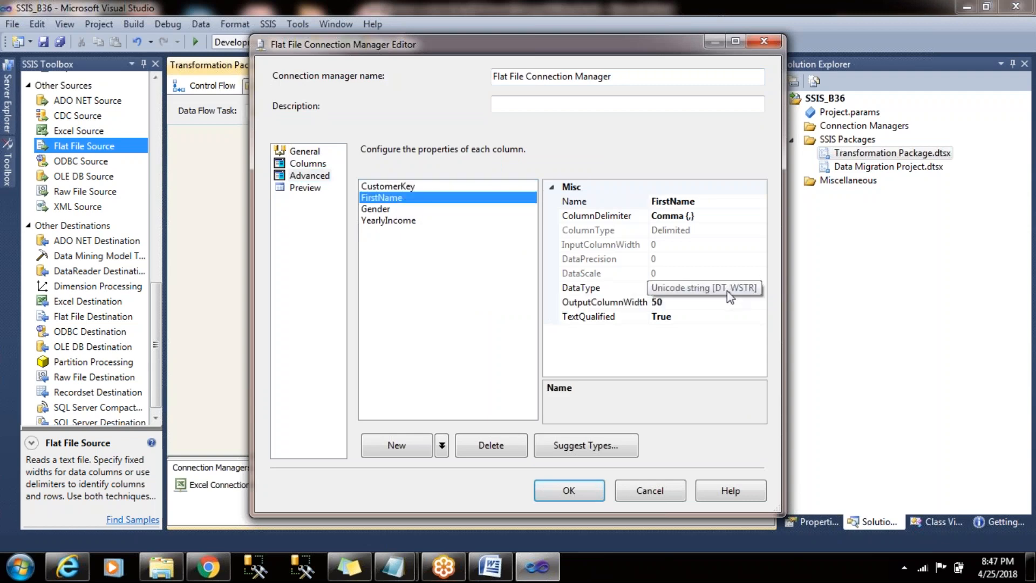
pyautogui.click(391, 210)
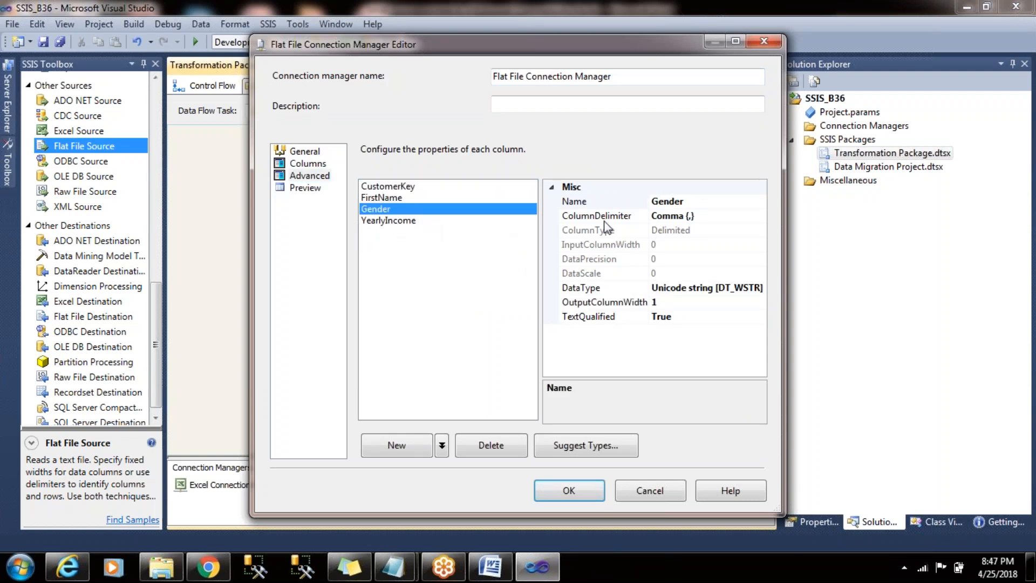
pyautogui.click(386, 221)
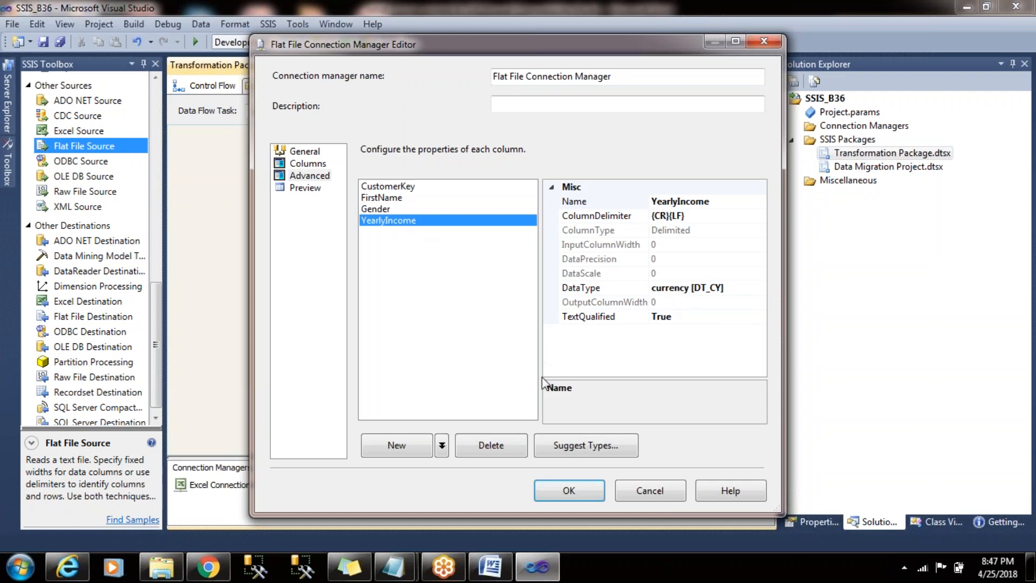
pyautogui.click(564, 491)
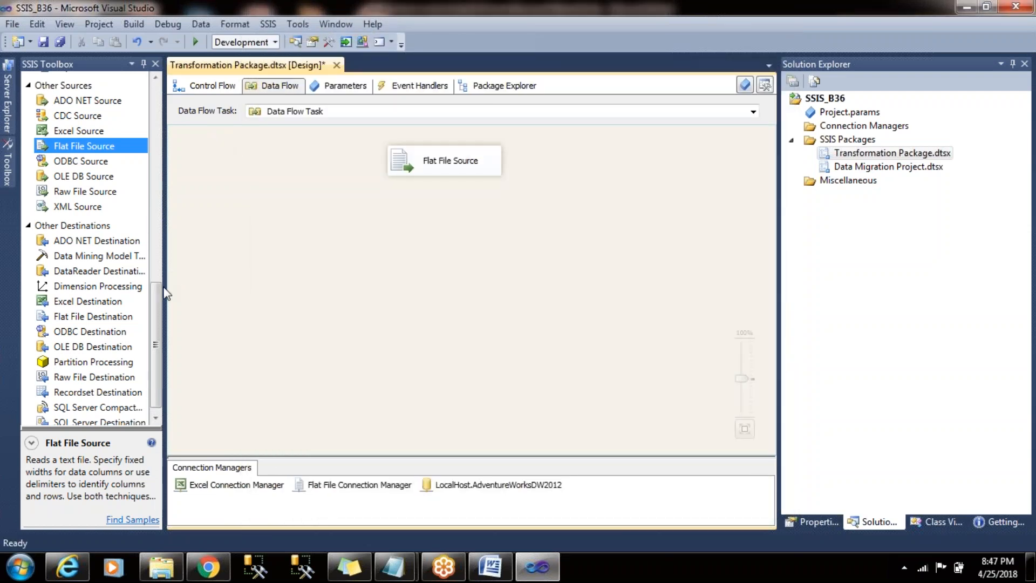
# - Add an OLE DB Destination below the Flat File Source and connect the source's output to it
pyautogui.moveTo(155, 322)
pyautogui.mouseDown()
pyautogui.moveTo(161, 267)
pyautogui.moveTo(157, 330)
pyautogui.mouseUp()
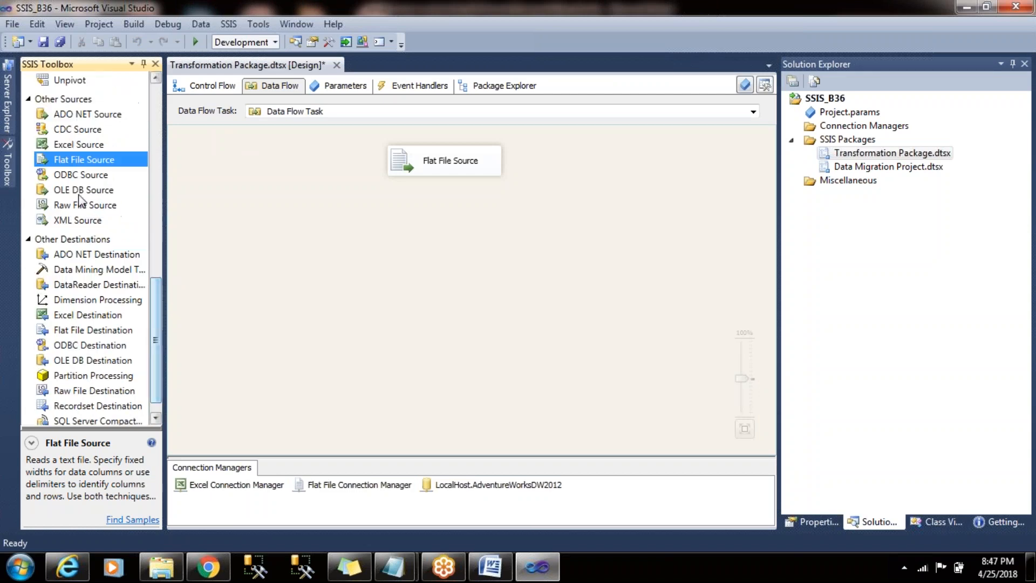
pyautogui.moveTo(102, 360); pyautogui.dragTo(398, 256)
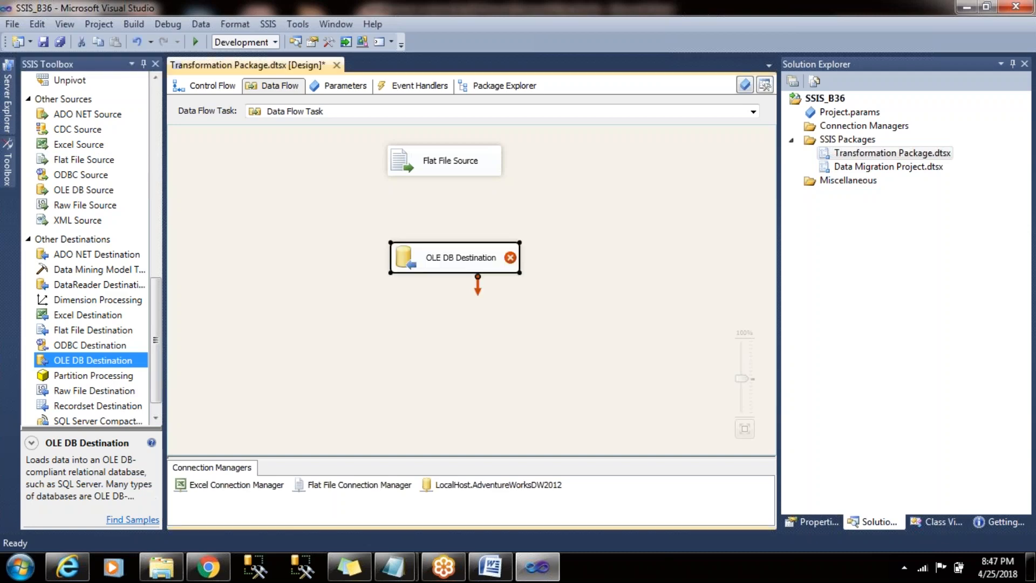
pyautogui.click(446, 171)
pyautogui.moveTo(444, 179); pyautogui.dragTo(453, 257)
# - Start a new table for the OLE DB Destination, defining FirstName as varchar(50) and Gender as varchar(1)
pyautogui.doubleClick(429, 262)
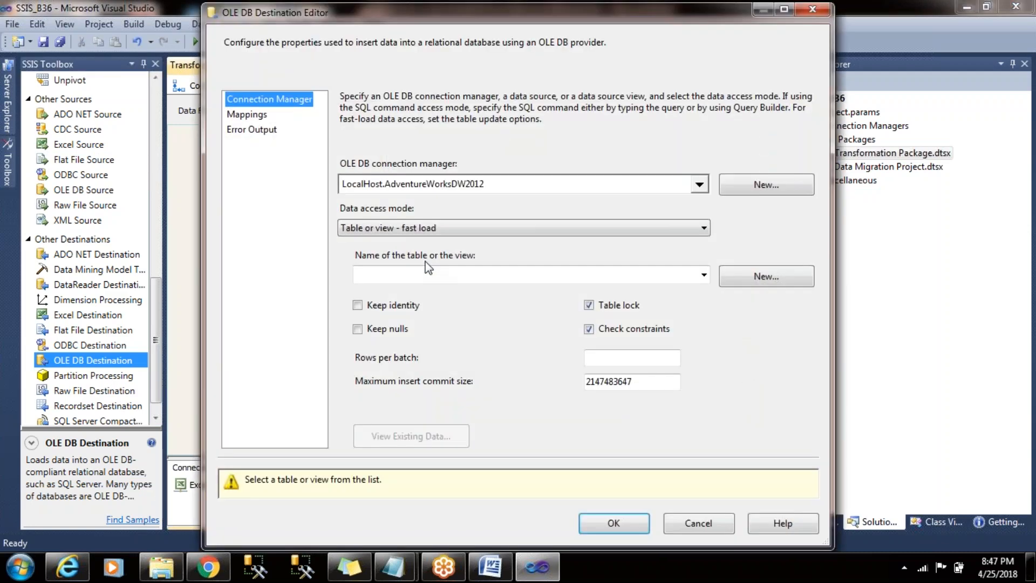
pyautogui.click(753, 277)
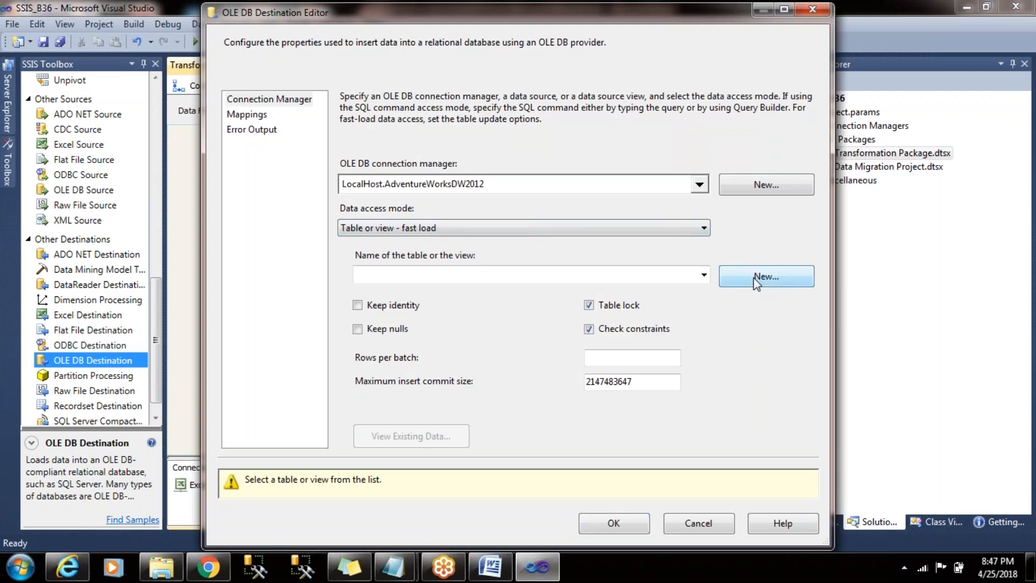
pyautogui.click(346, 206)
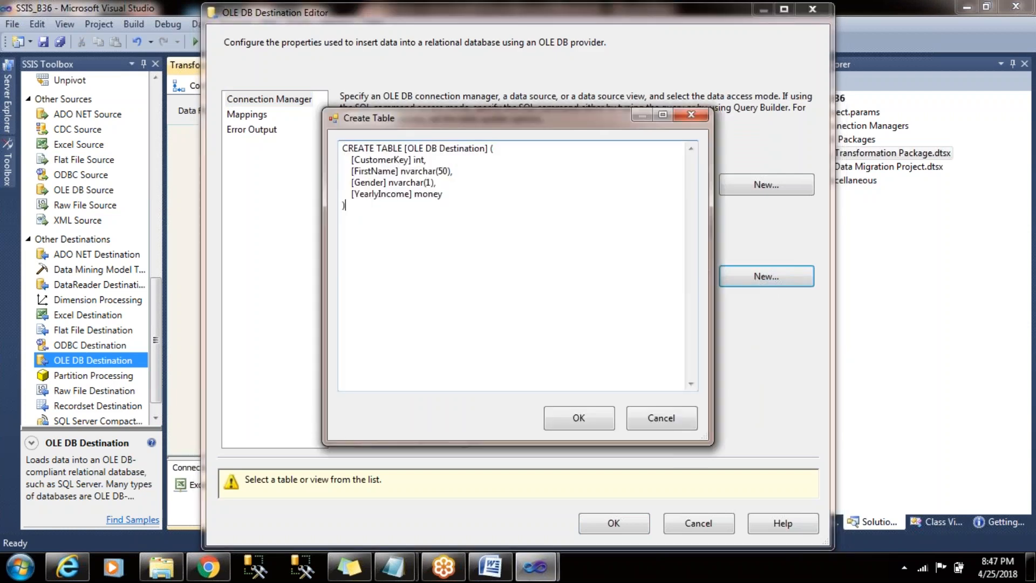
pyautogui.keyDown('shift'); pyautogui.click(451, 171); pyautogui.keyUp('shift')
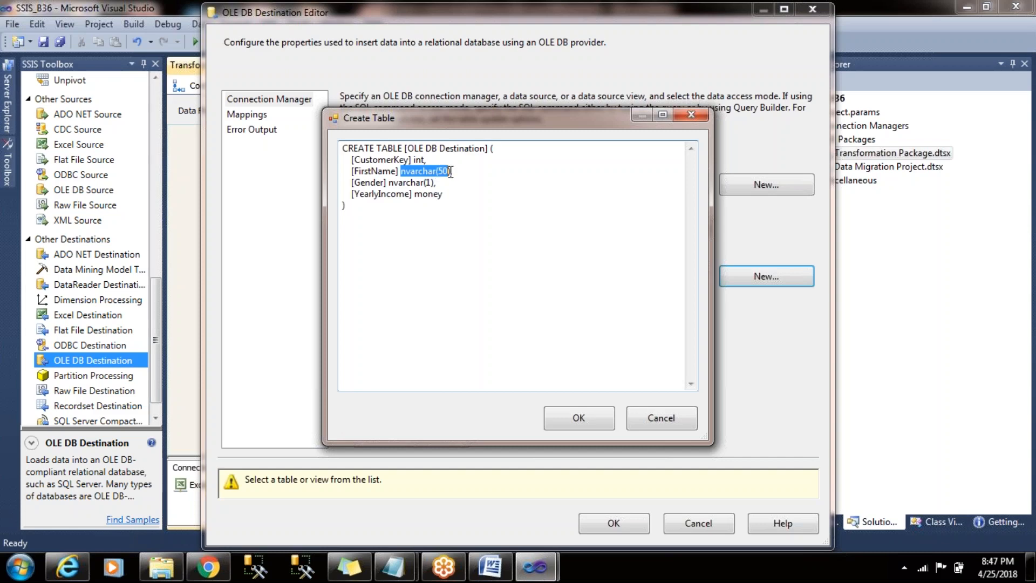
pyautogui.click(465, 216)
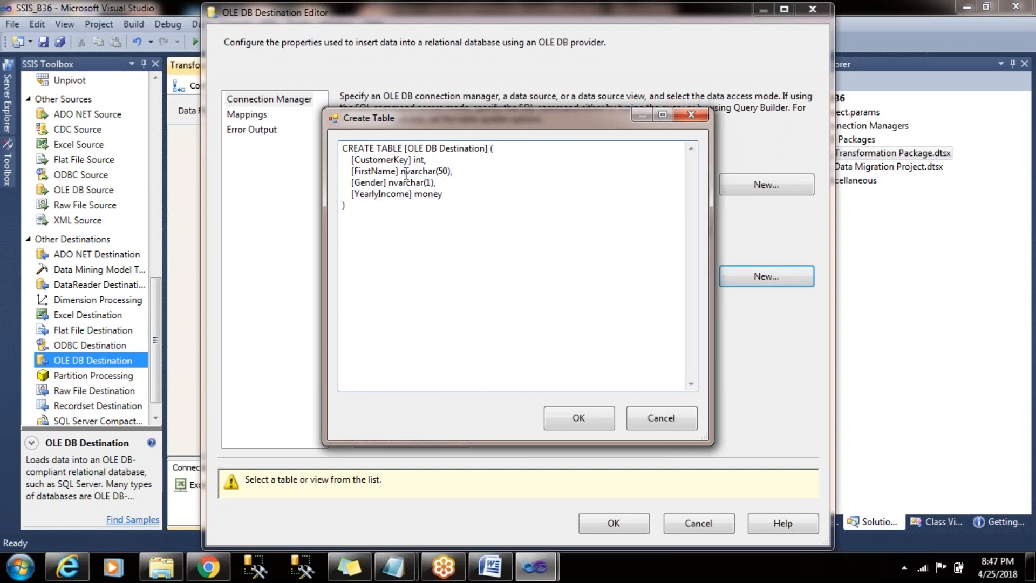
pyautogui.press('Delete')
pyautogui.moveTo(452, 170); pyautogui.dragTo(392, 177)
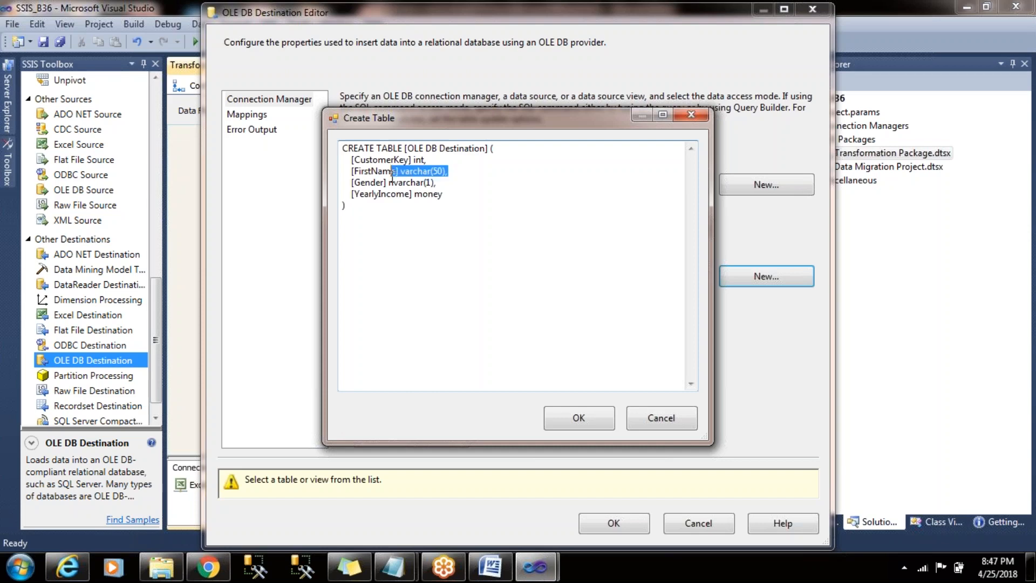
pyautogui.click(399, 183)
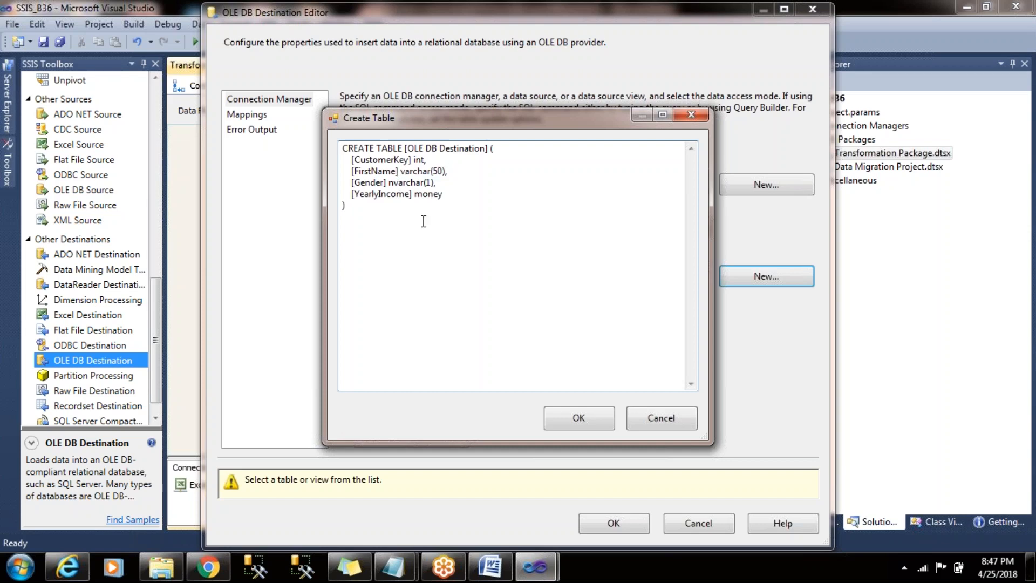
pyautogui.press('Left')
pyautogui.press('Left')
pyautogui.press('Delete')
# - Name the new destination table Cast and create it
pyautogui.moveTo(489, 149); pyautogui.dragTo(404, 148)
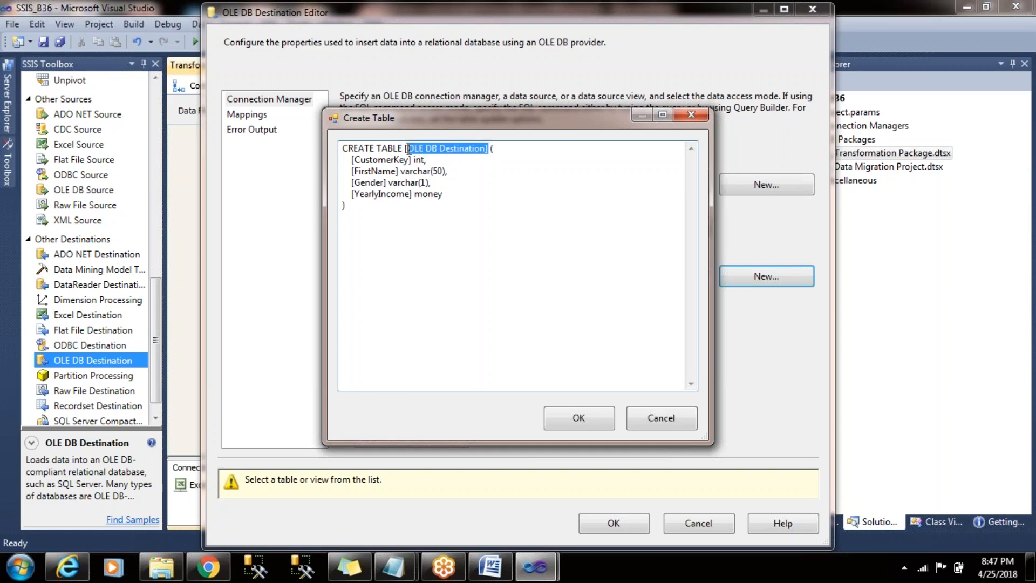
pyautogui.press('Delete')
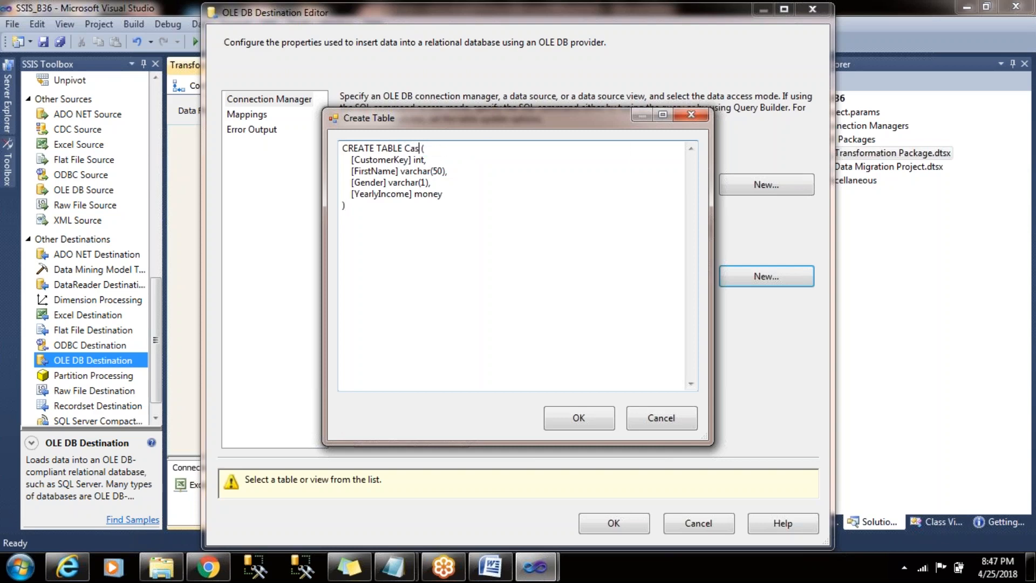
pyautogui.moveTo(441, 185); pyautogui.dragTo(342, 172)
pyautogui.click(542, 203)
pyautogui.click(605, 419)
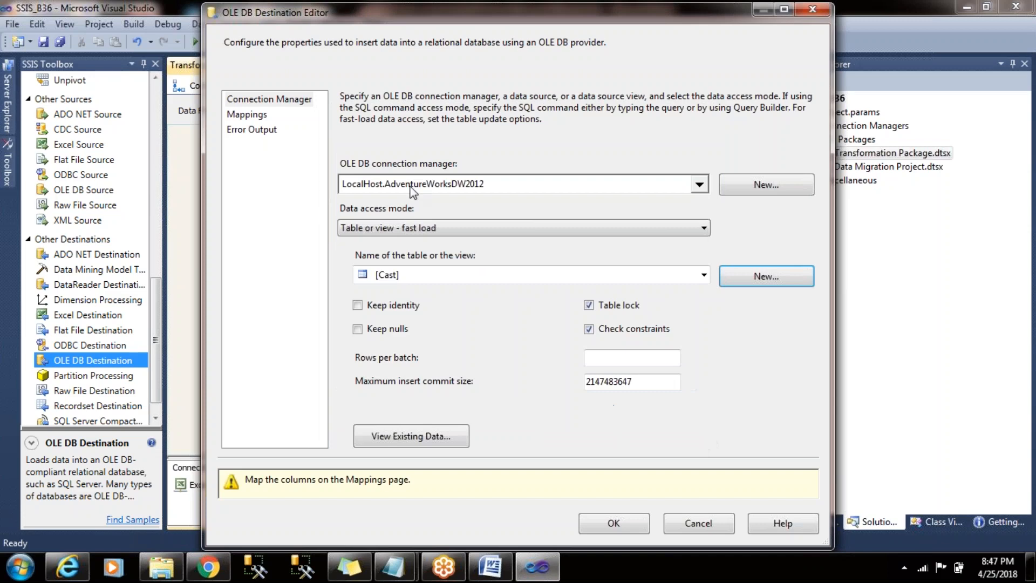
# - Accept the same-name column mappings for the Cast table and move the OLE DB Destination lower, directly beneath the Flat File Source
pyautogui.click(265, 121)
pyautogui.press('Down')
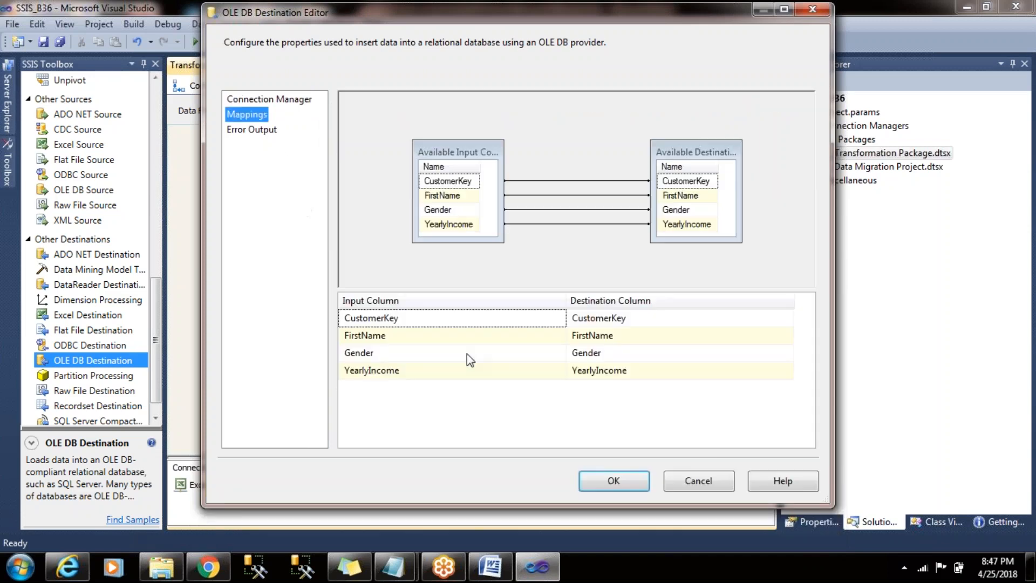
pyautogui.click(616, 477)
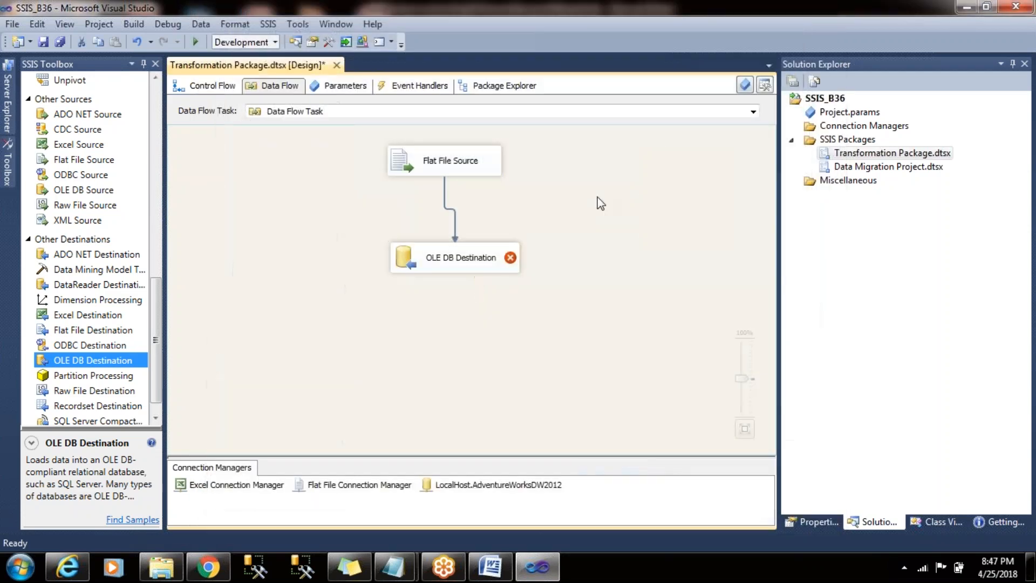
pyautogui.moveTo(463, 267); pyautogui.dragTo(448, 303)
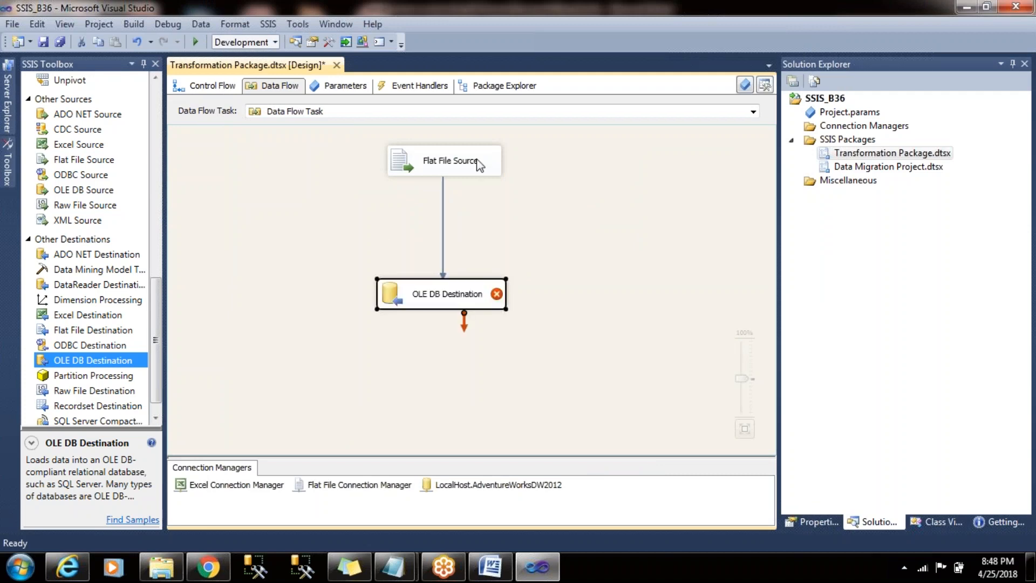
# - Examine the data types of the CustomerKey and FirstName columns in the Flat File Source
pyautogui.doubleClick(477, 168)
pyautogui.click(245, 114)
pyautogui.click(798, 9)
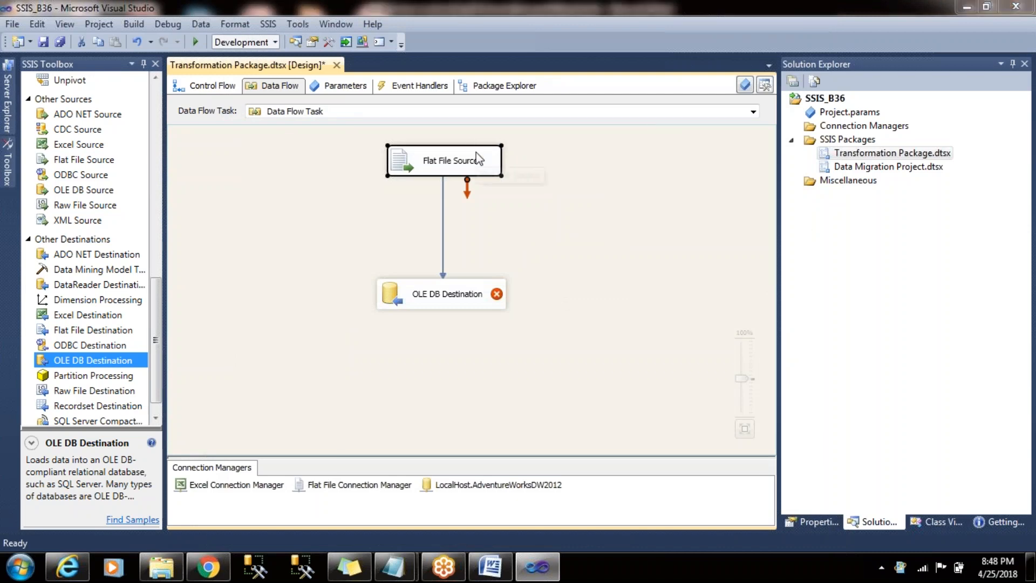
pyautogui.doubleClick(470, 157)
pyautogui.click(256, 117)
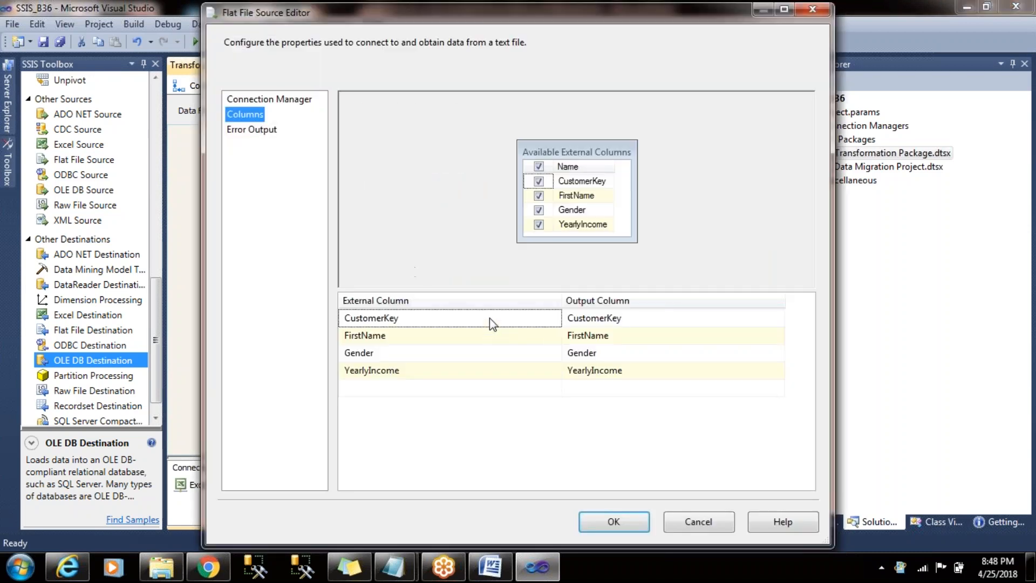
pyautogui.moveTo(490, 319)
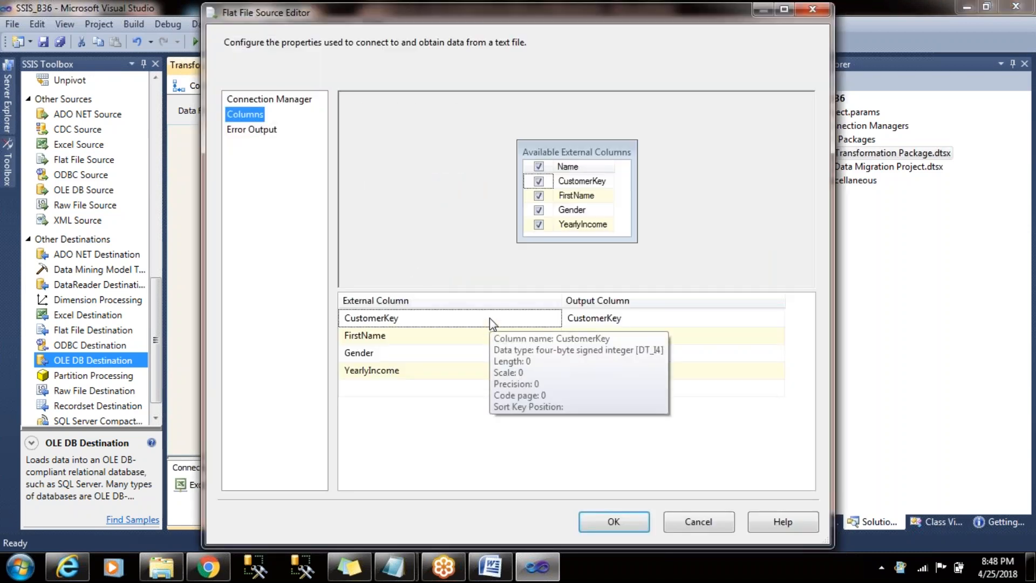
pyautogui.moveTo(491, 346)
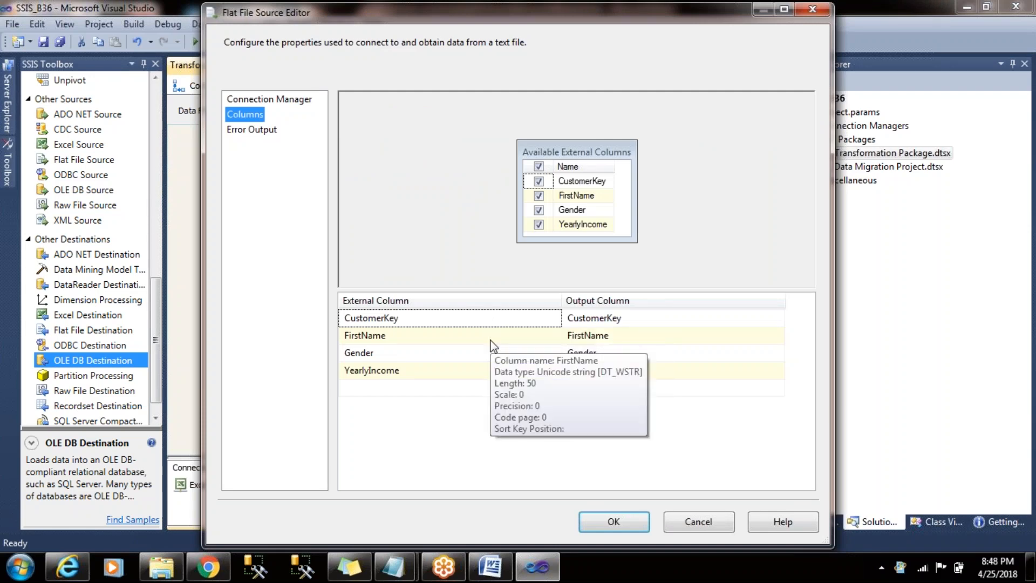
pyautogui.click(614, 521)
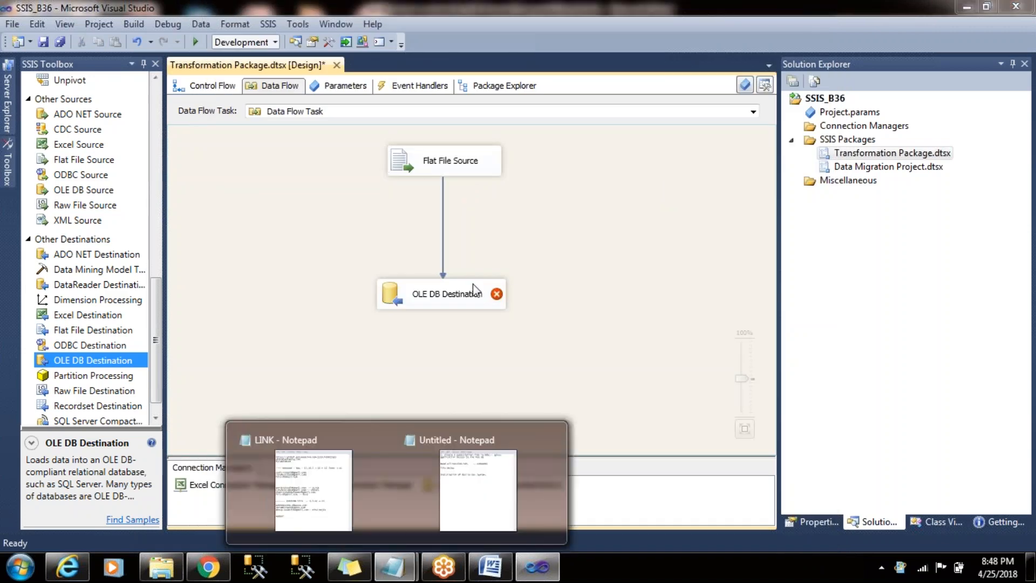
# - Open a new Notepad window and write the note "Unicode - Nvarchar"
pyautogui.click(20, 567)
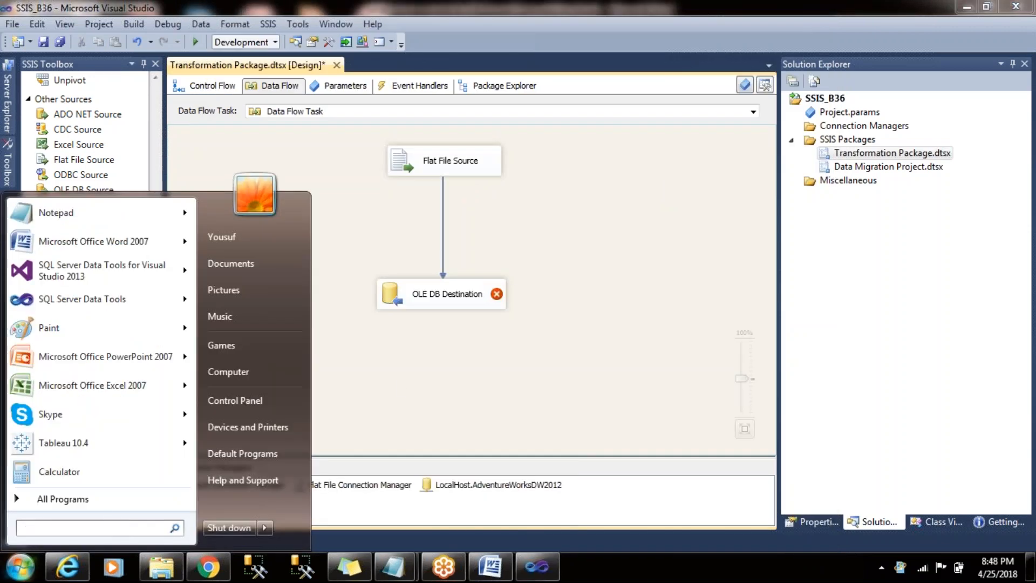
pyautogui.write('note')
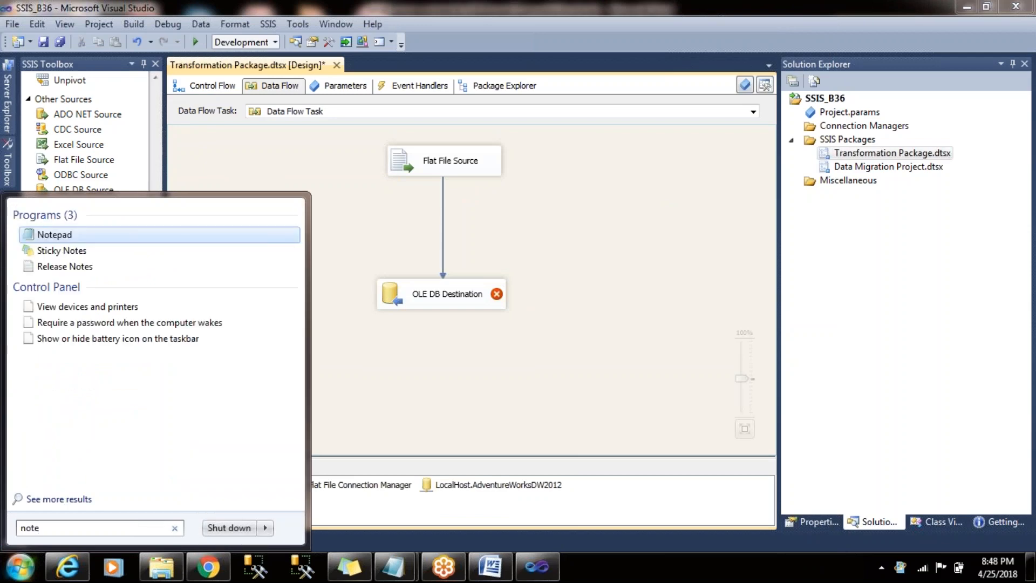
pyautogui.press('Return')
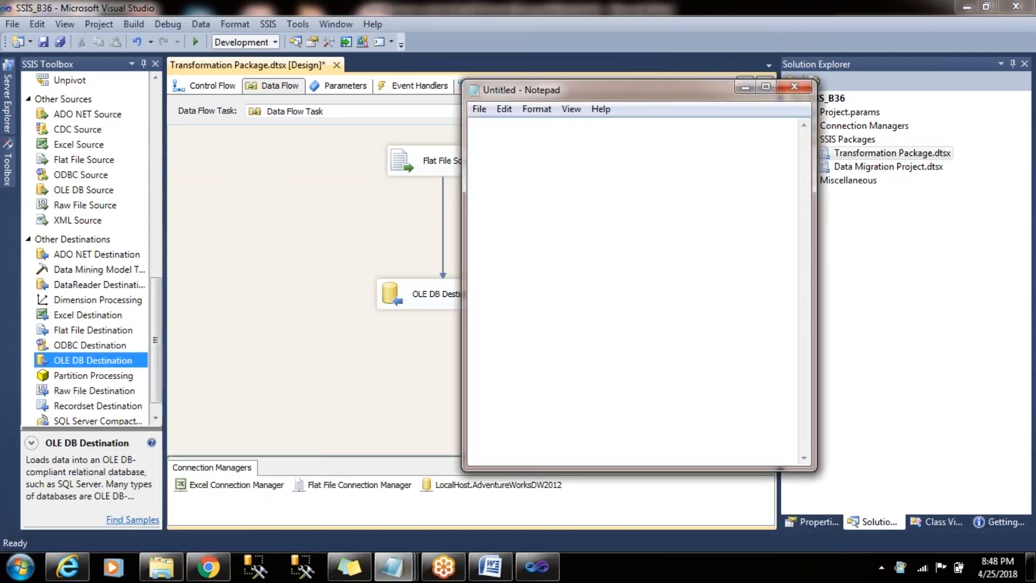
pyautogui.write('unicode - Nvarcchar')
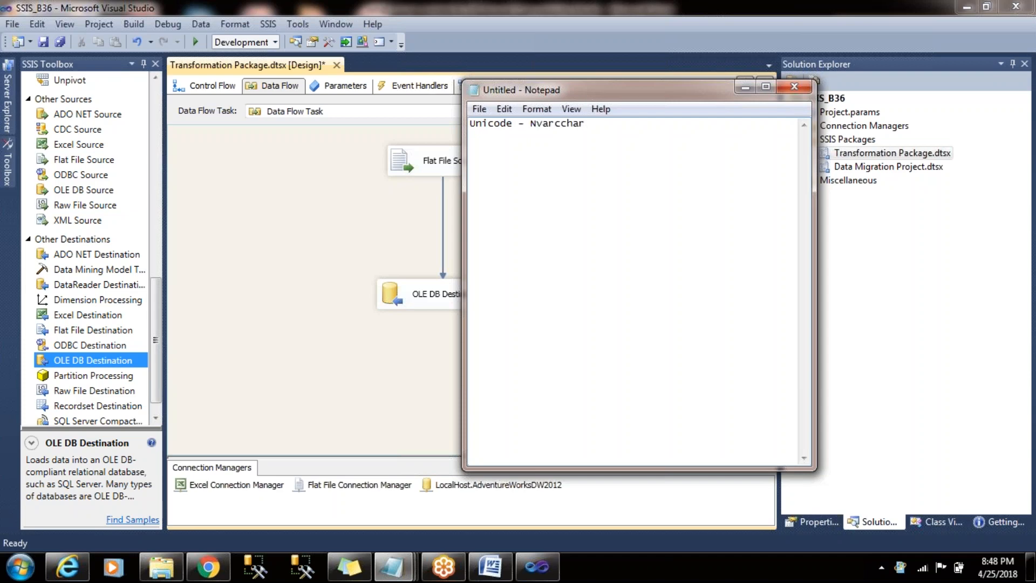
pyautogui.press('BackSpace')
# - Add a second line "NonUnicode - varchar" to the note, then minimize Notepad
pyautogui.press('End')
pyautogui.hotkey('ctrl', 'a')
pyautogui.hotkey('ctrl', 'c')
pyautogui.press('Right')
pyautogui.hotkey('ctrl', 'v')
pyautogui.write('Non')
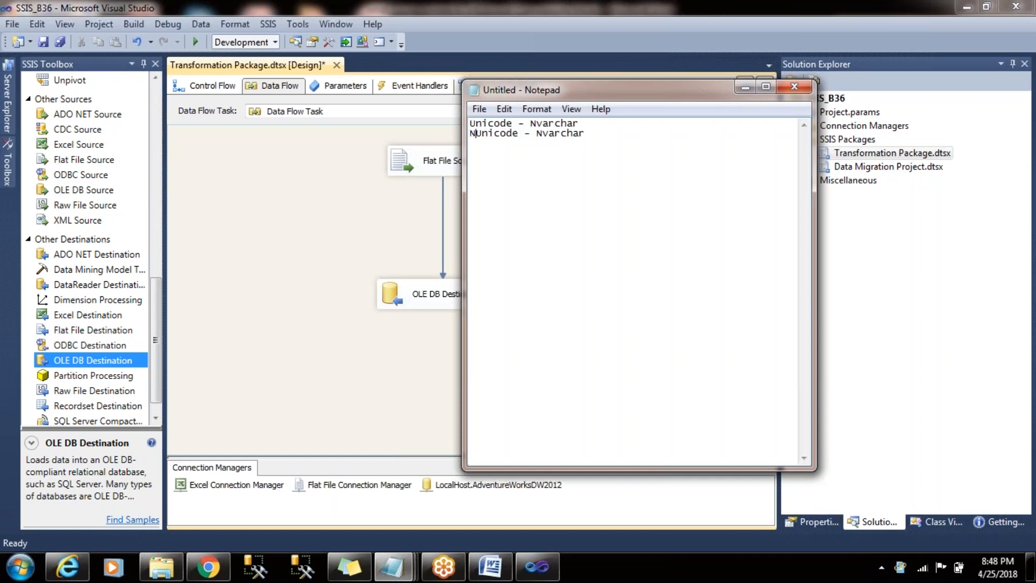
pyautogui.press('BackSpace')
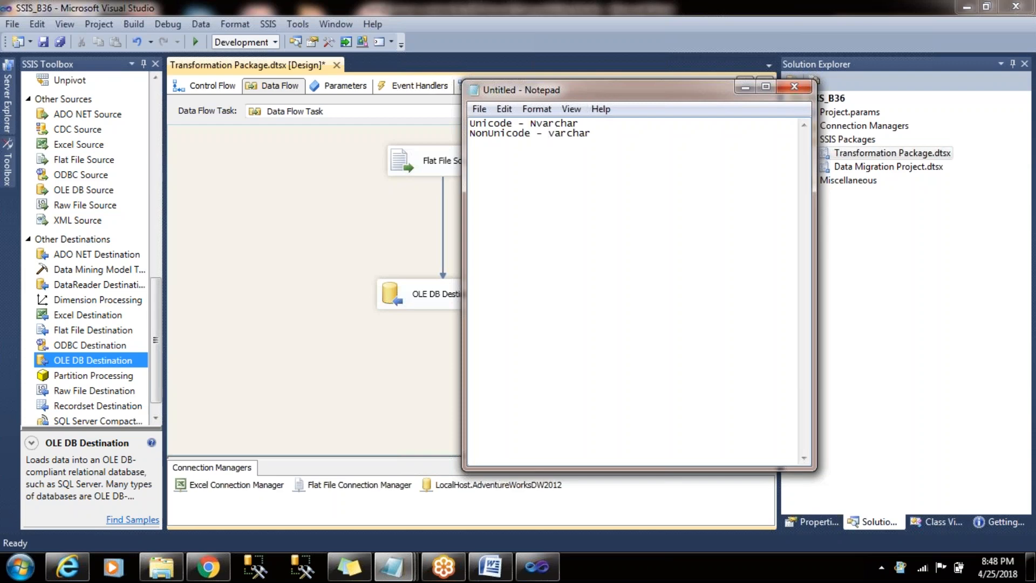
pyautogui.hotkey('shift', 'Home')
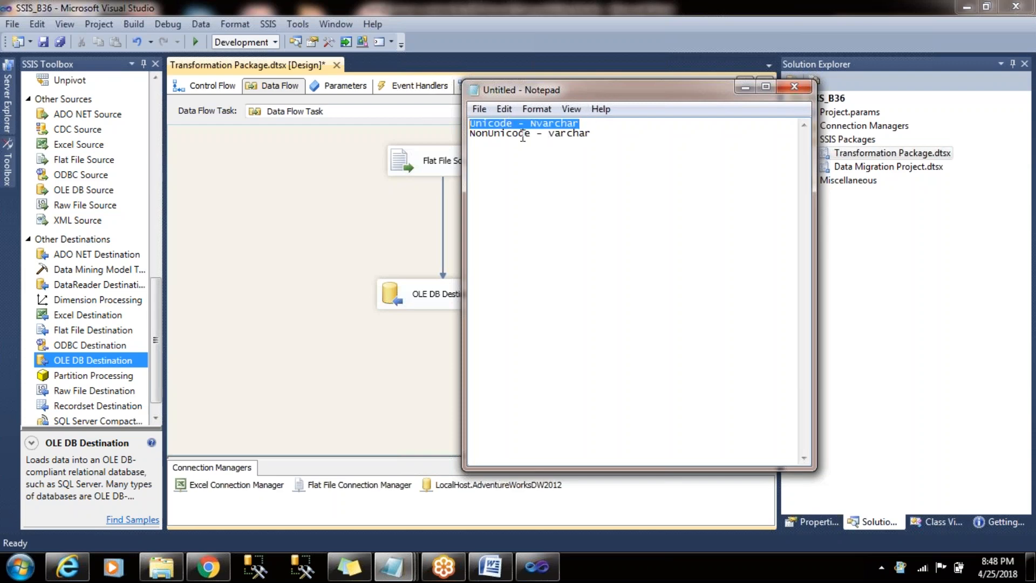
pyautogui.moveTo(596, 123); pyautogui.dragTo(463, 152)
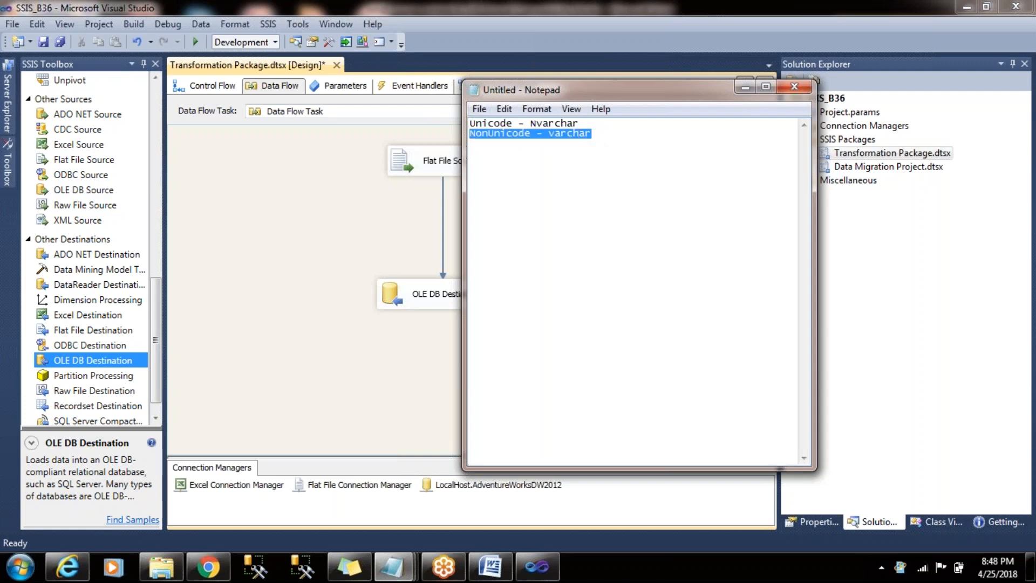
pyautogui.click(549, 140)
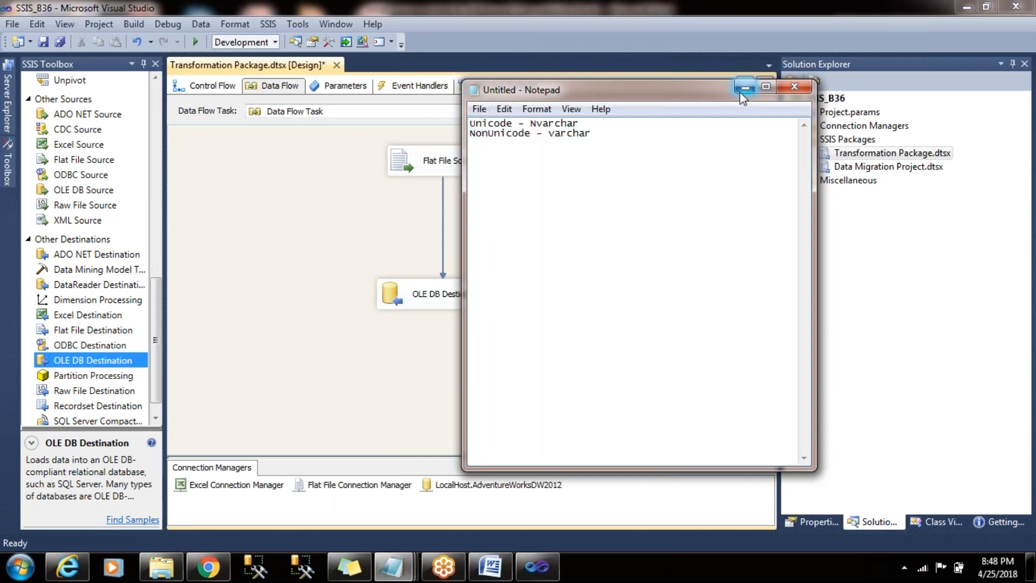
pyautogui.click(745, 87)
# - Read the OLE DB Destination's error and compare the input and destination data types of FirstName in its mappings
pyautogui.moveTo(498, 297)
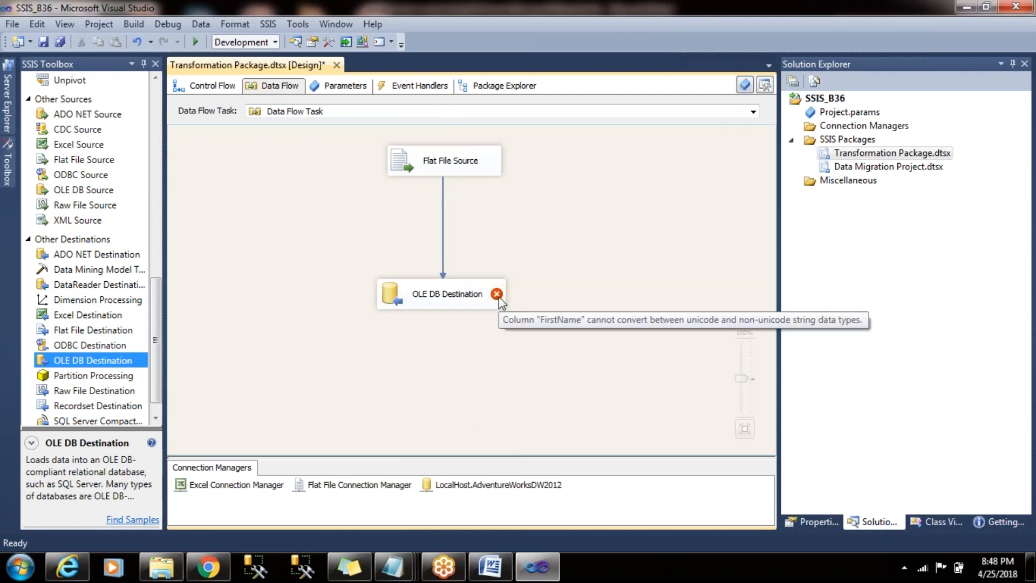
pyautogui.click(435, 306)
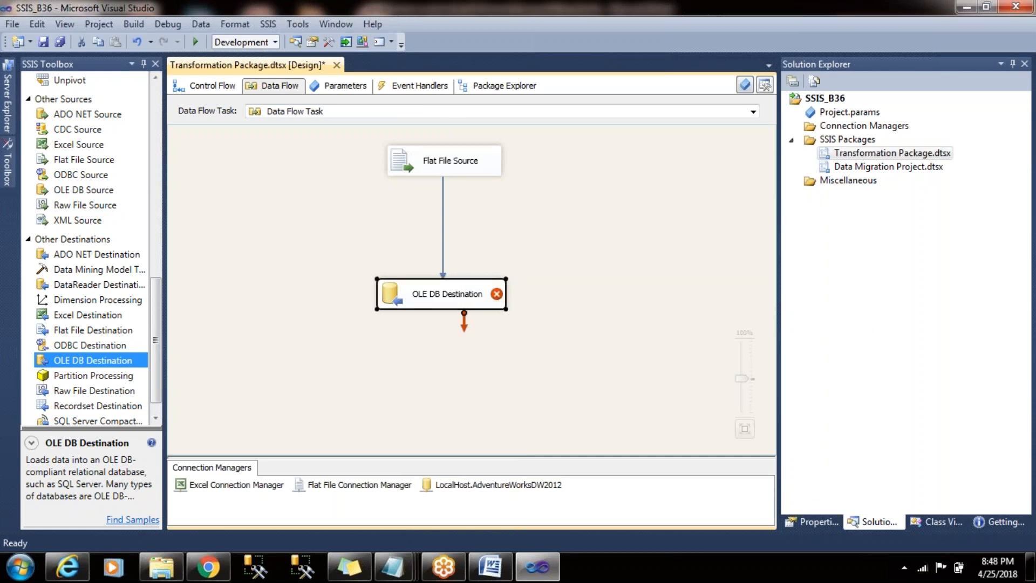
pyautogui.doubleClick(434, 297)
pyautogui.click(250, 115)
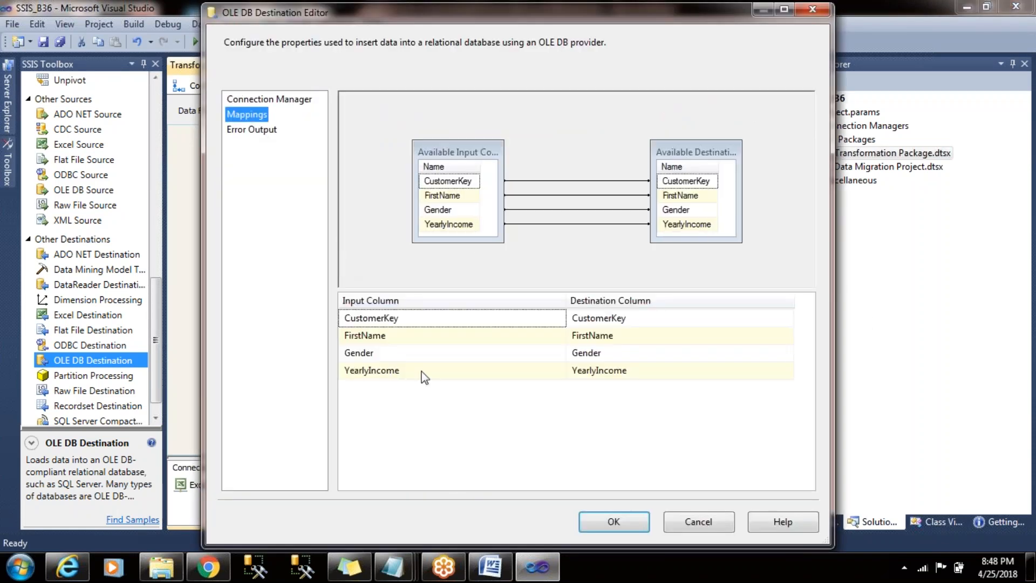
pyautogui.moveTo(448, 338)
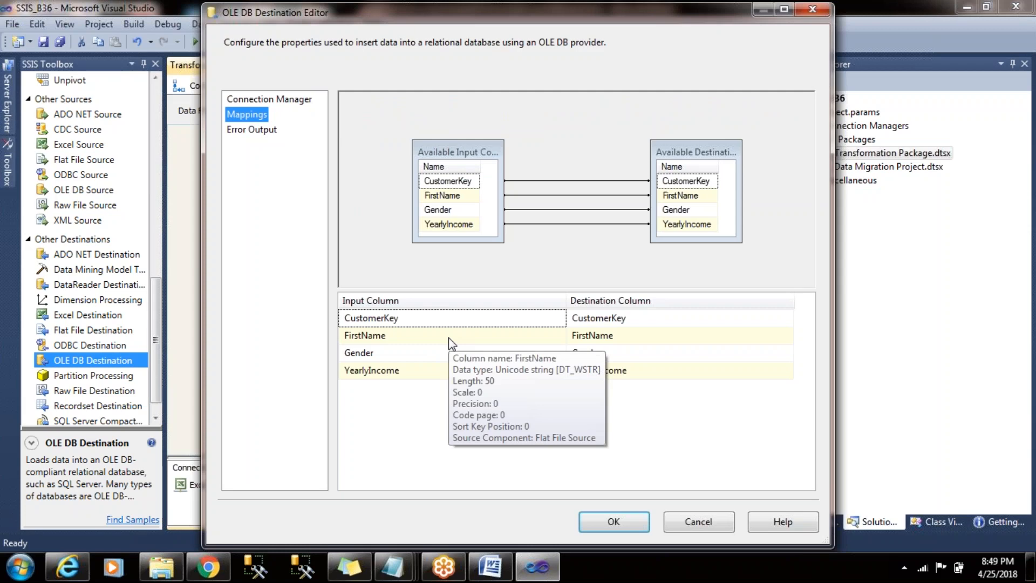
pyautogui.moveTo(625, 338)
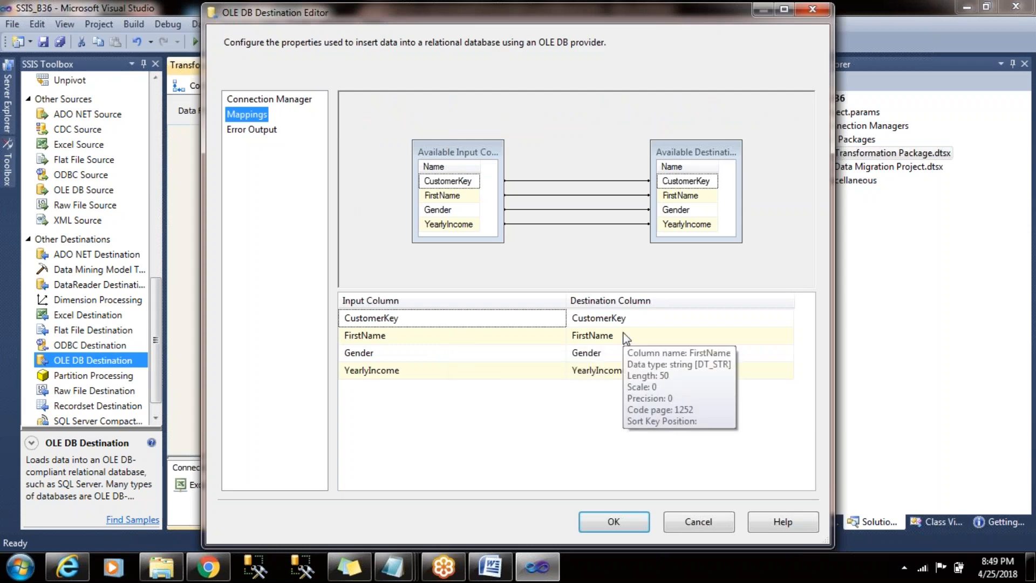
pyautogui.click(612, 519)
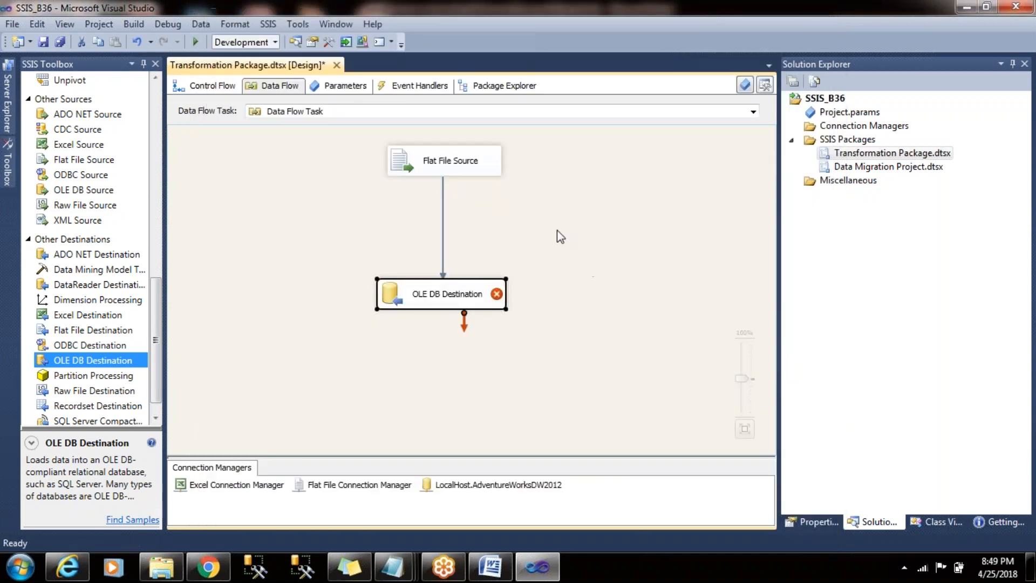
# - Delete the data path between the Flat File Source and the OLE DB Destination
pyautogui.click(558, 232)
pyautogui.click(446, 220)
pyautogui.press('Delete')
# - Add a Data Conversion transformation between the source and the destination, and connect the Flat File Source's output to it
pyautogui.moveTo(157, 288); pyautogui.dragTo(164, 89)
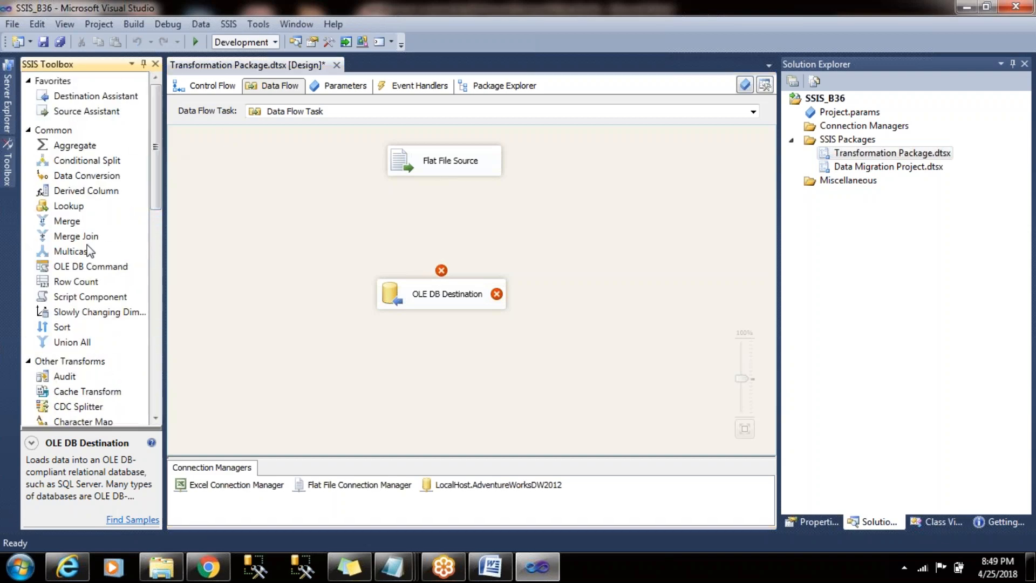
pyautogui.click(77, 179)
pyautogui.moveTo(355, 214); pyautogui.dragTo(392, 205)
pyautogui.click(444, 162)
pyautogui.moveTo(444, 182); pyautogui.dragTo(456, 213)
pyautogui.click(567, 222)
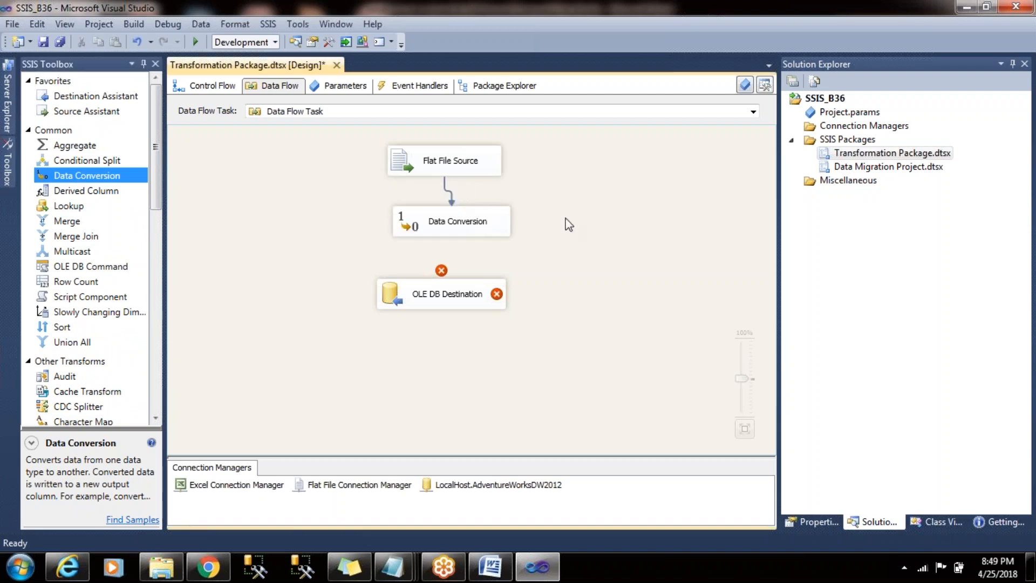
# - Select the FirstName and Gender input columns for conversion in the Data Conversion transformation
pyautogui.doubleClick(452, 226)
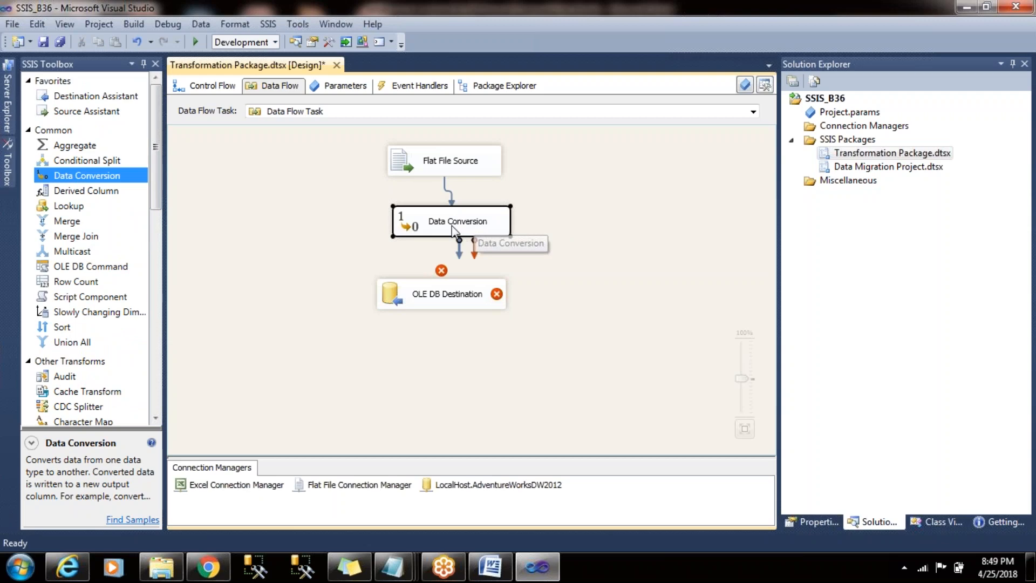
pyautogui.click(460, 151)
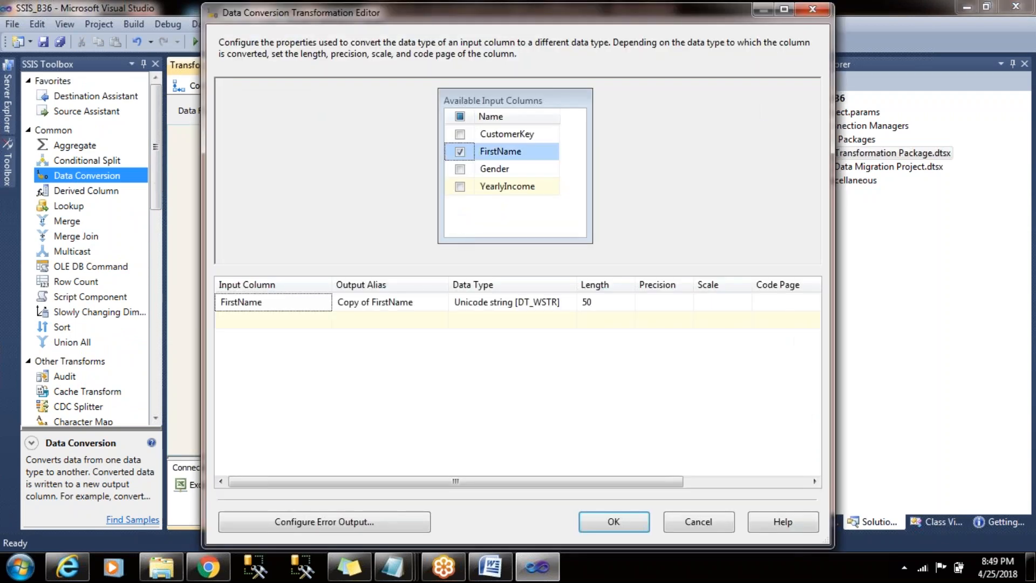
pyautogui.click(460, 169)
# - Set the output data type of both FirstName and Gender to string [DT_STR]
pyautogui.moveTo(577, 285); pyautogui.dragTo(615, 278)
pyautogui.click(611, 300)
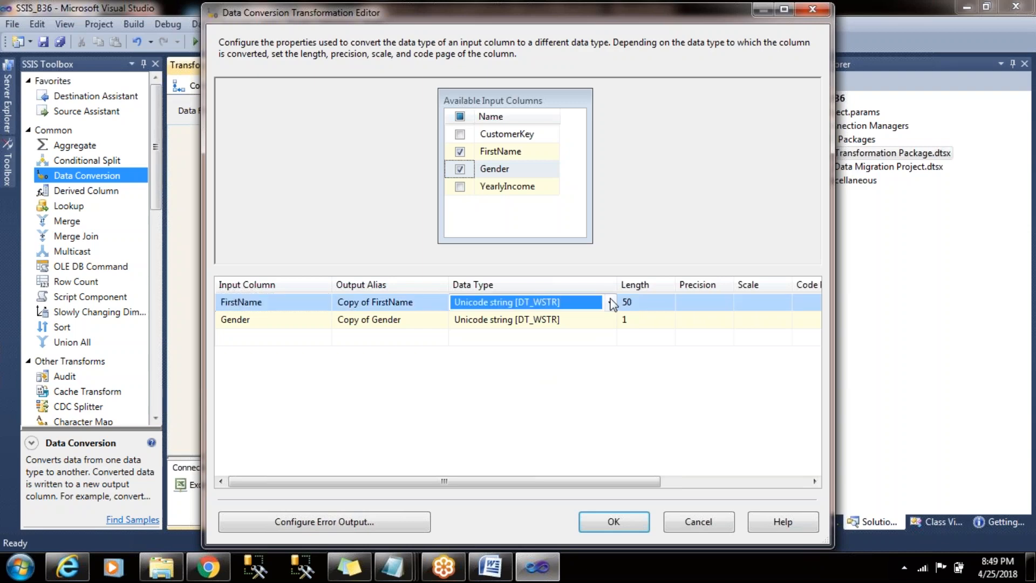
pyautogui.click(611, 302)
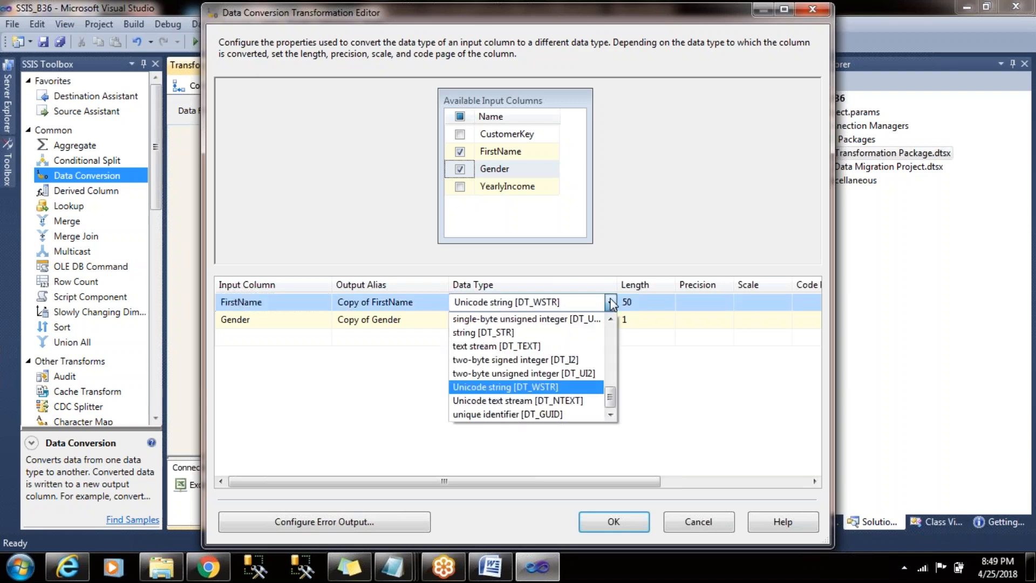
pyautogui.click(595, 334)
pyautogui.click(653, 305)
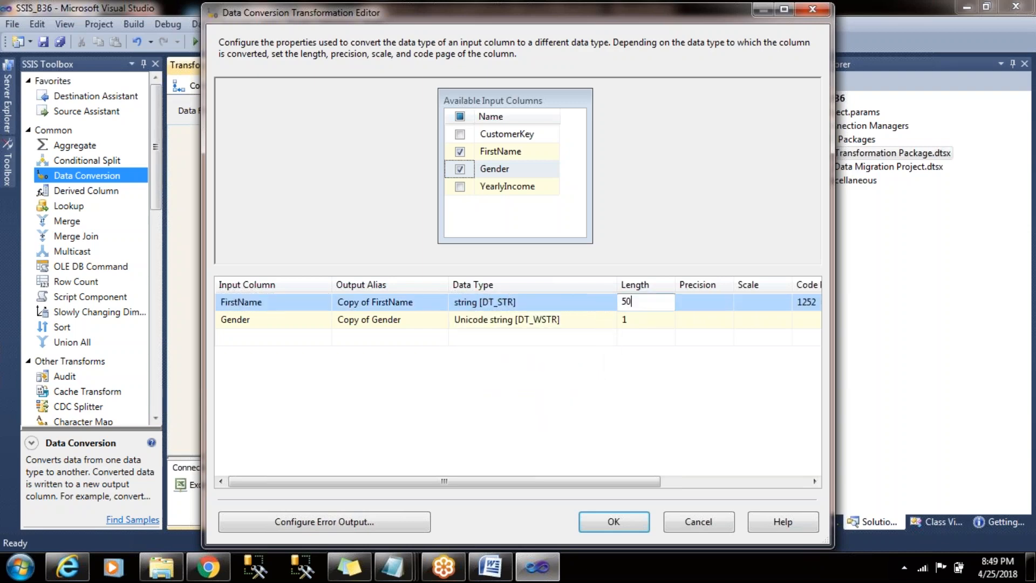
pyautogui.moveTo(654, 303); pyautogui.dragTo(609, 302)
pyautogui.click(594, 322)
pyautogui.click(611, 322)
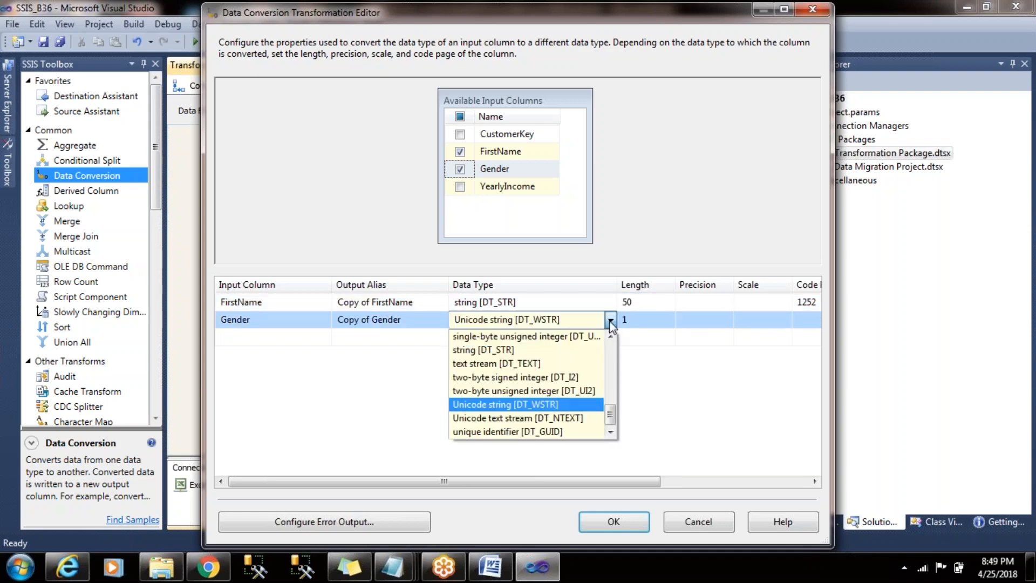
pyautogui.click(600, 349)
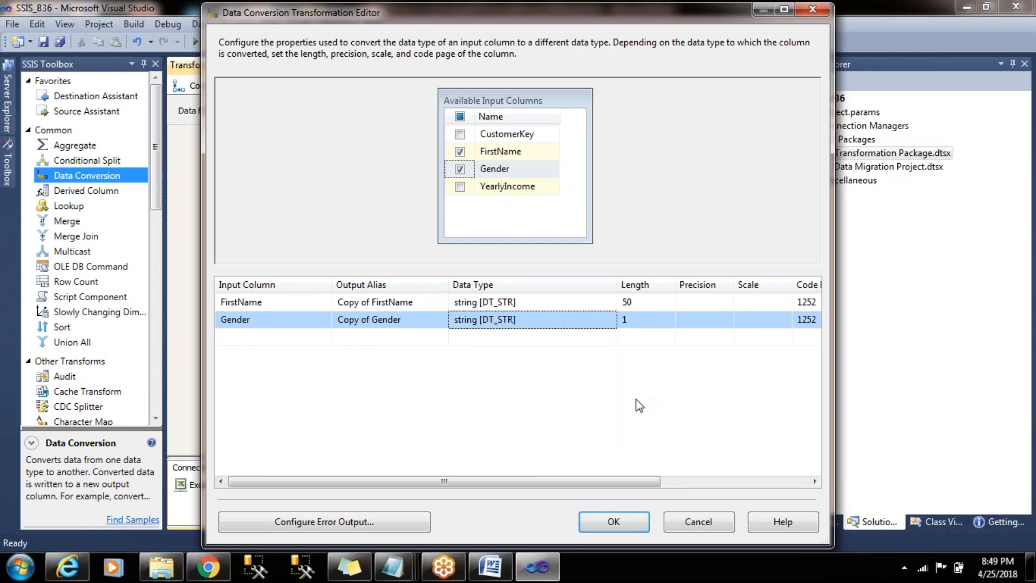
# - Rename the converted columns' output aliases to GenderCasted and FirstNameCasted, and accept the Data Conversion settings
pyautogui.click(393, 321)
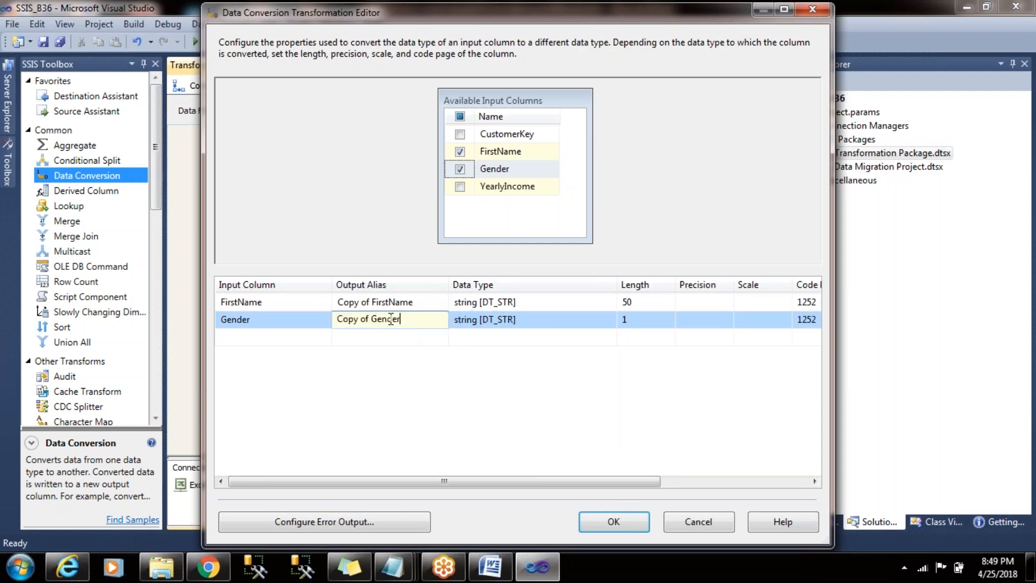
pyautogui.hotkey('shift', 'Home')
pyautogui.press('Delete')
pyautogui.click(371, 301)
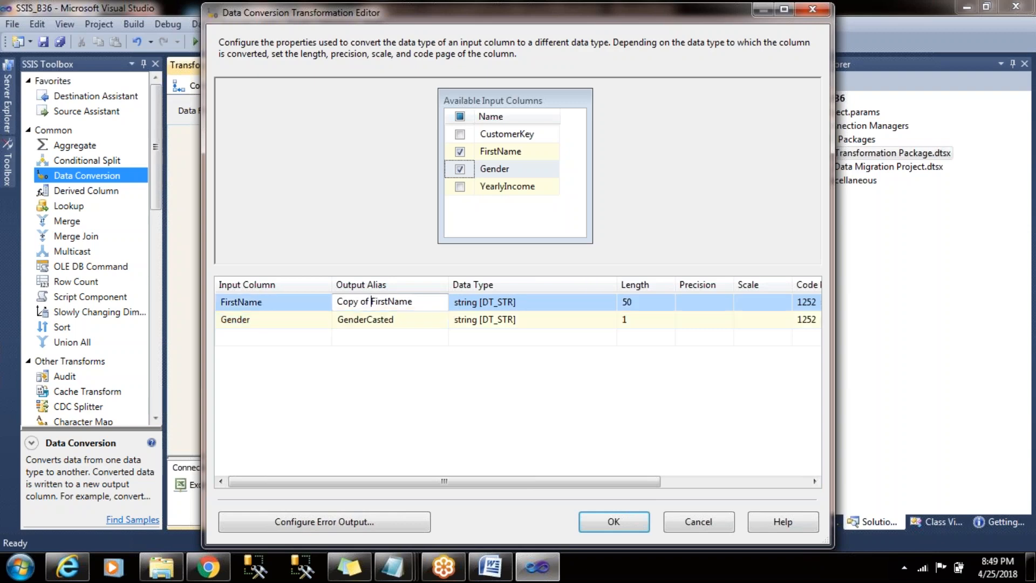
pyautogui.hotkey('shift', 'Home')
pyautogui.press('Delete')
pyautogui.press('End')
pyautogui.write('Casted')
pyautogui.click(613, 521)
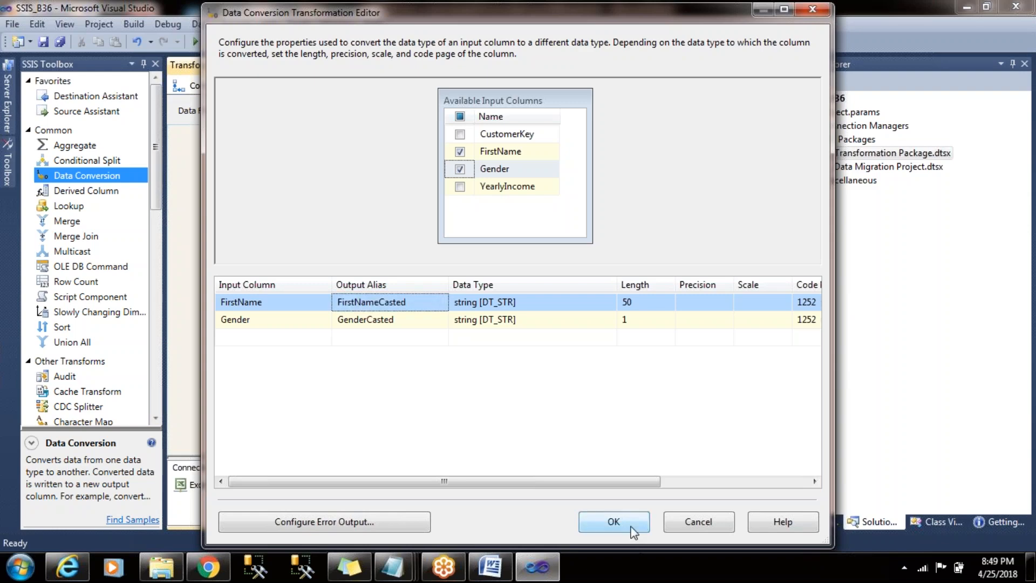
# - Connect the Data Conversion output to the OLE DB Destination
pyautogui.click(531, 288)
pyautogui.click(477, 220)
pyautogui.moveTo(459, 247); pyautogui.dragTo(462, 296)
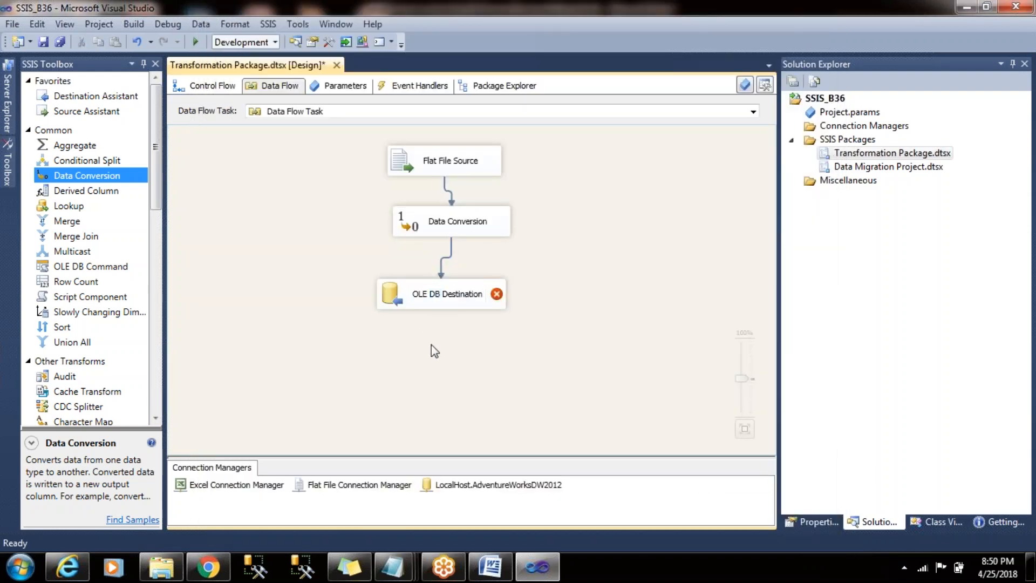
# - In the OLE DB Destination's mappings, replace the FirstName input with FirstNameCasted for the FirstName destination column
pyautogui.click(419, 305)
pyautogui.doubleClick(420, 305)
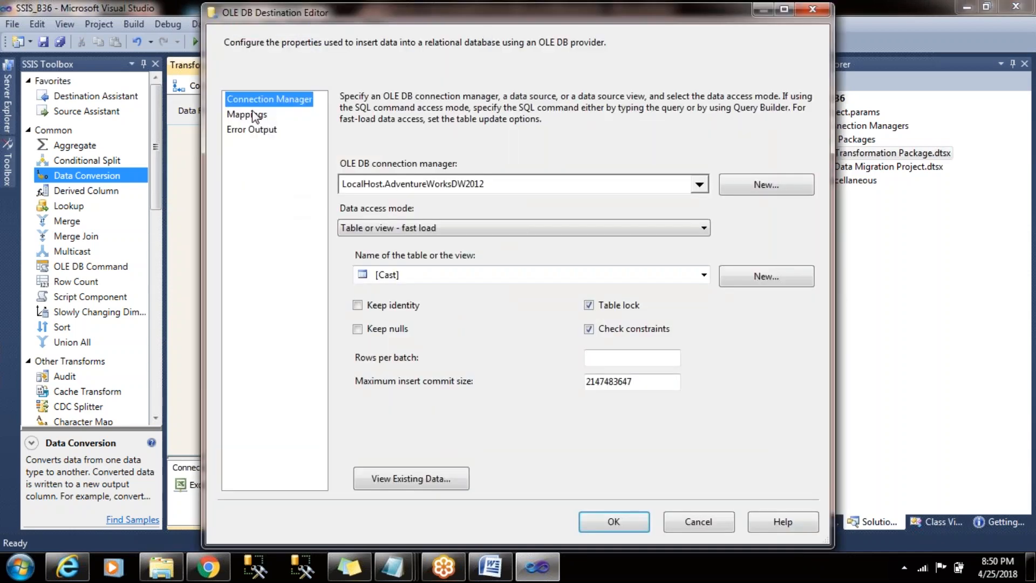
pyautogui.click(254, 115)
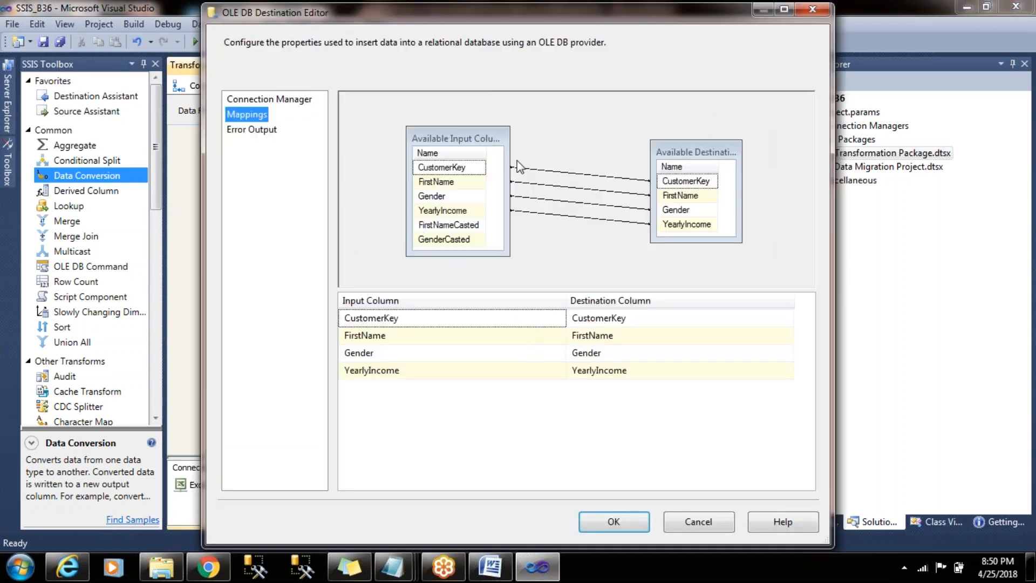
pyautogui.click(541, 193)
pyautogui.click(542, 185)
pyautogui.press('Delete')
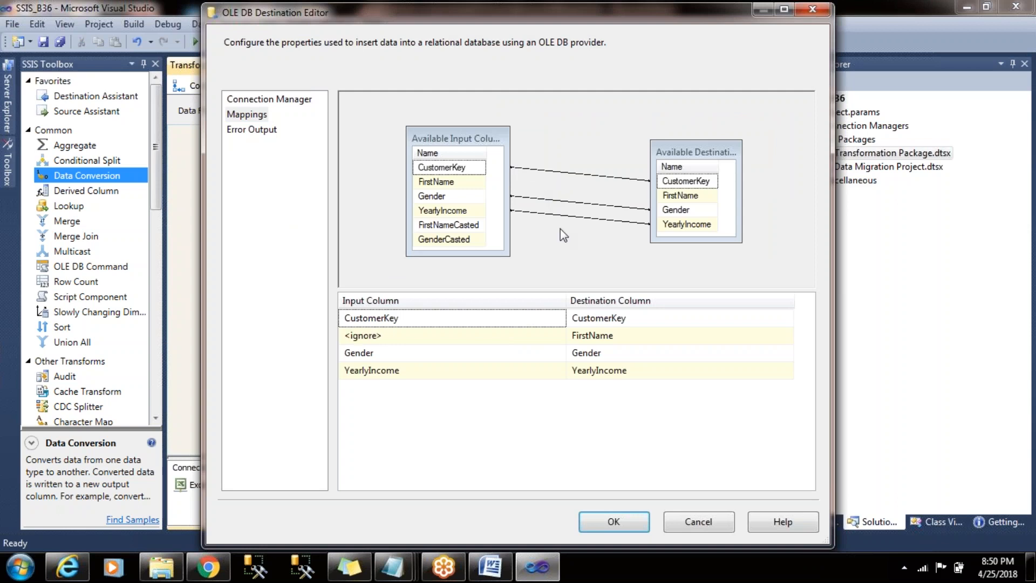
pyautogui.click(473, 231)
pyautogui.moveTo(474, 233); pyautogui.dragTo(680, 195)
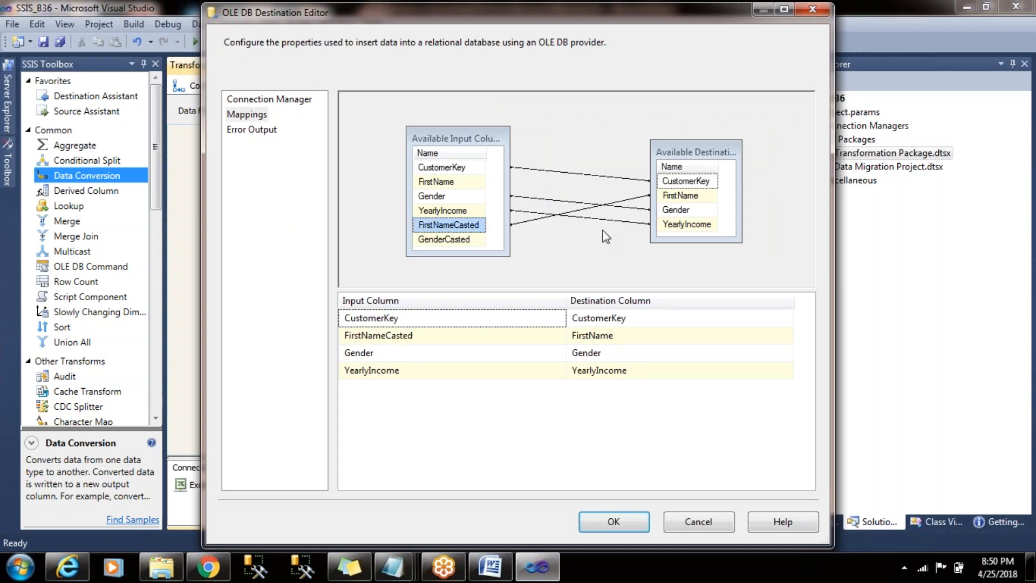
# - Map GenderCasted to the Gender destination column in place of the Gender input, and accept the destination settings
pyautogui.click(621, 207)
pyautogui.press('Delete')
pyautogui.moveTo(468, 241); pyautogui.dragTo(693, 212)
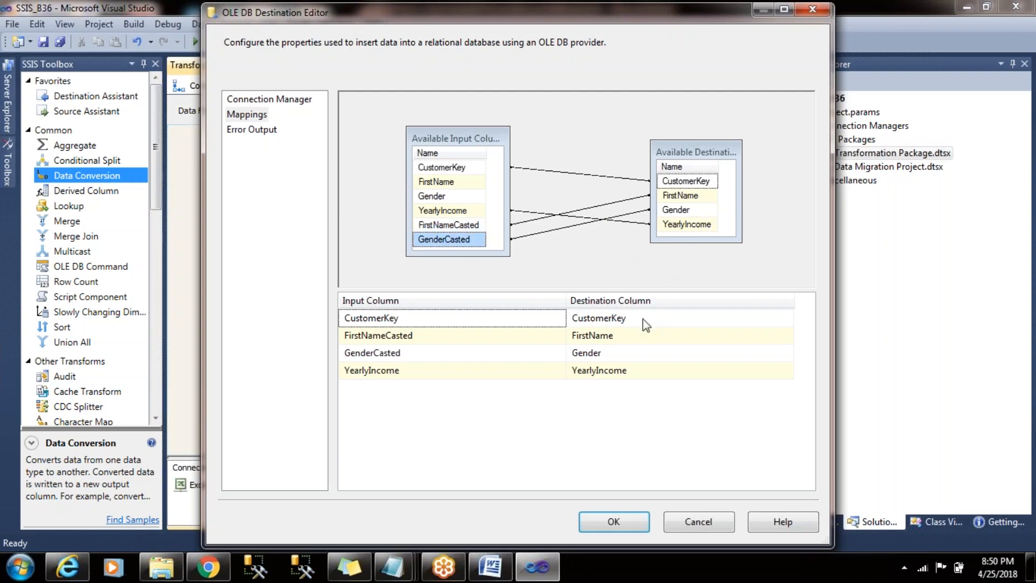
pyautogui.click(628, 523)
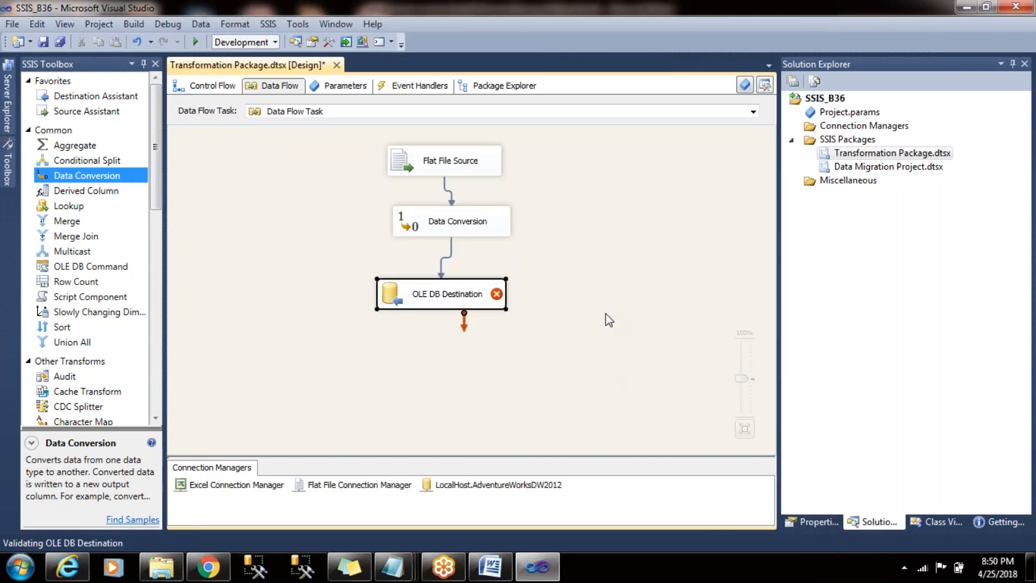
# - In the Notepad note, append "- str" to the "NonUnicode - varchar" line, then minimize Notepad
pyautogui.moveTo(392, 566)
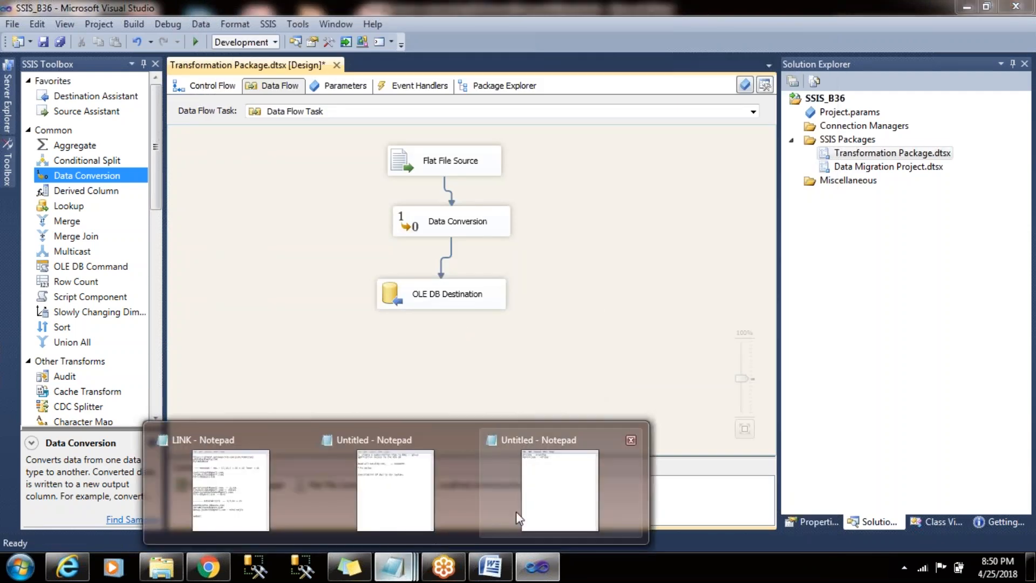
pyautogui.click(516, 512)
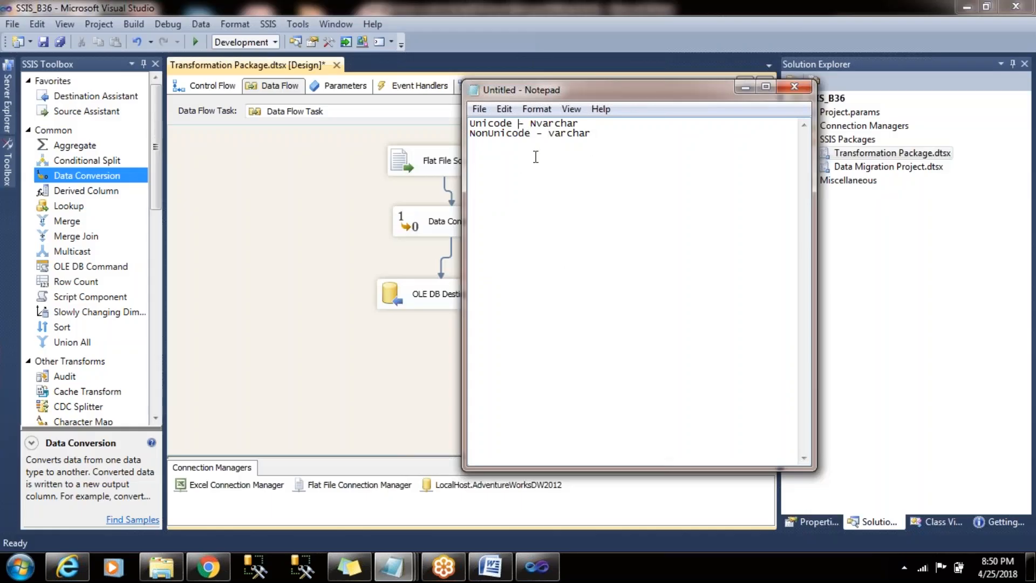
pyautogui.write('str')
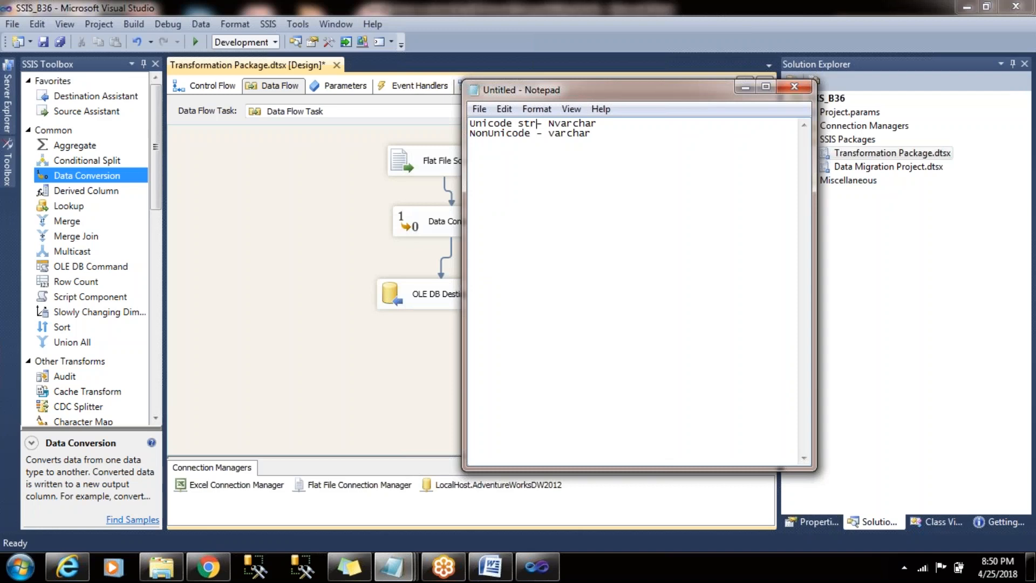
pyautogui.press('BackSpace')
pyautogui.press('BackSpace')
pyautogui.press('BackSpace')
pyautogui.write('tr')
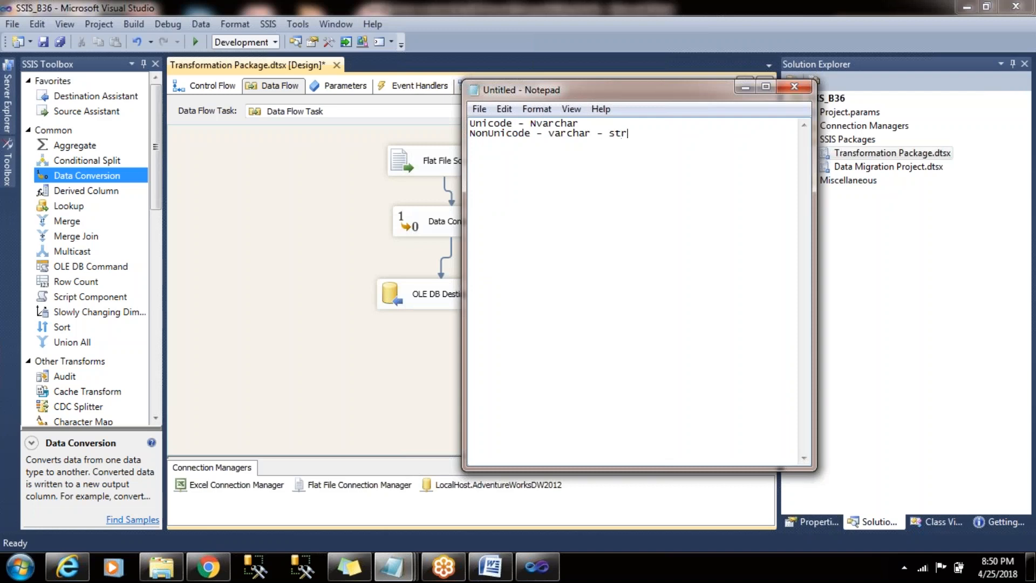
pyautogui.click(745, 87)
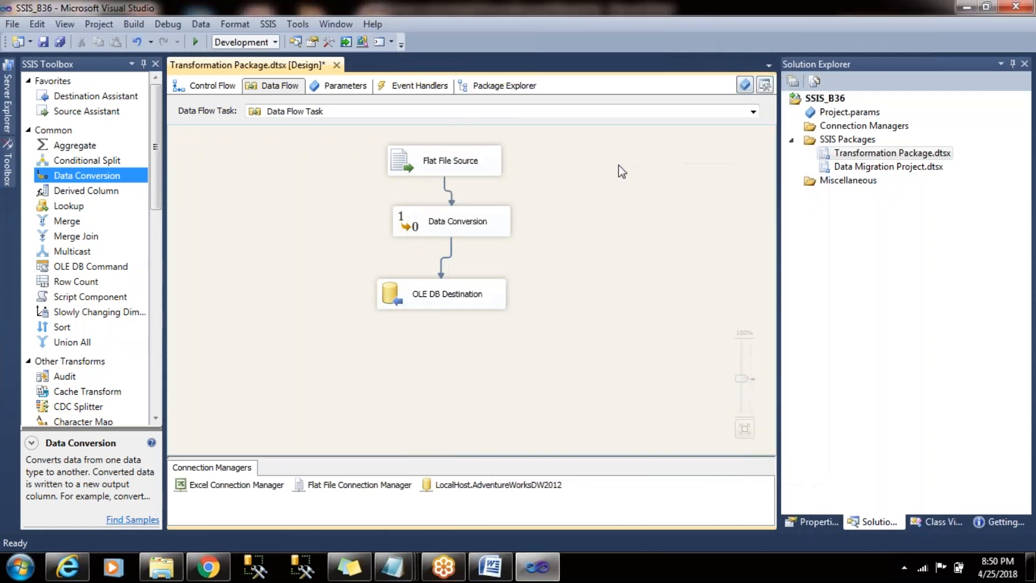
# - Check the data type of the FirstName destination column in the OLE DB Destination's mappings
pyautogui.doubleClick(481, 305)
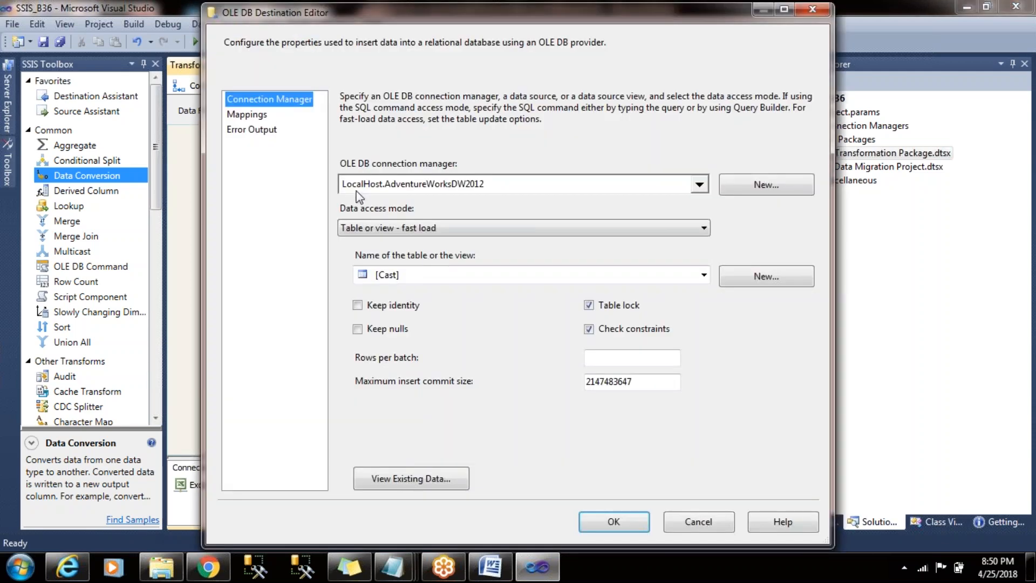
pyautogui.click(233, 115)
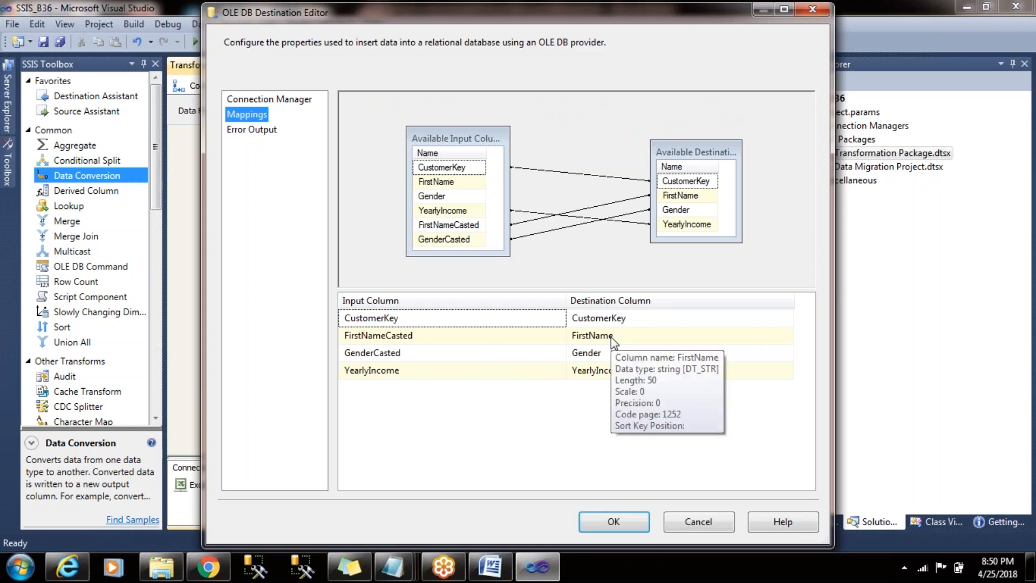
pyautogui.click(613, 521)
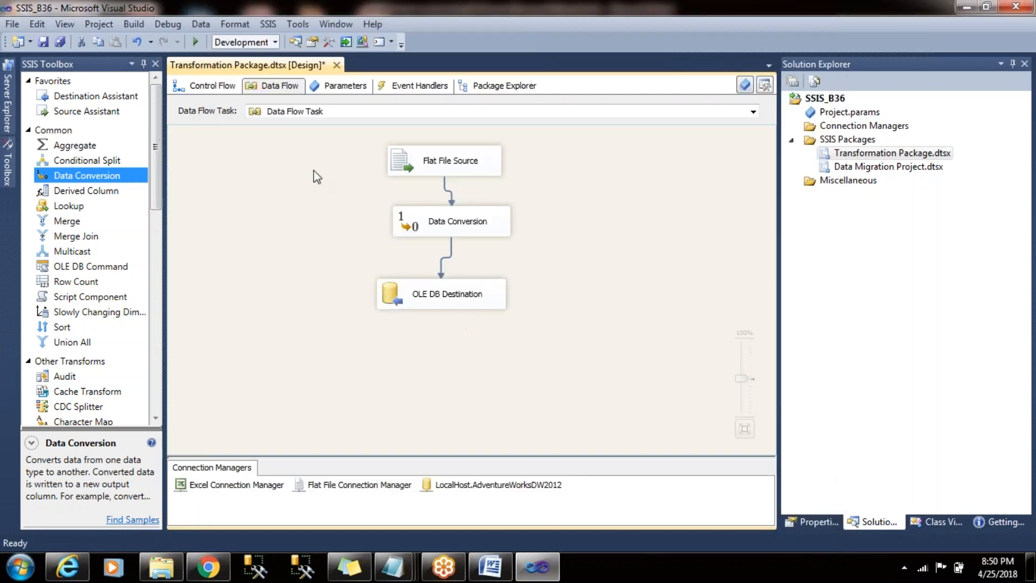
# - In the control flow, disable the "25 4 18" container and move the Data Flow Task up within the "26 04 18" container
pyautogui.click(204, 87)
pyautogui.click(355, 207)
pyautogui.rightClick(355, 207)
pyautogui.click(427, 231)
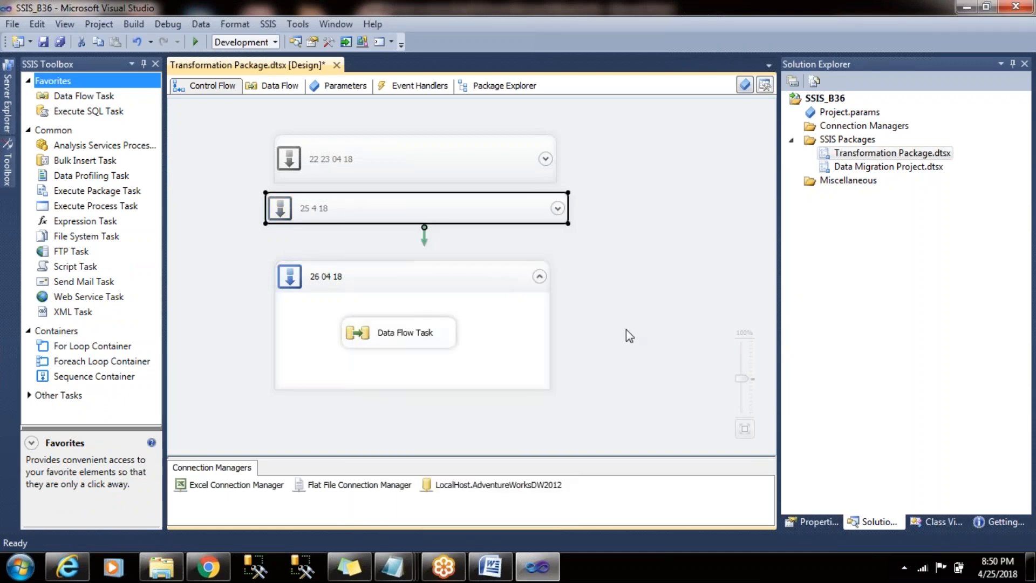
pyautogui.click(385, 333)
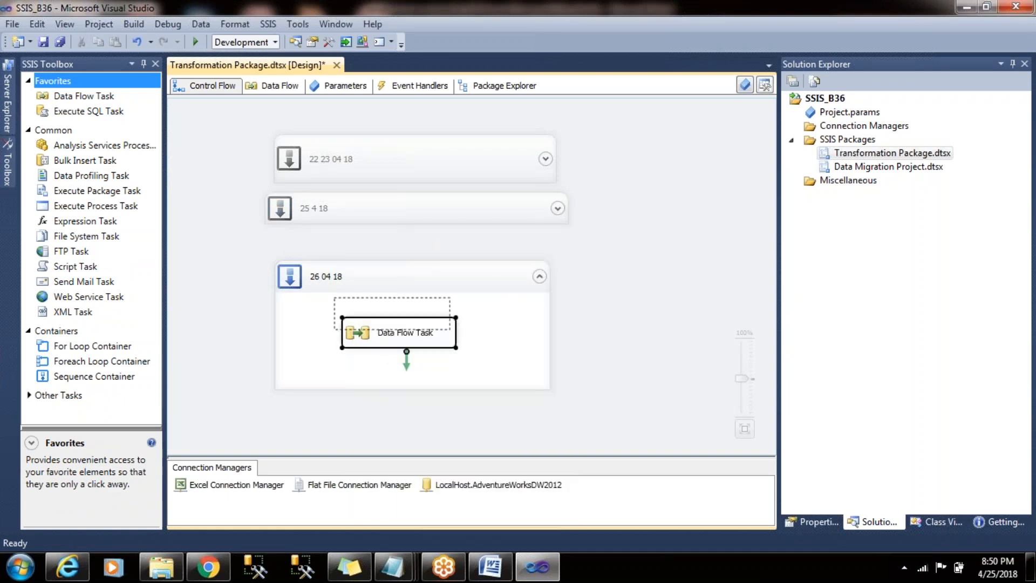
pyautogui.click(257, 286)
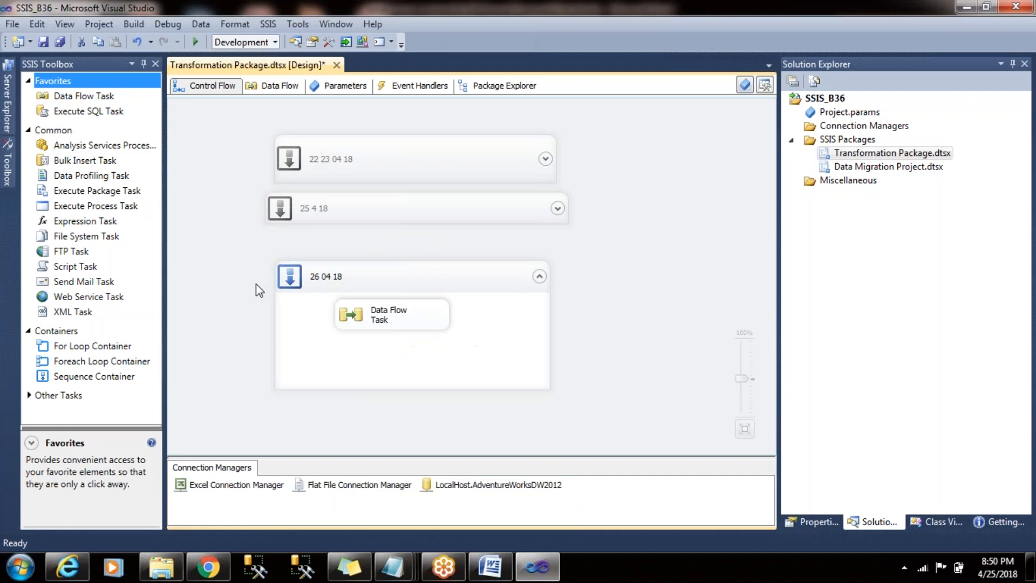
# - Run the package with the Data Flow Task's data flow open, and stop debugging once rows reach the destination
pyautogui.doubleClick(376, 322)
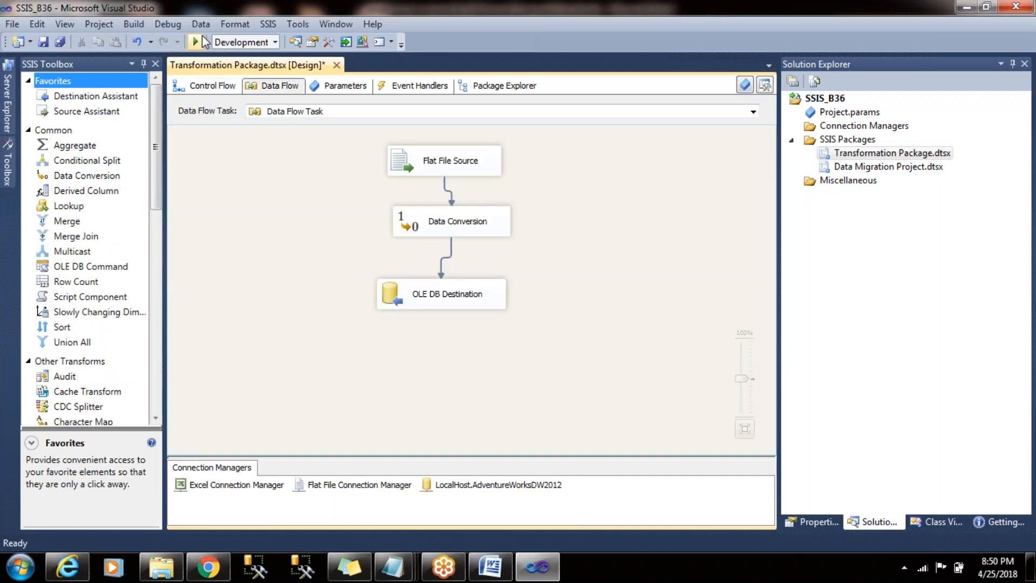
pyautogui.press('F5')
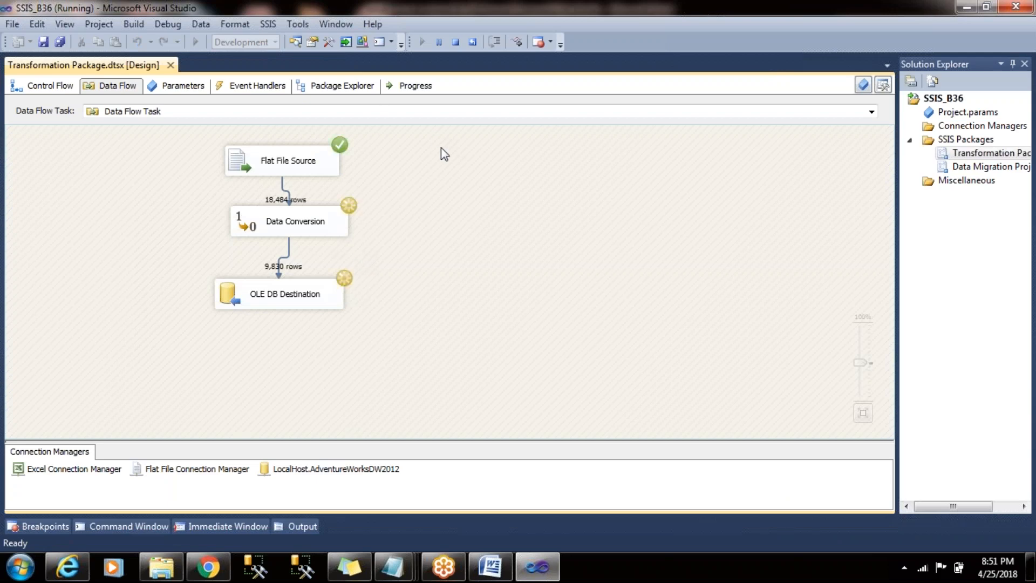
pyautogui.click(456, 42)
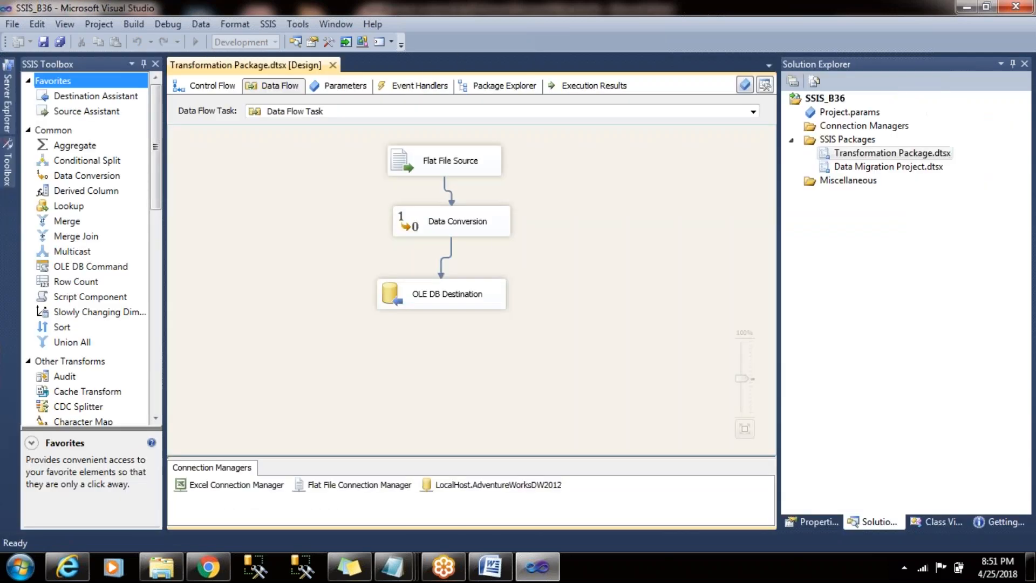
# - Duplicate the Data Flow Task inside the "26 04 18" container of the control flow
pyautogui.moveTo(373, 208); pyautogui.dragTo(526, 341)
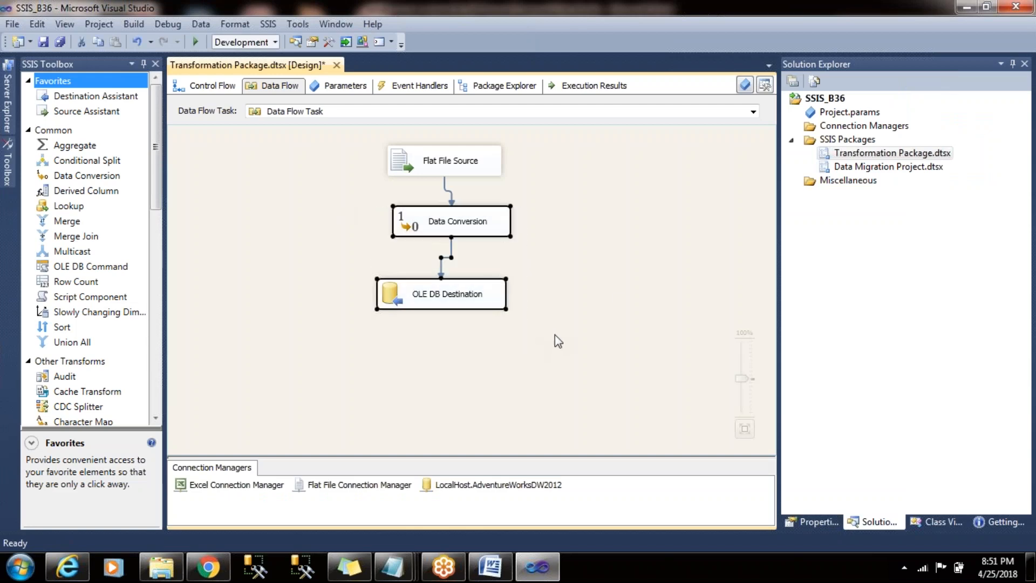
pyautogui.click(207, 86)
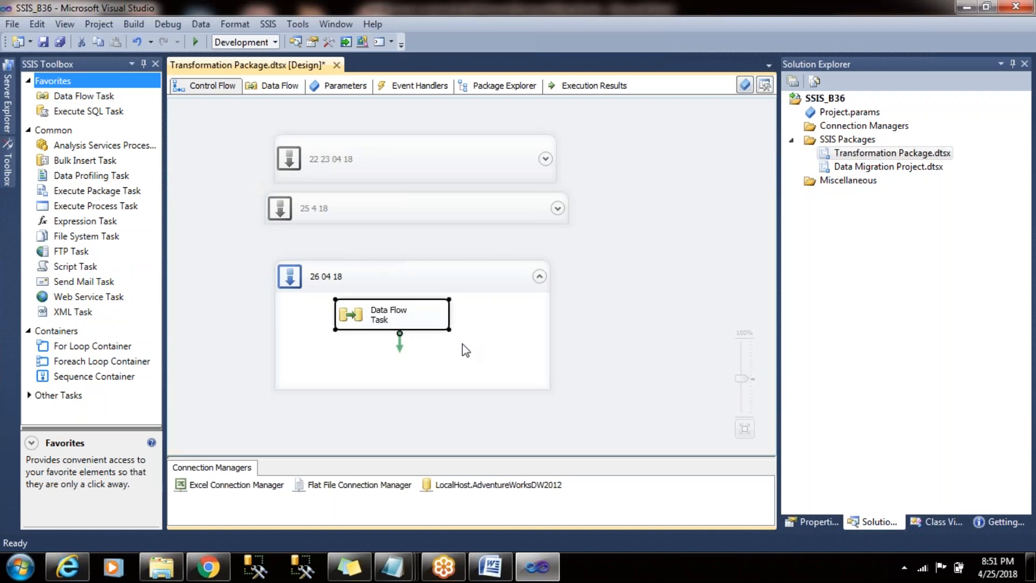
pyautogui.click(593, 311)
pyautogui.click(471, 332)
pyautogui.hotkey('ctrl', 'v')
# - Move the original Data Flow Task away from its copy within the container, and disable the original
pyautogui.moveTo(396, 286); pyautogui.dragTo(359, 299)
pyautogui.rightClick(345, 299)
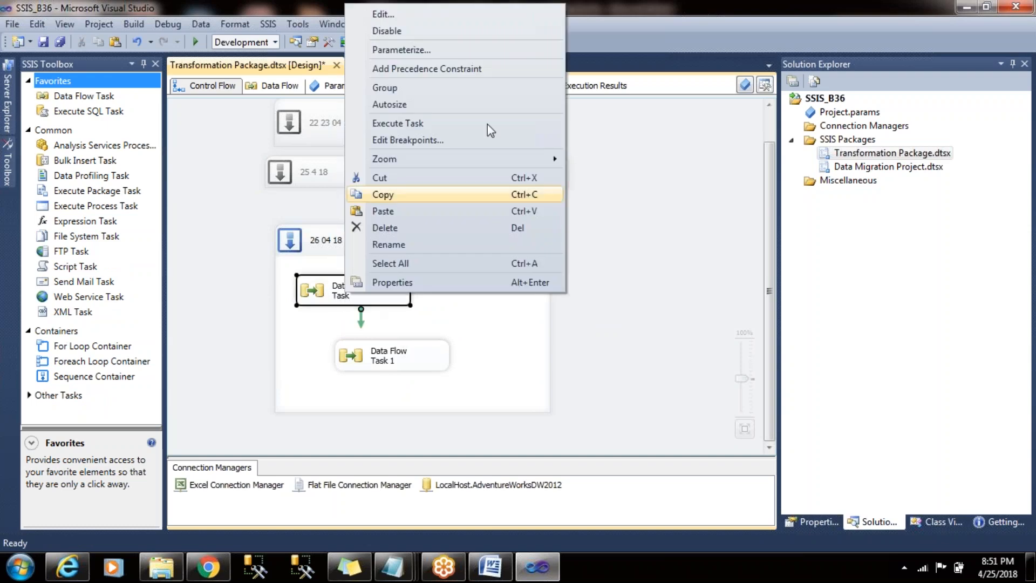
pyautogui.click(460, 31)
pyautogui.click(612, 267)
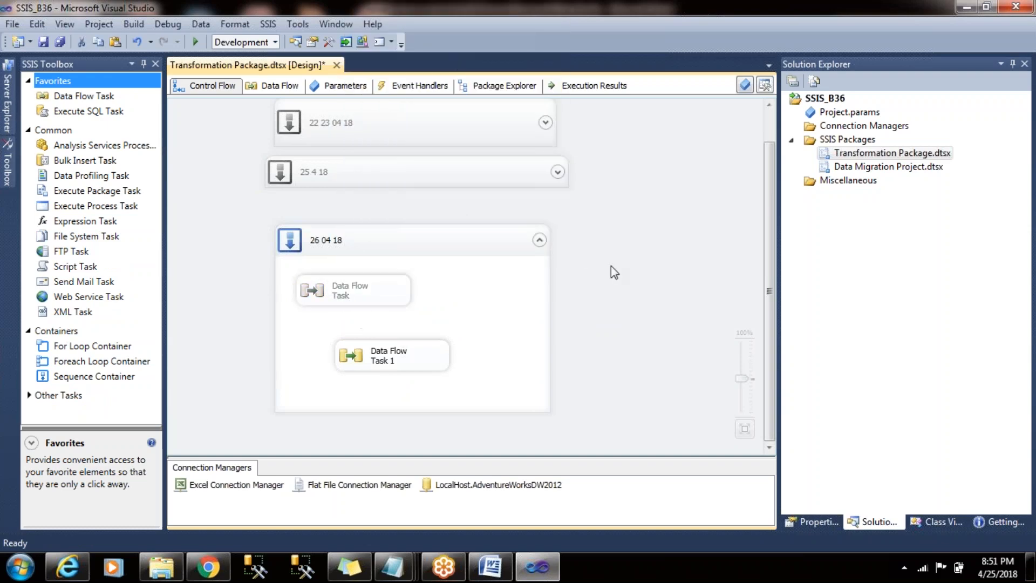
# - Move Data Flow Task 1 further from the disabled task within the "26 04 18" container and rename it "Alternate of Cast"
pyautogui.moveTo(414, 354); pyautogui.dragTo(498, 324)
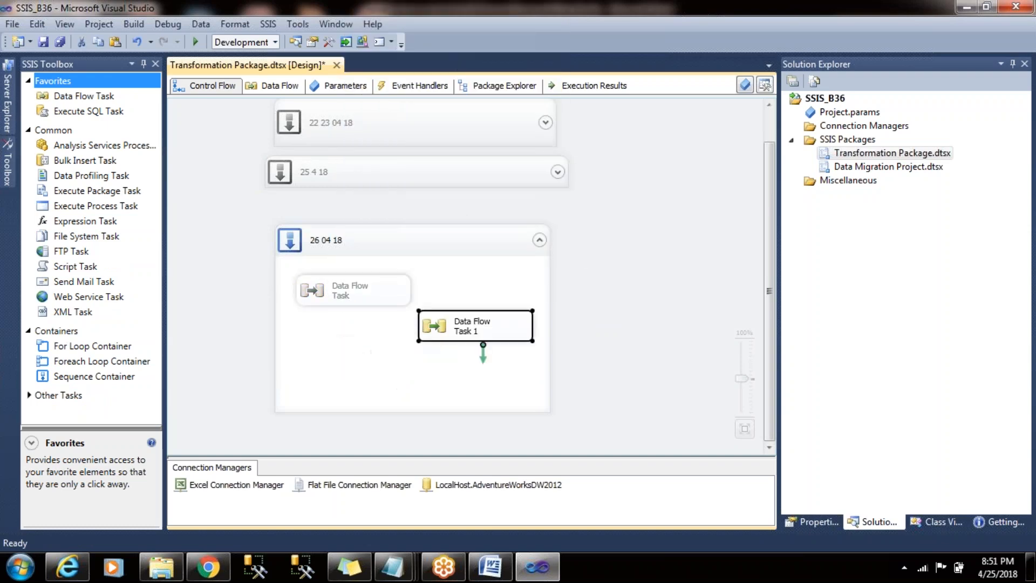
pyautogui.doubleClick(491, 334)
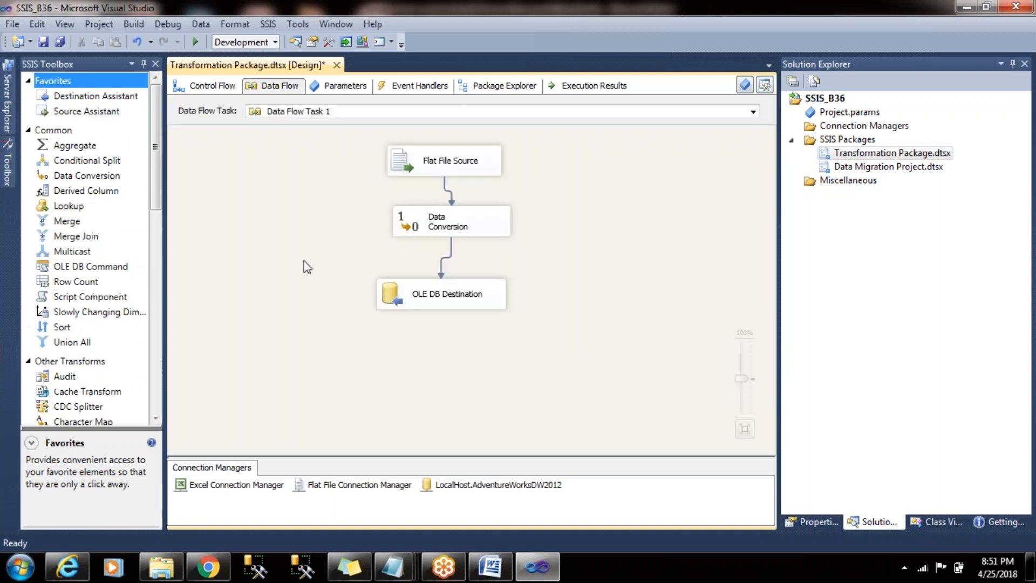
pyautogui.click(203, 93)
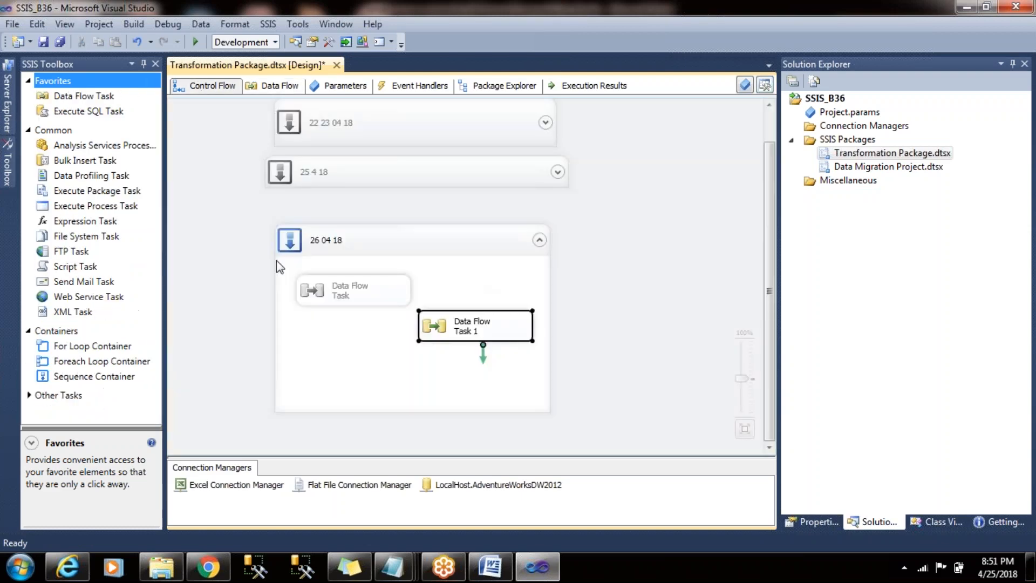
pyautogui.click(475, 327)
pyautogui.write('A')
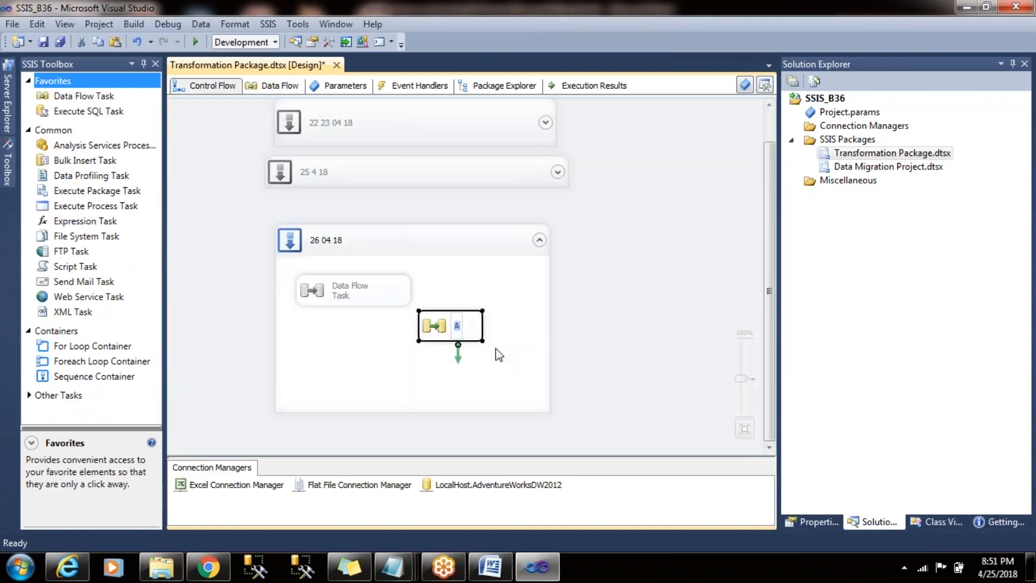
pyautogui.write('lterna')
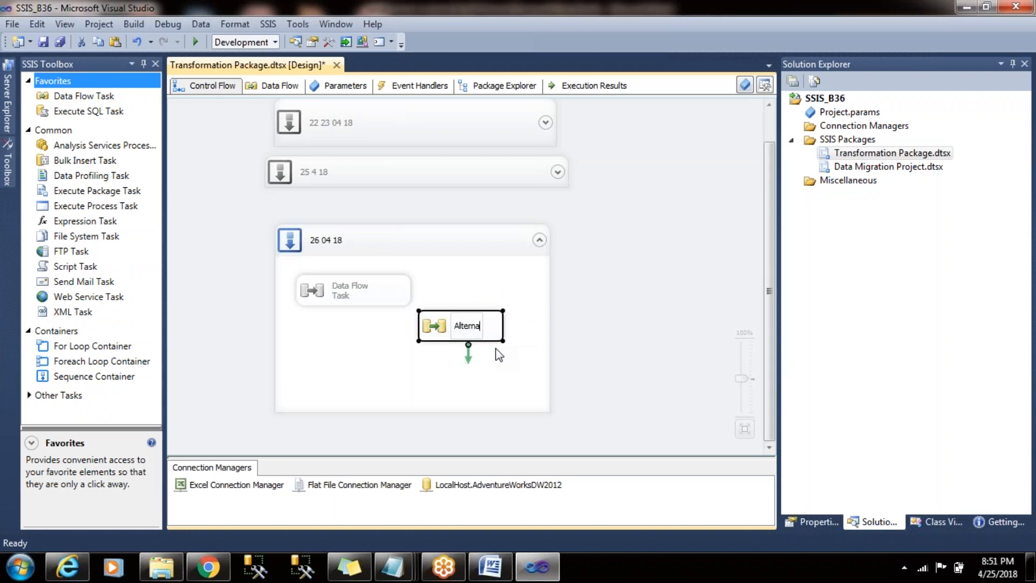
pyautogui.write('te  of')
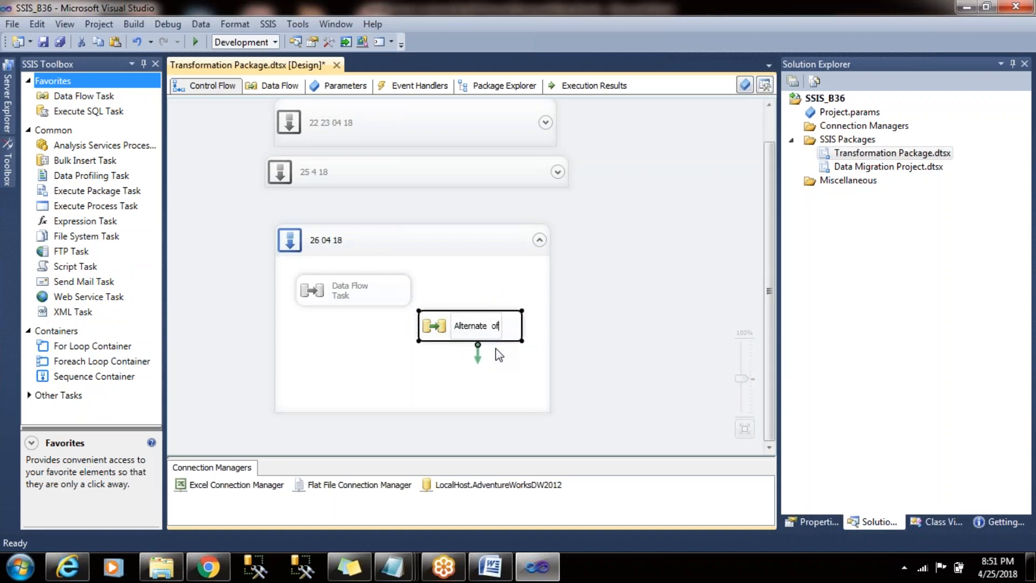
pyautogui.write(' Cast')
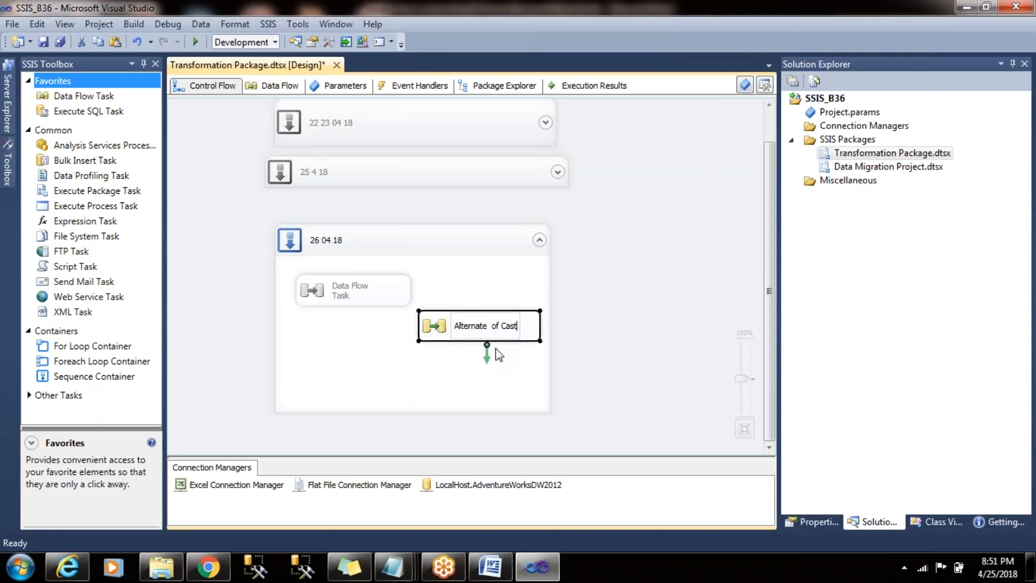
pyautogui.click(479, 350)
# - Delete the Data Conversion and OLE DB Destination from the "Alternate of Cast" data flow, and check the Flat File Source's columns
pyautogui.doubleClick(479, 330)
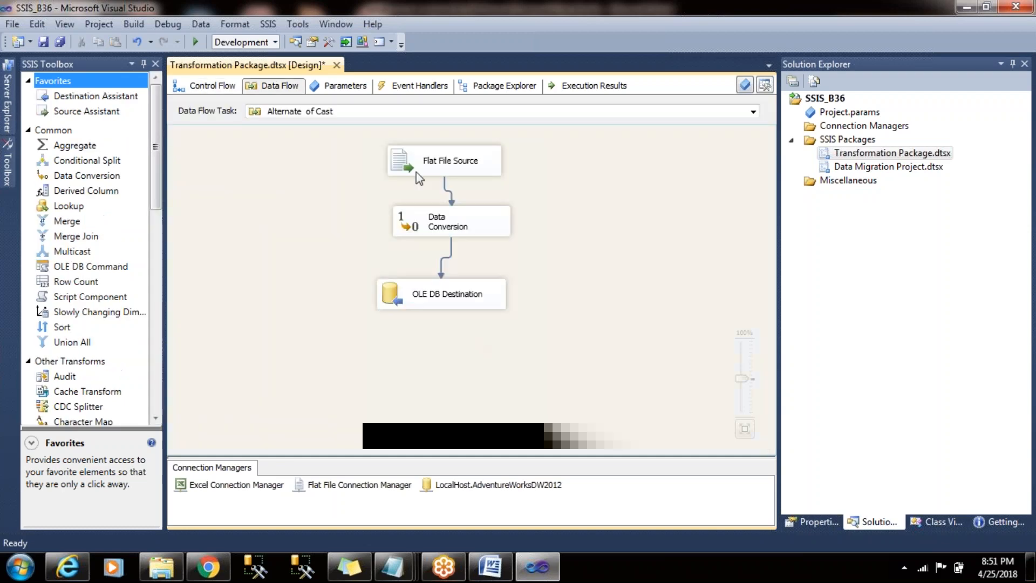
pyautogui.moveTo(394, 190); pyautogui.dragTo(558, 343)
pyautogui.press('Delete')
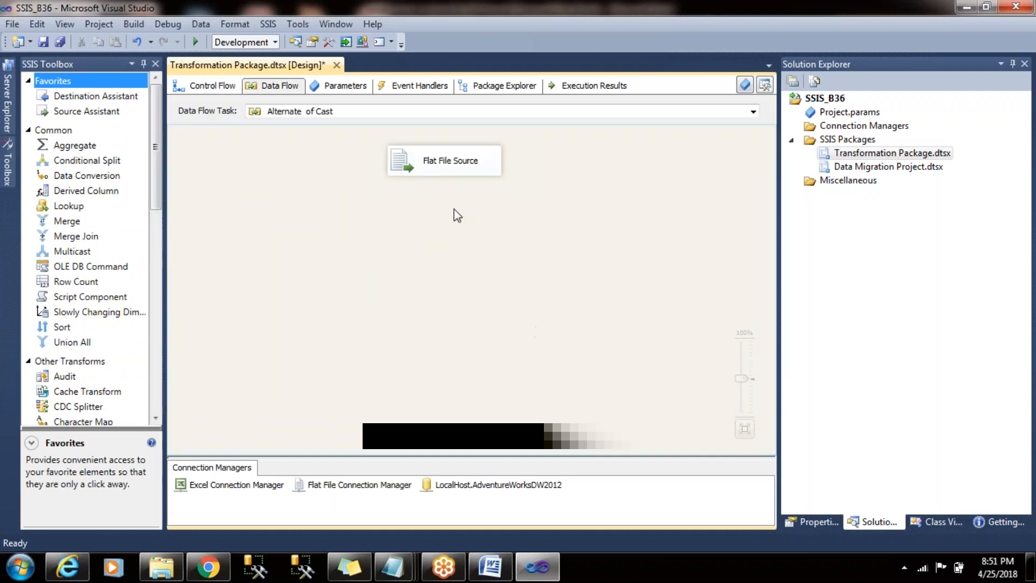
pyautogui.doubleClick(467, 166)
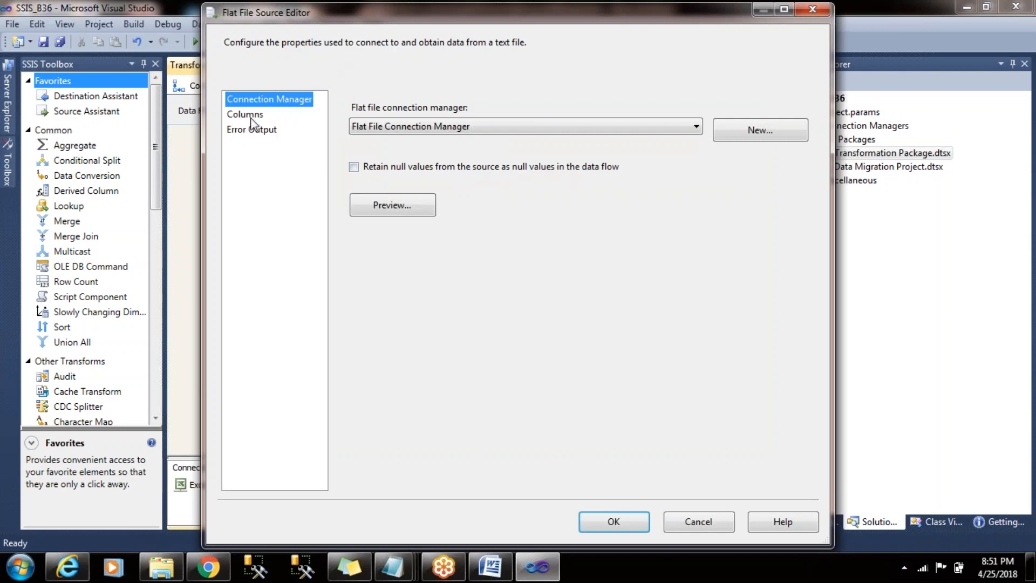
pyautogui.click(251, 116)
pyautogui.click(613, 522)
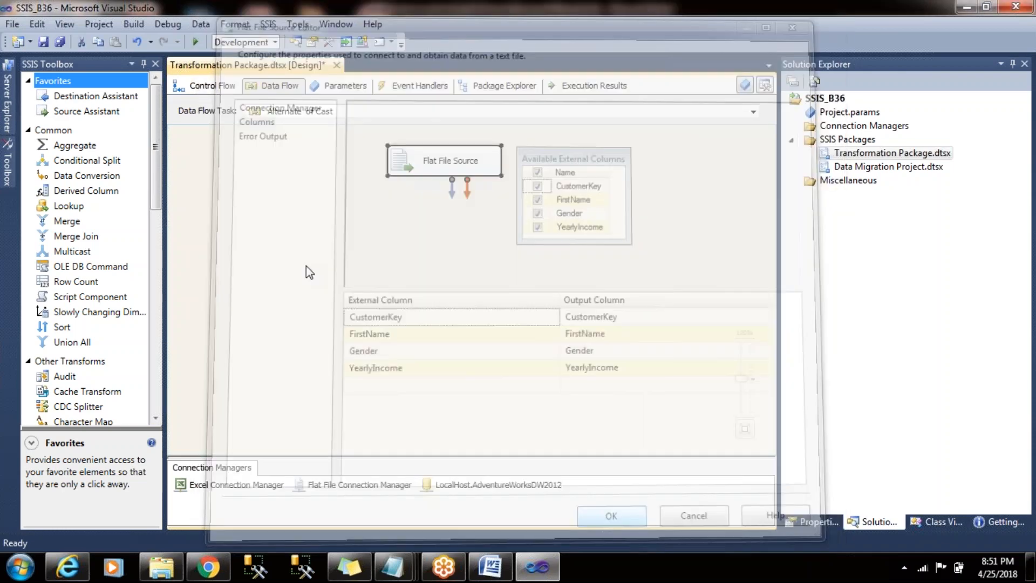
# - Add a new OLE DB Destination below the Flat File Source and connect the source's regular data output to it
pyautogui.moveTo(157, 128); pyautogui.dragTo(157, 315)
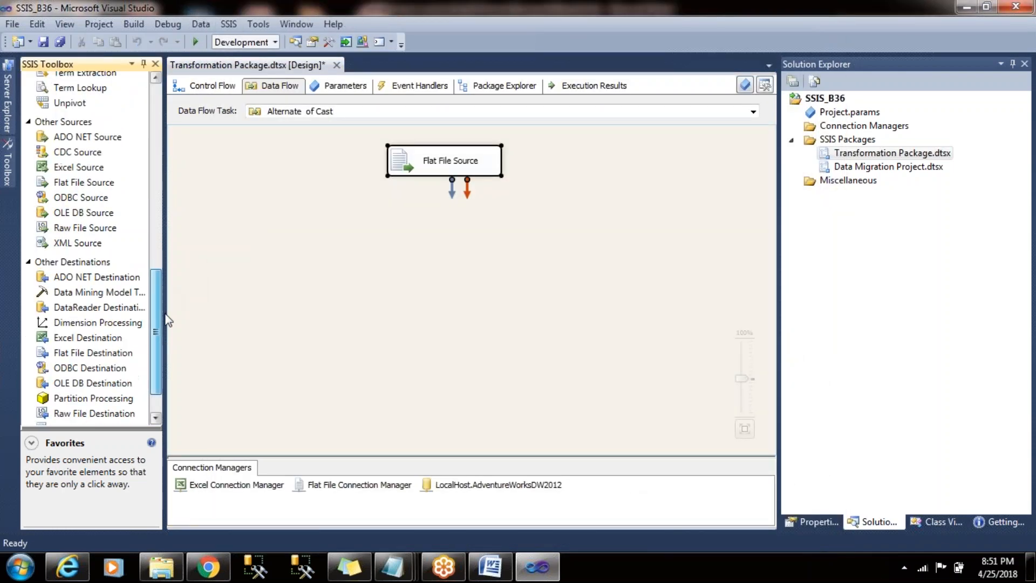
pyautogui.click(114, 383)
pyautogui.moveTo(422, 242); pyautogui.dragTo(445, 249)
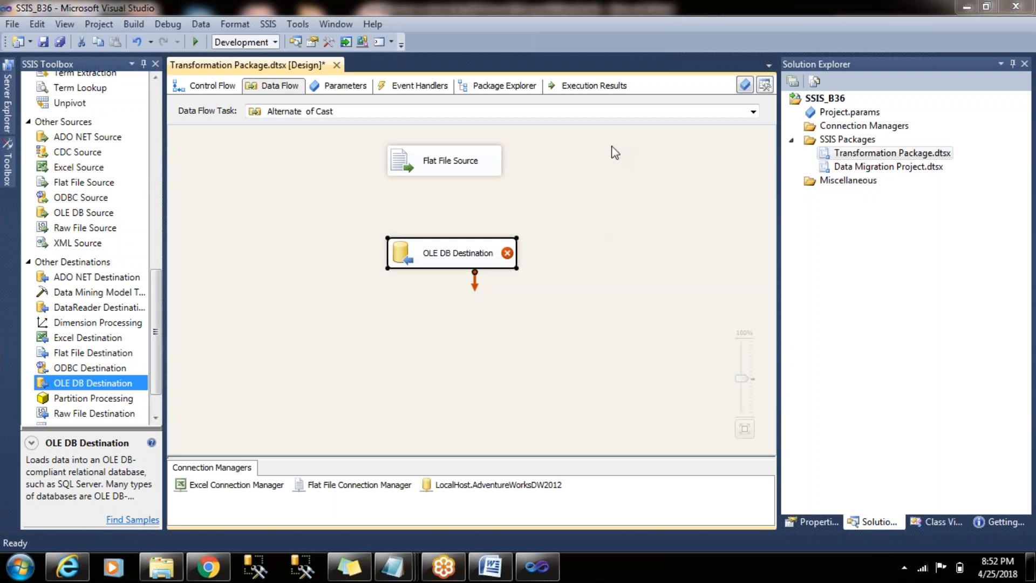
pyautogui.click(593, 172)
pyautogui.click(489, 259)
pyautogui.click(574, 251)
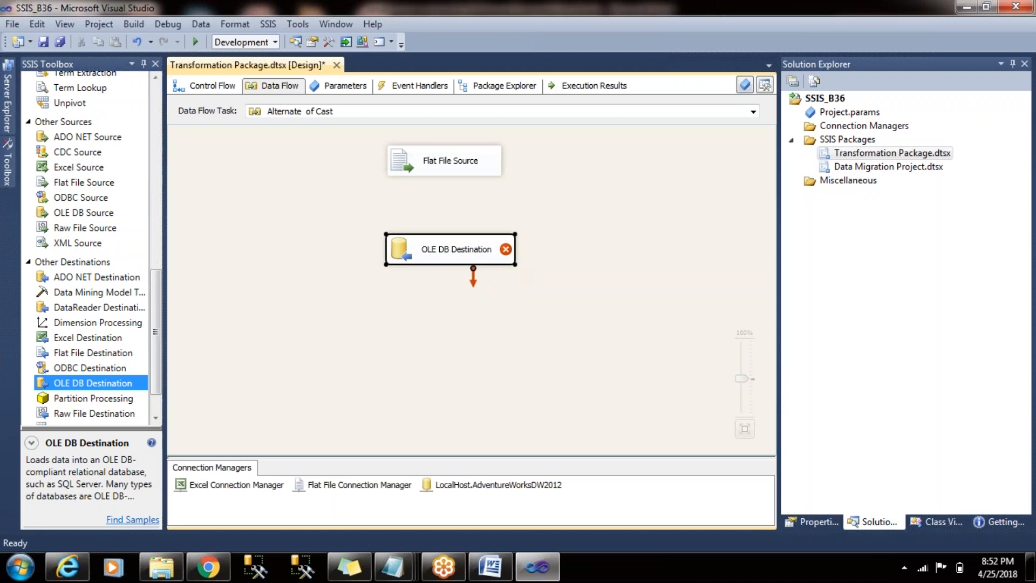
pyautogui.click(446, 173)
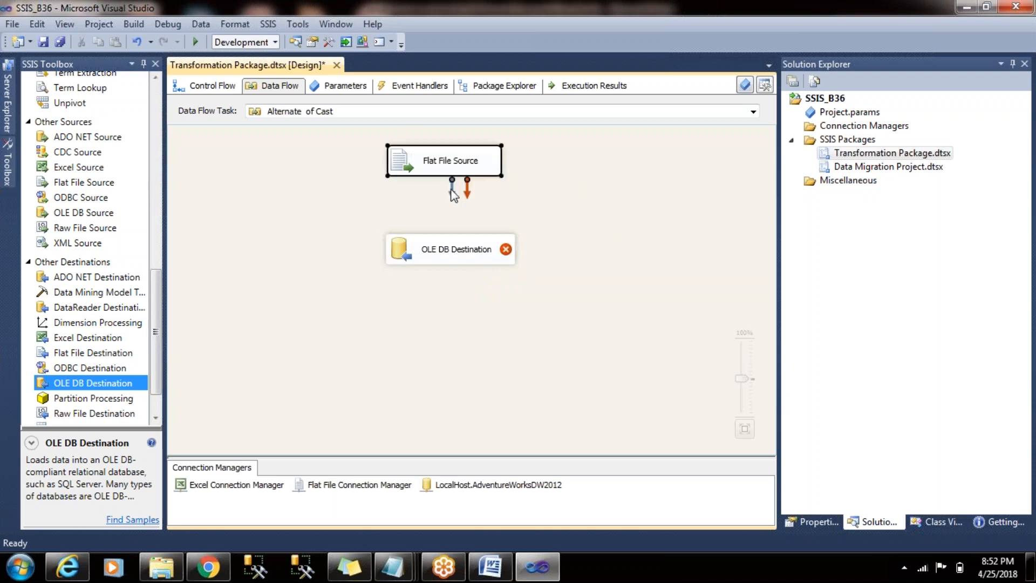
pyautogui.moveTo(453, 193); pyautogui.dragTo(461, 253)
# - Set the OLE DB Destination's table to [dbo].[Cast] and review its column mappings
pyautogui.click(440, 264)
pyautogui.doubleClick(439, 265)
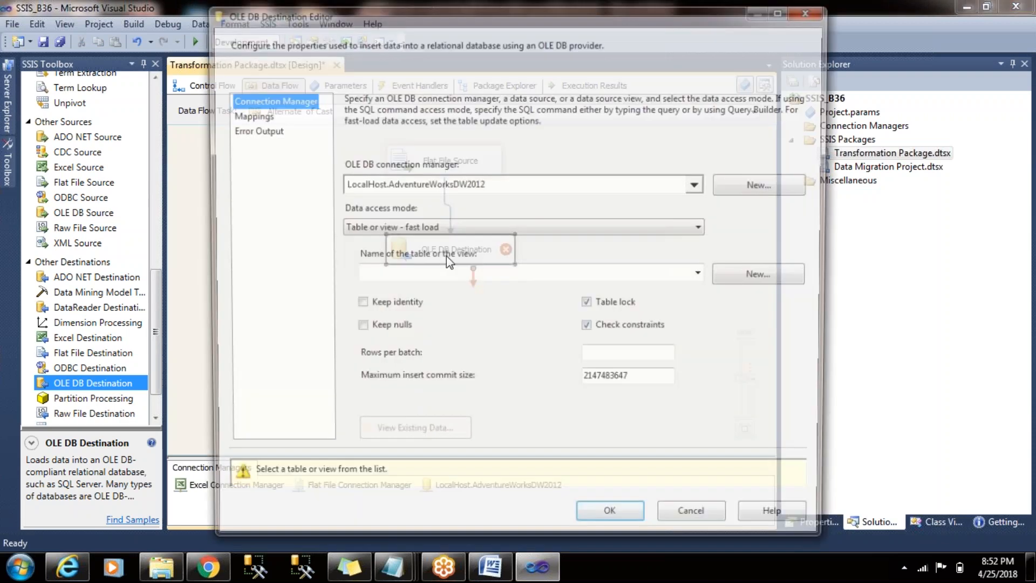
pyautogui.click(707, 279)
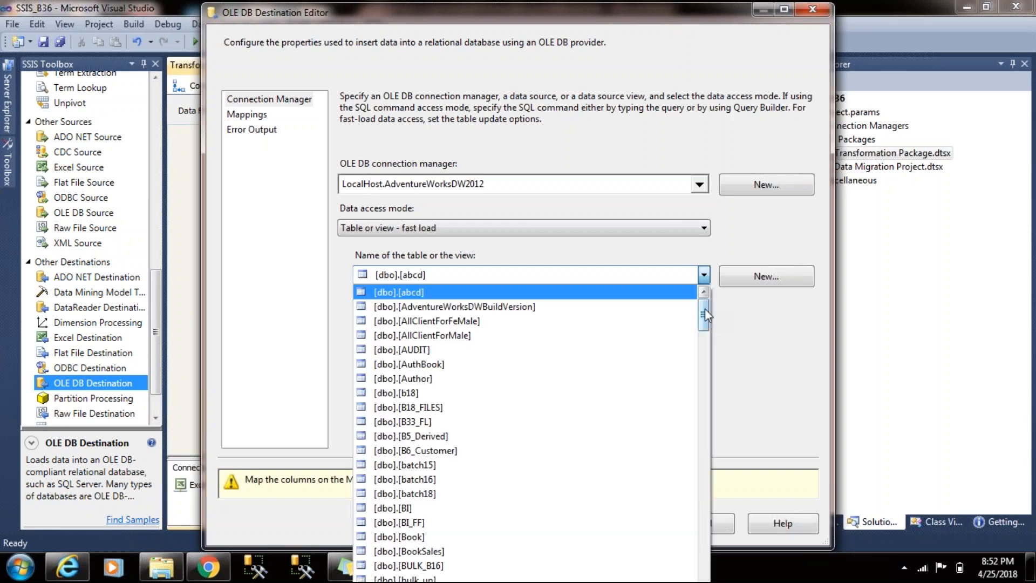
pyautogui.moveTo(705, 309); pyautogui.dragTo(705, 326)
pyautogui.click(631, 379)
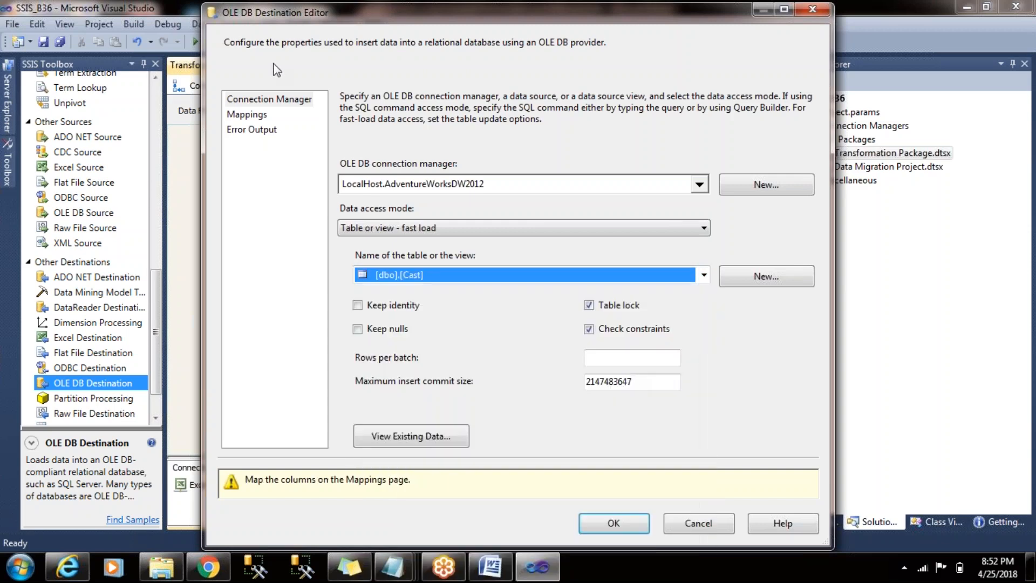
pyautogui.click(246, 114)
pyautogui.click(614, 481)
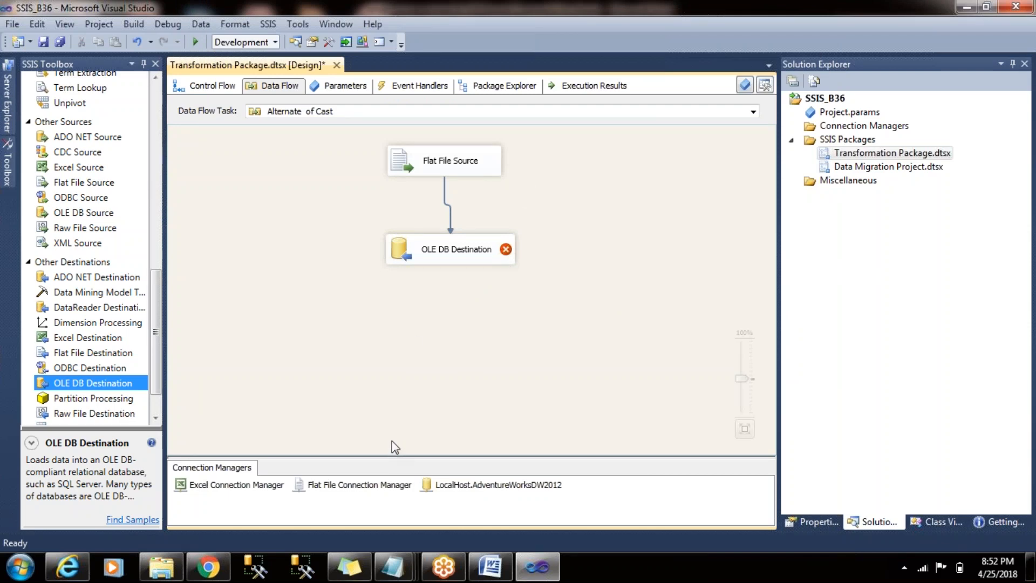
# - In the Flat File Source's advanced editor, set the FirstName output column's data type to string [DT_STR]
pyautogui.rightClick(461, 176)
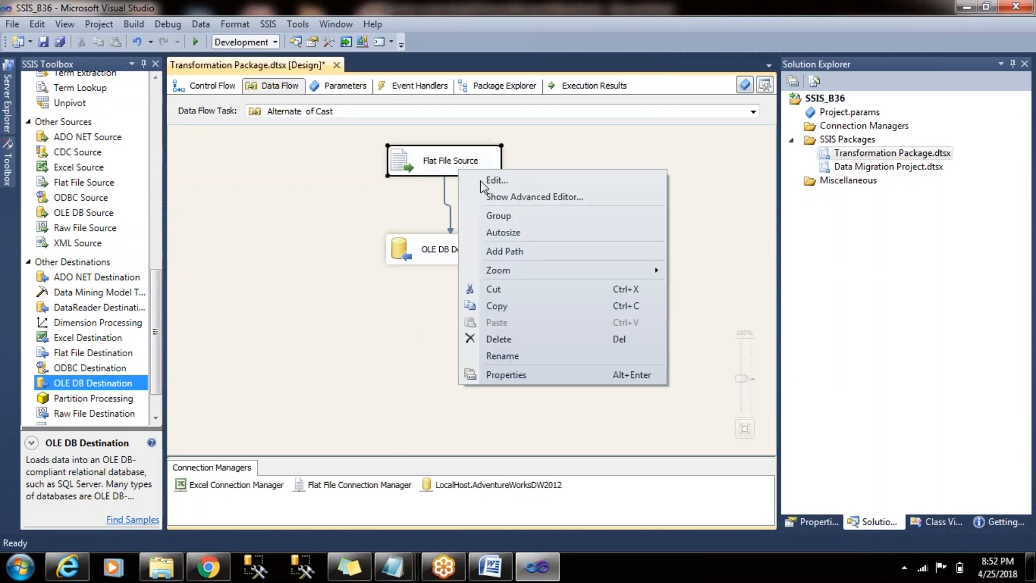
pyautogui.click(519, 197)
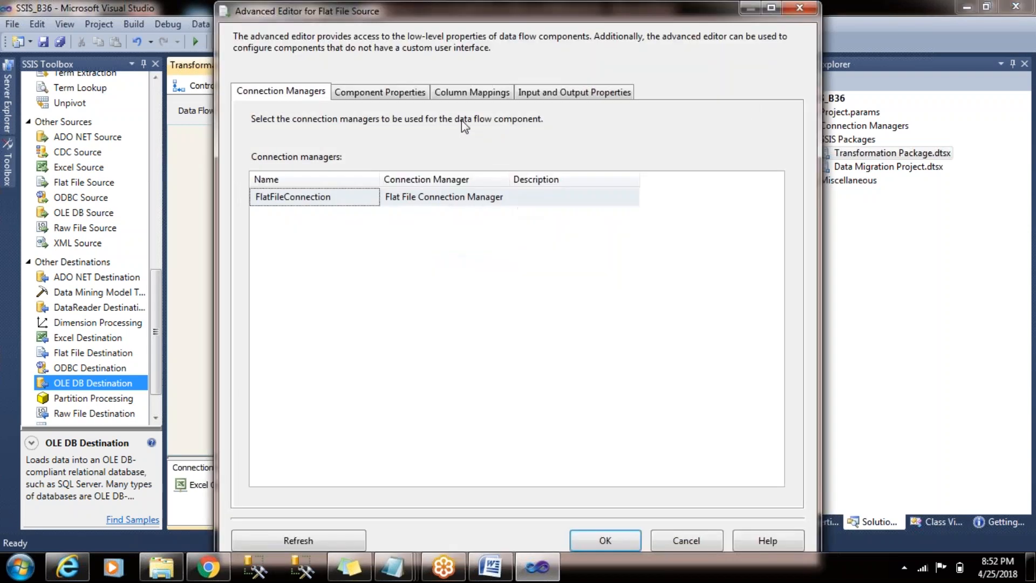
pyautogui.click(551, 92)
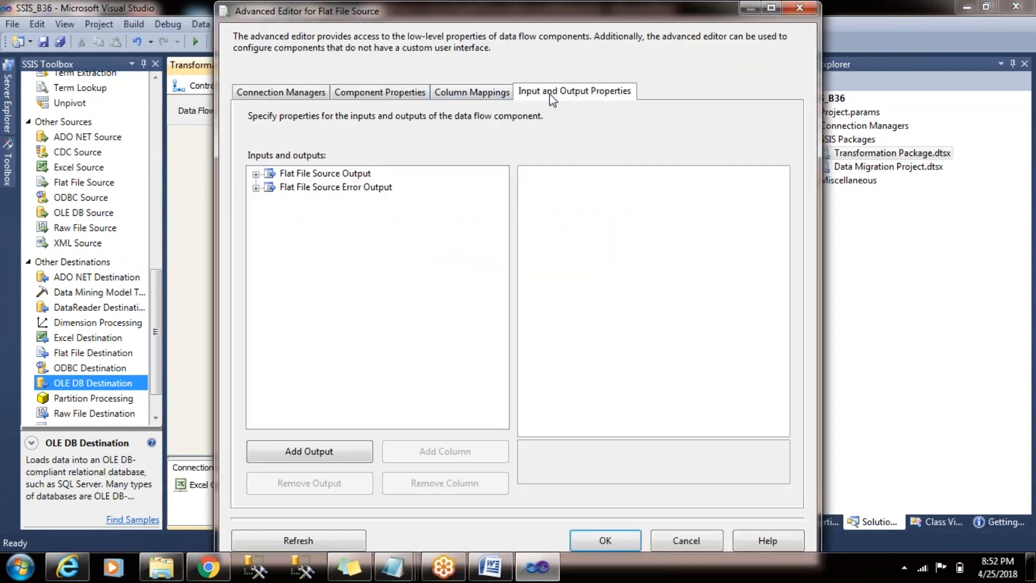
pyautogui.click(256, 174)
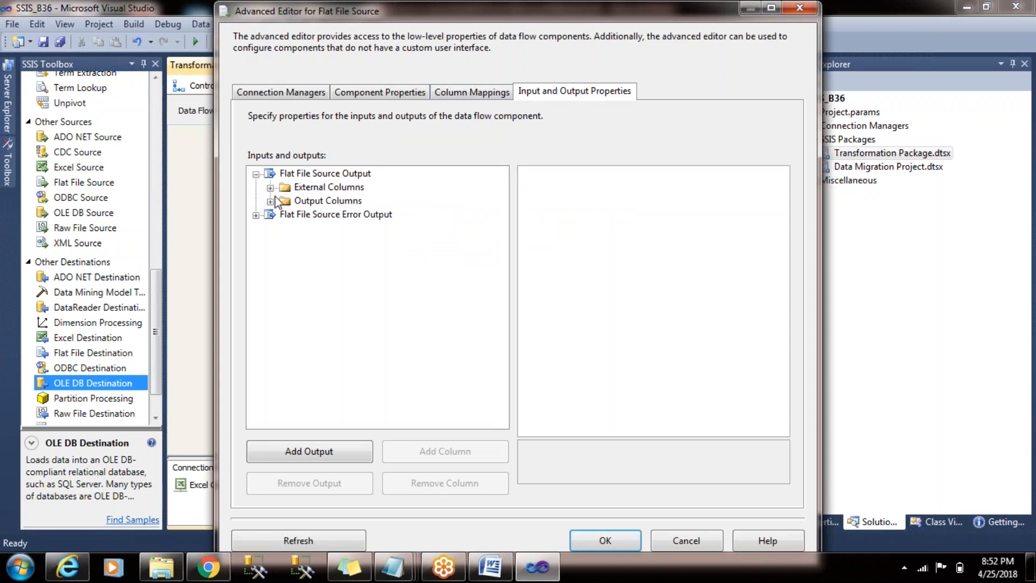
pyautogui.click(270, 201)
pyautogui.click(321, 227)
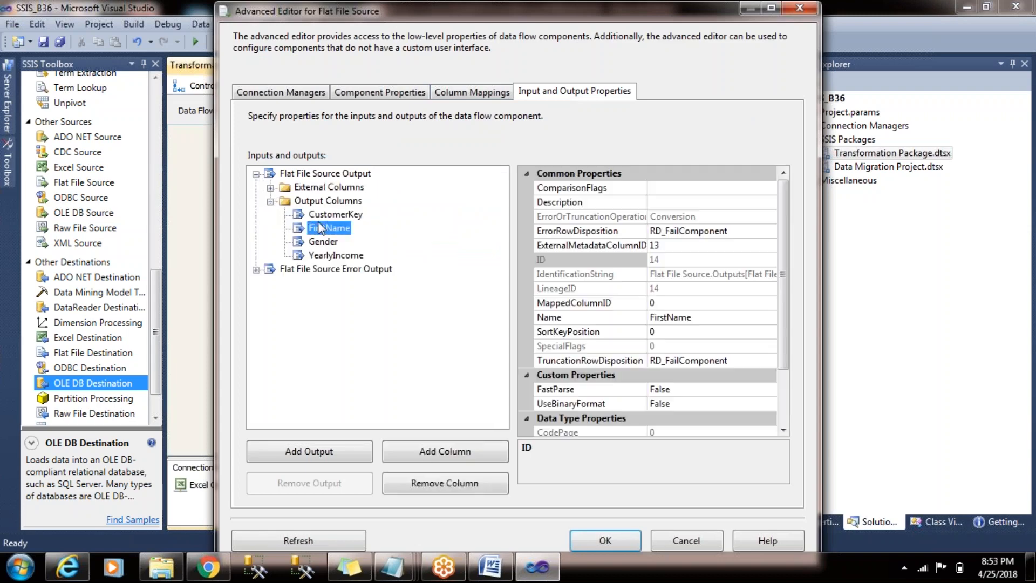
pyautogui.click(947, 66)
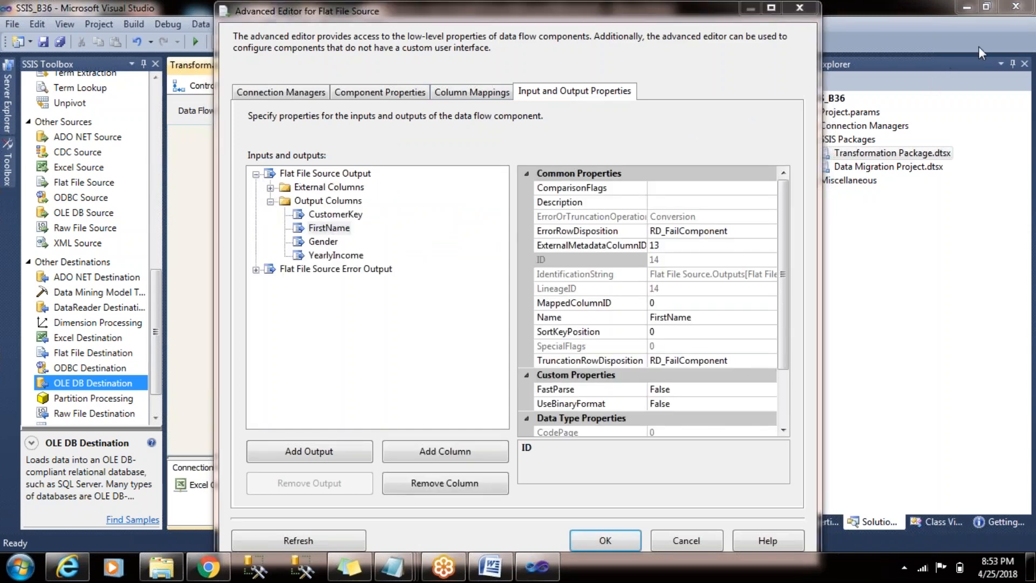
pyautogui.moveTo(785, 245); pyautogui.dragTo(781, 316)
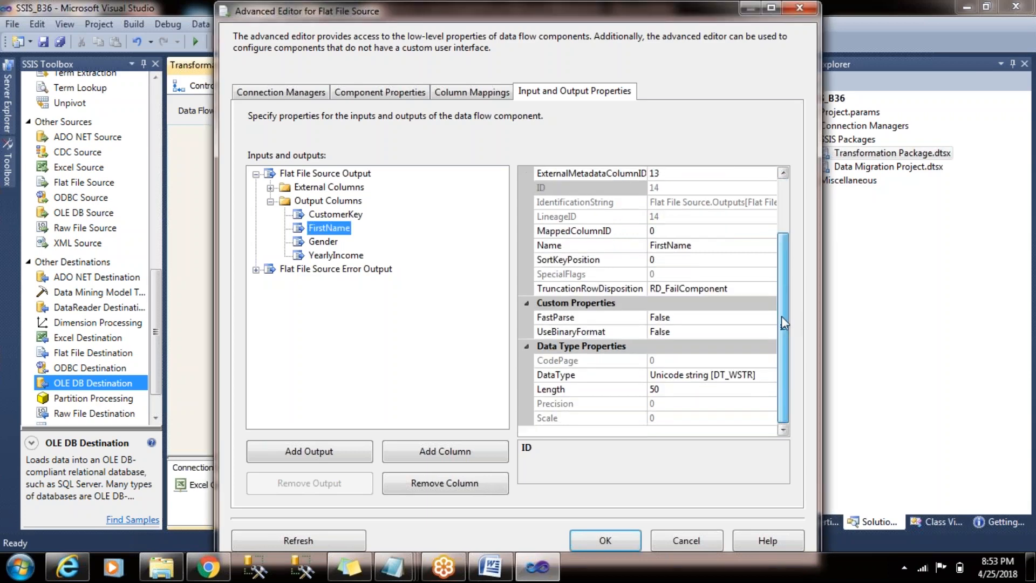
pyautogui.click(766, 376)
pyautogui.click(770, 375)
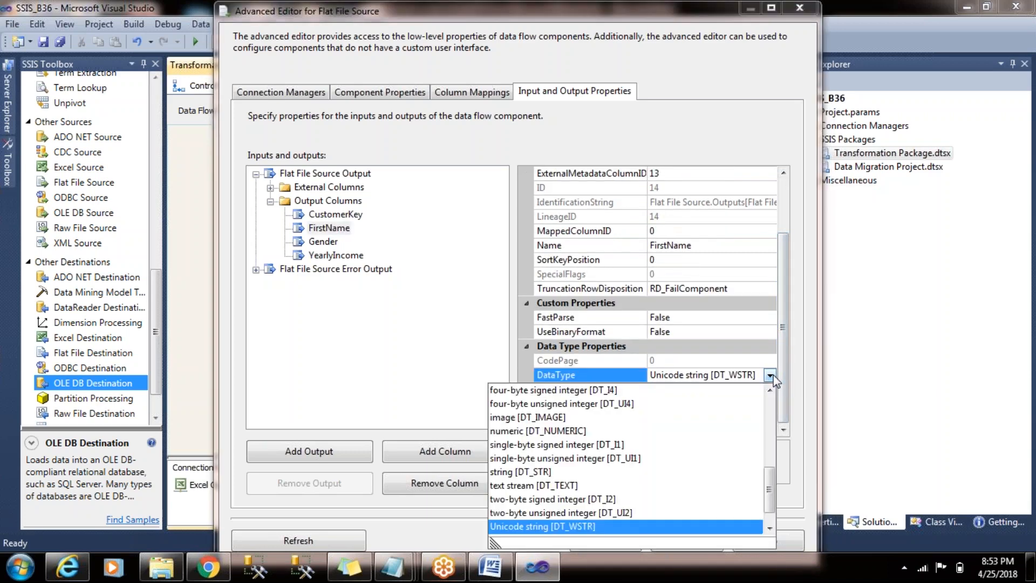
pyautogui.click(537, 472)
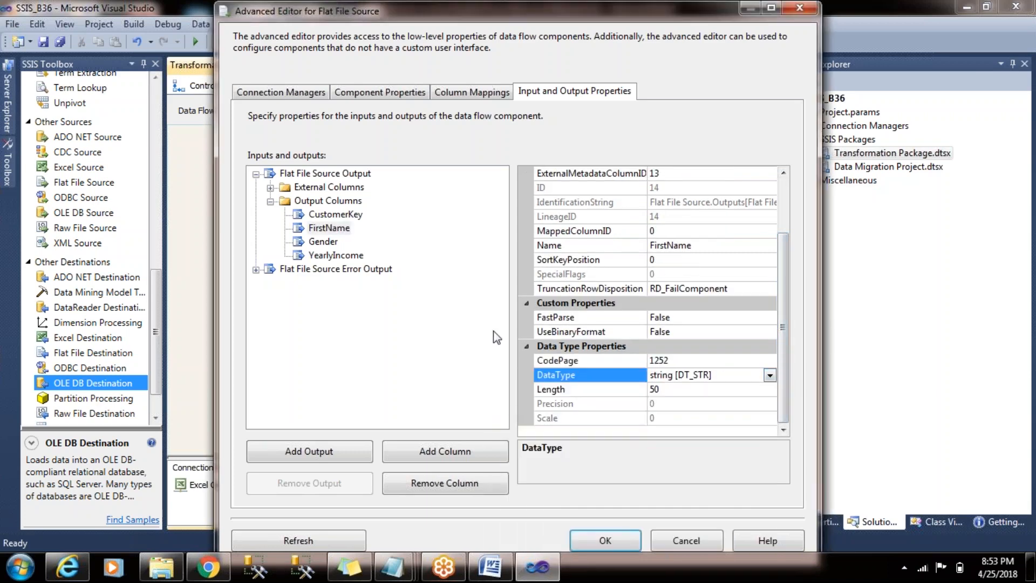
# - Set the Gender output column's data type to string [DT_STR] and apply the advanced editor changes
pyautogui.click(333, 243)
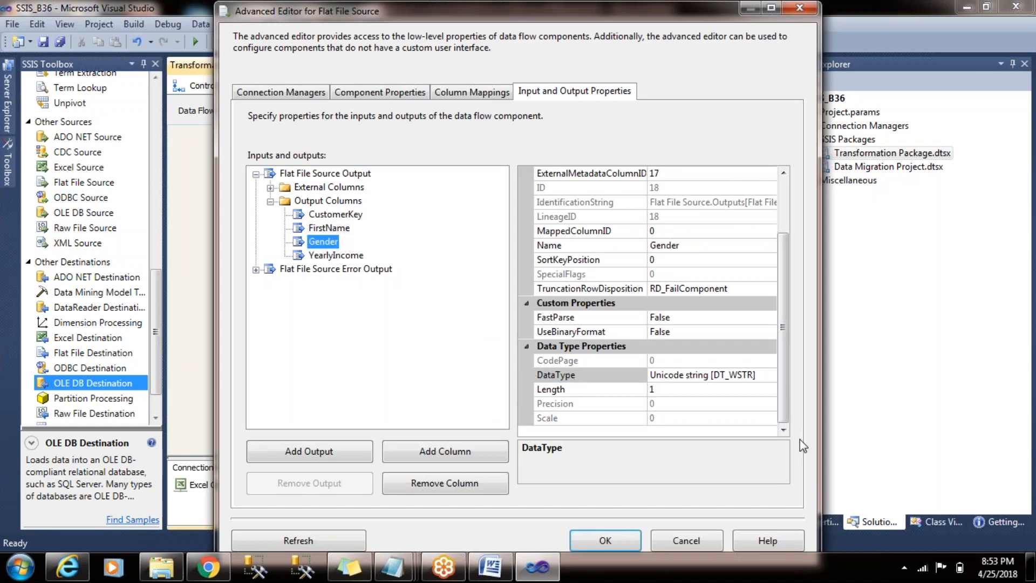
pyautogui.click(766, 376)
pyautogui.click(770, 375)
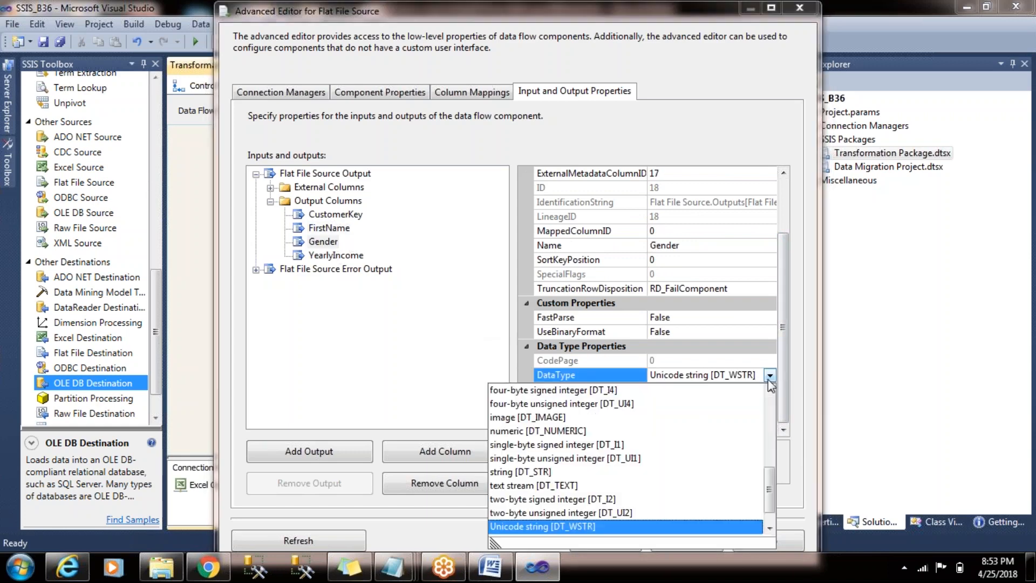
pyautogui.click(518, 472)
pyautogui.click(615, 544)
pyautogui.click(572, 348)
pyautogui.moveTo(346, 211); pyautogui.dragTo(532, 267)
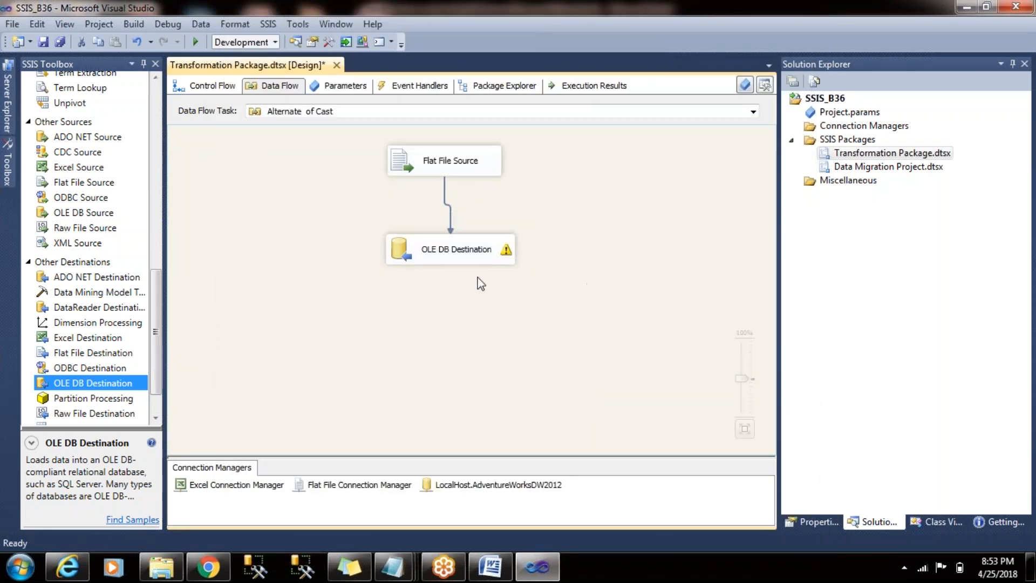
# - Check the data type properties of the FirstName output column in the Flat File Source's advanced editor, then close it
pyautogui.click(478, 257)
pyautogui.rightClick(465, 163)
pyautogui.click(521, 197)
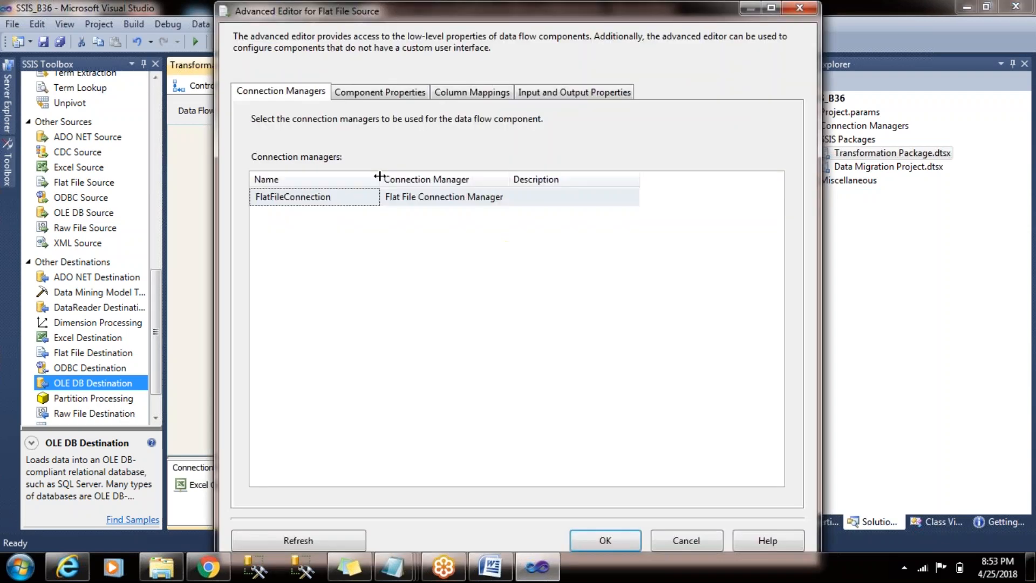
pyautogui.click(579, 102)
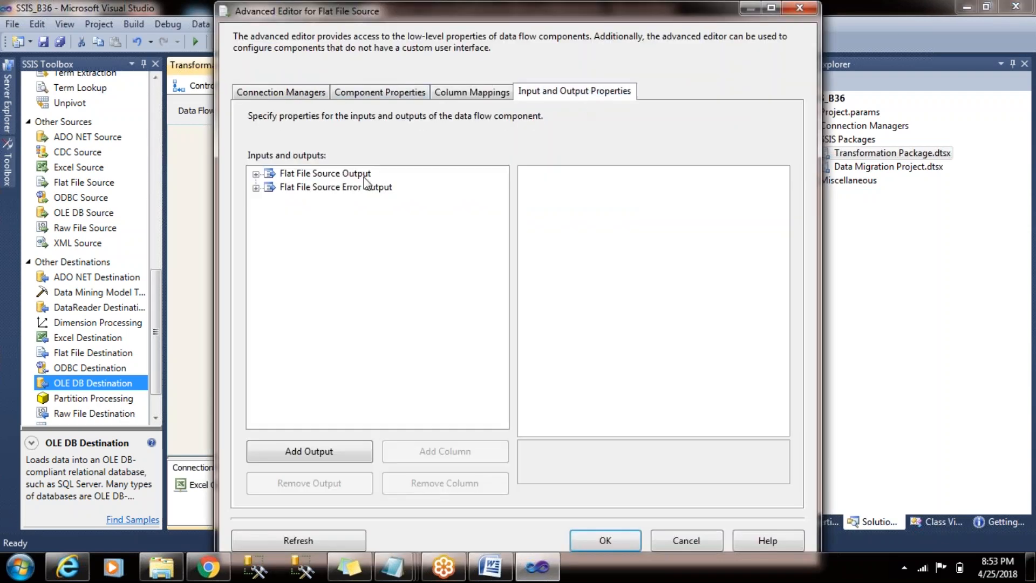
pyautogui.click(256, 174)
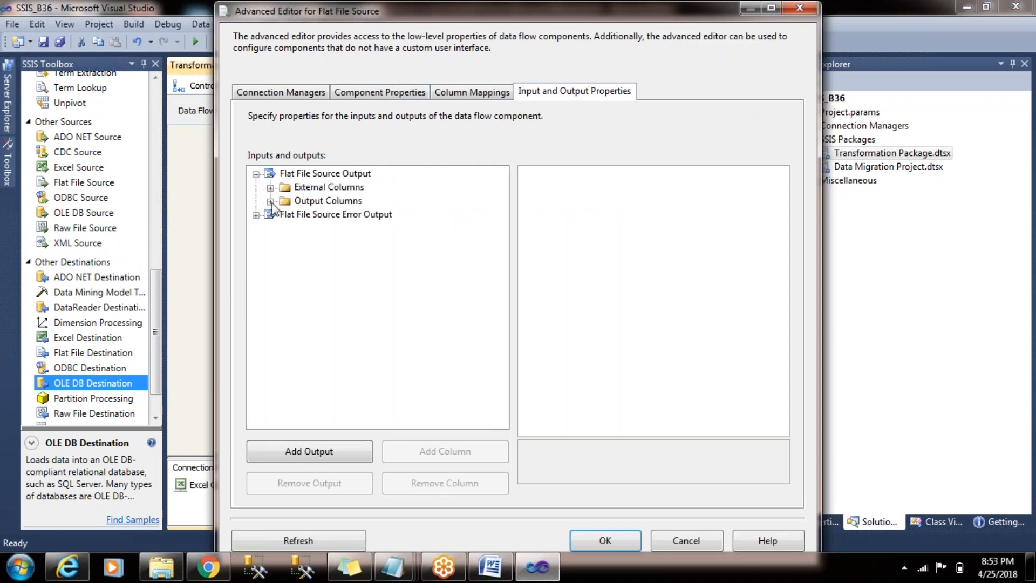
pyautogui.click(270, 201)
pyautogui.click(328, 227)
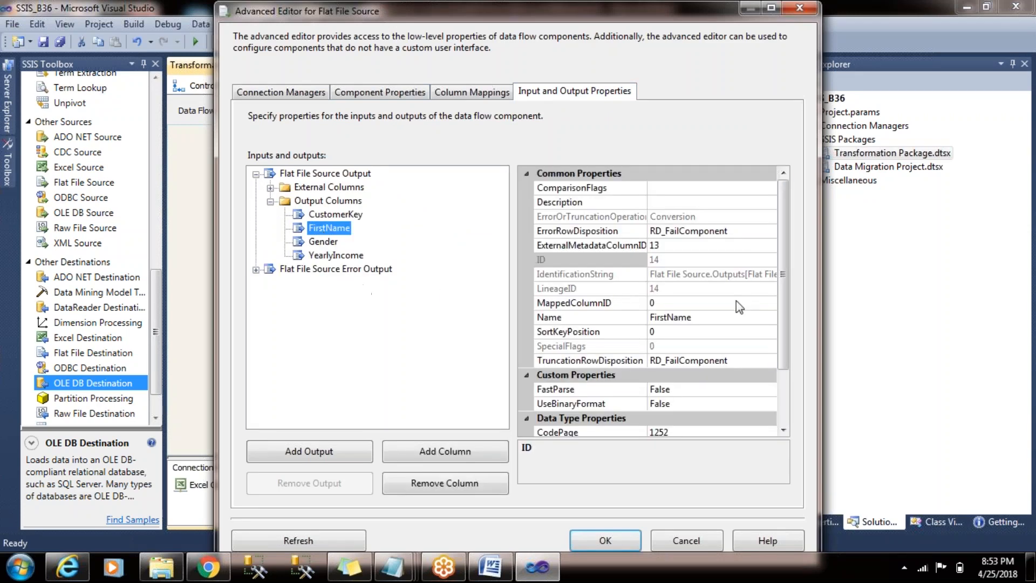
pyautogui.moveTo(784, 302); pyautogui.dragTo(791, 375)
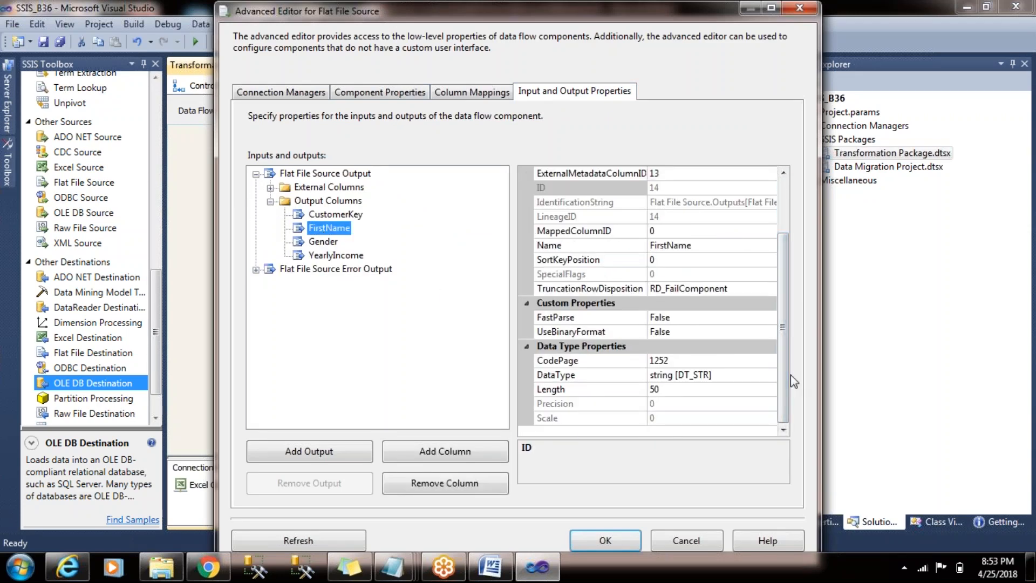
pyautogui.click(800, 8)
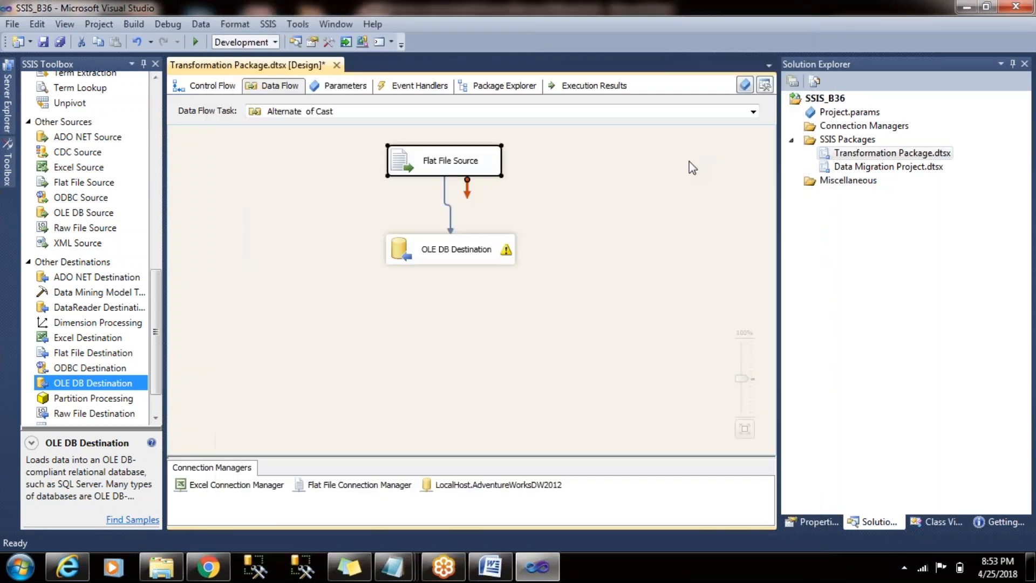
# - Open the Alternate of Cast data flow from the control flow, run the package, and stop debugging
pyautogui.click(197, 87)
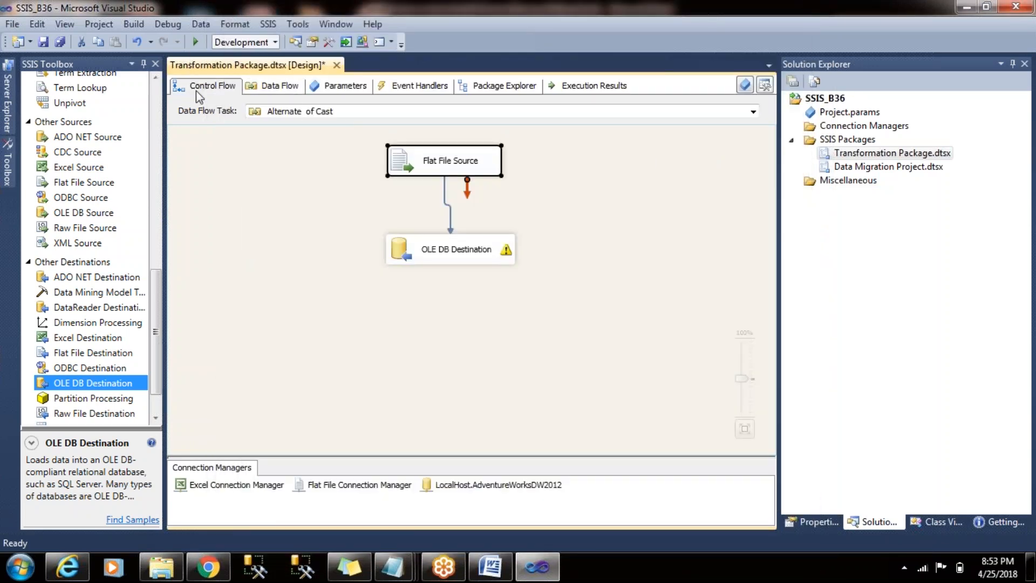
pyautogui.doubleClick(481, 326)
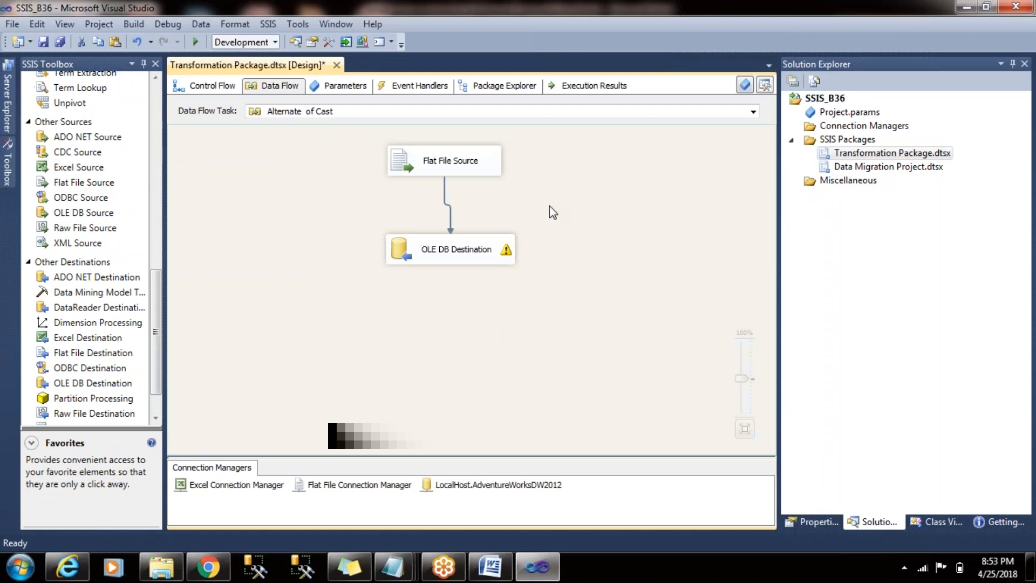
pyautogui.click(195, 42)
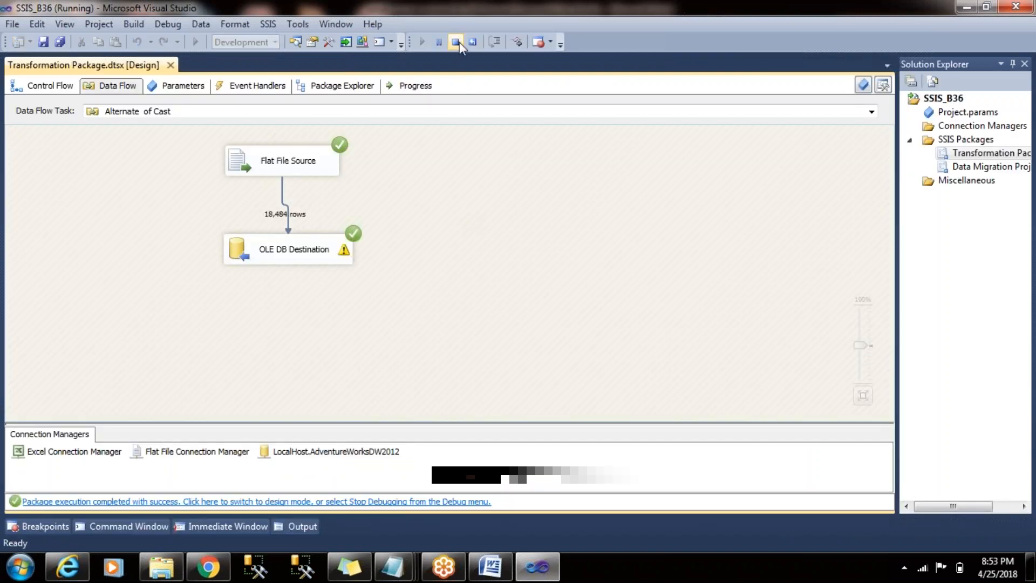
pyautogui.click(456, 44)
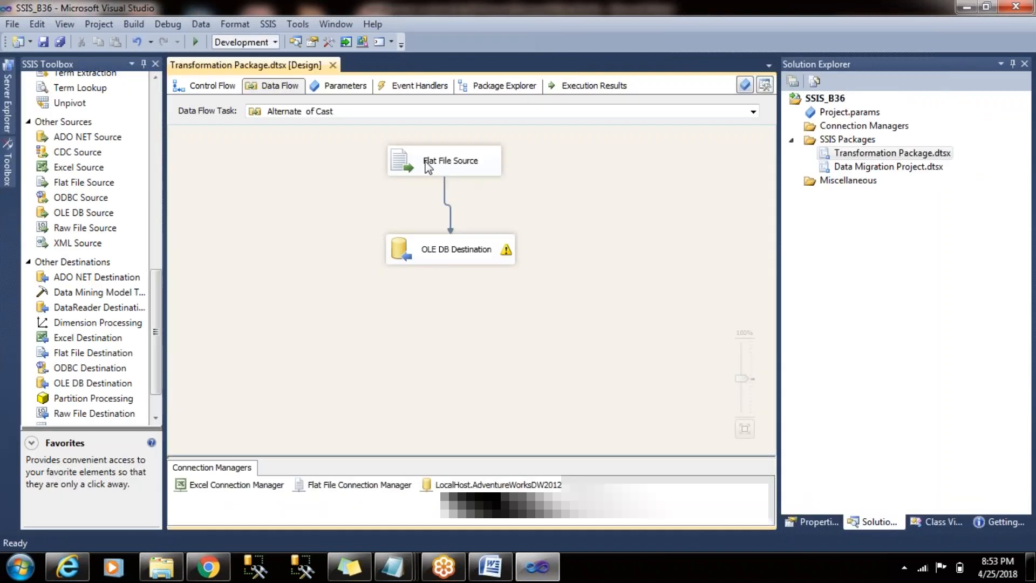
# - In the Flat File Source's advanced editor, set the FirstName output column's data type to Unicode string [DT_WSTR]
pyautogui.rightClick(428, 166)
pyautogui.click(521, 197)
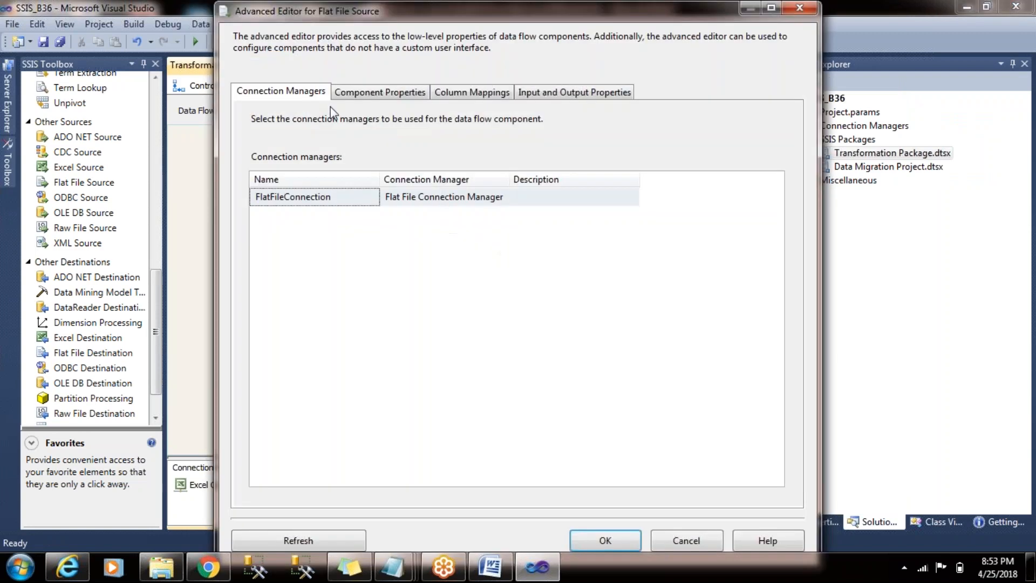
pyautogui.click(592, 92)
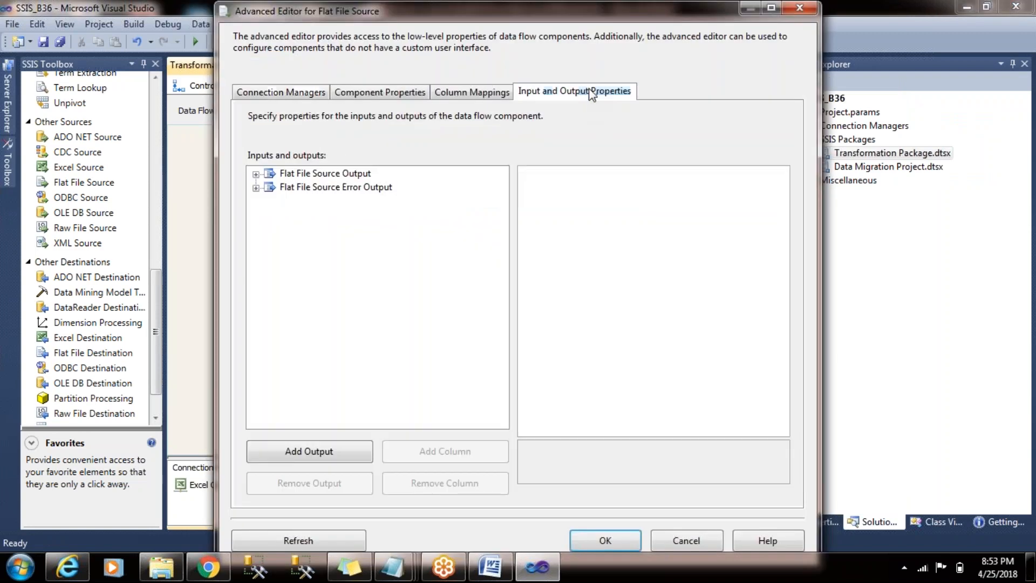
pyautogui.click(256, 173)
pyautogui.click(271, 200)
pyautogui.click(329, 228)
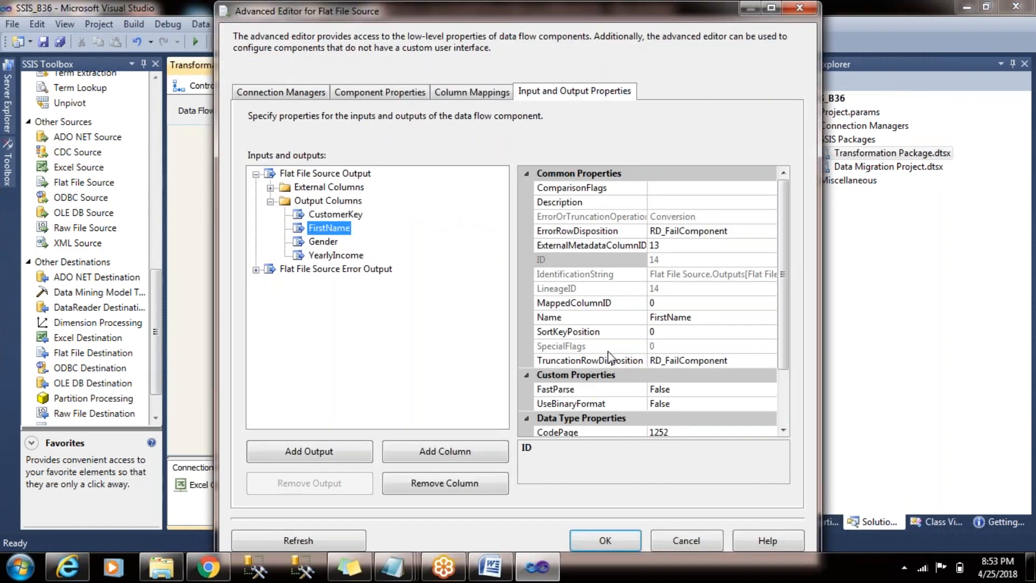
pyautogui.scroll(-2, 756, 346)
pyautogui.click(712, 375)
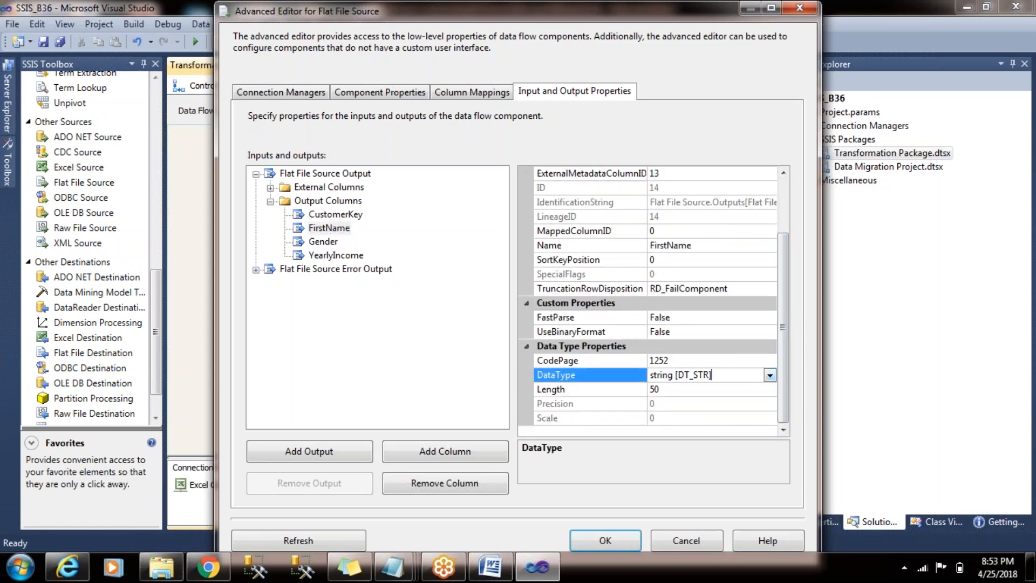
pyautogui.click(770, 374)
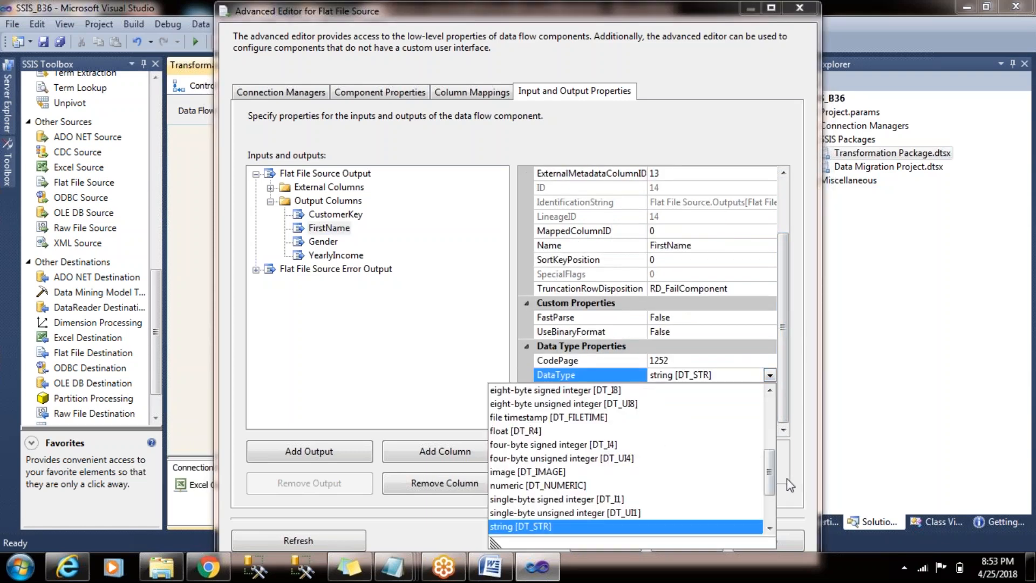
pyautogui.moveTo(769, 458); pyautogui.dragTo(770, 482)
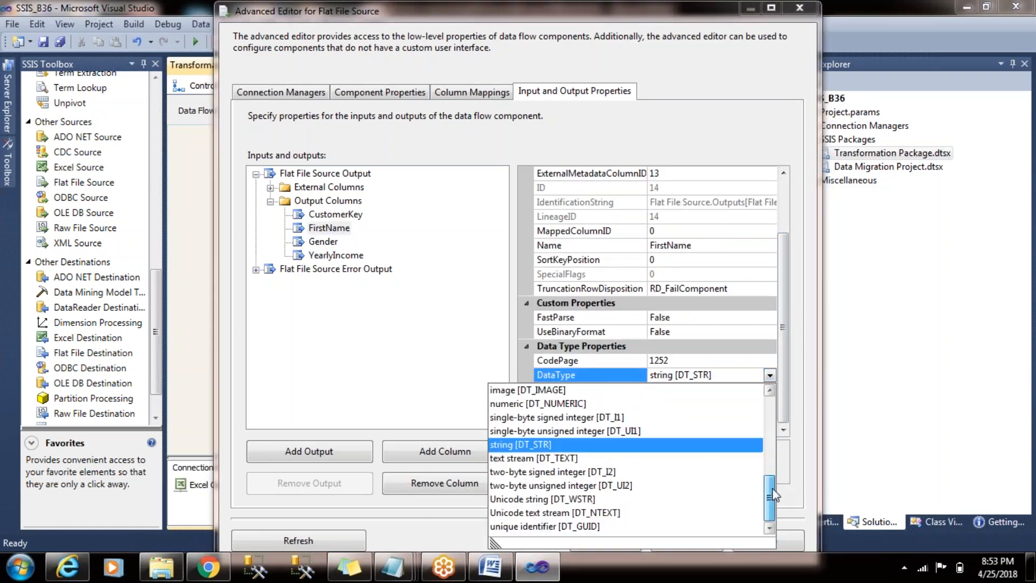
pyautogui.click(666, 498)
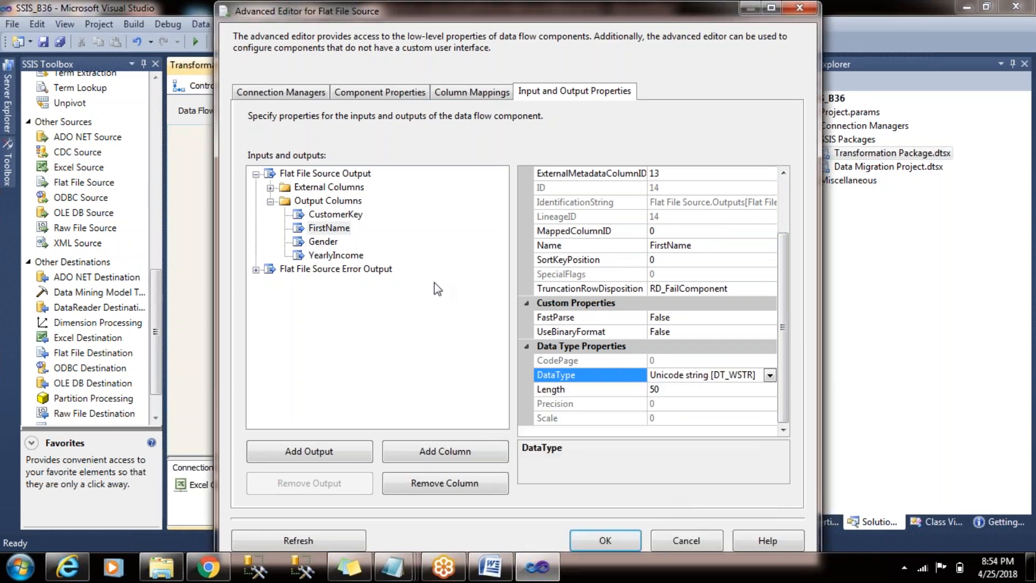
# - Set the Gender output column's data type to Unicode string [DT_WSTR] and apply the advanced editor changes
pyautogui.click(321, 241)
pyautogui.click(587, 374)
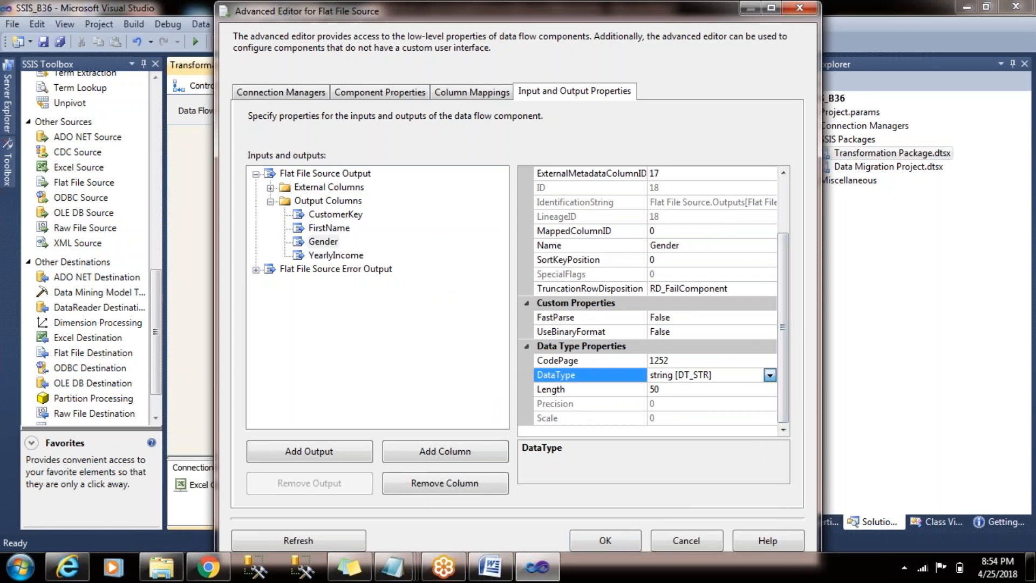
pyautogui.click(770, 374)
pyautogui.scroll(-2, 768, 497)
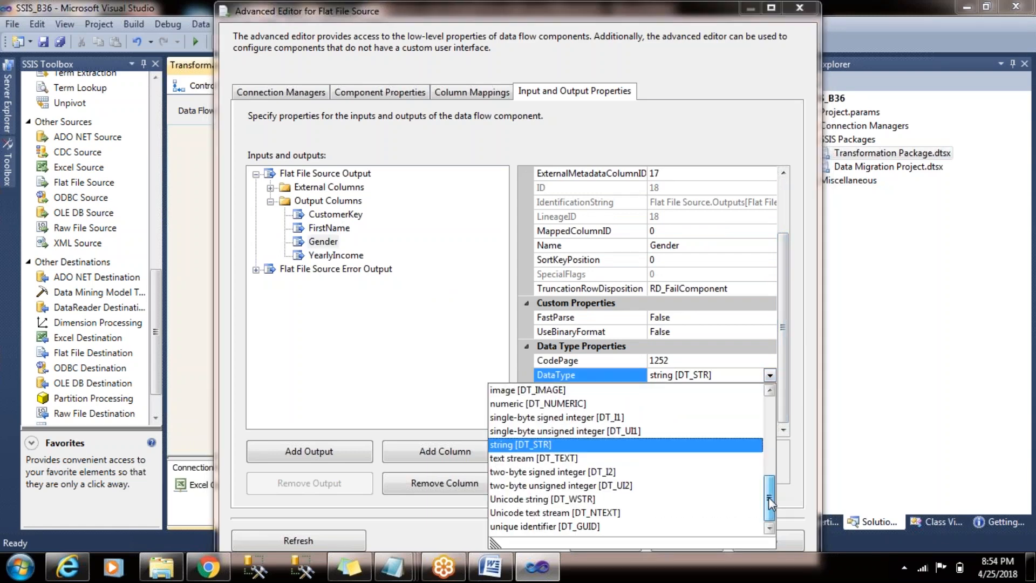
pyautogui.click(693, 499)
pyautogui.click(616, 536)
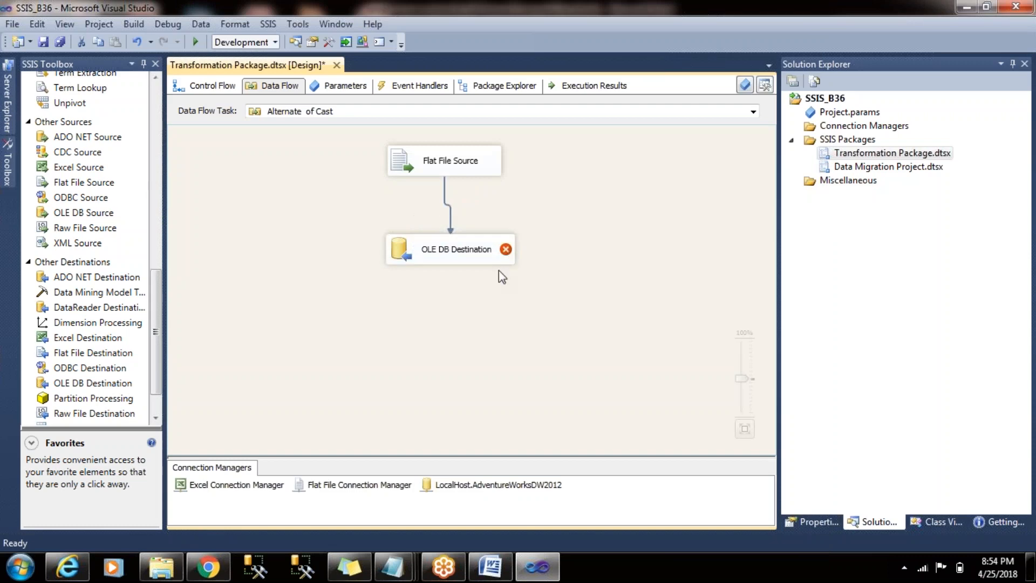
# - In the Flat File Connection Manager's advanced column properties, set the FirstName data type to string [DT_STR]
pyautogui.click(377, 485)
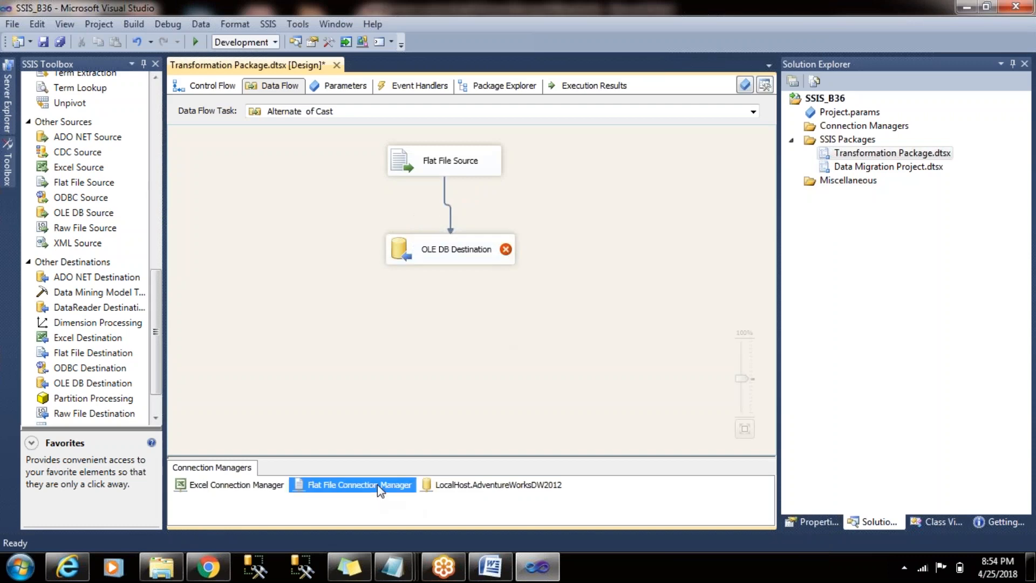
pyautogui.doubleClick(377, 484)
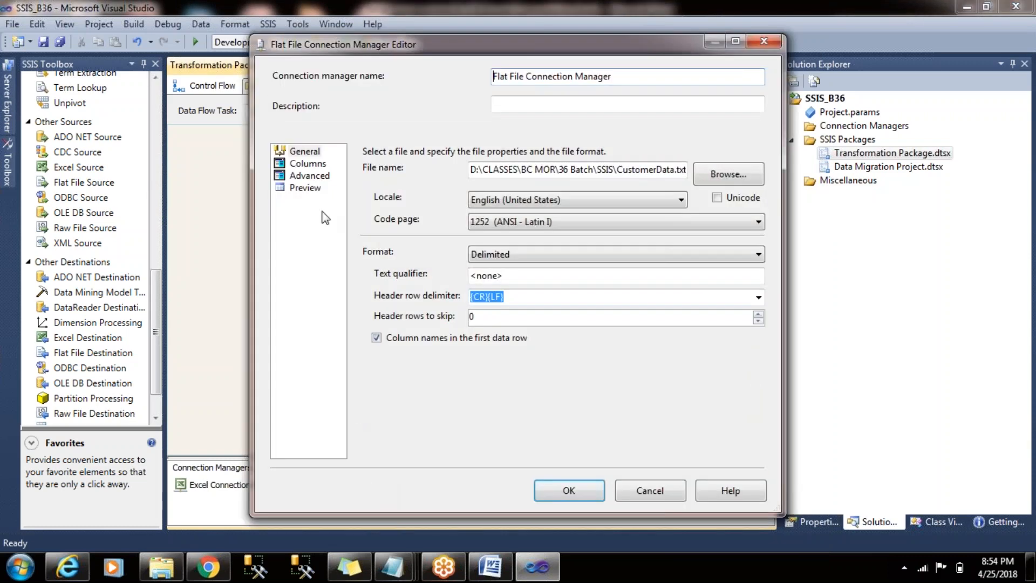
pyautogui.click(316, 178)
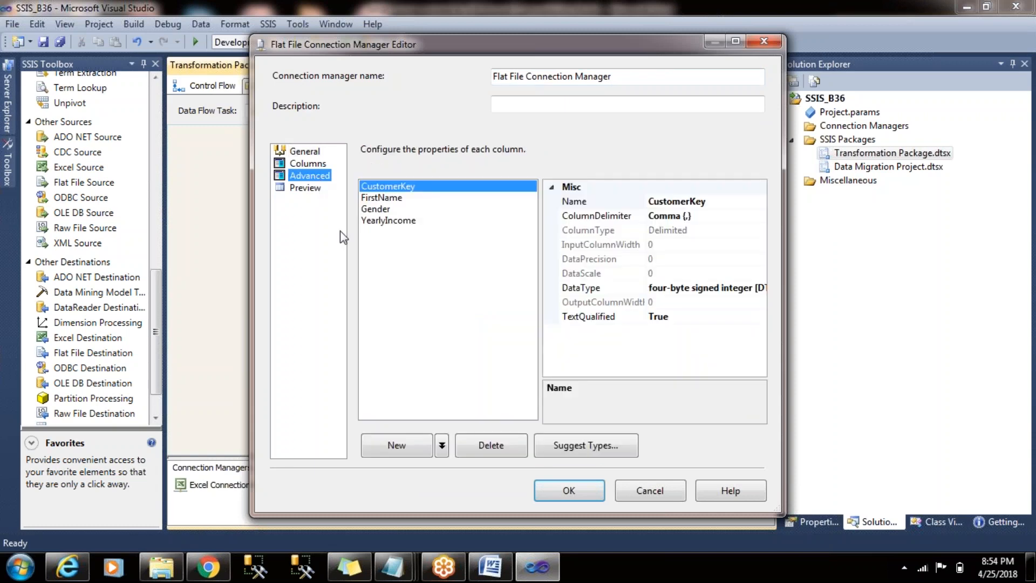
pyautogui.click(386, 198)
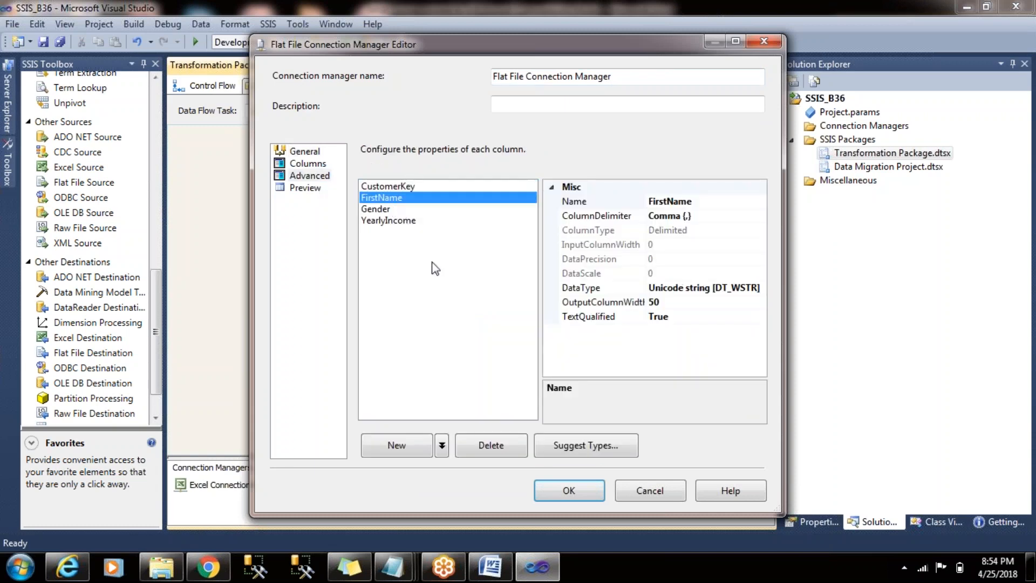
pyautogui.click(761, 291)
pyautogui.click(760, 289)
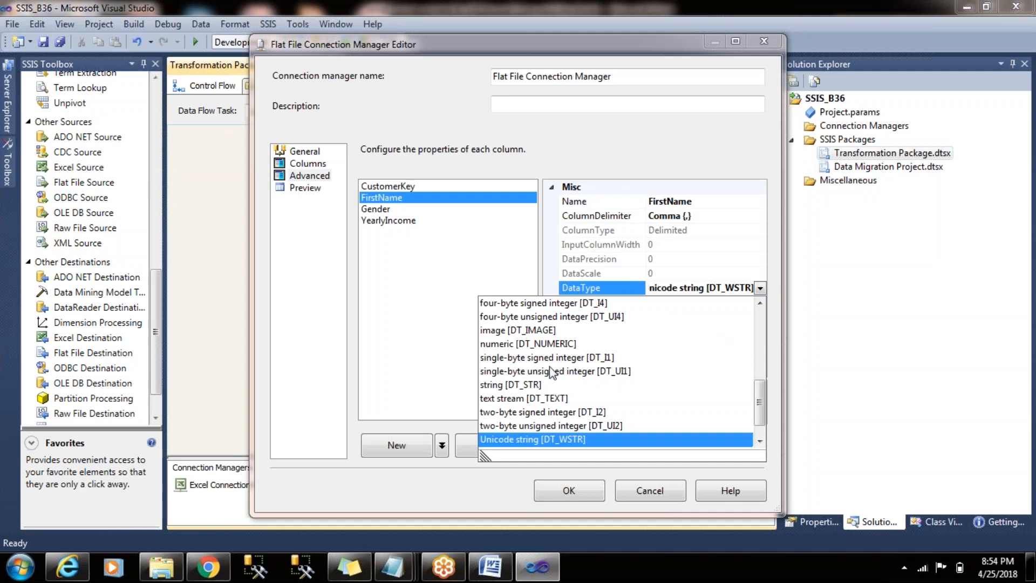
pyautogui.click(510, 384)
# - Set the Gender column's data type to string [DT_STR] and apply the Flat File Connection Manager changes
pyautogui.click(411, 221)
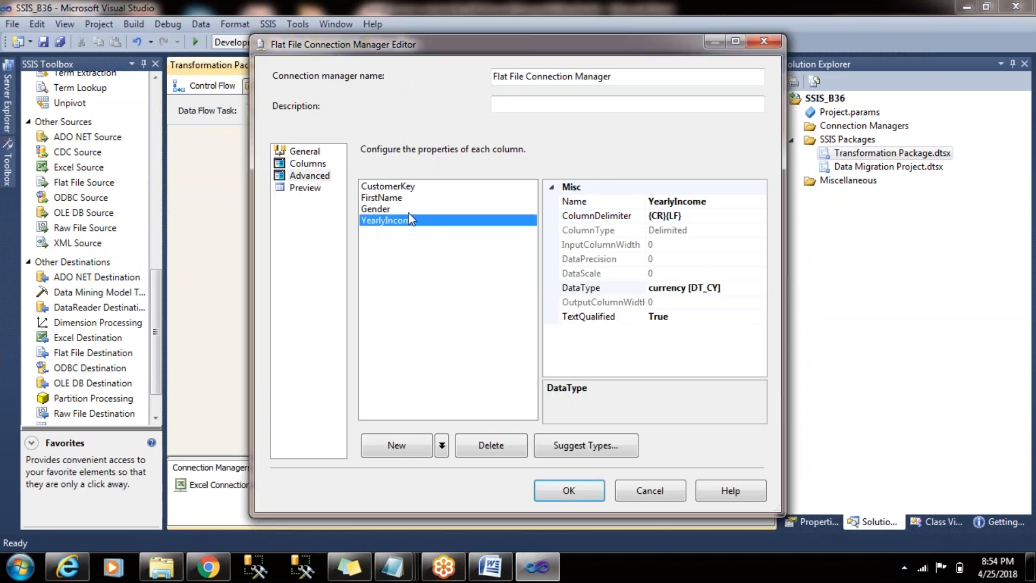
pyautogui.click(410, 210)
pyautogui.click(762, 288)
pyautogui.click(761, 288)
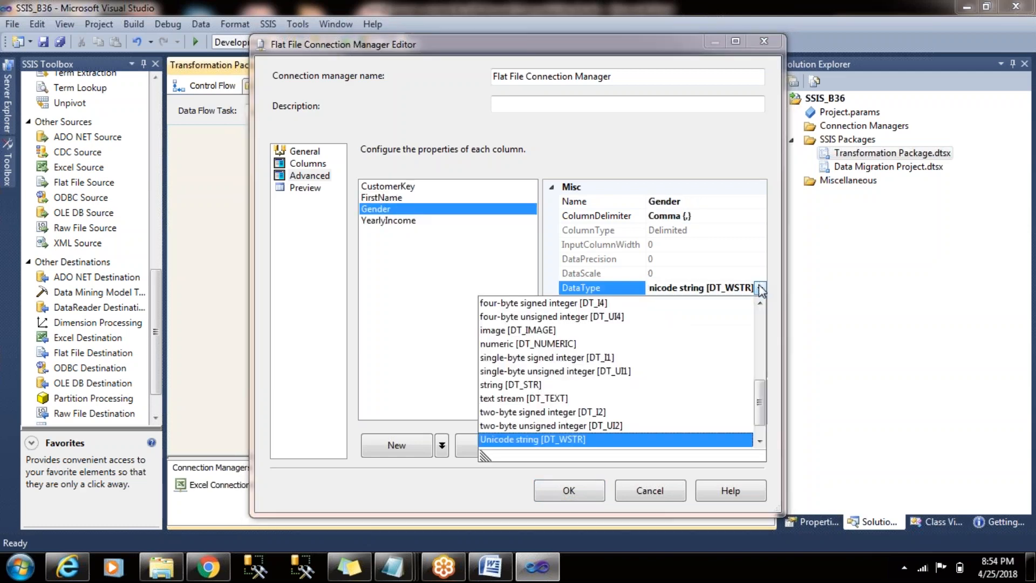
pyautogui.click(615, 384)
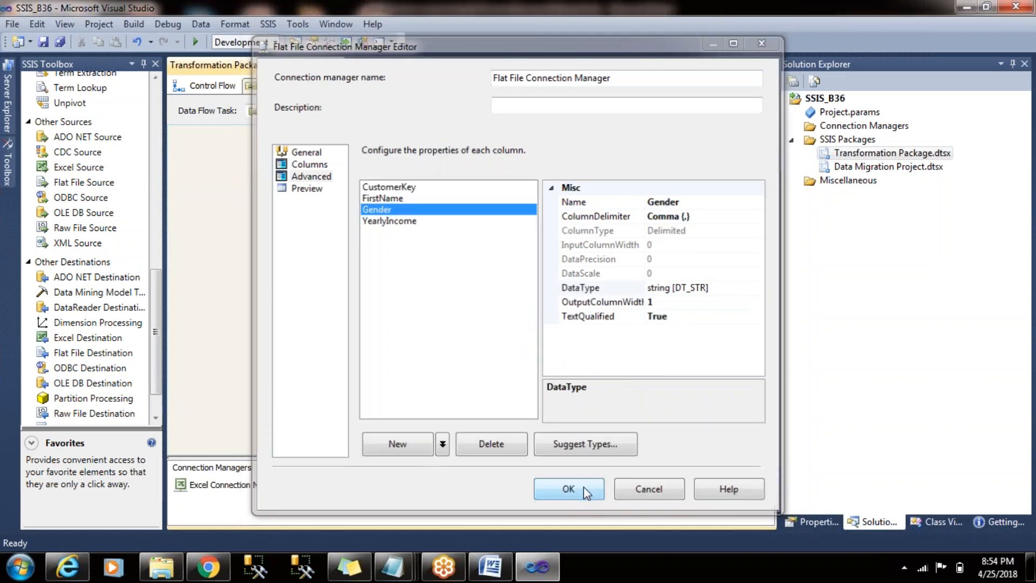
pyautogui.click(583, 490)
# - Replace the Flat File Source's FirstName and Gender output metadata with that of the external columns, and confirm the source's columns
pyautogui.doubleClick(439, 169)
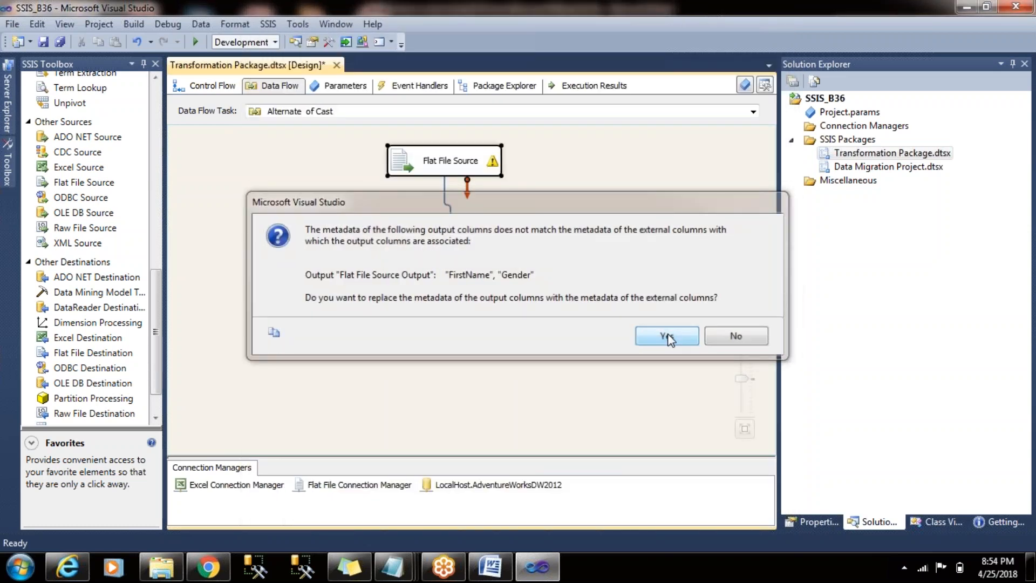
pyautogui.click(668, 337)
pyautogui.click(245, 114)
pyautogui.click(635, 524)
# - Run the package with the Alternate of Cast data flow and stop debugging once execution completes
pyautogui.moveTo(357, 213); pyautogui.dragTo(387, 223)
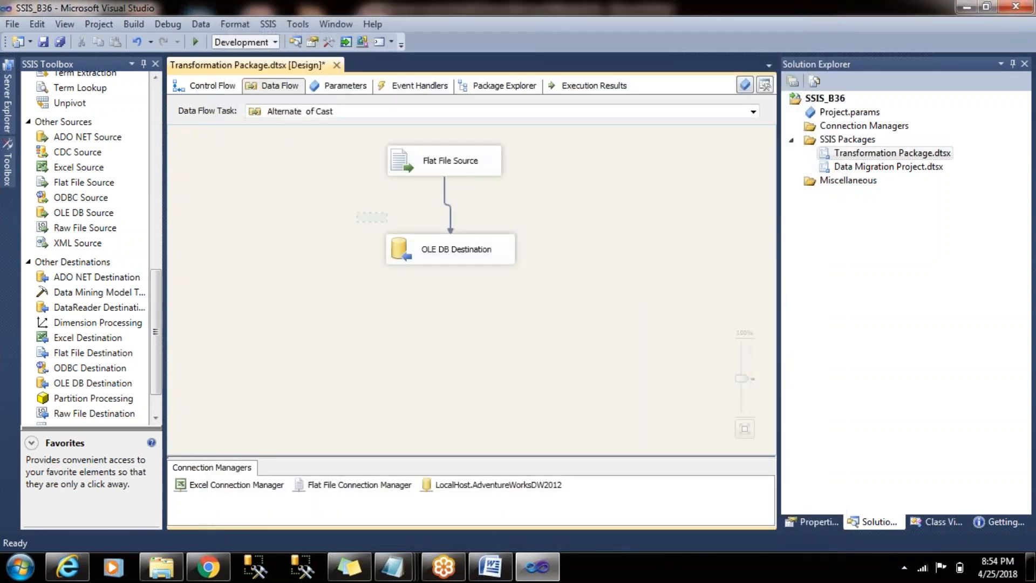
pyautogui.moveTo(559, 333); pyautogui.dragTo(561, 333)
pyautogui.click(583, 274)
pyautogui.click(195, 42)
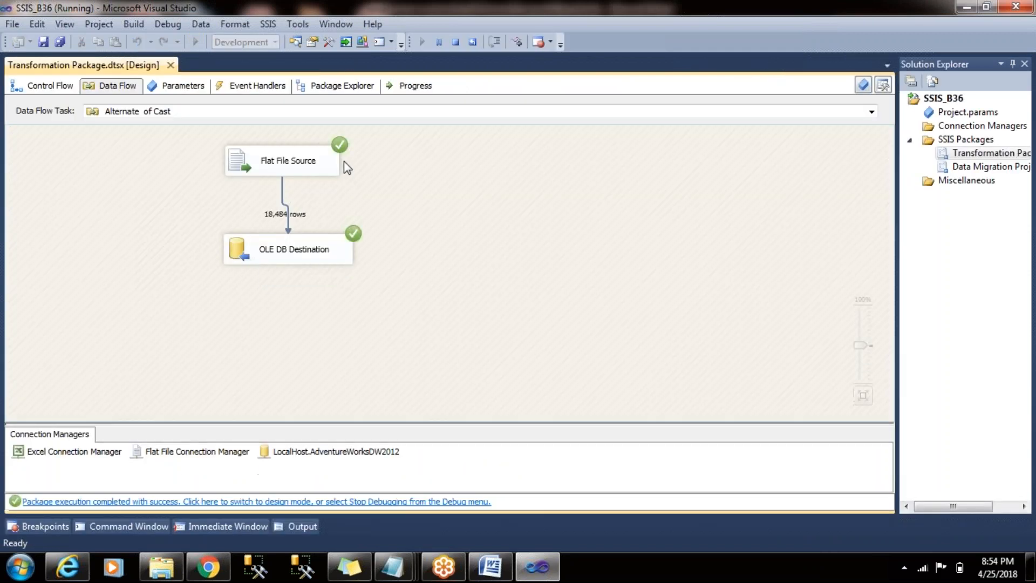
pyautogui.click(456, 42)
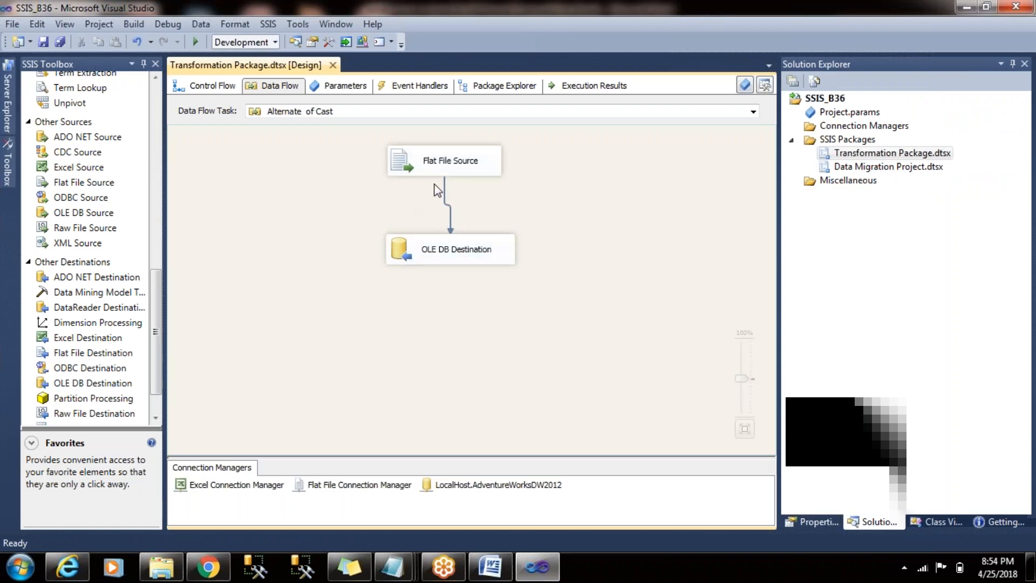
# - Move the Flat File Source slightly higher so it lines up above the OLE DB Destination
pyautogui.click(371, 488)
pyautogui.click(440, 157)
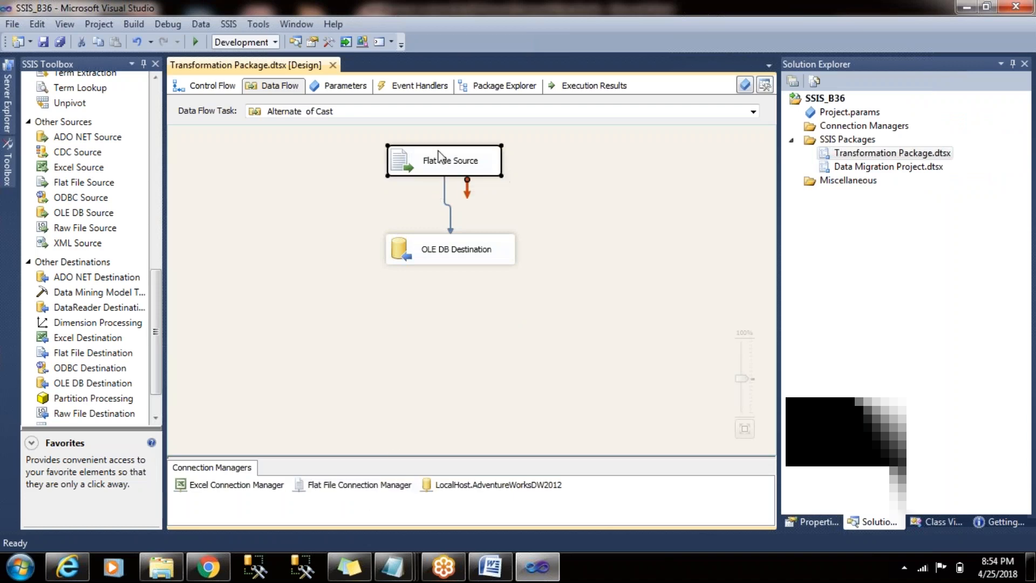
pyautogui.click(369, 177)
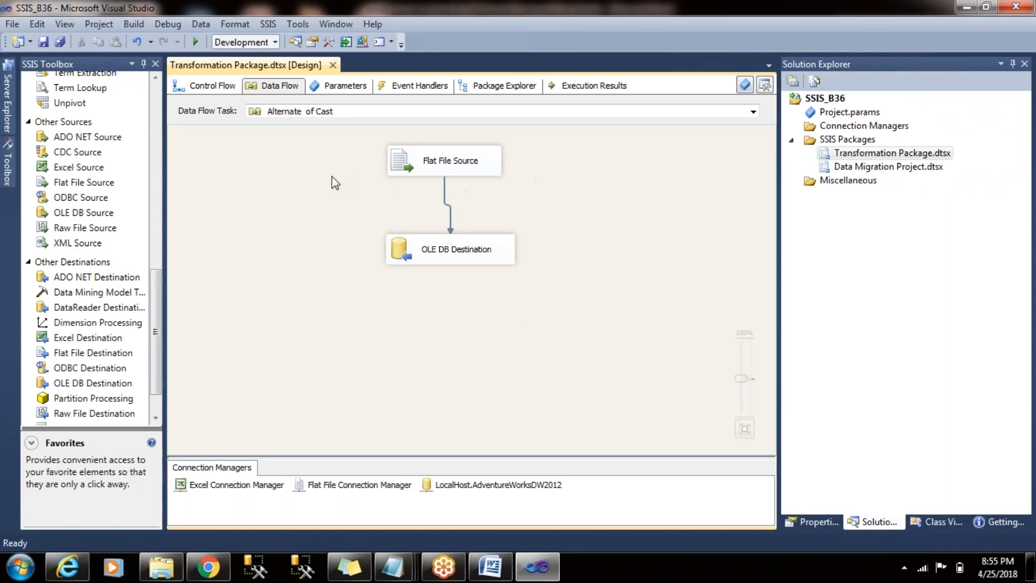
pyautogui.moveTo(417, 166); pyautogui.dragTo(418, 151)
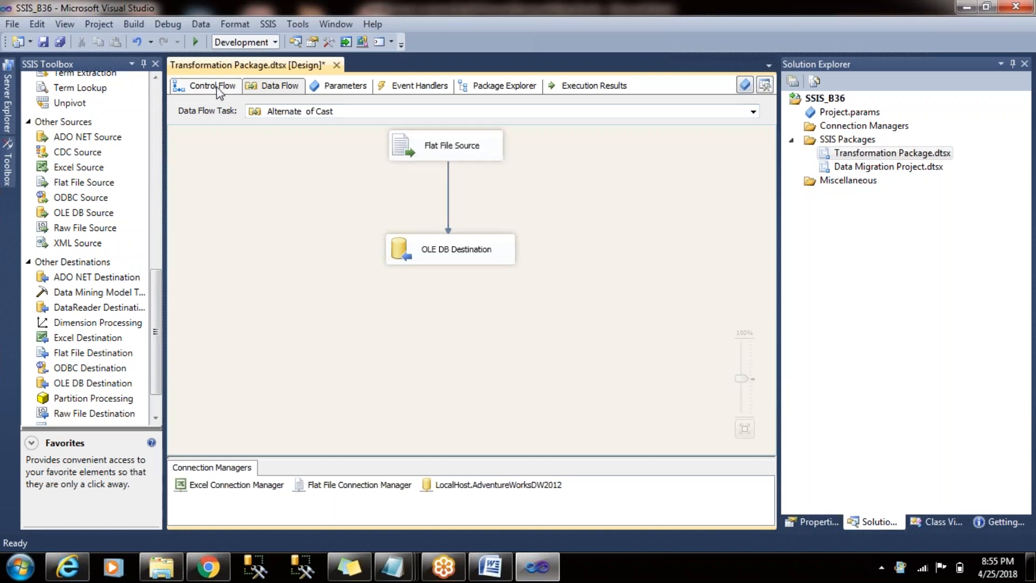
# - Disable the Alternate of Cast task and add a new Data Flow Task to the 26 04 18 sequence container
pyautogui.click(213, 85)
pyautogui.moveTo(511, 330); pyautogui.dragTo(516, 294)
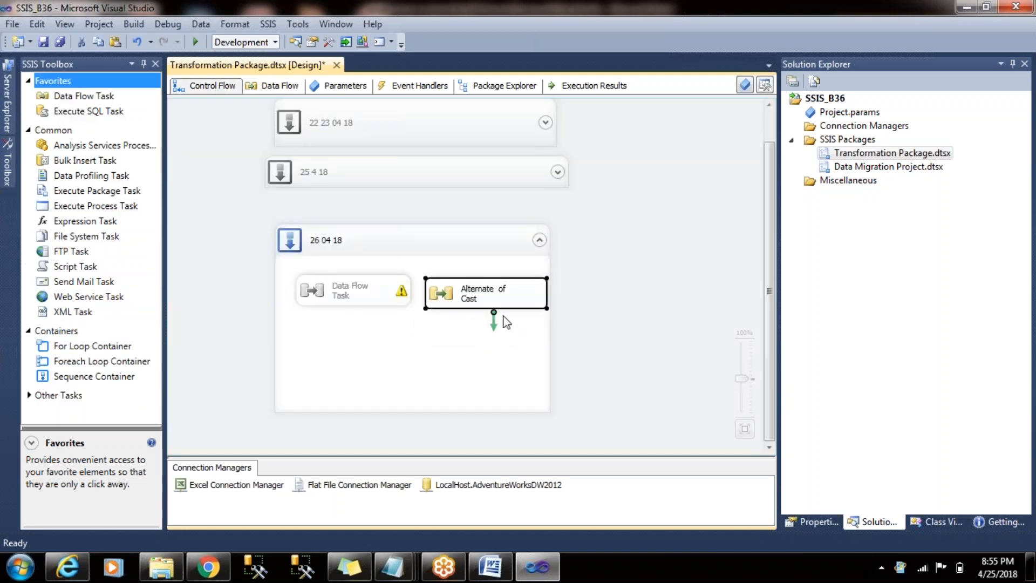
pyautogui.rightClick(507, 290)
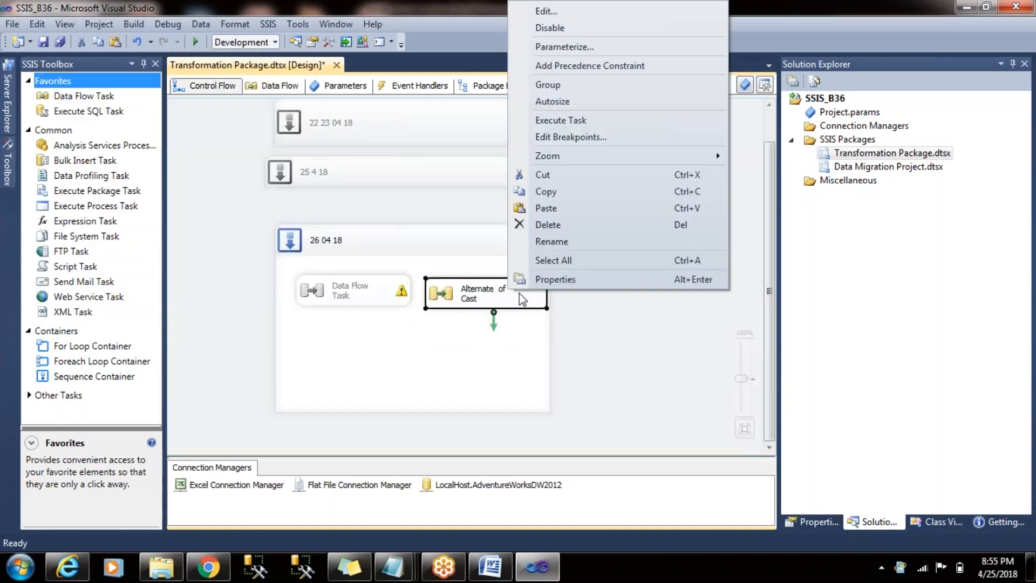
pyautogui.click(651, 27)
pyautogui.click(217, 233)
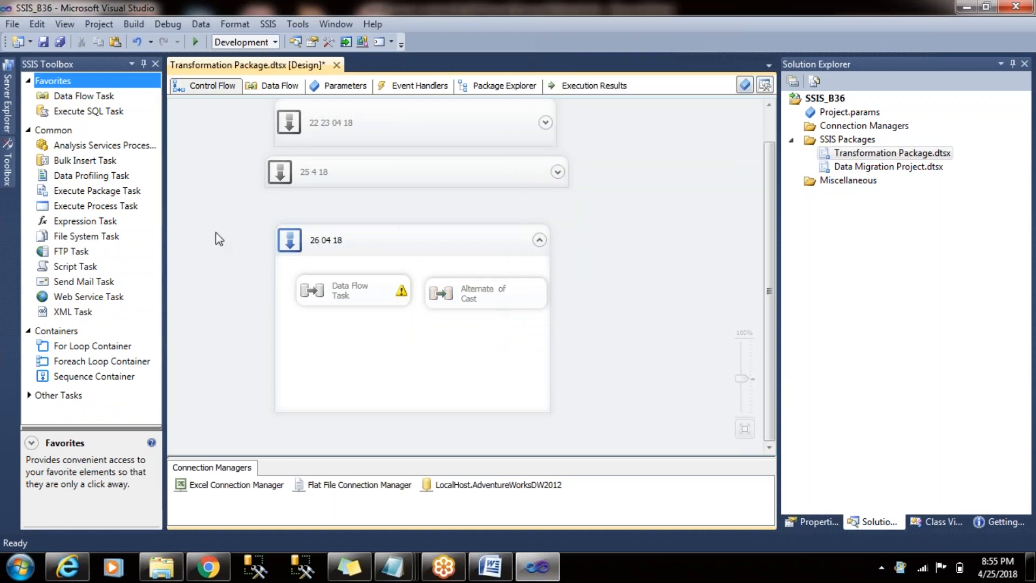
pyautogui.moveTo(87, 97); pyautogui.dragTo(384, 345)
pyautogui.click(217, 257)
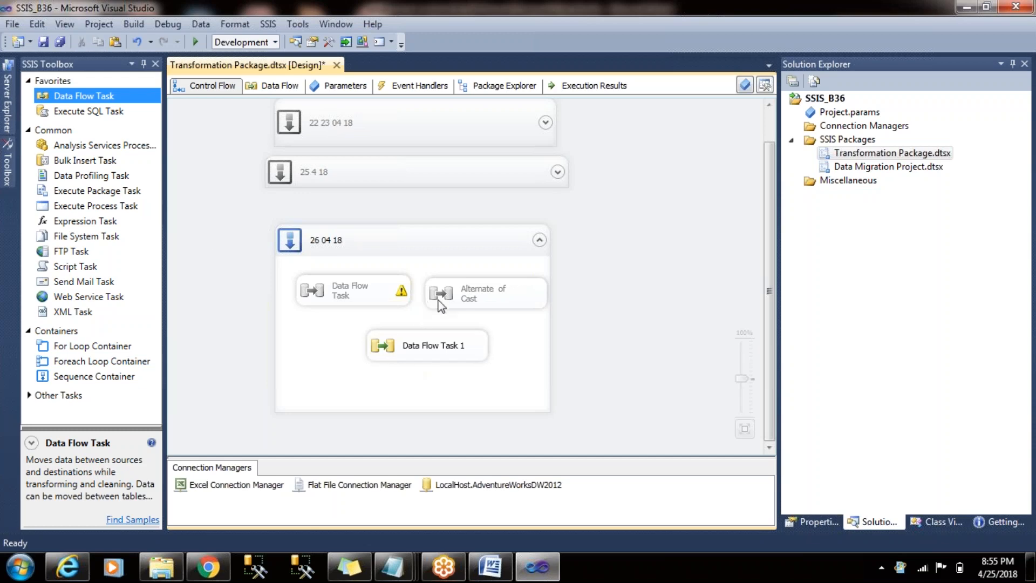
# - Preview the Flat File Source's data in the Alternate of Cast data flow and return to the control flow
pyautogui.doubleClick(439, 300)
pyautogui.doubleClick(413, 157)
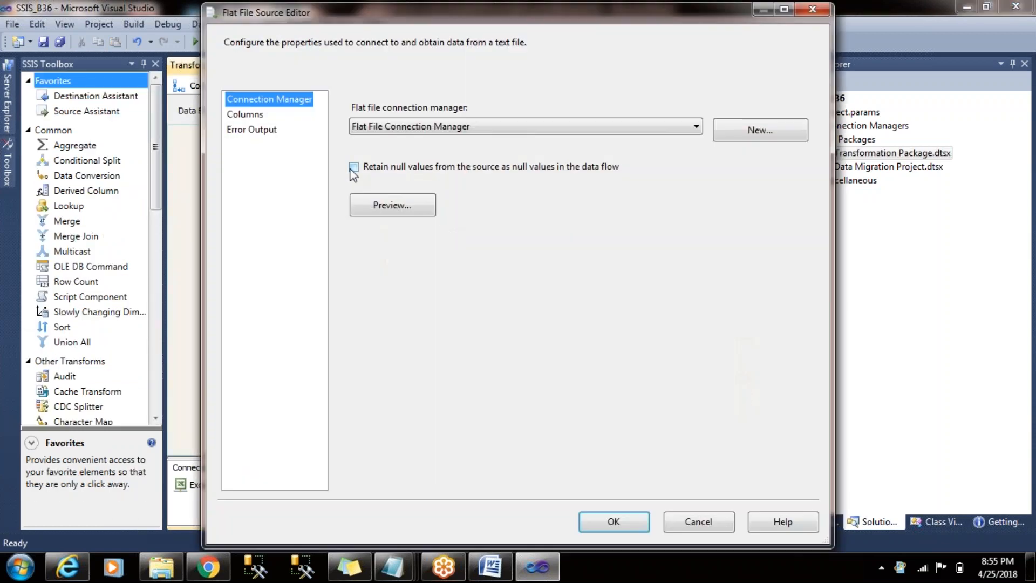
pyautogui.click(399, 214)
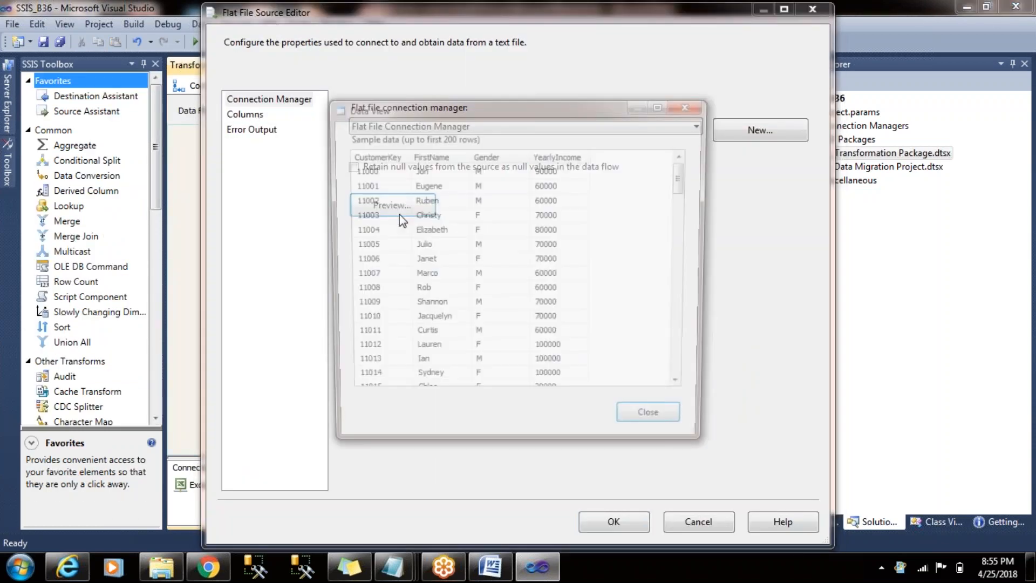
pyautogui.click(704, 107)
pyautogui.click(613, 521)
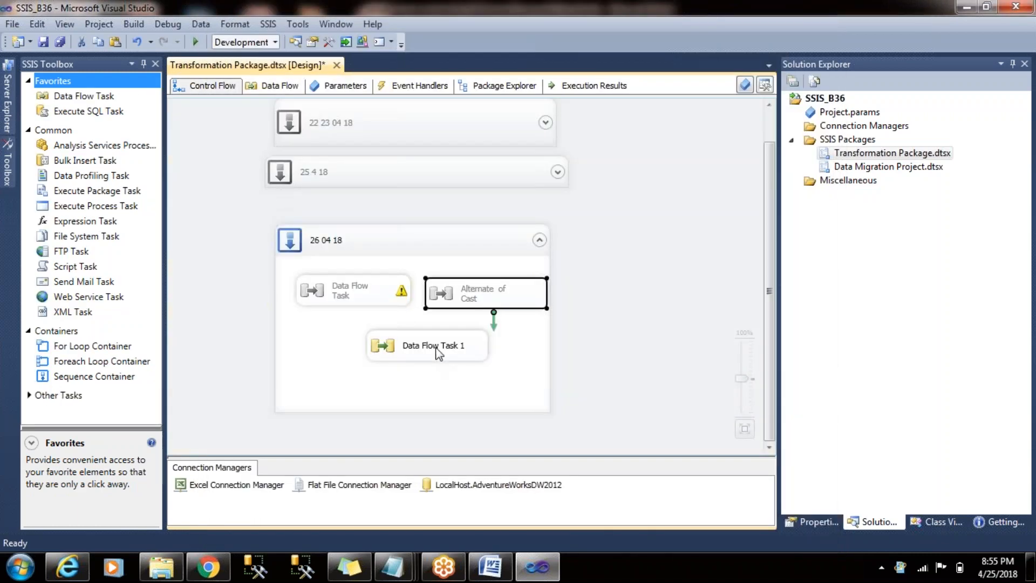
pyautogui.click(436, 350)
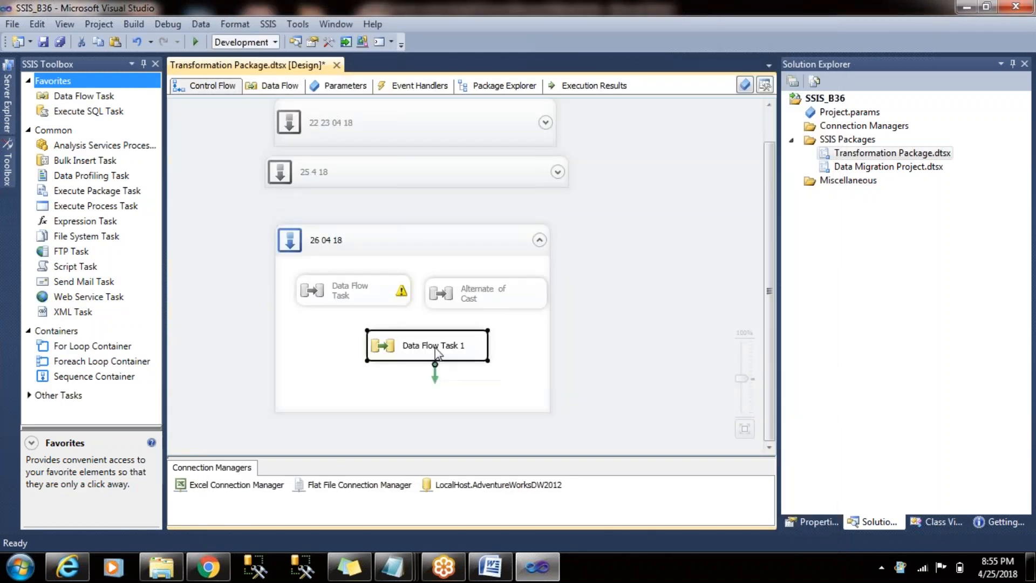
# - Enable the original Data Flow Task temporarily to rename it as Type Cast, and disable it again
pyautogui.click(330, 295)
pyautogui.rightClick(332, 294)
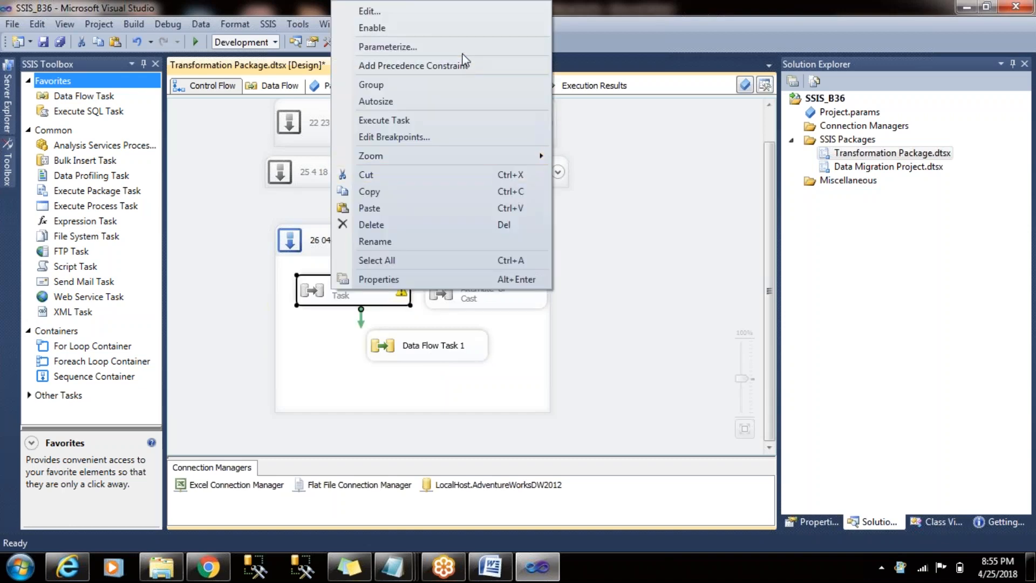
pyautogui.click(459, 31)
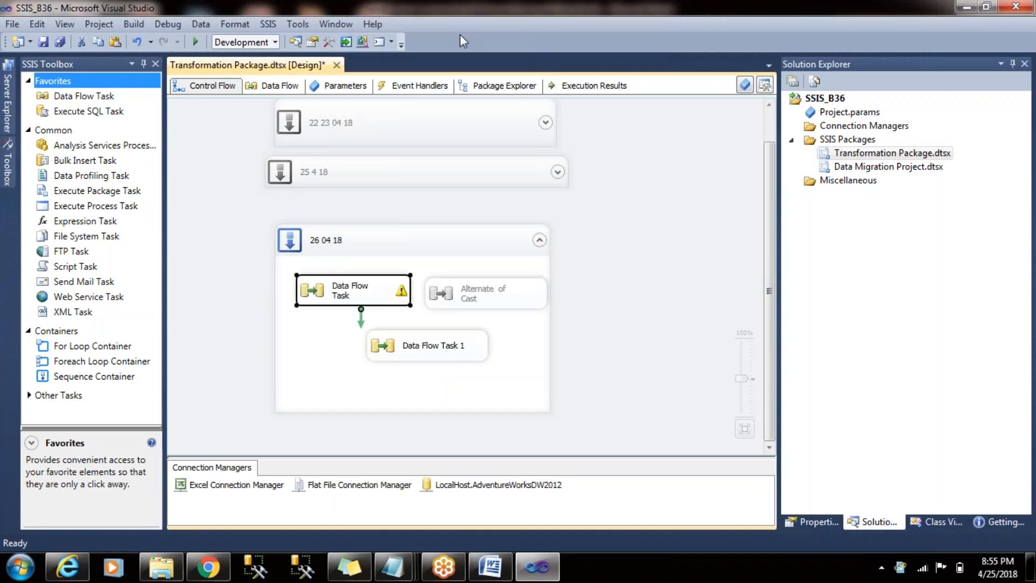
pyautogui.rightClick(376, 302)
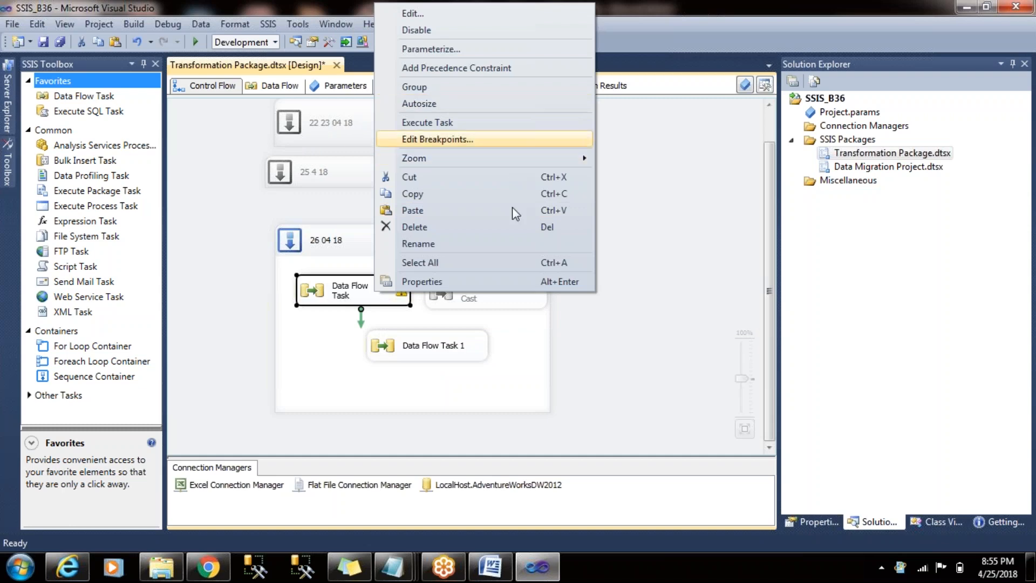
pyautogui.click(518, 245)
pyautogui.write('T')
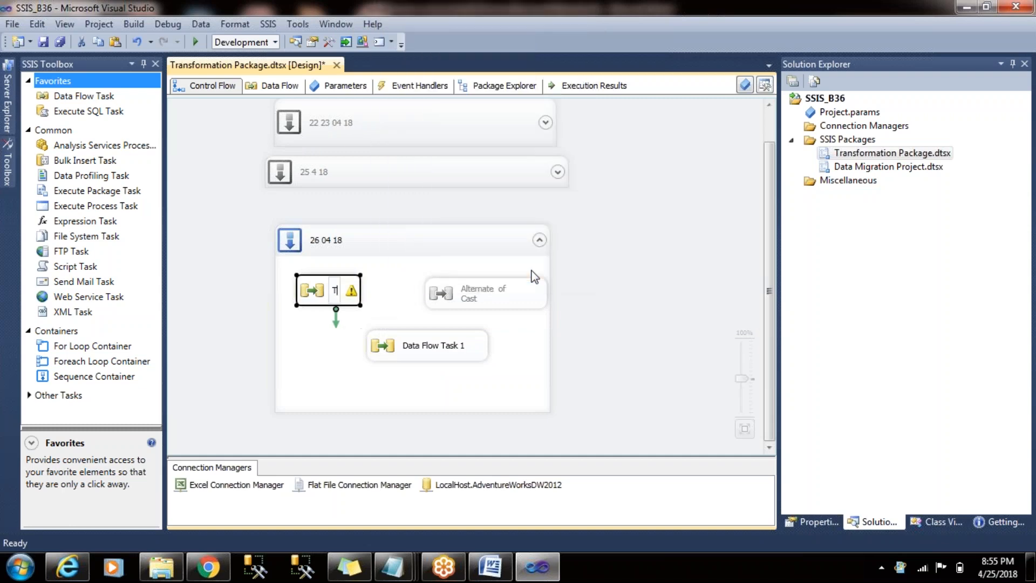
pyautogui.write('ype Cast')
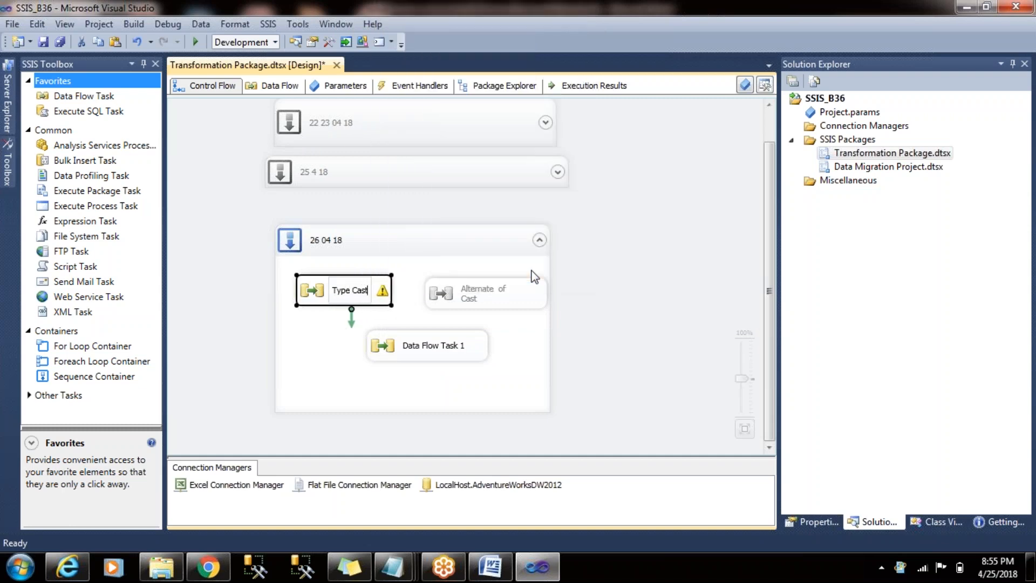
pyautogui.press('Return')
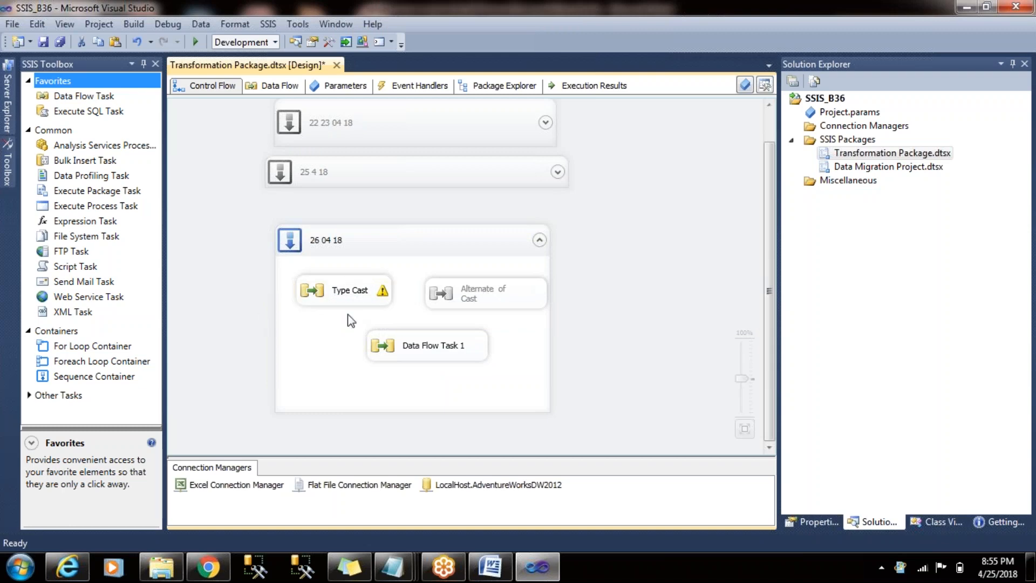
pyautogui.rightClick(355, 295)
pyautogui.click(524, 23)
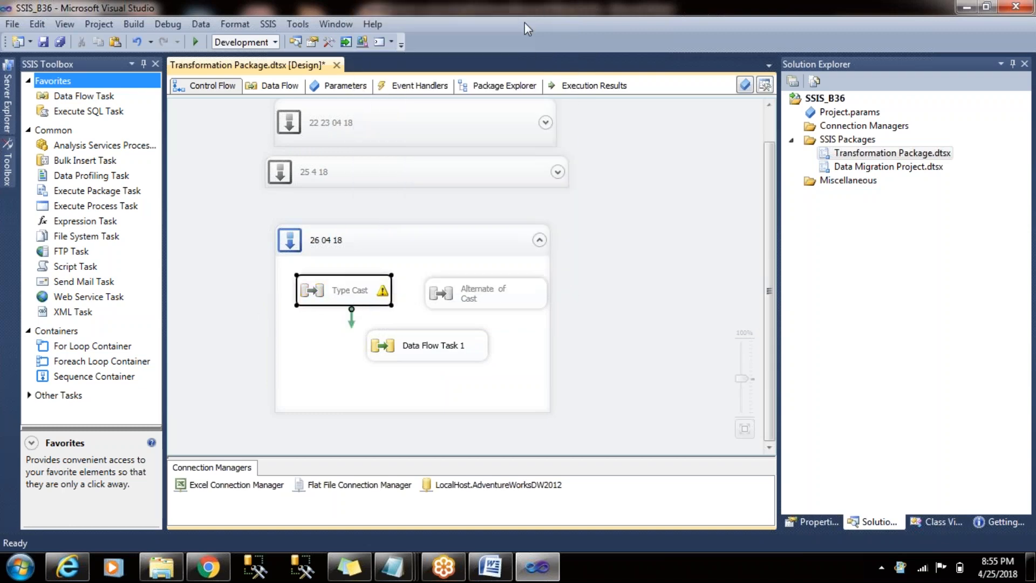
# - Rename Data Flow Task 1 in the 26 04 18 container as Derived Column
pyautogui.click(433, 351)
pyautogui.rightClick(433, 351)
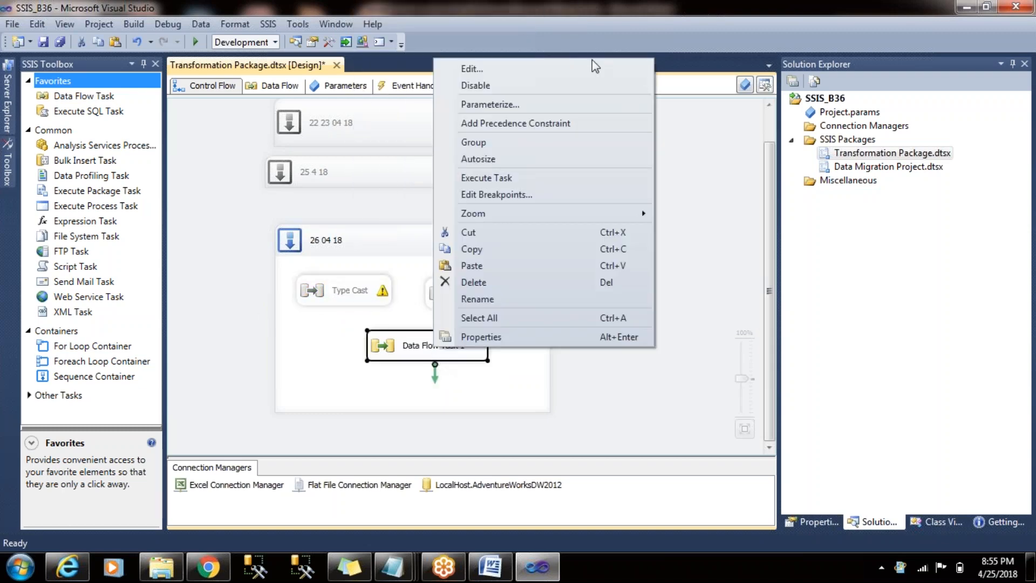
pyautogui.click(583, 298)
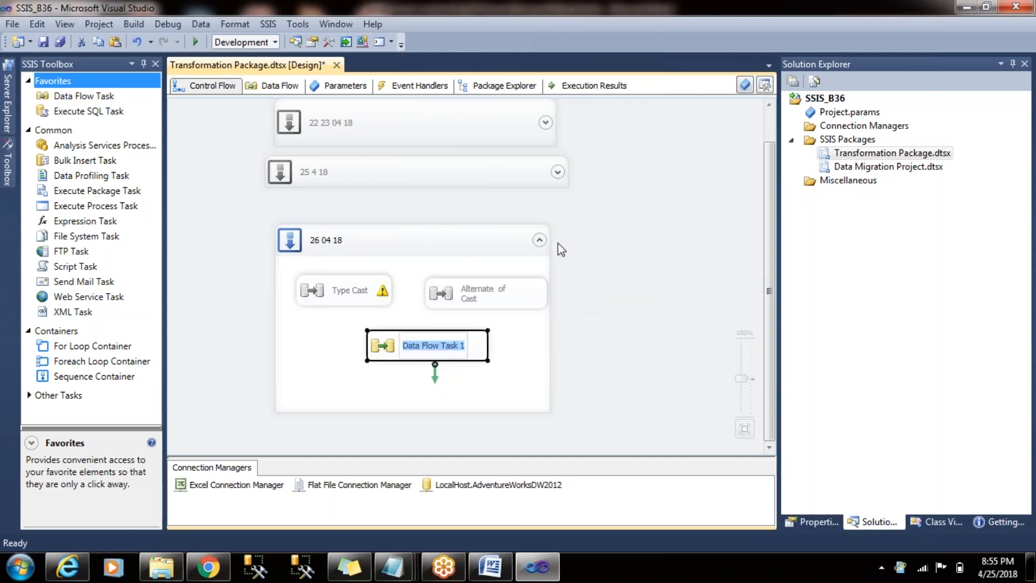
pyautogui.write('Der')
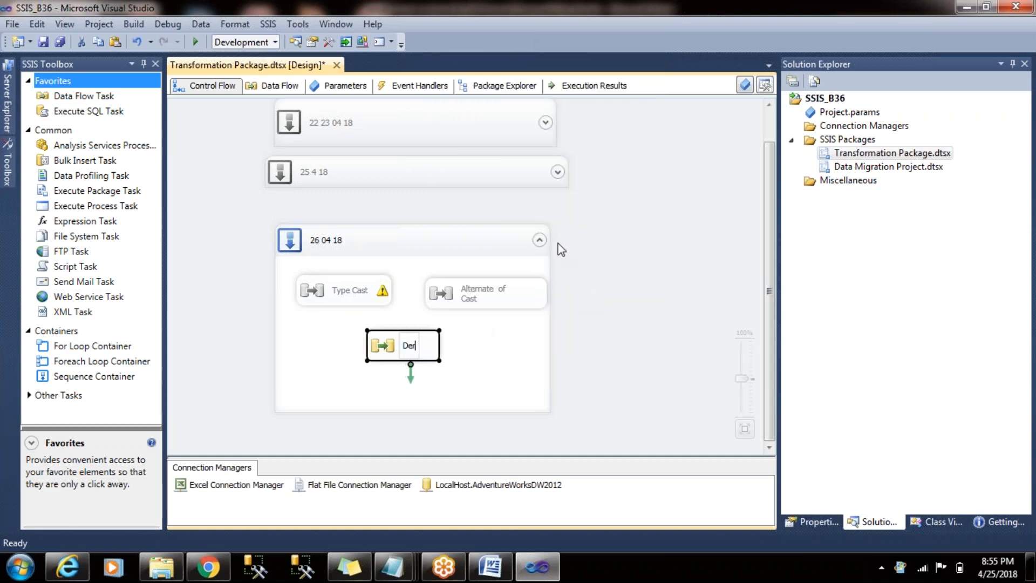
pyautogui.write('ived Colum')
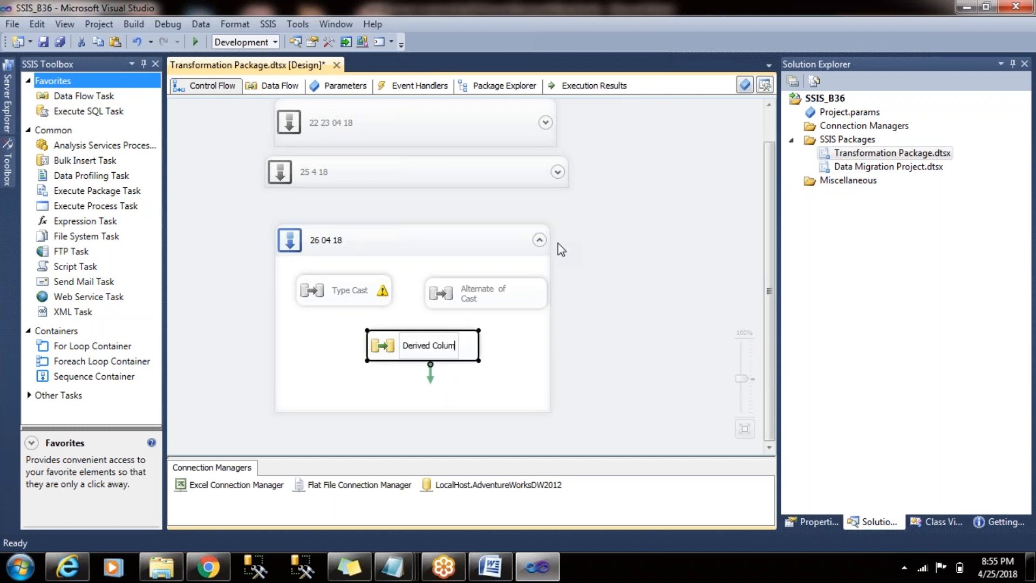
pyautogui.write('n')
pyautogui.click(718, 286)
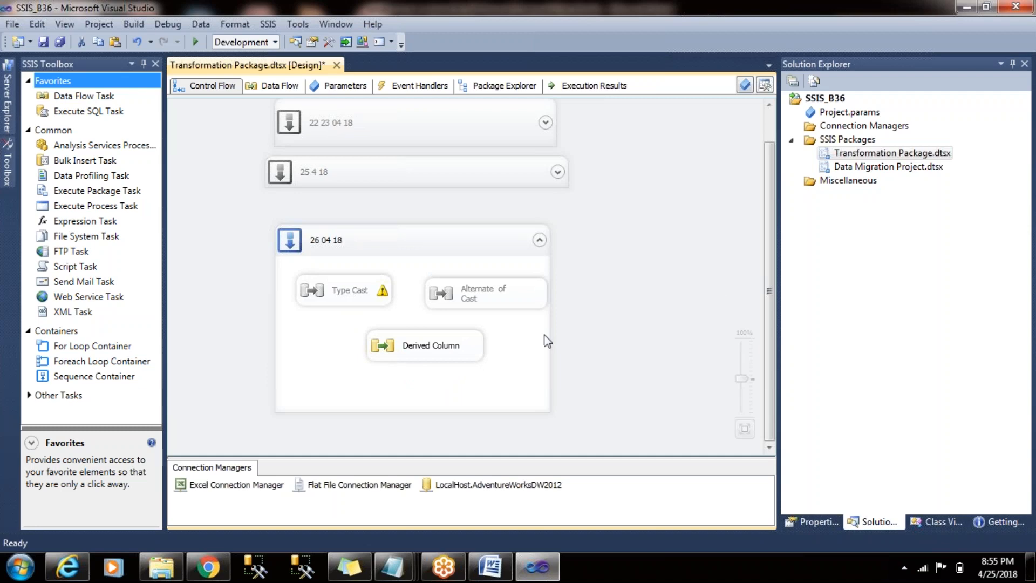
# - Open the Derived Column data flow and add an Excel Source to its empty design surface
pyautogui.click(465, 328)
pyautogui.press('F4')
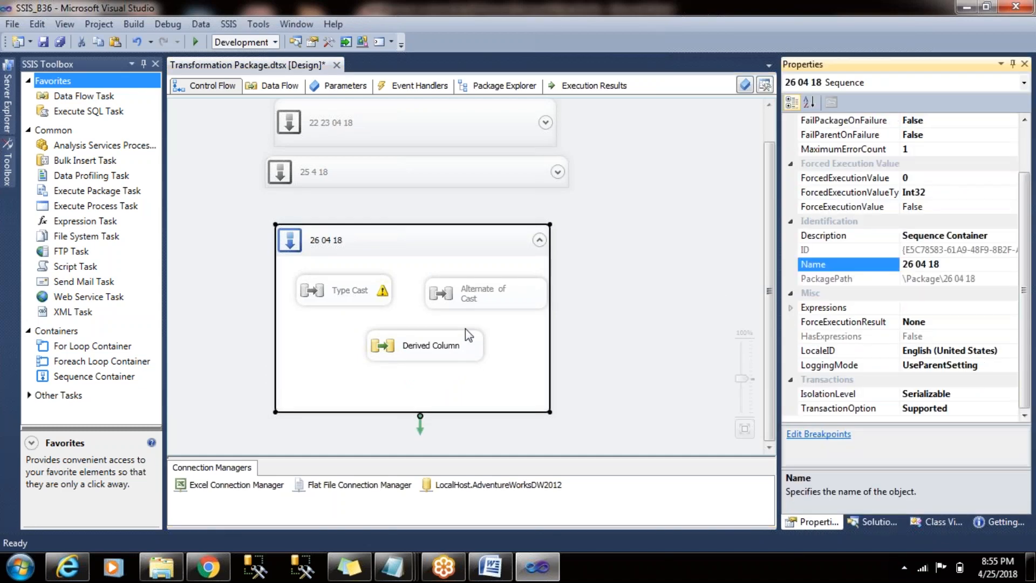
pyautogui.doubleClick(465, 344)
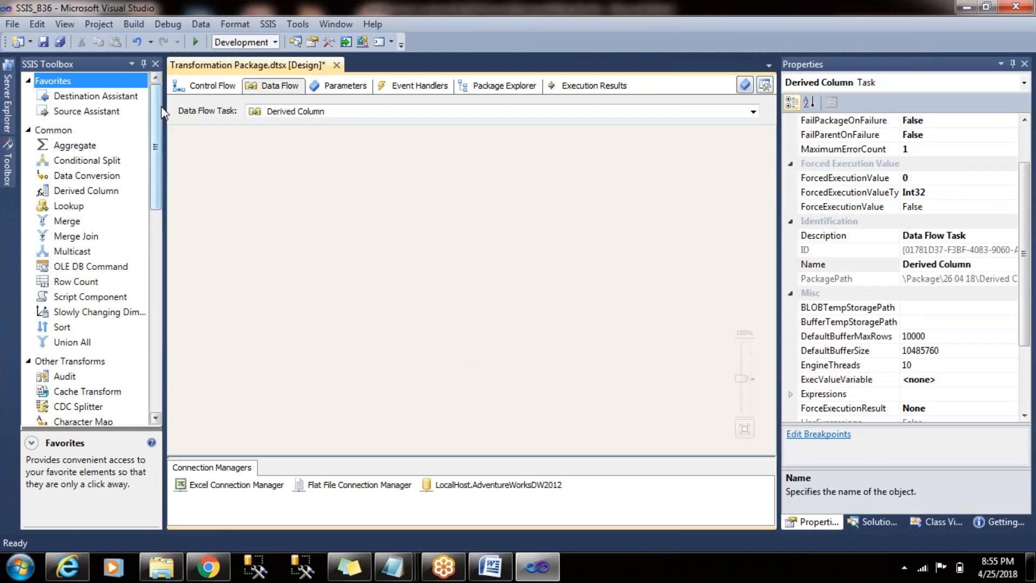
pyautogui.moveTo(157, 113); pyautogui.dragTo(156, 321)
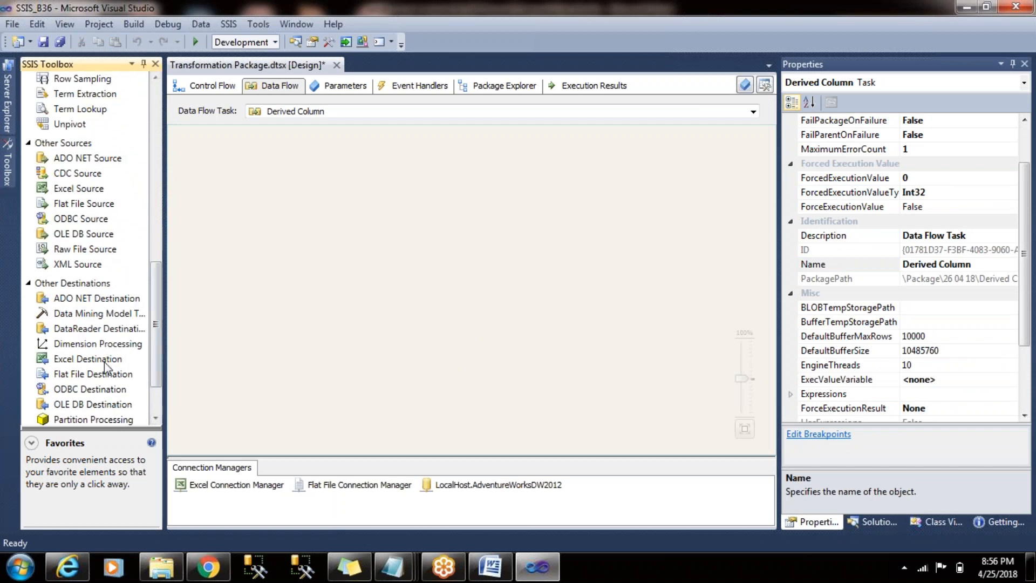
pyautogui.click(85, 194)
pyautogui.moveTo(84, 191); pyautogui.dragTo(426, 169)
pyautogui.click(286, 203)
# - Set the Excel Source to read the MarriedFemale$ sheet and confirm its columns
pyautogui.doubleClick(415, 186)
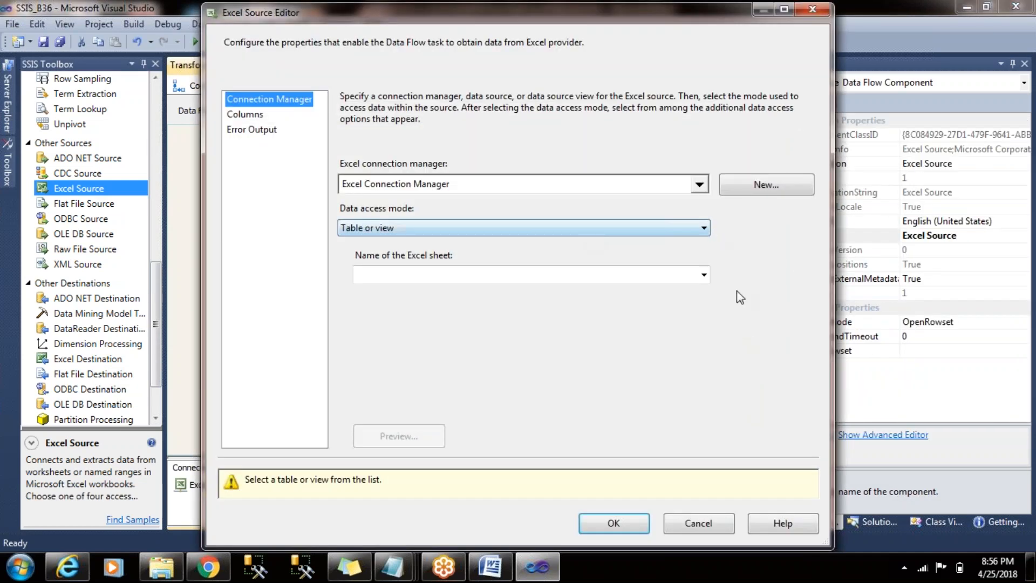
pyautogui.click(704, 273)
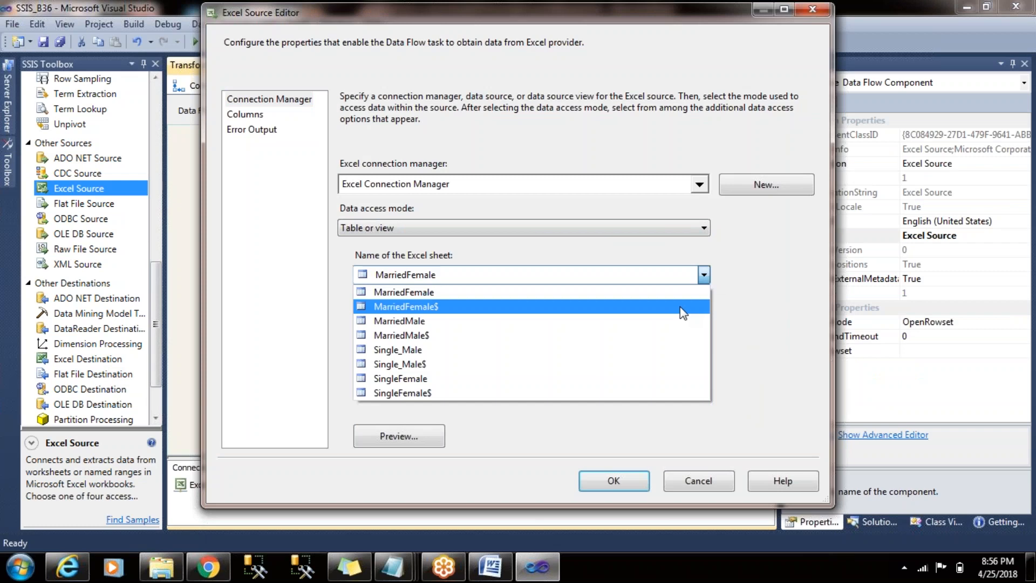
pyautogui.click(683, 306)
pyautogui.click(242, 114)
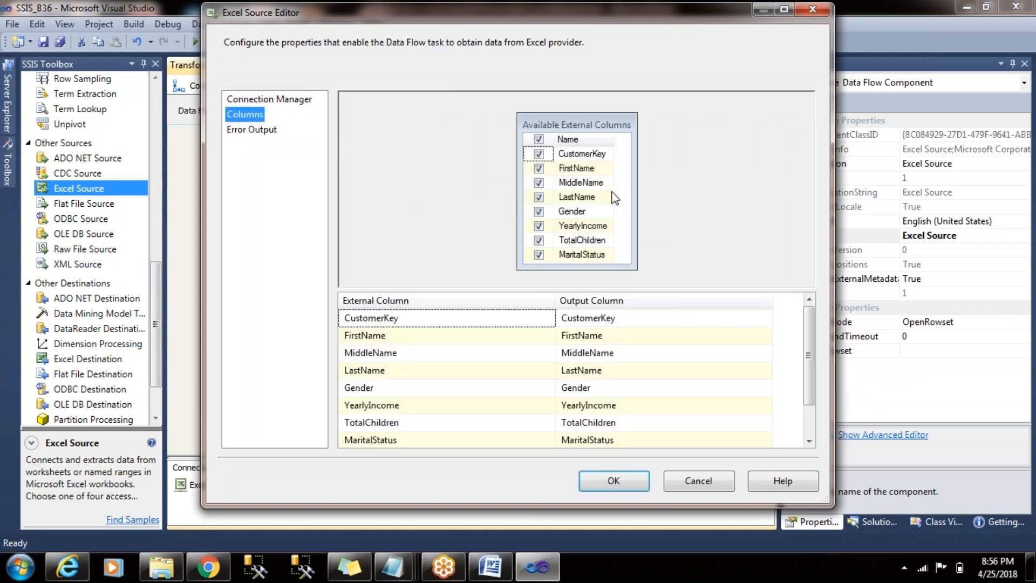
pyautogui.click(605, 492)
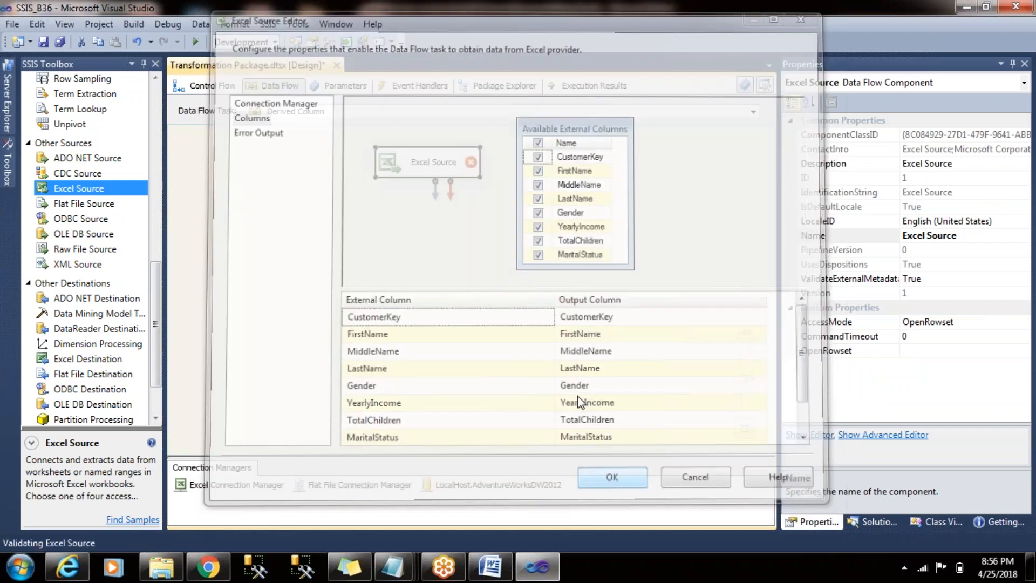
pyautogui.click(452, 247)
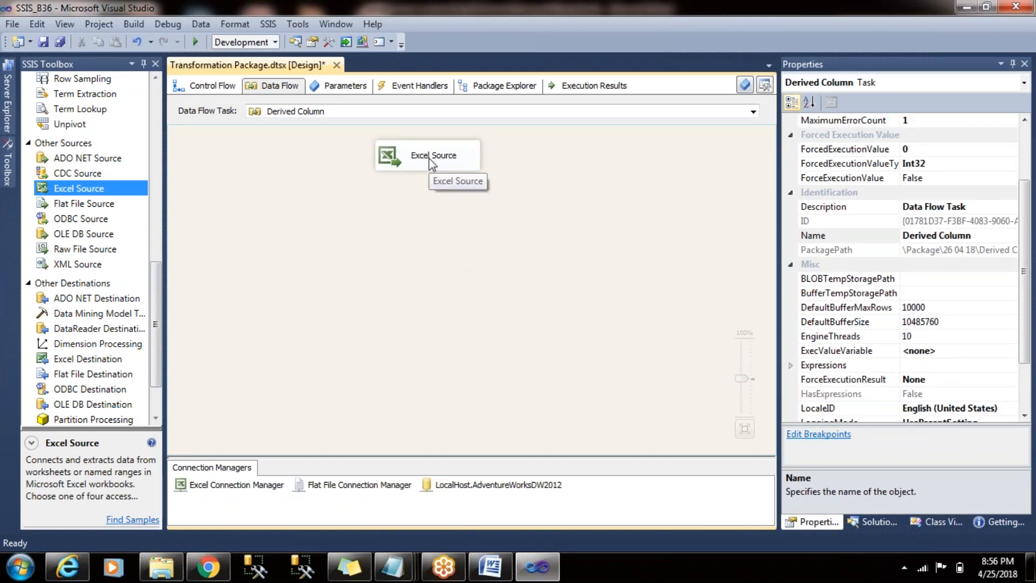
# - Preview the Excel Source's MarriedFemale$ data, examining the columns from CustomerKey through MaritalStatus
pyautogui.doubleClick(430, 162)
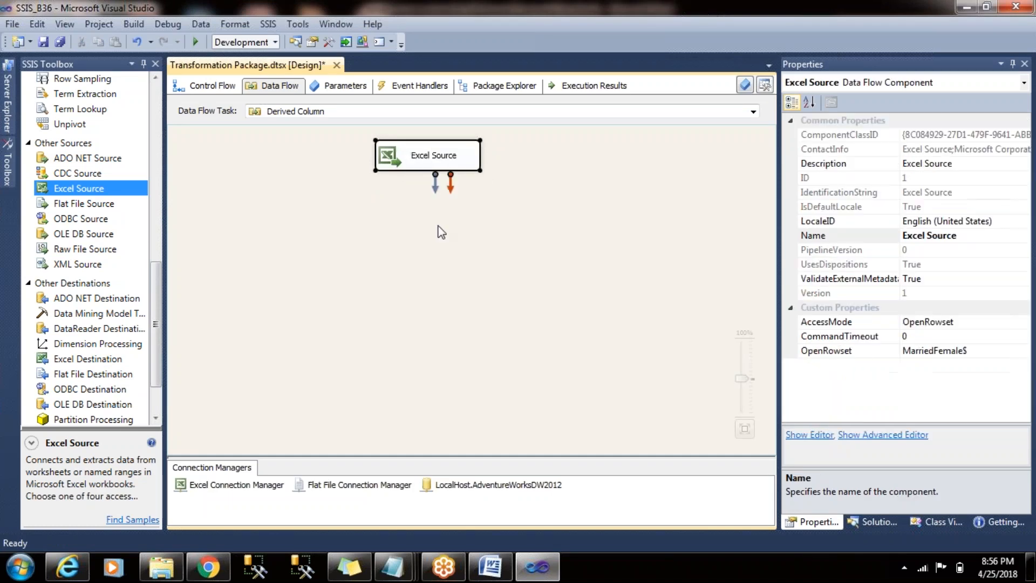
pyautogui.click(405, 480)
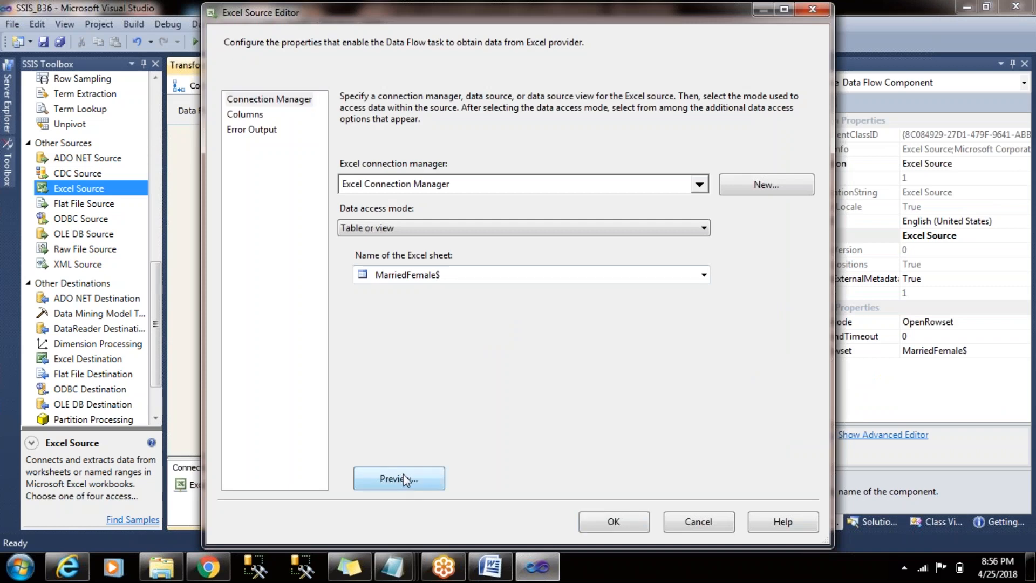
pyautogui.moveTo(448, 393); pyautogui.dragTo(491, 394)
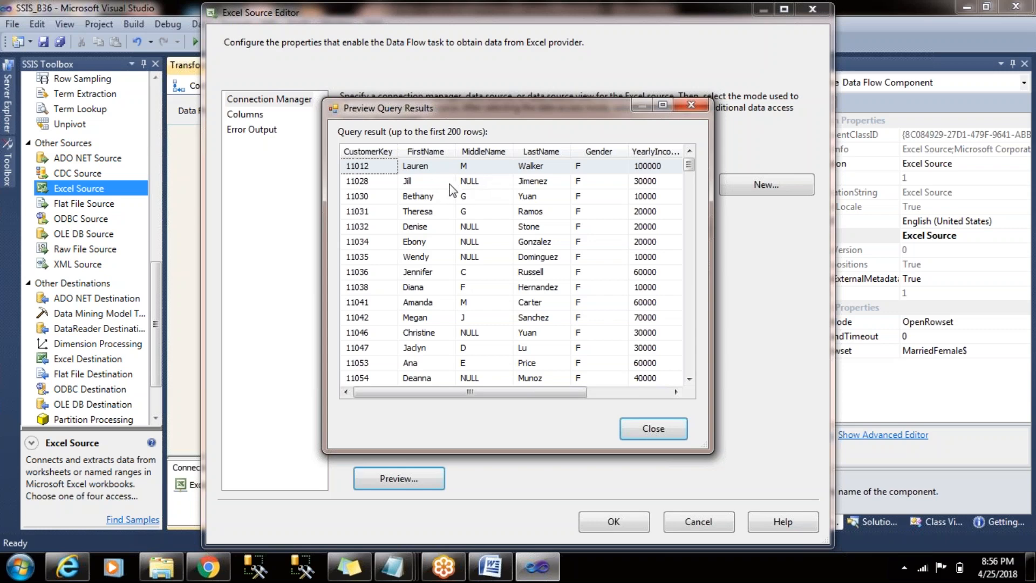
pyautogui.moveTo(510, 394); pyautogui.dragTo(621, 399)
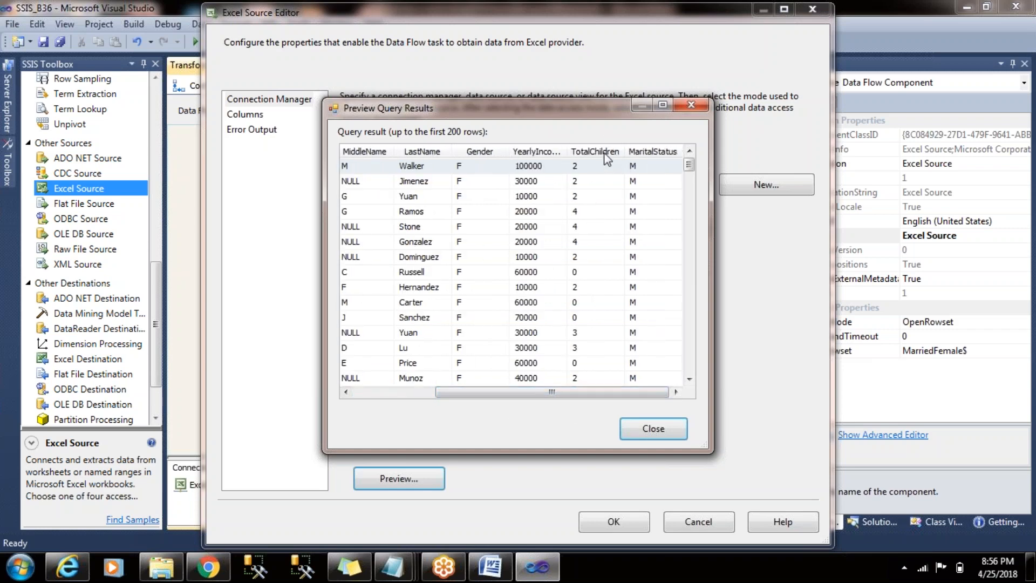
pyautogui.moveTo(567, 152)
pyautogui.mouseDown()
pyautogui.moveTo(613, 148)
pyautogui.moveTo(585, 155)
pyautogui.mouseUp()
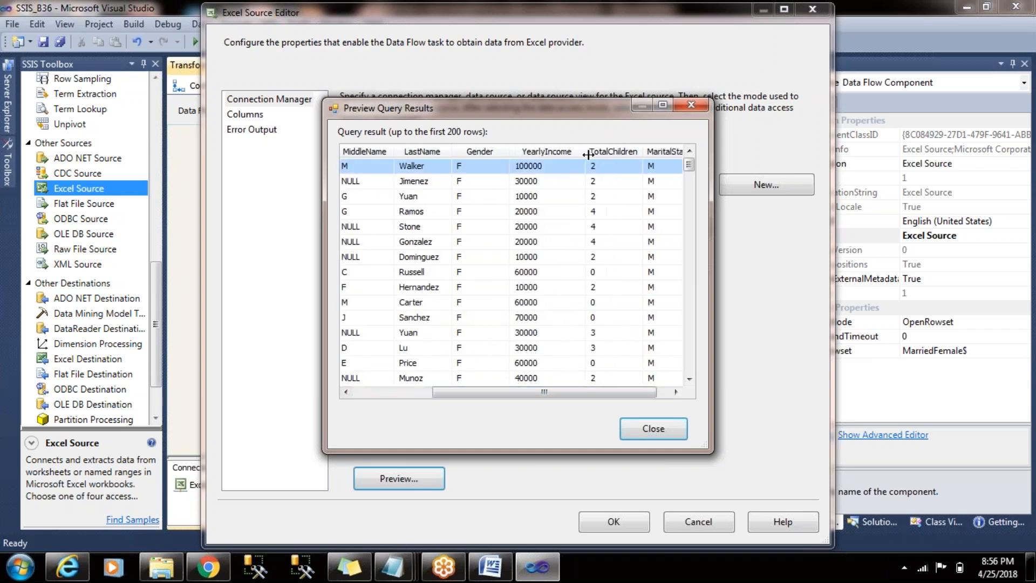
pyautogui.moveTo(583, 389); pyautogui.dragTo(652, 400)
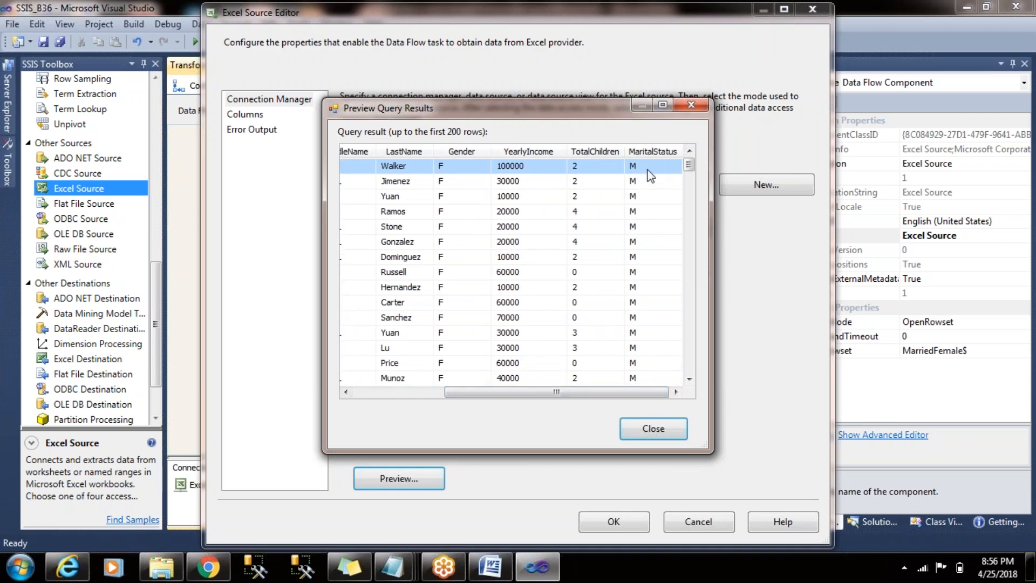
pyautogui.click(692, 106)
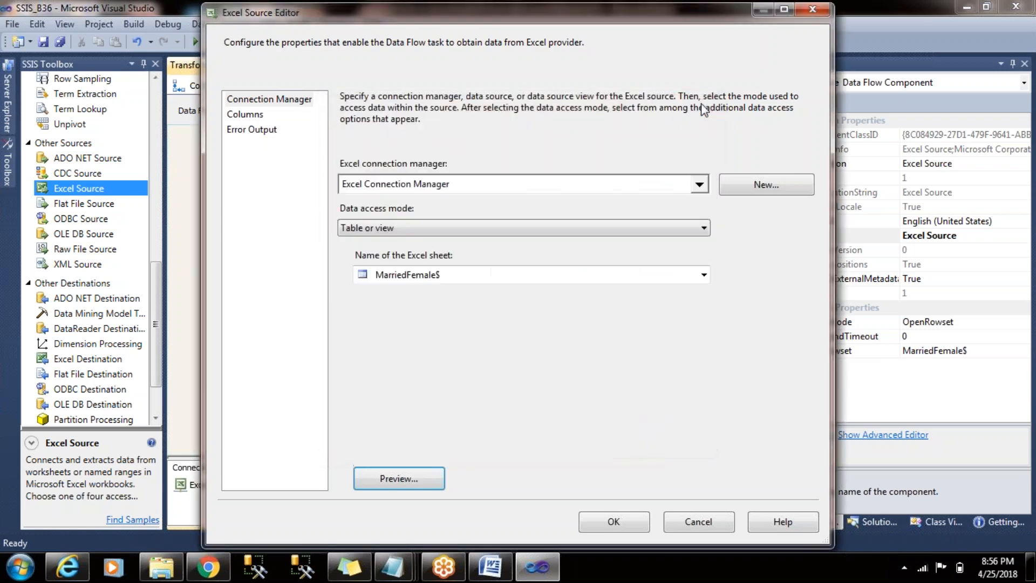
# - Delete the Excel Source from the Derived Column data flow and add an OLE DB Source in its place
pyautogui.click(813, 10)
pyautogui.press('Delete')
pyautogui.moveTo(155, 263); pyautogui.dragTo(162, 346)
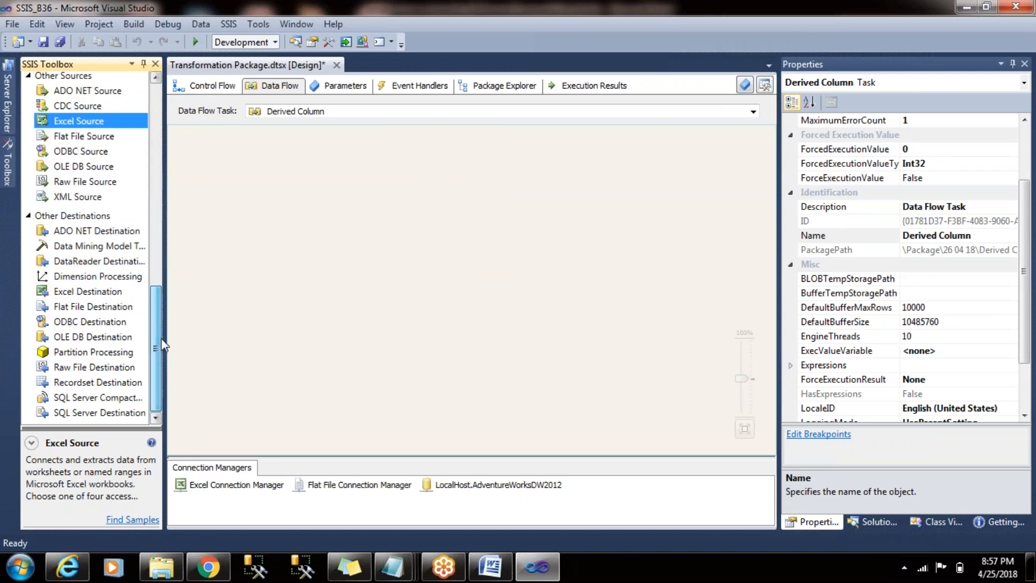
pyautogui.click(92, 166)
pyautogui.moveTo(91, 166); pyautogui.dragTo(389, 167)
pyautogui.click(430, 238)
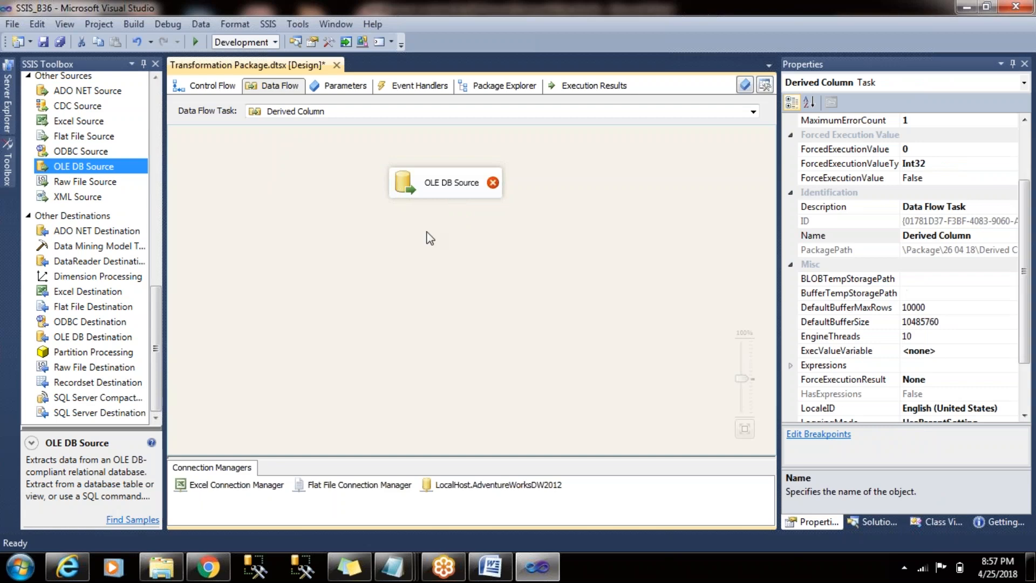
# - Set the OLE DB Source to read the [dbo].[DimCustomer] table through LocalHost.AdventureWorksDW2012 and confirm its columns
pyautogui.doubleClick(453, 175)
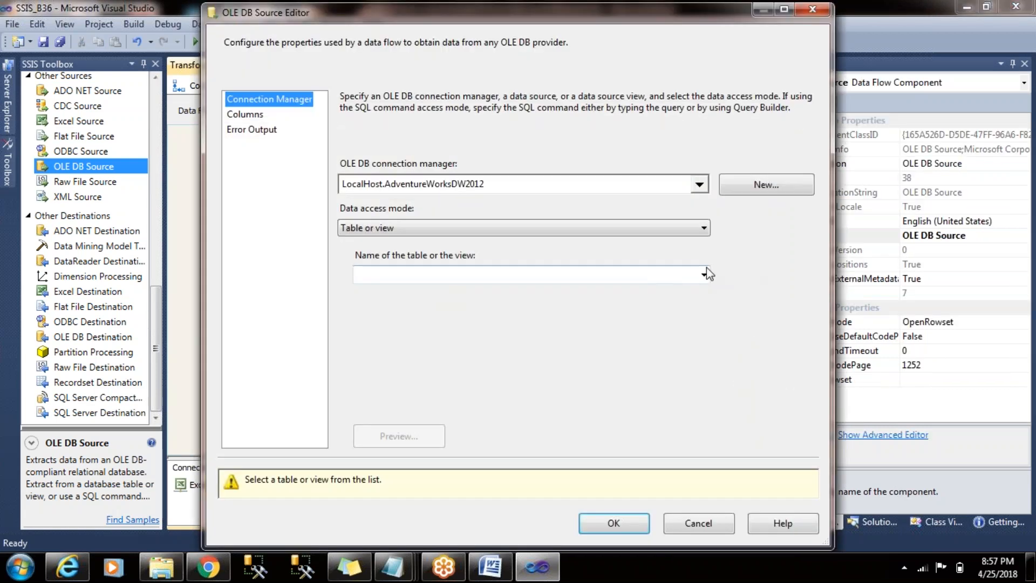
pyautogui.click(704, 274)
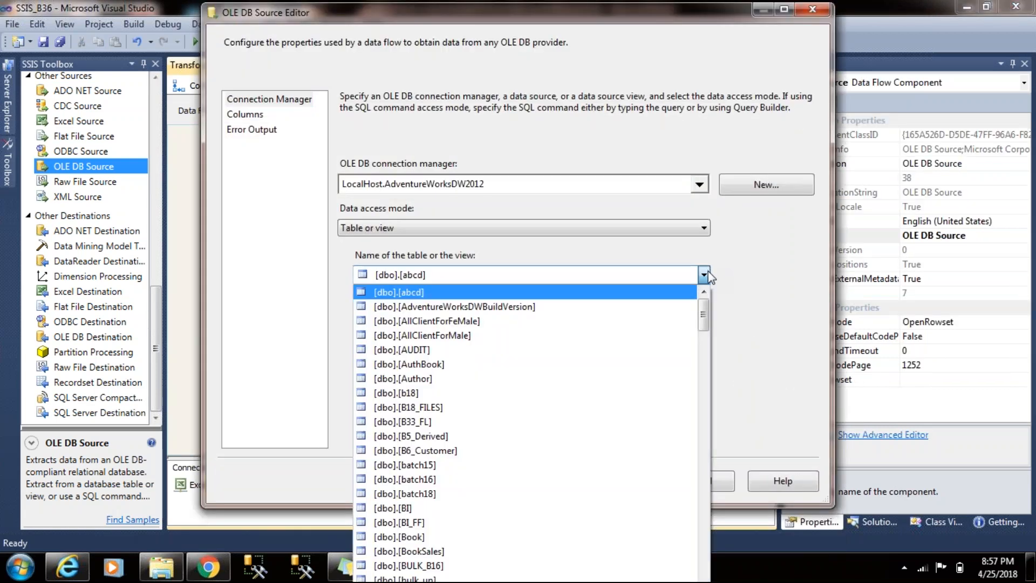
pyautogui.moveTo(708, 301); pyautogui.dragTo(704, 384)
pyautogui.click(629, 322)
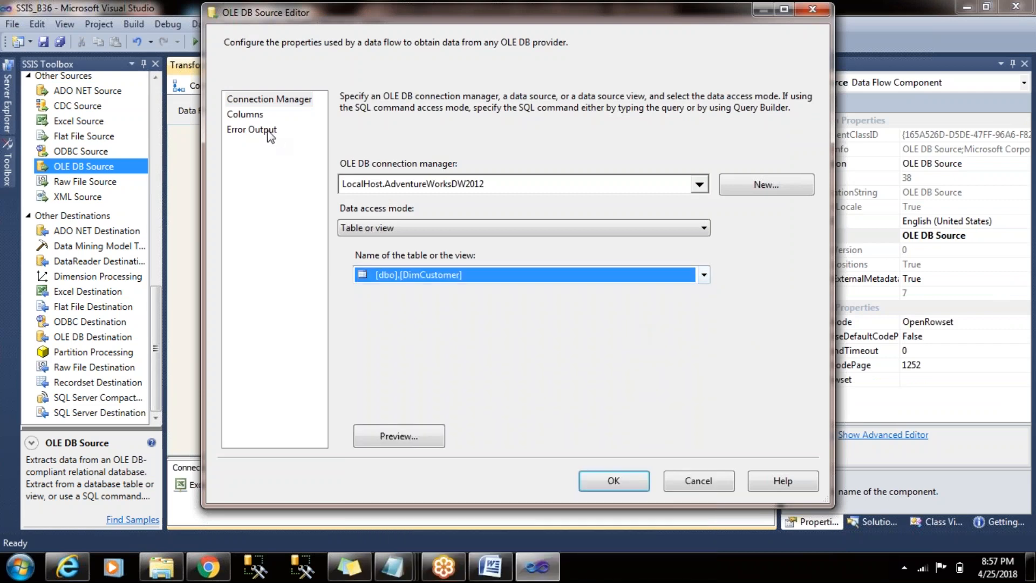
pyautogui.click(245, 118)
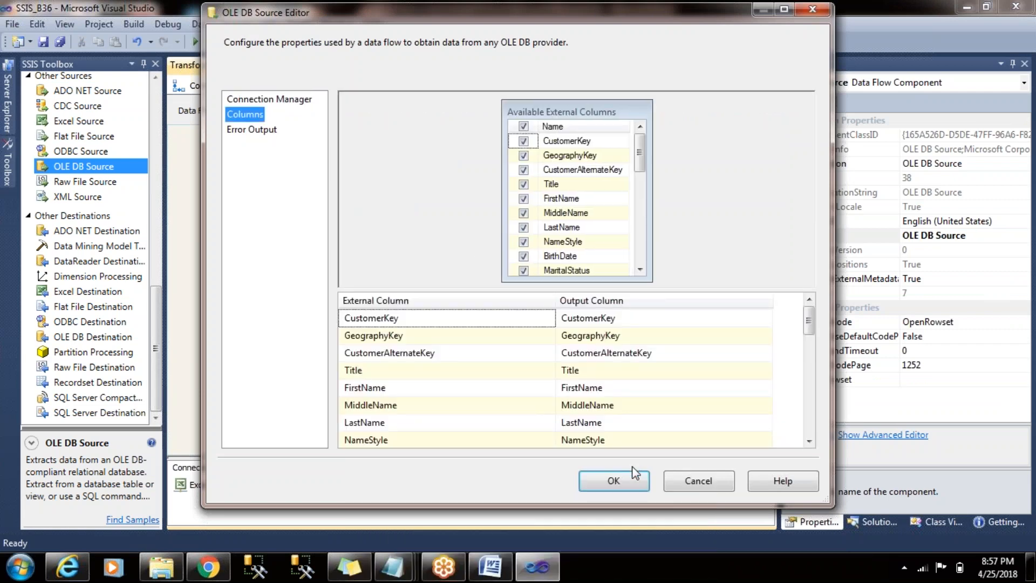
pyautogui.click(613, 480)
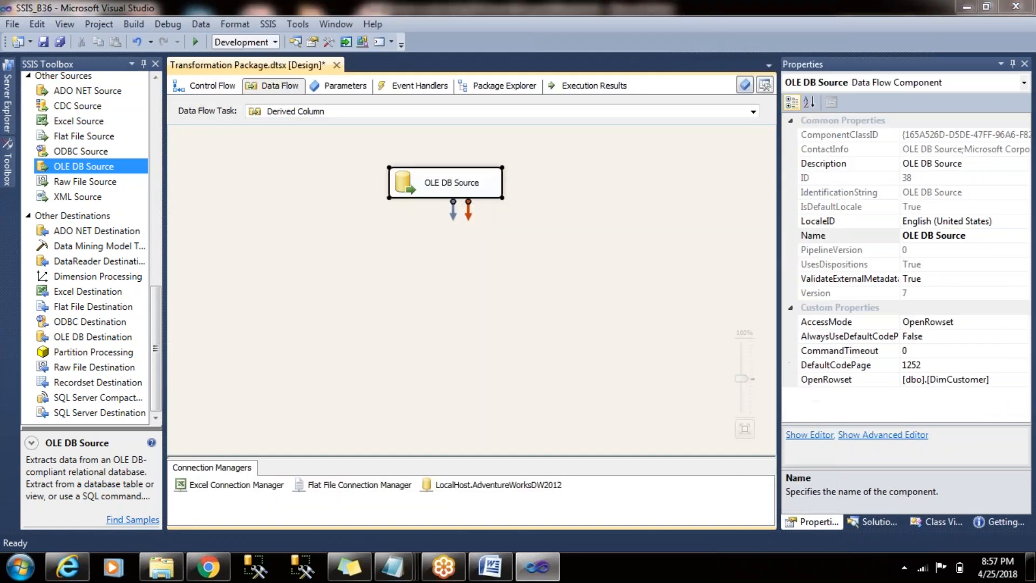
# - Preview the OLE DB Source's DimCustomer data, examining the customer name and Gender columns
pyautogui.doubleClick(451, 184)
pyautogui.click(398, 485)
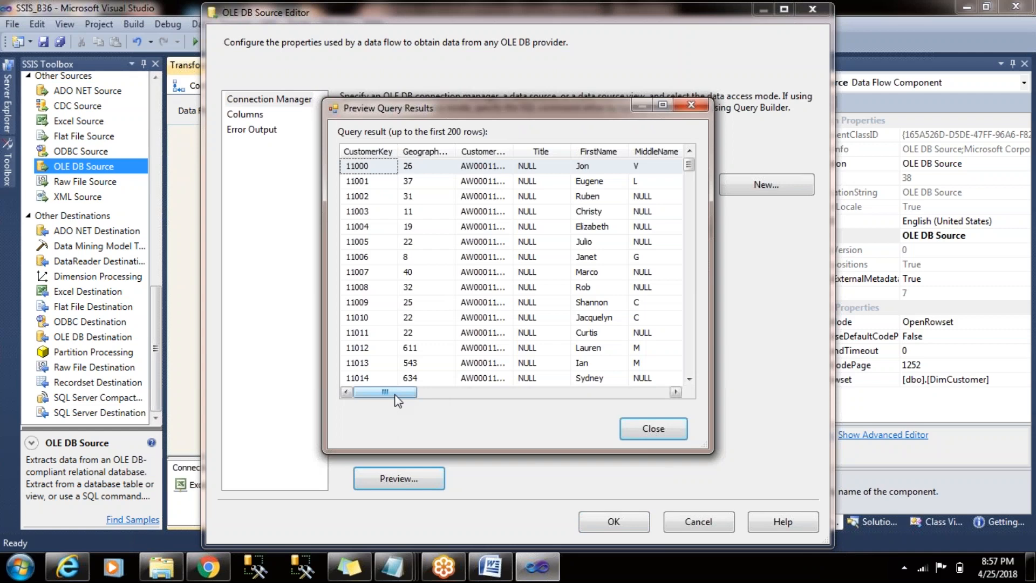
pyautogui.moveTo(395, 395); pyautogui.dragTo(421, 392)
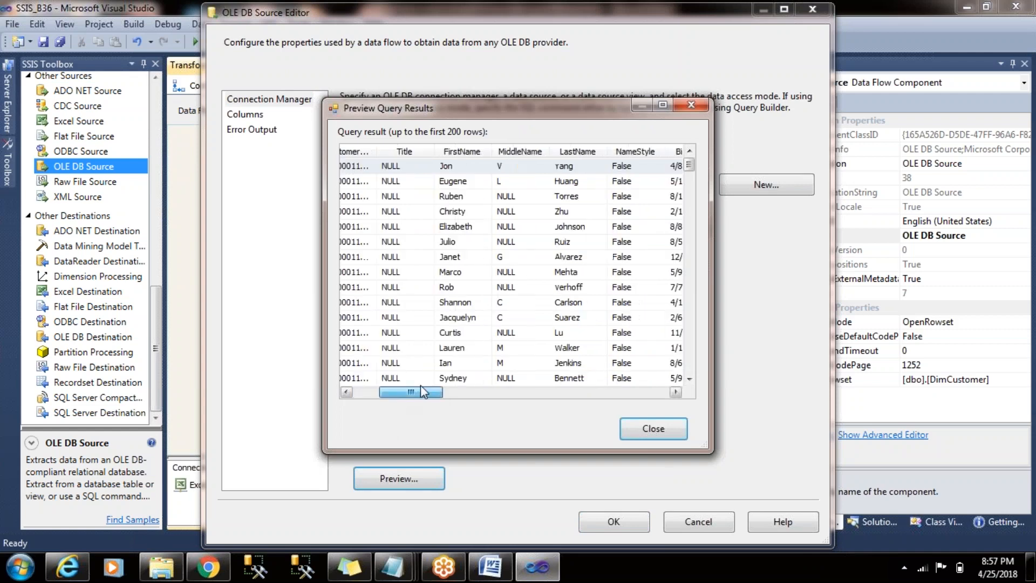
pyautogui.click(463, 181)
pyautogui.moveTo(413, 393); pyautogui.dragTo(499, 373)
pyautogui.click(445, 188)
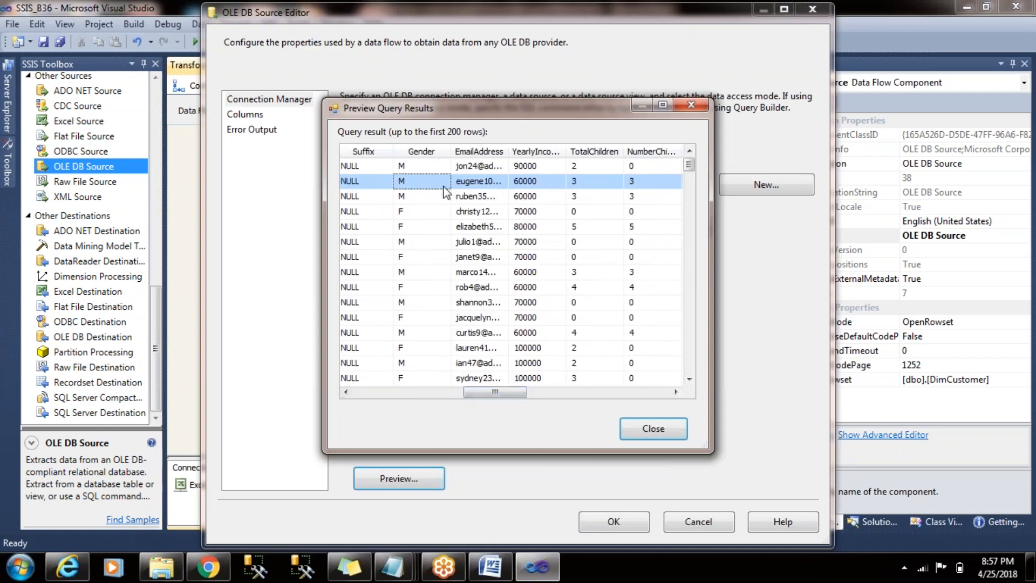
pyautogui.click(410, 226)
# - Widen the Phone, AddressLine1 and EmailAddress columns in the preview to examine their full values, and close the source editor
pyautogui.moveTo(512, 402); pyautogui.dragTo(670, 392)
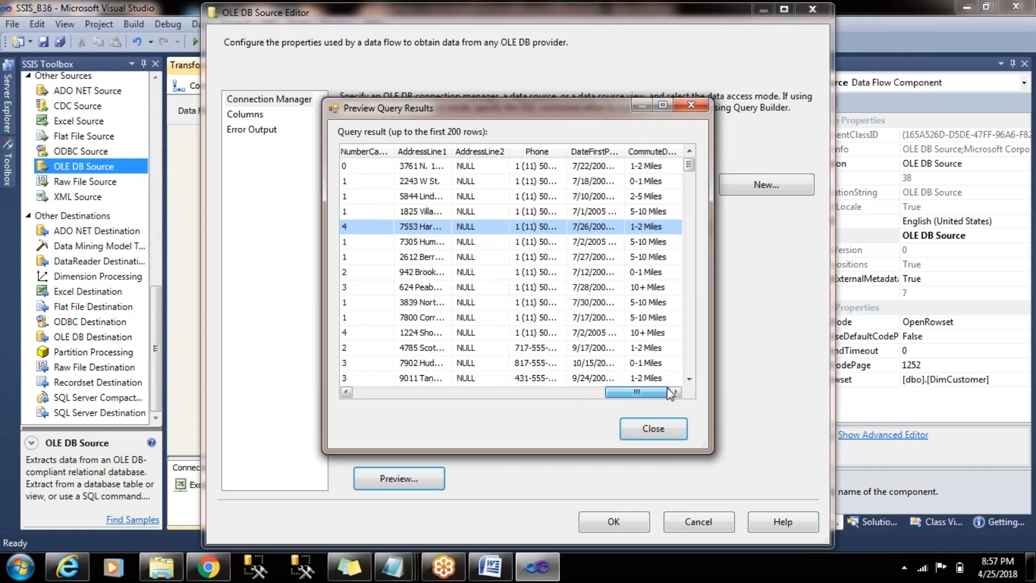
pyautogui.doubleClick(566, 150)
pyautogui.doubleClick(452, 151)
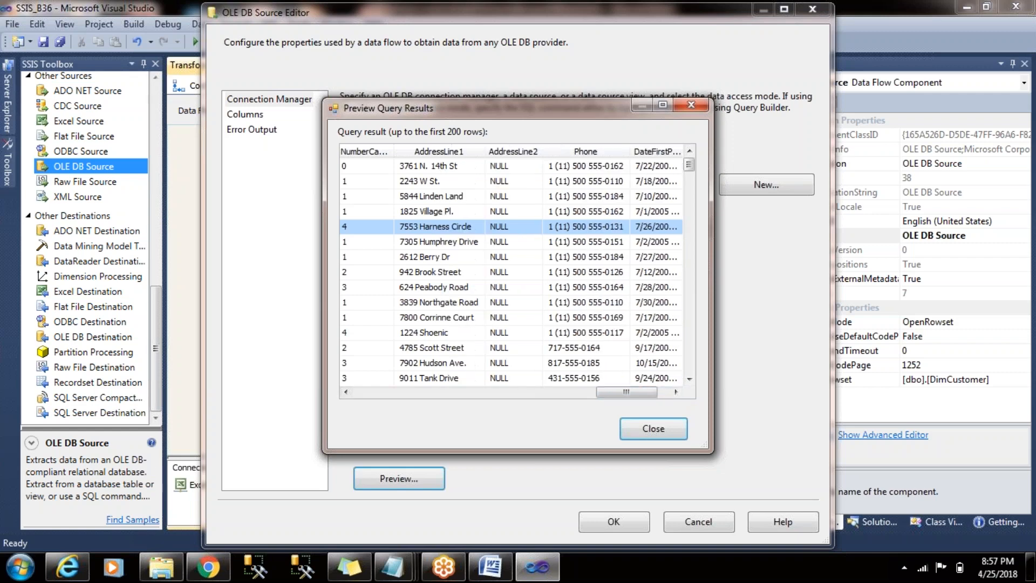
pyautogui.moveTo(615, 387); pyautogui.dragTo(488, 393)
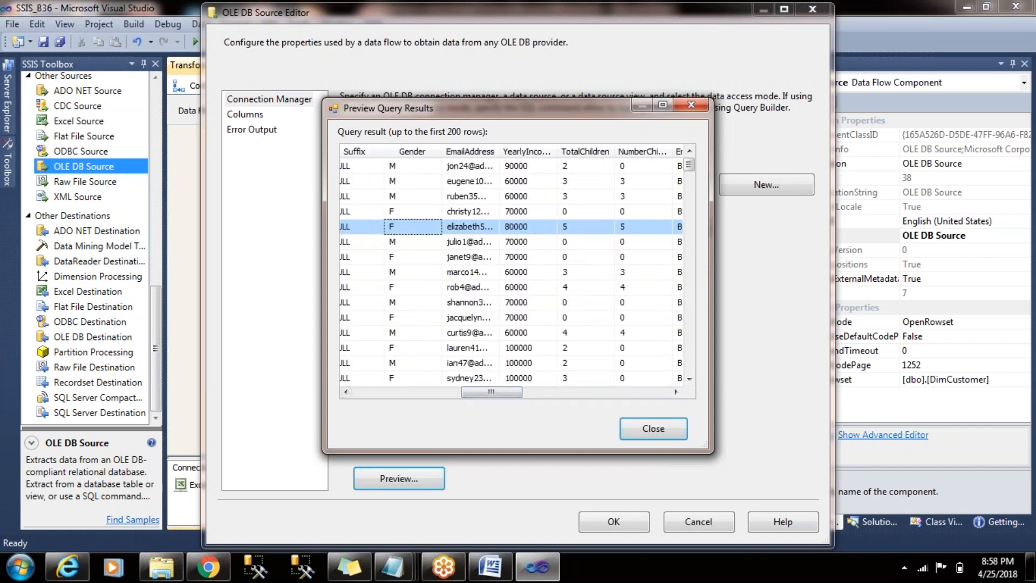
pyautogui.doubleClick(498, 151)
pyautogui.click(499, 163)
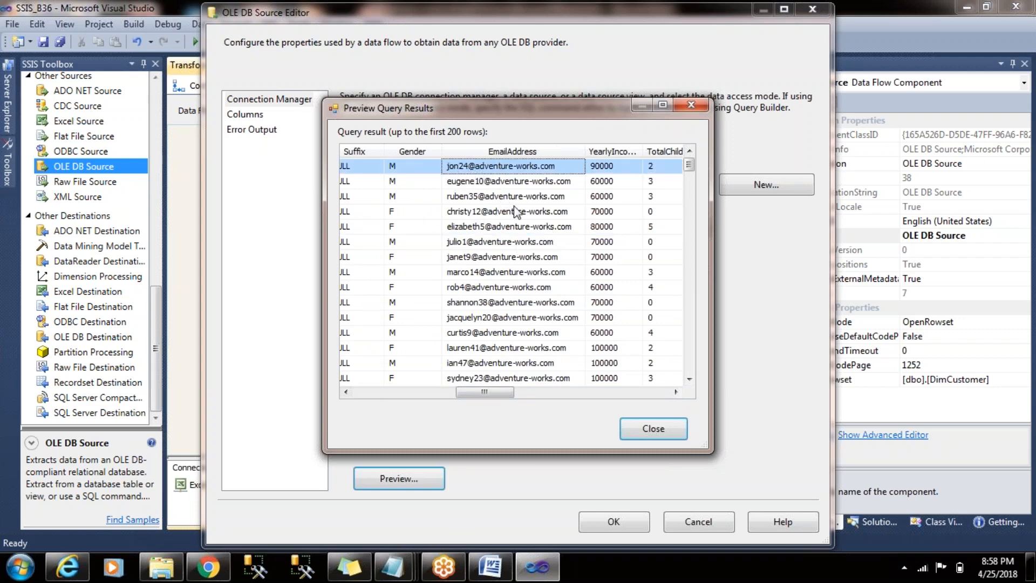
pyautogui.moveTo(505, 392); pyautogui.dragTo(397, 381)
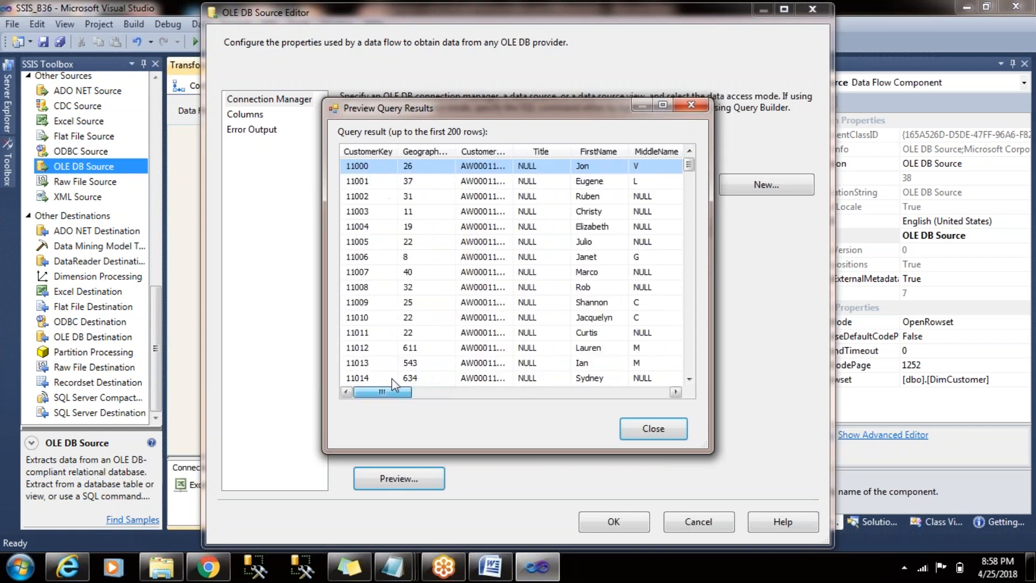
pyautogui.click(651, 431)
pyautogui.click(241, 114)
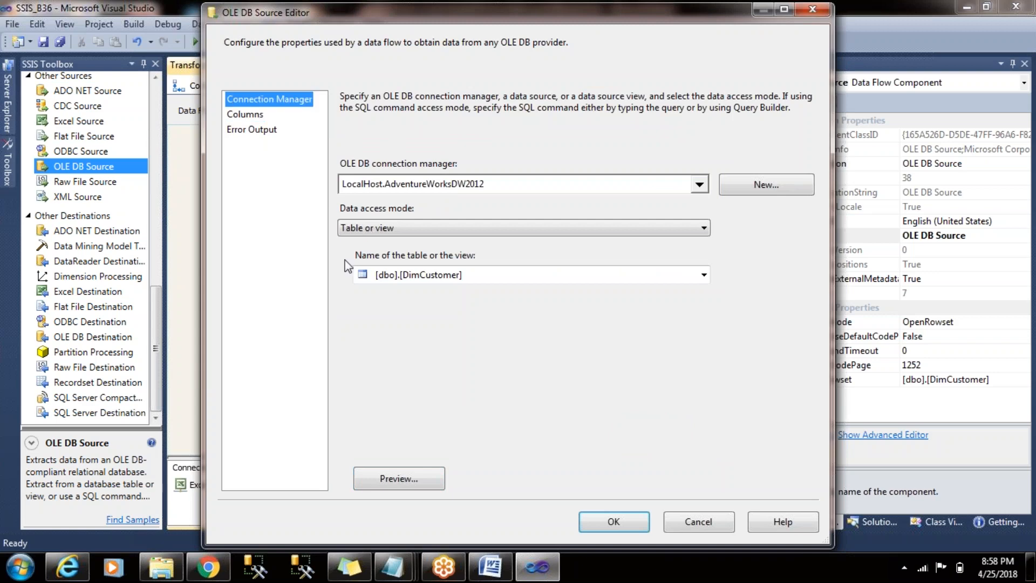
pyautogui.click(613, 521)
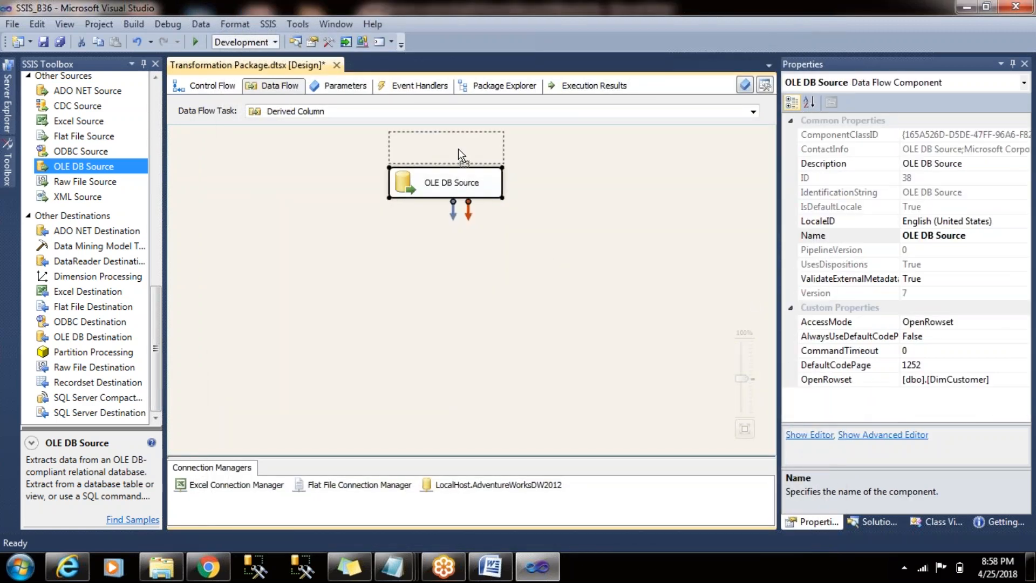
# - Add a Derived Column transformation below the OLE DB Source and connect the source's output to it
pyautogui.click(432, 257)
pyautogui.moveTo(158, 323); pyautogui.dragTo(169, 115)
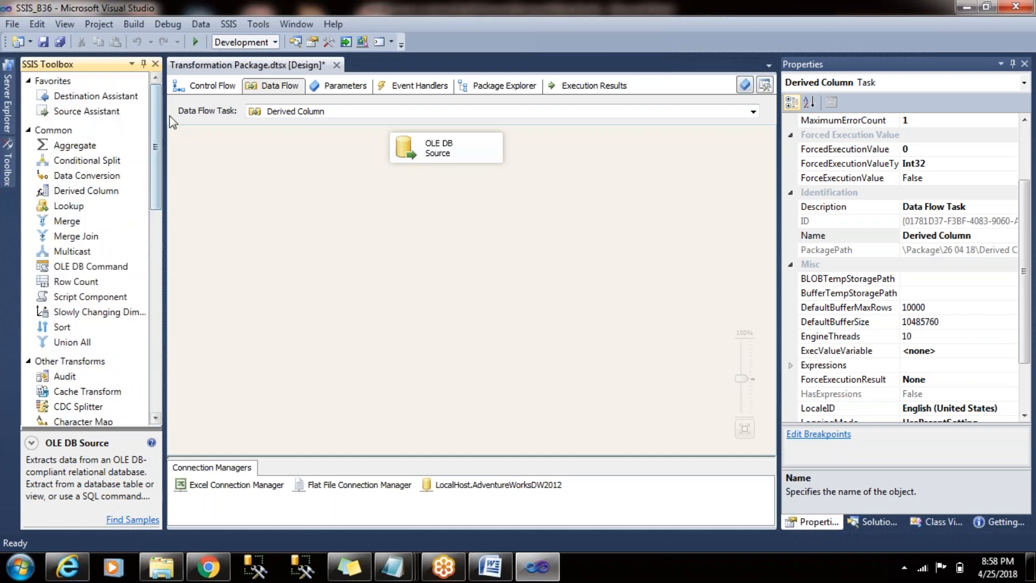
pyautogui.moveTo(99, 192); pyautogui.dragTo(421, 242)
pyautogui.click(423, 292)
pyautogui.click(464, 158)
pyautogui.moveTo(446, 167); pyautogui.dragTo(454, 233)
# - Open the Derived Column transformation's editor
pyautogui.doubleClick(412, 240)
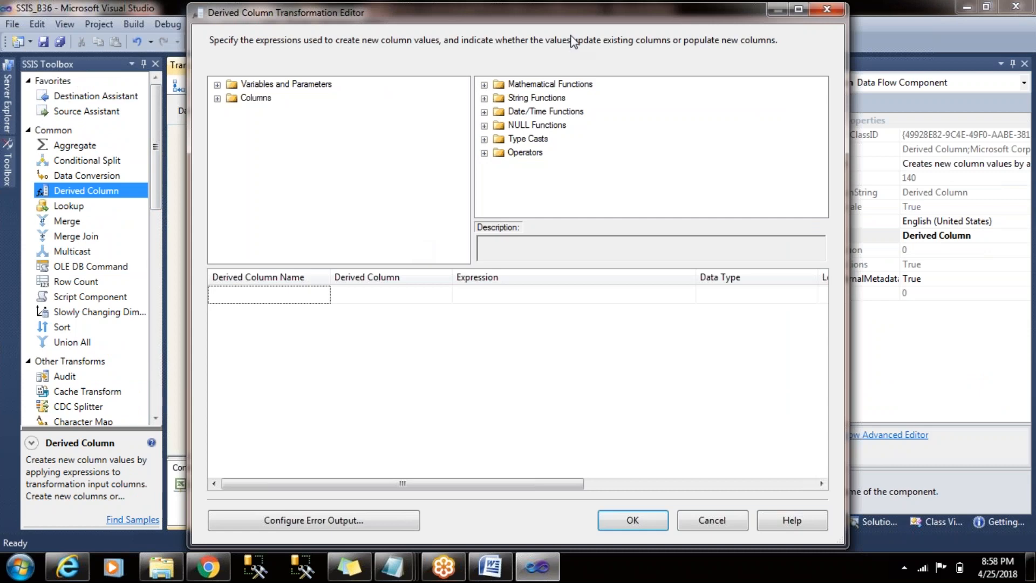
pyautogui.moveTo(610, 18); pyautogui.dragTo(564, 34)
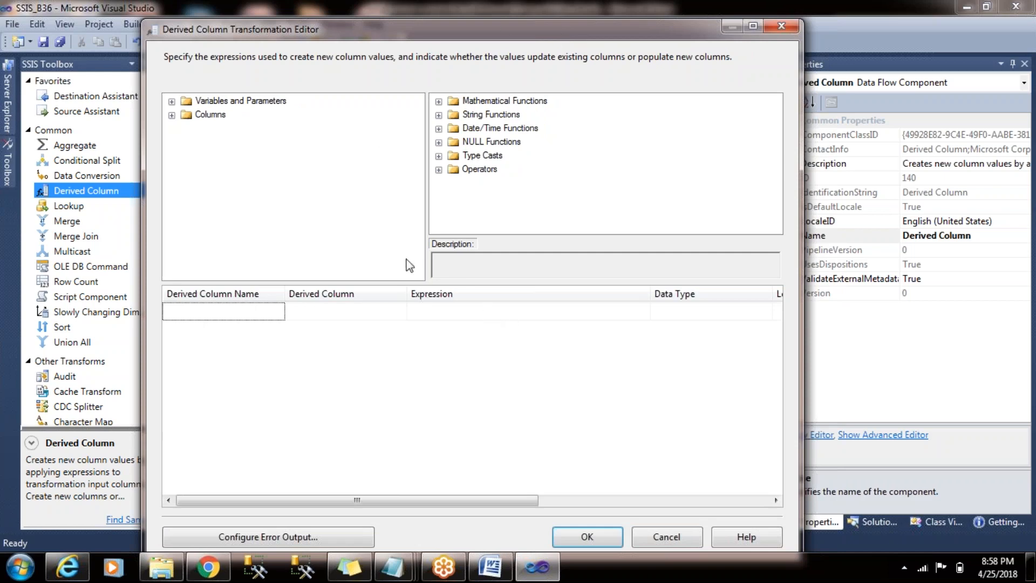
pyautogui.click(780, 27)
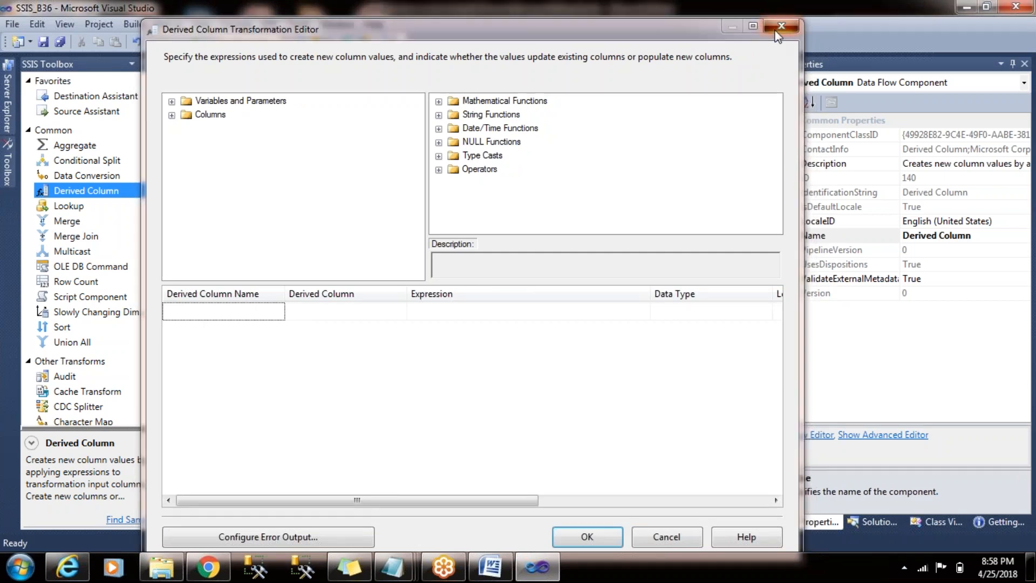
pyautogui.click(594, 253)
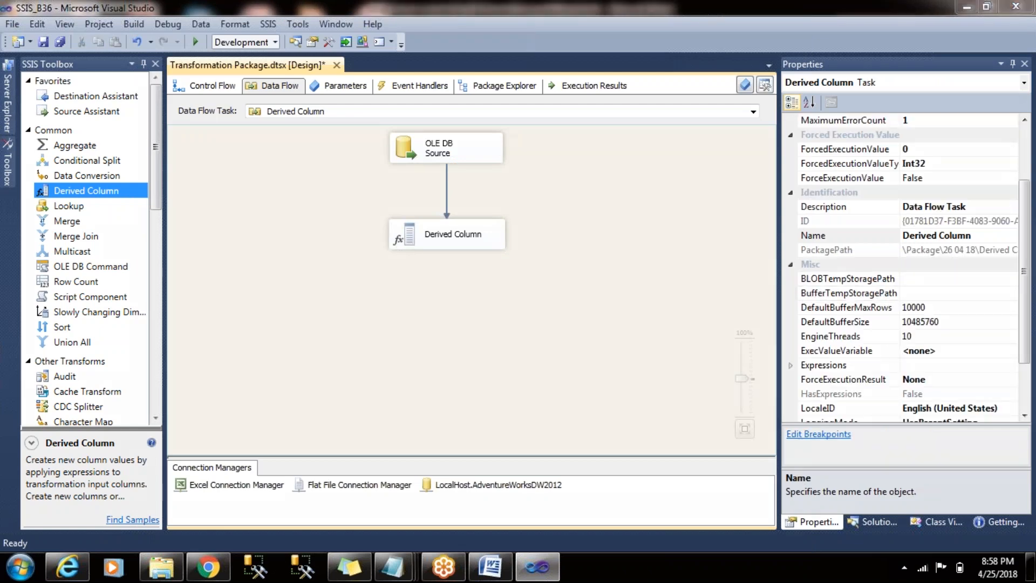
pyautogui.moveTo(518, 204)
pyautogui.mouseDown()
pyautogui.moveTo(584, 188)
pyautogui.moveTo(559, 238)
pyautogui.moveTo(562, 270)
pyautogui.mouseUp()
pyautogui.moveTo(556, 227)
pyautogui.mouseDown()
pyautogui.moveTo(616, 190)
pyautogui.moveTo(551, 272)
pyautogui.mouseUp()
pyautogui.moveTo(615, 190)
pyautogui.mouseDown()
pyautogui.moveTo(659, 226)
pyautogui.moveTo(617, 250)
pyautogui.mouseUp()
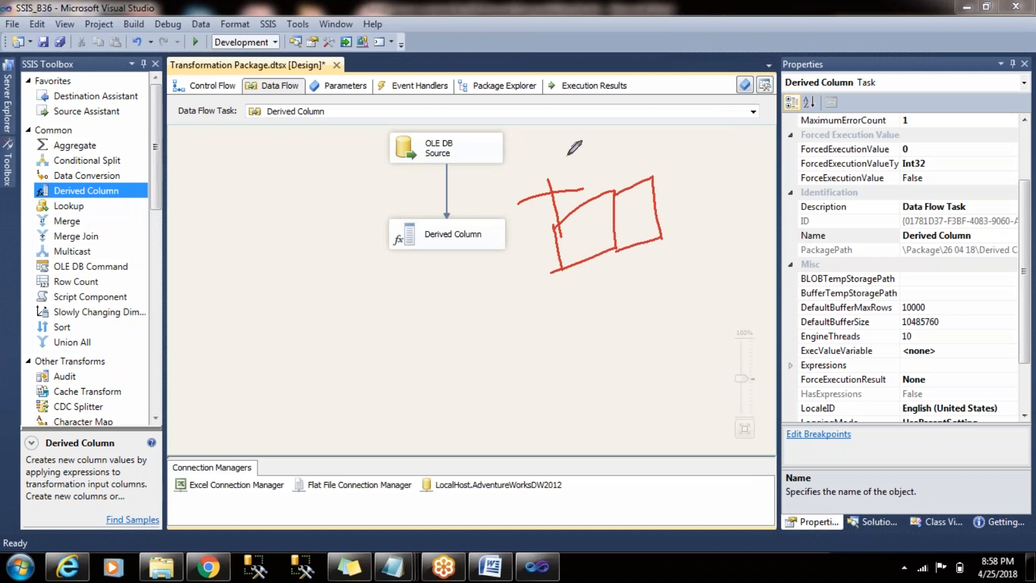
pyautogui.moveTo(524, 139)
pyautogui.mouseDown()
pyautogui.moveTo(508, 192)
pyautogui.moveTo(556, 129)
pyautogui.mouseUp()
pyautogui.moveTo(516, 261)
pyautogui.mouseDown()
pyautogui.moveTo(529, 274)
pyautogui.moveTo(536, 244)
pyautogui.mouseUp()
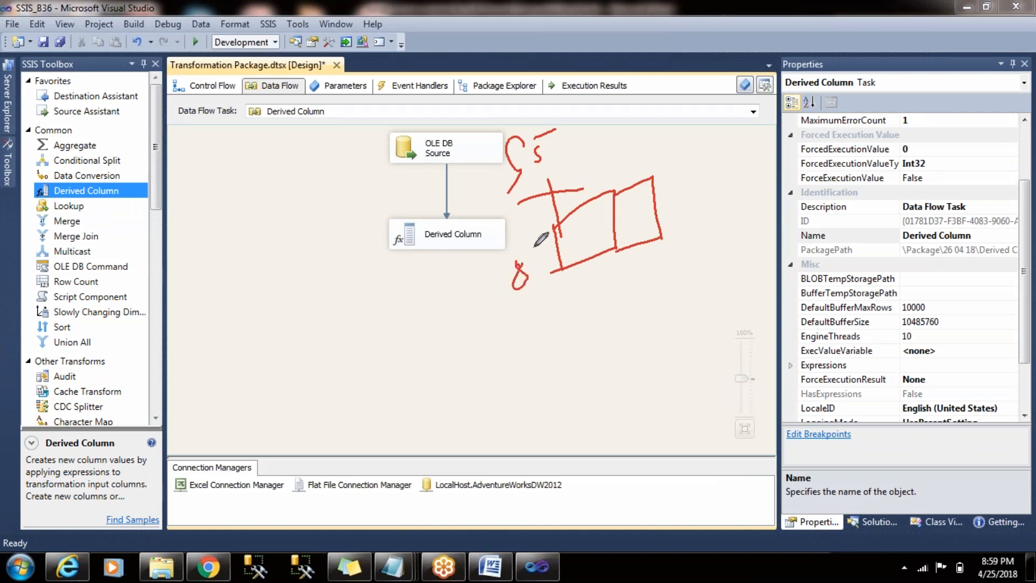
pyautogui.moveTo(560, 294); pyautogui.dragTo(590, 290)
pyautogui.click(998, 357)
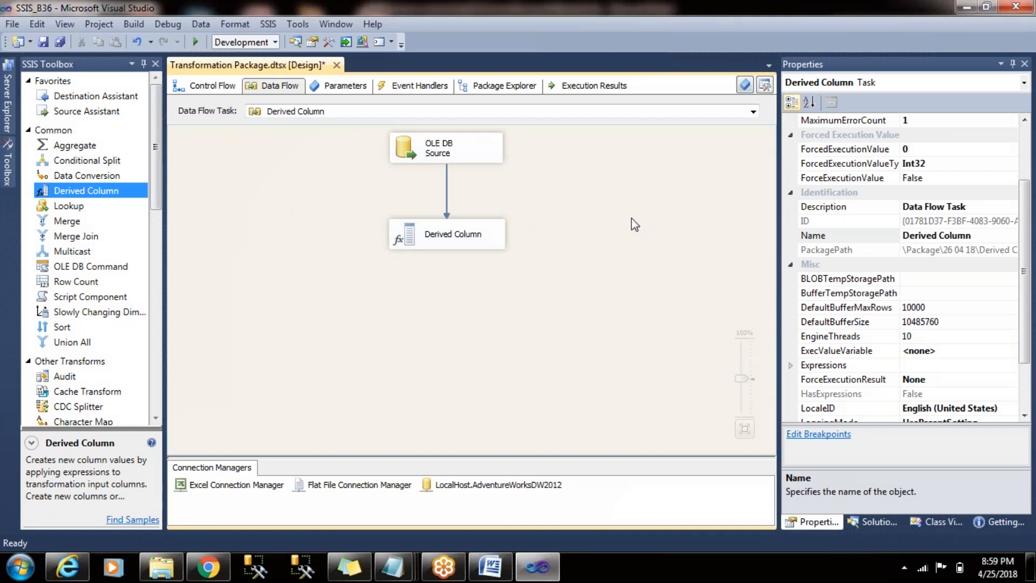
# - Open the Derived Column transformation's editor and add a new derived column with [FirstName] as its expression
pyautogui.doubleClick(452, 244)
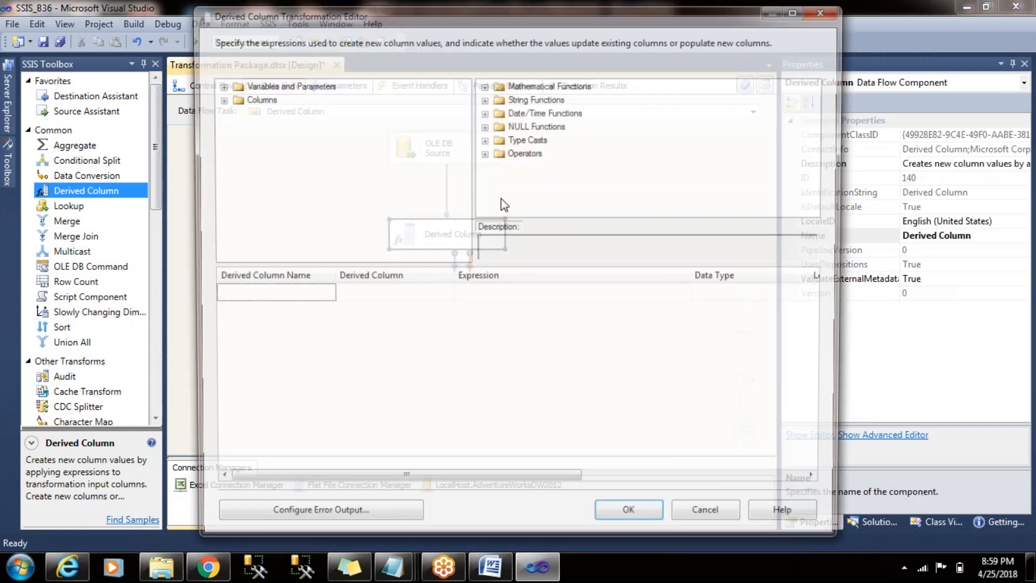
pyautogui.moveTo(647, 16); pyautogui.dragTo(575, 30)
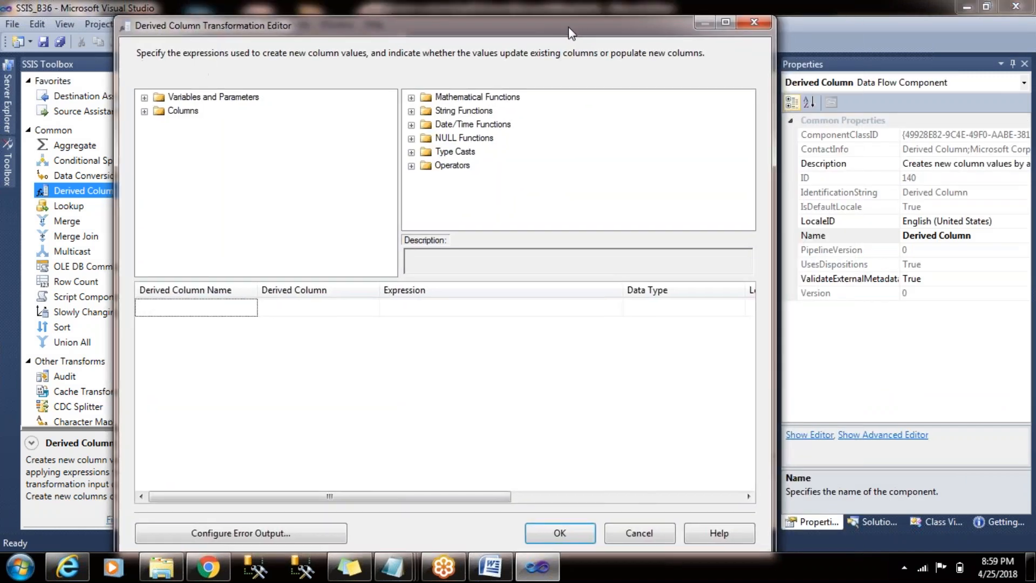
pyautogui.click(144, 112)
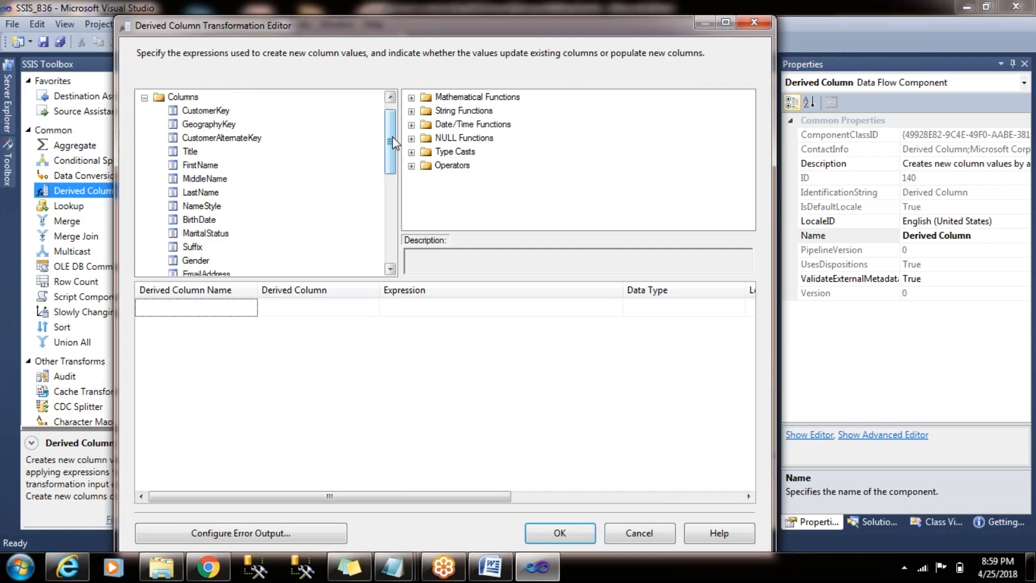
pyautogui.moveTo(393, 138); pyautogui.dragTo(393, 144)
pyautogui.moveTo(199, 152); pyautogui.dragTo(460, 308)
pyautogui.click(513, 312)
pyautogui.moveTo(187, 166); pyautogui.dragTo(265, 199)
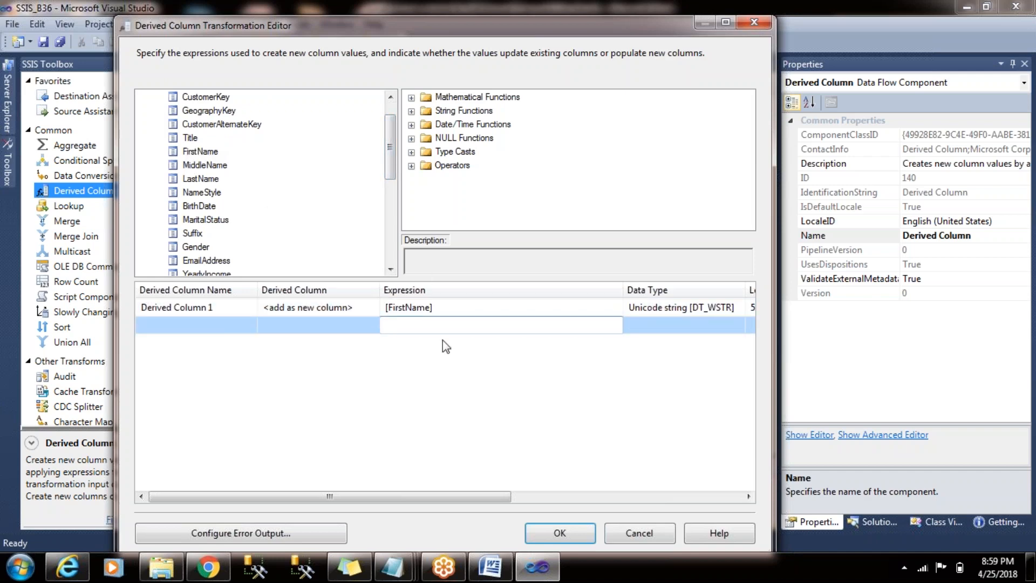
# - Extend the new column's expression to [FirstName]+ [MiddleName]+ [LastName]
pyautogui.click(478, 307)
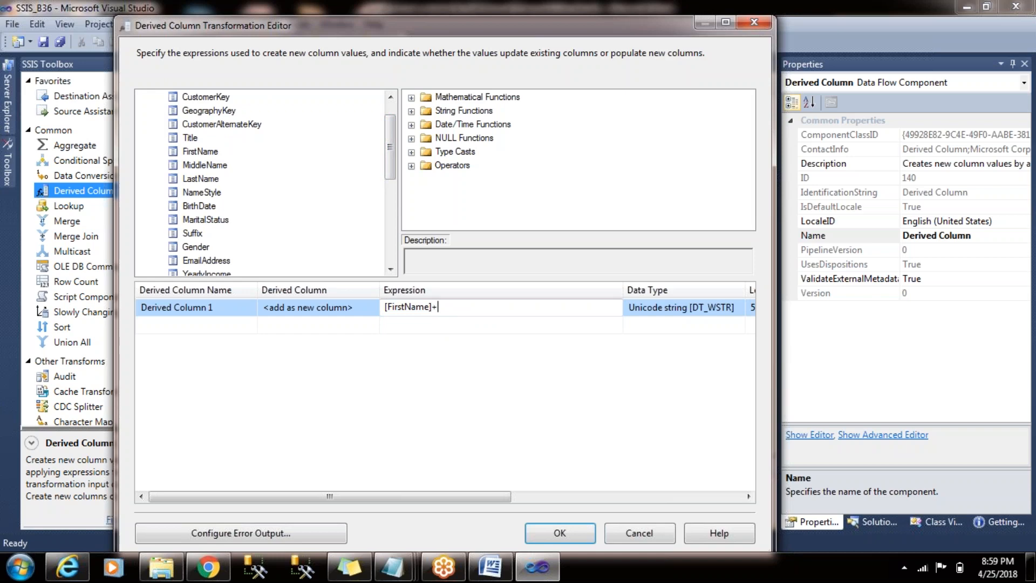
pyautogui.moveTo(207, 165); pyautogui.dragTo(530, 309)
pyautogui.click(564, 308)
pyautogui.write('+')
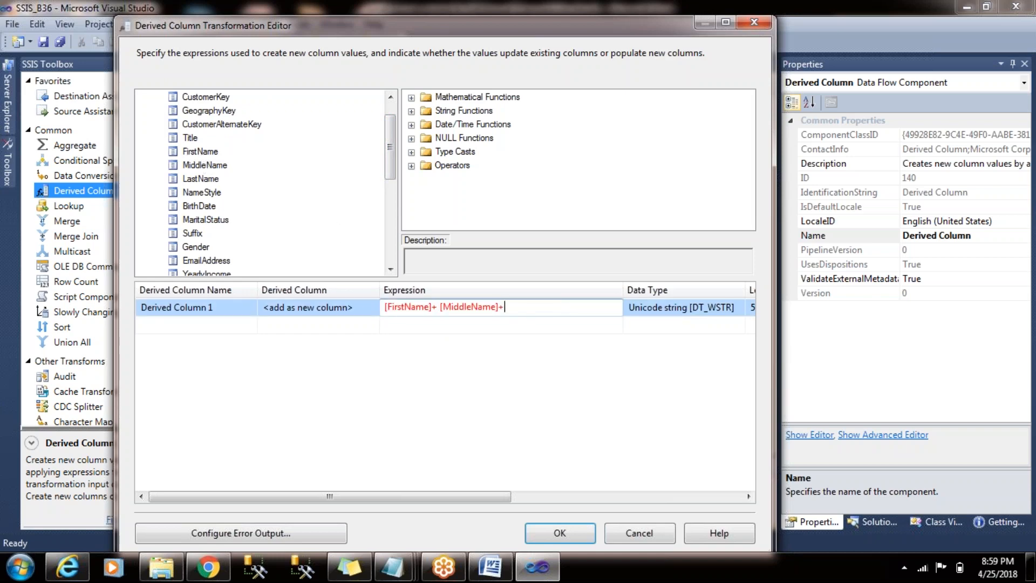
pyautogui.moveTo(200, 179); pyautogui.dragTo(538, 314)
# - Name the new derived column FullName and confirm the transformation's settings
pyautogui.click(216, 312)
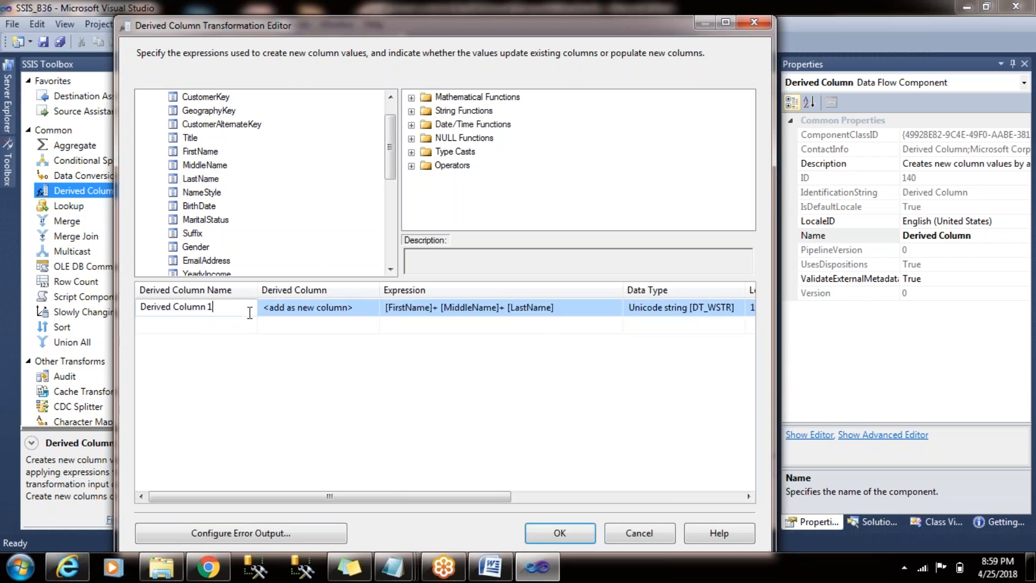
pyautogui.hotkey('ctrl', 'a')
pyautogui.write('FullName')
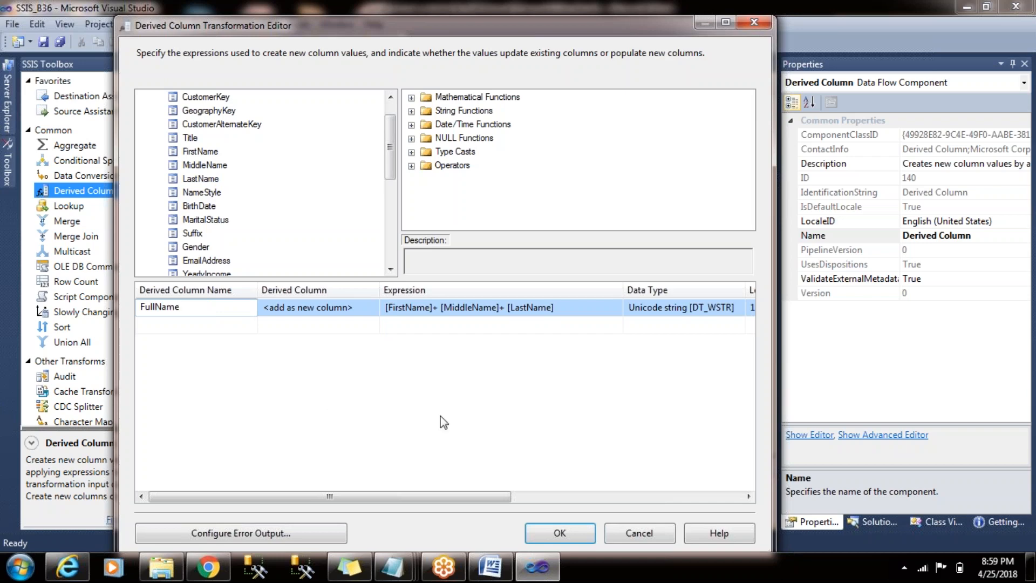
pyautogui.click(441, 417)
pyautogui.moveTo(389, 148); pyautogui.dragTo(384, 108)
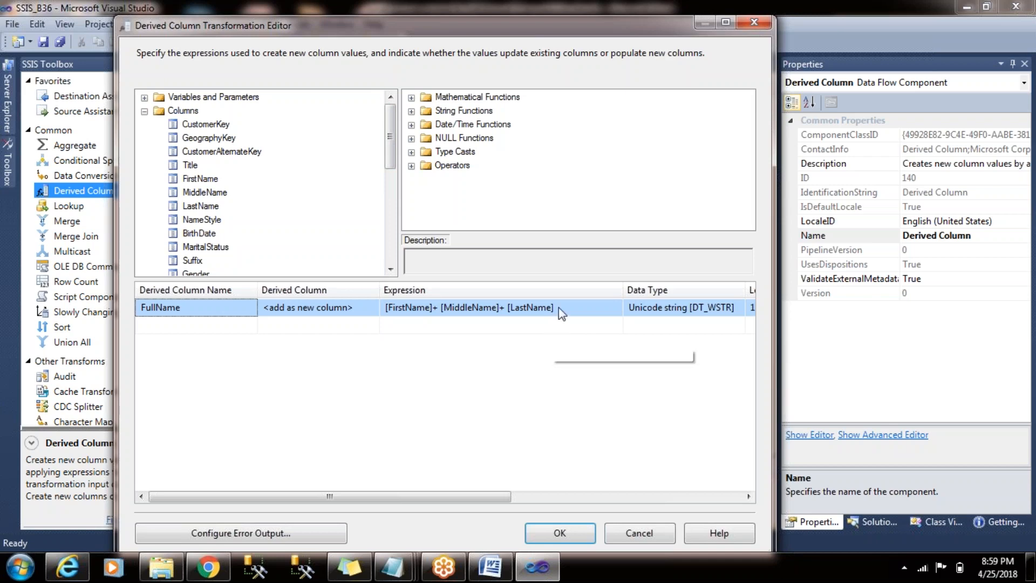
pyautogui.click(573, 320)
pyautogui.click(573, 311)
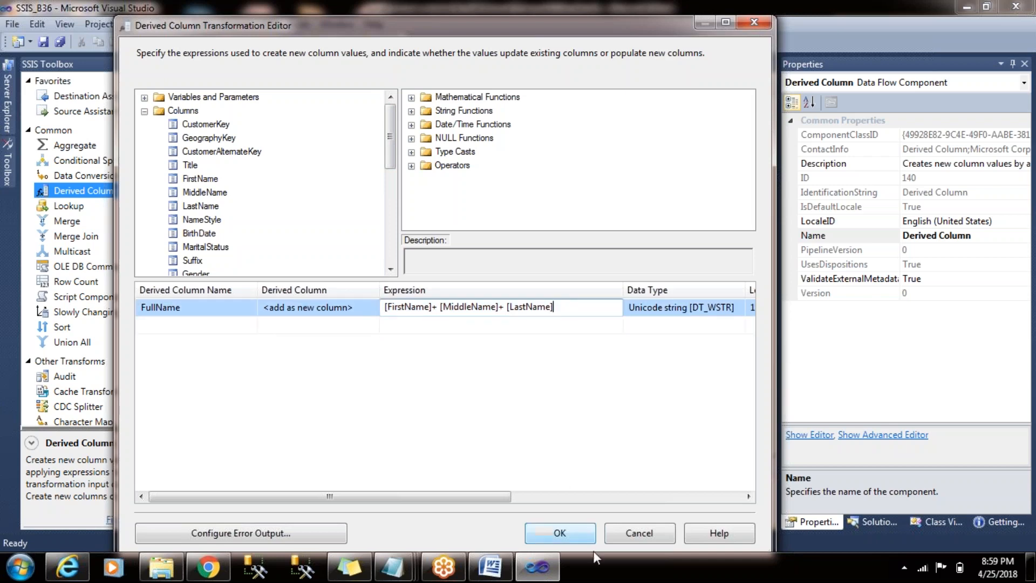
pyautogui.click(560, 533)
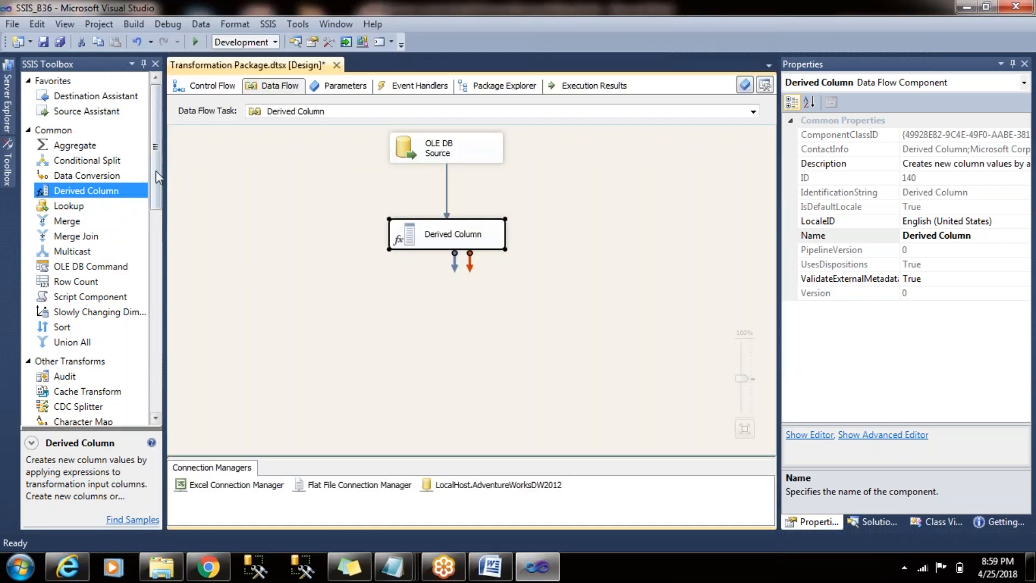
# - Add an Audit transformation below the Derived Column transformation and connect the Derived Column output to it
pyautogui.scroll(-3, 156, 222)
pyautogui.moveTo(49, 236); pyautogui.dragTo(388, 347)
pyautogui.click(452, 238)
pyautogui.moveTo(450, 266); pyautogui.dragTo(440, 343)
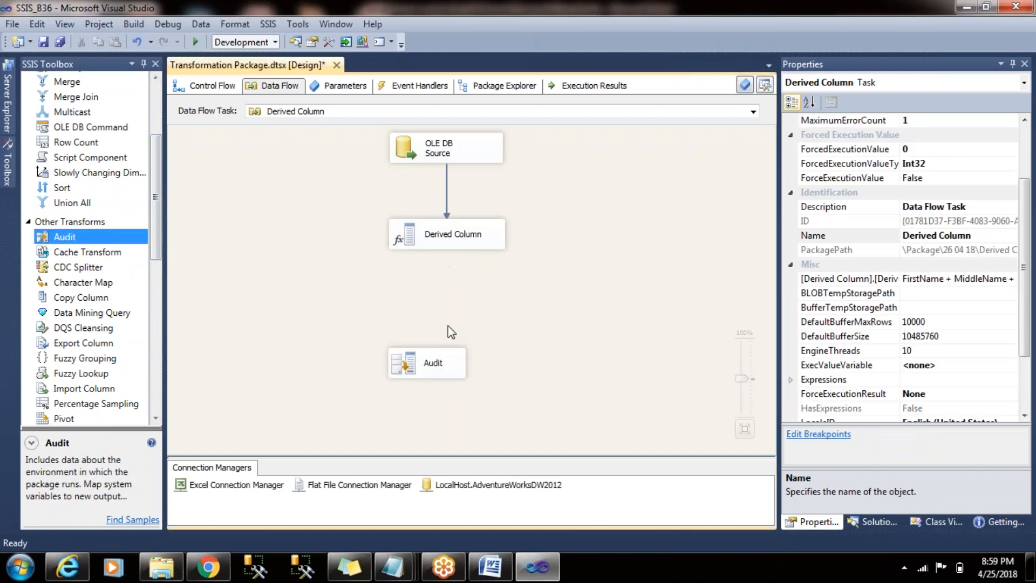
pyautogui.click(458, 241)
pyautogui.moveTo(457, 265); pyautogui.dragTo(431, 361)
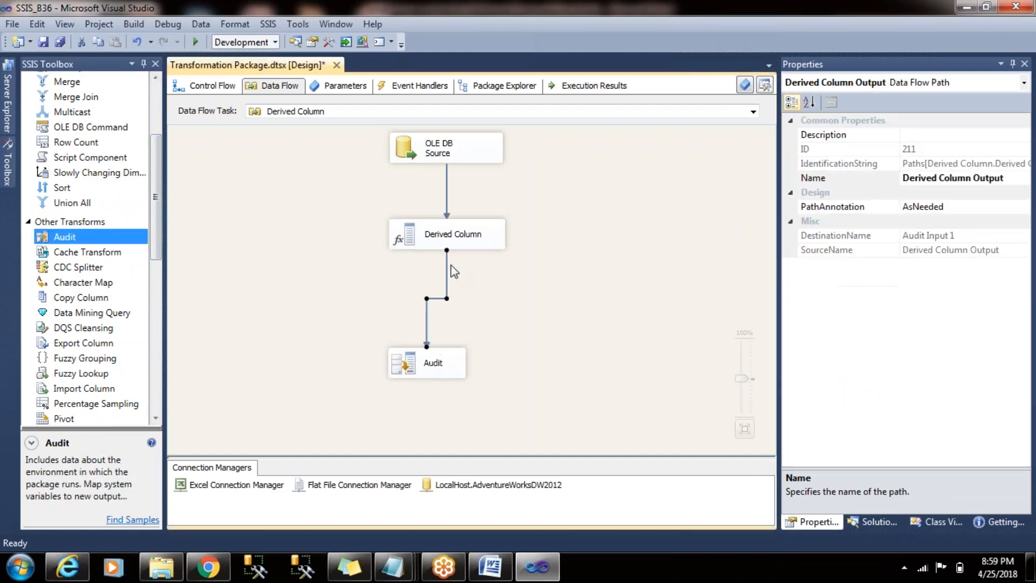
# - Enable a data viewer on the path between Derived Column and Audit, displaying all columns
pyautogui.doubleClick(446, 268)
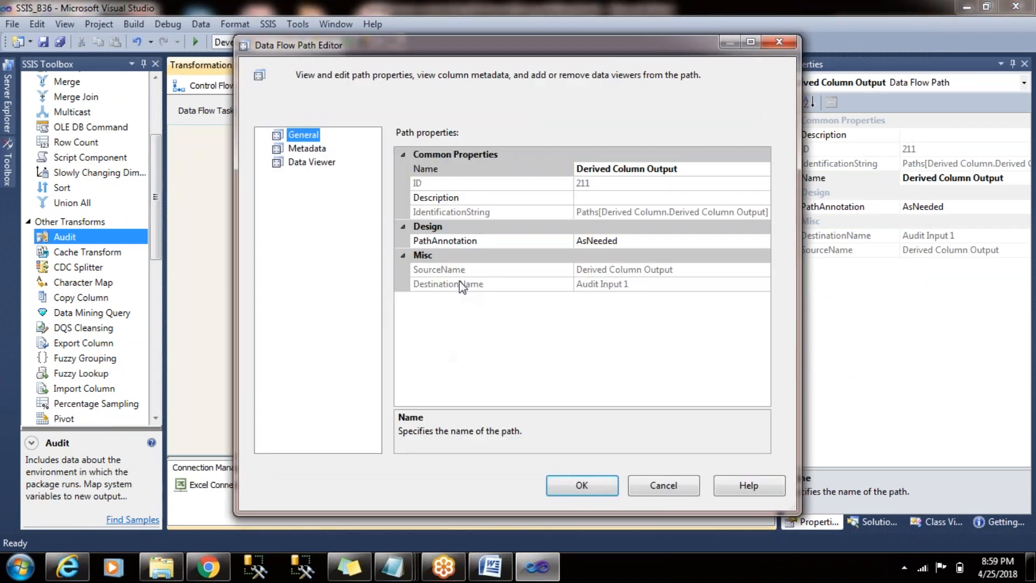
pyautogui.click(312, 162)
pyautogui.click(395, 136)
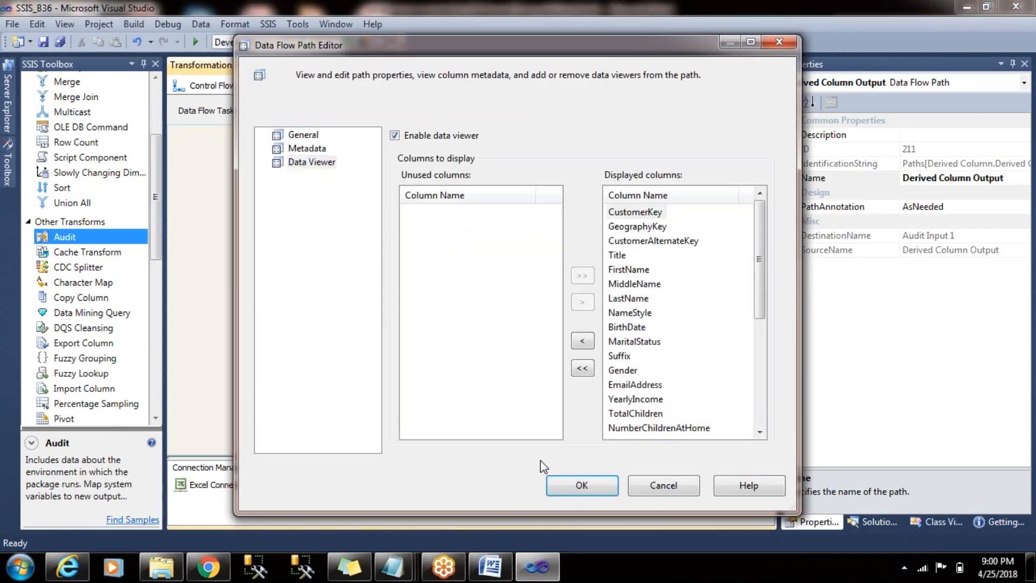
pyautogui.click(581, 485)
# - Return to the Derived Column data flow and run the package in debug mode
pyautogui.click(232, 86)
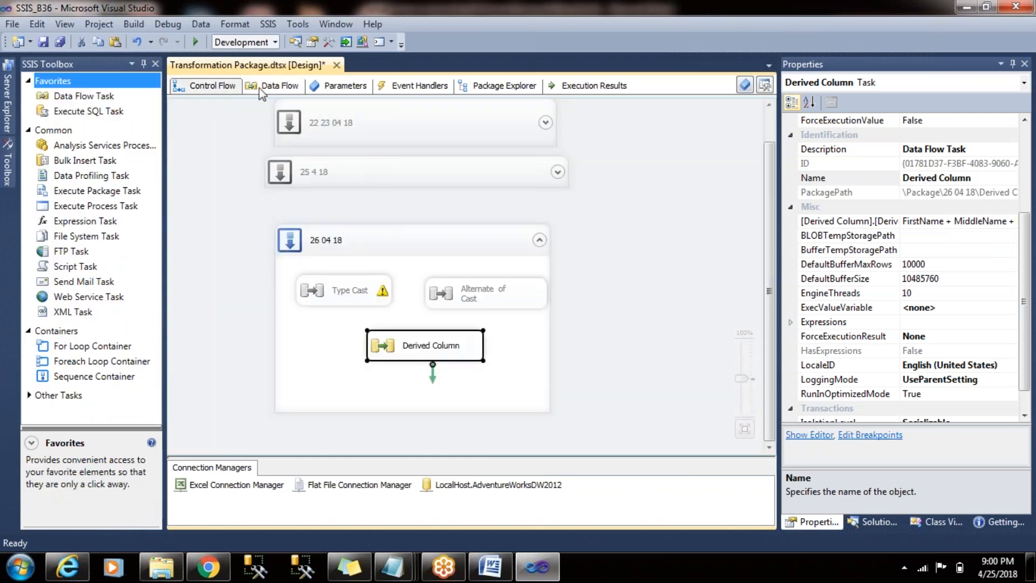
pyautogui.click(260, 90)
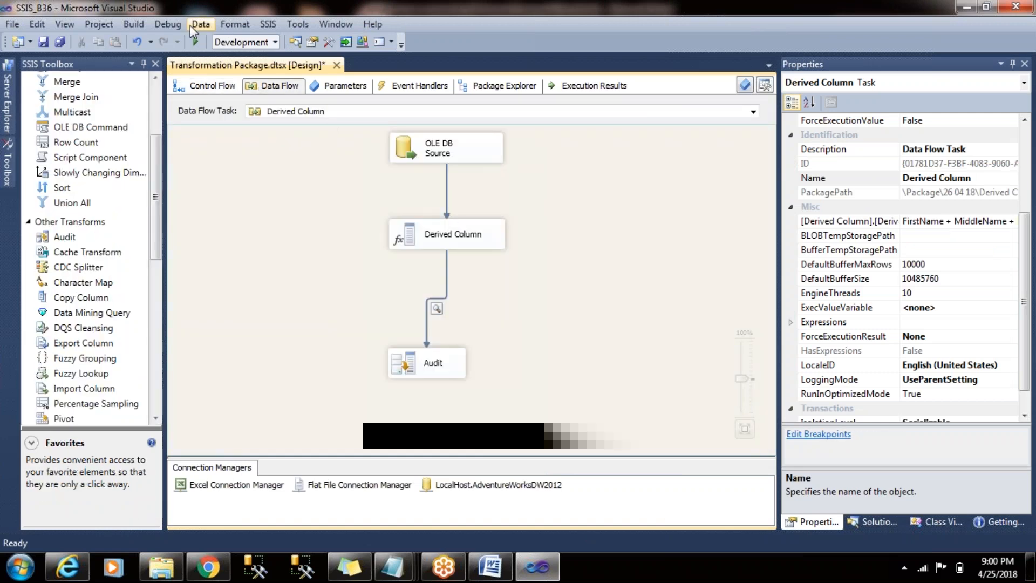
pyautogui.click(195, 41)
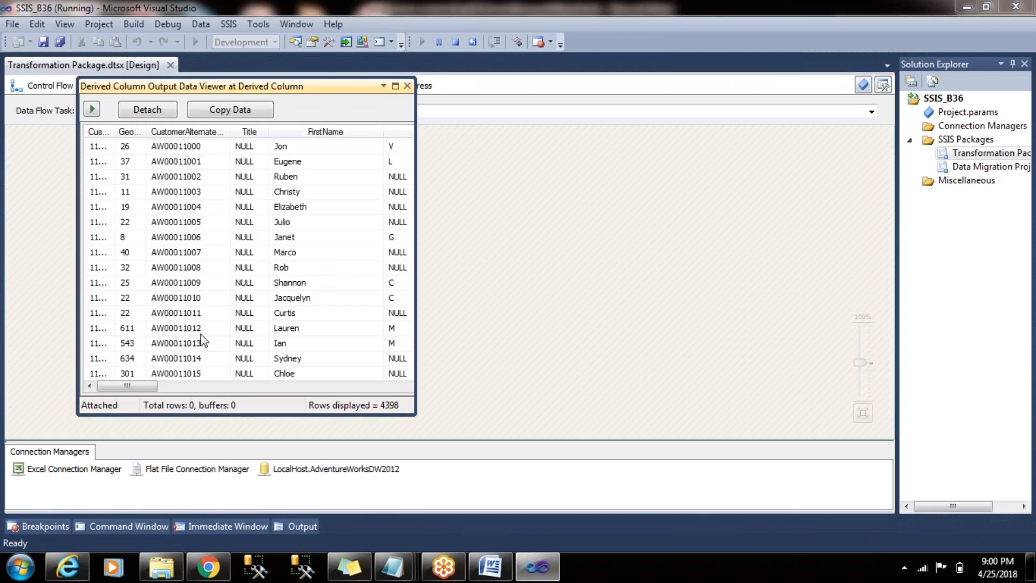
# - Examine the FullName values at the end of the data viewer's columns, including the NULL rows
pyautogui.moveTo(135, 386); pyautogui.dragTo(450, 374)
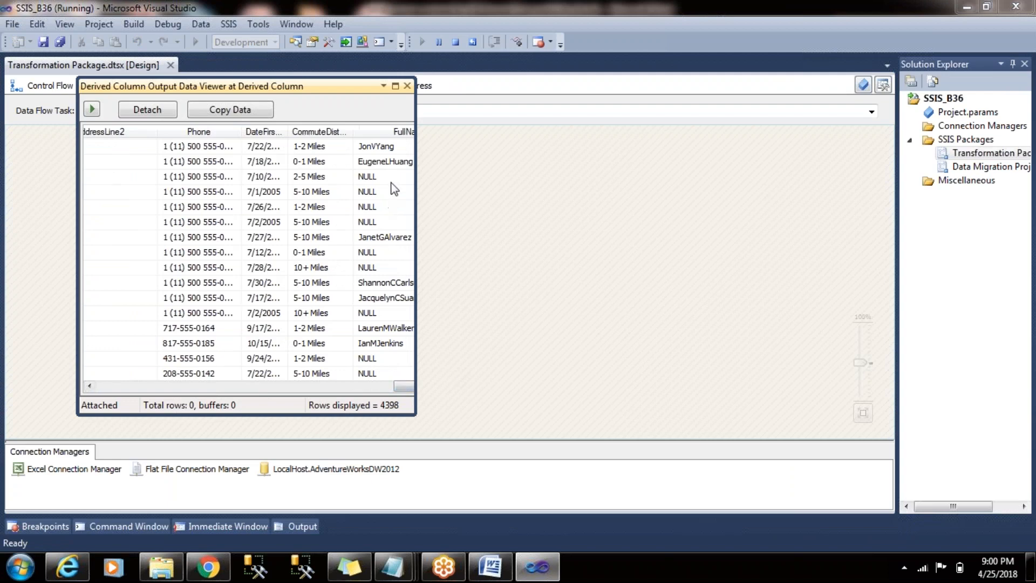
pyautogui.moveTo(397, 178); pyautogui.dragTo(391, 212)
pyautogui.click(390, 210)
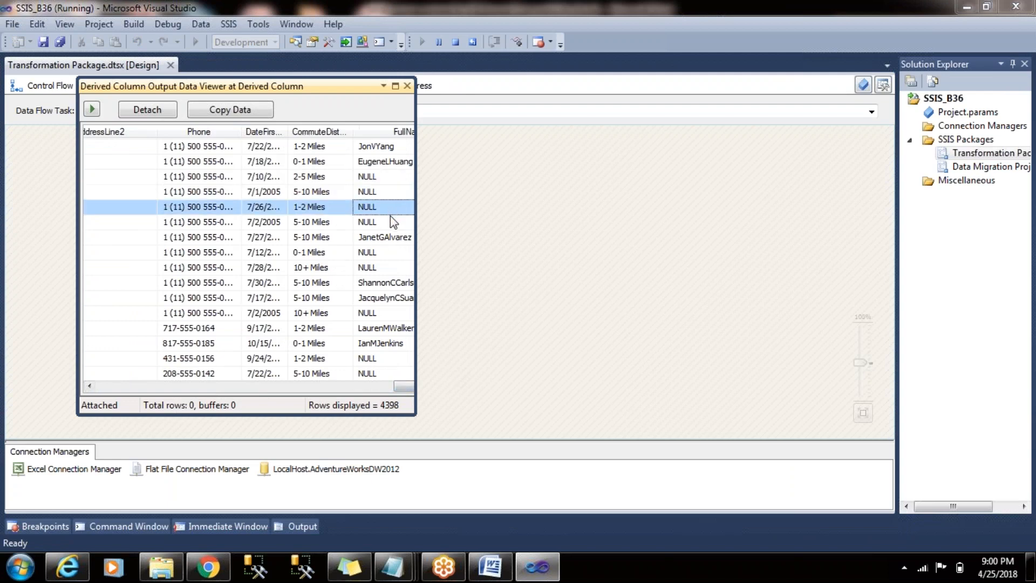
pyautogui.click(388, 192)
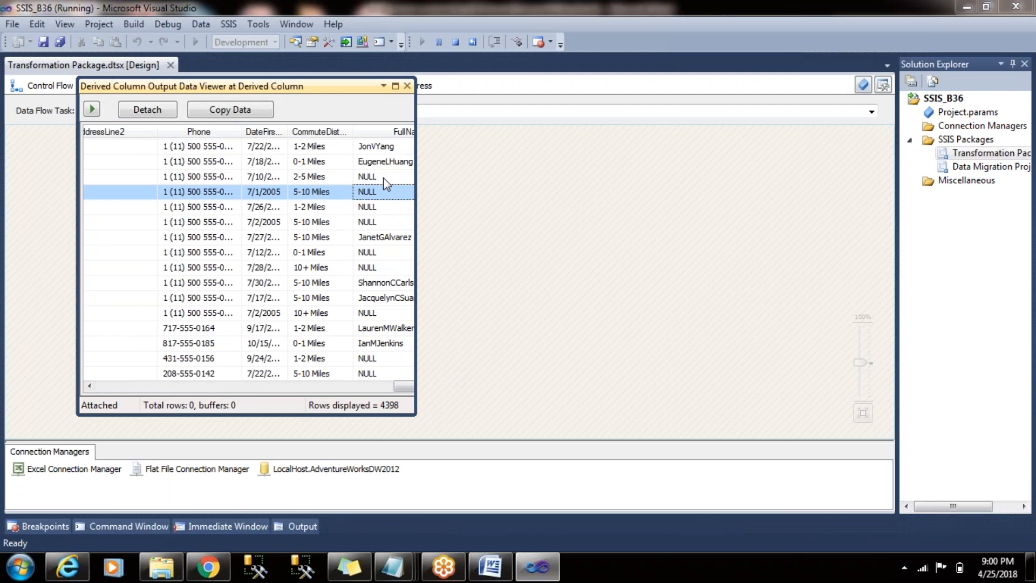
pyautogui.click(387, 177)
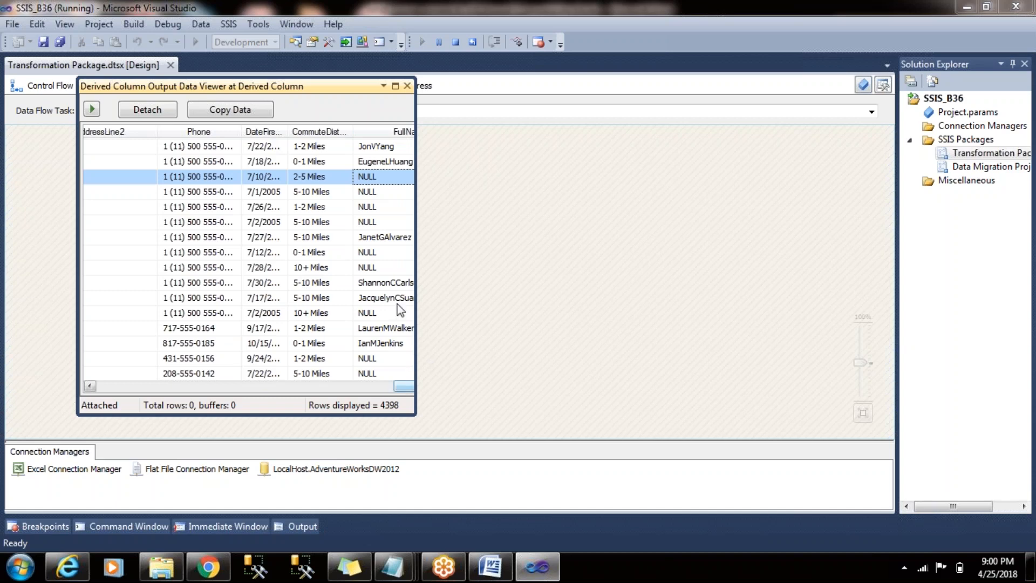
# - Compare the FirstName, MiddleName and LastName values in the third and fourth rows of the data viewer
pyautogui.moveTo(399, 383); pyautogui.dragTo(108, 402)
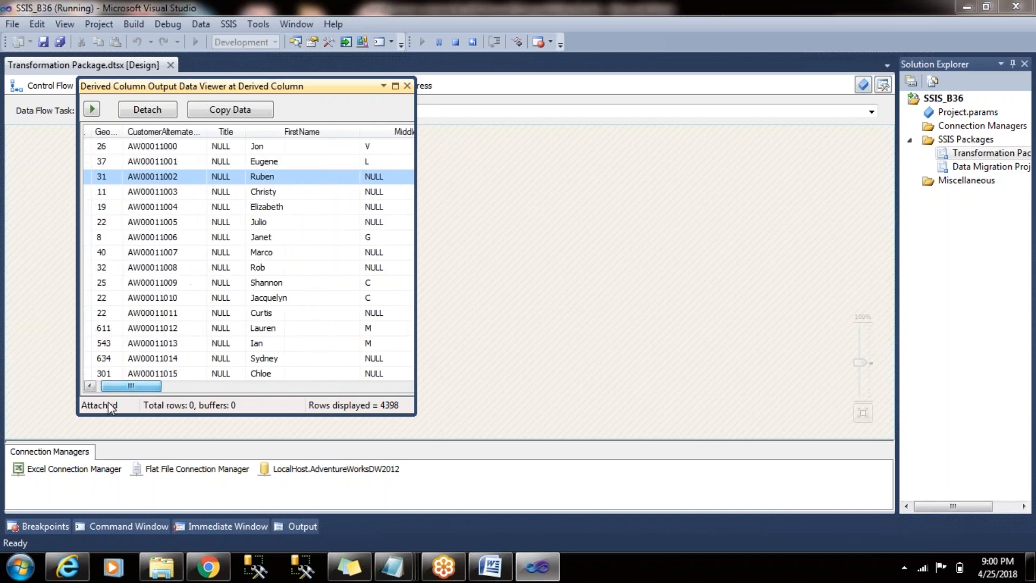
pyautogui.click(383, 173)
pyautogui.moveTo(162, 387); pyautogui.dragTo(188, 385)
pyautogui.click(375, 180)
pyautogui.click(119, 175)
pyautogui.click(300, 178)
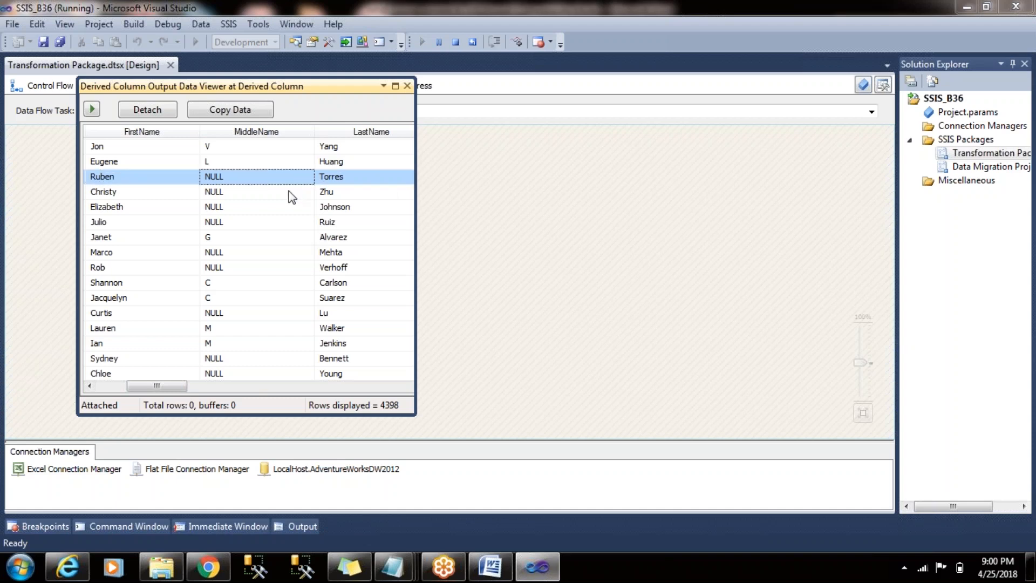
pyautogui.click(323, 181)
pyautogui.click(162, 180)
pyautogui.click(241, 181)
pyautogui.click(361, 172)
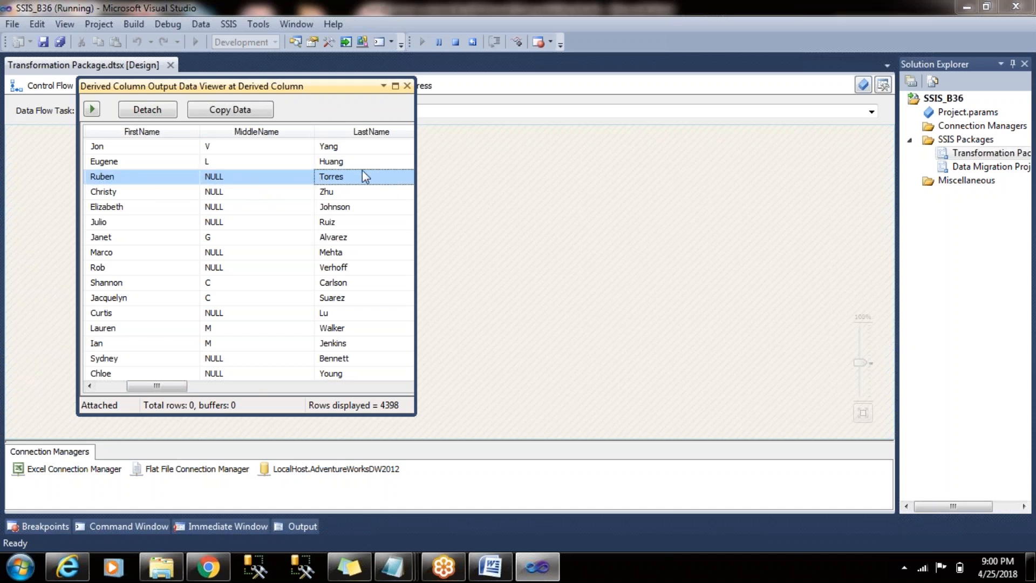
pyautogui.click(176, 179)
pyautogui.click(240, 180)
pyautogui.click(325, 182)
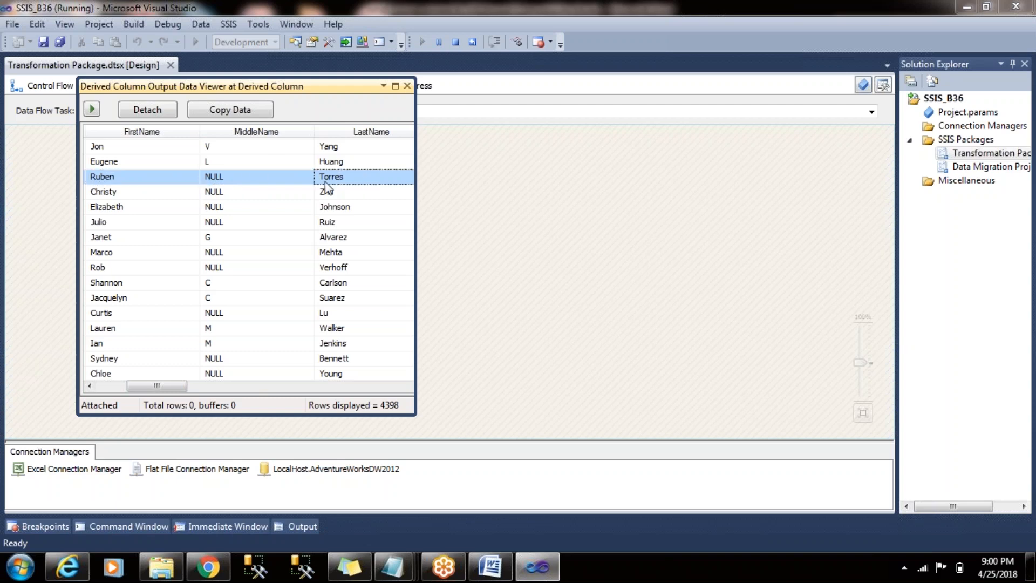
pyautogui.click(134, 193)
pyautogui.click(240, 192)
pyautogui.click(354, 195)
pyautogui.click(156, 192)
pyautogui.click(238, 193)
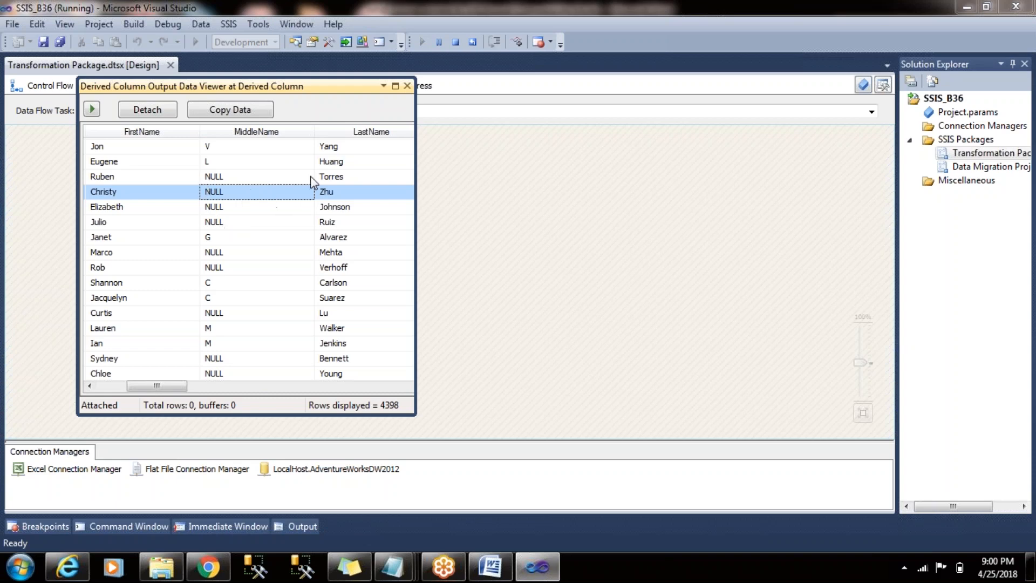
# - Close the data viewer and stop debugging the package
pyautogui.click(407, 86)
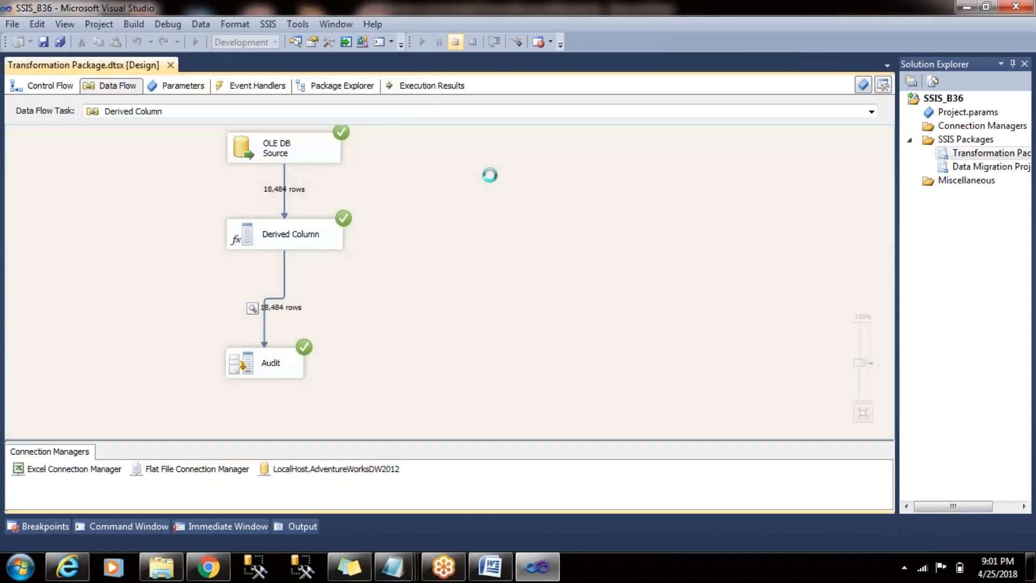
pyautogui.hotkey('shift', 'F5')
# - Add a second expression row to the Derived Column transformation using the ISNULL function, with its placeholder argument removed
pyautogui.doubleClick(419, 229)
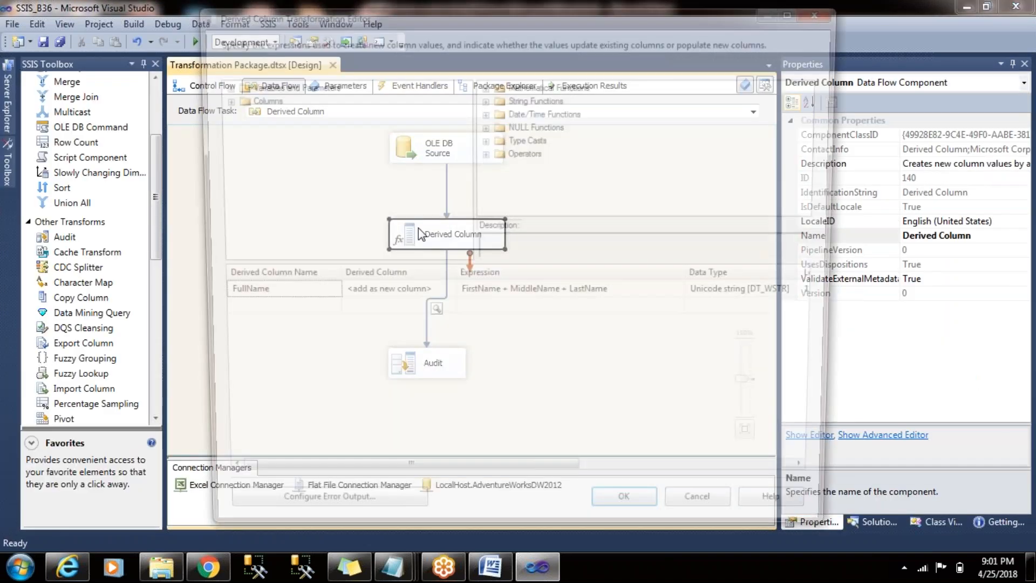
pyautogui.click(536, 311)
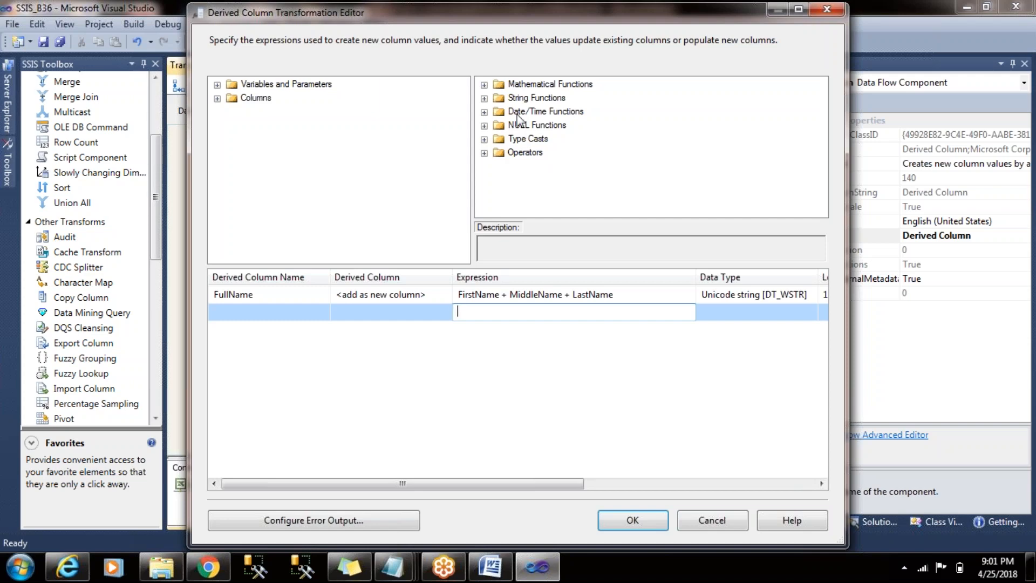
pyautogui.click(484, 126)
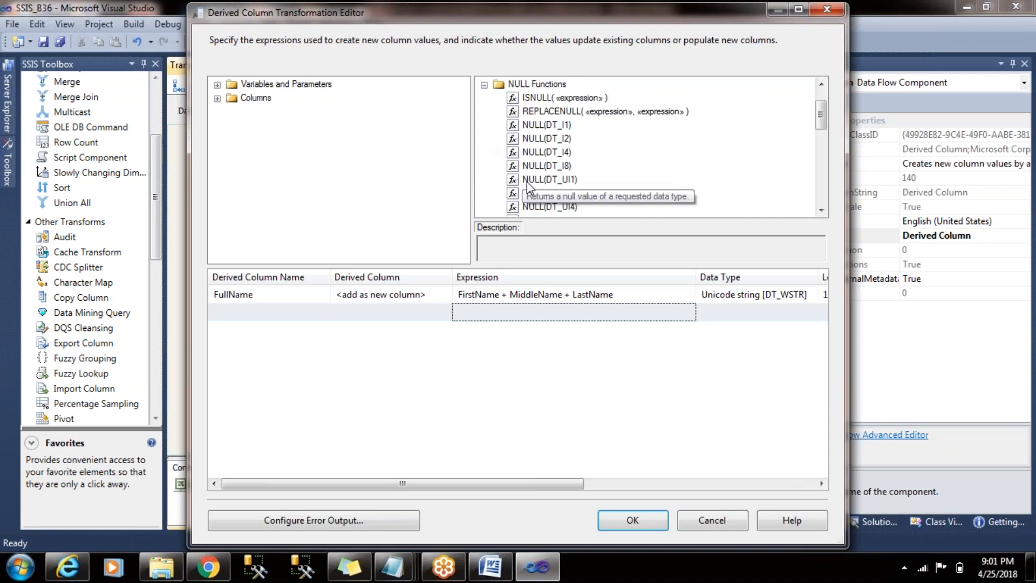
pyautogui.moveTo(562, 101); pyautogui.dragTo(515, 313)
pyautogui.click(560, 312)
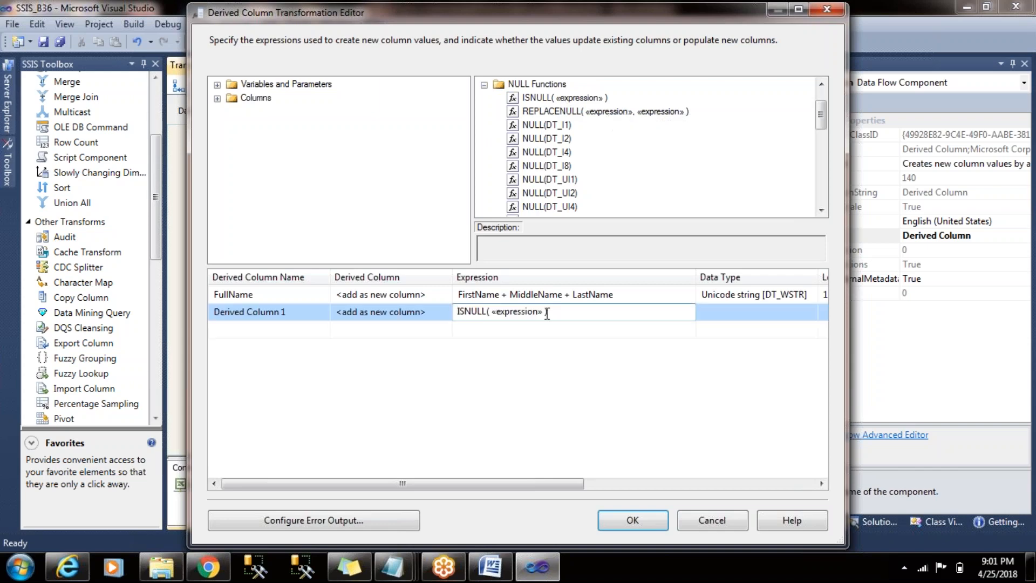
pyautogui.doubleClick(545, 312)
pyautogui.press('Delete')
# - Insert the MiddleName column as the argument of the ISNULL function in the new expression
pyautogui.click(217, 98)
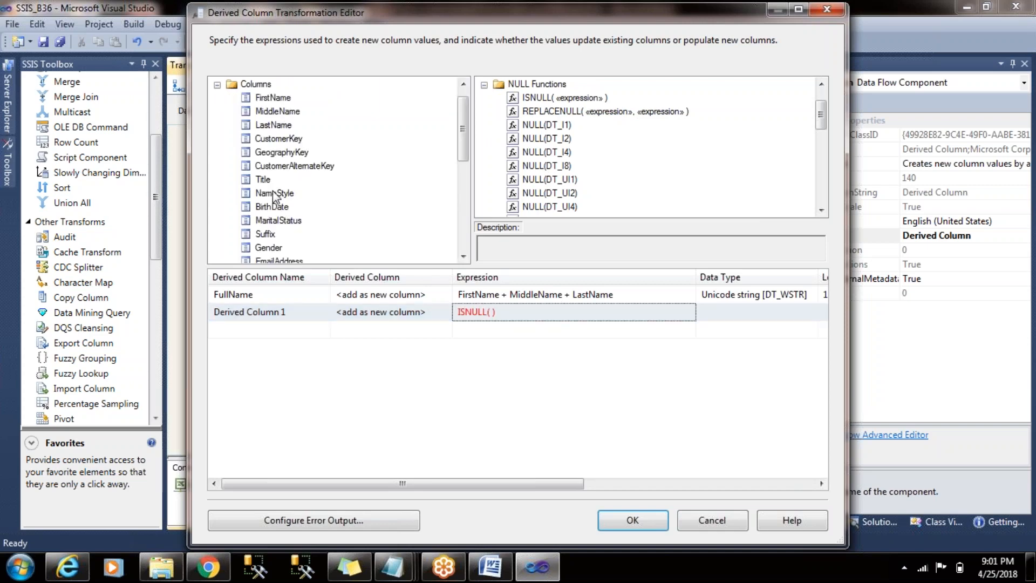
pyautogui.moveTo(284, 224); pyautogui.dragTo(494, 297)
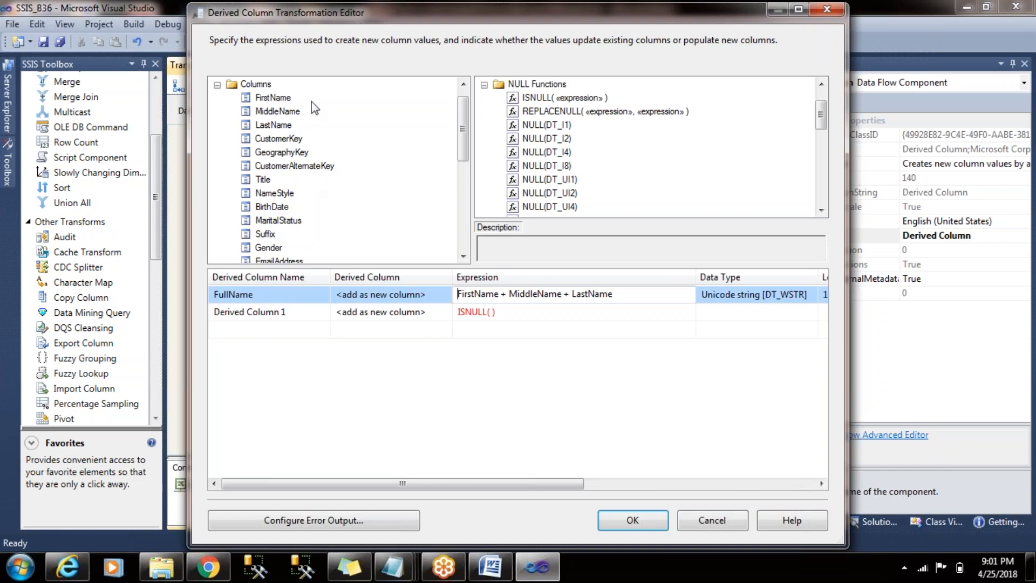
pyautogui.moveTo(291, 114); pyautogui.dragTo(491, 311)
pyautogui.write(')')
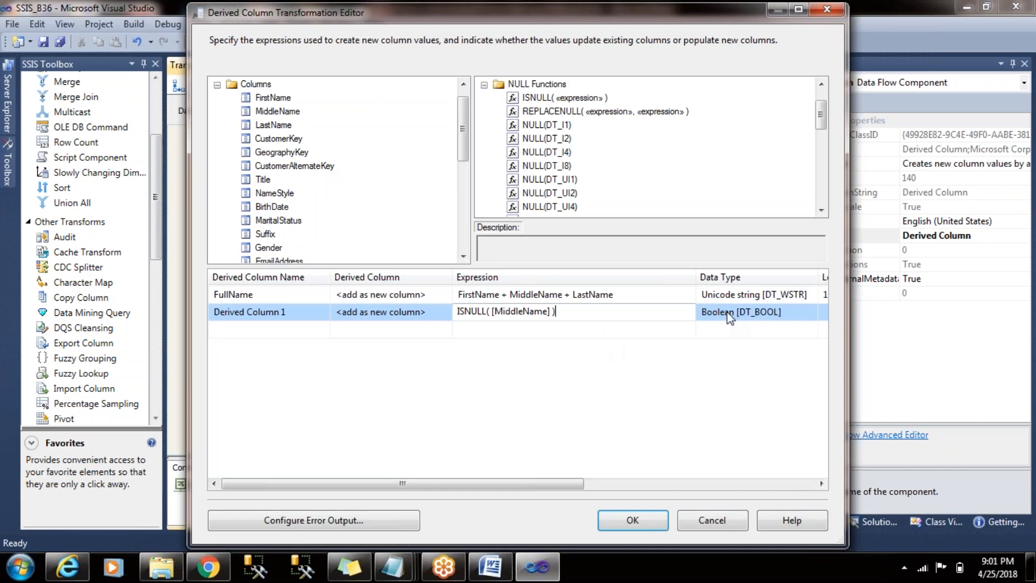
# - Extend the ISNULL expression with ? " " : [MiddleName] to substitute a blank for NULL middle names
pyautogui.moveTo(568, 313); pyautogui.dragTo(429, 317)
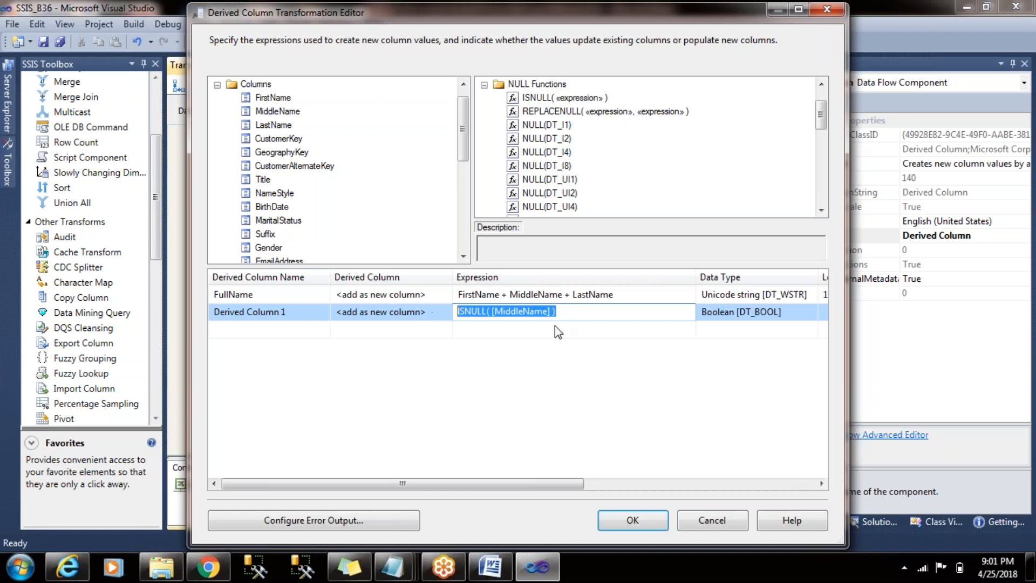
pyautogui.click(577, 313)
pyautogui.moveTo(576, 313); pyautogui.dragTo(456, 305)
pyautogui.press('Down')
pyautogui.press('Up')
pyautogui.write('?')
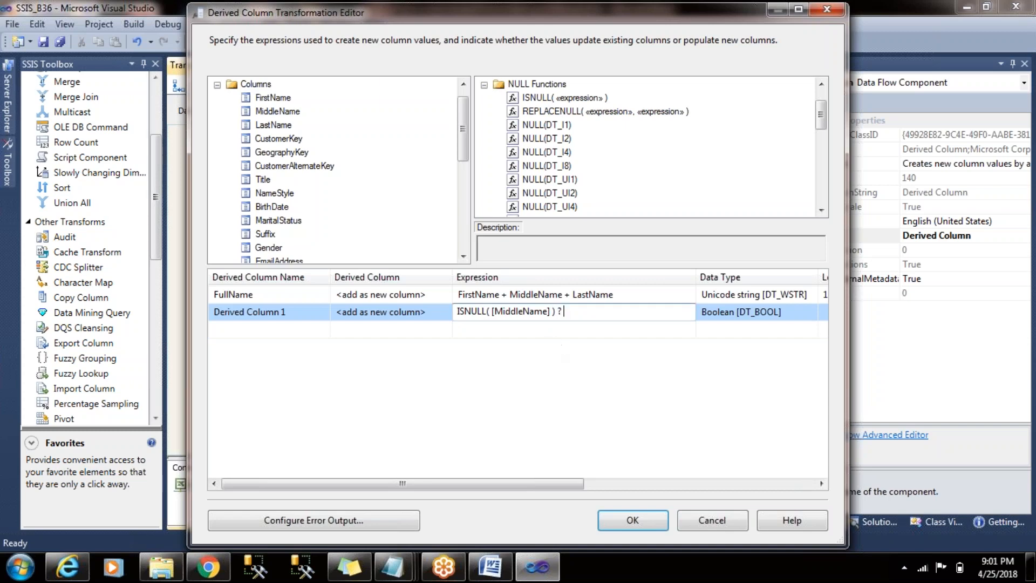
pyautogui.write(' "  " :')
pyautogui.moveTo(277, 110); pyautogui.dragTo(602, 311)
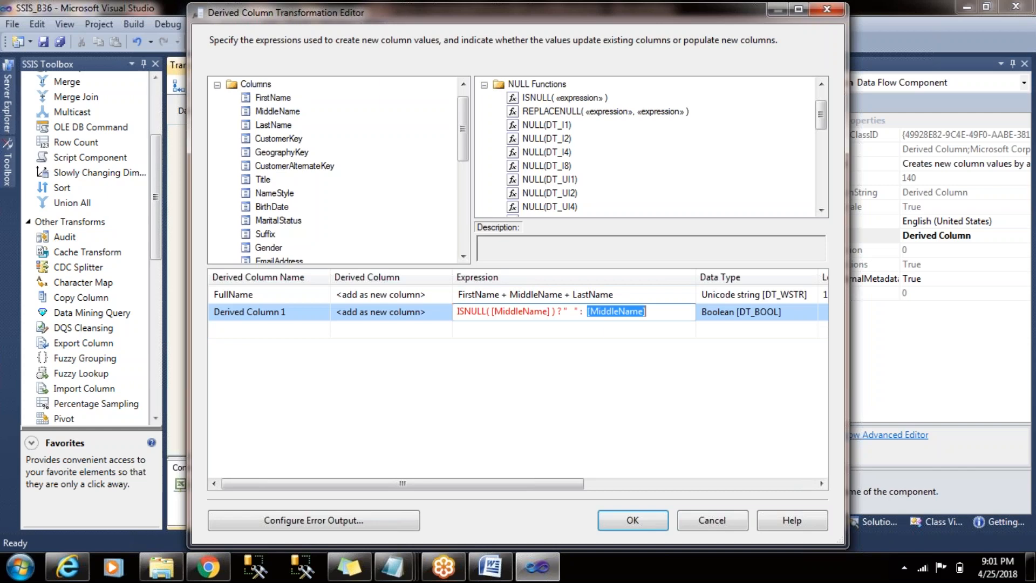
pyautogui.click(603, 329)
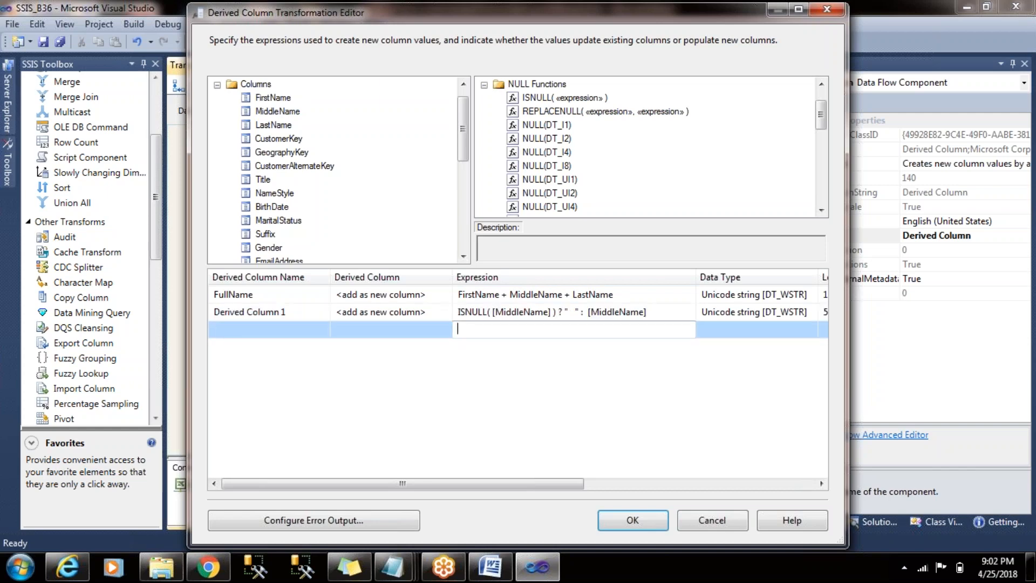
pyautogui.click(567, 312)
pyautogui.moveTo(559, 312); pyautogui.dragTo(457, 303)
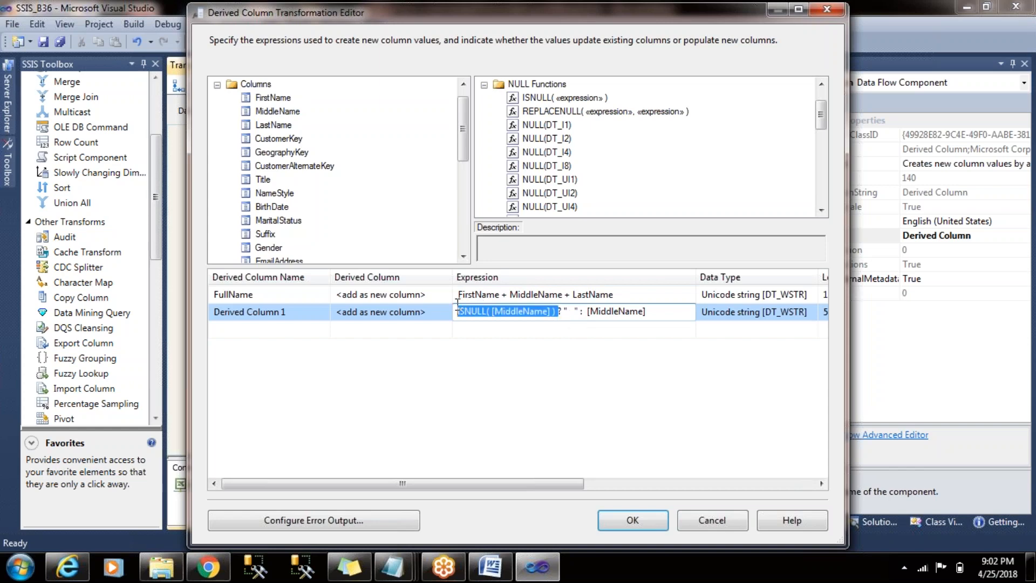
# - Add another derived column with the expression [Gender]=="M" ? Male : Female
pyautogui.click(532, 331)
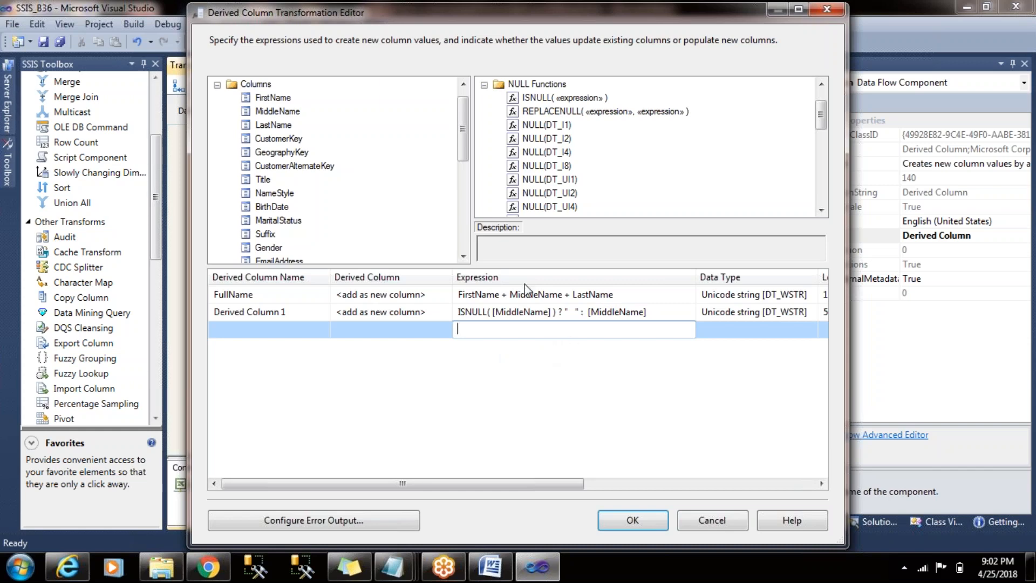
pyautogui.moveTo(465, 125); pyautogui.dragTo(465, 128)
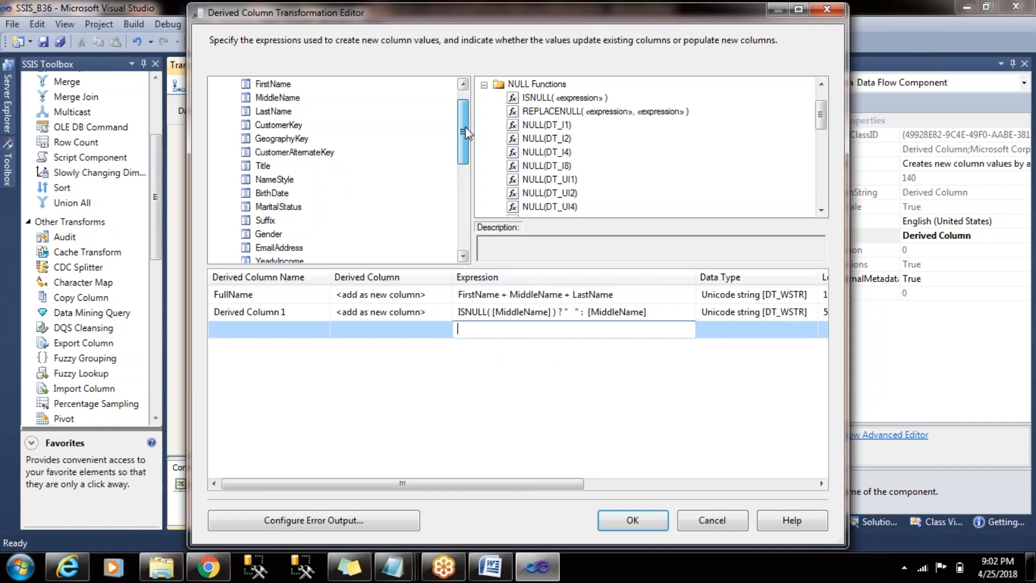
pyautogui.moveTo(295, 96); pyautogui.dragTo(501, 328)
pyautogui.write('=="')
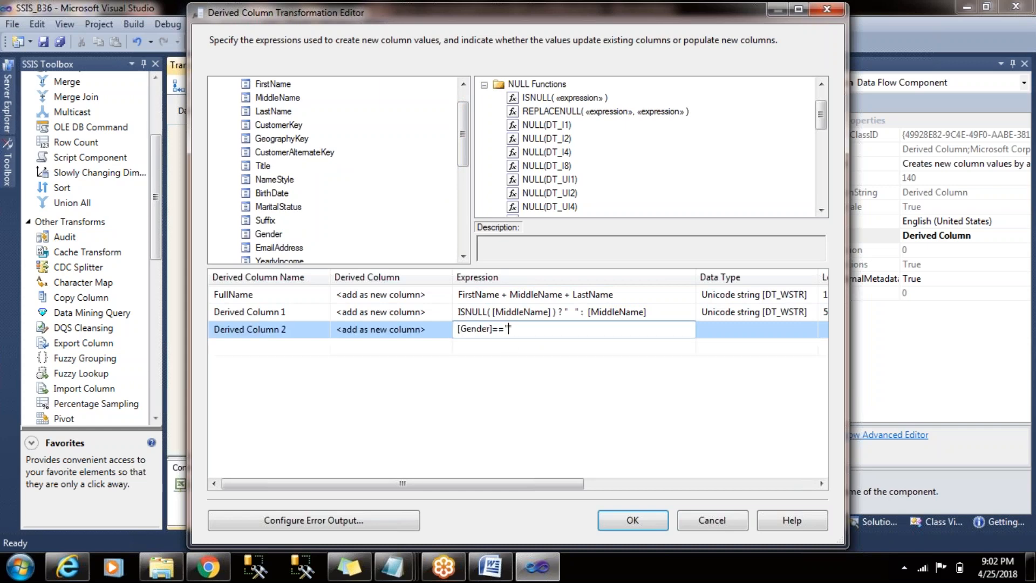
pyautogui.write('M" ? Male : Female')
pyautogui.click(591, 351)
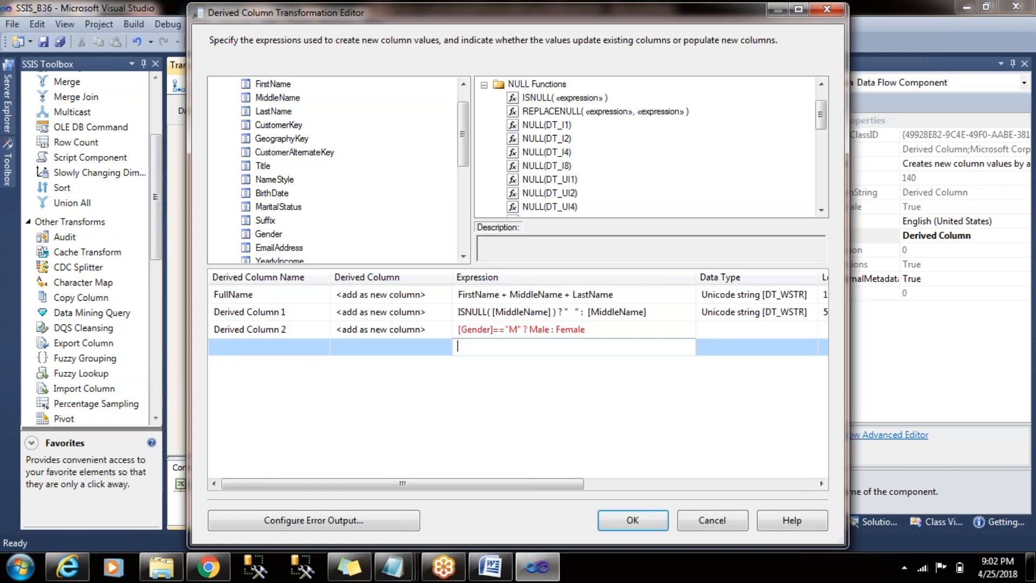
# - Enclose Male and Female in double quotes in the Gender expression
pyautogui.click(612, 330)
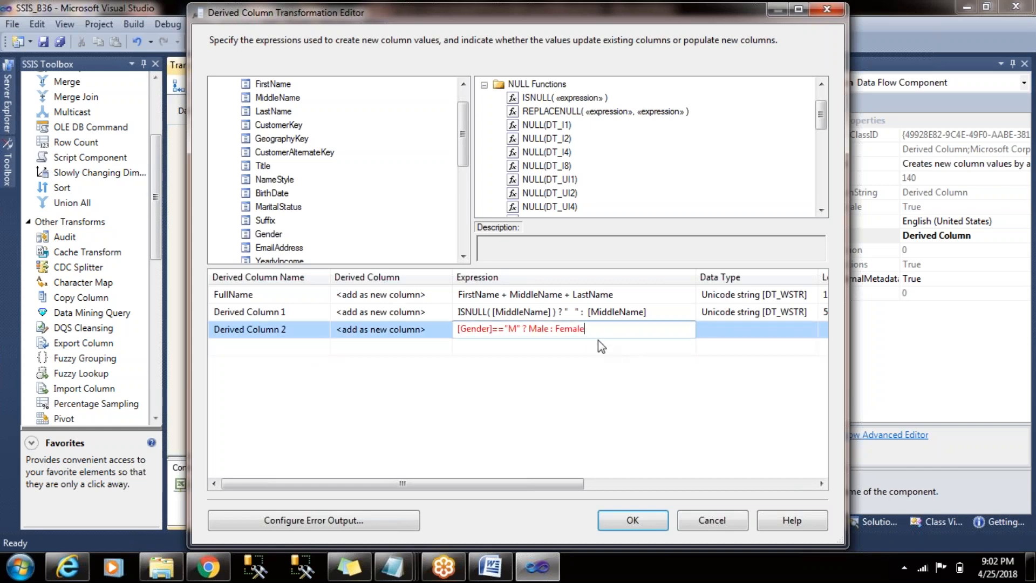
pyautogui.write('"')
pyautogui.press('Left')
pyautogui.press('Left')
pyautogui.press('Left')
pyautogui.press('Left')
pyautogui.press('Left')
pyautogui.press('Left')
pyautogui.write('"')
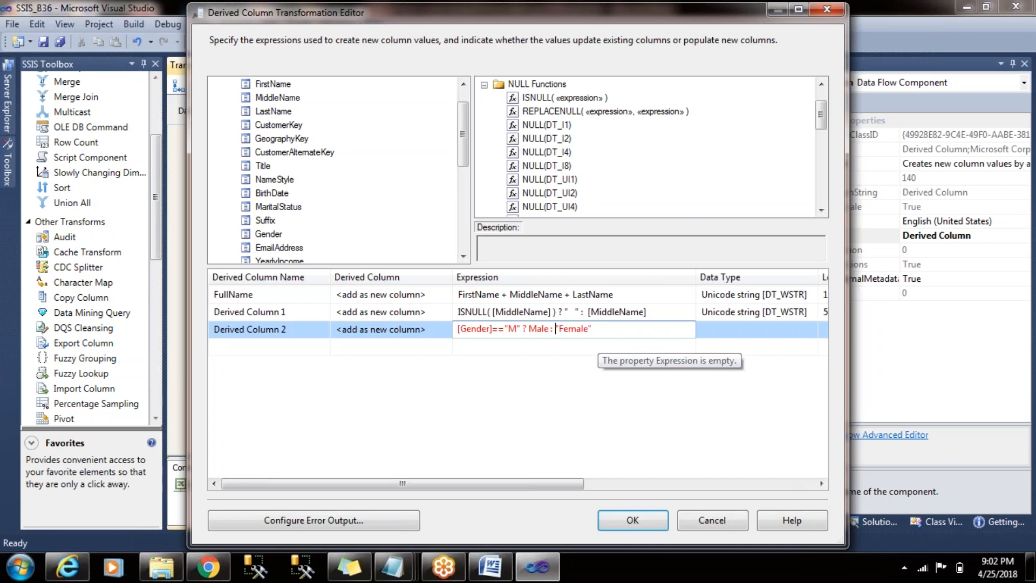
pyautogui.press('Left')
pyautogui.press('Left')
pyautogui.press('Left')
pyautogui.press('Left')
pyautogui.write('"')
pyautogui.press('Left')
pyautogui.press('Left')
pyautogui.press('Left')
pyautogui.press('Left')
pyautogui.press('Left')
pyautogui.write('"')
pyautogui.click(652, 348)
pyautogui.click(579, 332)
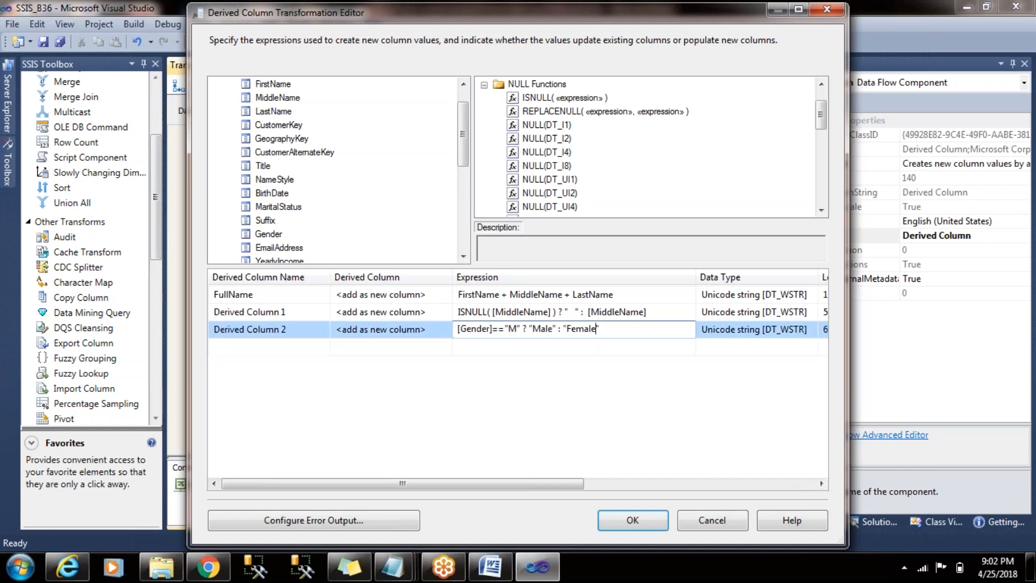
# - Start a new derived column expression with the condition [TotalChildren]==1
pyautogui.moveTo(467, 133); pyautogui.dragTo(467, 166)
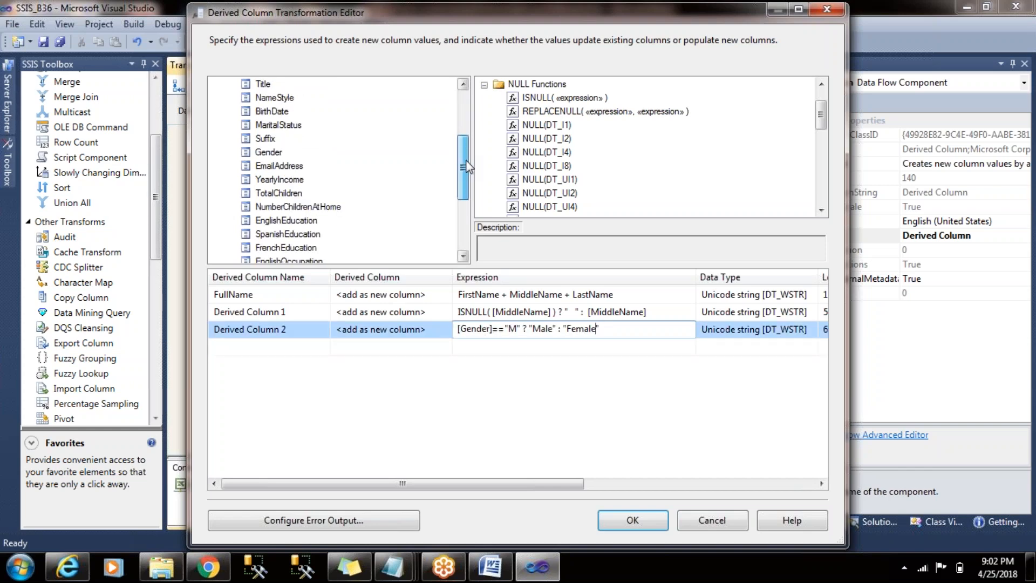
pyautogui.click(326, 207)
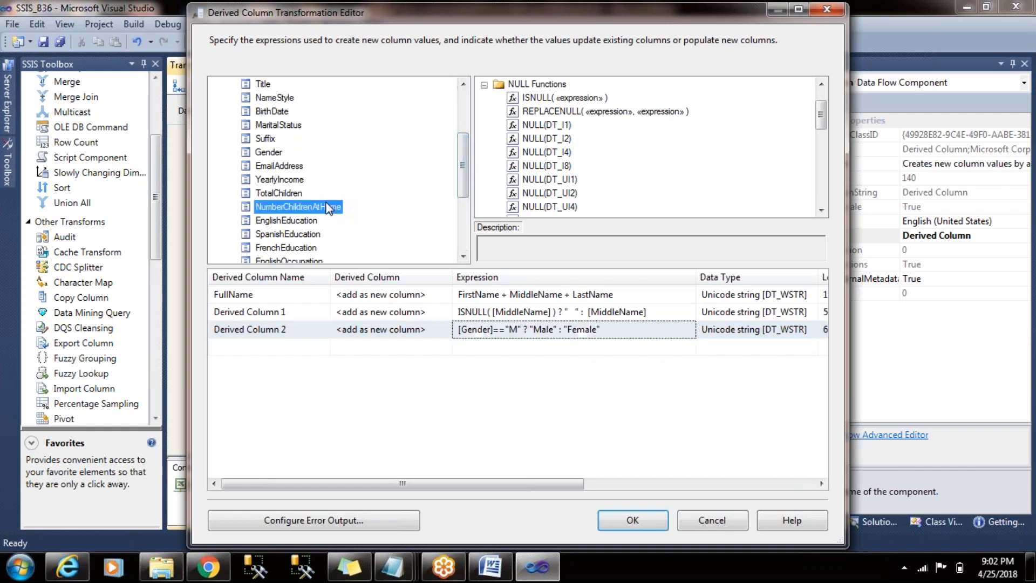
pyautogui.click(287, 194)
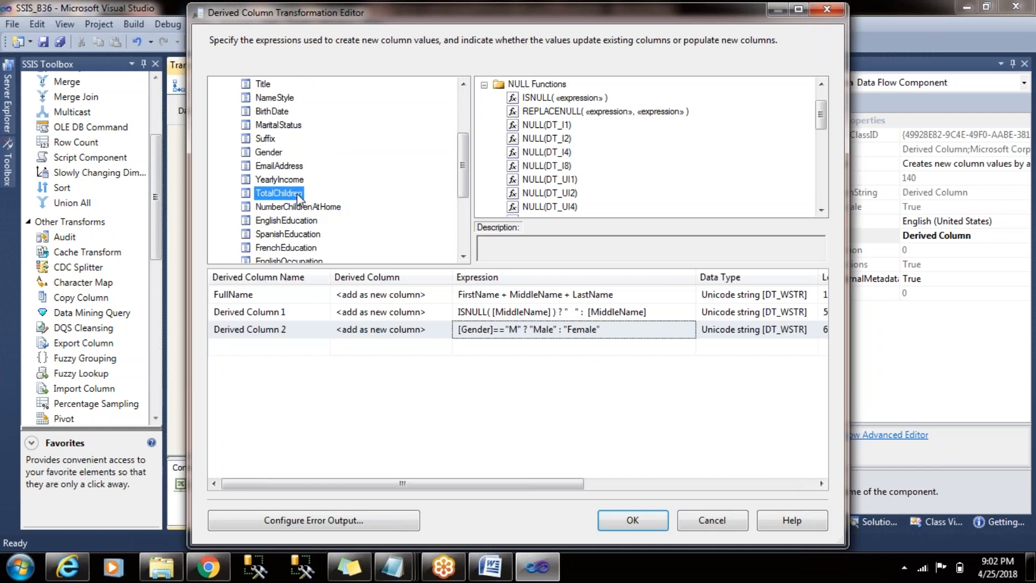
pyautogui.click(458, 347)
pyautogui.moveTo(287, 194); pyautogui.dragTo(495, 345)
pyautogui.click(521, 346)
pyautogui.write('==1')
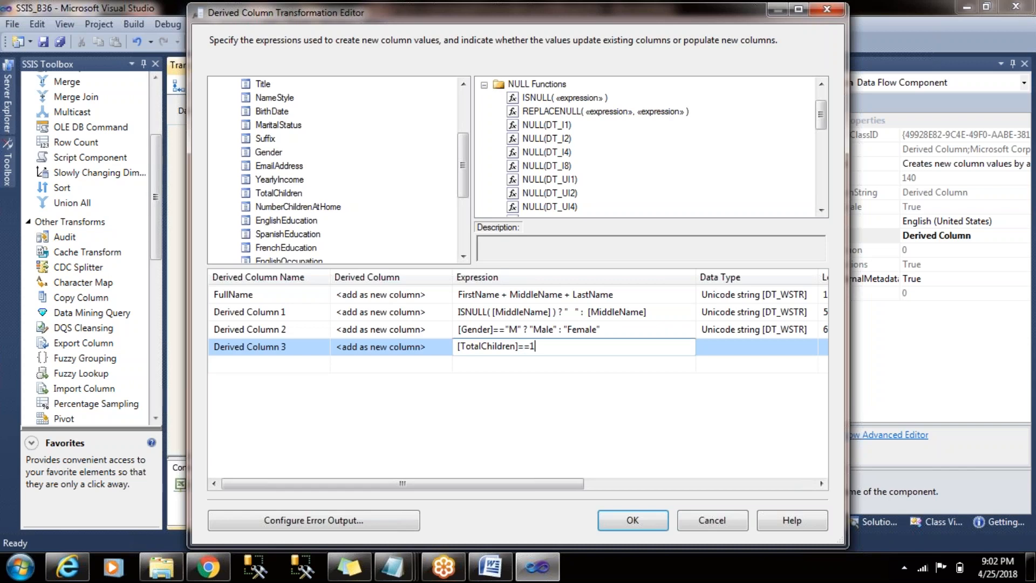
pyautogui.write('?""')
# - Append ?" One Child" : to the TotalChildren expression as the result of its first condition
pyautogui.rightClick(575, 348)
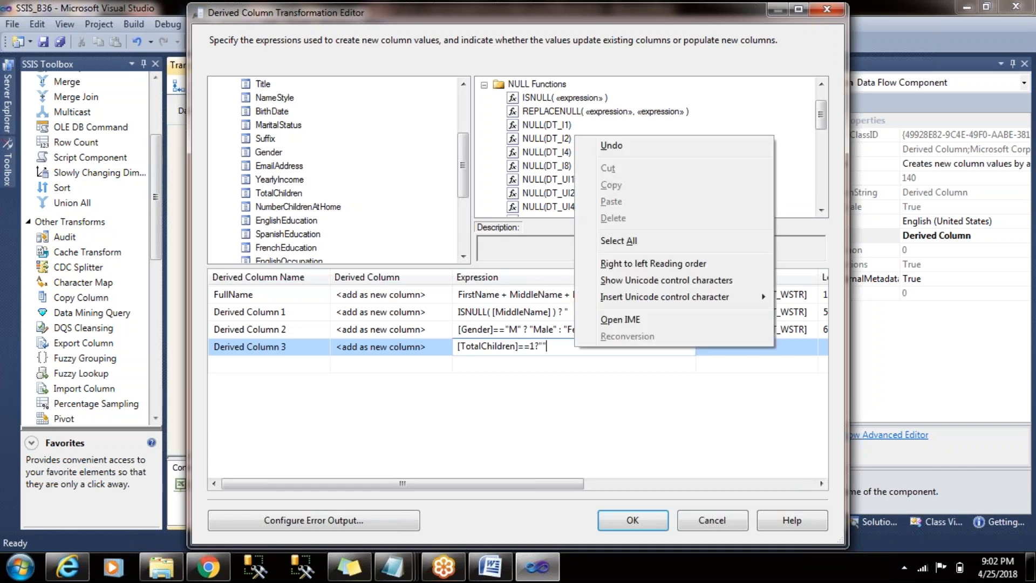
pyautogui.click(553, 346)
pyautogui.write('One C')
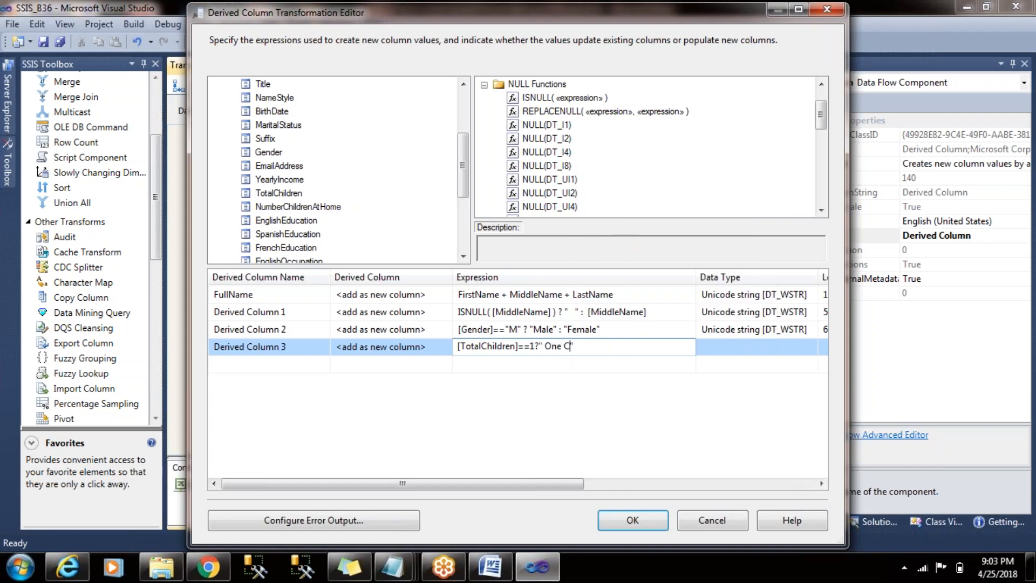
pyautogui.write('hild" :')
# - Append the second condition [TotalChildren]==2 ? "Two Childrens" by reusing a copy of the first condition
pyautogui.moveTo(536, 347); pyautogui.dragTo(457, 347)
pyautogui.hotkey('ctrl', 'c')
pyautogui.click(605, 345)
pyautogui.hotkey('ctrl', 'v')
pyautogui.press('BackSpace')
pyautogui.write('2 ?')
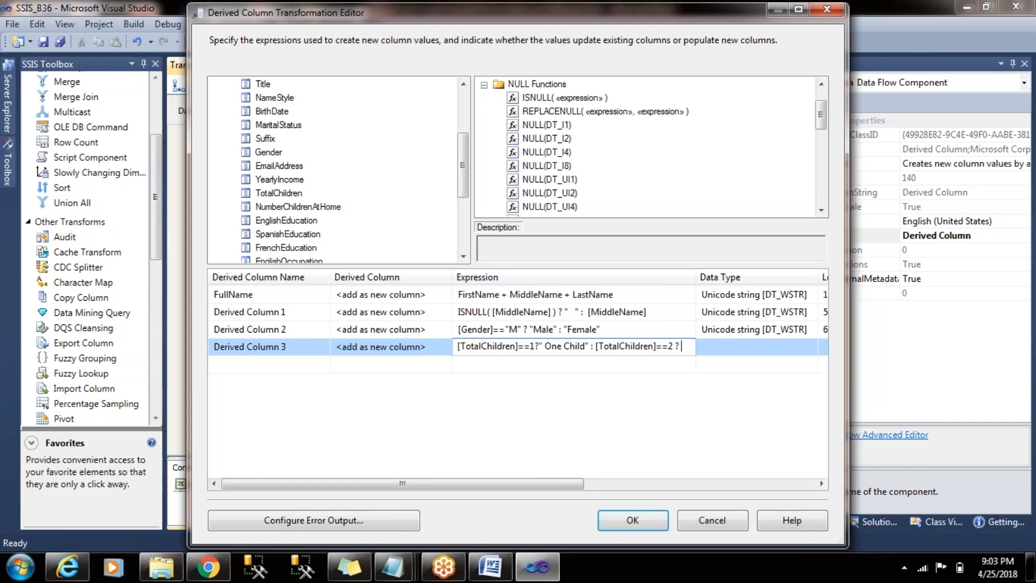
pyautogui.write(' ""Two Childrens')
pyautogui.press('Right')
# - Append ? [TotalChildren]==3 ? "3 Childrens" to the TotalChildren expression
pyautogui.write('?')
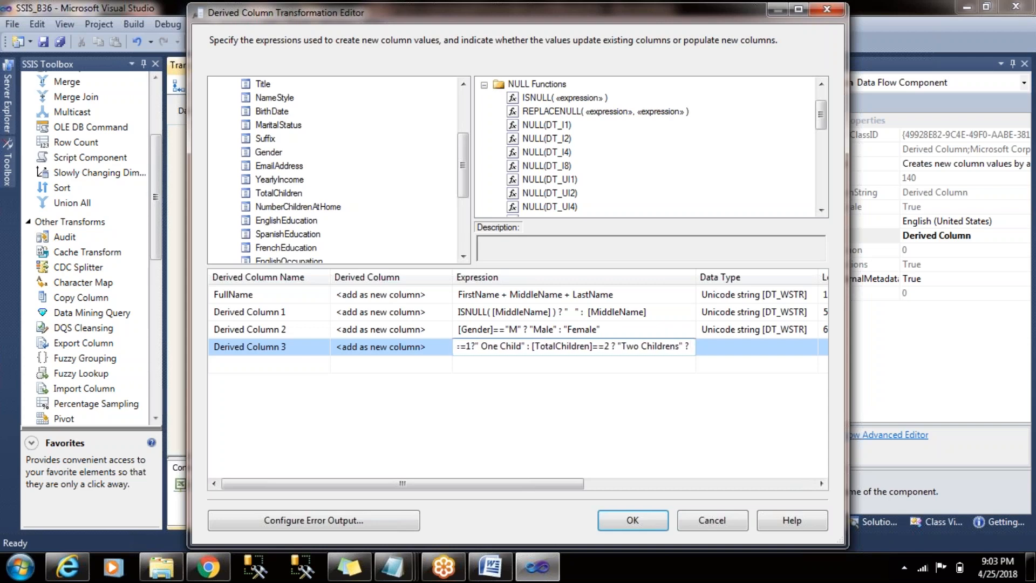
pyautogui.write(' [TotalChildren]==')
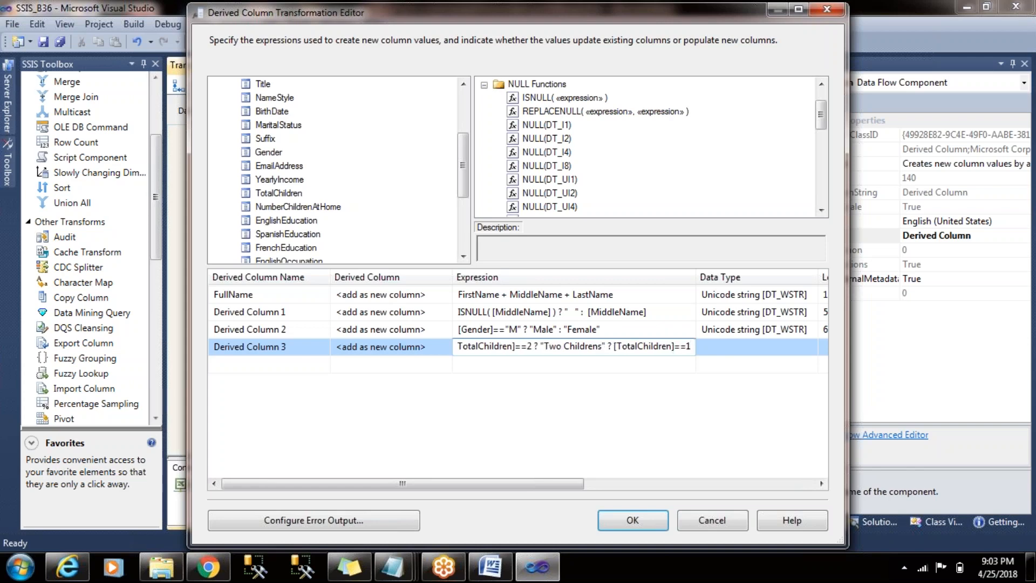
pyautogui.write('3 ?')
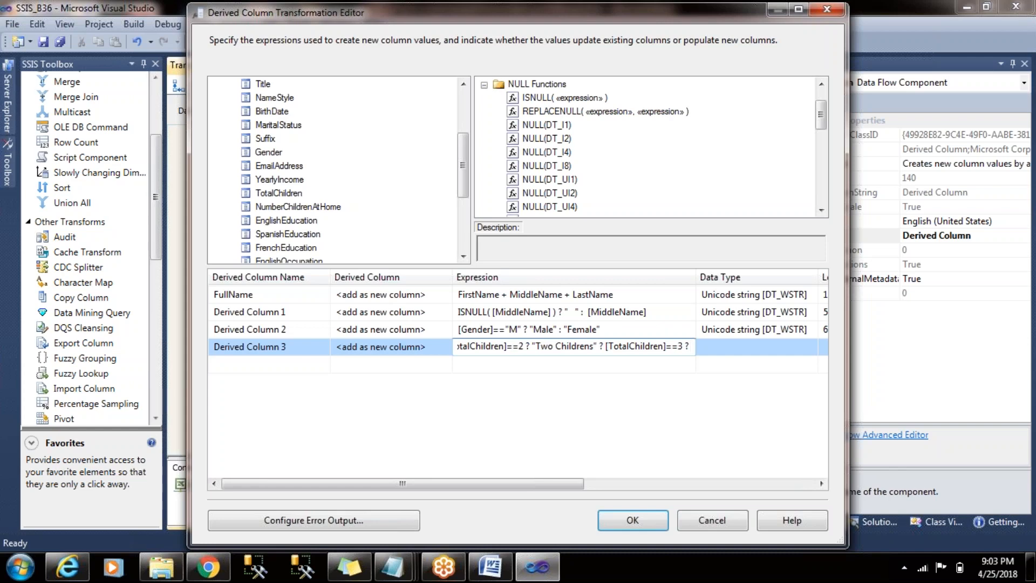
pyautogui.write(' "3 " ')
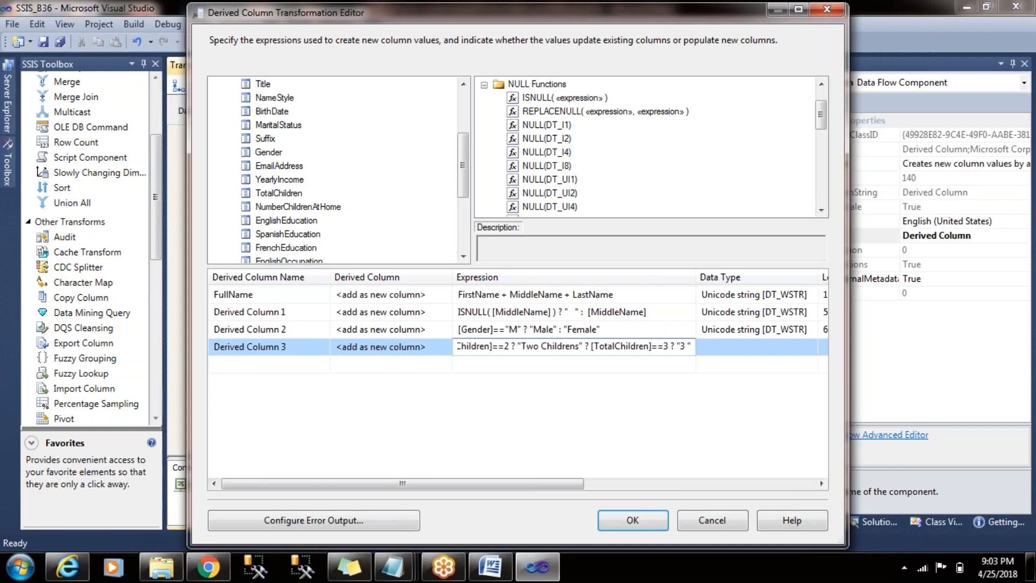
pyautogui.write('Child')
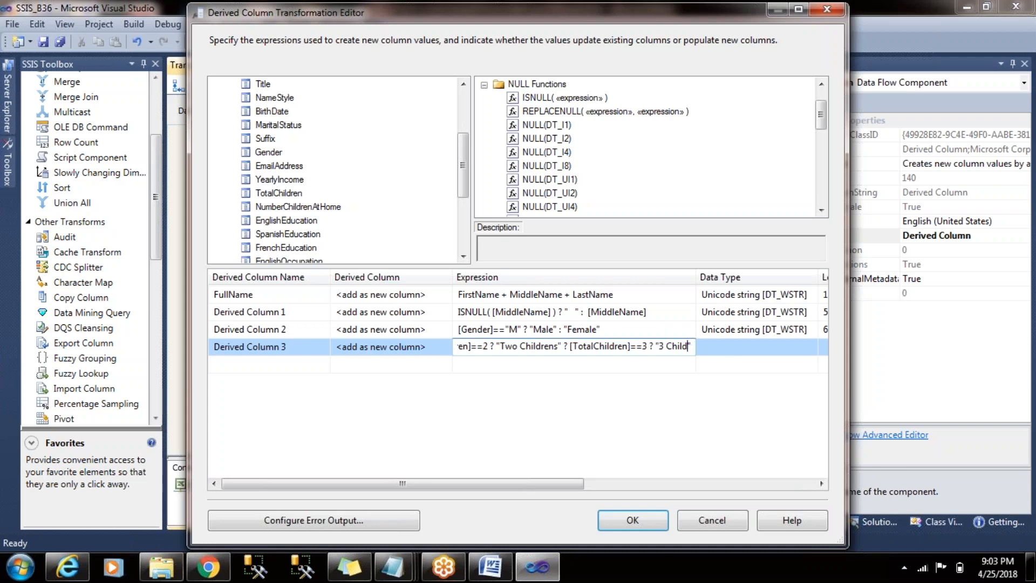
pyautogui.write('rens')
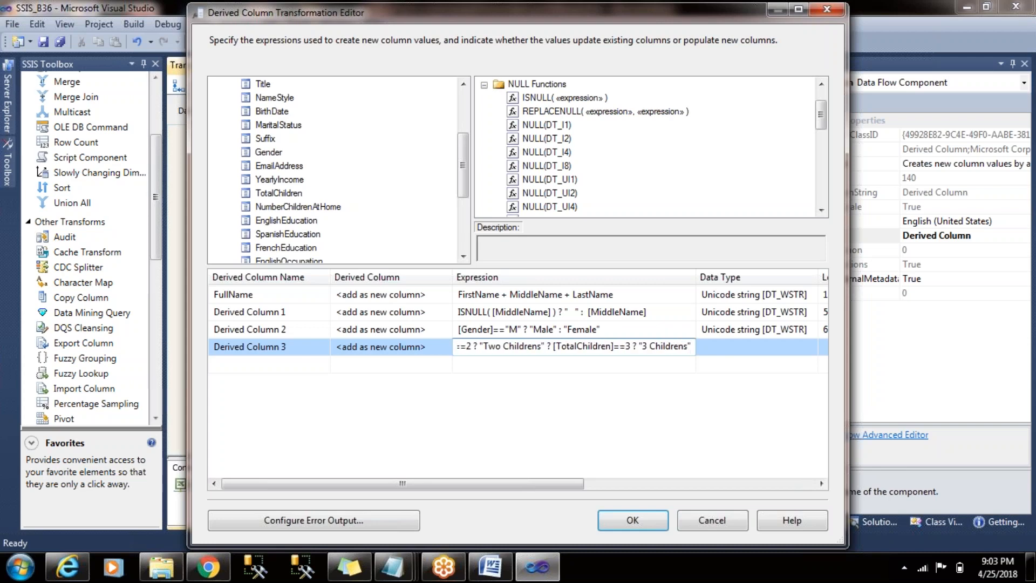
pyautogui.write(' : ""Count ')
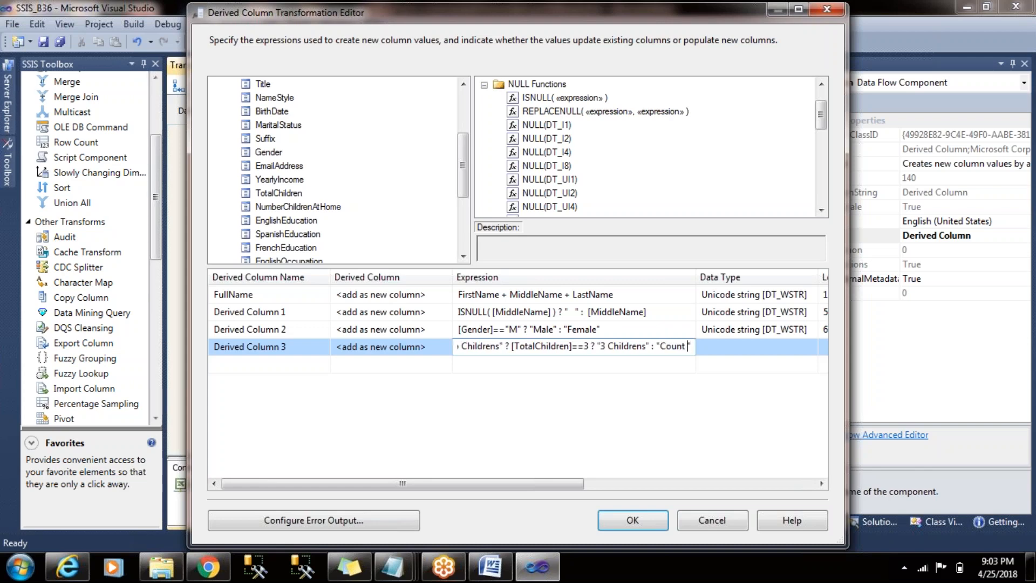
pyautogui.write('It your se')
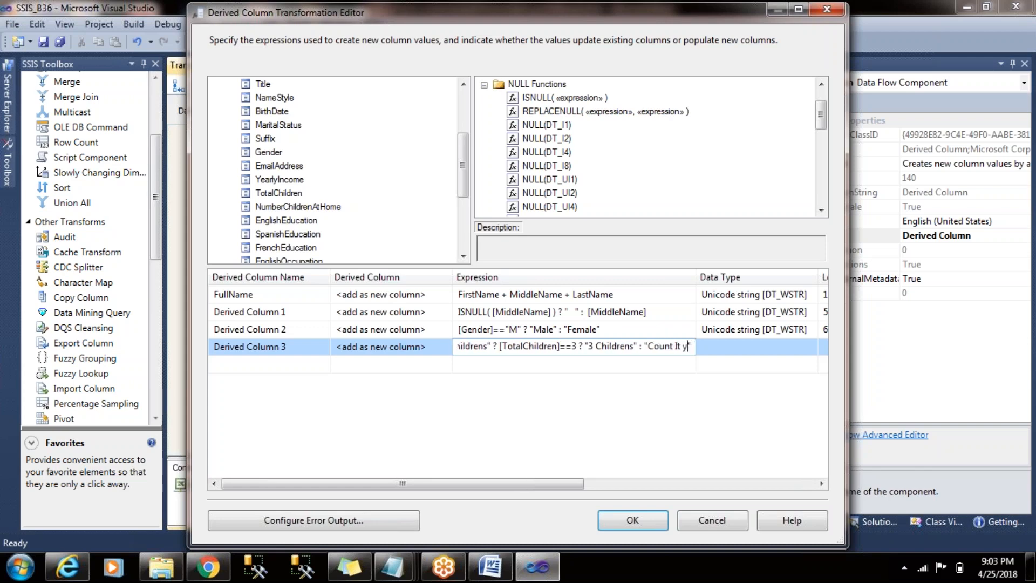
pyautogui.write('f')
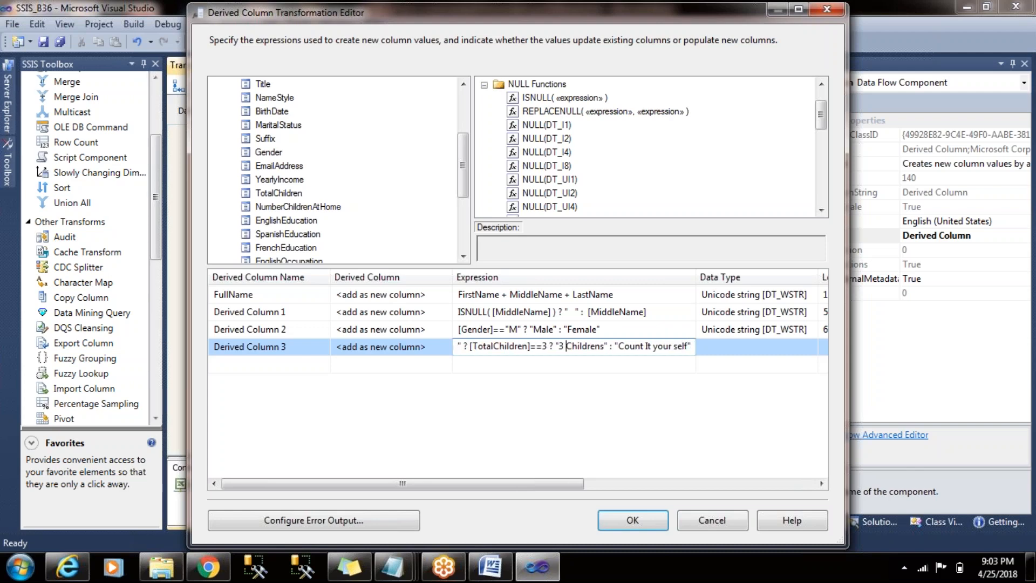
# - Go back over the TotalChildren expression to its beginning and commit it for validation
pyautogui.press('Left')
pyautogui.press('Left')
pyautogui.press('Left')
pyautogui.press('Left')
pyautogui.press('Left')
pyautogui.press('Left')
pyautogui.press('Left')
pyautogui.press('Left')
pyautogui.press('Left')
pyautogui.press('Left')
pyautogui.press('Left')
pyautogui.press('Left')
pyautogui.press('Left')
pyautogui.press('Left')
pyautogui.press('Left')
pyautogui.press('Left')
pyautogui.press('Left')
pyautogui.press('Left')
pyautogui.press('Left')
pyautogui.press('Left')
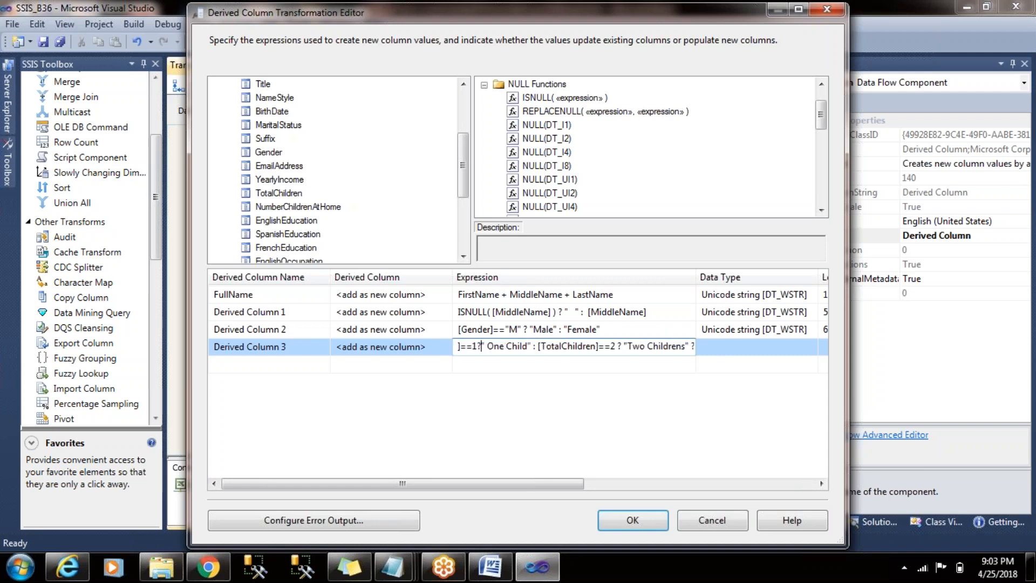
pyautogui.press('Left')
pyautogui.press('Left')
pyautogui.press('Left')
pyautogui.click(660, 363)
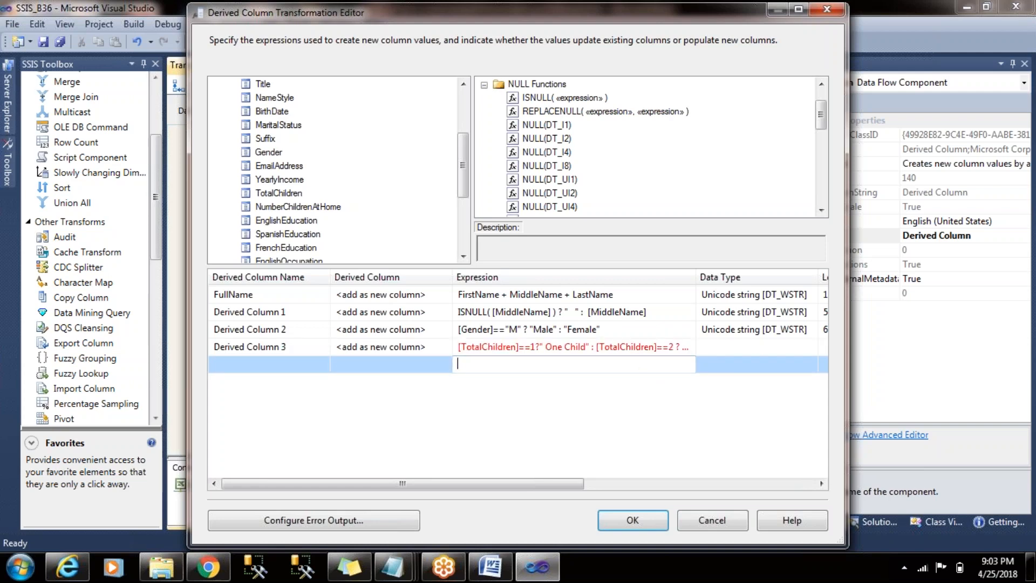
# - Examine the conditions and separators throughout the TotalChildren expression for the syntax error
pyautogui.click(570, 346)
pyautogui.press('Left')
pyautogui.press('Left')
pyautogui.press('Left')
pyautogui.press('Left')
pyautogui.press('Left')
pyautogui.press('Left')
pyautogui.press('Left')
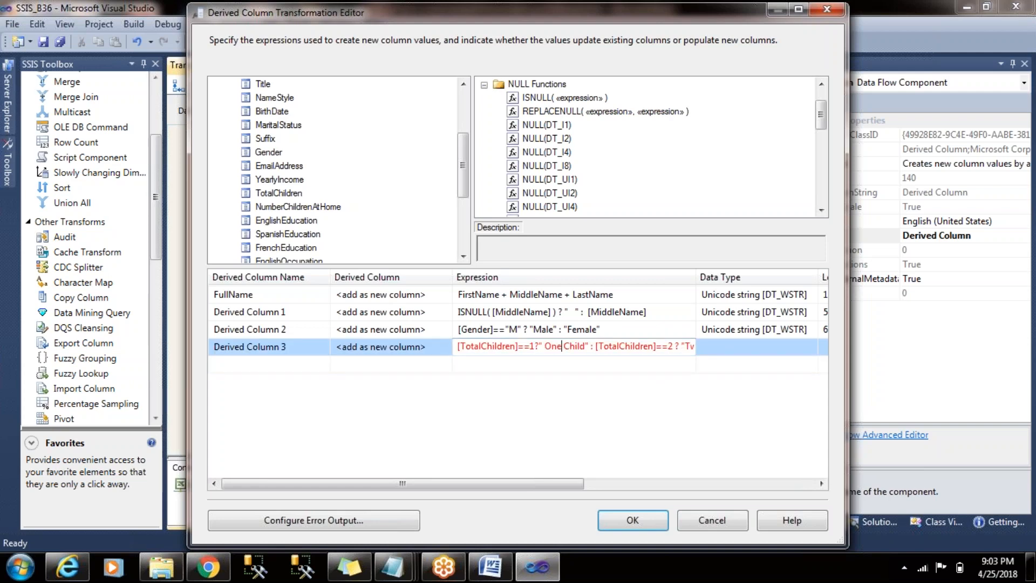
pyautogui.press('Right')
pyautogui.press('Right')
pyautogui.press('Right')
pyautogui.press('Right')
pyautogui.press('Right')
pyautogui.press('Right')
pyautogui.press('Right')
pyautogui.press('Right')
pyautogui.press('Right')
pyautogui.press('Right')
pyautogui.press('Right')
pyautogui.press('Right')
pyautogui.press('Right')
pyautogui.press('Right')
pyautogui.press('Right')
pyautogui.press('Right')
pyautogui.press('Right')
pyautogui.press('Right')
pyautogui.press('Right')
pyautogui.press('Right')
pyautogui.press('Right')
pyautogui.press('Right')
pyautogui.press('Right')
pyautogui.press('Right')
pyautogui.press('Right')
pyautogui.press('Right')
pyautogui.press('Right')
pyautogui.press('Right')
pyautogui.press('Right')
pyautogui.press('Right')
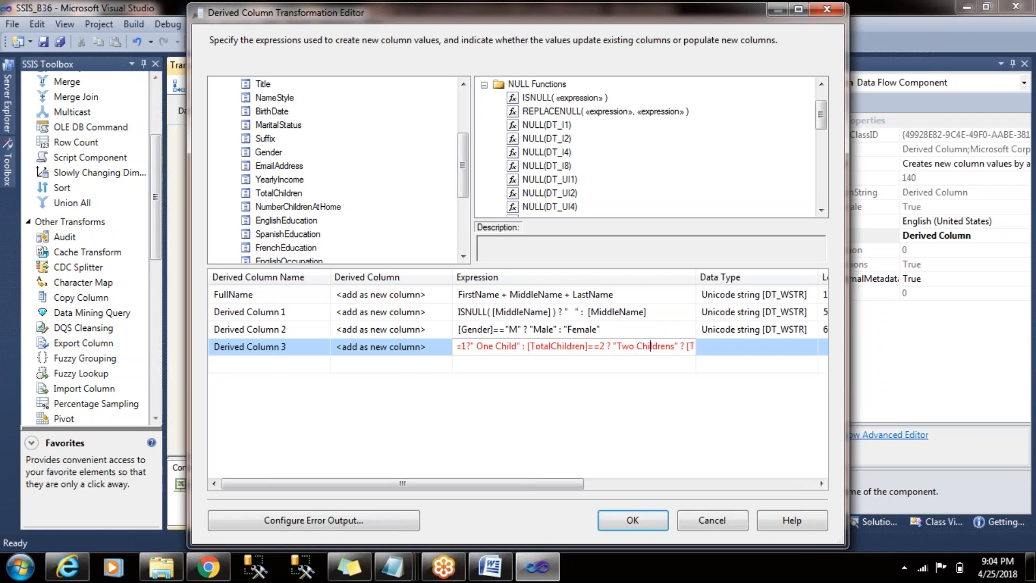
pyautogui.press('Right')
pyautogui.press('Right')
pyautogui.press('Right')
pyautogui.press('Right')
pyautogui.press('Right')
pyautogui.press('Right')
pyautogui.press('Right')
pyautogui.press('Right')
pyautogui.press('Right')
pyautogui.press('Right')
pyautogui.press('Right')
pyautogui.press('Right')
pyautogui.press('Right')
pyautogui.press('Right')
pyautogui.press('Right')
pyautogui.press('Right')
pyautogui.press('Right')
pyautogui.press('Right')
pyautogui.press('Right')
pyautogui.press('Right')
pyautogui.press('Right')
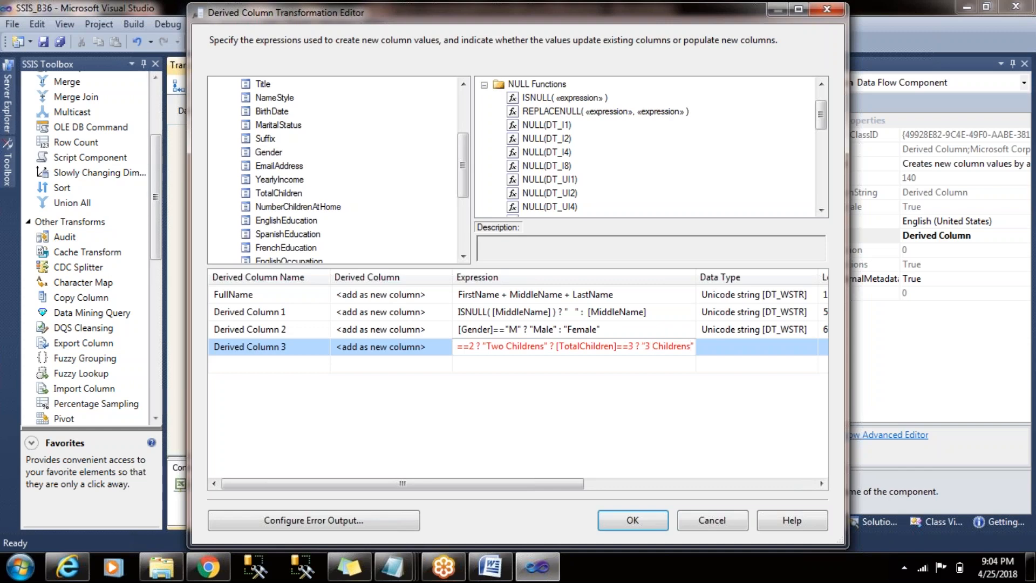
pyautogui.write(': "Count It your self"')
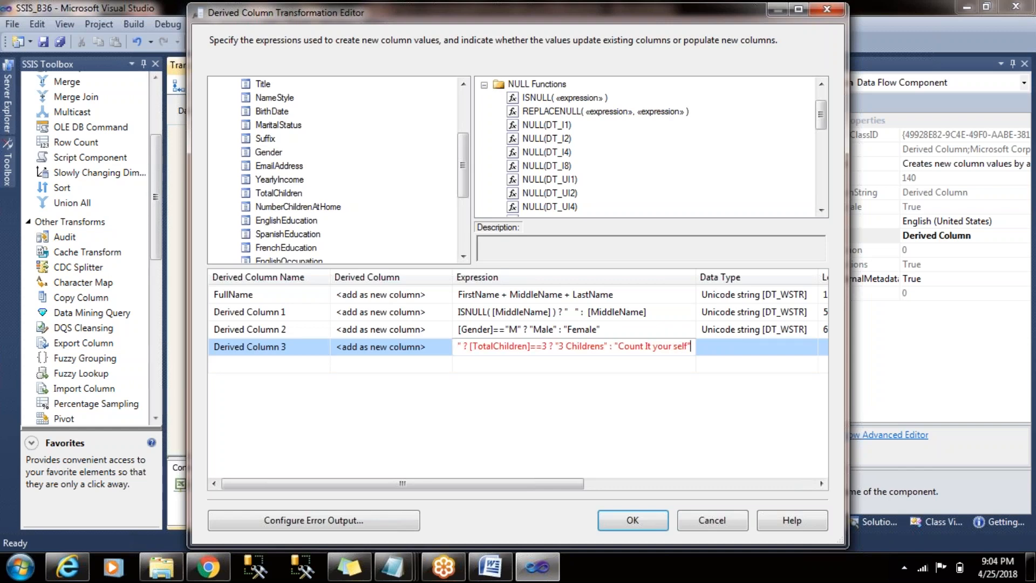
pyautogui.press('Left')
pyautogui.press('Left')
pyautogui.press('Left')
pyautogui.press('Left')
pyautogui.press('Left')
pyautogui.press('Left')
pyautogui.press('Left')
pyautogui.press('Left')
pyautogui.press('Left')
pyautogui.press('Left')
pyautogui.press('Left')
pyautogui.press('Left')
pyautogui.press('Left')
pyautogui.press('Left')
pyautogui.press('Left')
pyautogui.press('Left')
pyautogui.press('Left')
pyautogui.press('Left')
pyautogui.press('Left')
pyautogui.press('Left')
pyautogui.press('Left')
pyautogui.press('Left')
pyautogui.press('Left')
pyautogui.press('Left')
pyautogui.press('Left')
pyautogui.press('Left')
pyautogui.press('Left')
pyautogui.press('Left')
pyautogui.press('Left')
pyautogui.press('Left')
pyautogui.press('Left')
pyautogui.press('Left')
pyautogui.press('Left')
pyautogui.press('Left')
pyautogui.press('Left')
pyautogui.press('Left')
pyautogui.press('Left')
pyautogui.press('Left')
pyautogui.press('Left')
pyautogui.press('Left')
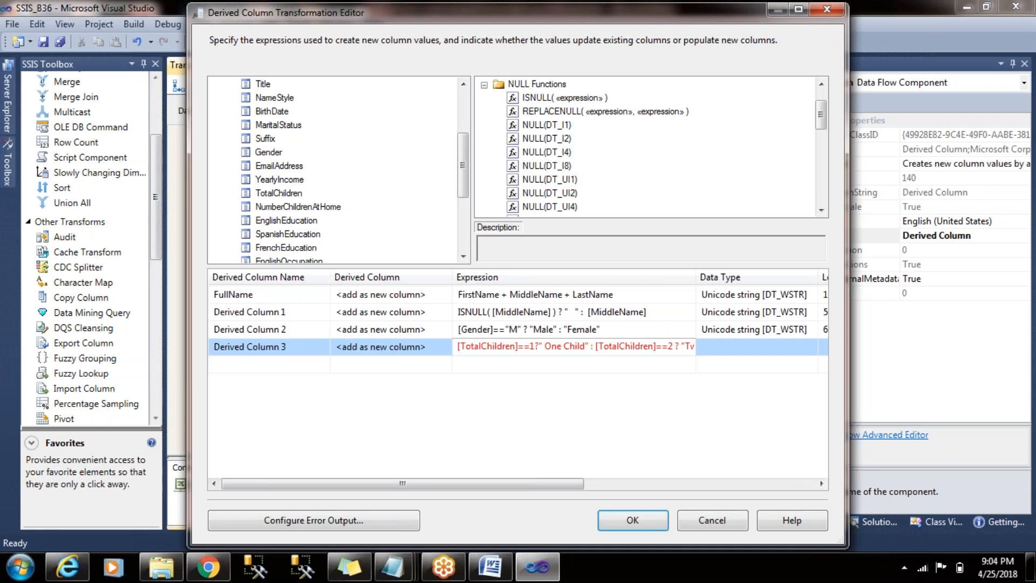
# - Replace the ? after "Two Childrens" with : in the TotalChildren expression and commit the correction
pyautogui.press('Right')
pyautogui.press('Right')
pyautogui.press('Right')
pyautogui.press('Right')
pyautogui.press('Right')
pyautogui.press('Right')
pyautogui.press('Right')
pyautogui.press('Right')
pyautogui.press('Right')
pyautogui.press('Right')
pyautogui.press('Right')
pyautogui.press('Right')
pyautogui.press('Right')
pyautogui.press('Right')
pyautogui.press('Right')
pyautogui.press('Right')
pyautogui.press('Right')
pyautogui.press('Right')
pyautogui.press('Right')
pyautogui.press('Right')
pyautogui.press('Right')
pyautogui.press('Right')
pyautogui.press('Right')
pyautogui.press('Right')
pyautogui.press('Right')
pyautogui.press('Right')
pyautogui.press('Right')
pyautogui.press('Right')
pyautogui.press('Right')
pyautogui.press('Right')
pyautogui.press('Right')
pyautogui.press('Right')
pyautogui.press('Right')
pyautogui.press('Right')
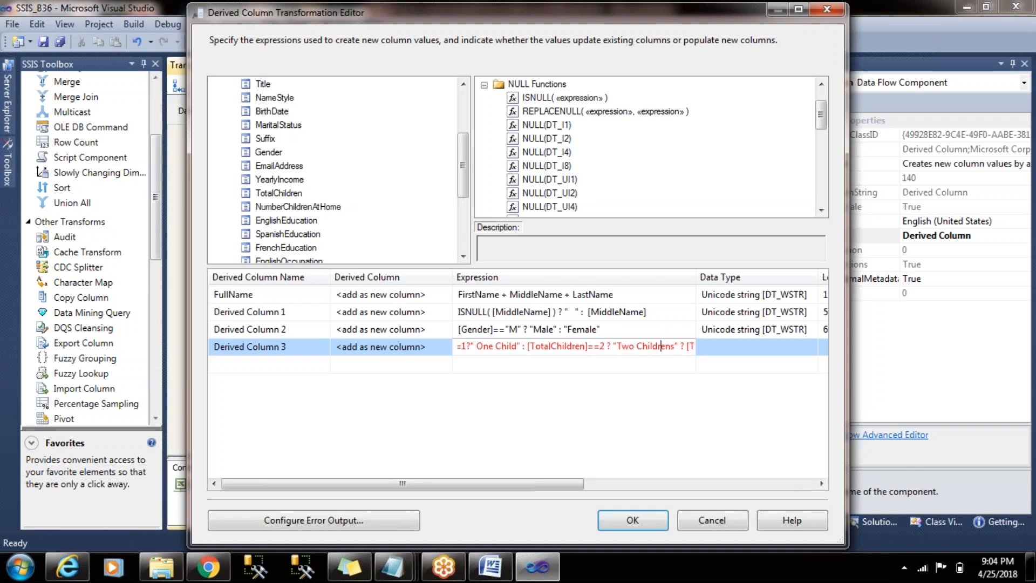
pyautogui.press('Right')
pyautogui.press('Right')
pyautogui.press('BackSpace')
pyautogui.press('BackSpace')
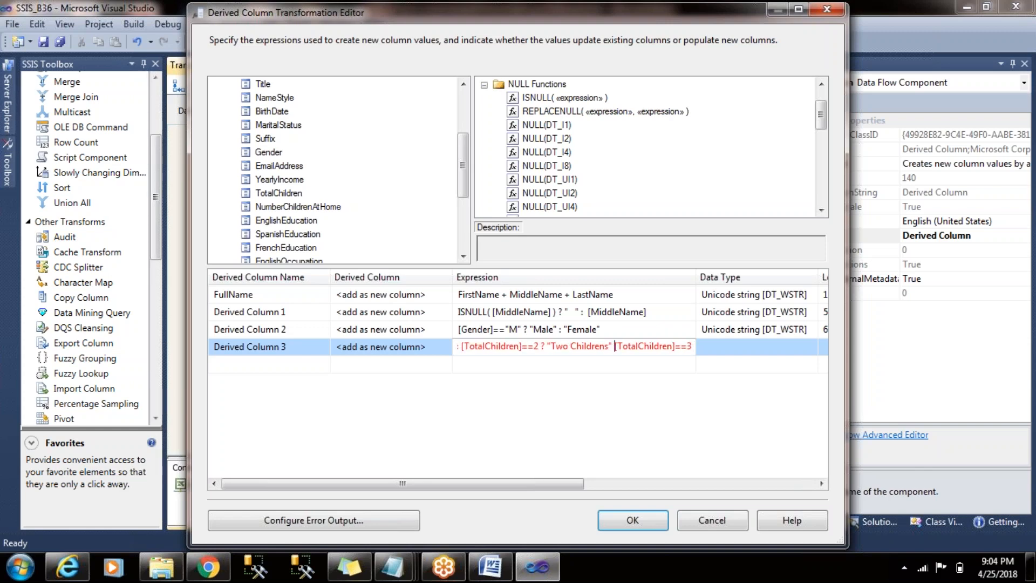
pyautogui.write(':')
pyautogui.press('Right')
pyautogui.press('Right')
pyautogui.press('Right')
pyautogui.press('Right')
pyautogui.press('Right')
pyautogui.press('Right')
pyautogui.press('Right')
pyautogui.press('Right')
pyautogui.press('Right')
pyautogui.press('Right')
pyautogui.press('Right')
pyautogui.press('Right')
pyautogui.press('Right')
pyautogui.press('Right')
pyautogui.press('Right')
pyautogui.press('Right')
pyautogui.press('Right')
pyautogui.press('Right')
pyautogui.press('Right')
pyautogui.press('Right')
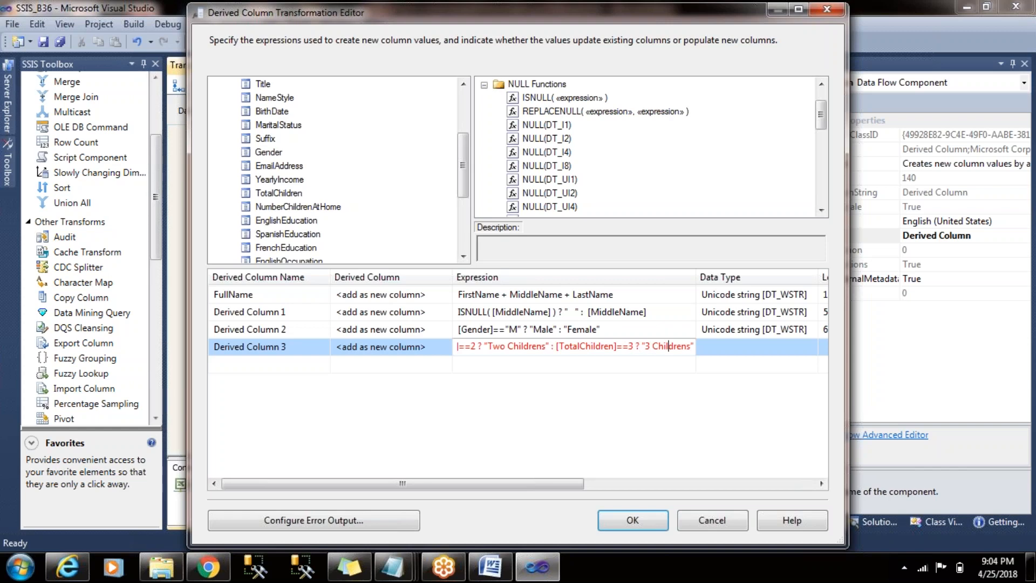
pyautogui.press('Right')
pyautogui.press('Right')
pyautogui.press('Right')
pyautogui.press('Right')
pyautogui.press('Right')
pyautogui.press('Right')
pyautogui.press('Right')
pyautogui.press('Right')
pyautogui.press('Right')
pyautogui.press('Right')
pyautogui.press('Return')
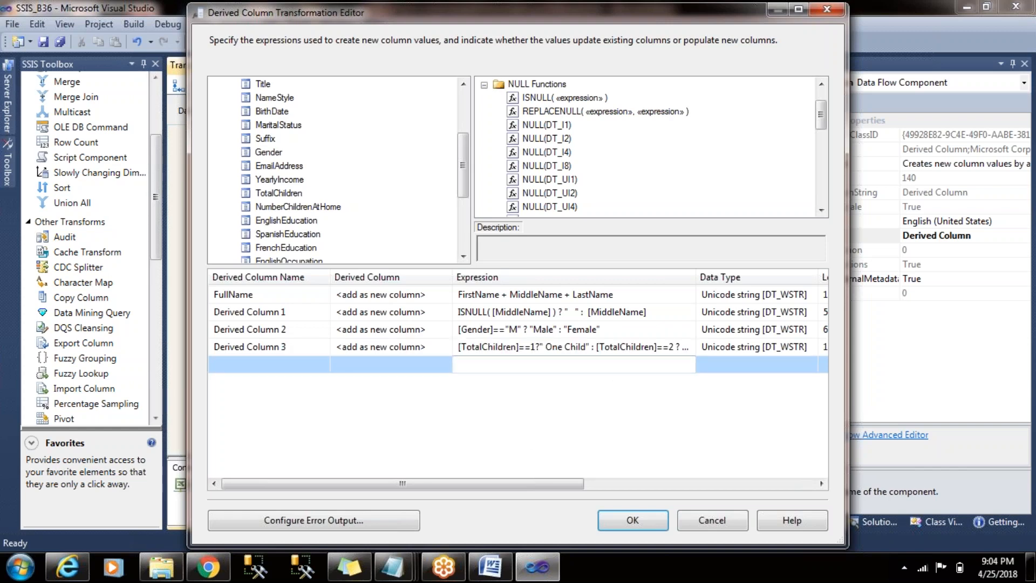
# - Rename the derived column holding the TotalChildren expression as NestedCaseChildrens
pyautogui.click(609, 346)
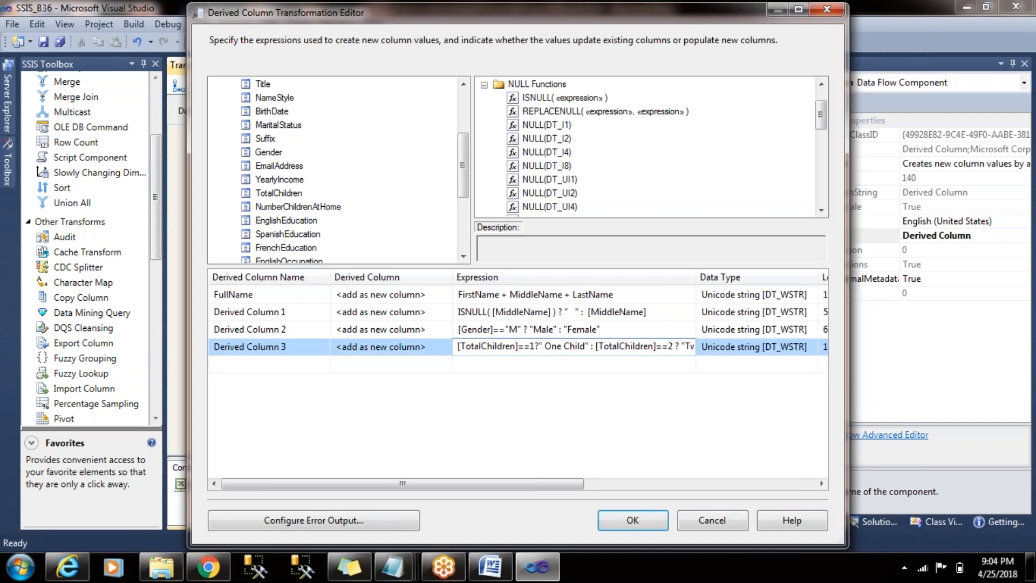
pyautogui.click(300, 346)
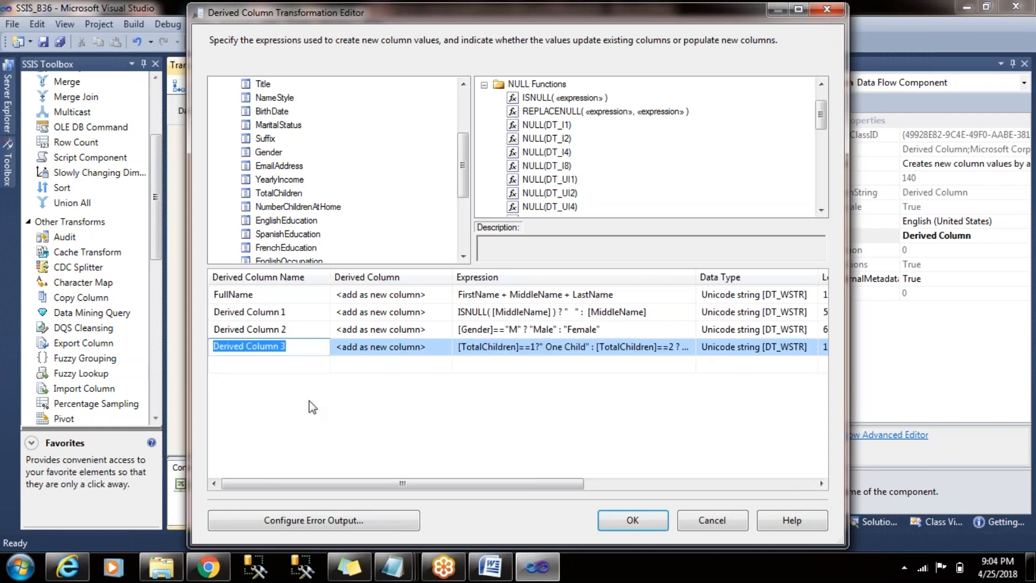
pyautogui.write('NestedCase')
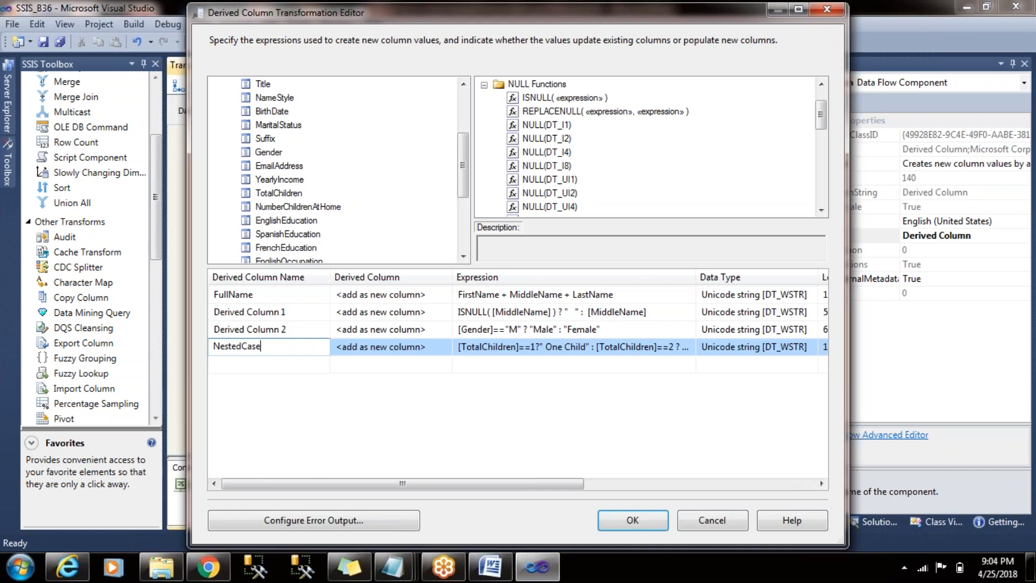
pyautogui.write('Childrens')
# - Rename the derived column holding the Male/Female expression as GenderNew
pyautogui.click(315, 332)
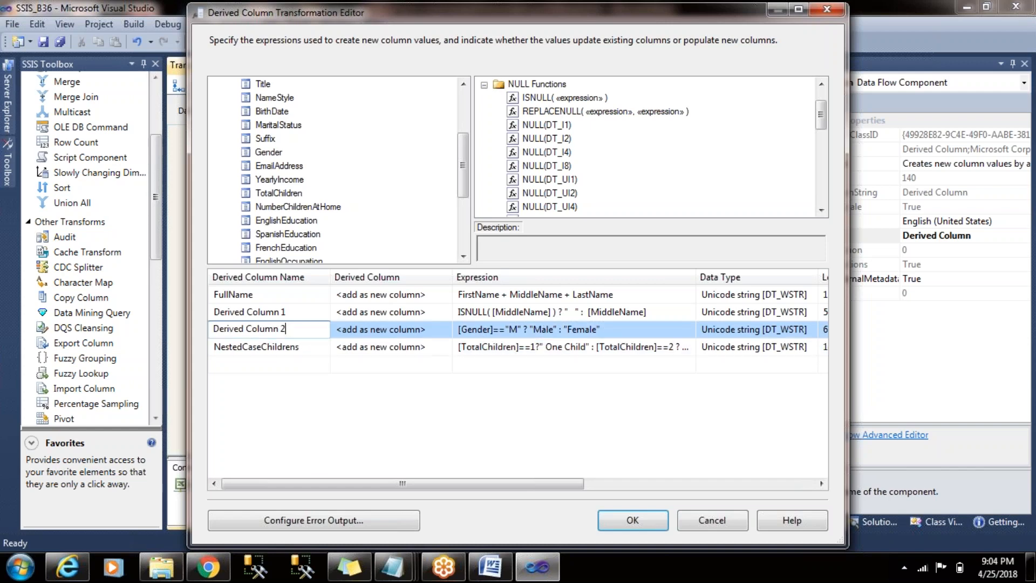
pyautogui.click(318, 330)
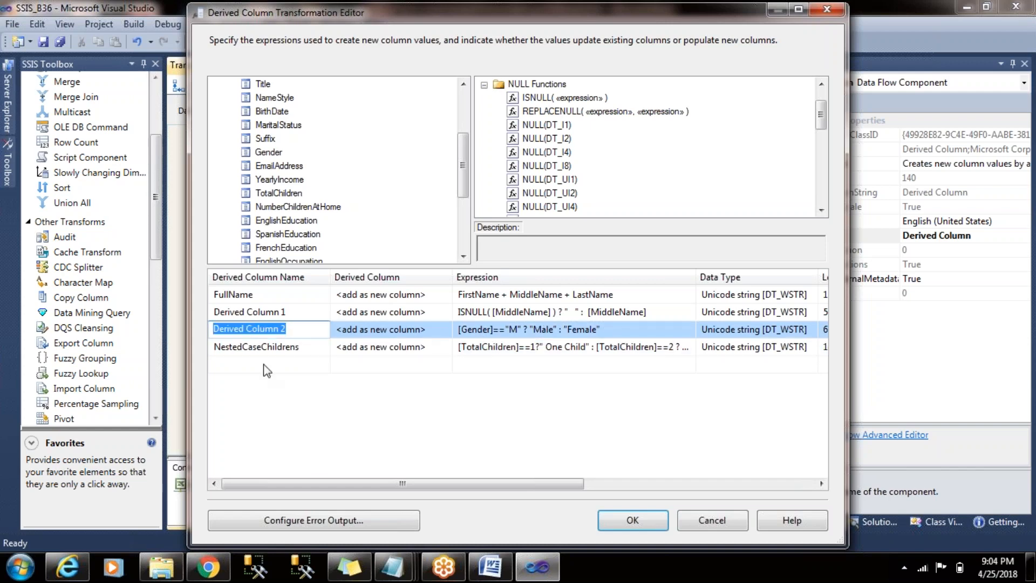
pyautogui.write('Gender')
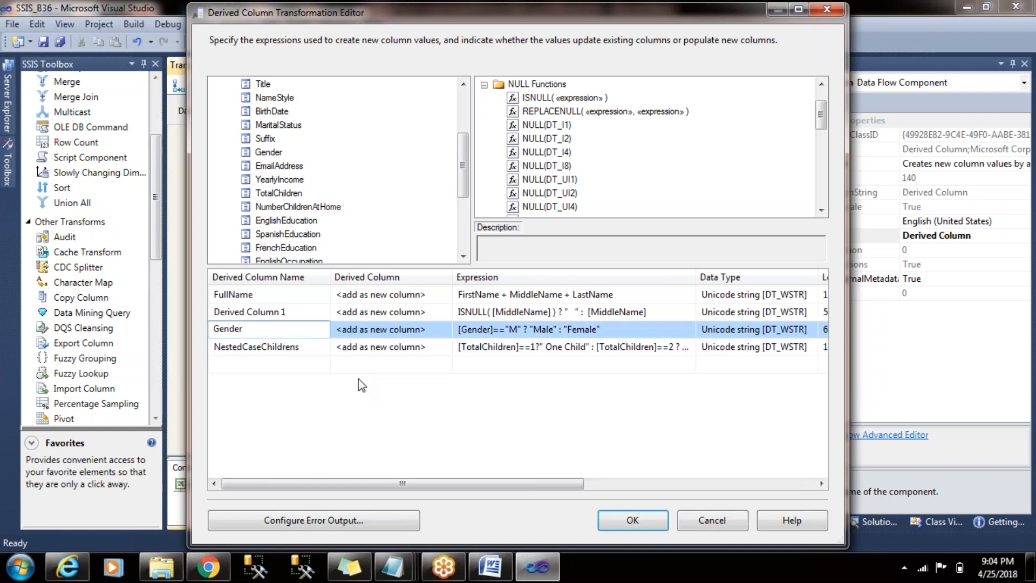
pyautogui.write('Abr')
pyautogui.write('e')
pyautogui.press('BackSpace')
pyautogui.press('BackSpace')
pyautogui.press('BackSpace')
pyautogui.press('BackSpace')
pyautogui.press('BackSpace')
pyautogui.press('BackSpace')
pyautogui.write('erNew')
# - Move the ISNULL expression out of Derived Column 1 into the FullName expression in place of MiddleName
pyautogui.click(329, 312)
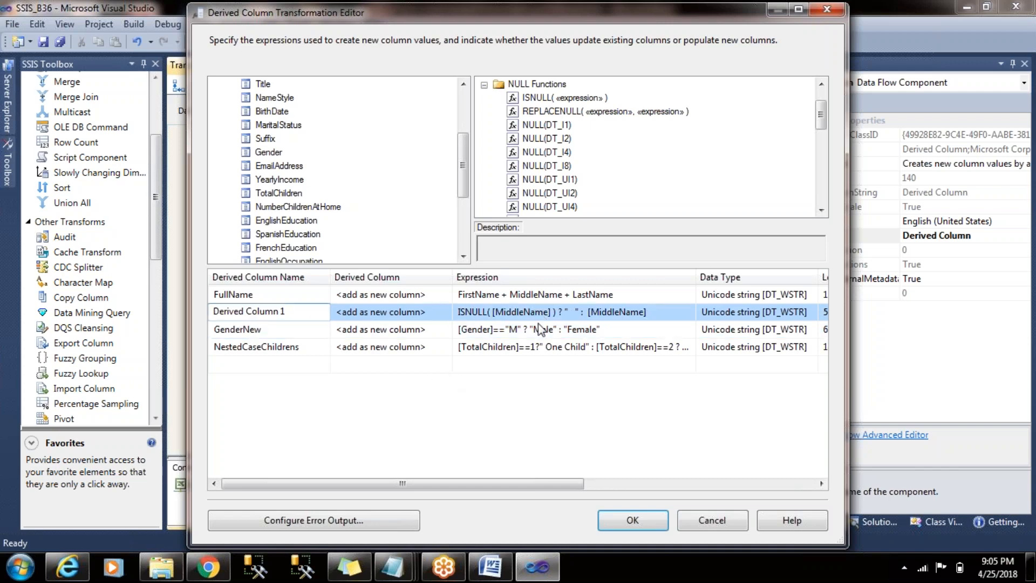
pyautogui.click(664, 312)
pyautogui.moveTo(667, 311); pyautogui.dragTo(457, 304)
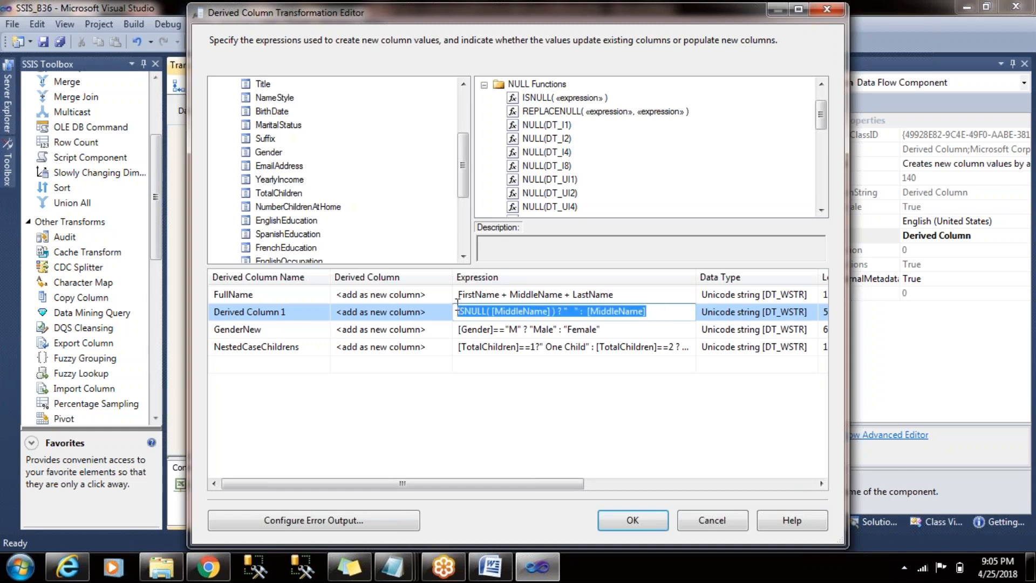
pyautogui.hotkey('ctrl', 'x')
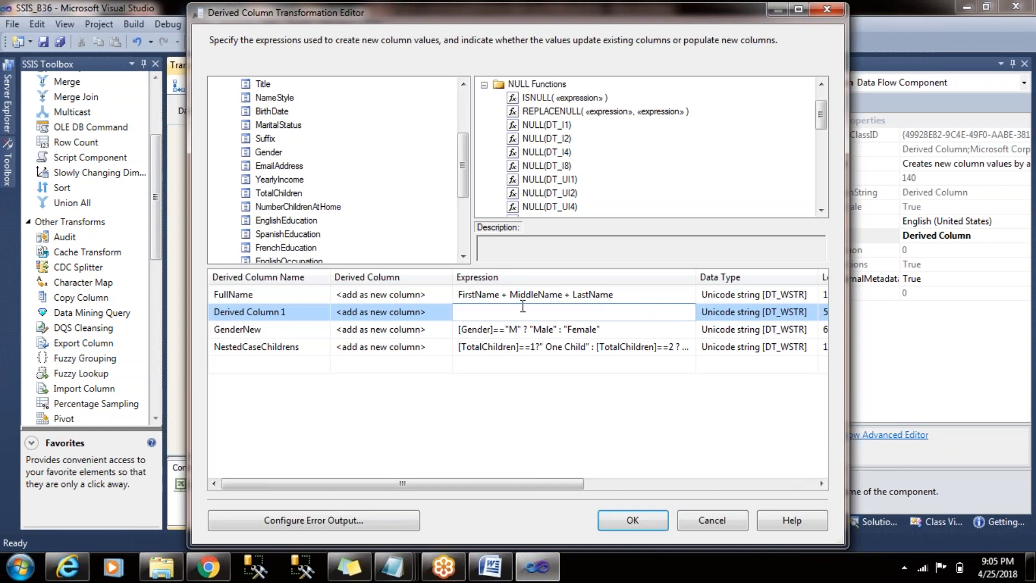
pyautogui.click(540, 294)
pyautogui.doubleClick(540, 294)
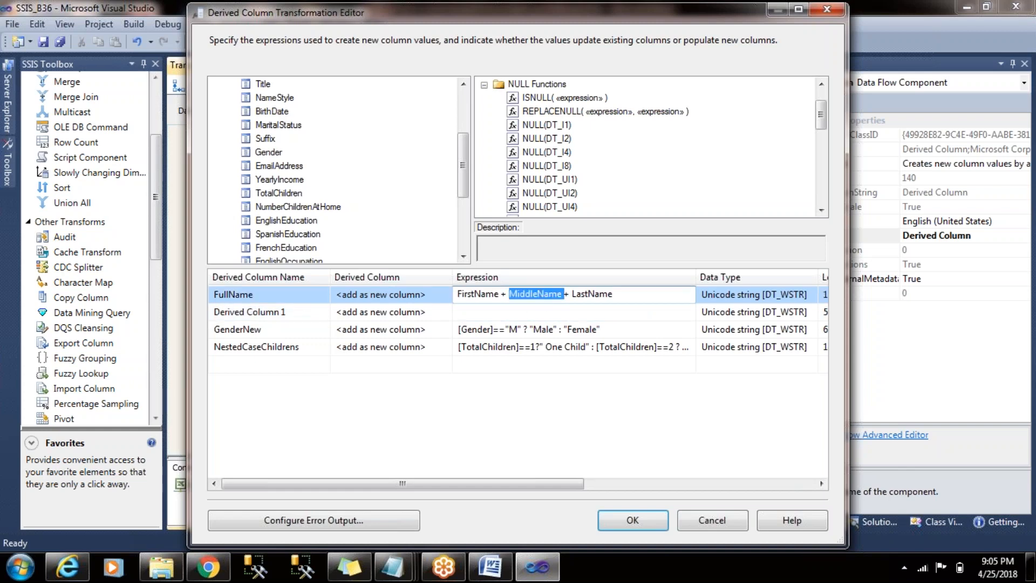
pyautogui.write('()')
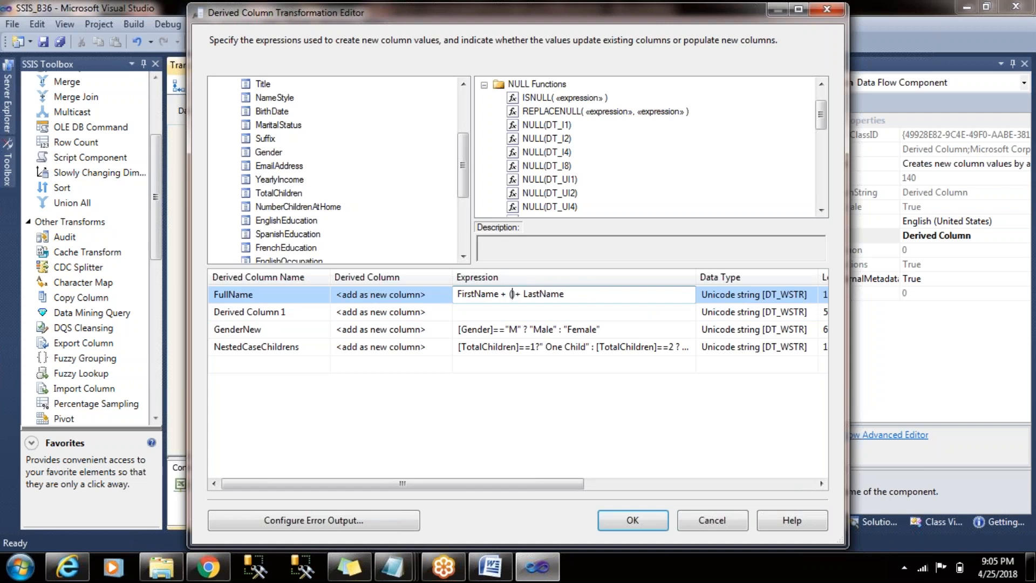
pyautogui.hotkey('ctrl', 'v')
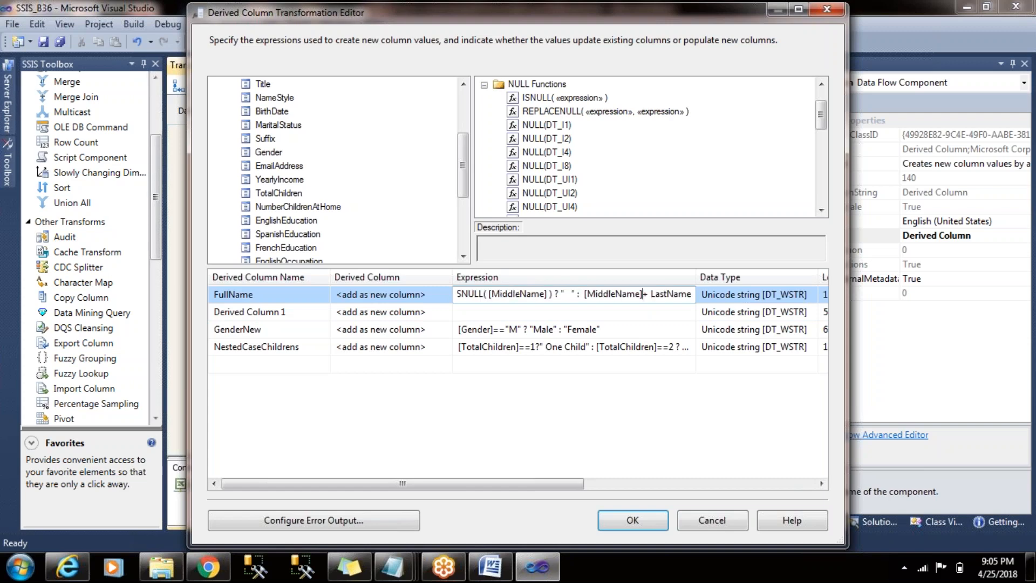
pyautogui.click(608, 318)
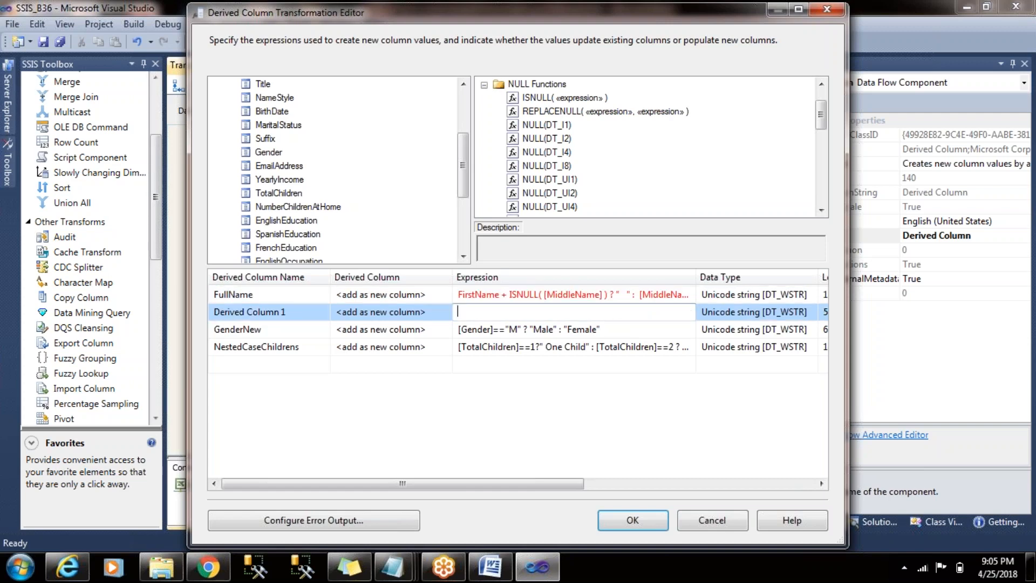
# - Enclose the ISNULL conditional in the FullName expression in parentheses, ending before + LastName, and commit it
pyautogui.click(486, 296)
pyautogui.moveTo(501, 294); pyautogui.dragTo(621, 294)
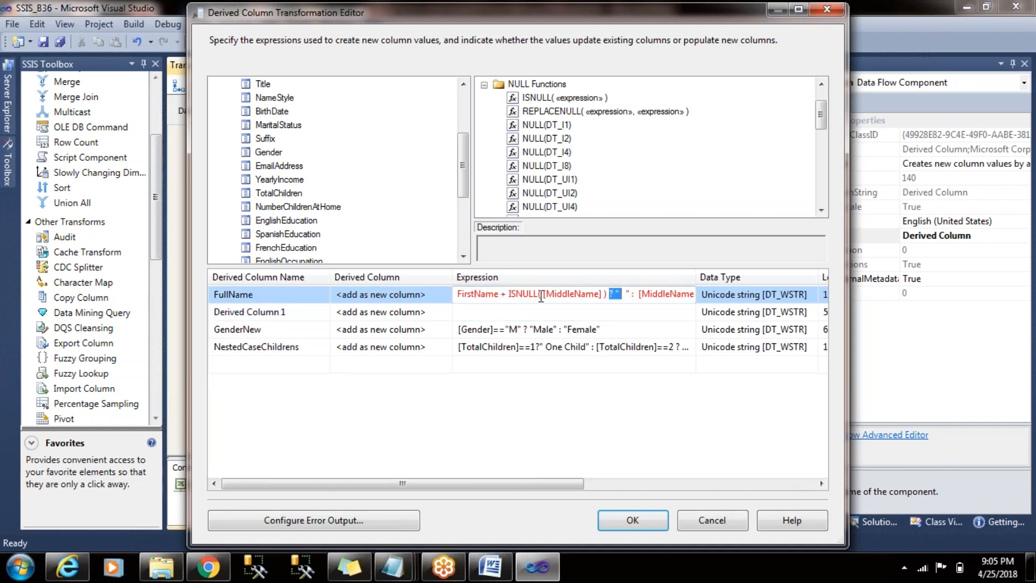
pyautogui.click(506, 294)
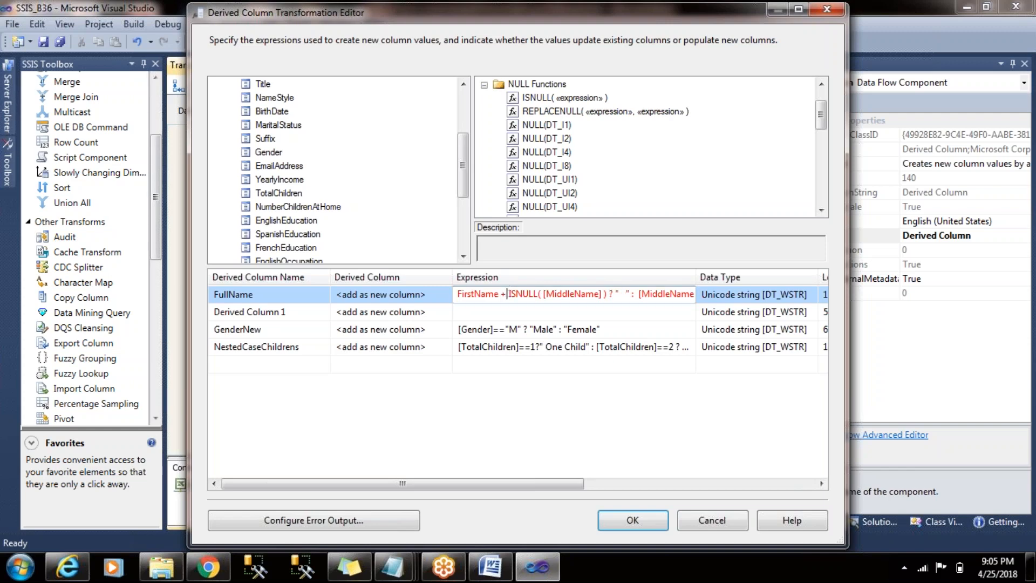
pyautogui.write('(')
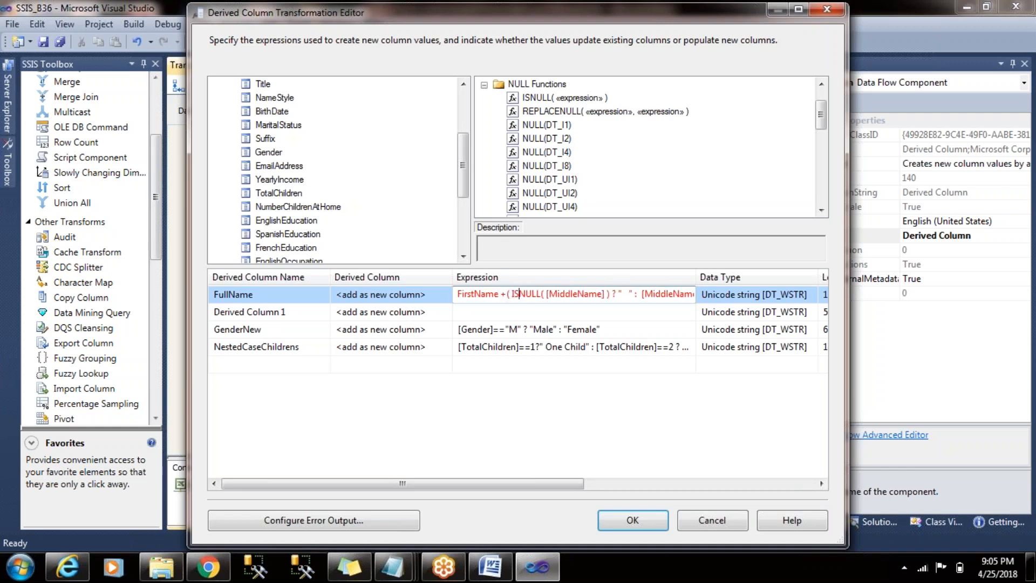
pyautogui.press('Right')
pyautogui.press('Right')
pyautogui.press('Right')
pyautogui.press('Right')
pyautogui.press('Right')
pyautogui.press('Right')
pyautogui.press('Right')
pyautogui.press('Right')
pyautogui.press('Right')
pyautogui.press('Right')
pyautogui.press('Right')
pyautogui.press('Right')
pyautogui.press('Right')
pyautogui.press('Right')
pyautogui.press('Right')
pyautogui.press('Right')
pyautogui.press('Right')
pyautogui.press('Right')
pyautogui.press('Right')
pyautogui.press('Right')
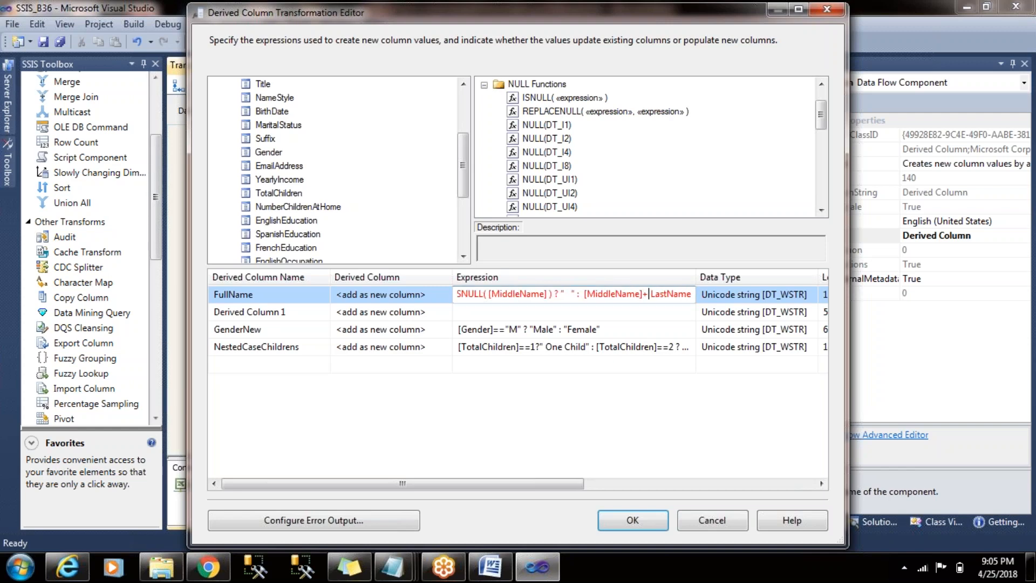
pyautogui.press('Left')
pyautogui.write(')')
pyautogui.click(551, 312)
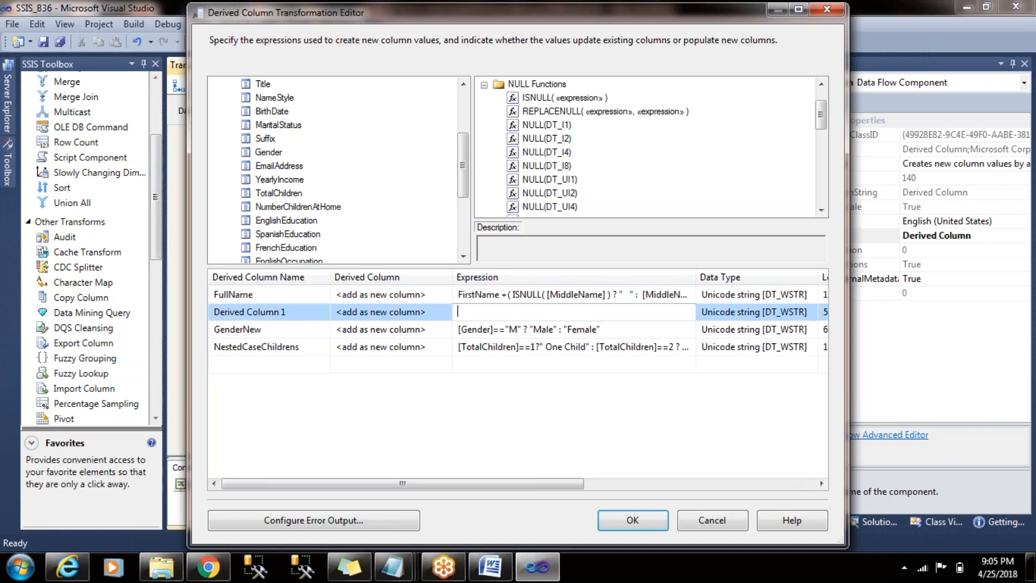
# - Check the middle-name part of the FullName expression and delete the emptied Derived Column 1 row
pyautogui.click(515, 293)
pyautogui.moveTo(634, 293); pyautogui.dragTo(613, 293)
pyautogui.click(656, 294)
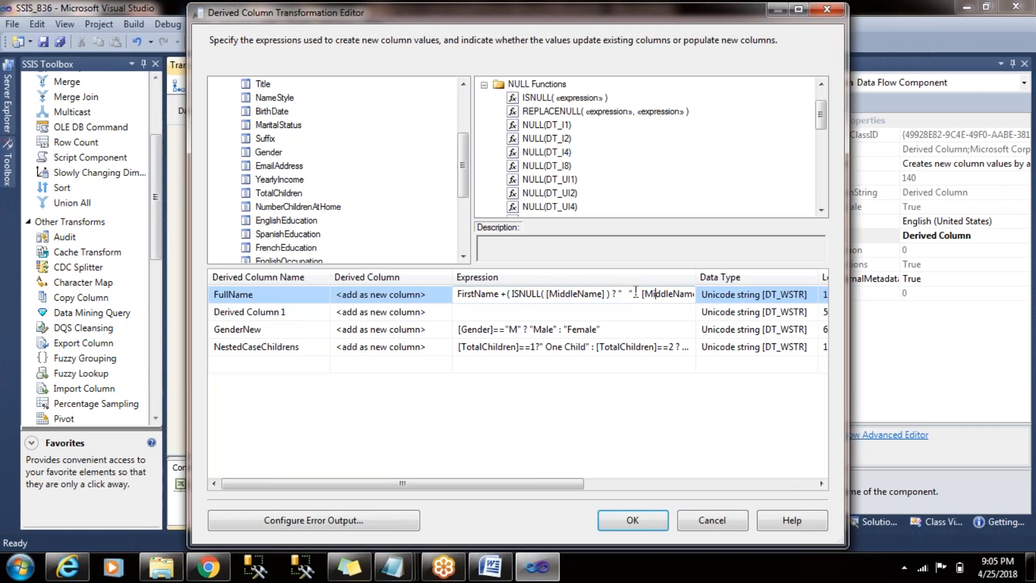
pyautogui.rightClick(304, 313)
pyautogui.click(352, 370)
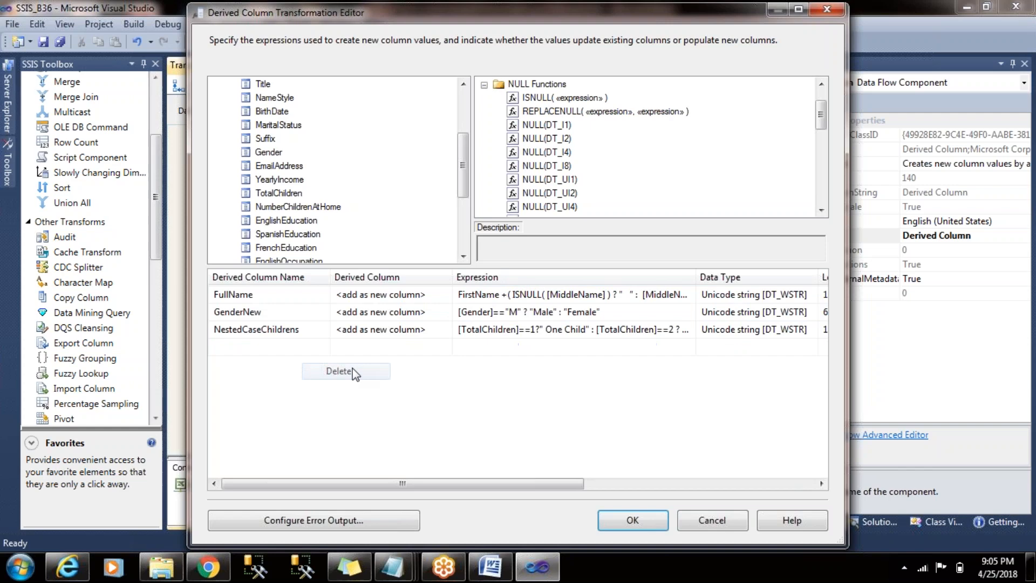
# - Check the remaining derived column rows and accept the Derived Column transformation settings
pyautogui.click(591, 297)
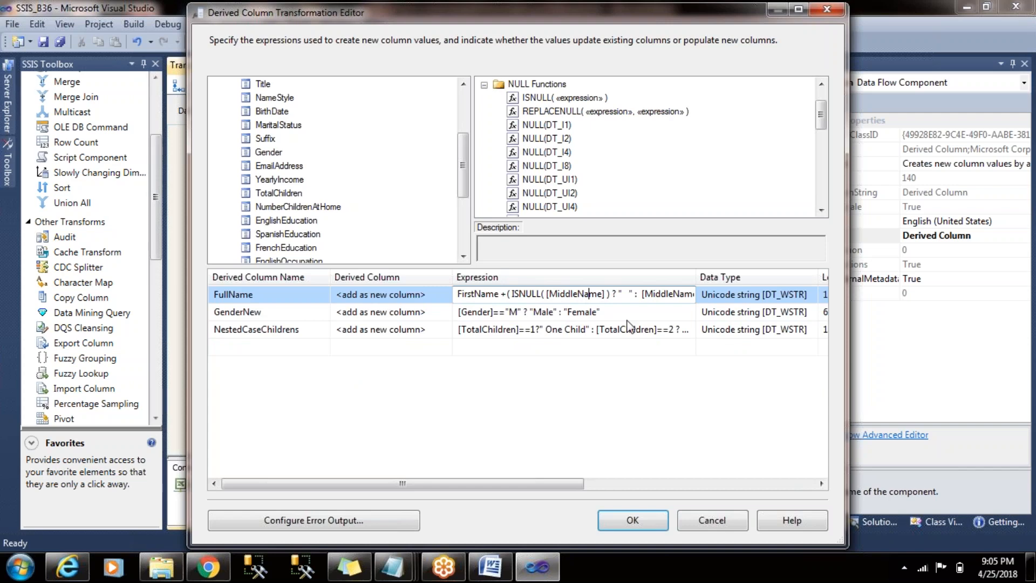
pyautogui.moveTo(535, 483); pyautogui.dragTo(468, 477)
pyautogui.click(630, 526)
pyautogui.click(626, 266)
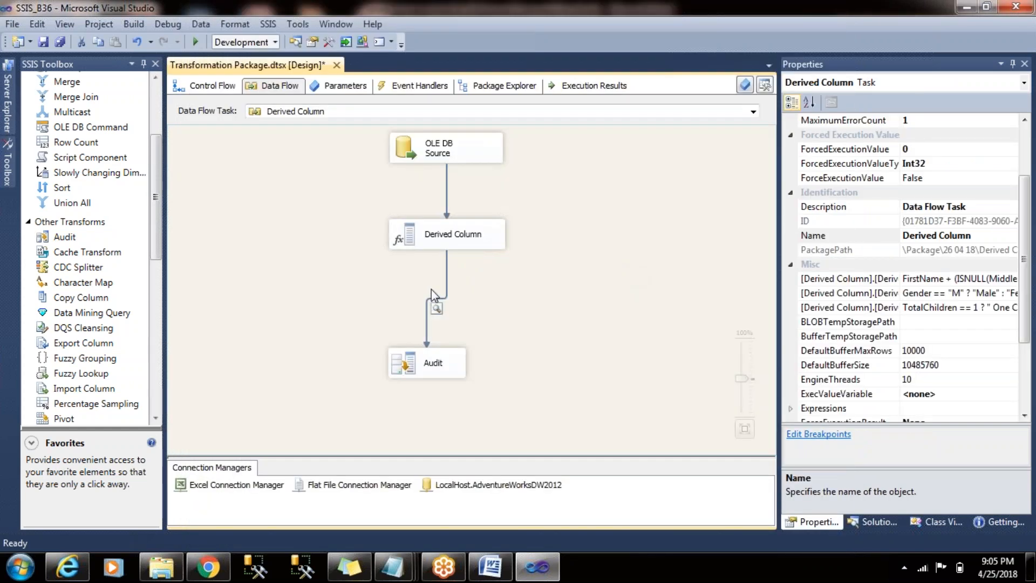
# - Open the data viewer settings of the path between Derived Column and Audit and remove every column from the displayed list
pyautogui.doubleClick(444, 277)
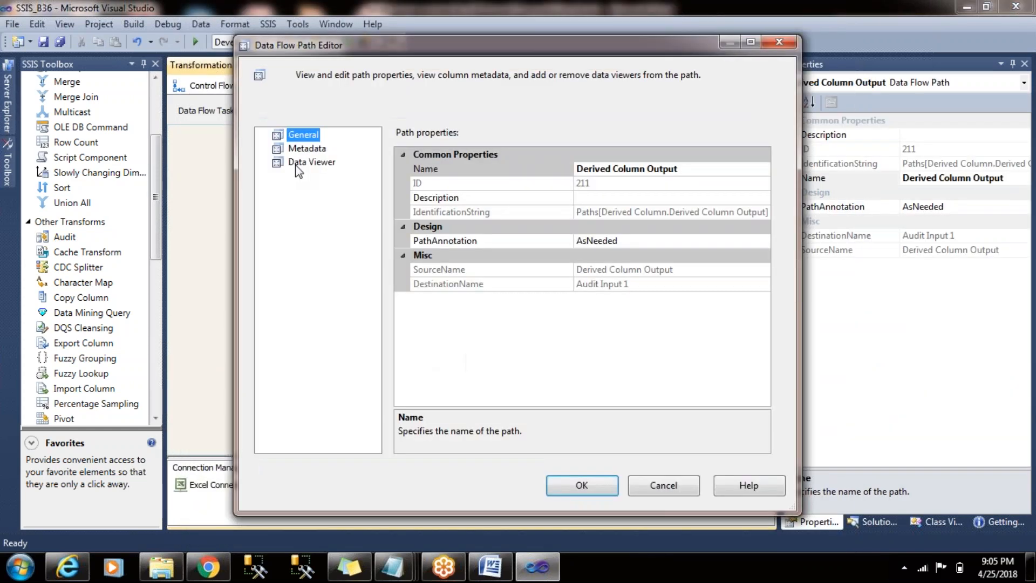
pyautogui.click(296, 164)
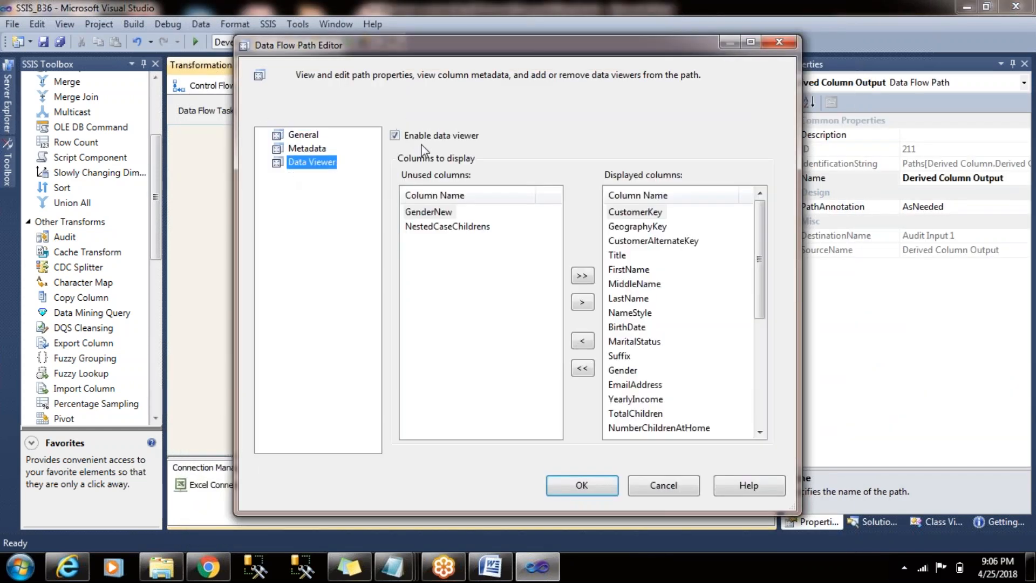
pyautogui.click(582, 302)
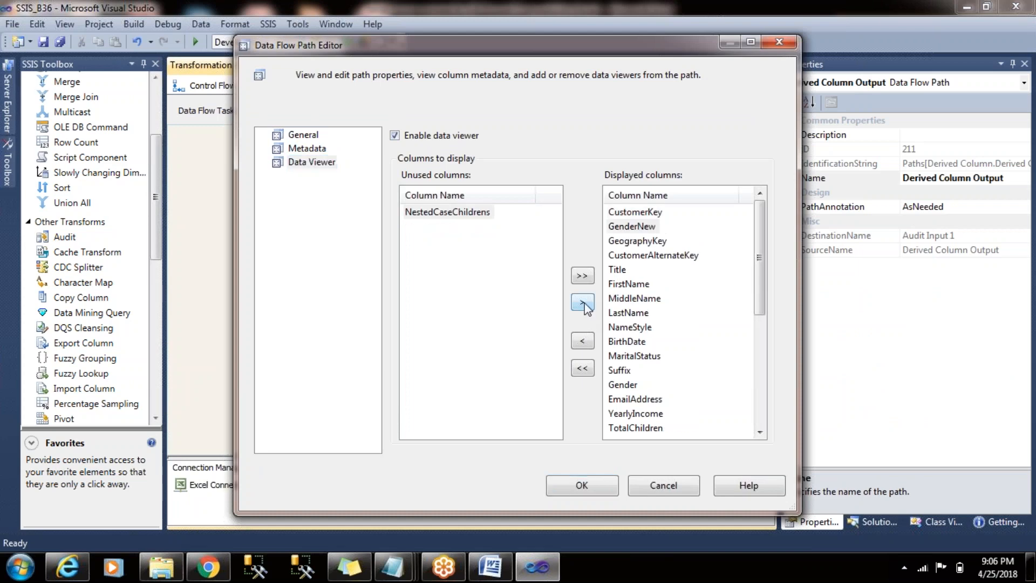
pyautogui.click(583, 302)
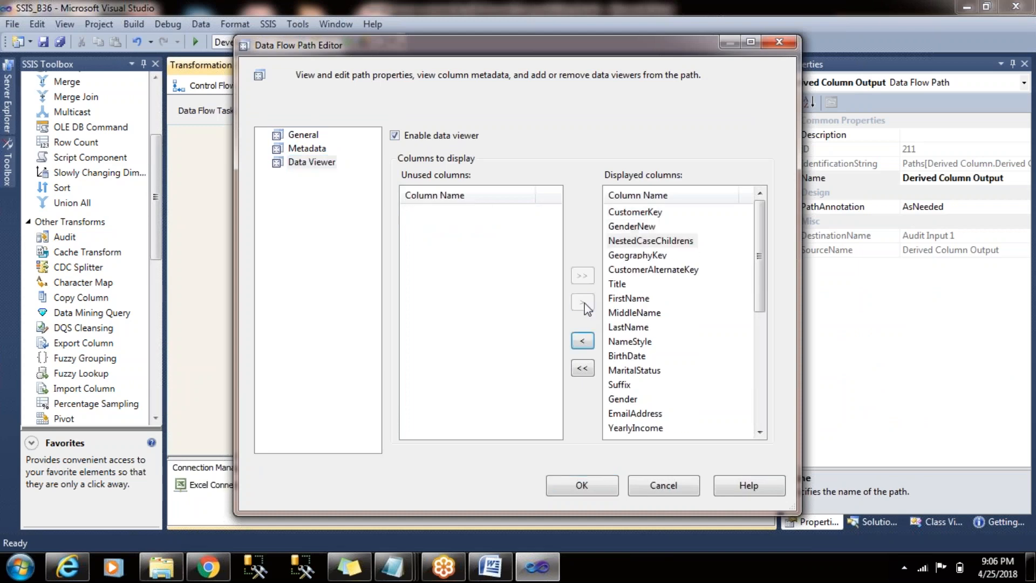
pyautogui.click(584, 368)
# - Add only FullName, GenderNew and NestedCaseChildrens to the data viewer's displayed columns and accept the path settings
pyautogui.moveTo(556, 282); pyautogui.dragTo(565, 405)
pyautogui.click(504, 365)
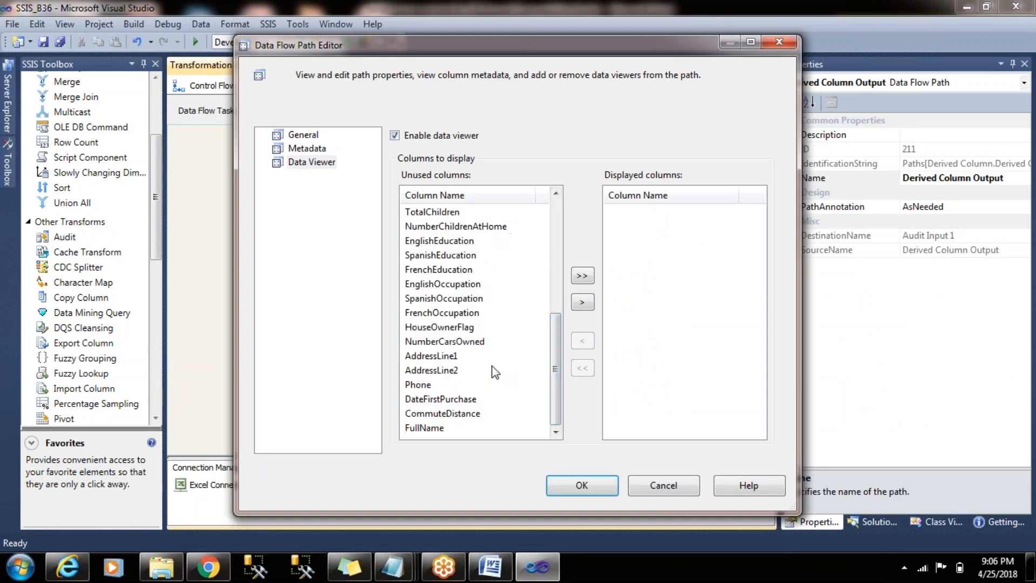
pyautogui.click(432, 428)
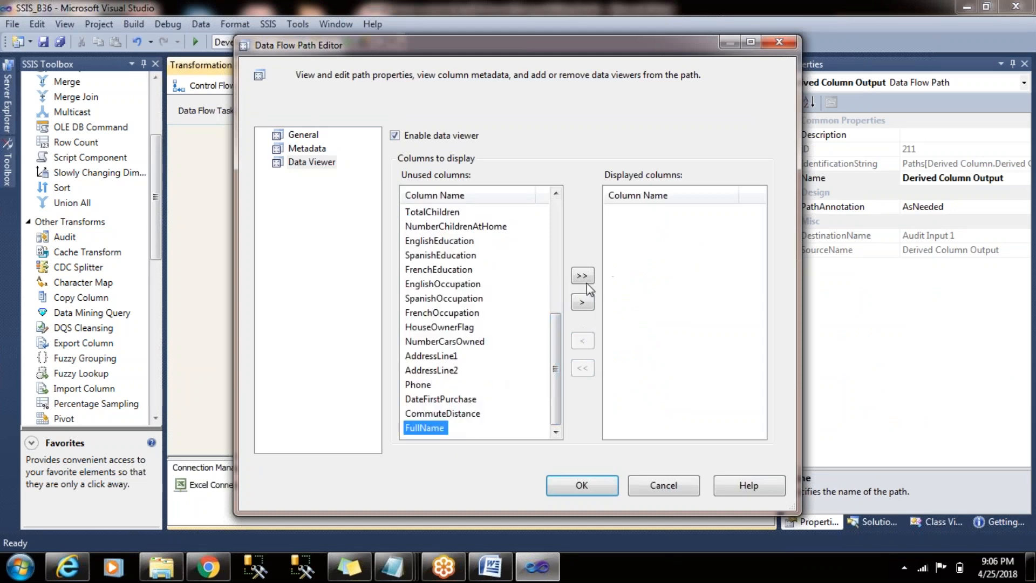
pyautogui.click(583, 303)
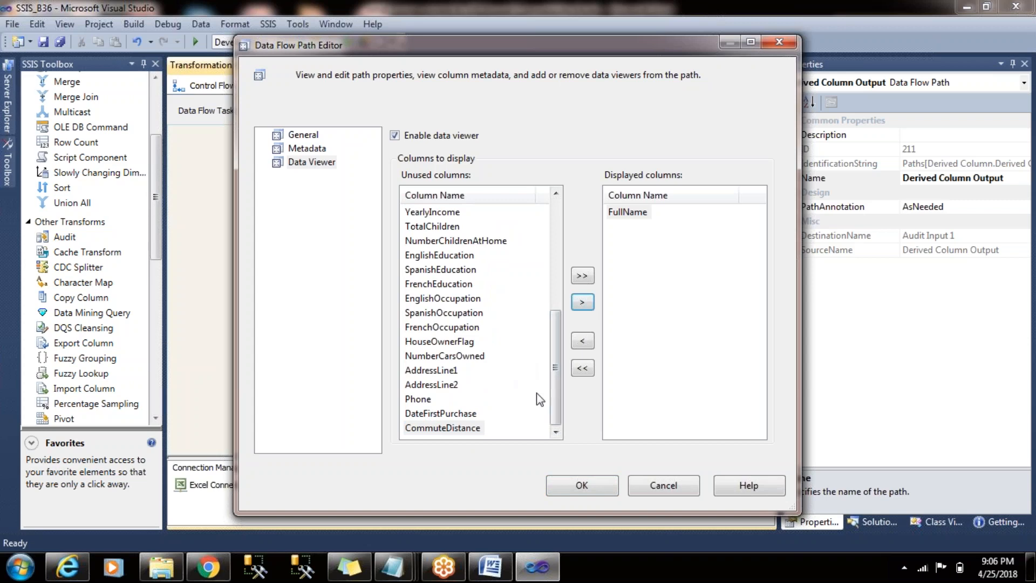
pyautogui.moveTo(556, 345); pyautogui.dragTo(567, 243)
pyautogui.click(434, 212)
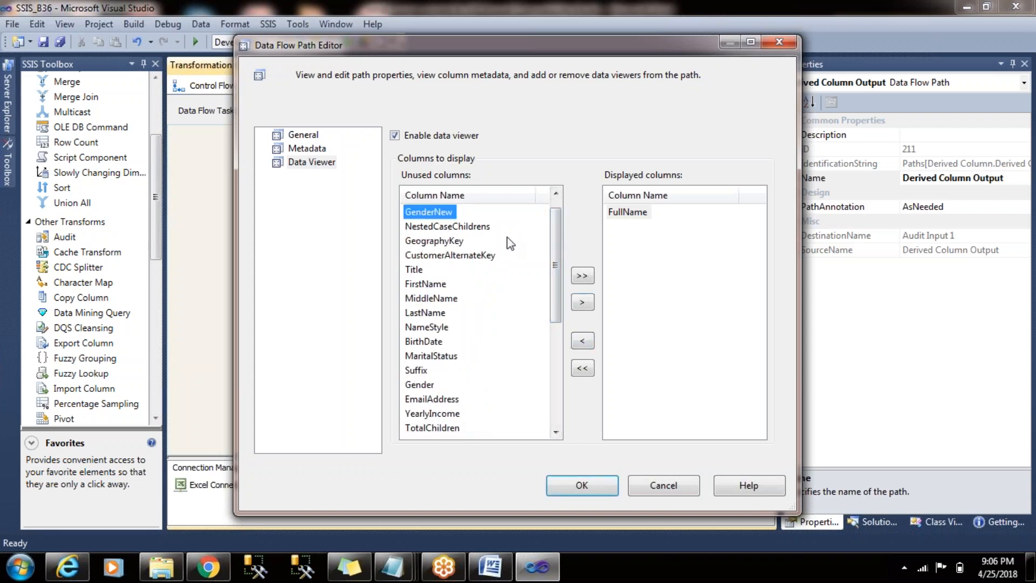
pyautogui.click(583, 302)
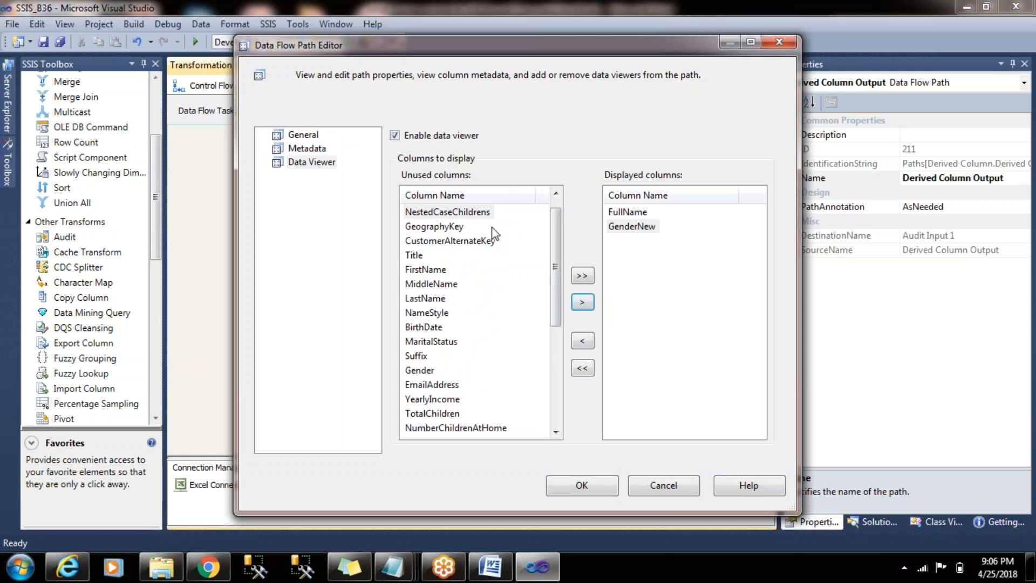
pyautogui.click(448, 213)
pyautogui.click(583, 302)
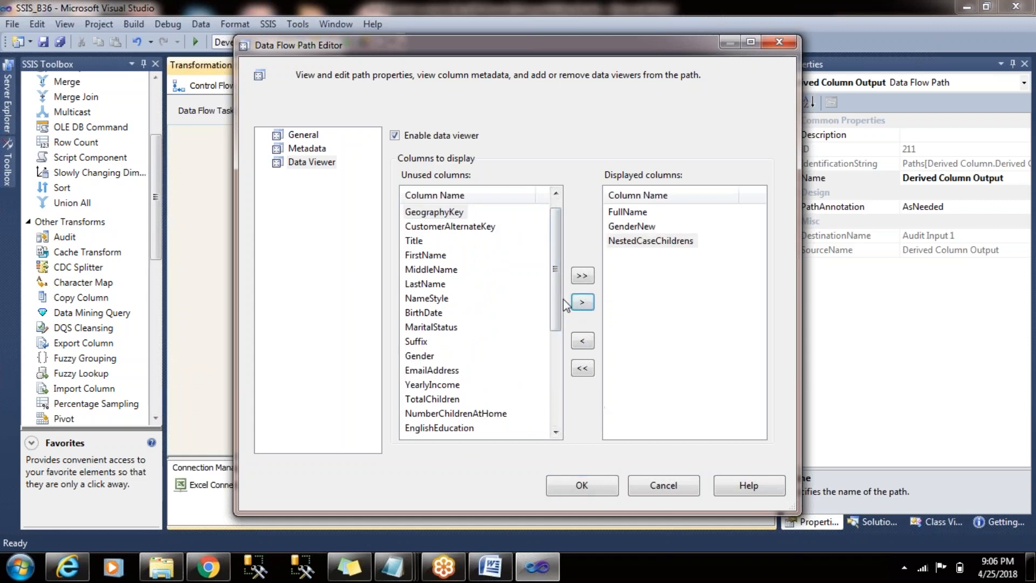
pyautogui.moveTo(553, 258); pyautogui.dragTo(559, 350)
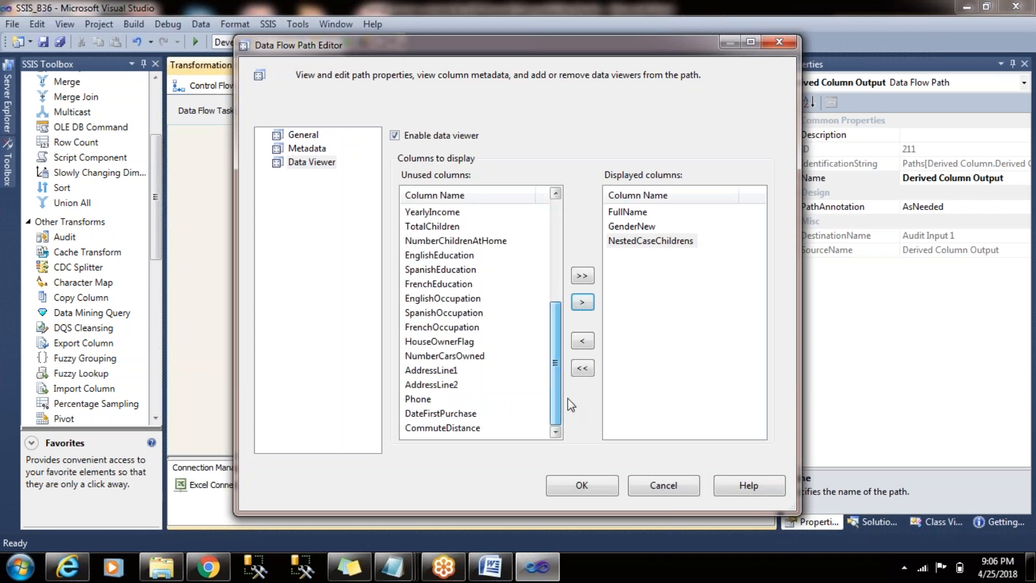
pyautogui.click(582, 485)
# - Run the package and examine the FullName, GenderNew and NestedCaseChildrens values row by row in the data viewer
pyautogui.press('F5')
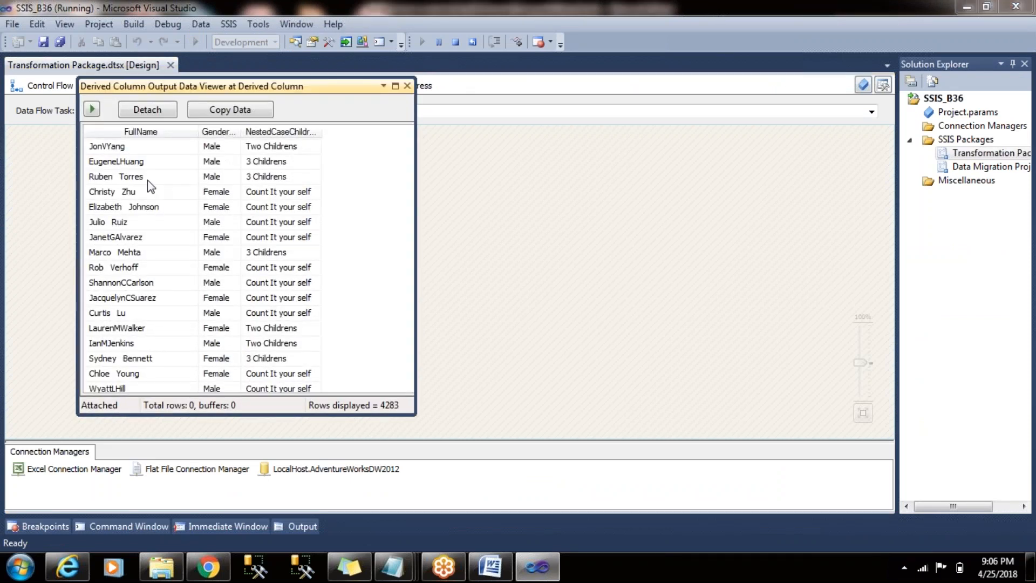
pyautogui.moveTo(144, 180); pyautogui.dragTo(147, 216)
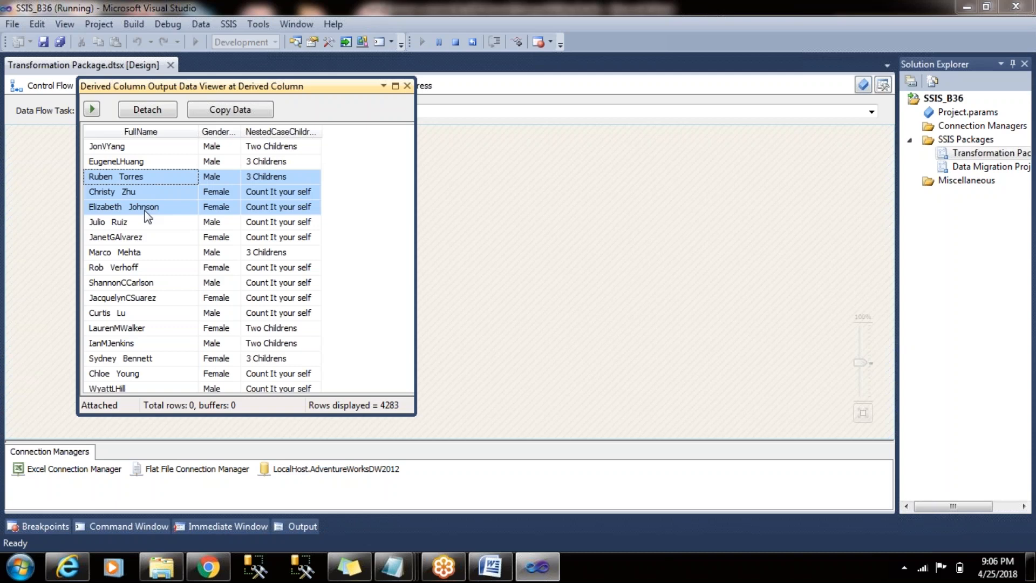
pyautogui.click(219, 206)
pyautogui.moveTo(216, 147); pyautogui.dragTo(222, 215)
pyautogui.click(281, 237)
pyautogui.moveTo(280, 191); pyautogui.dragTo(282, 236)
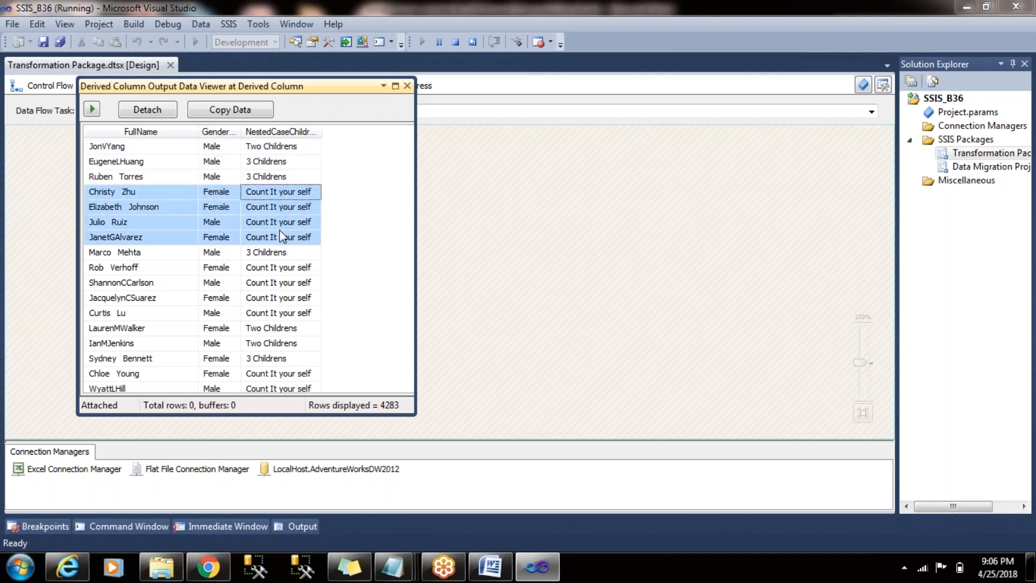
pyautogui.click(157, 196)
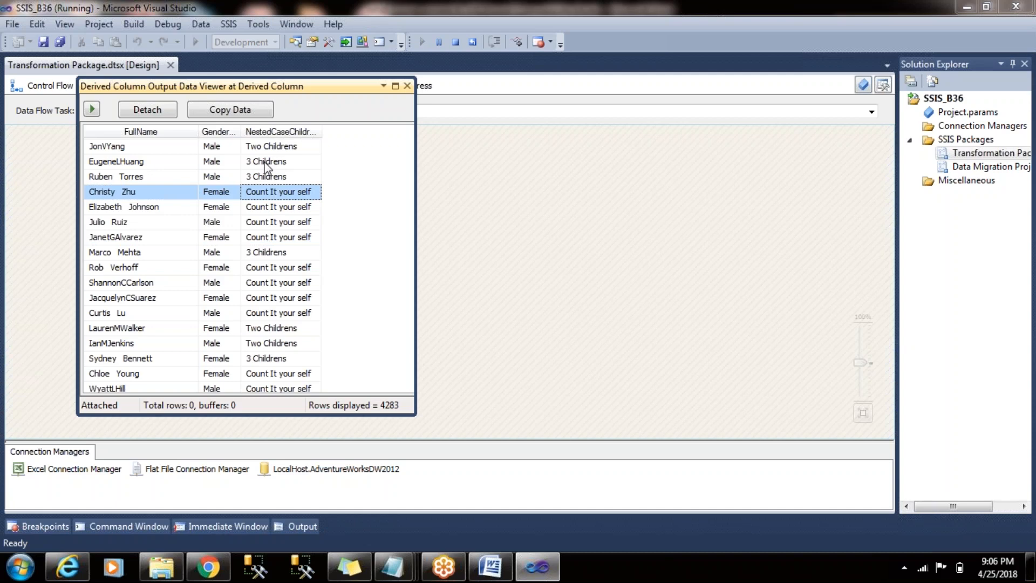
pyautogui.click(179, 177)
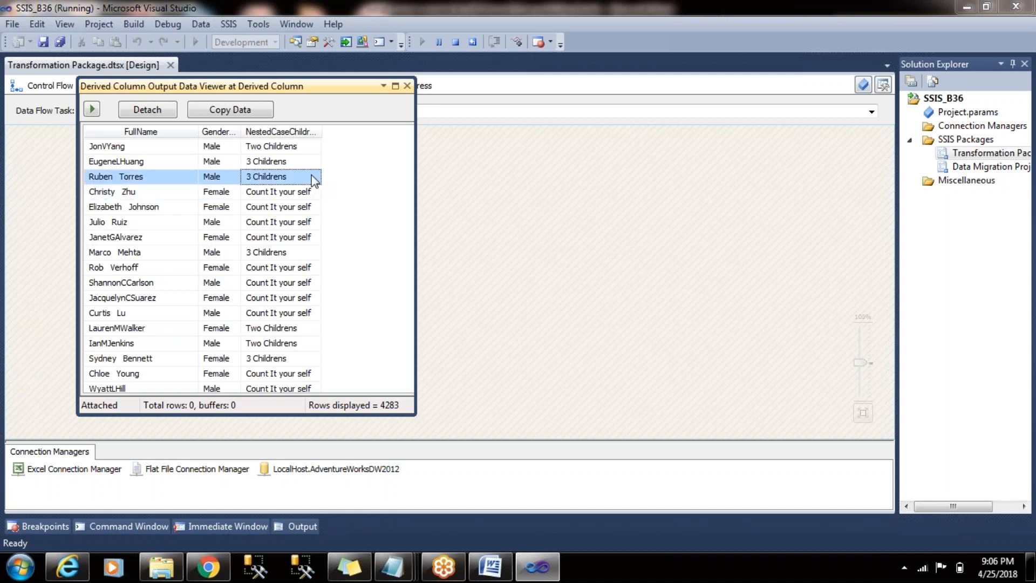
pyautogui.click(302, 148)
pyautogui.moveTo(301, 268); pyautogui.dragTo(300, 343)
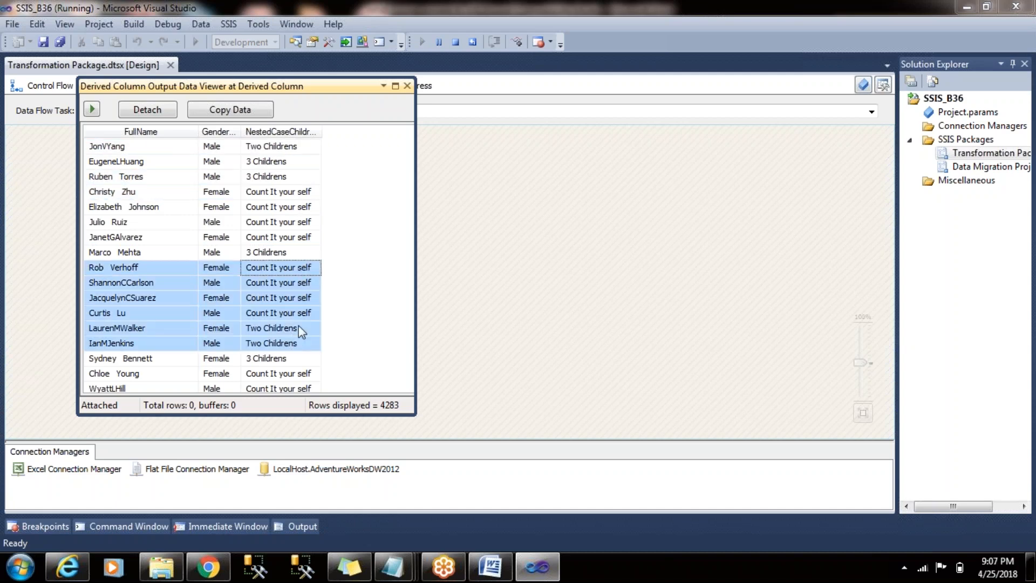
# - Close the data viewer, stop the package run and reopen the Derived Column transformation for editing
pyautogui.click(407, 86)
pyautogui.click(455, 41)
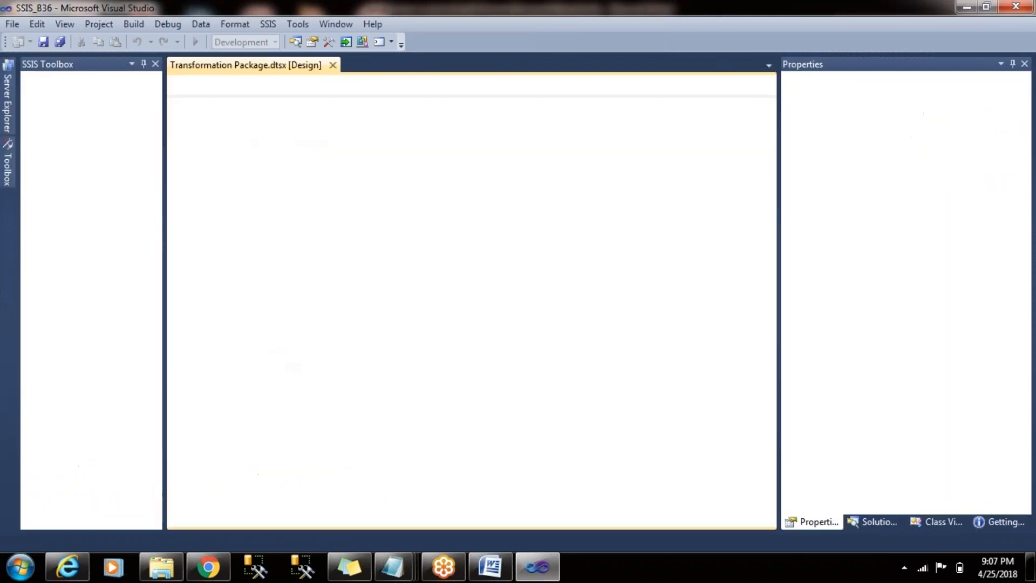
pyautogui.click(410, 228)
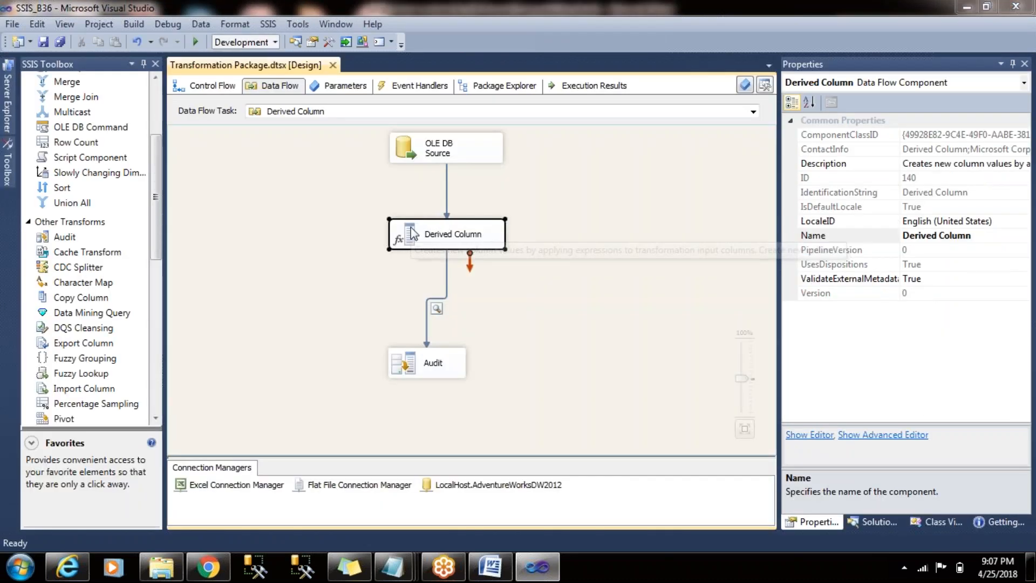
pyautogui.doubleClick(410, 228)
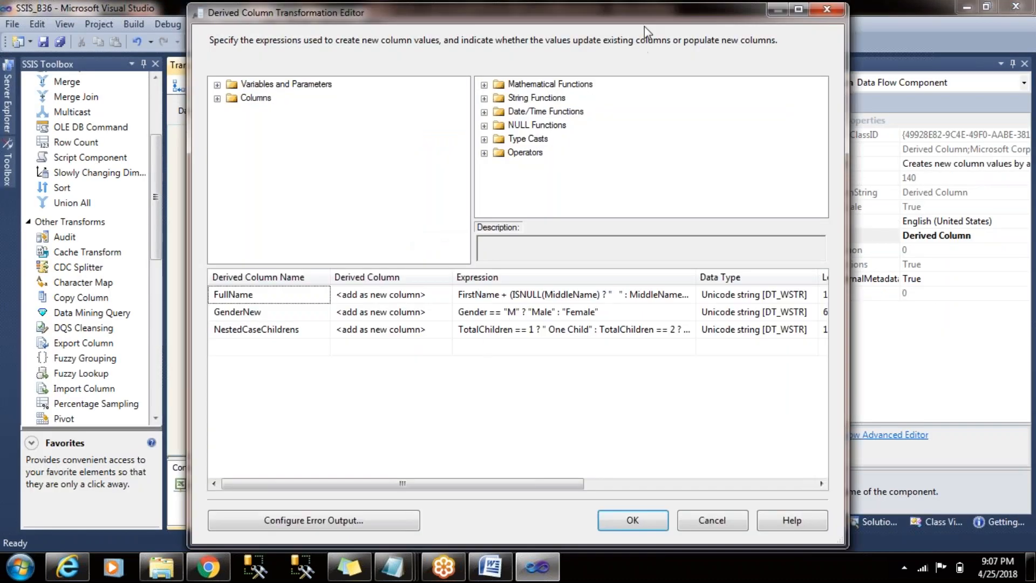
pyautogui.moveTo(645, 15); pyautogui.dragTo(584, 16)
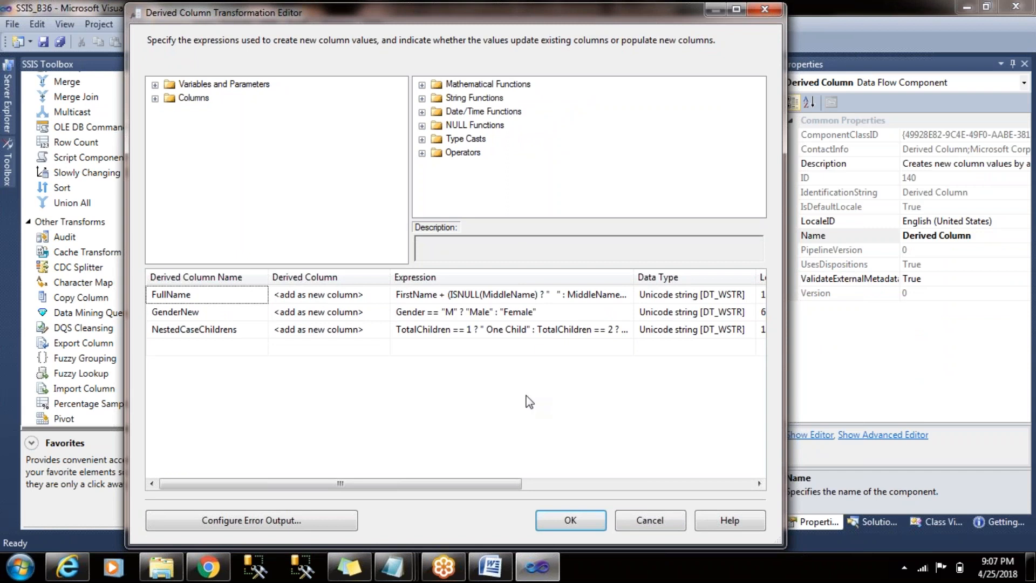
# - Examine the FullName expression and its length, and look through the available input columns, including Title and Gender
pyautogui.click(539, 350)
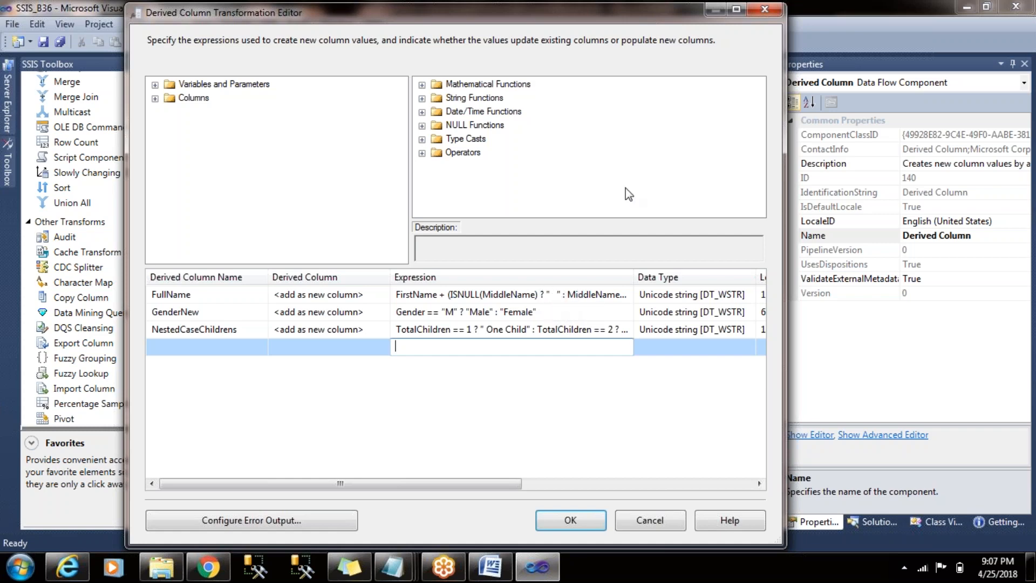
pyautogui.moveTo(651, 21)
pyautogui.mouseDown()
pyautogui.moveTo(624, 37)
pyautogui.moveTo(640, 18)
pyautogui.mouseUp()
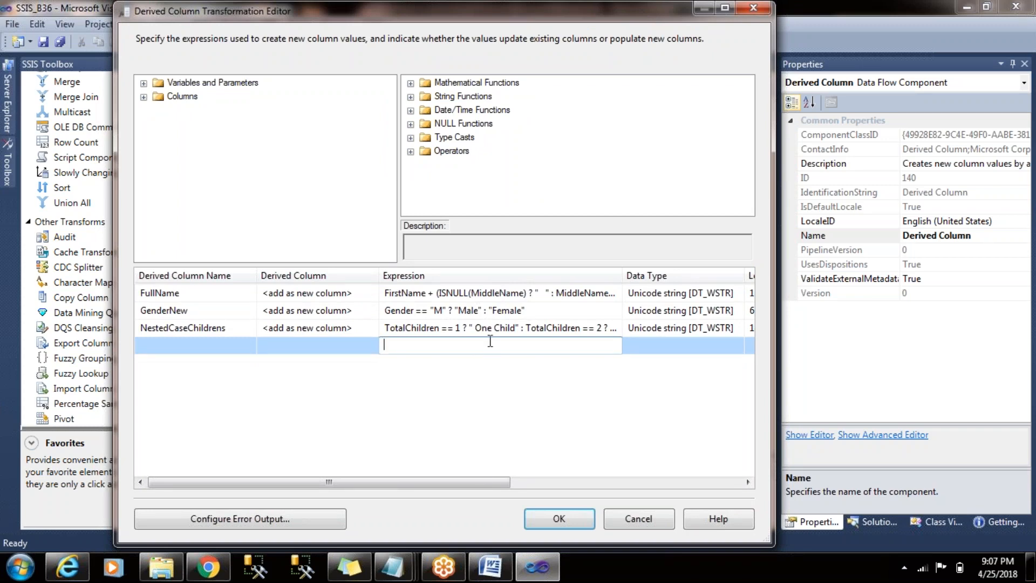
pyautogui.moveTo(503, 486); pyautogui.dragTo(439, 481)
pyautogui.click(557, 293)
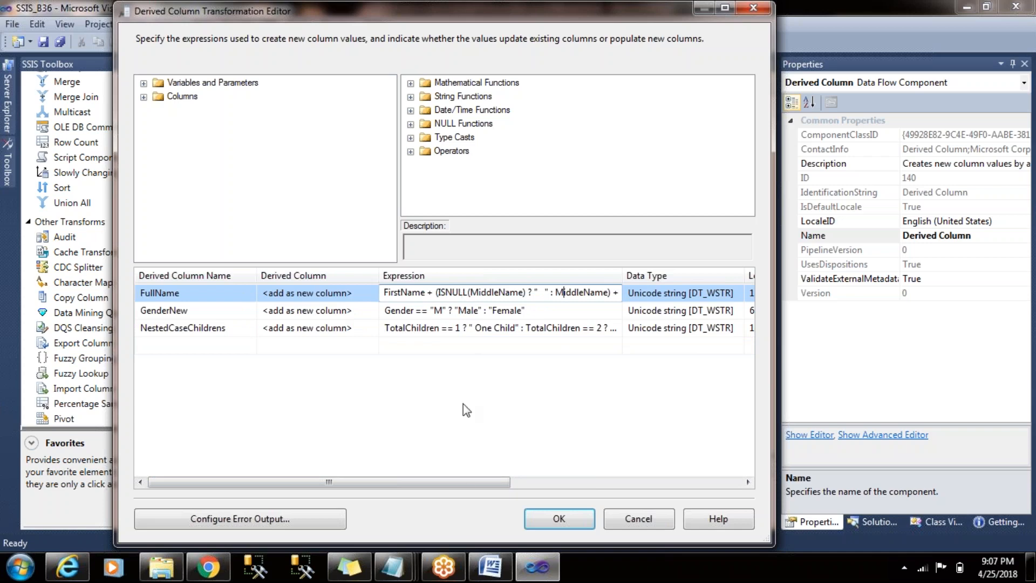
pyautogui.moveTo(460, 486); pyautogui.dragTo(499, 478)
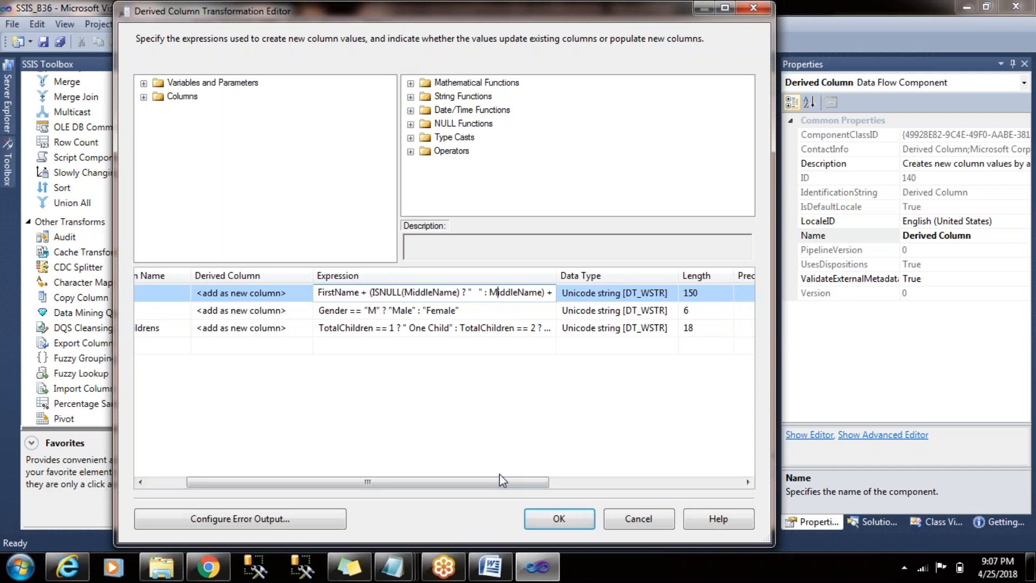
pyautogui.click(143, 98)
pyautogui.moveTo(389, 142); pyautogui.dragTo(389, 134)
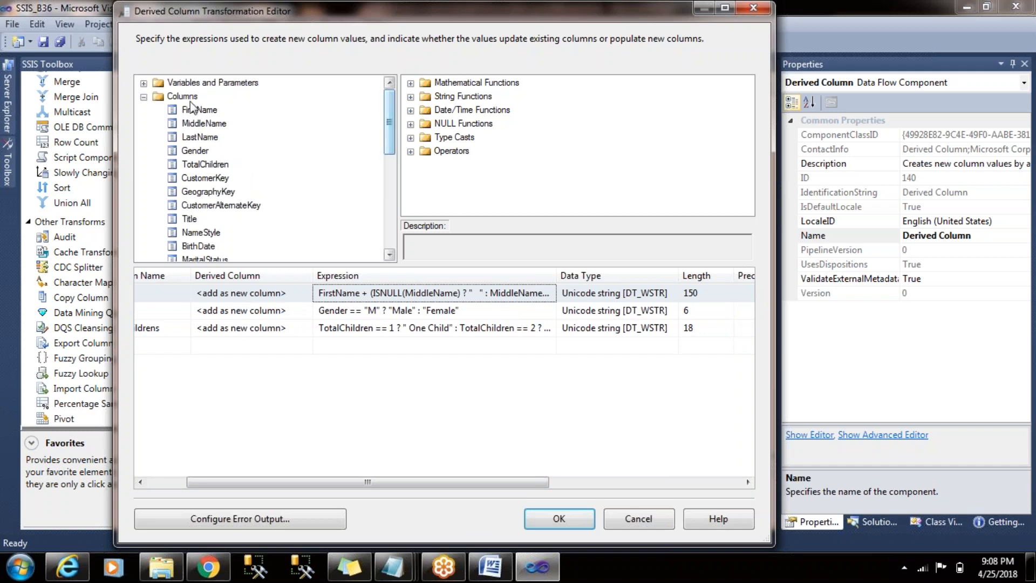
pyautogui.click(341, 293)
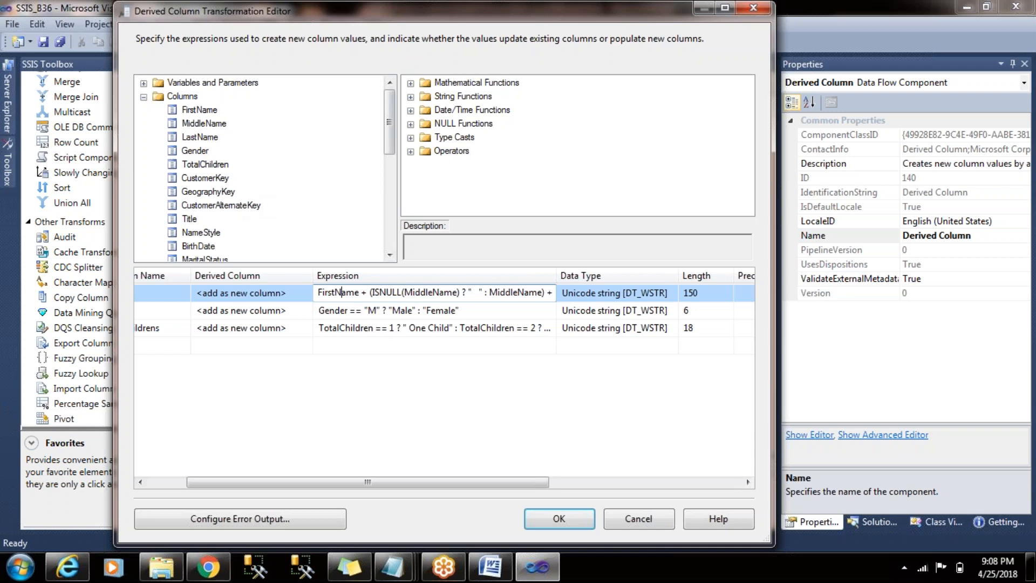
pyautogui.moveTo(397, 126)
pyautogui.mouseDown()
pyautogui.moveTo(398, 179)
pyautogui.moveTo(397, 136)
pyautogui.mouseUp()
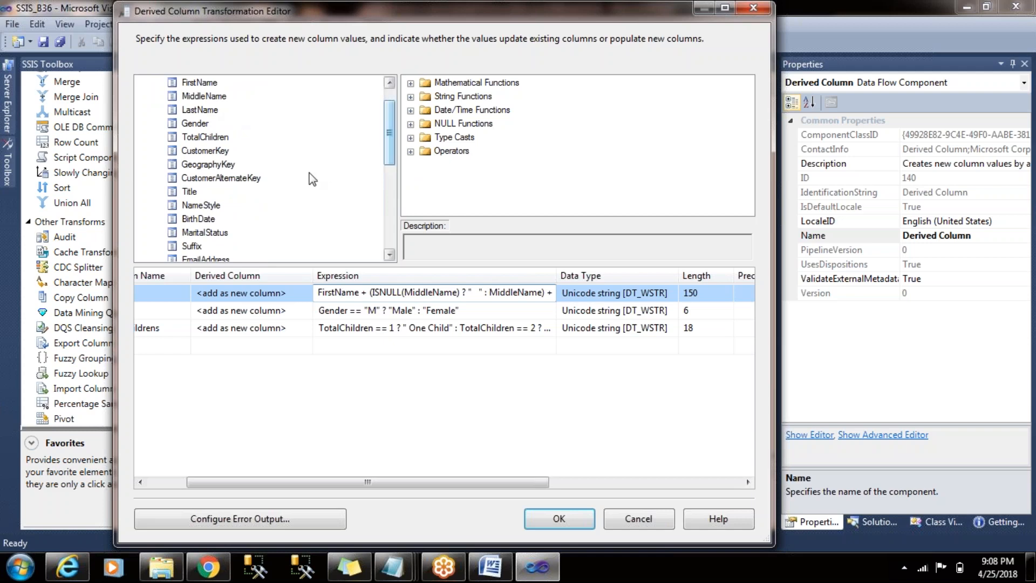
pyautogui.click(192, 192)
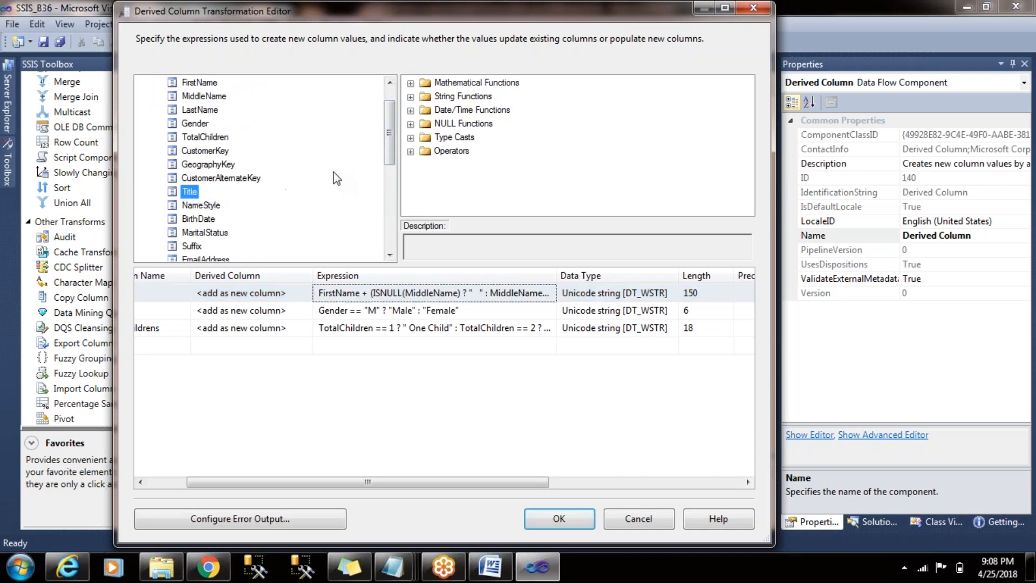
pyautogui.moveTo(392, 154)
pyautogui.mouseDown()
pyautogui.moveTo(393, 139)
pyautogui.moveTo(395, 156)
pyautogui.mouseUp()
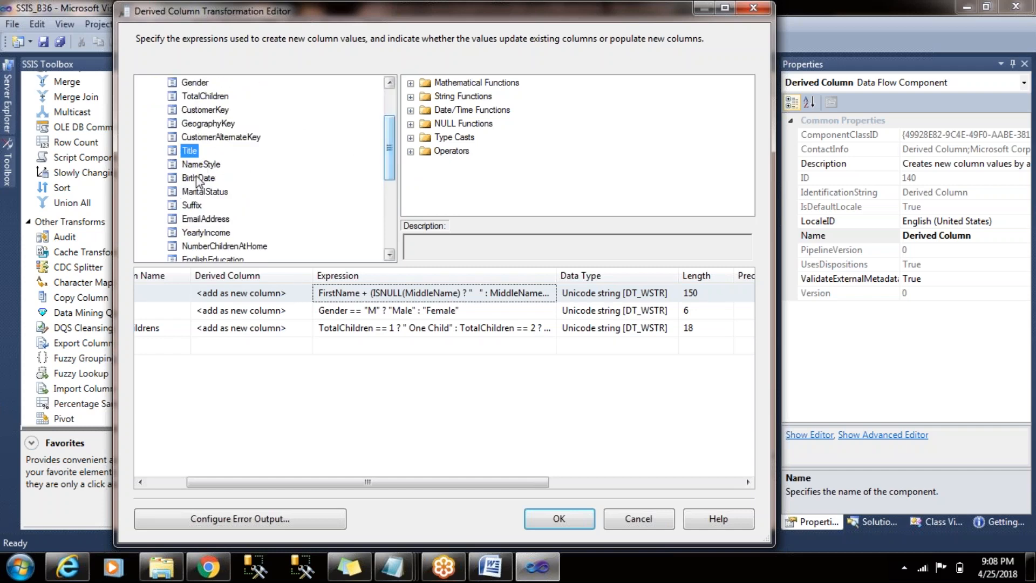
pyautogui.click(201, 82)
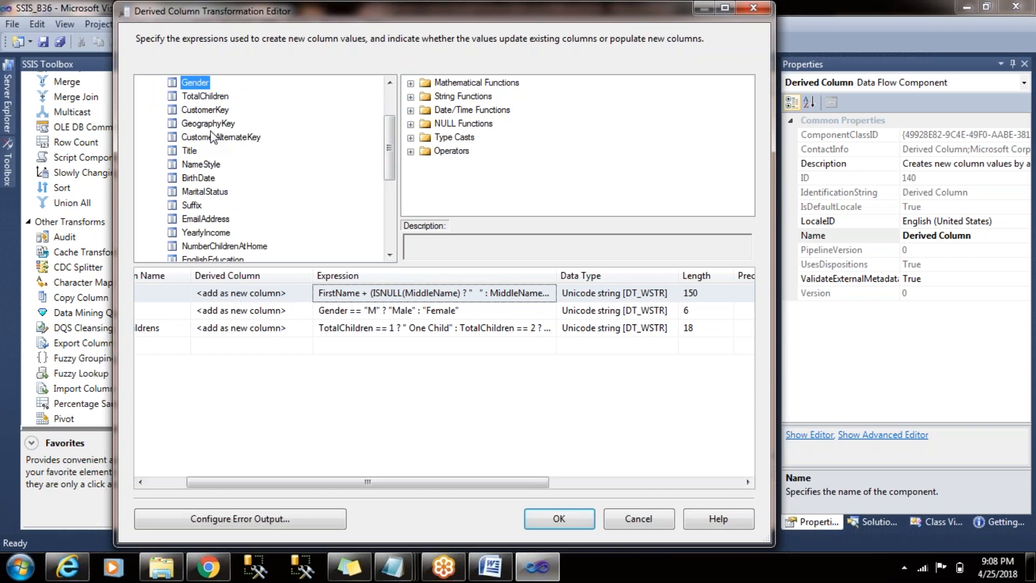
# - Insert "Mr" + in front of FirstName at the start of the FullName expression
pyautogui.click(319, 293)
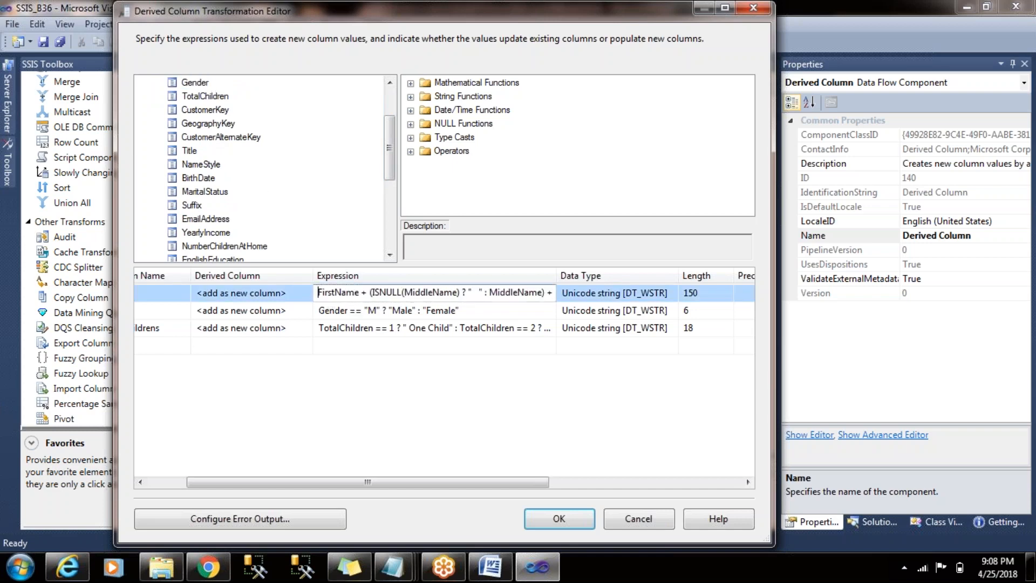
pyautogui.write('"M"')
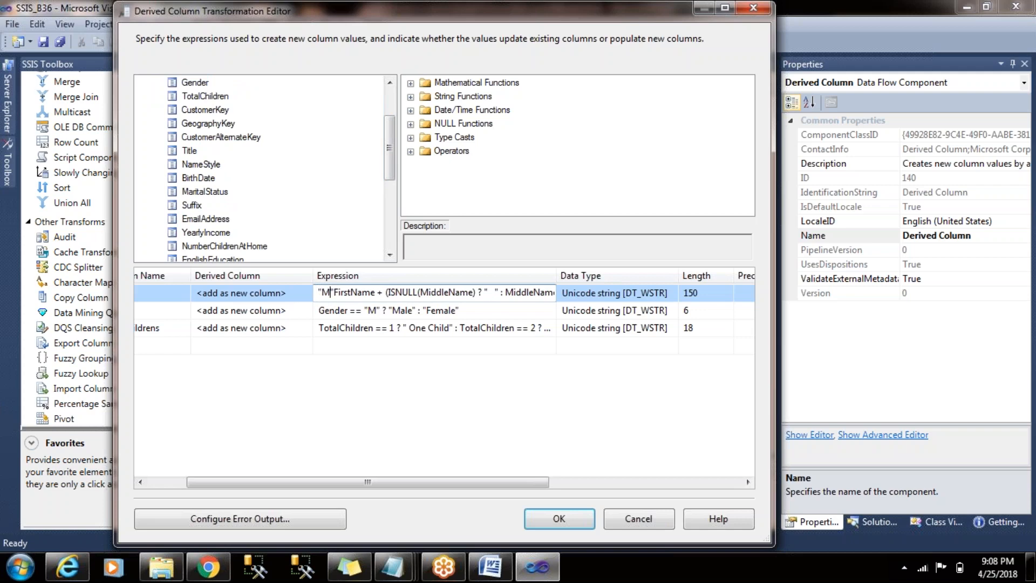
pyautogui.write('r')
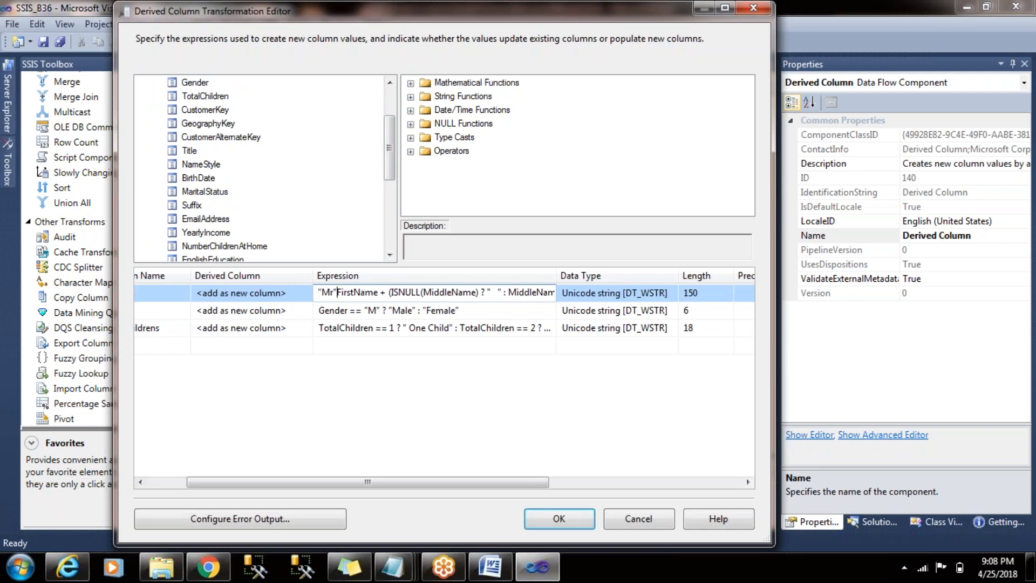
pyautogui.press('Right')
pyautogui.write('+')
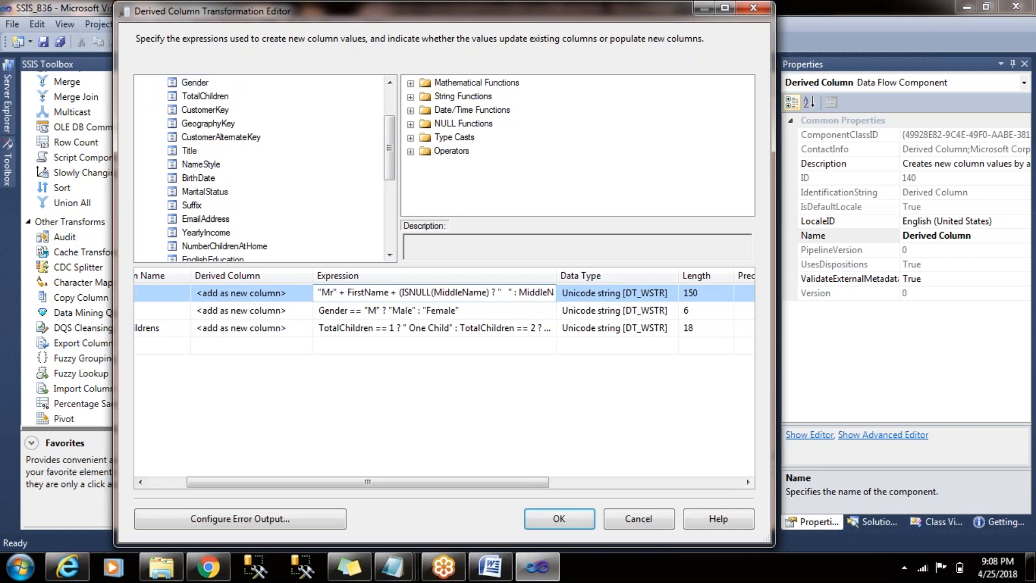
# - Remove the "Mr" + prefix from the start of the FullName expression
pyautogui.click(389, 311)
pyautogui.click(379, 298)
pyautogui.moveTo(346, 292); pyautogui.dragTo(592, 314)
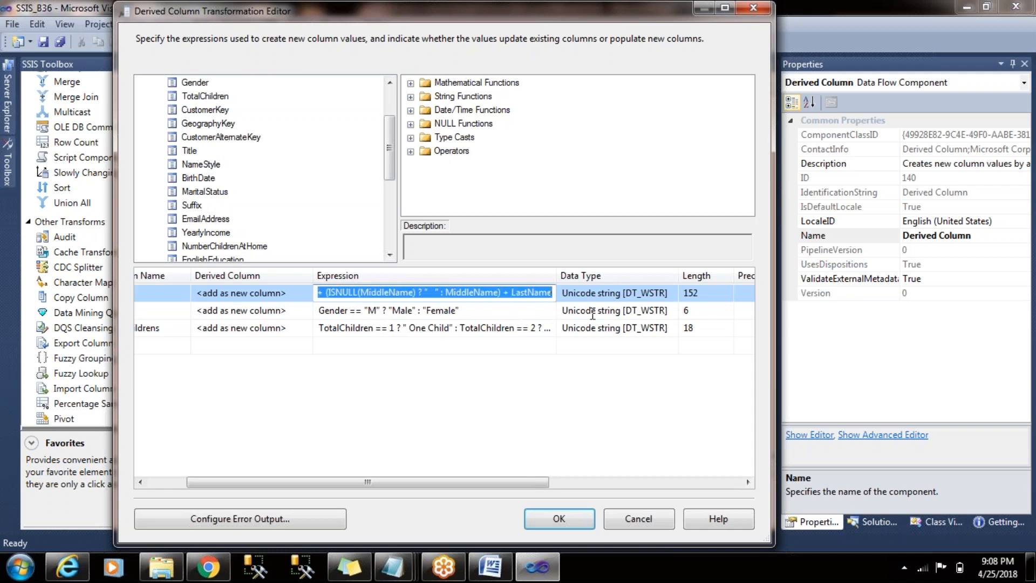
pyautogui.press('Home')
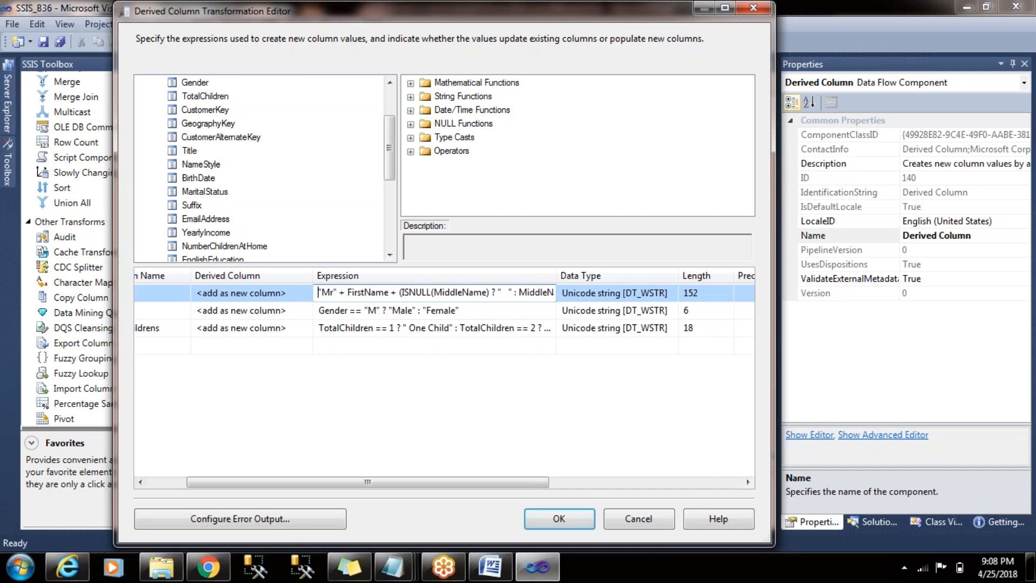
pyautogui.moveTo(347, 292); pyautogui.dragTo(293, 292)
pyautogui.press('Delete')
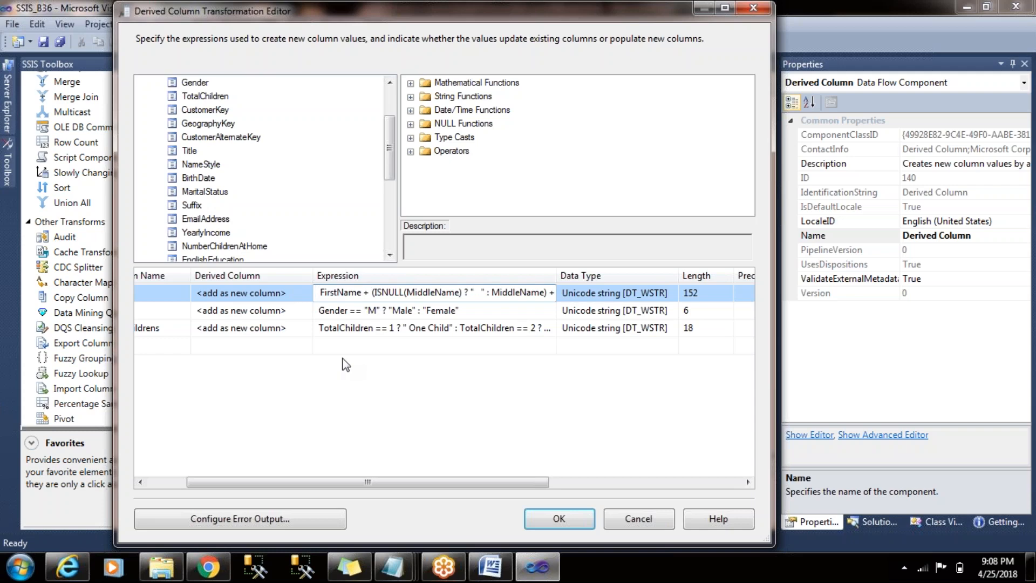
pyautogui.click(396, 322)
pyautogui.click(397, 296)
# - Widen the Expression column enough to read the whole FullName expression, then accept the Derived Column changes
pyautogui.moveTo(414, 483); pyautogui.dragTo(315, 488)
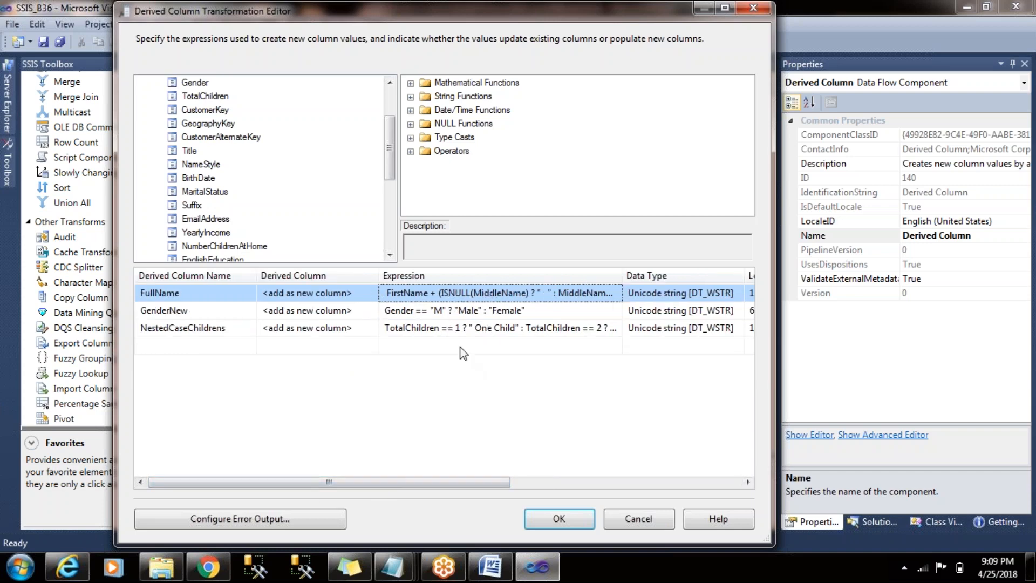
pyautogui.moveTo(623, 274); pyautogui.dragTo(685, 274)
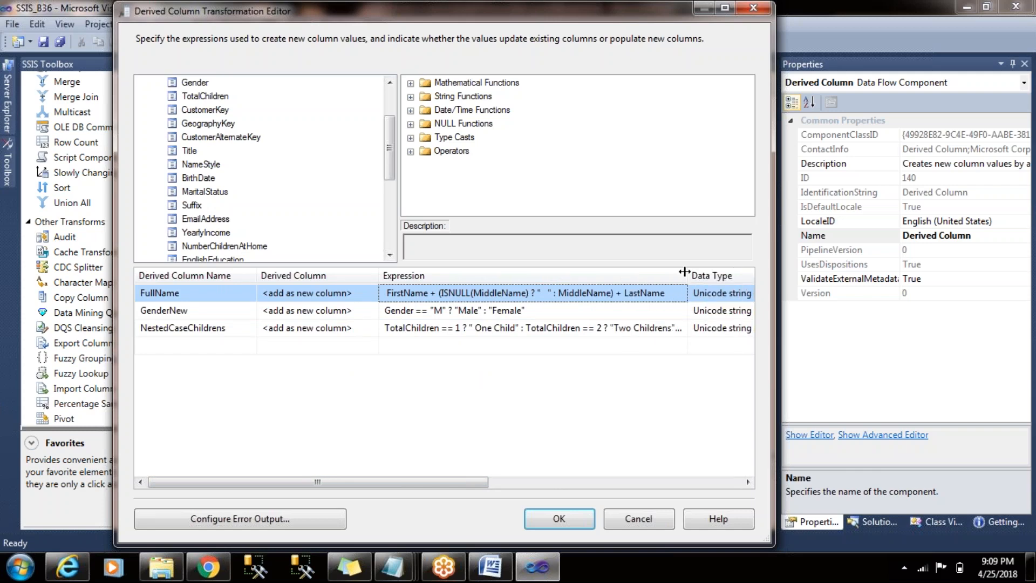
pyautogui.click(478, 311)
pyautogui.click(473, 293)
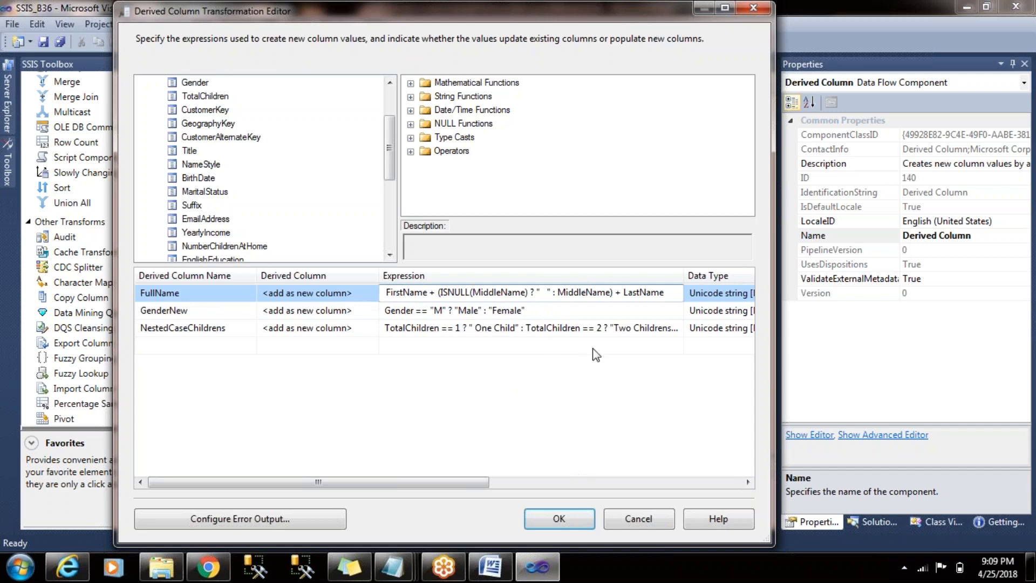
pyautogui.click(559, 519)
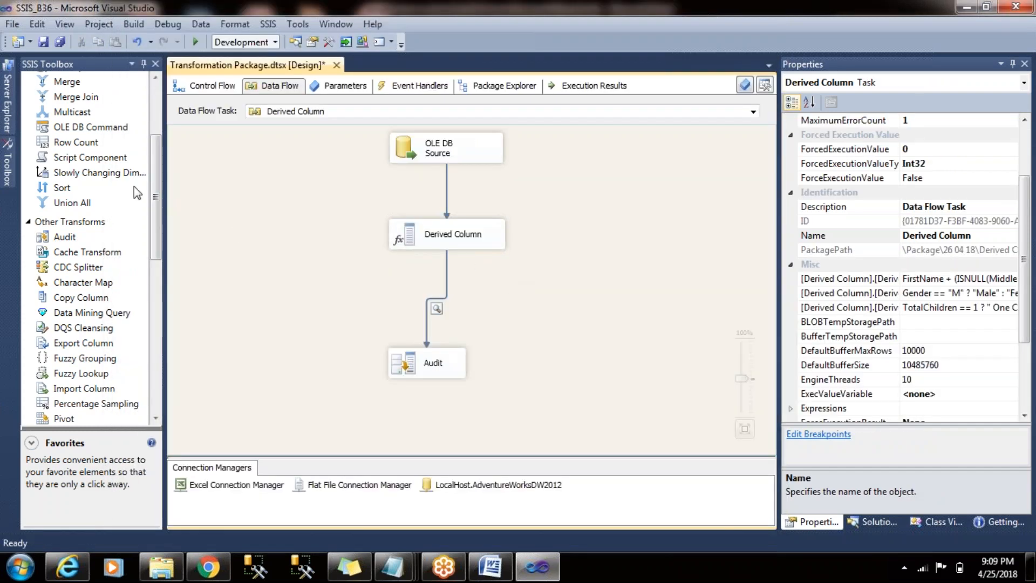
# - Reopen the Derived Column transformation, check its list of derived columns and close it
pyautogui.moveTo(156, 173)
pyautogui.mouseDown()
pyautogui.moveTo(154, 206)
pyautogui.moveTo(165, 160)
pyautogui.mouseUp()
pyautogui.doubleClick(447, 235)
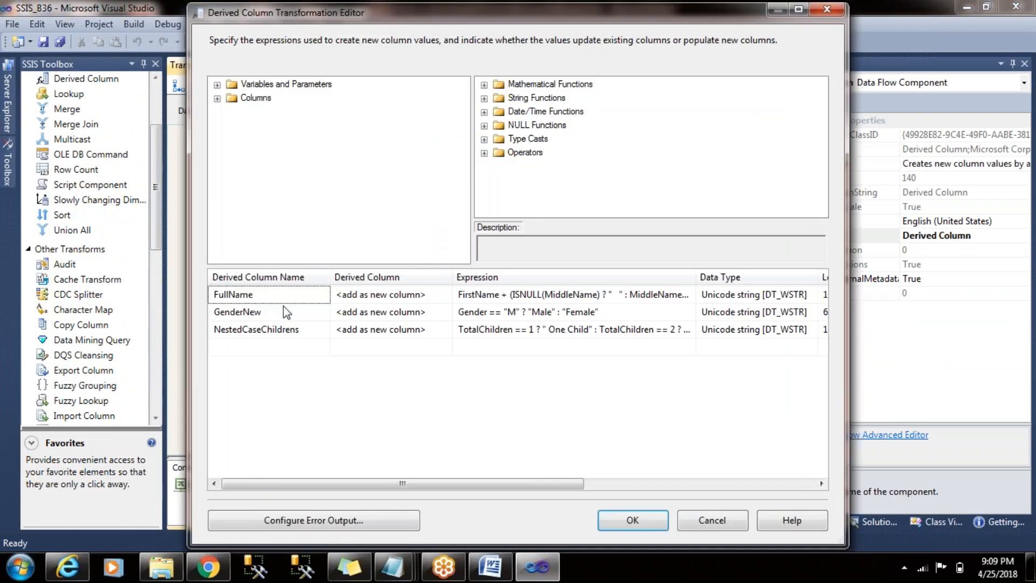
pyautogui.click(286, 302)
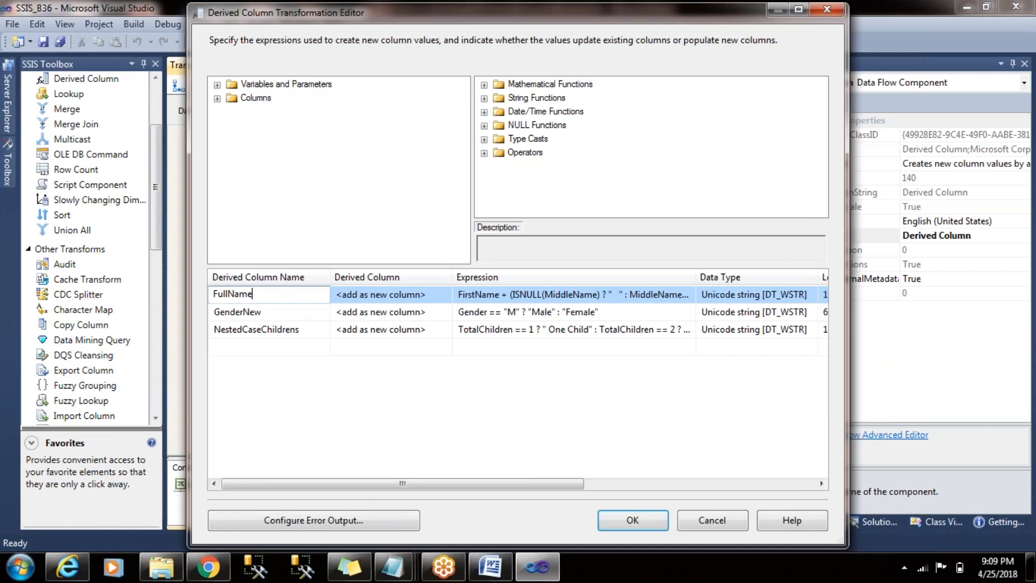
pyautogui.click(627, 520)
# - Insert a second Derived Column transformation between the existing Derived Column and Audit, replacing their direct data path with connections through it
pyautogui.moveTo(158, 154); pyautogui.dragTo(152, 112)
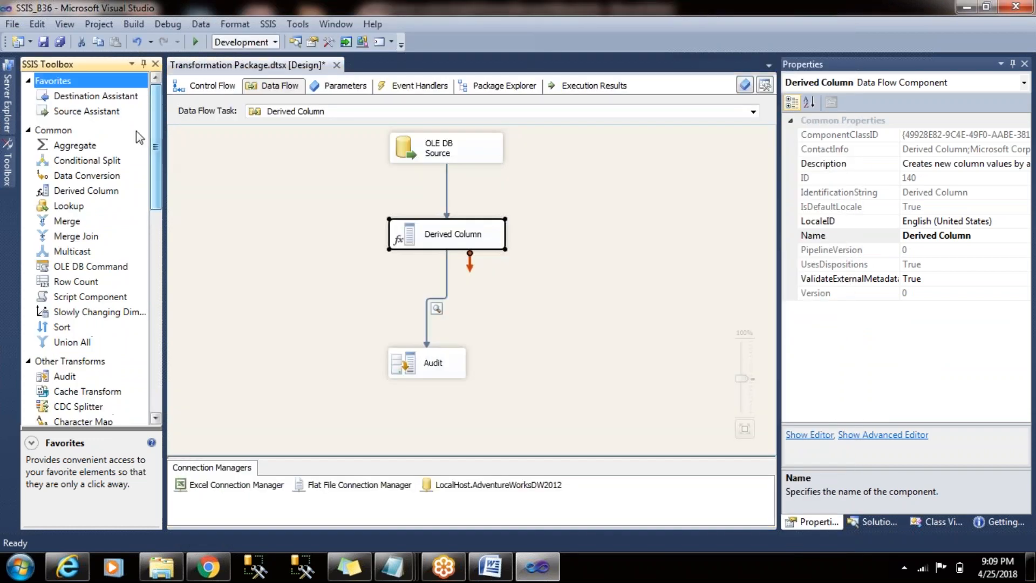
pyautogui.click(94, 193)
pyautogui.moveTo(95, 195); pyautogui.dragTo(463, 306)
pyautogui.click(446, 264)
pyautogui.press('Delete')
pyautogui.click(468, 237)
pyautogui.moveTo(449, 262); pyautogui.dragTo(432, 362)
pyautogui.click(562, 299)
pyautogui.click(446, 317)
# - Start a new column expression in Derived Column 1 with the condition [Gender]=="M" ?
pyautogui.doubleClick(468, 301)
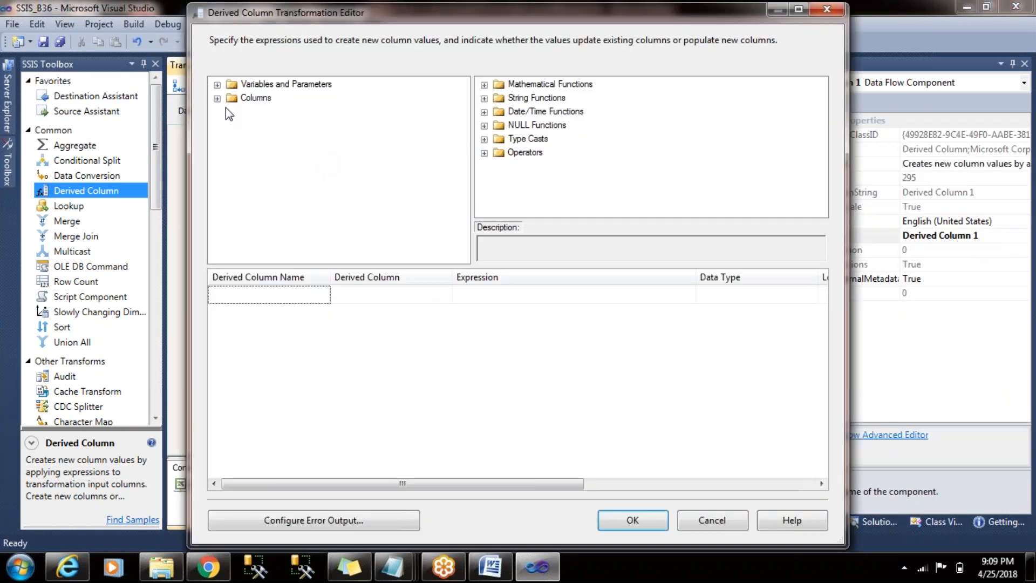
pyautogui.click(218, 99)
pyautogui.moveTo(462, 130); pyautogui.dragTo(463, 222)
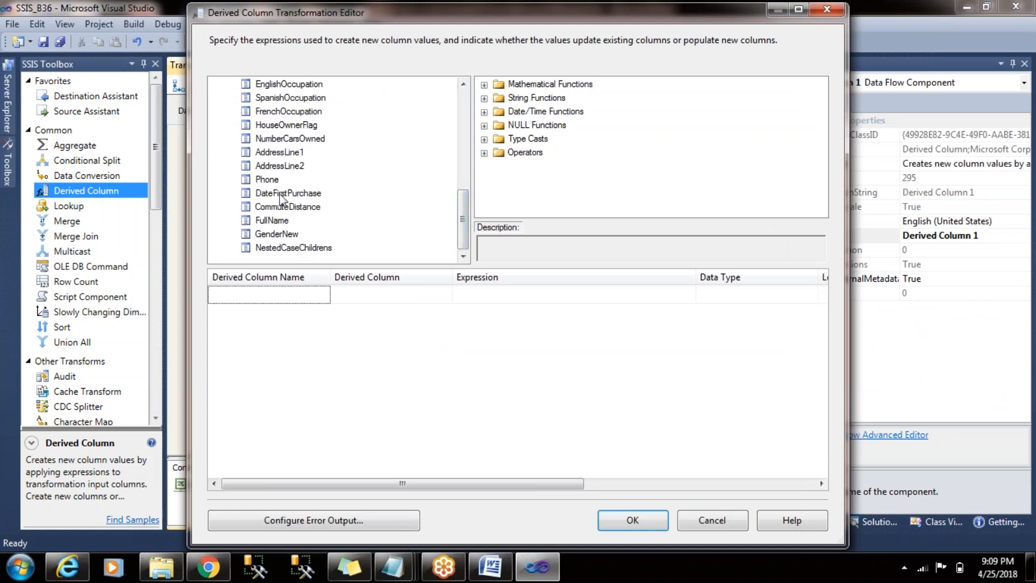
pyautogui.click(288, 222)
pyautogui.moveTo(463, 221); pyautogui.dragTo(463, 127)
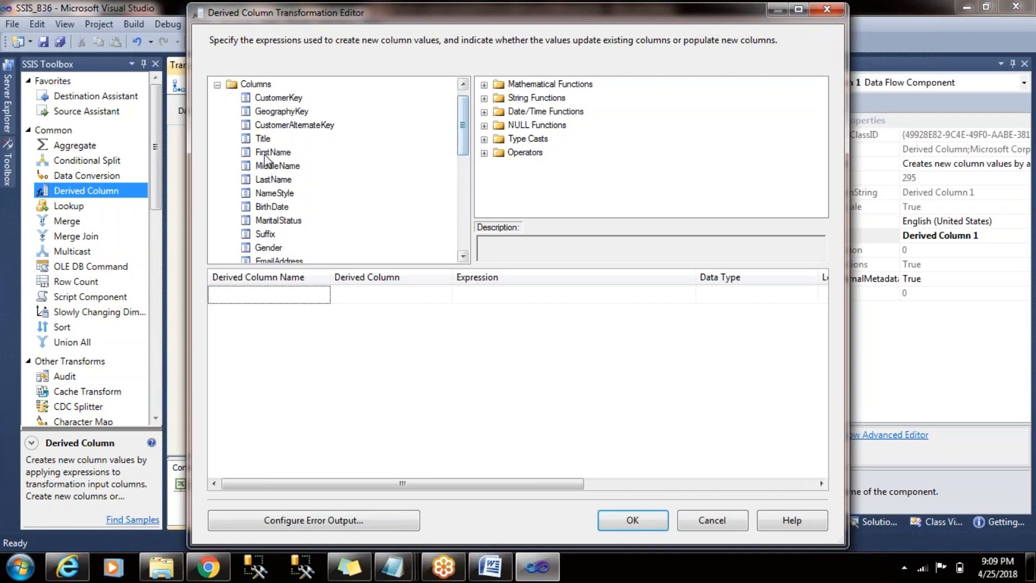
pyautogui.moveTo(268, 247); pyautogui.dragTo(562, 297)
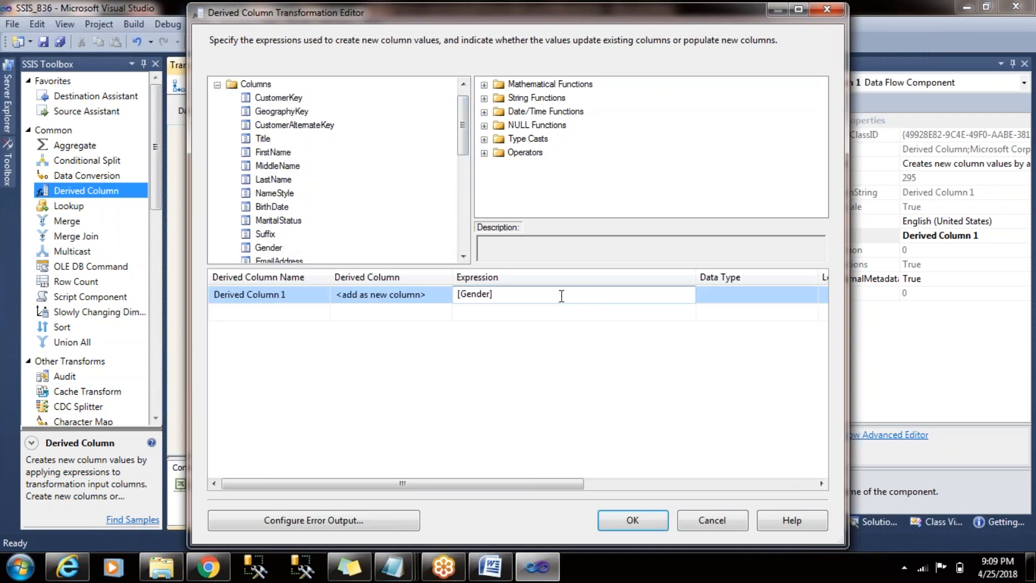
pyautogui.write('=="M" ?')
# - Add "Mr"+ [FullName] as the true result of the gender condition
pyautogui.moveTo(463, 123); pyautogui.dragTo(466, 246)
pyautogui.moveTo(259, 222); pyautogui.dragTo(598, 300)
pyautogui.click(531, 296)
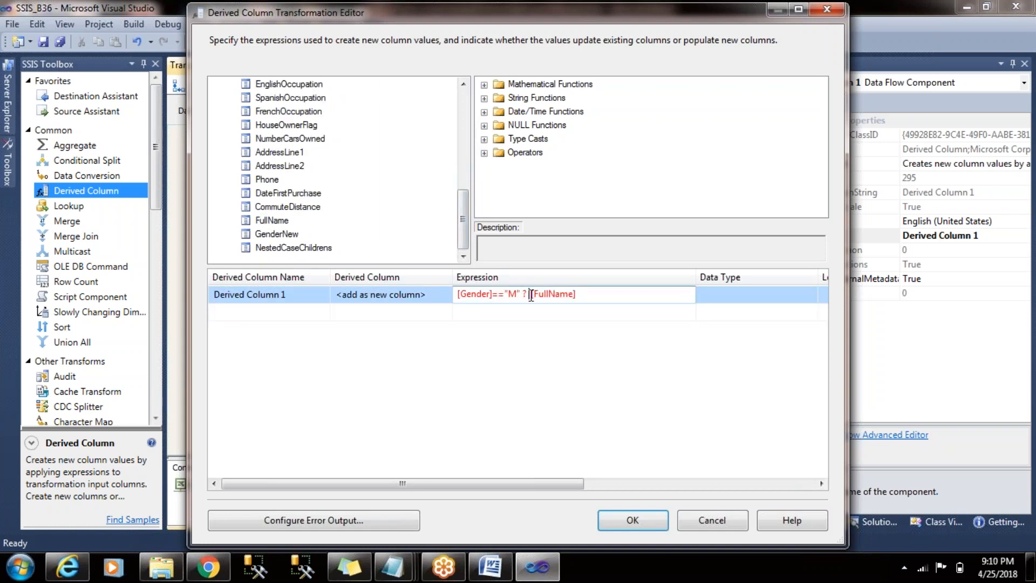
pyautogui.write('" ? "')
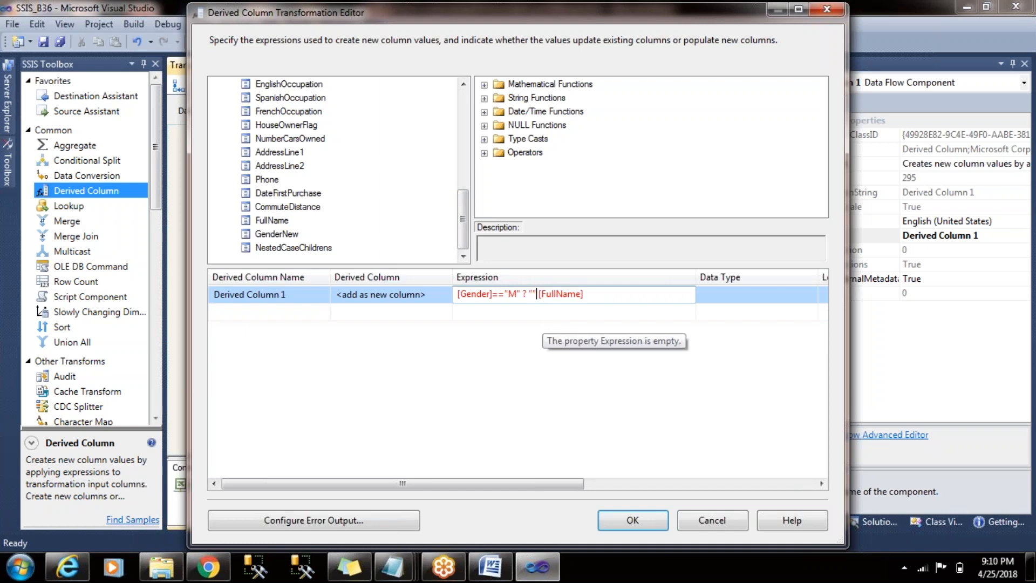
pyautogui.write('Mr"+')
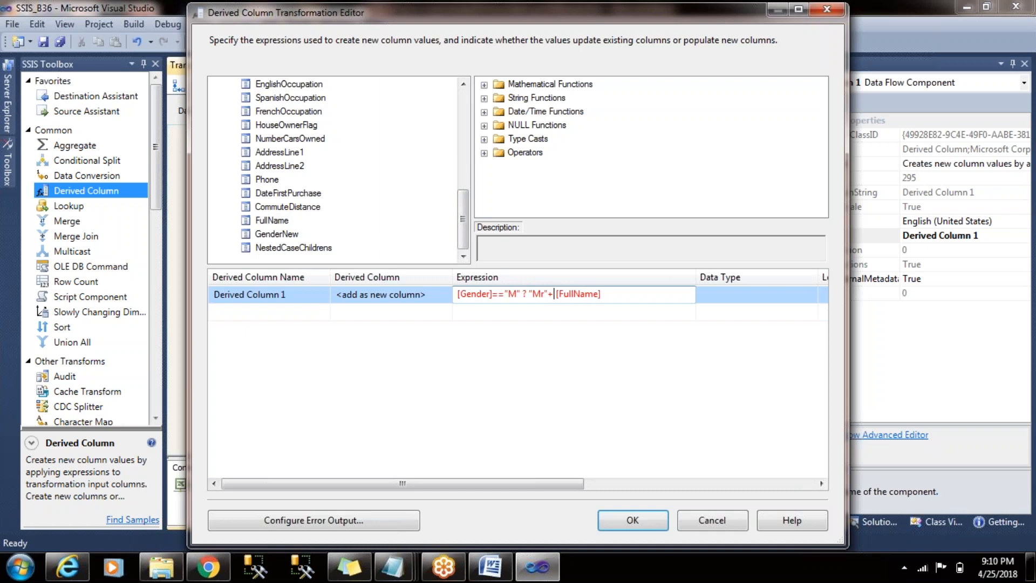
pyautogui.click(927, 89)
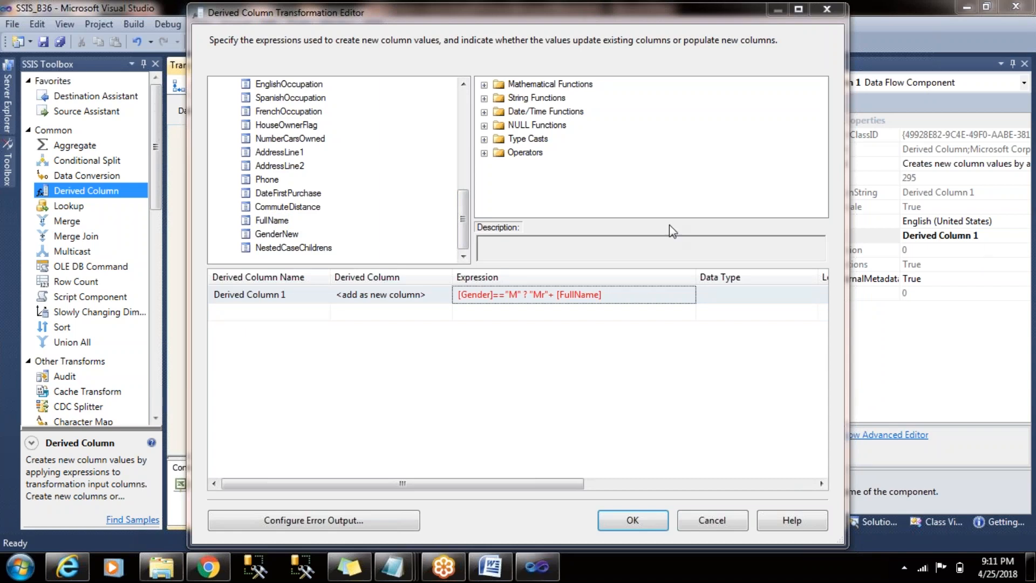
# - Add the false branch : "Ms" to the end of the conditional expression
pyautogui.click(631, 294)
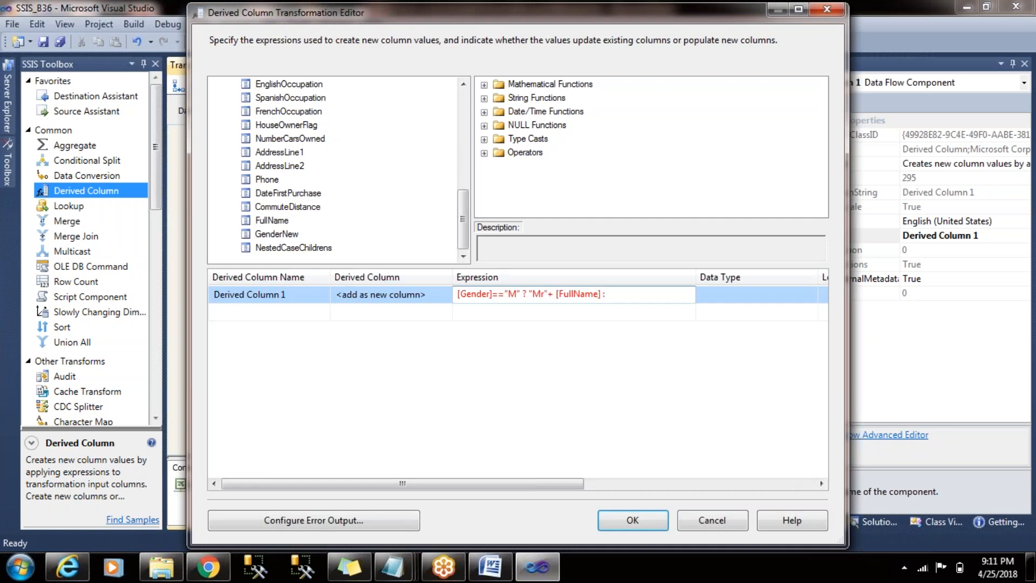
pyautogui.moveTo(603, 294); pyautogui.dragTo(529, 293)
pyautogui.hotkey('ctrl', 'c')
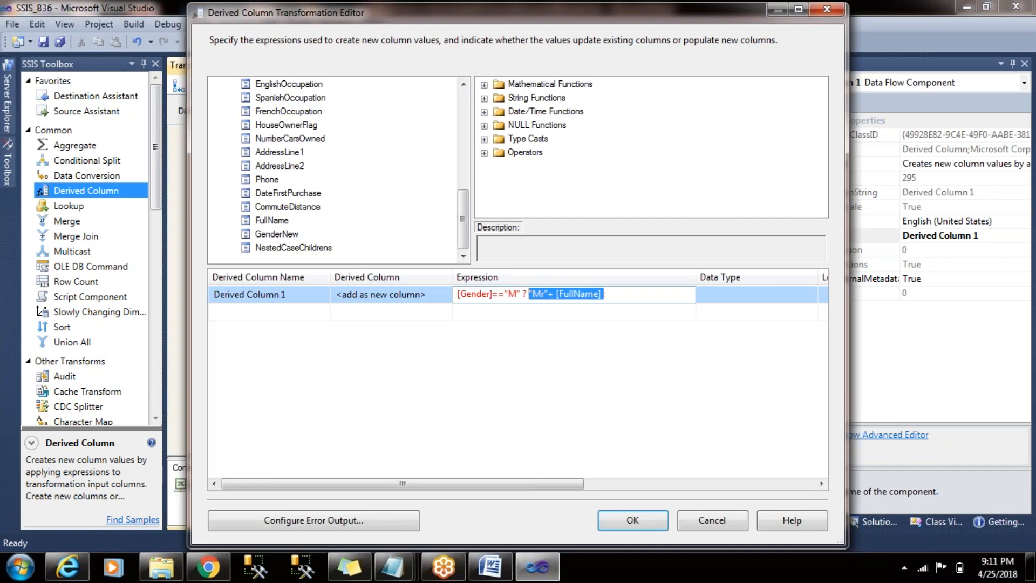
pyautogui.press('End')
pyautogui.write('"M')
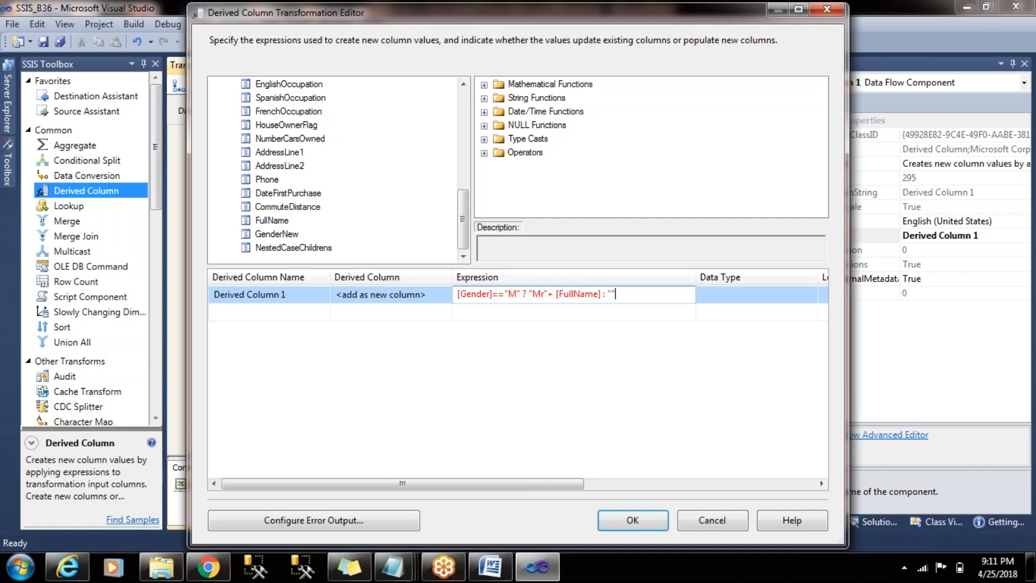
pyautogui.write('i')
pyautogui.press('BackSpace')
pyautogui.write('s')
pyautogui.hotkey('ctrl', 'v')
pyautogui.hotkey('ctrl', 'z')
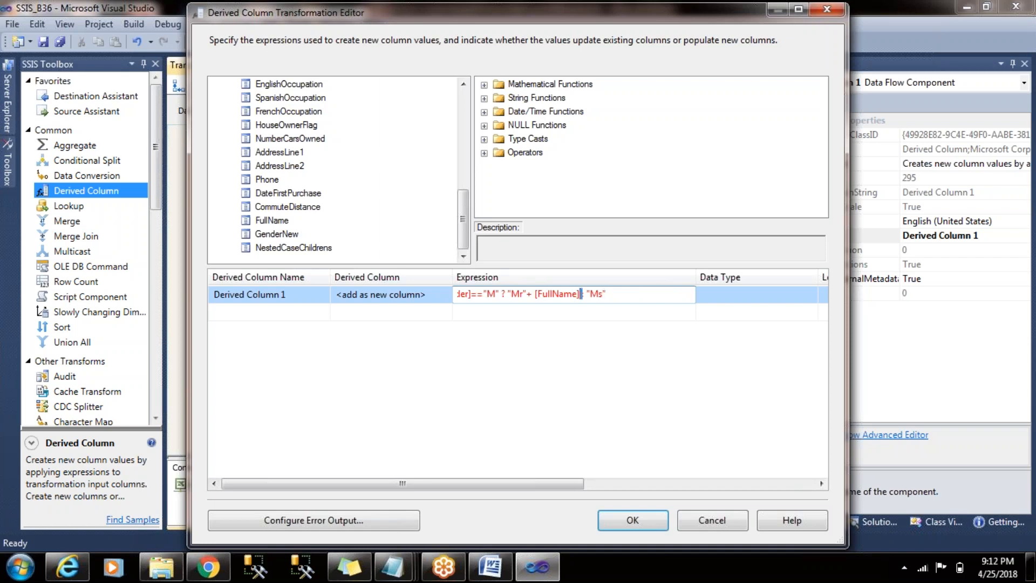
# - Append +[FullName] after "Ms" in the false branch and commit the expression
pyautogui.doubleClick(581, 294)
pyautogui.hotkey('ctrl', 'c')
pyautogui.click(654, 294)
pyautogui.hotkey('ctrl', 'v')
pyautogui.click(606, 293)
pyautogui.write('+')
pyautogui.click(654, 318)
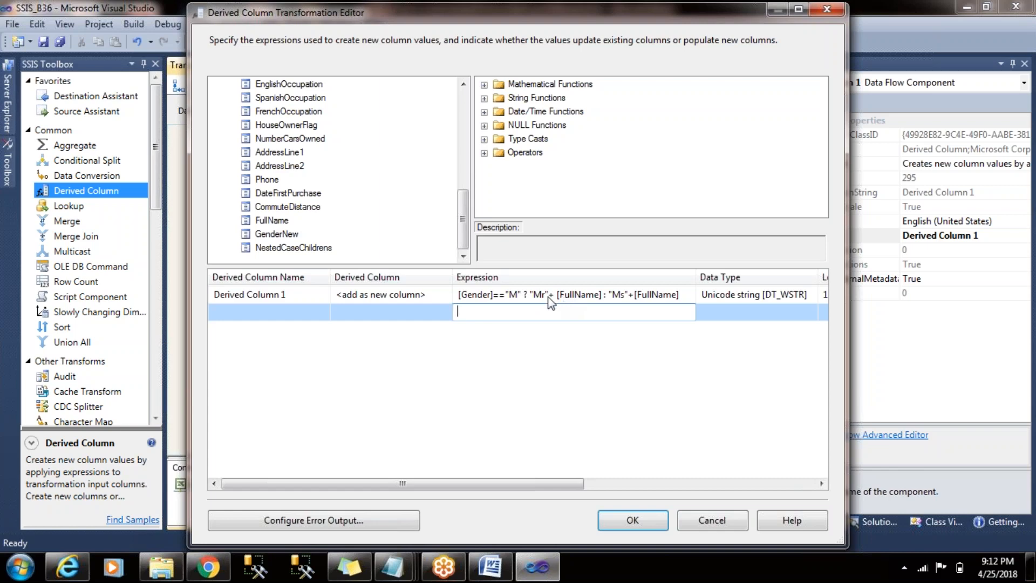
# - Enclose "Mr"+ [FullName] in parentheses within the conditional expression
pyautogui.click(532, 294)
pyautogui.write('(')
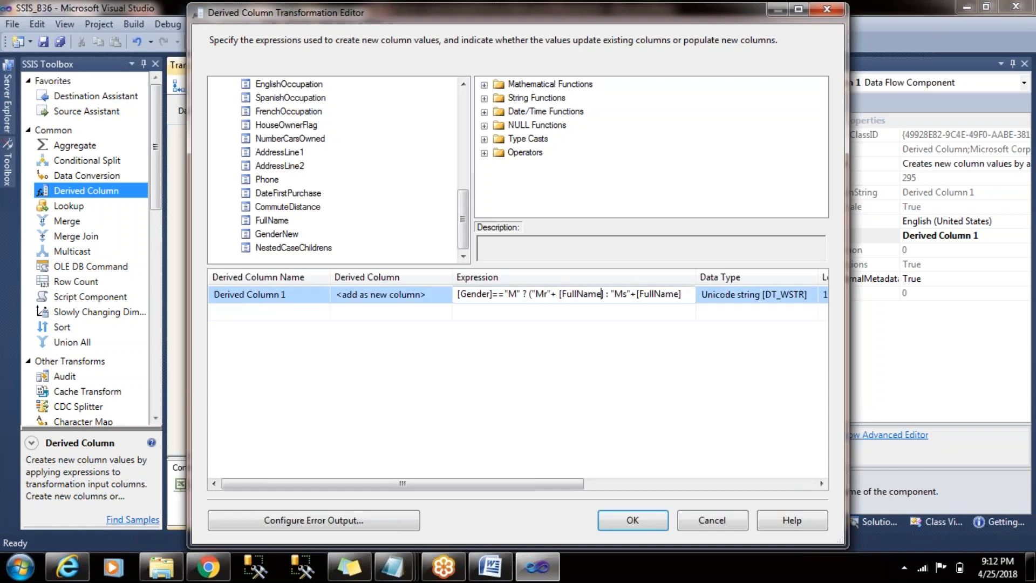
pyautogui.write(')')
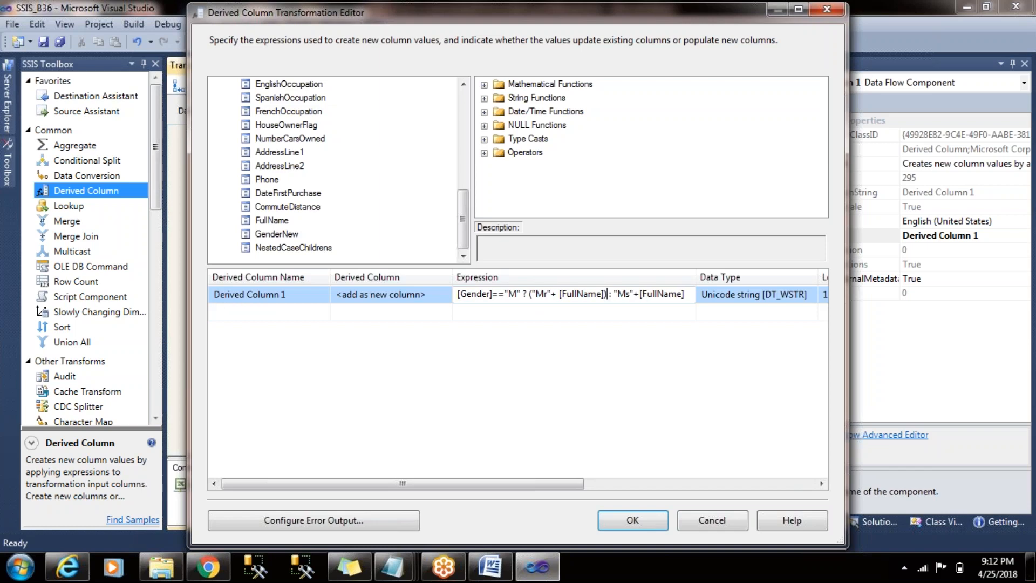
pyautogui.click(582, 315)
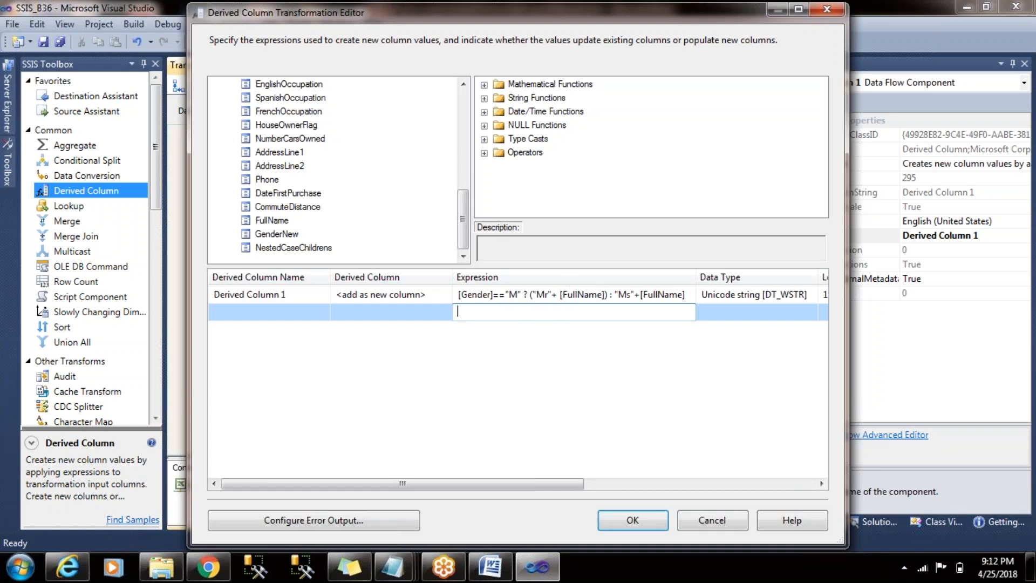
# - Name the new derived column TitledNames, check its data type and length, and accept the transformation settings
pyautogui.click(286, 296)
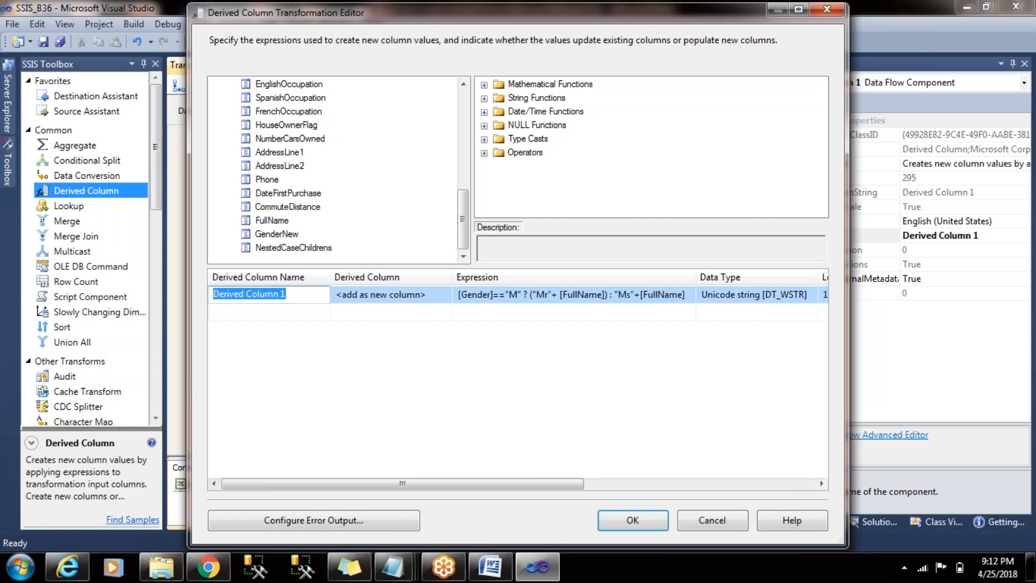
pyautogui.write('Ti')
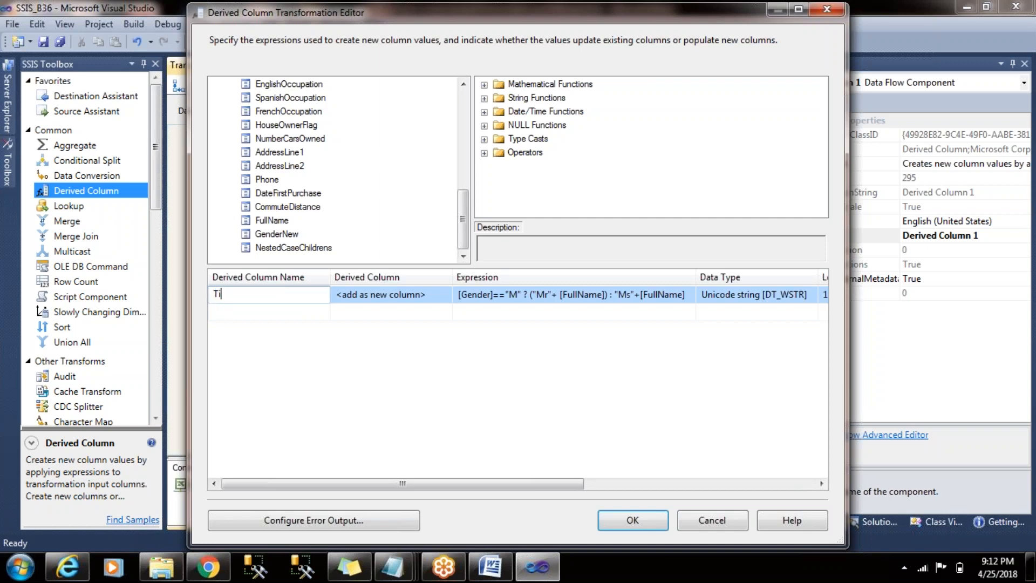
pyautogui.write('tledNames')
pyautogui.click(605, 312)
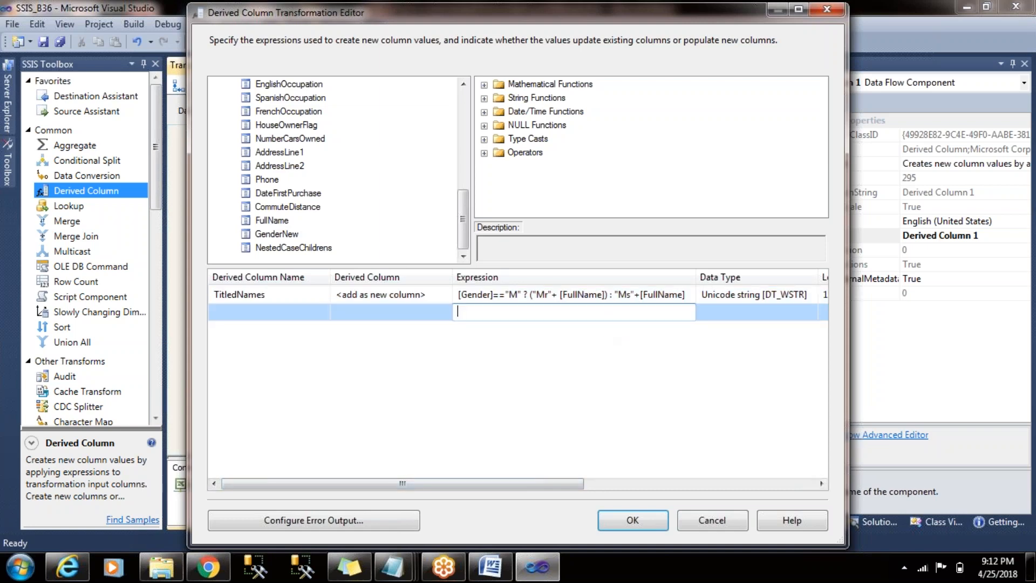
pyautogui.moveTo(537, 483); pyautogui.dragTo(615, 474)
pyautogui.click(591, 297)
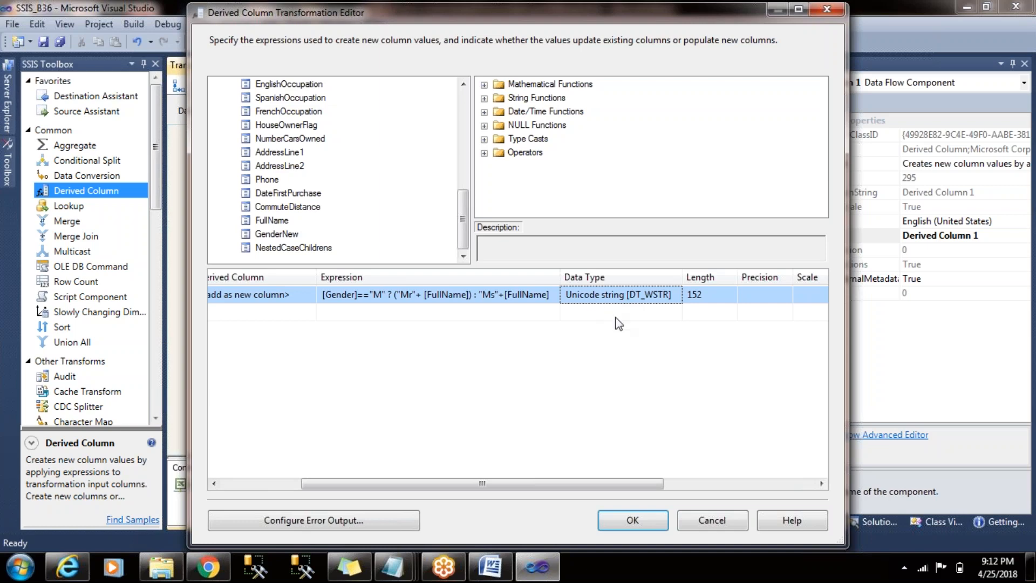
pyautogui.click(635, 529)
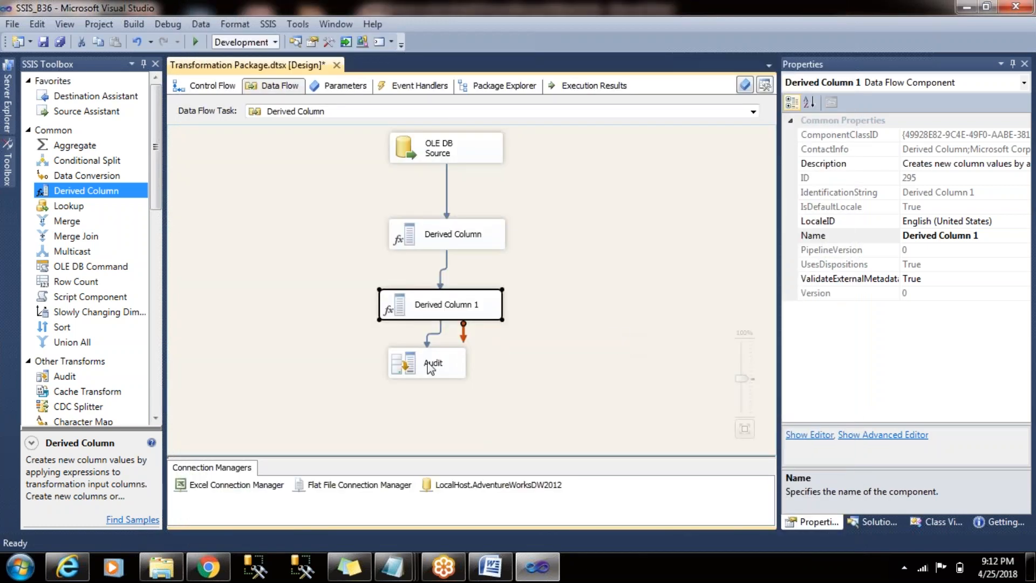
# - Move the Audit transformation slightly lower beneath Derived Column 1
pyautogui.moveTo(432, 375); pyautogui.dragTo(455, 389)
pyautogui.click(561, 354)
pyautogui.click(557, 361)
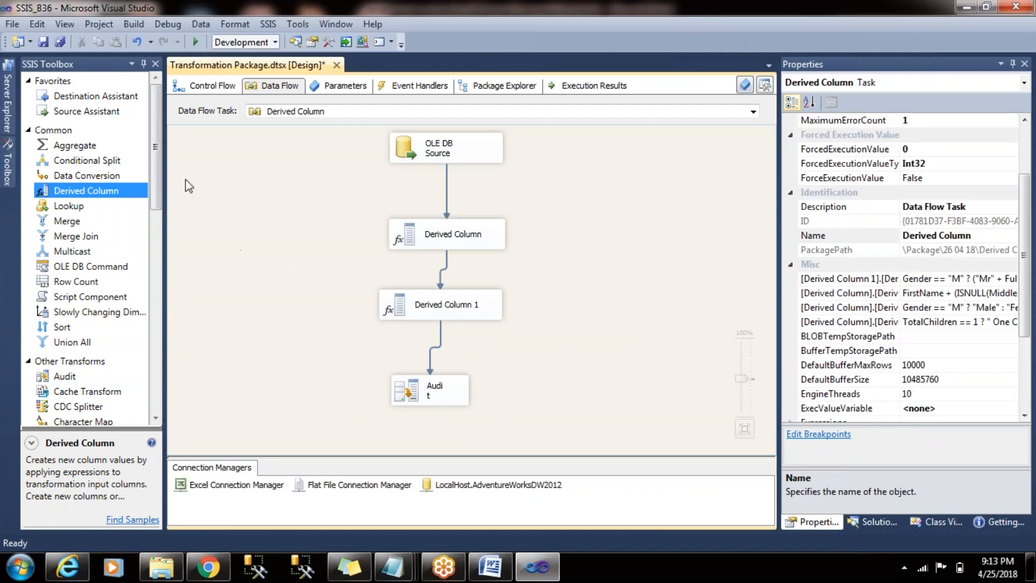
pyautogui.moveTo(159, 160); pyautogui.dragTo(161, 186)
pyautogui.click(439, 305)
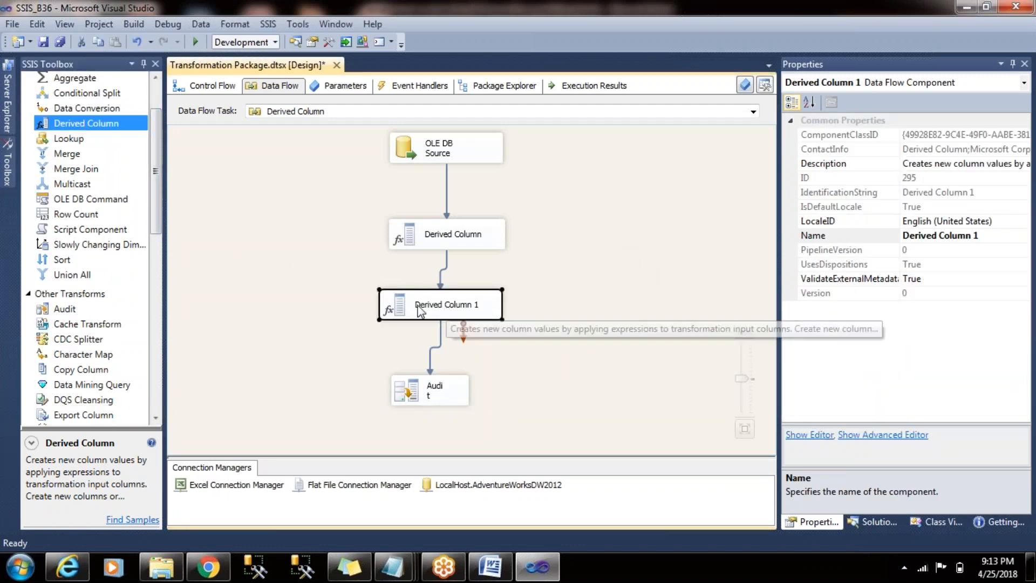
pyautogui.click(391, 246)
pyautogui.click(319, 280)
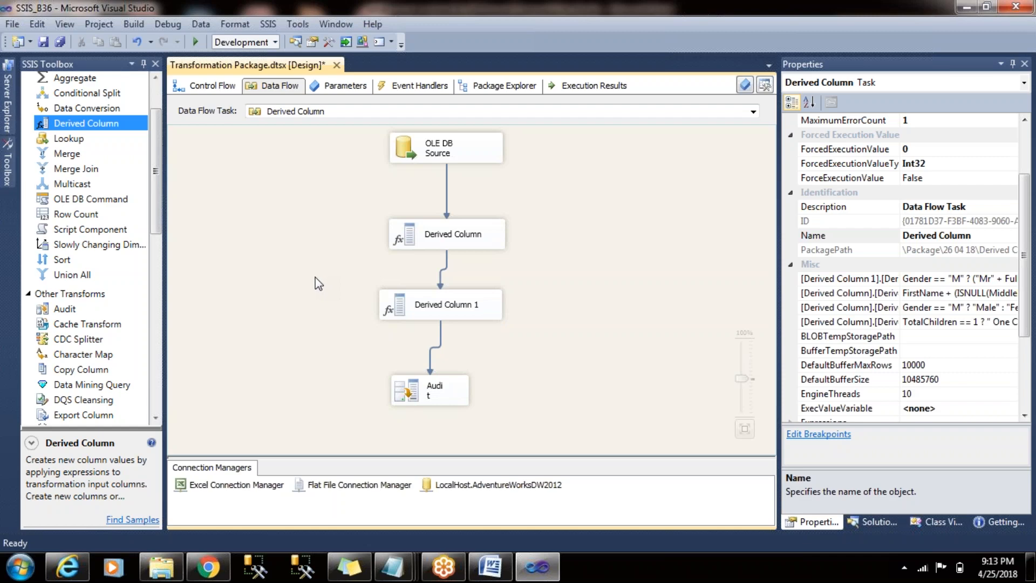
# - Select the Conditional Split transformation among the common transforms to see its description
pyautogui.moveTo(157, 149); pyautogui.dragTo(157, 132)
pyautogui.click(90, 143)
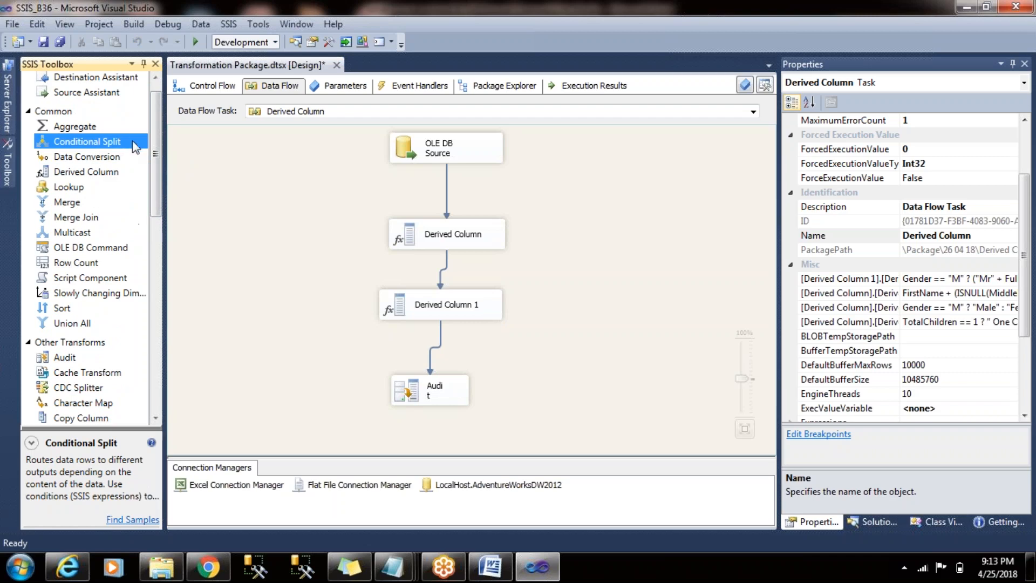
# - Open the Derived Column 1 transformation and start editing the TitledNames expression
pyautogui.click(89, 156)
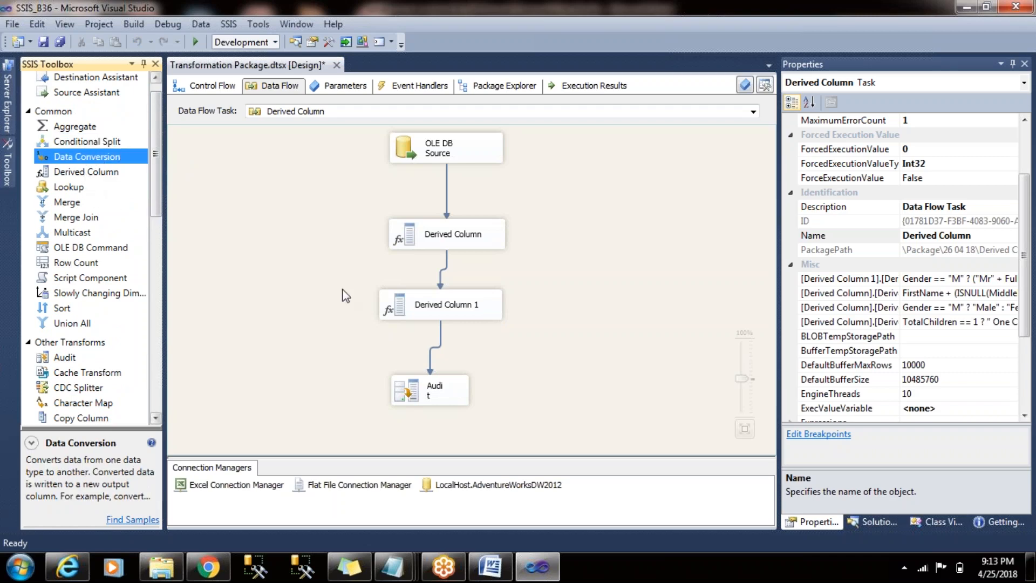
pyautogui.doubleClick(432, 312)
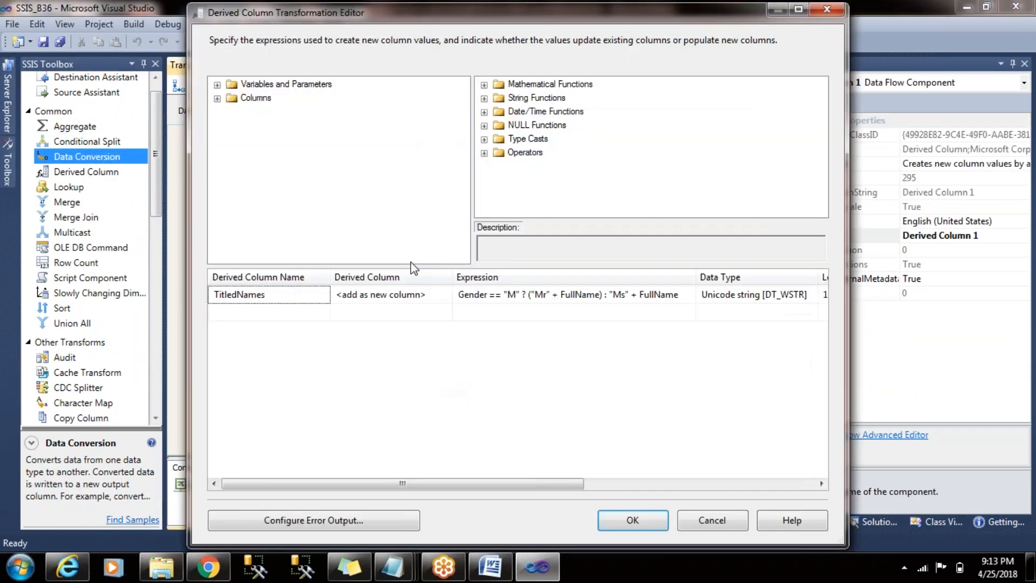
pyautogui.click(485, 295)
pyautogui.moveTo(679, 39); pyautogui.dragTo(615, 38)
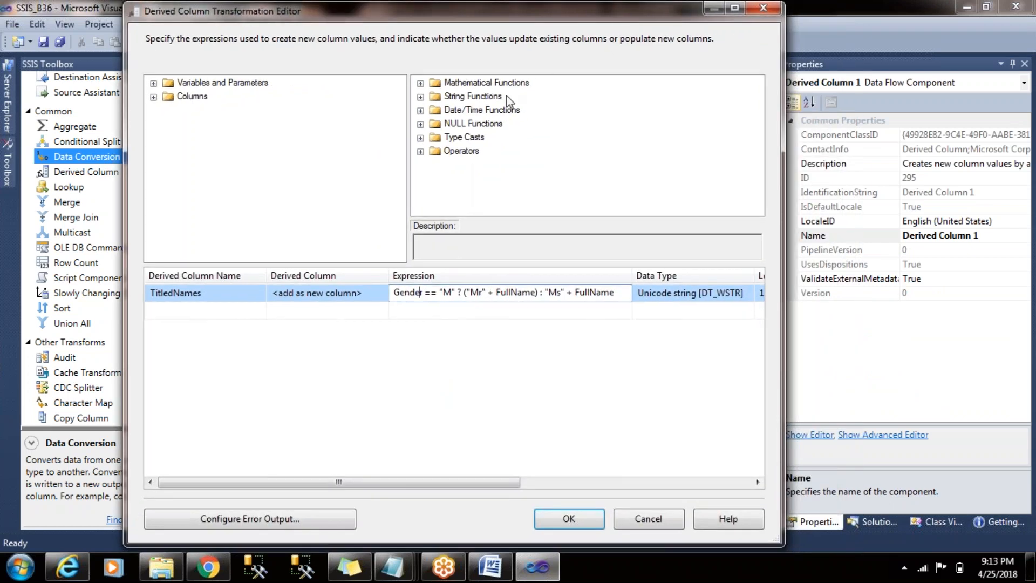
# - Insert the DT_STR type cast with length and code page placeholders at the start of the TitledNames expression
pyautogui.click(460, 150)
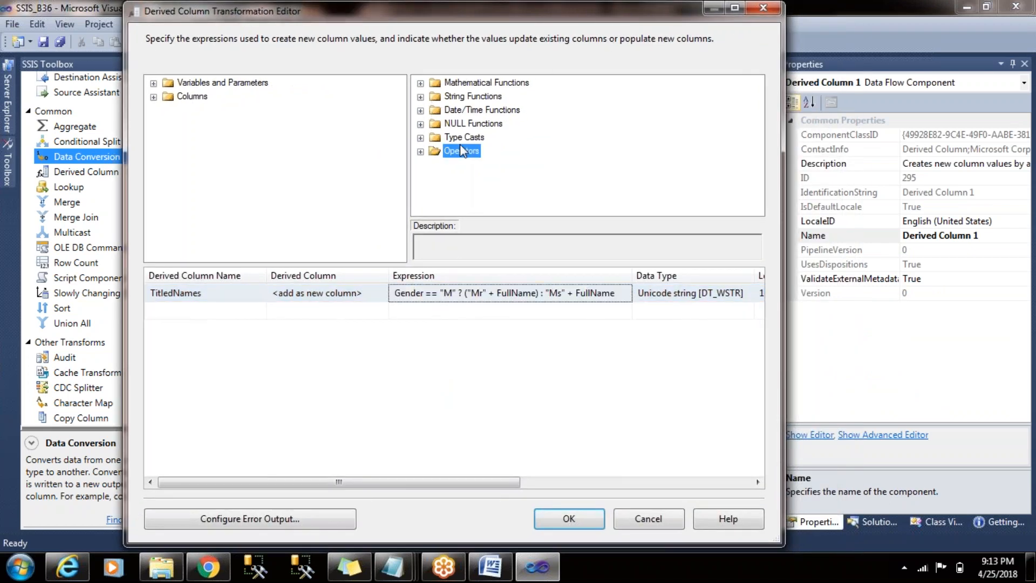
pyautogui.click(462, 139)
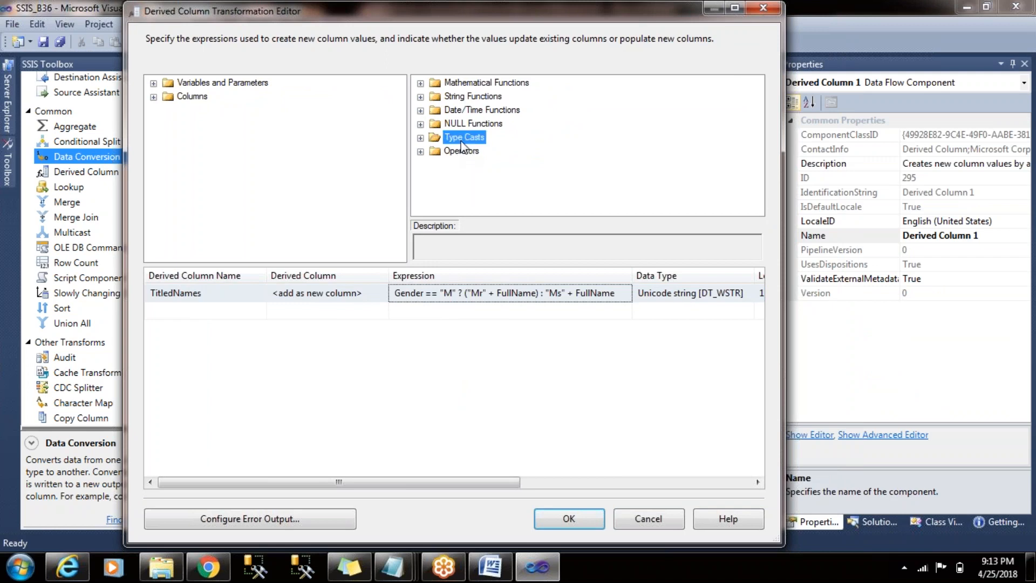
pyautogui.click(421, 138)
pyautogui.moveTo(761, 125); pyautogui.dragTo(761, 150)
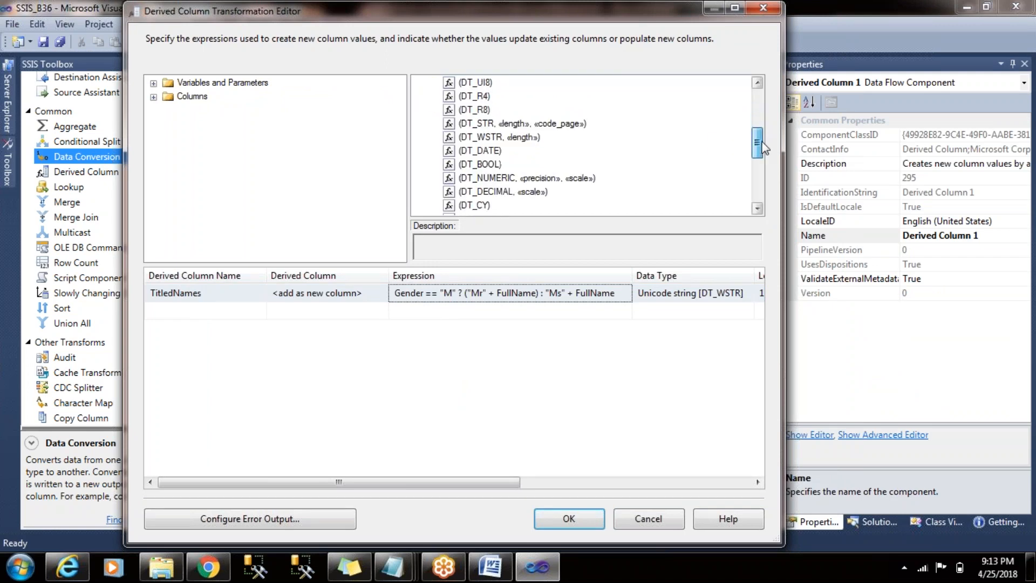
pyautogui.click(506, 123)
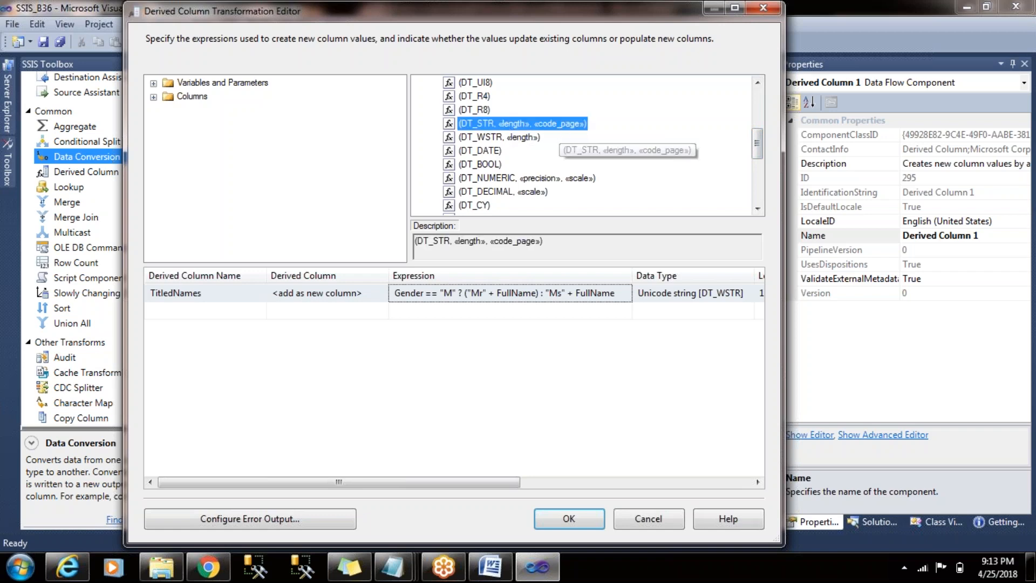
pyautogui.moveTo(506, 123); pyautogui.dragTo(394, 296)
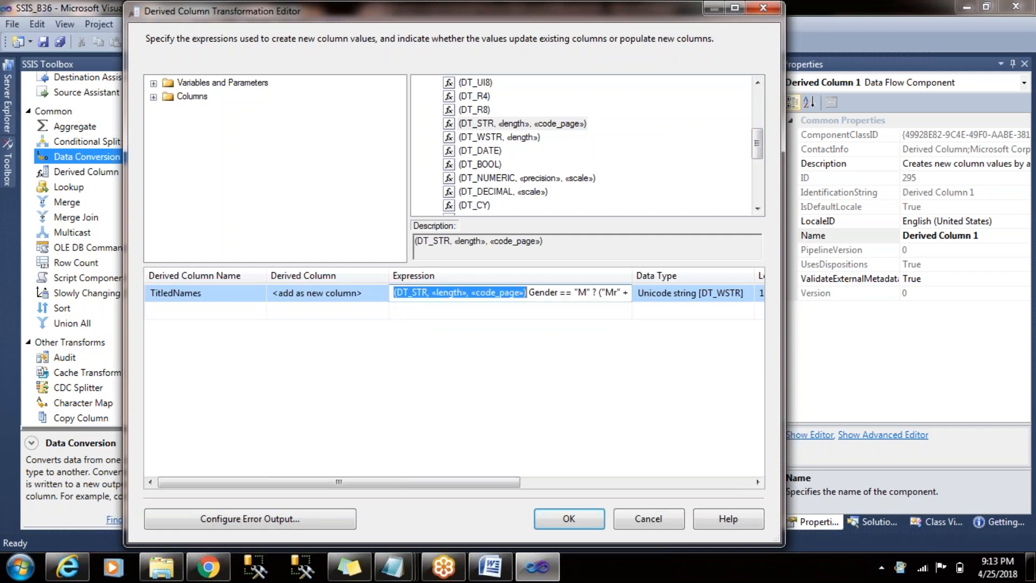
pyautogui.click(522, 293)
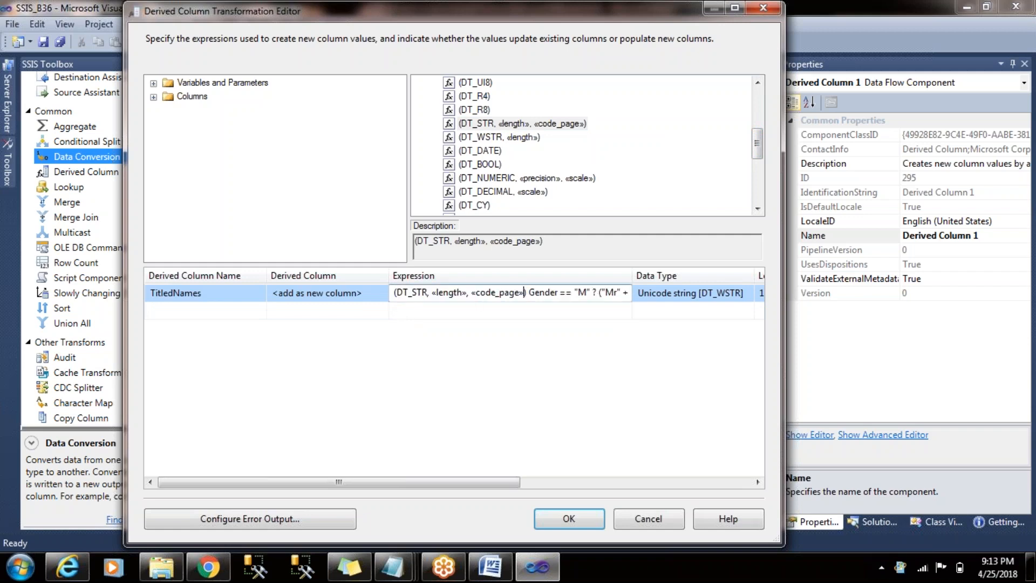
# - Replace the length placeholder in the DT_STR cast with 100
pyautogui.click(466, 293)
pyautogui.press('BackSpace')
pyautogui.press('BackSpace')
pyautogui.press('BackSpace')
pyautogui.press('BackSpace')
pyautogui.press('BackSpace')
pyautogui.press('BackSpace')
pyautogui.press('BackSpace')
pyautogui.press('BackSpace')
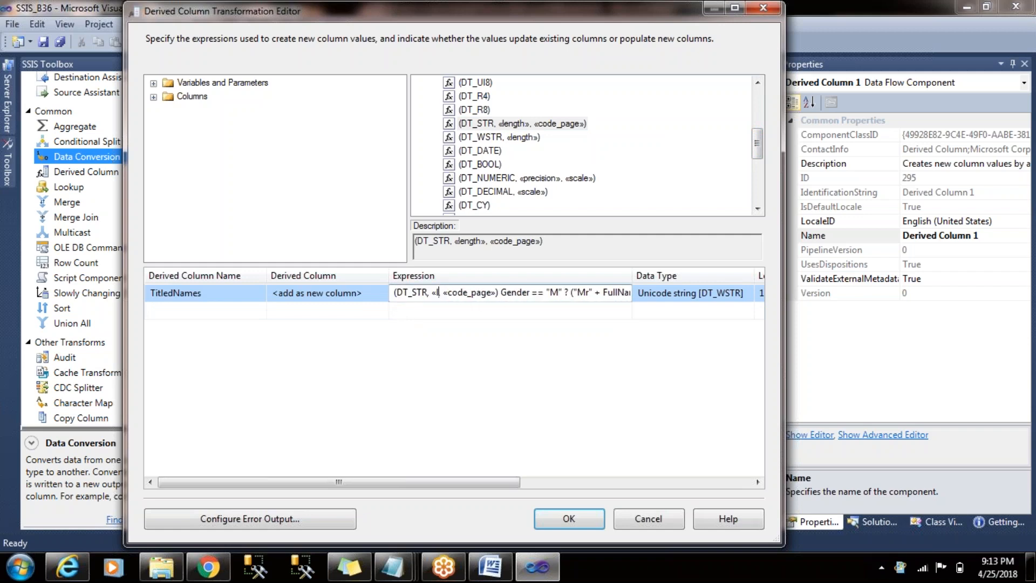
pyautogui.write('100')
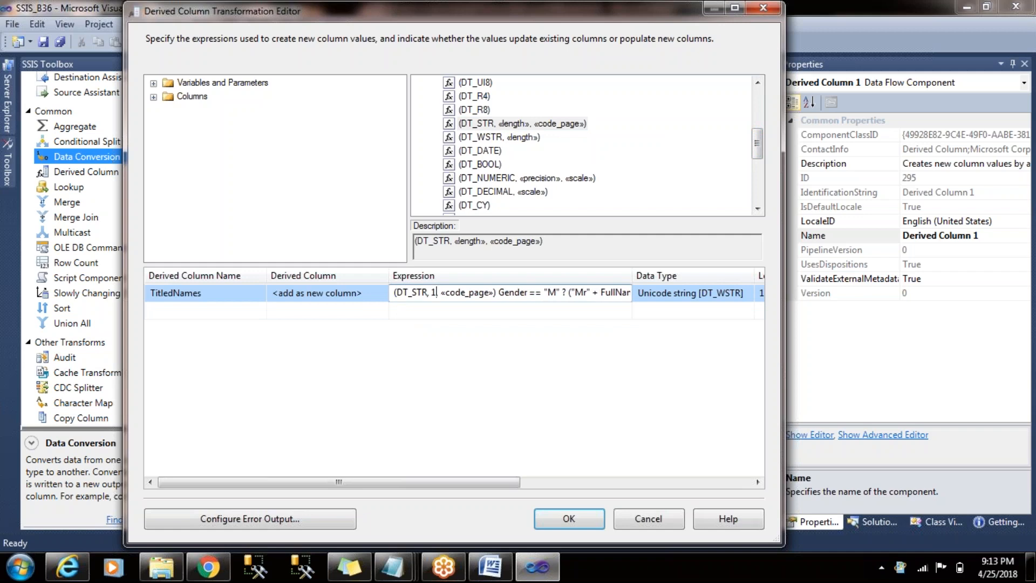
# - Replace the code page placeholder in the DT_STR cast with 1252 and commit the expression
pyautogui.press('Right')
pyautogui.press('Right')
pyautogui.hotkey('shift', 'Right')
pyautogui.hotkey('shift', 'Right')
pyautogui.hotkey('shift', 'Right')
pyautogui.hotkey('shift', 'Right')
pyautogui.hotkey('shift', 'Right')
pyautogui.hotkey('shift', 'Right')
pyautogui.hotkey('shift', 'Right')
pyautogui.hotkey('shift', 'Right')
pyautogui.hotkey('shift', 'Right')
pyautogui.hotkey('shift', 'Right')
pyautogui.hotkey('shift', 'Right')
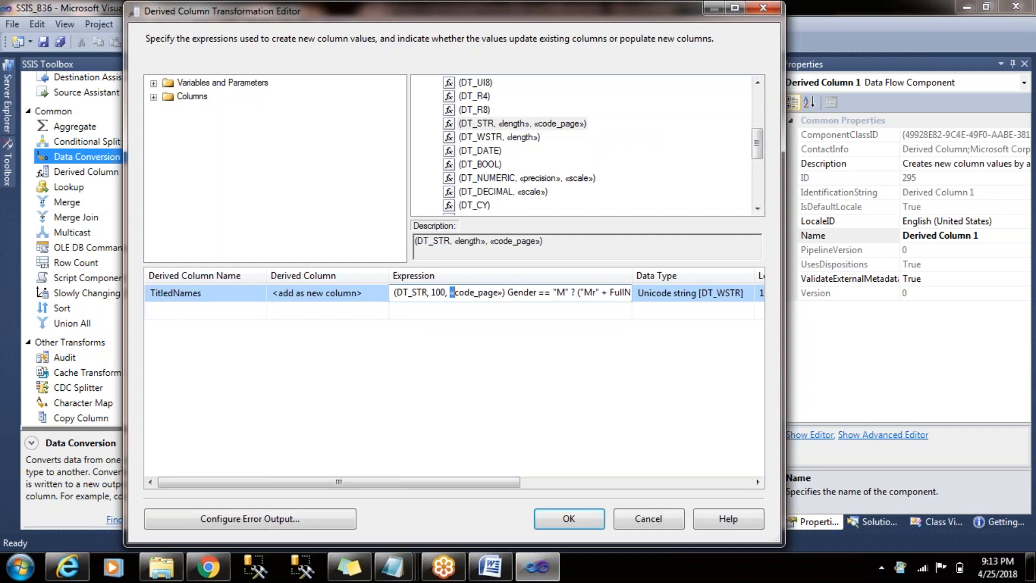
pyautogui.write('12')
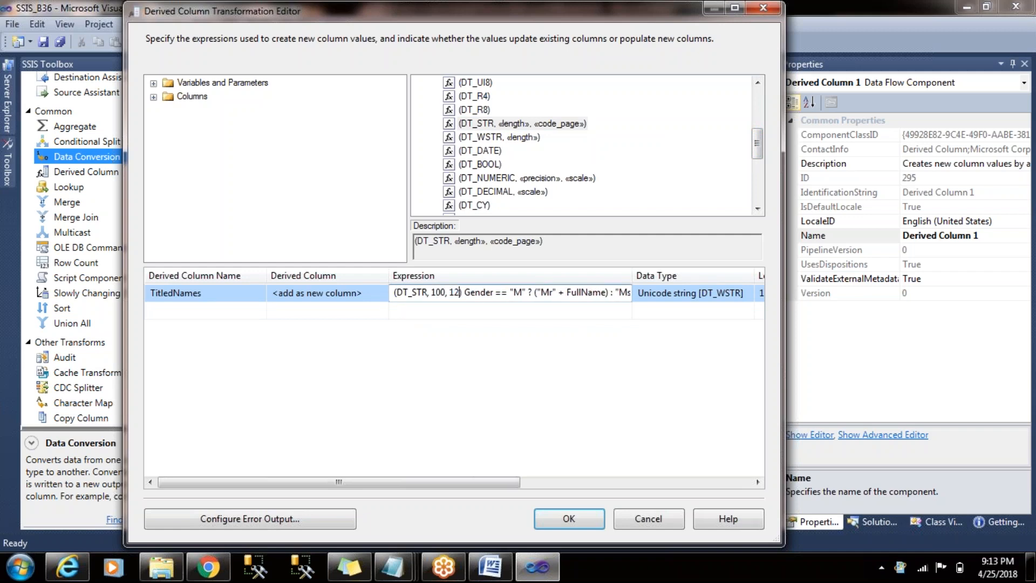
pyautogui.write('52')
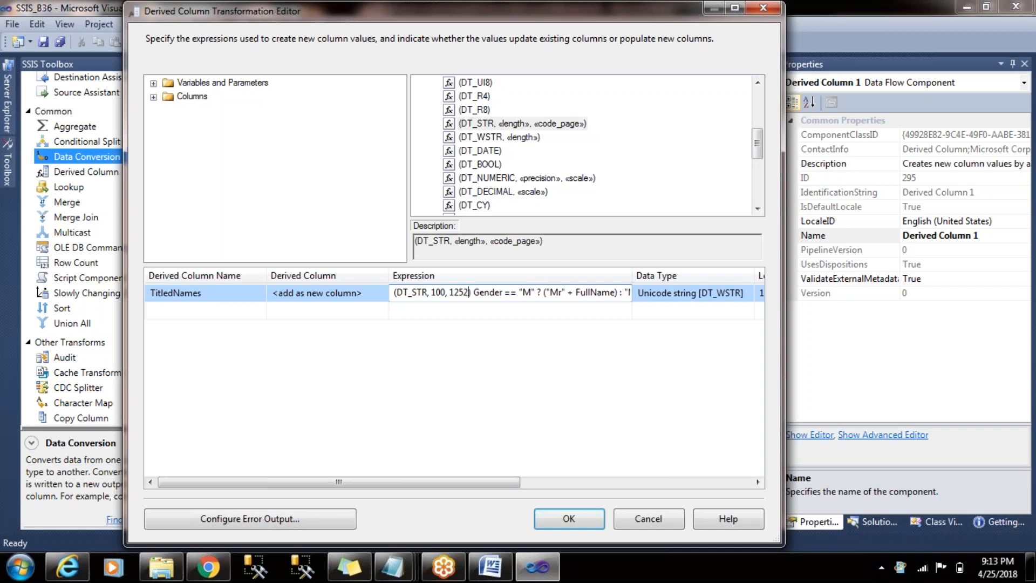
pyautogui.click(481, 317)
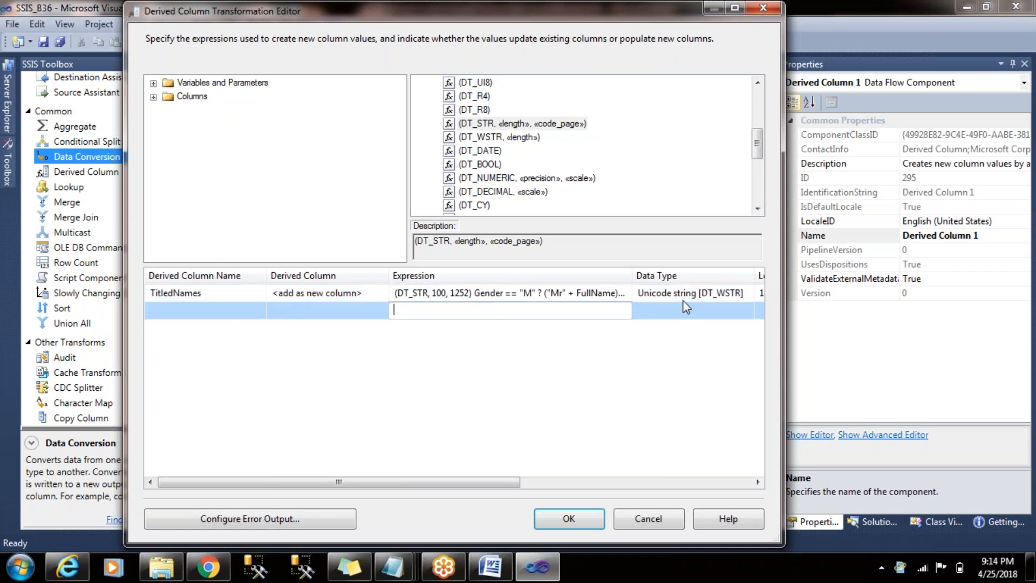
# - Review the cast in the TitledNames expression and check the column's data type and length
pyautogui.click(461, 294)
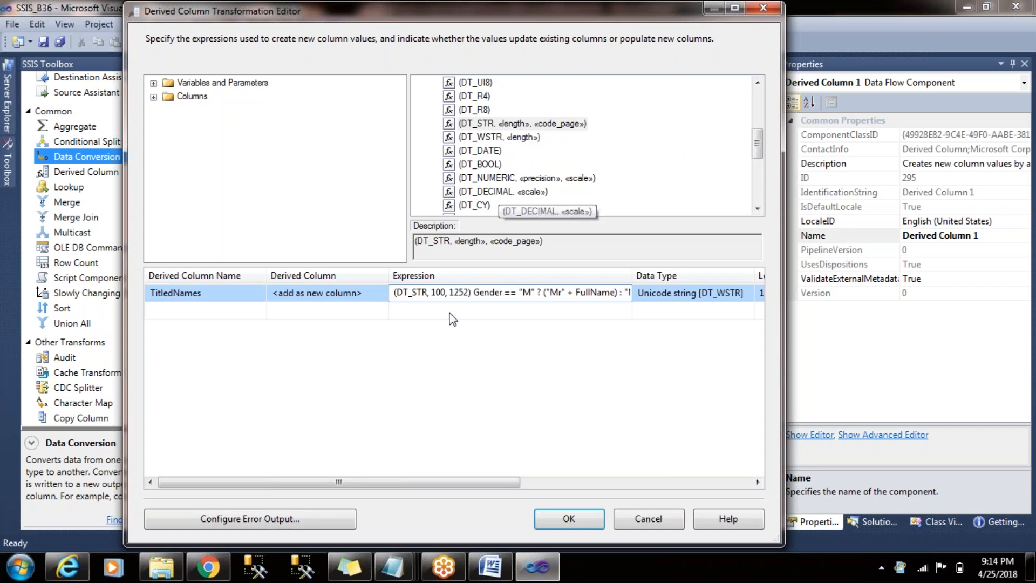
pyautogui.moveTo(470, 292); pyautogui.dragTo(448, 294)
pyautogui.click(464, 311)
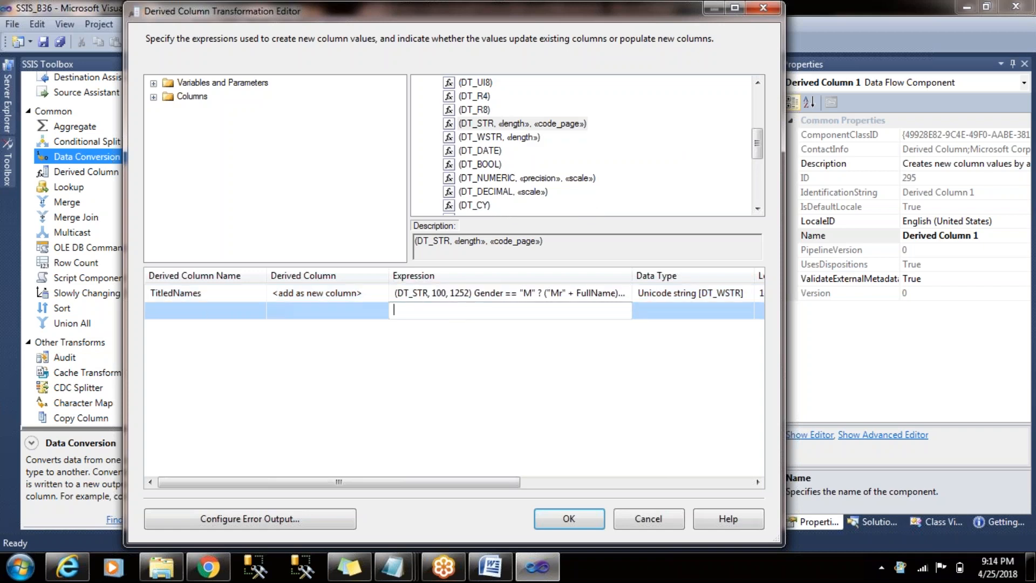
pyautogui.click(472, 296)
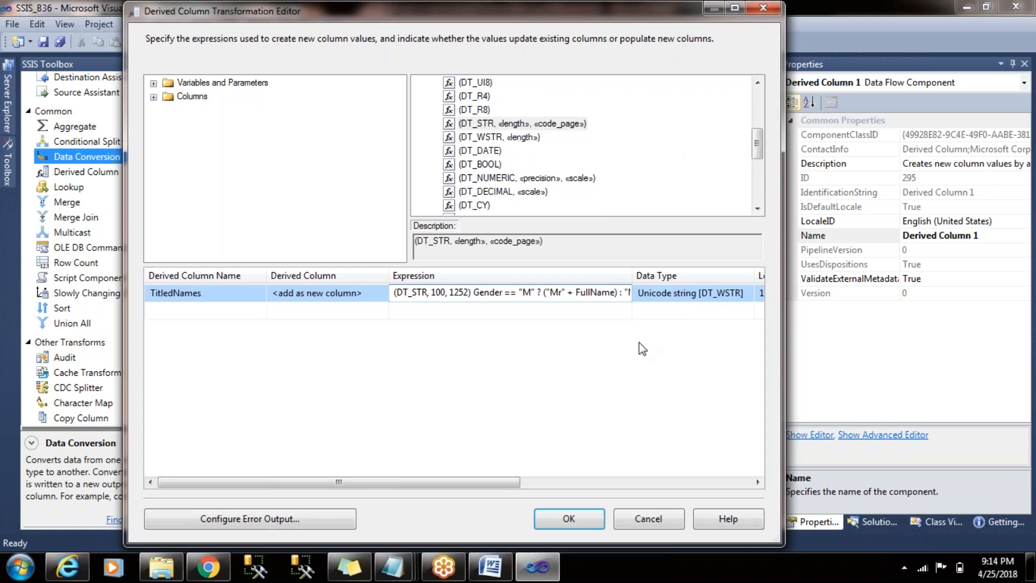
pyautogui.moveTo(517, 484); pyautogui.dragTo(522, 484)
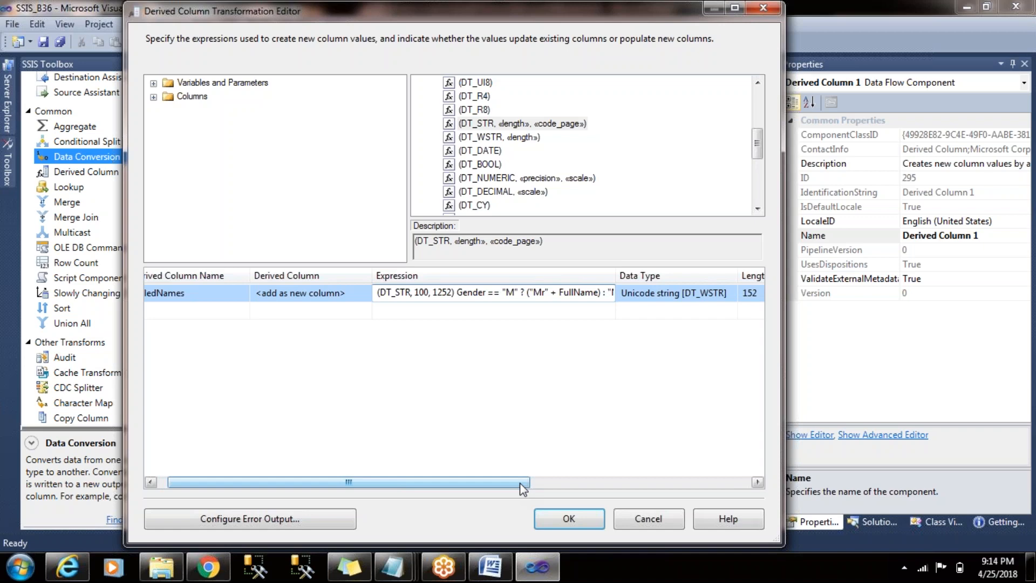
pyautogui.click(528, 328)
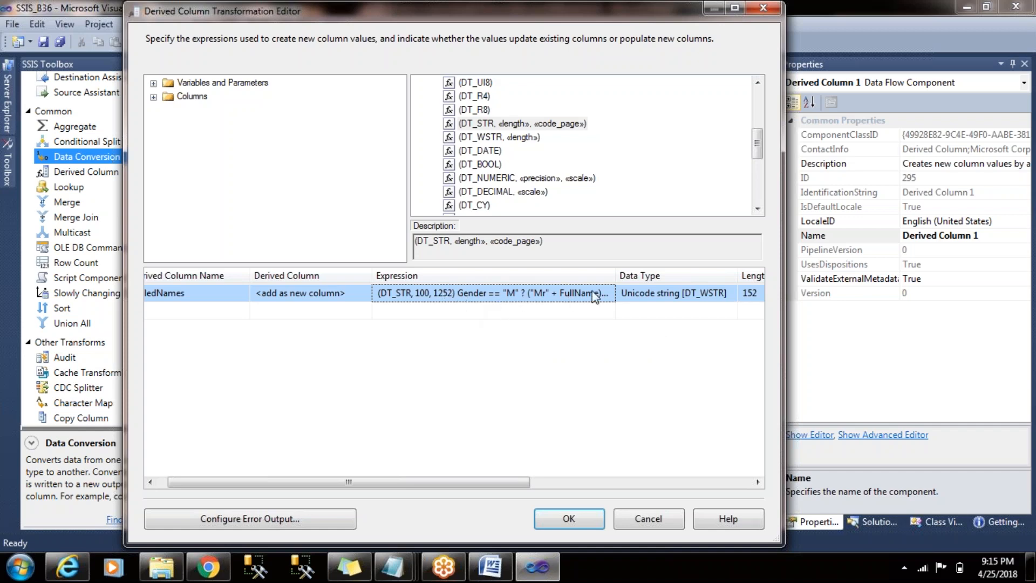
# - Enclose the whole Gender conditional after the (DT_STR, 100, 1252) cast in parentheses and commit the expression
pyautogui.click(535, 293)
pyautogui.moveTo(456, 294); pyautogui.dragTo(377, 294)
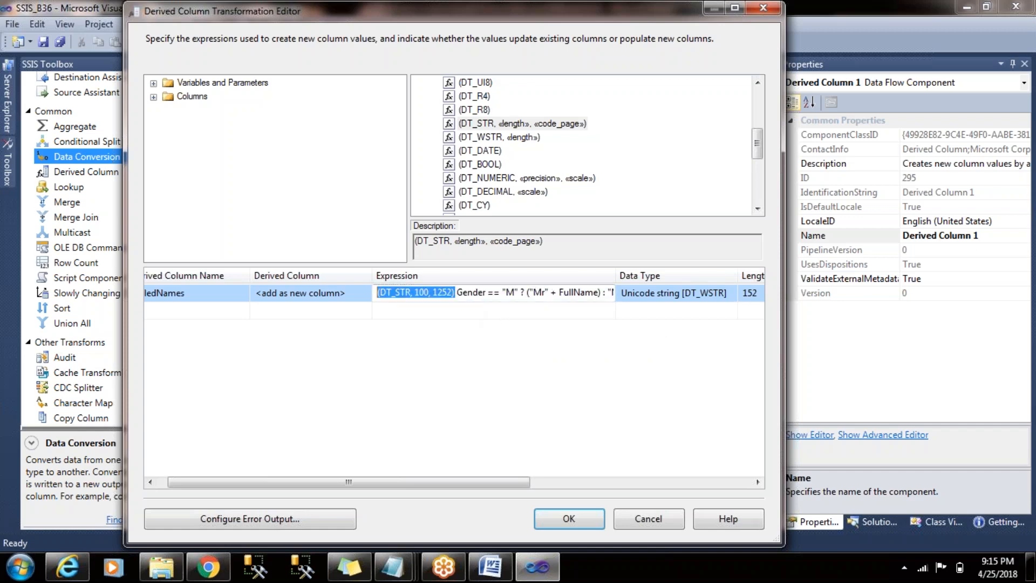
pyautogui.click(500, 294)
pyautogui.click(456, 294)
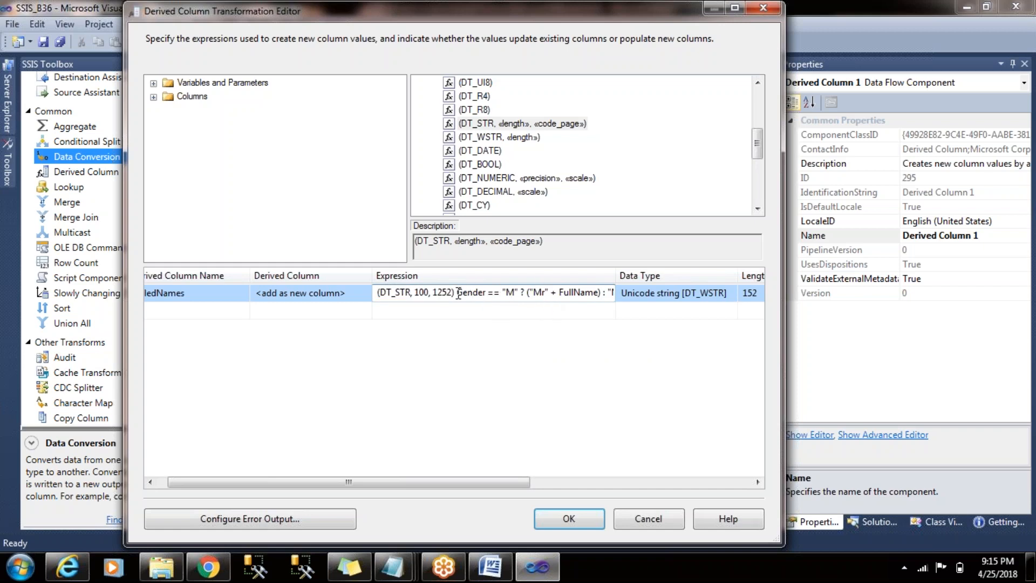
pyautogui.write('(')
pyautogui.press('End')
pyautogui.write(')')
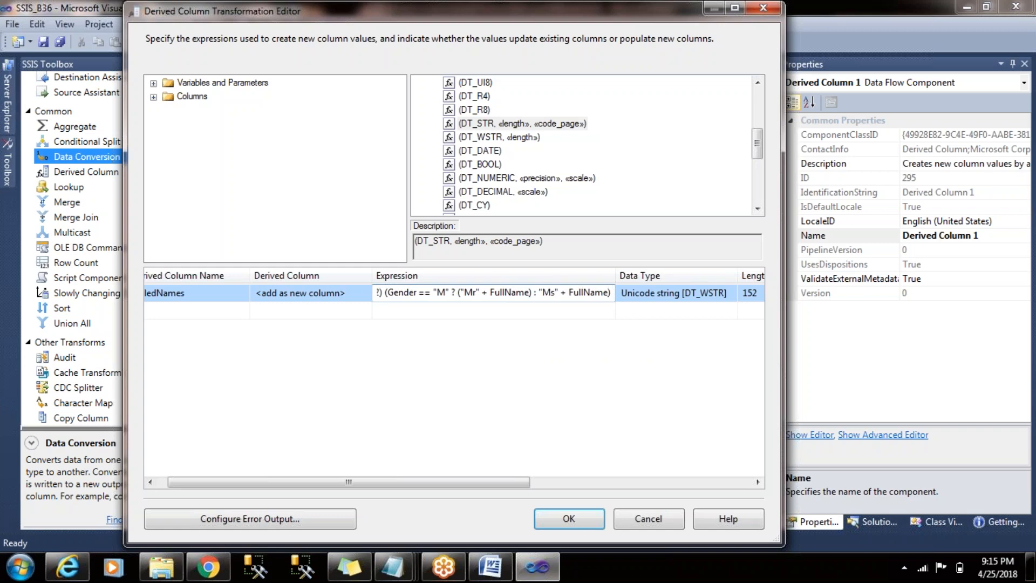
pyautogui.press('Left')
pyautogui.press('Left')
pyautogui.press('Left')
pyautogui.press('Left')
pyautogui.press('Left')
pyautogui.press('Left')
pyautogui.press('Left')
pyautogui.press('Left')
pyautogui.press('Left')
pyautogui.press('Left')
pyautogui.press('Left')
pyautogui.press('Left')
pyautogui.press('Left')
pyautogui.press('Left')
pyautogui.press('Left')
pyautogui.press('Left')
pyautogui.press('Left')
pyautogui.press('Left')
pyautogui.press('Left')
pyautogui.press('Left')
pyautogui.press('Home')
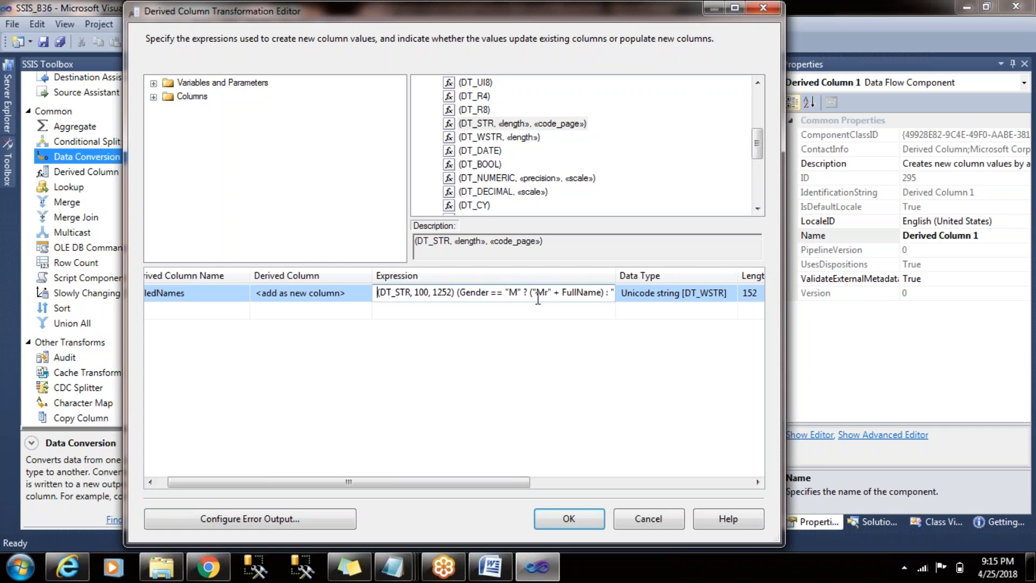
pyautogui.press('Return')
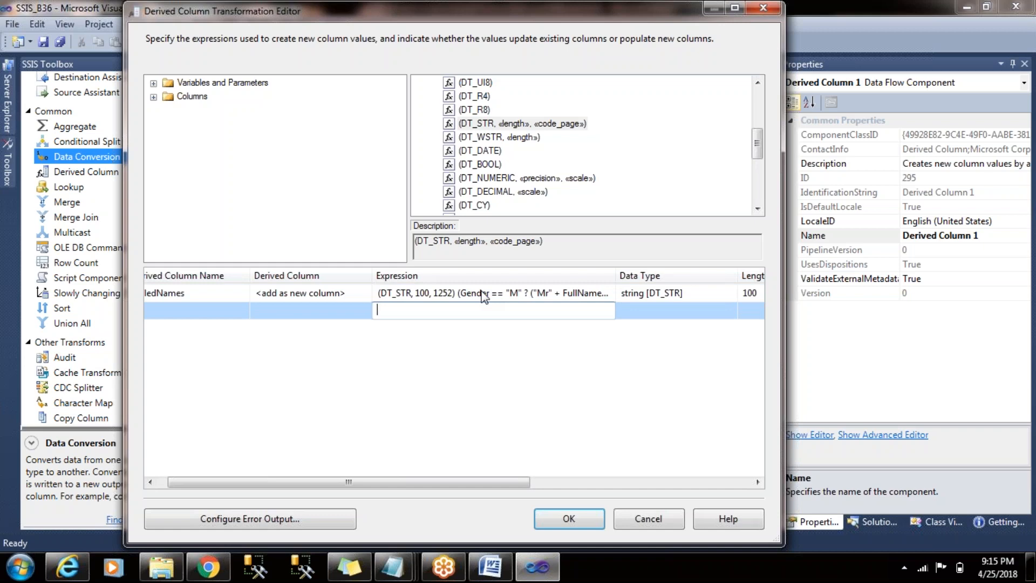
# - Review the parenthesized conditional and the DT_STR cast within the TitledNames expression
pyautogui.click(457, 293)
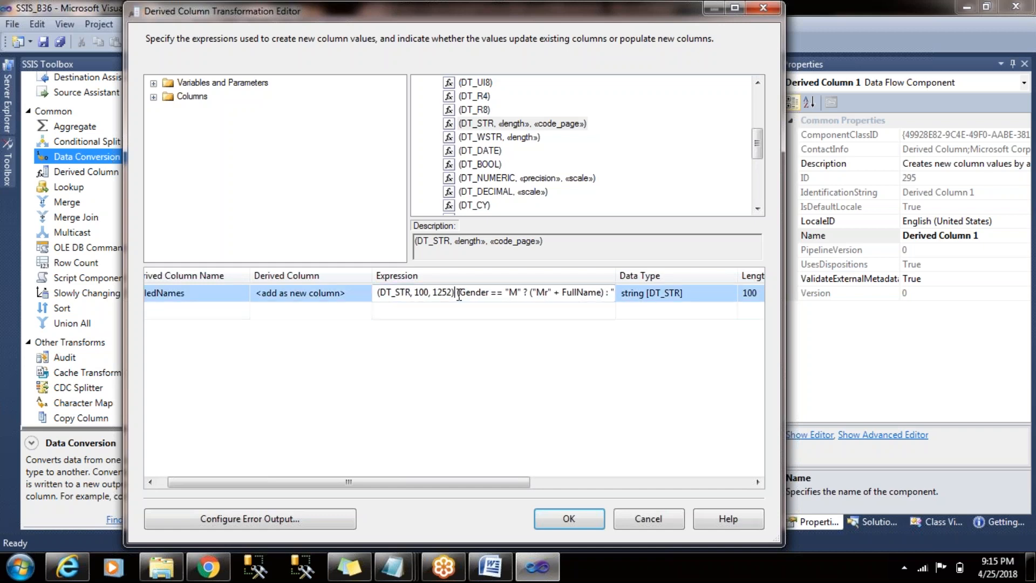
pyautogui.moveTo(492, 292); pyautogui.dragTo(605, 293)
pyautogui.click(605, 293)
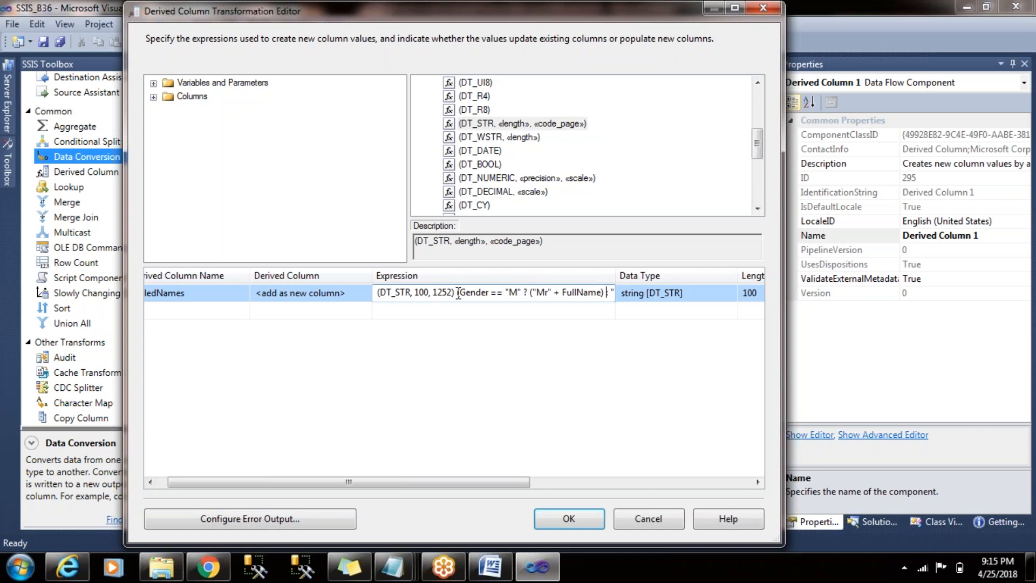
pyautogui.moveTo(458, 292); pyautogui.dragTo(375, 292)
pyautogui.click(471, 315)
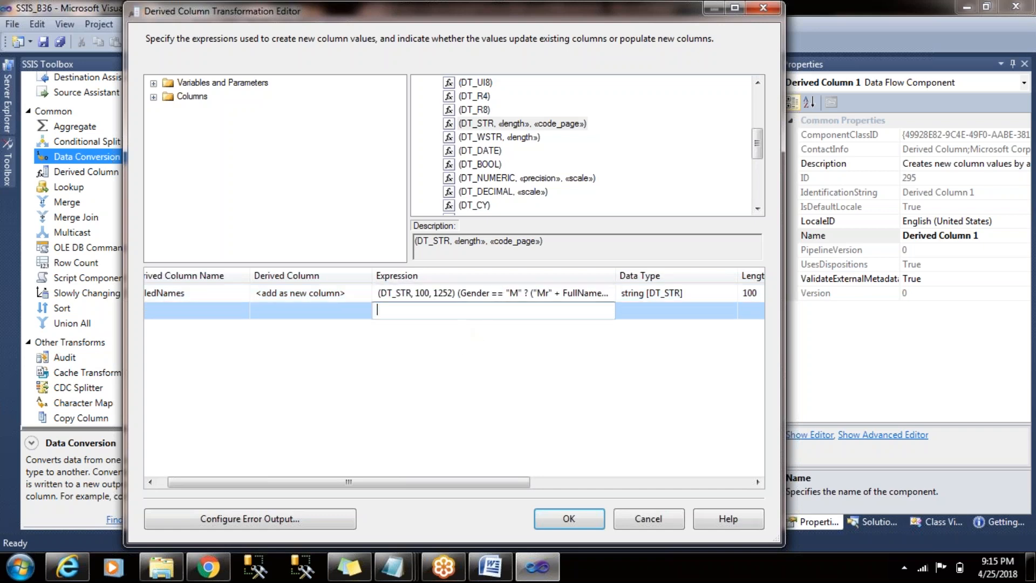
pyautogui.moveTo(484, 483); pyautogui.dragTo(432, 496)
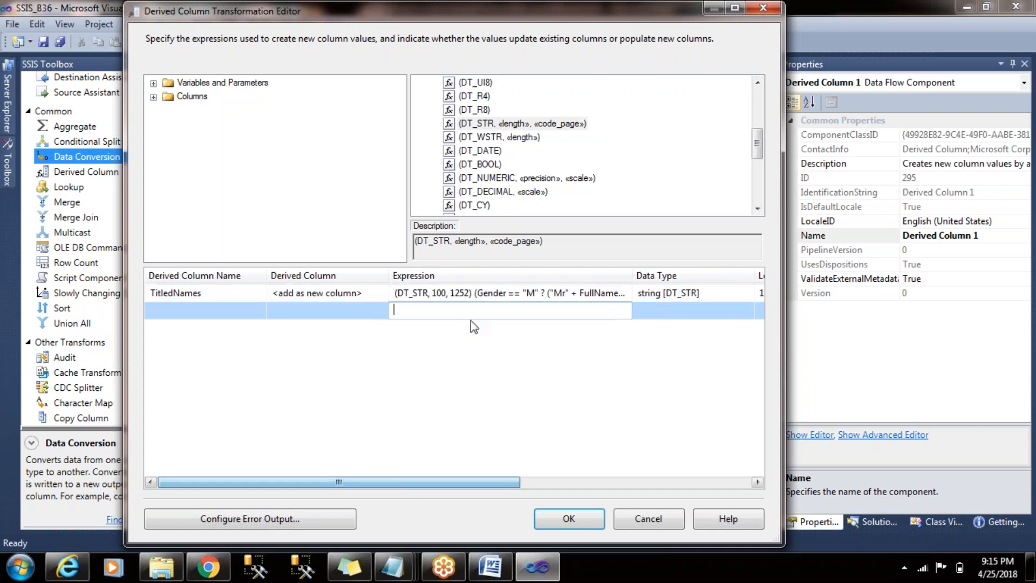
# - Add a new derived column row below TitledNames with the EmailAddress input column as its expression
pyautogui.click(478, 308)
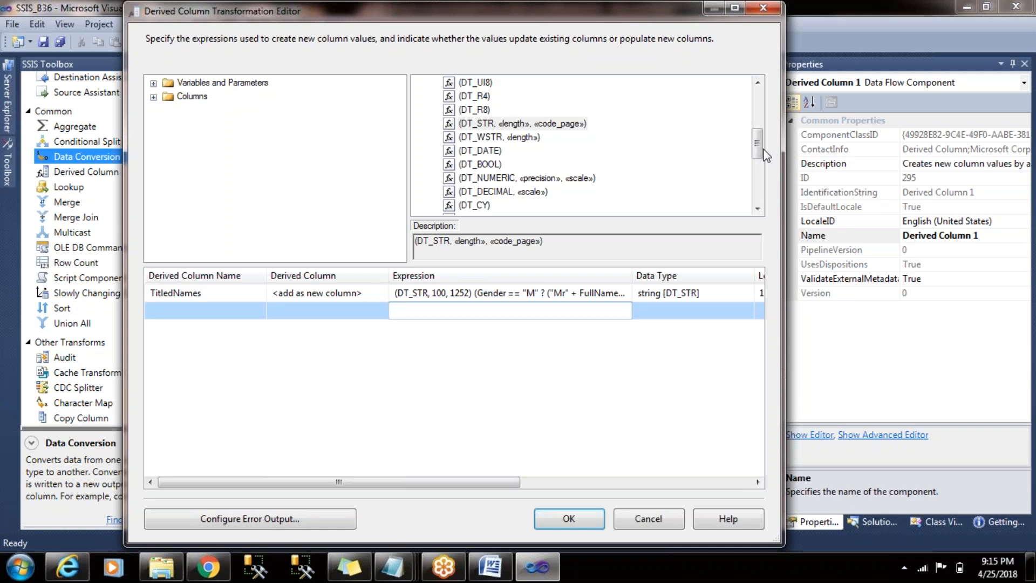
pyautogui.moveTo(765, 153); pyautogui.dragTo(763, 79)
pyautogui.doubleClick(494, 137)
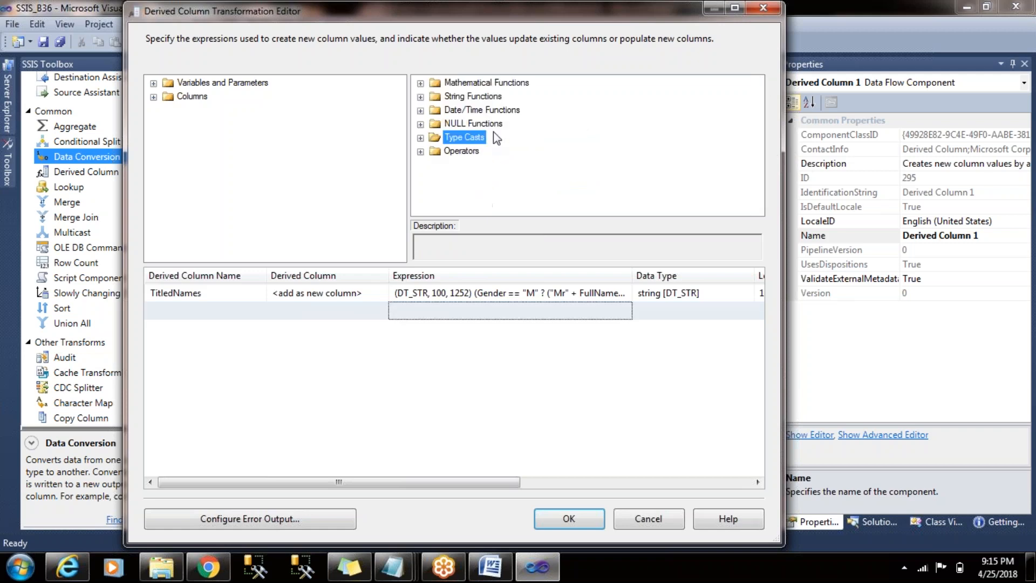
pyautogui.click(154, 97)
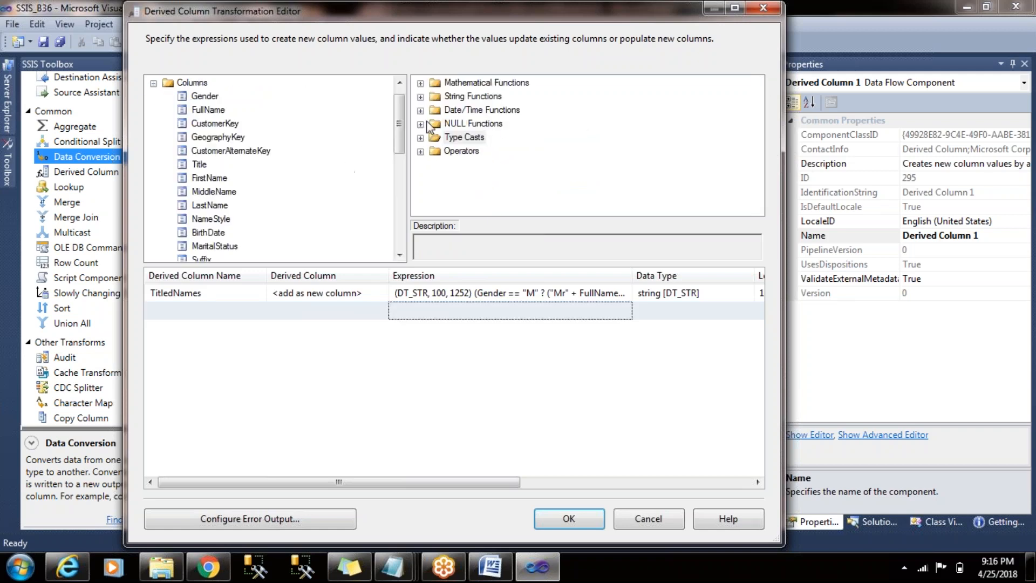
pyautogui.scroll(-3, 226, 151)
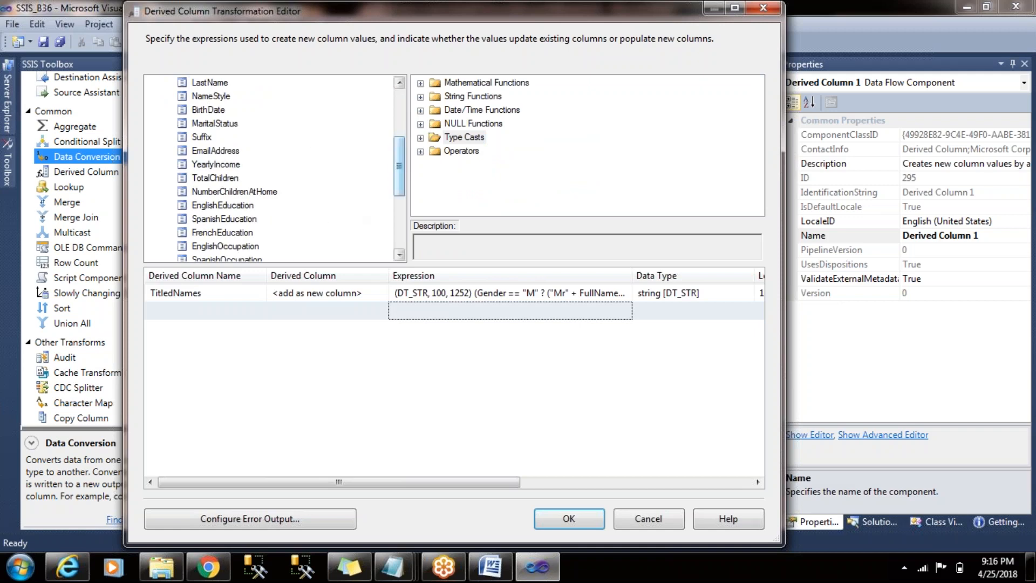
pyautogui.scroll(-2, 270, 162)
pyautogui.click(217, 139)
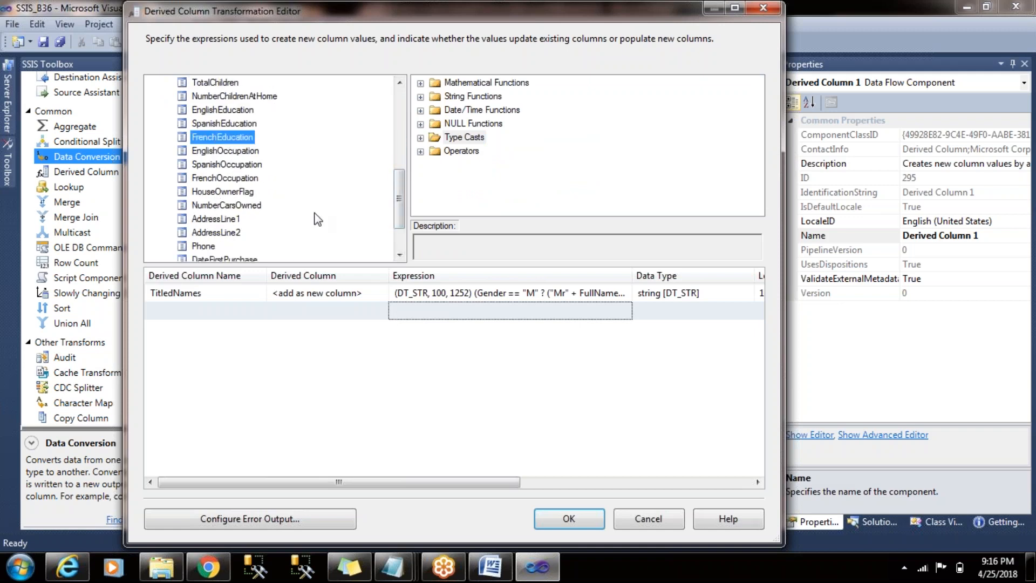
pyautogui.moveTo(404, 206); pyautogui.dragTo(404, 195)
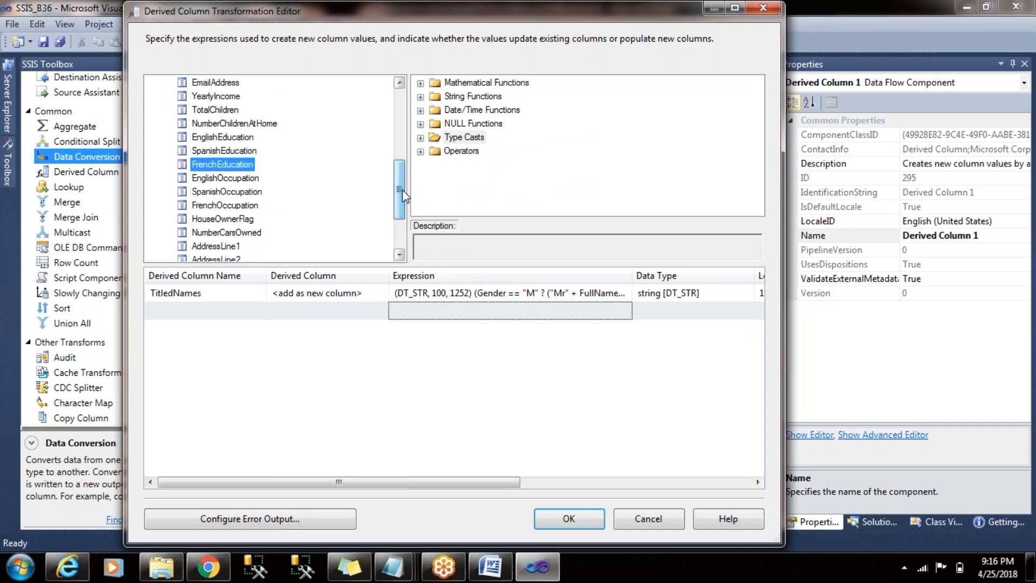
pyautogui.moveTo(232, 82); pyautogui.dragTo(472, 313)
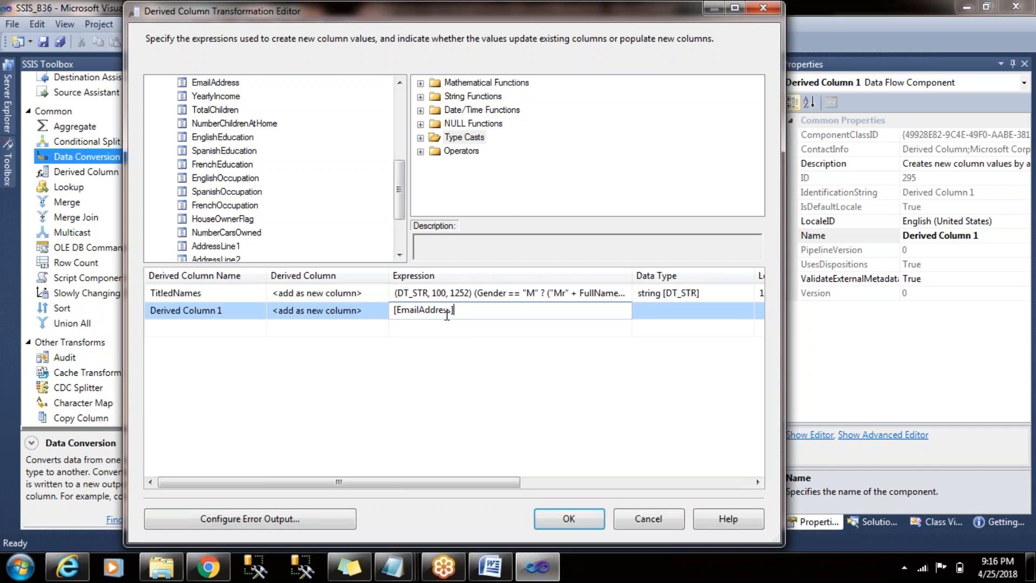
# - Name the new EmailAddress-based derived column ValueBefore@
pyautogui.click(226, 314)
pyautogui.click(225, 314)
pyautogui.write('Val')
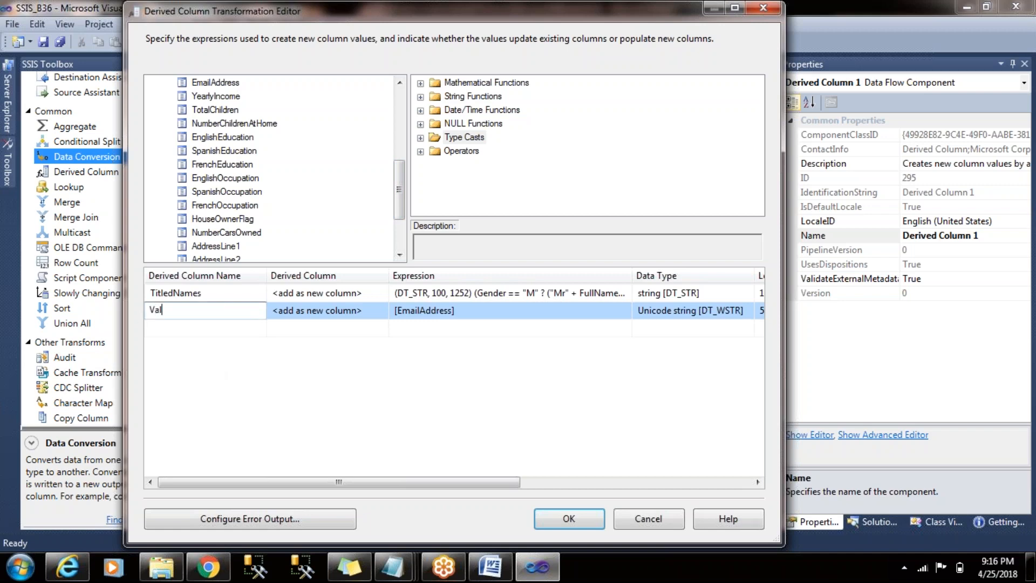
pyautogui.write('ueBefore@')
# - Examine the descriptions of the FINDSTRING, REPLACE, SUBSTRING and LEFT string functions
pyautogui.click(420, 97)
pyautogui.click(519, 109)
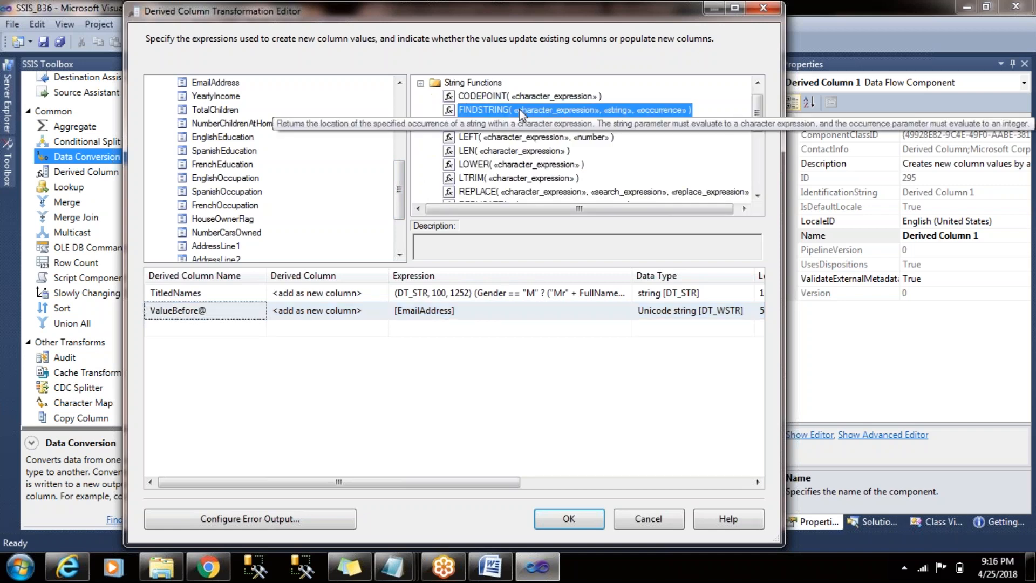
pyautogui.click(527, 191)
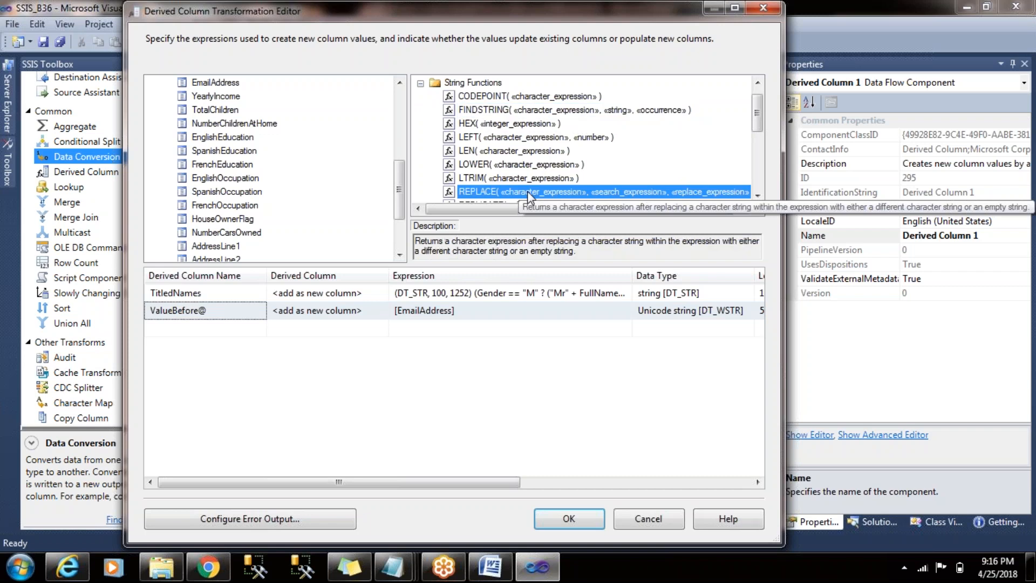
pyautogui.moveTo(761, 127); pyautogui.dragTo(762, 153)
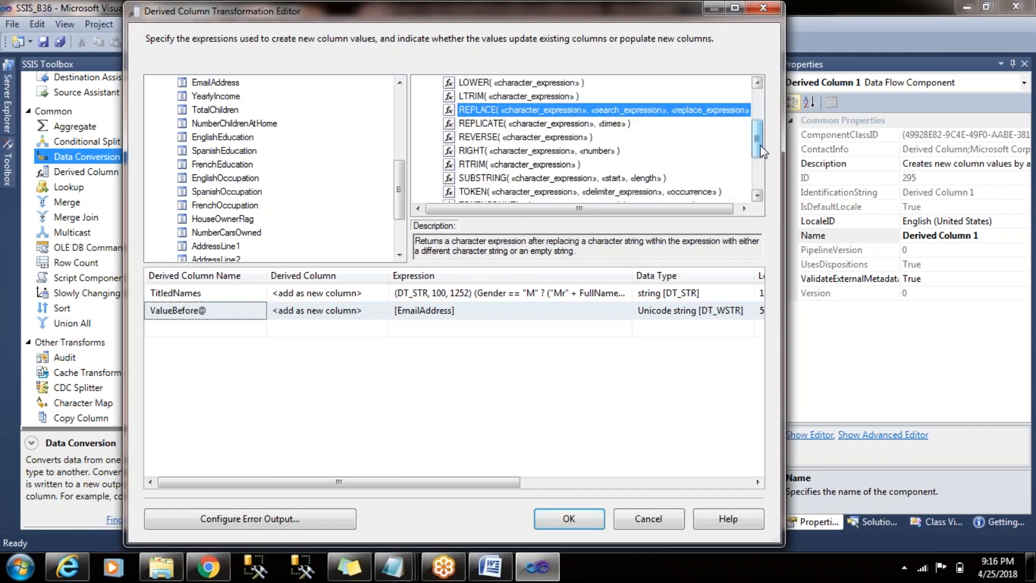
pyautogui.click(594, 178)
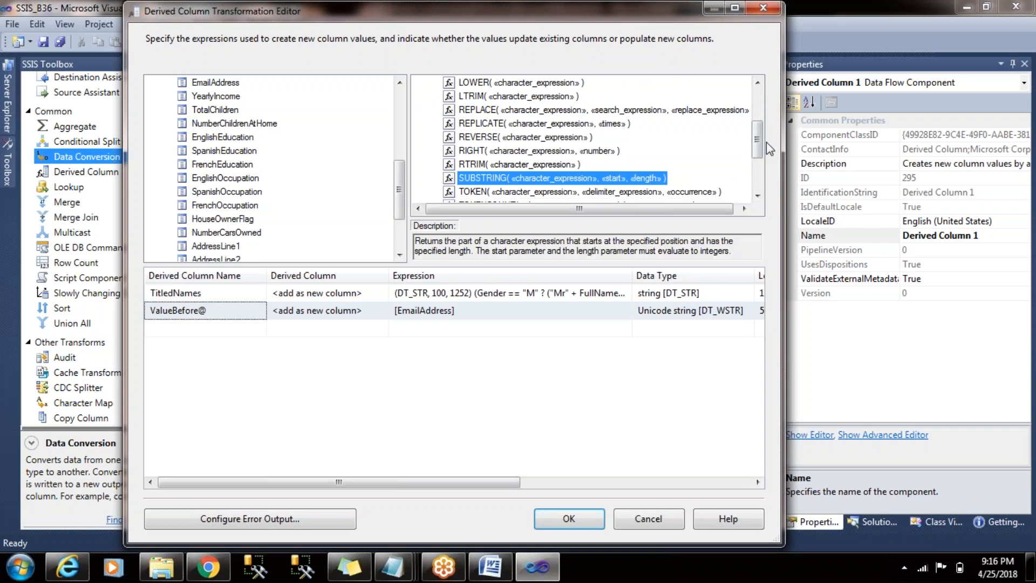
pyautogui.moveTo(760, 141); pyautogui.dragTo(762, 120)
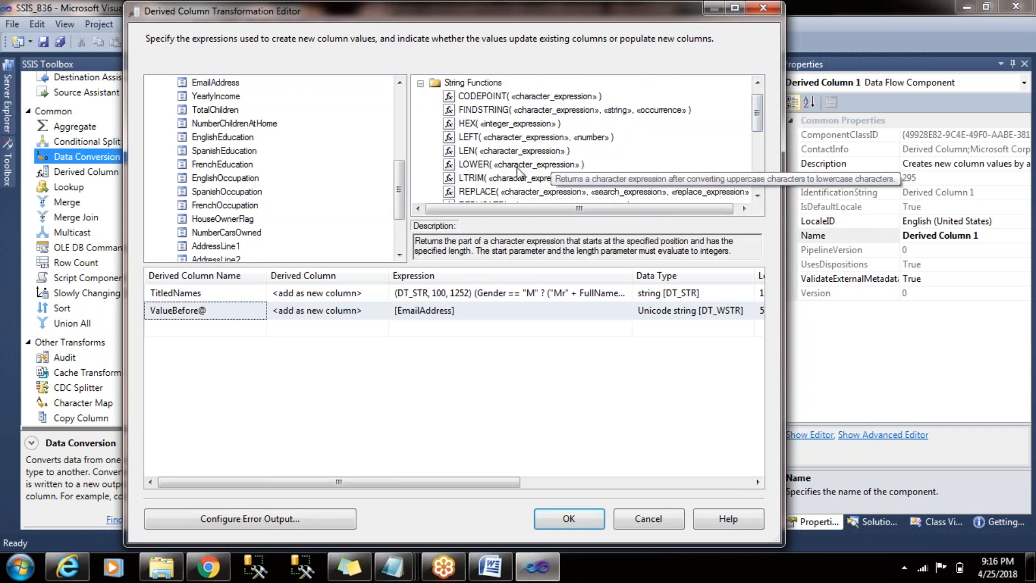
pyautogui.click(526, 137)
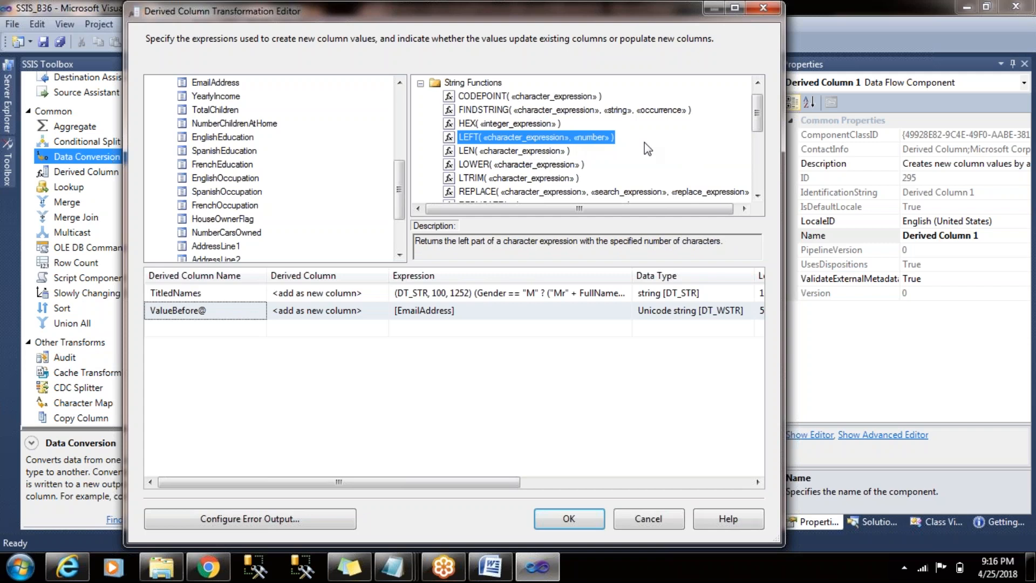
pyautogui.moveTo(758, 114)
pyautogui.mouseDown()
pyautogui.moveTo(760, 163)
pyautogui.moveTo(758, 108)
pyautogui.mouseUp()
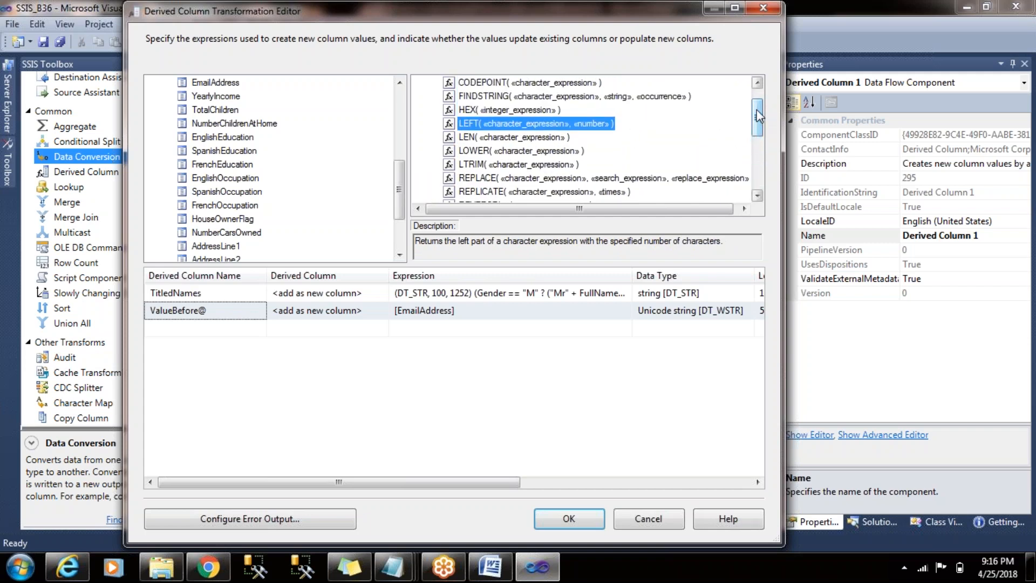
# - Examine the descriptions of the LOWER, LEN, REVERSE, REPLICATE and REPLACE string functions
pyautogui.click(530, 152)
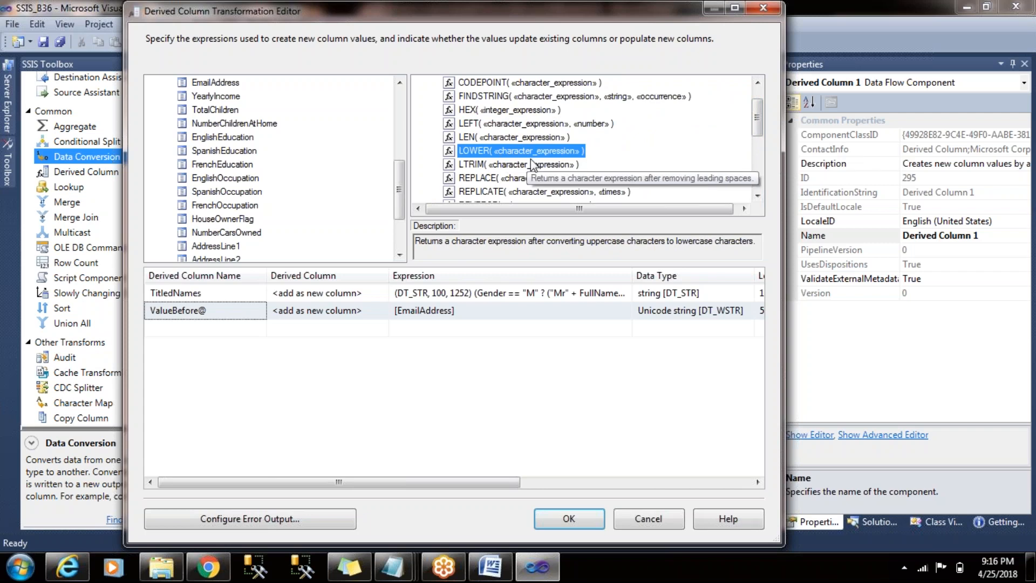
pyautogui.click(533, 138)
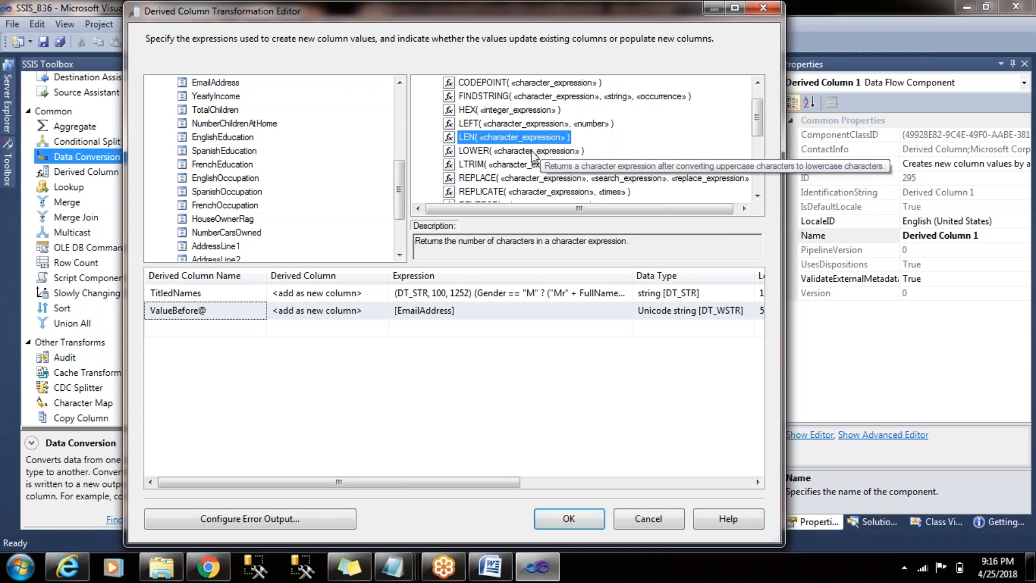
pyautogui.moveTo(758, 124)
pyautogui.mouseDown()
pyautogui.moveTo(761, 108)
pyautogui.moveTo(765, 173)
pyautogui.moveTo(766, 138)
pyautogui.mouseUp()
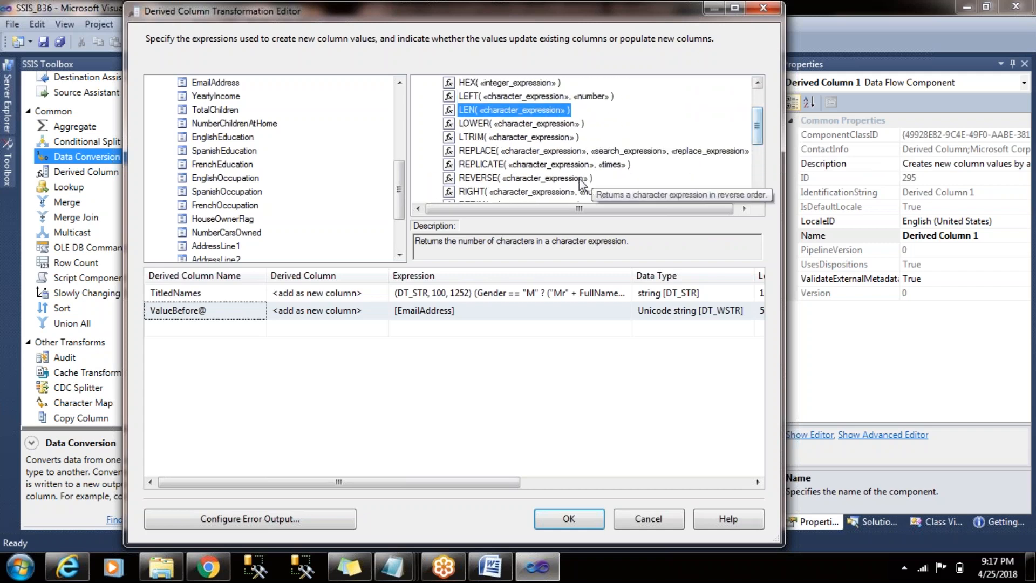
pyautogui.click(512, 178)
pyautogui.click(508, 164)
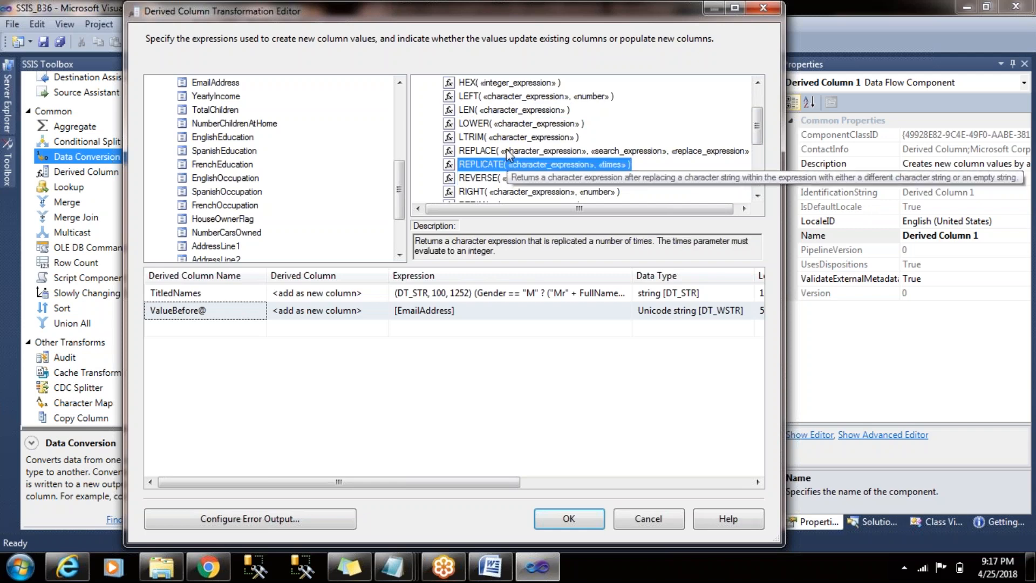
pyautogui.click(507, 150)
pyautogui.click(502, 125)
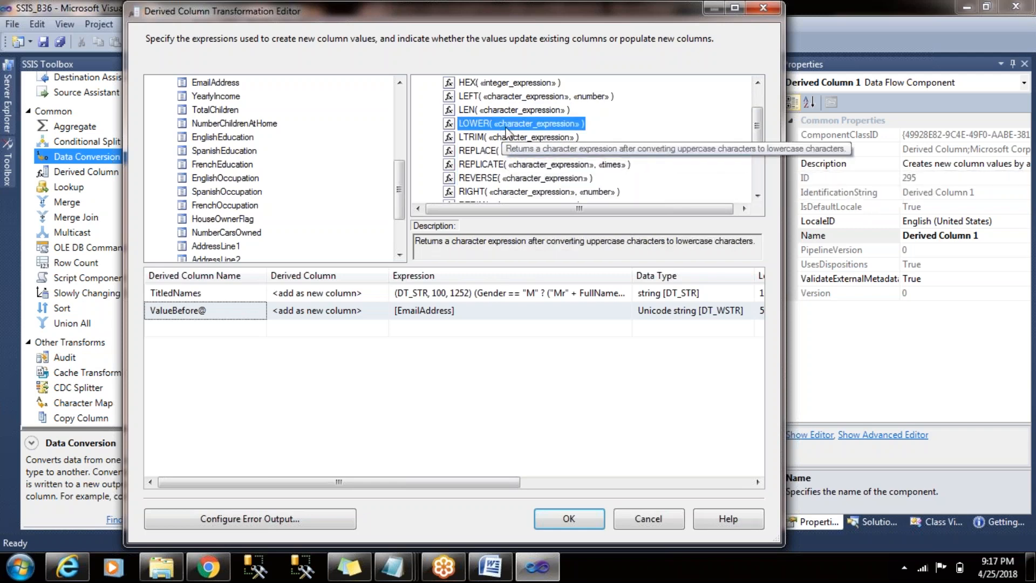
pyautogui.scroll(1, 763, 134)
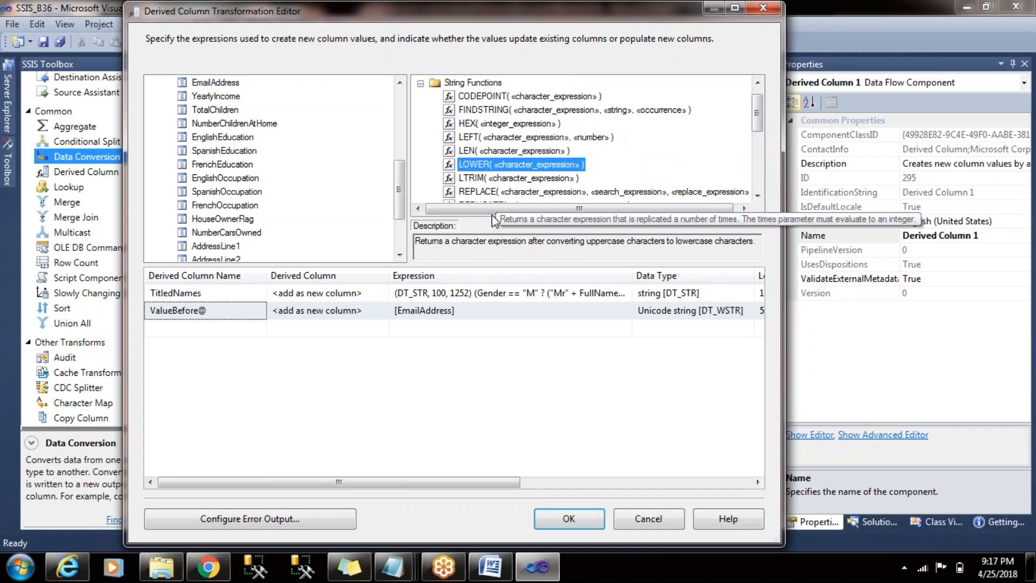
# - Insert the LEFT function into the ValueBefore@ expression and move [EmailAddress] into its character expression argument
pyautogui.click(470, 310)
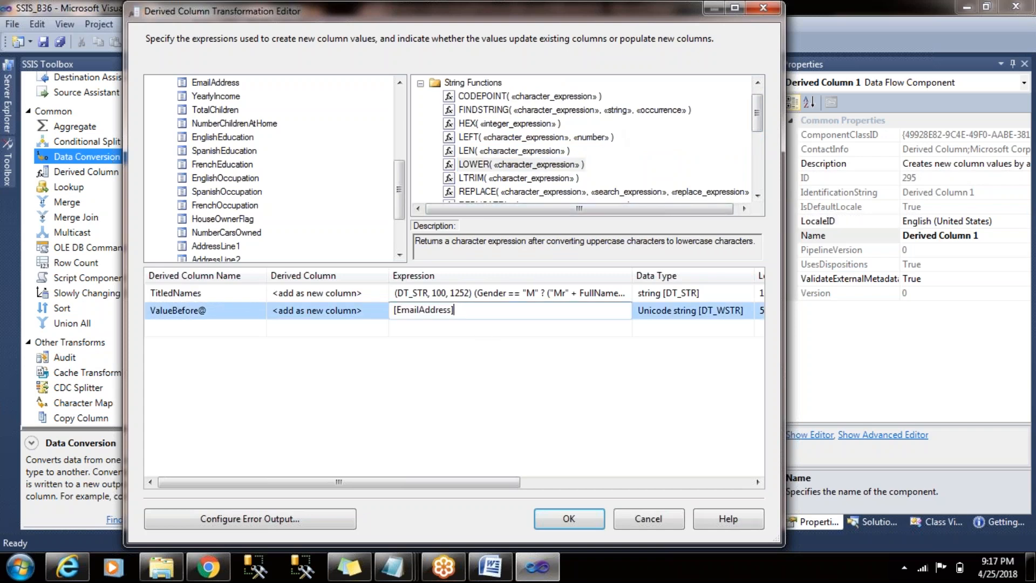
pyautogui.moveTo(488, 139); pyautogui.dragTo(394, 311)
pyautogui.click(565, 312)
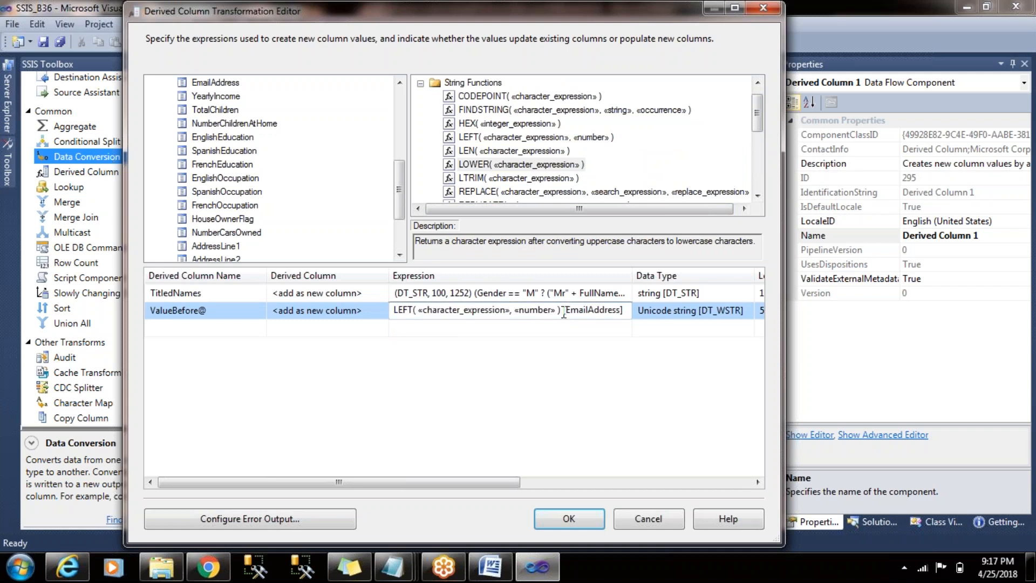
pyautogui.moveTo(564, 312); pyautogui.dragTo(637, 311)
pyautogui.hotkey('ctrl', 'x')
pyautogui.moveTo(511, 309); pyautogui.dragTo(415, 310)
pyautogui.hotkey('ctrl', 'v')
# - Set the number argument of LEFT in the ValueBefore@ expression to 4 and commit it
pyautogui.moveTo(524, 313); pyautogui.dragTo(481, 317)
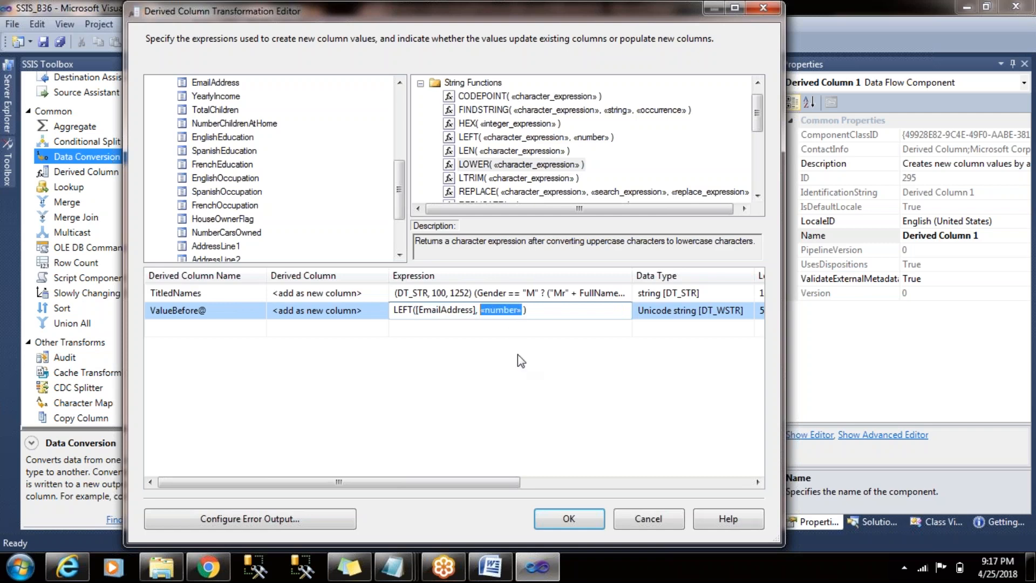
pyautogui.write('4')
pyautogui.click(571, 328)
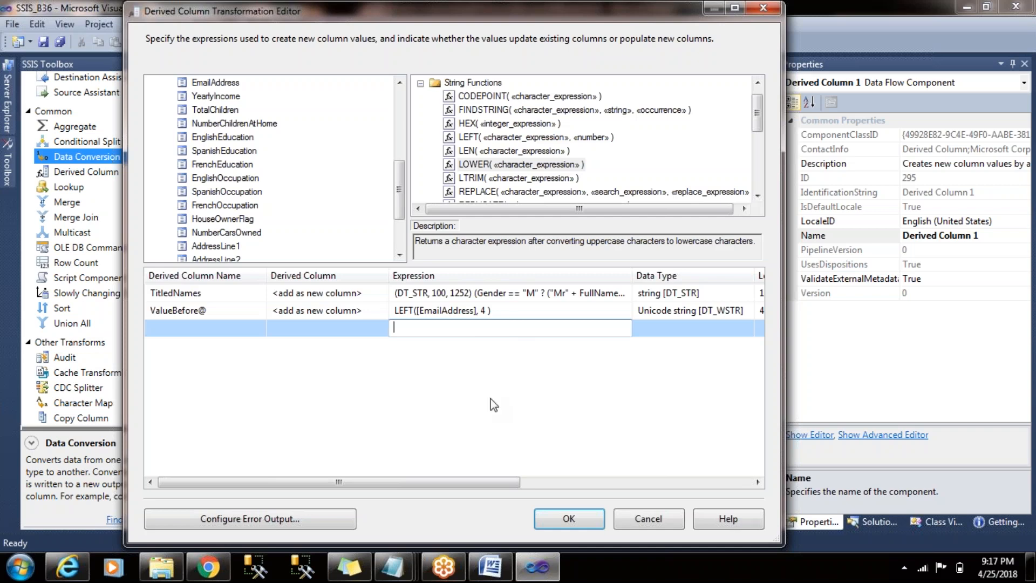
# - Add a FINDSTRING expression in a new row below ValueBefore@ and use [EmailAddress] as its character expression
pyautogui.click(492, 310)
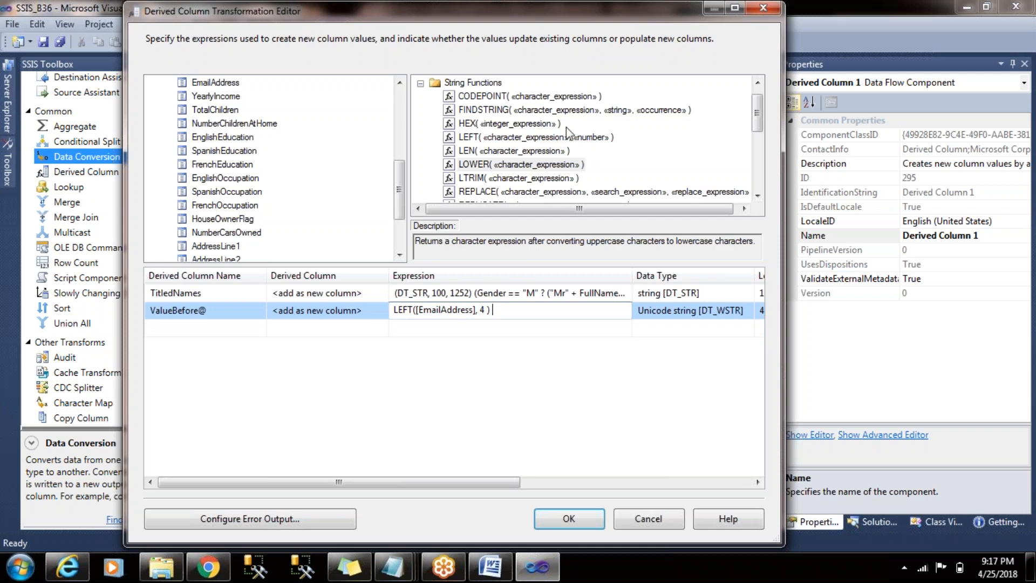
pyautogui.moveTo(758, 114); pyautogui.dragTo(758, 121)
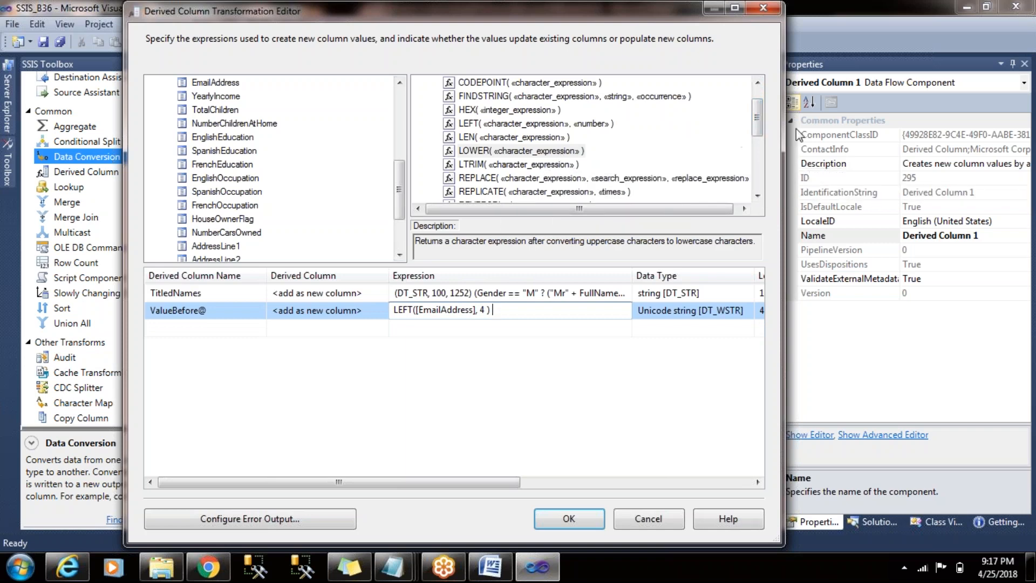
pyautogui.moveTo(759, 121); pyautogui.dragTo(758, 115)
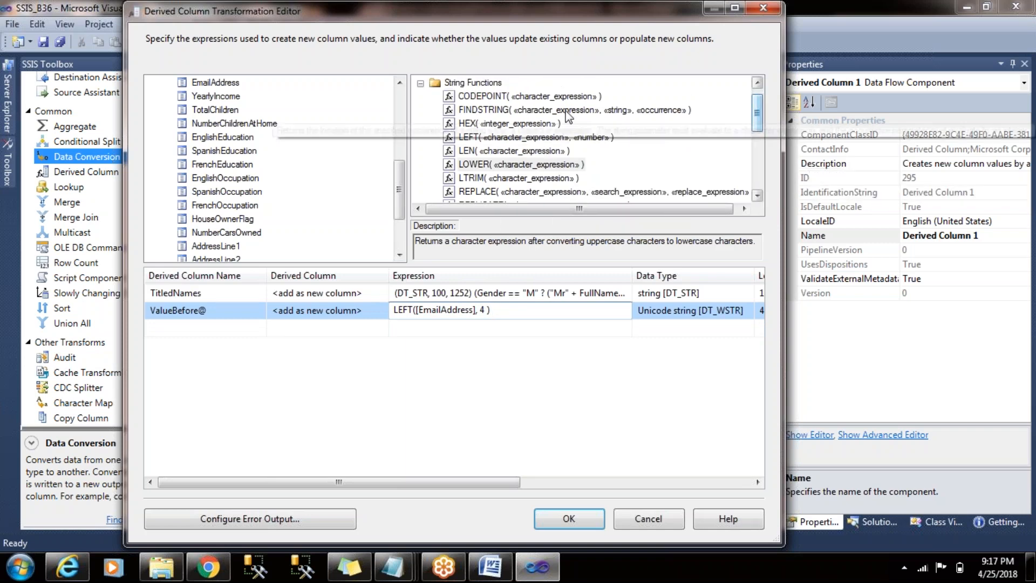
pyautogui.moveTo(565, 113); pyautogui.dragTo(441, 326)
pyautogui.click(495, 330)
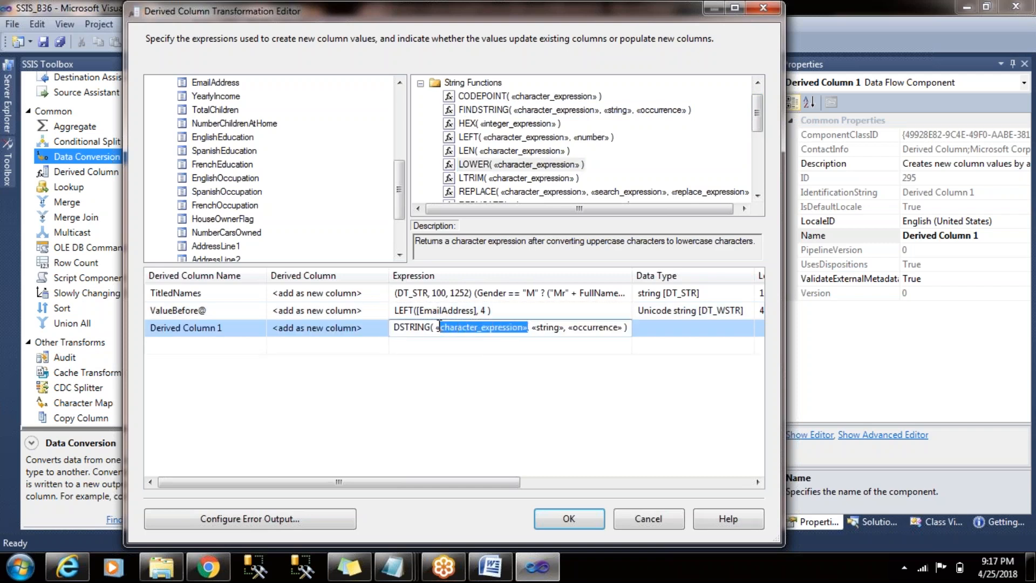
pyautogui.press('BackSpace')
pyautogui.press('BackSpace')
pyautogui.press('BackSpace')
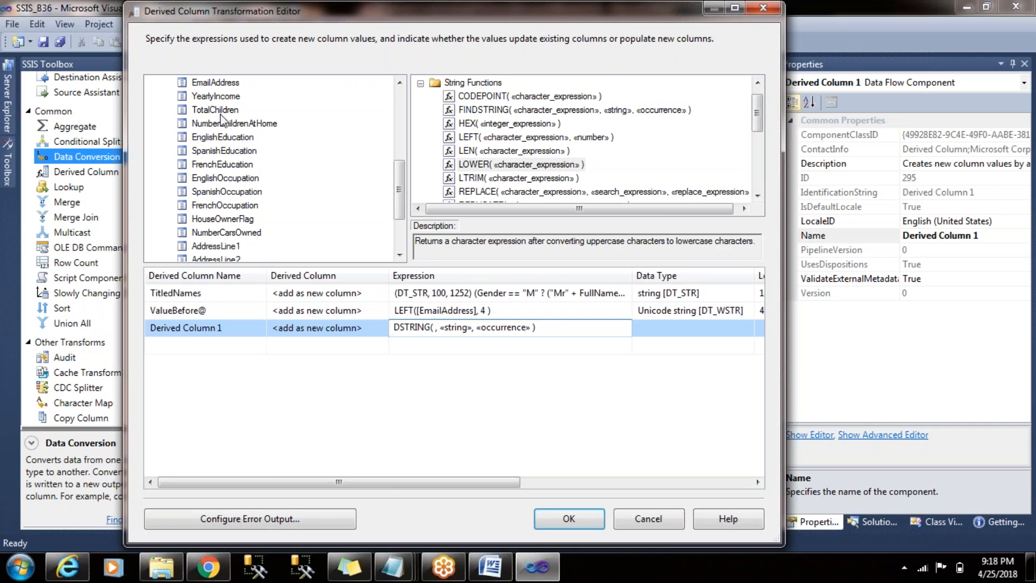
pyautogui.moveTo(222, 164); pyautogui.dragTo(455, 339)
# - Set the FINDSTRING search string to "@" and the occurrence to 1, and commit the expression
pyautogui.moveTo(546, 330); pyautogui.dragTo(518, 331)
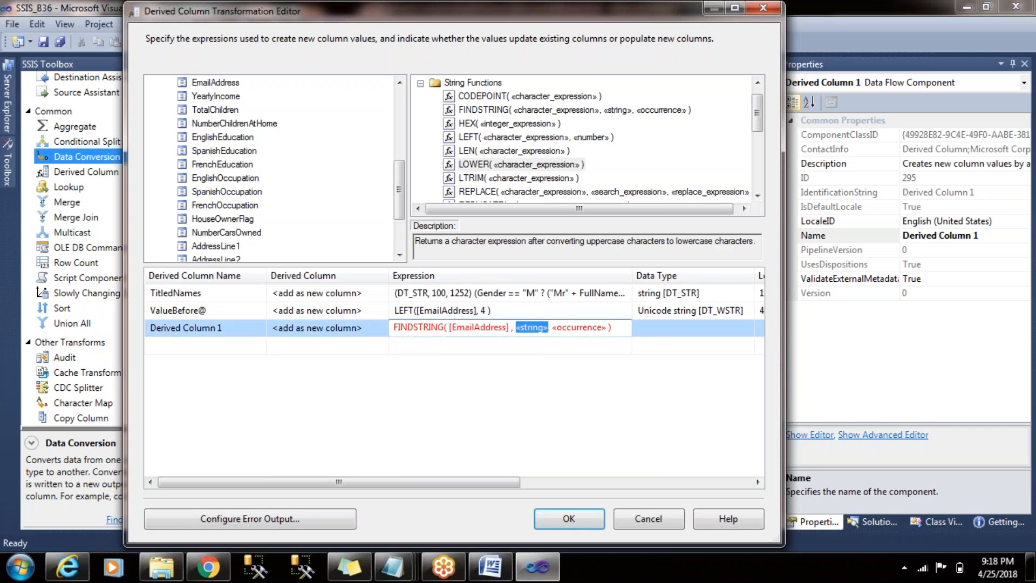
pyautogui.write('""')
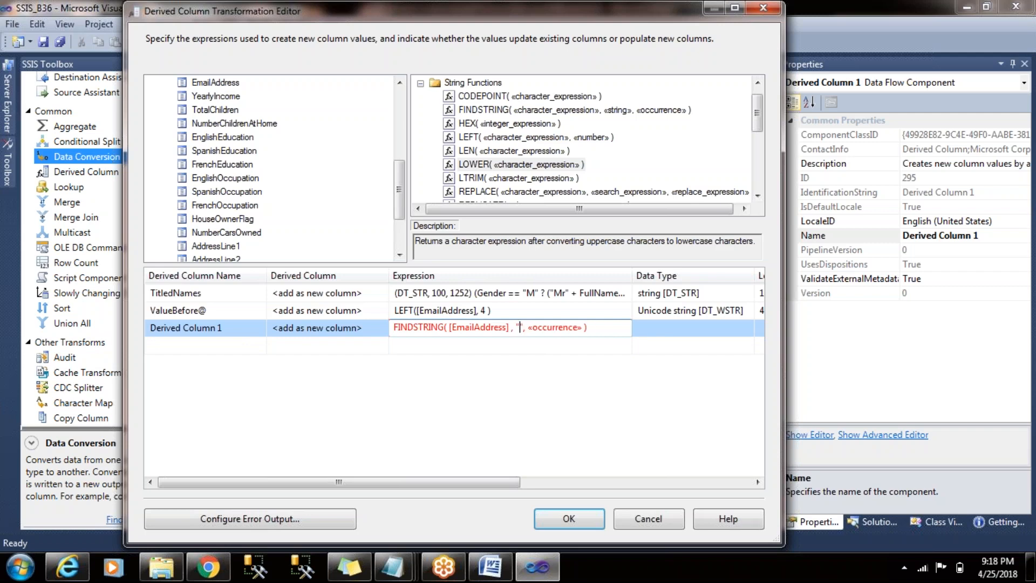
pyautogui.press('Left')
pyautogui.write('@')
pyautogui.moveTo(538, 327); pyautogui.dragTo(586, 328)
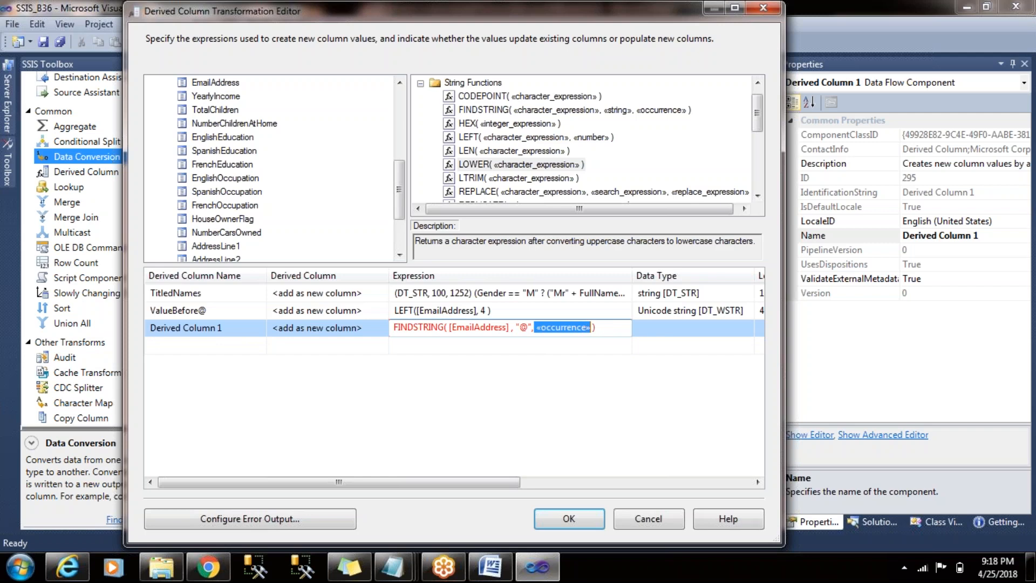
pyautogui.write('1')
pyautogui.press('Return')
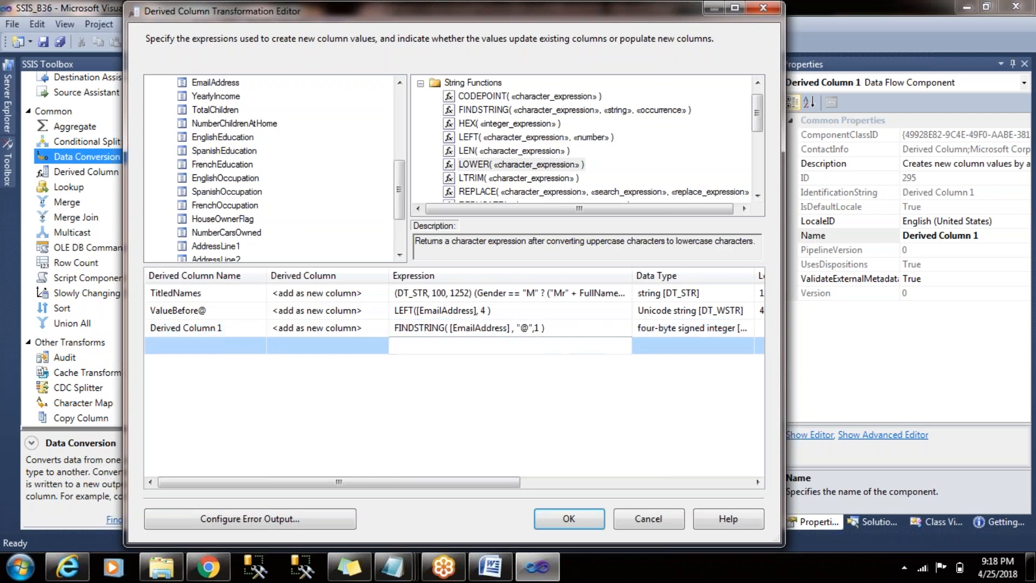
# - Name the derived column holding the FINDSTRING expression Find@
pyautogui.click(239, 327)
pyautogui.click(239, 326)
pyautogui.write('Find@')
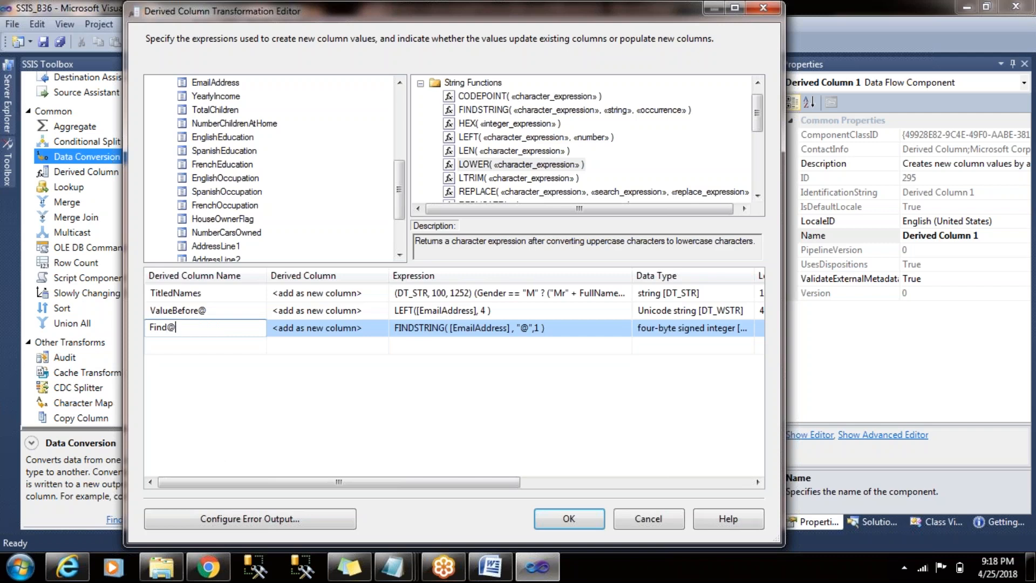
# - Rename the ValueBefore@ derived column to Left4 and apply the Derived Column 1 transformation changes
pyautogui.click(230, 311)
pyautogui.click(230, 311)
pyautogui.press('BackSpace')
pyautogui.press('BackSpace')
pyautogui.press('BackSpace')
pyautogui.press('BackSpace')
pyautogui.press('BackSpace')
pyautogui.press('BackSpace')
pyautogui.press('BackSpace')
pyautogui.press('BackSpace')
pyautogui.press('BackSpace')
pyautogui.press('BackSpace')
pyautogui.press('BackSpace')
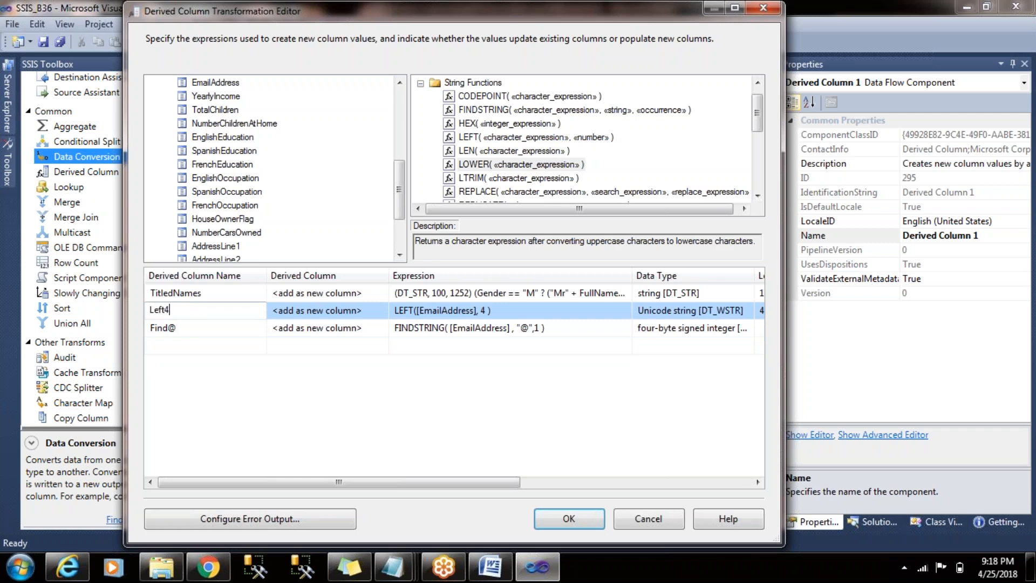
pyautogui.click(569, 519)
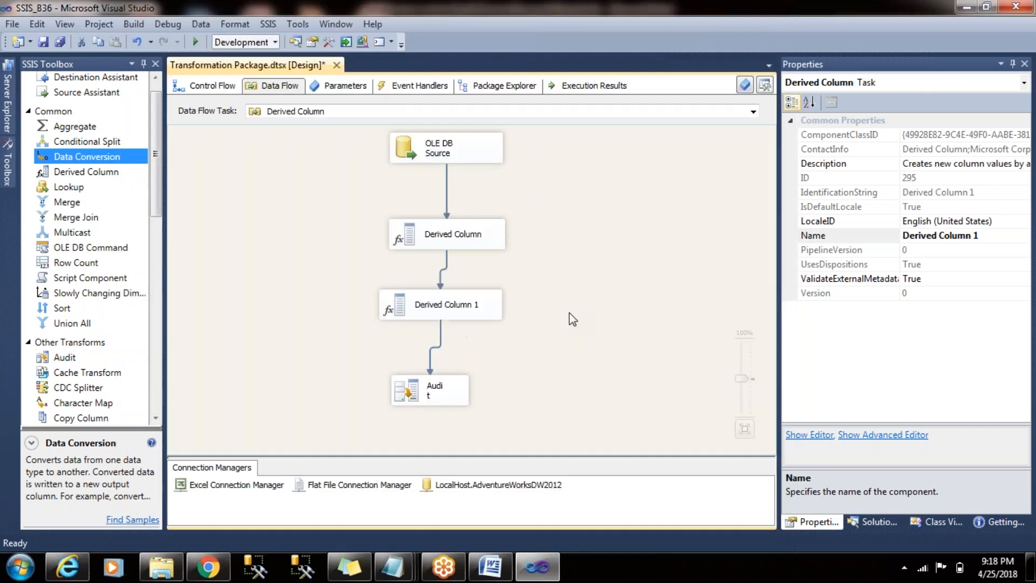
pyautogui.click(573, 319)
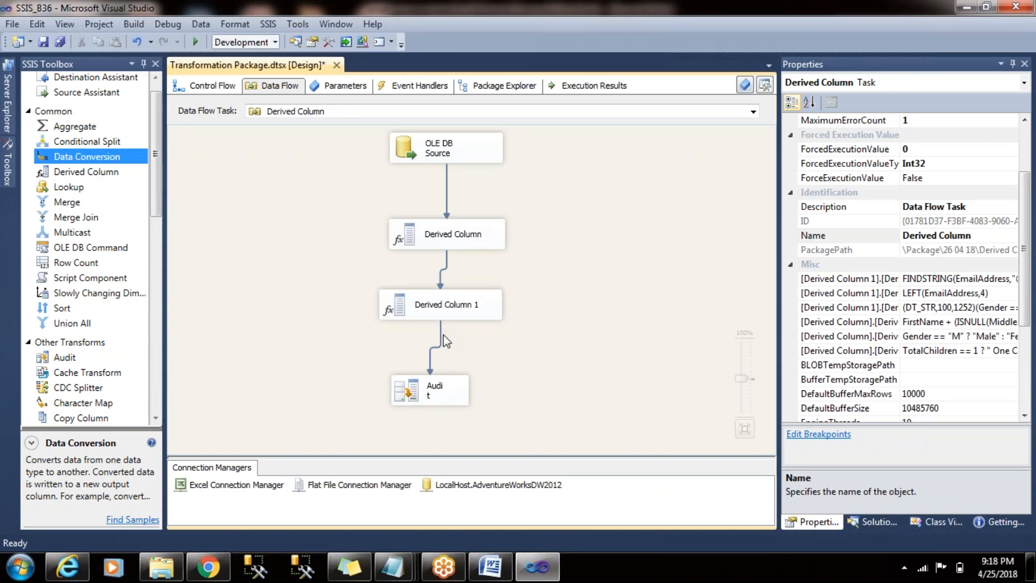
# - Enable a data viewer on the path from Derived Column 1 to Audit and remove all its displayed columns
pyautogui.doubleClick(441, 343)
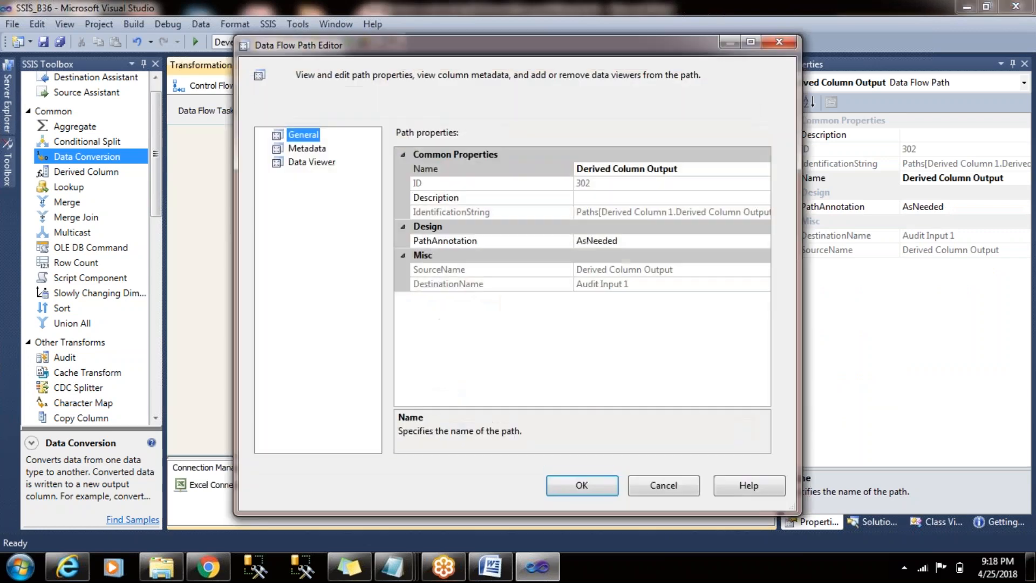
pyautogui.click(318, 162)
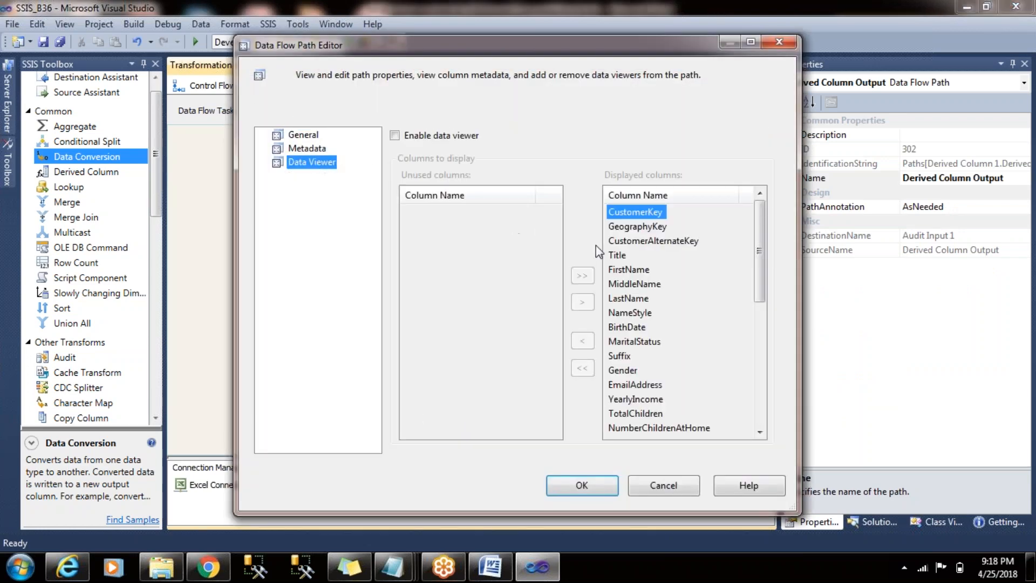
pyautogui.click(405, 136)
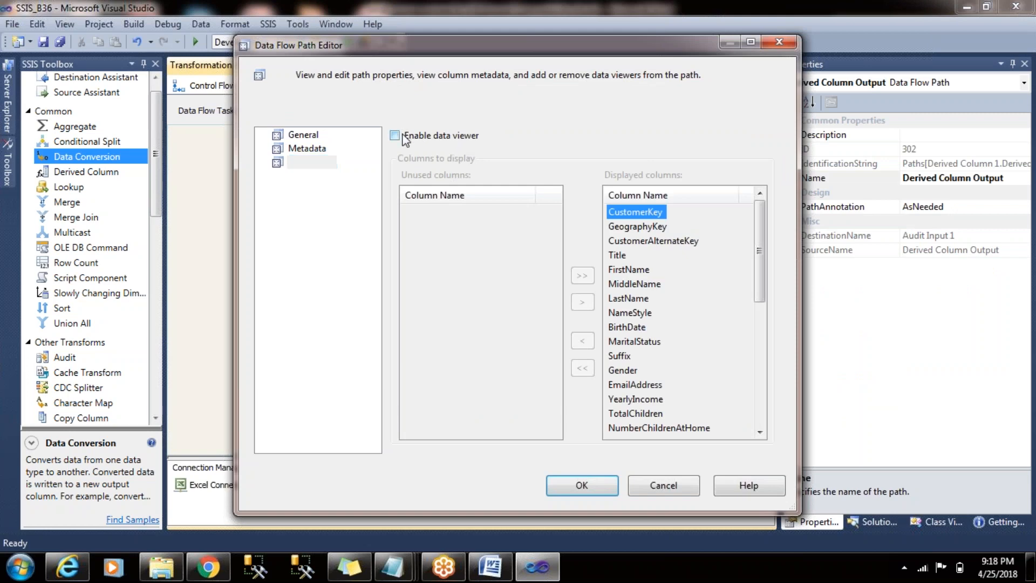
pyautogui.click(582, 368)
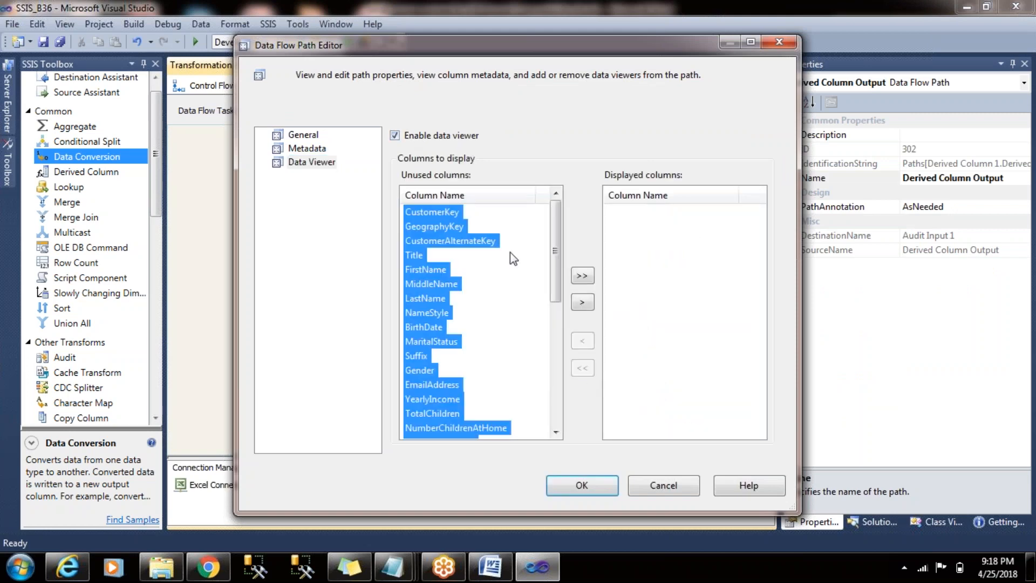
pyautogui.click(480, 245)
# - Add FullName, GenderNew, NestedCaseChildrens, TitledNames, Left4 and Find@ to the data viewer's displayed columns
pyautogui.moveTo(562, 246); pyautogui.dragTo(565, 397)
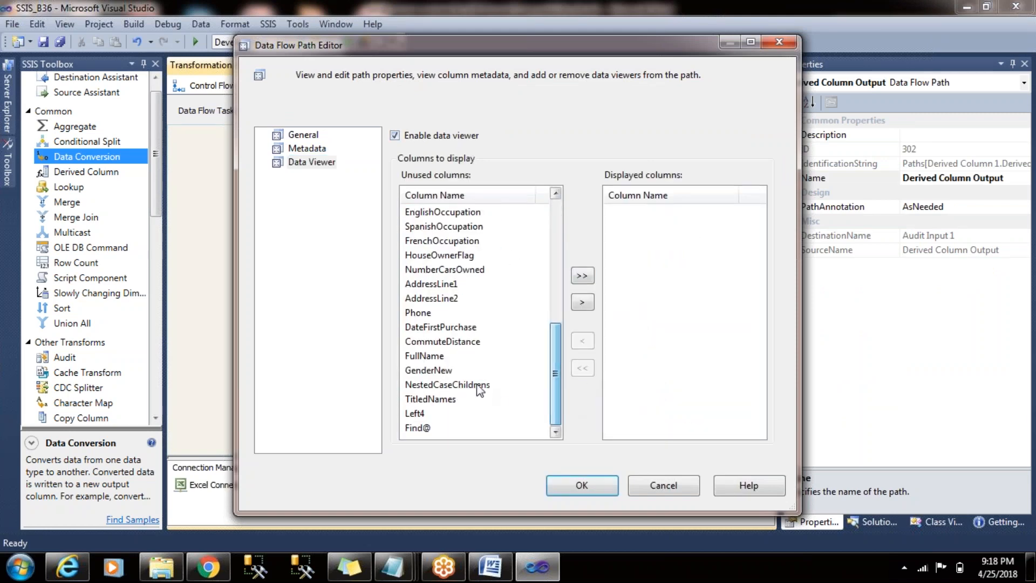
pyautogui.click(438, 359)
pyautogui.click(583, 302)
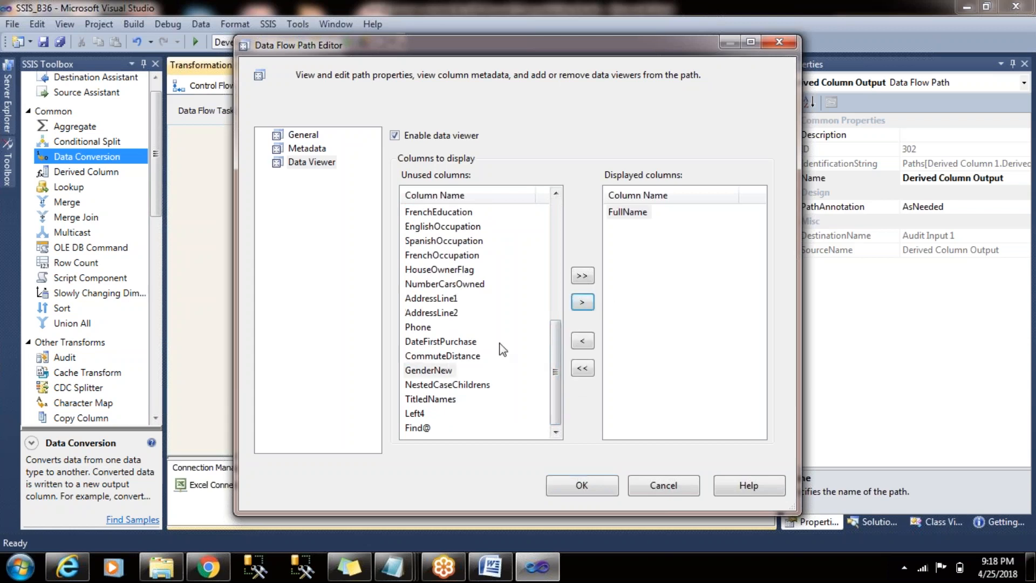
pyautogui.click(583, 304)
pyautogui.click(584, 304)
pyautogui.click(584, 304)
pyautogui.click(585, 302)
pyautogui.click(585, 302)
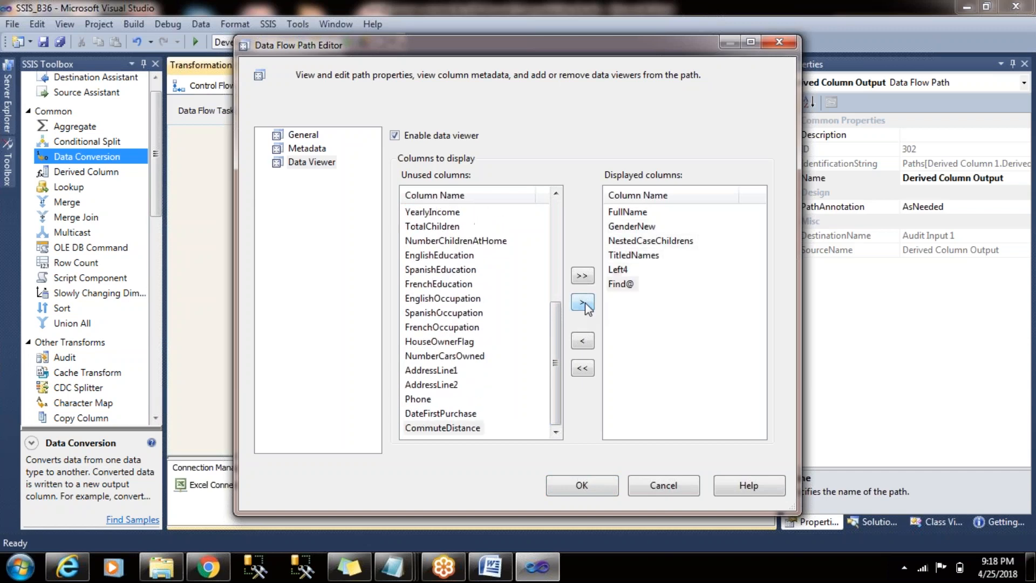
# - Add the Gender column to the end of the data viewer's displayed columns
pyautogui.moveTo(558, 318); pyautogui.dragTo(555, 235)
pyautogui.moveTo(559, 287); pyautogui.dragTo(548, 319)
pyautogui.click(413, 299)
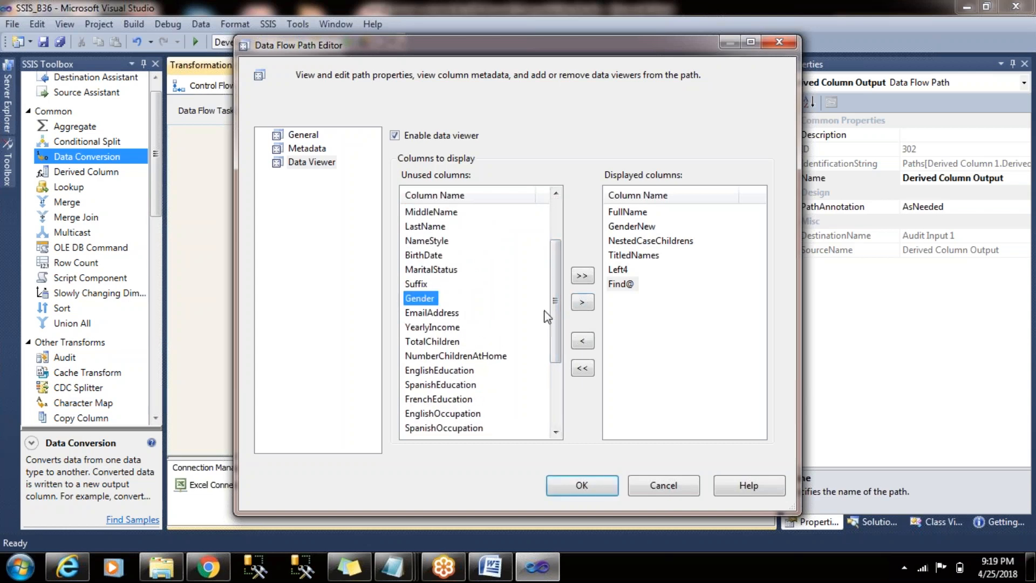
pyautogui.click(582, 277)
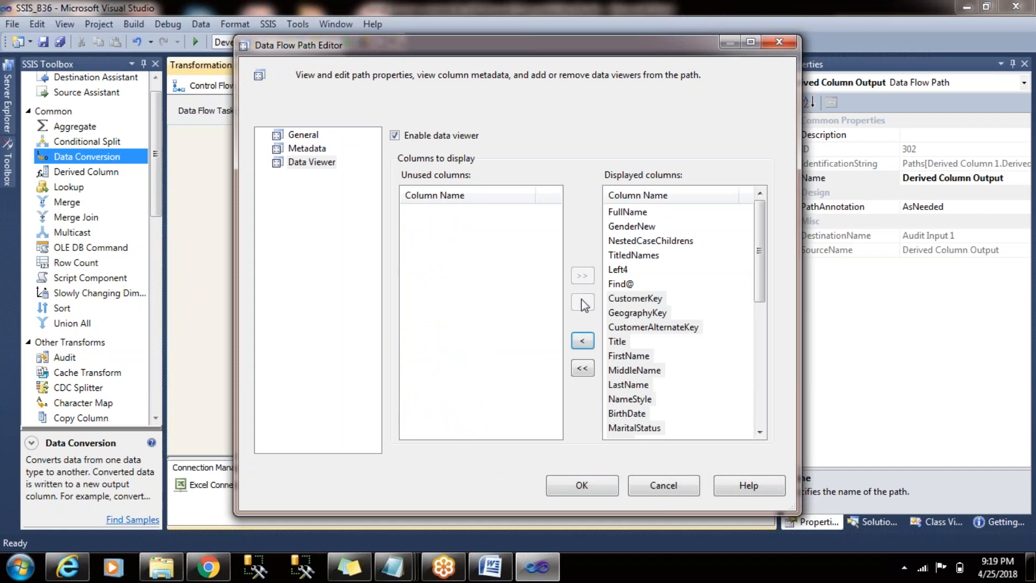
pyautogui.click(583, 341)
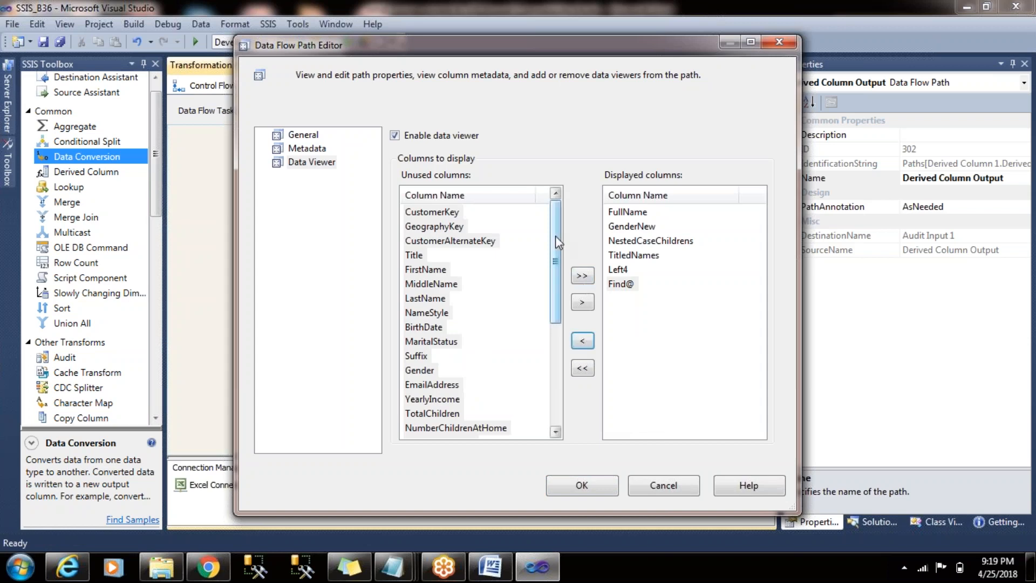
pyautogui.click(435, 371)
pyautogui.click(582, 304)
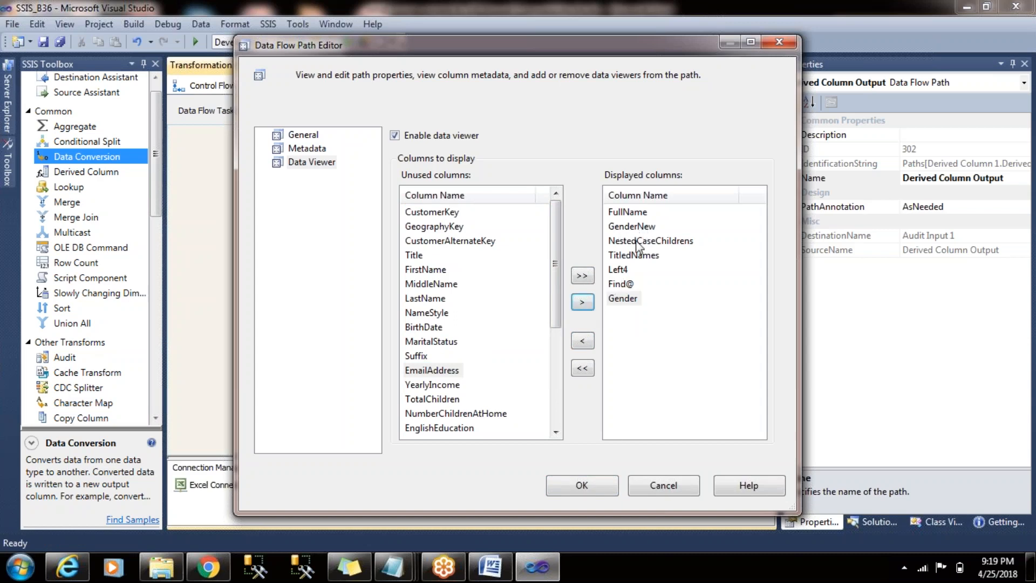
# - Insert the EmailAddress column directly after TitledNames in the data viewer's displayed columns
pyautogui.click(639, 259)
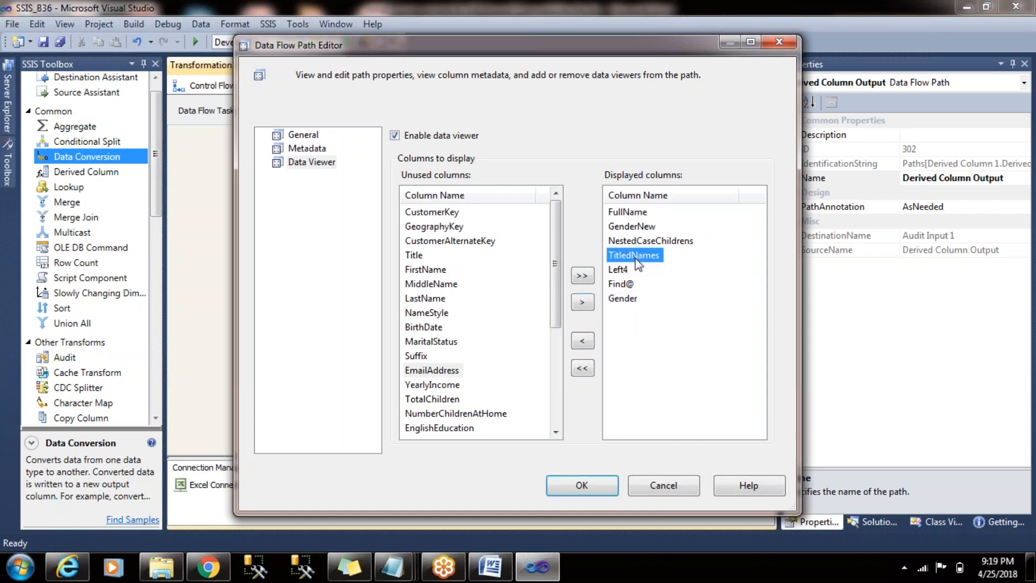
pyautogui.moveTo(560, 277); pyautogui.dragTo(557, 303)
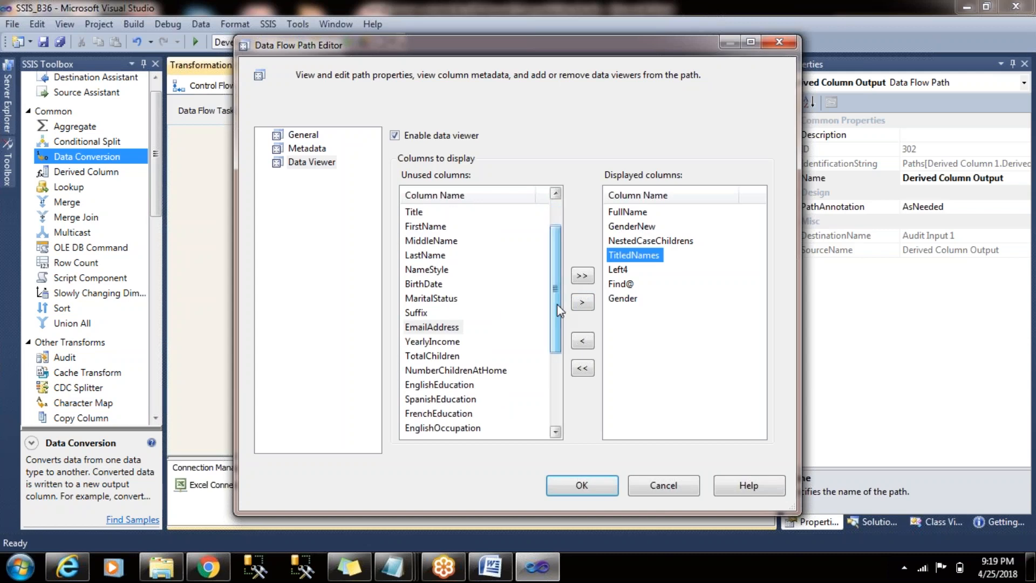
pyautogui.click(432, 327)
pyautogui.click(583, 302)
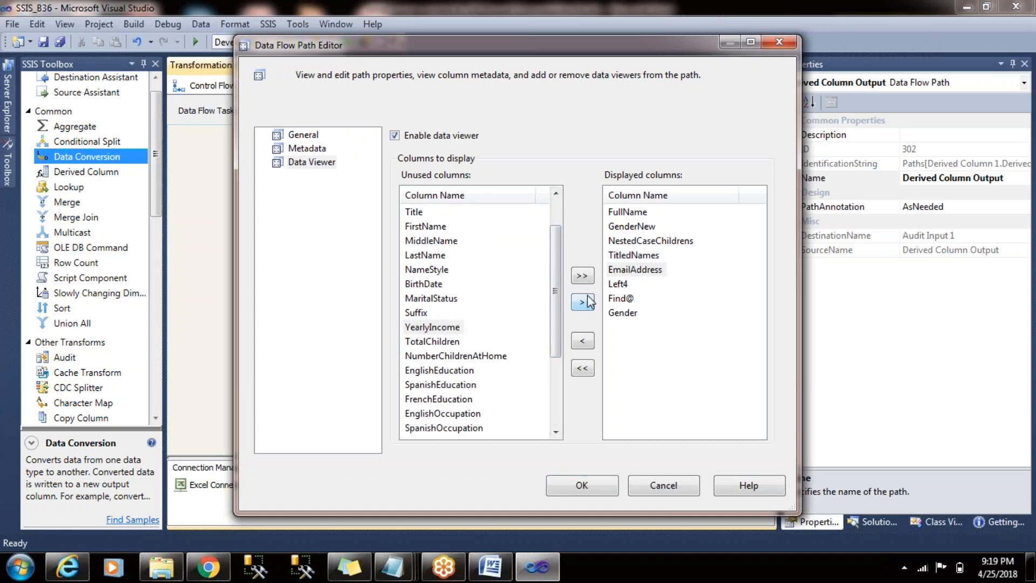
# - Apply the data viewer settings and start running the package in debug mode
pyautogui.click(596, 490)
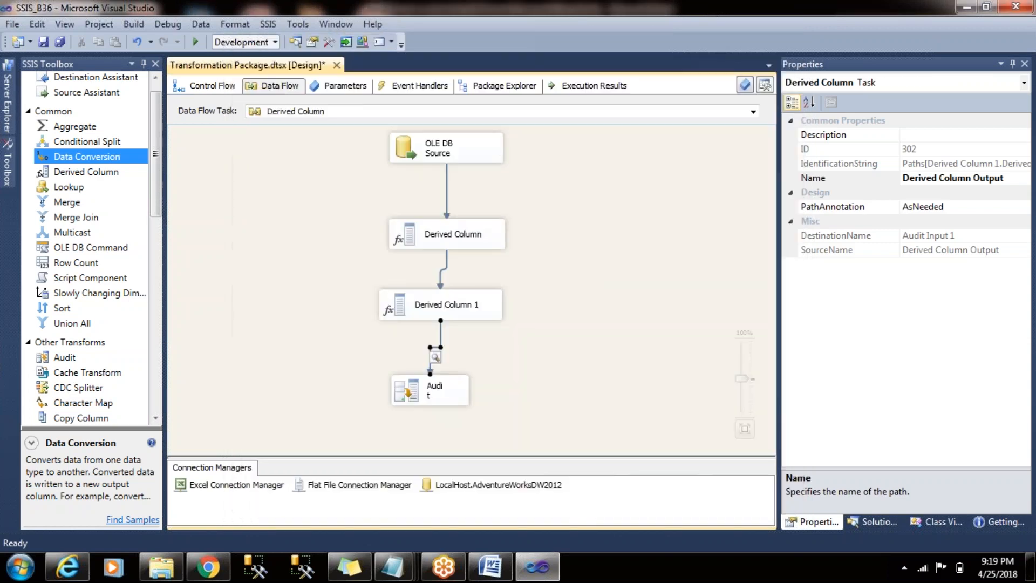
pyautogui.click(303, 215)
pyautogui.click(196, 42)
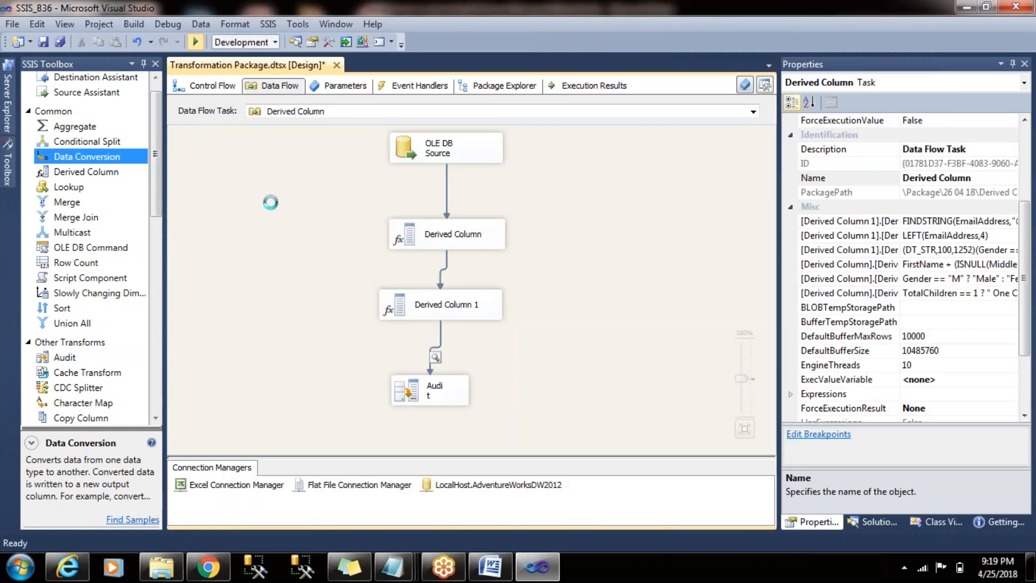
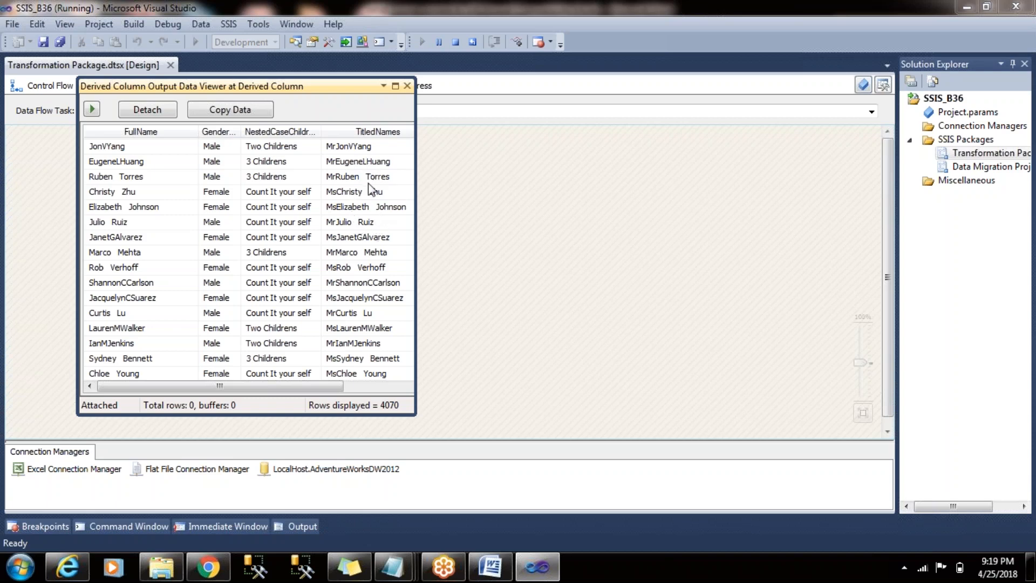
# - Maximize the data viewer and widen the Left4 column to inspect its values
pyautogui.moveTo(279, 386); pyautogui.dragTo(389, 400)
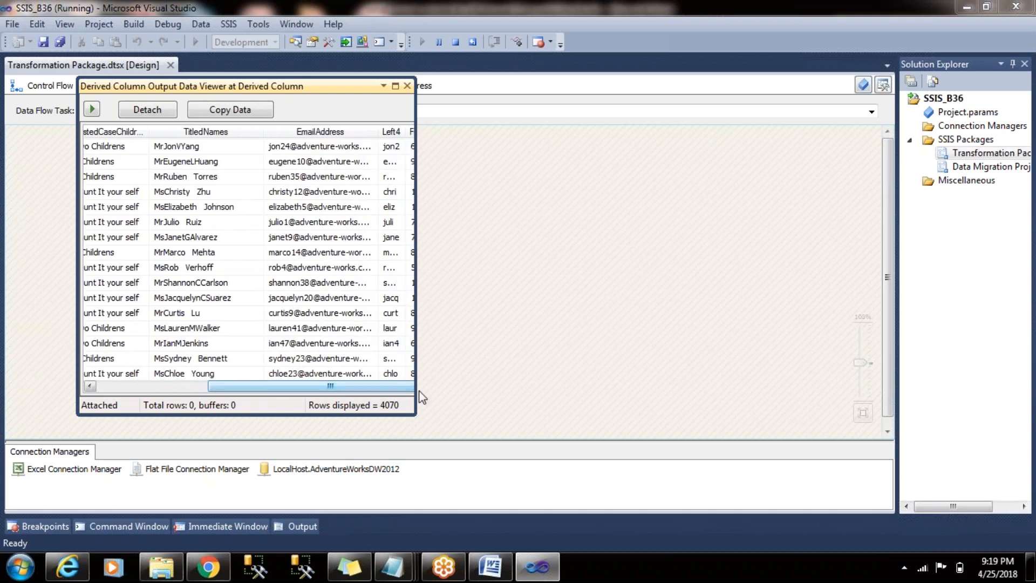
pyautogui.click(399, 92)
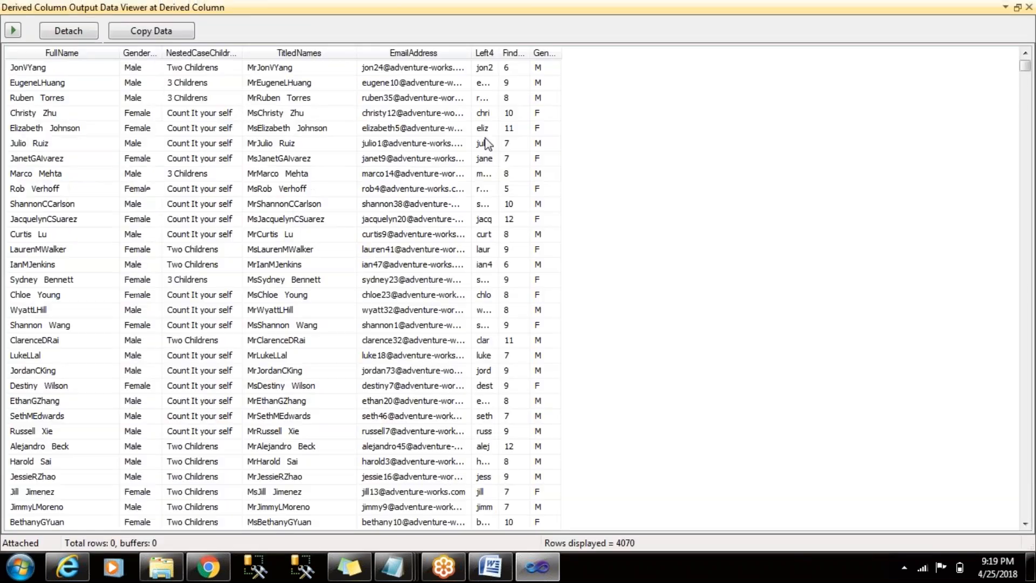
pyautogui.moveTo(499, 52); pyautogui.dragTo(550, 52)
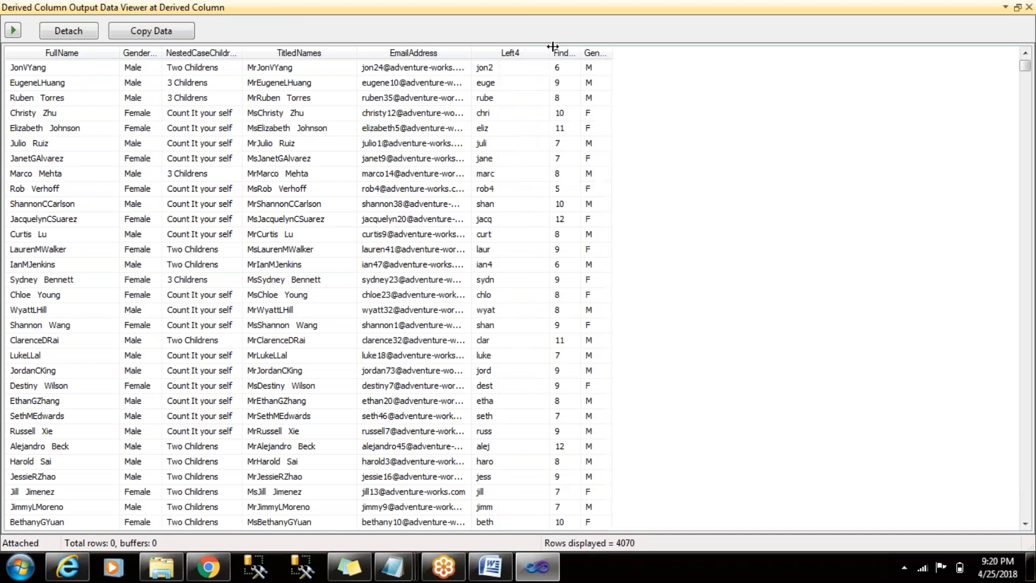
pyautogui.click(504, 69)
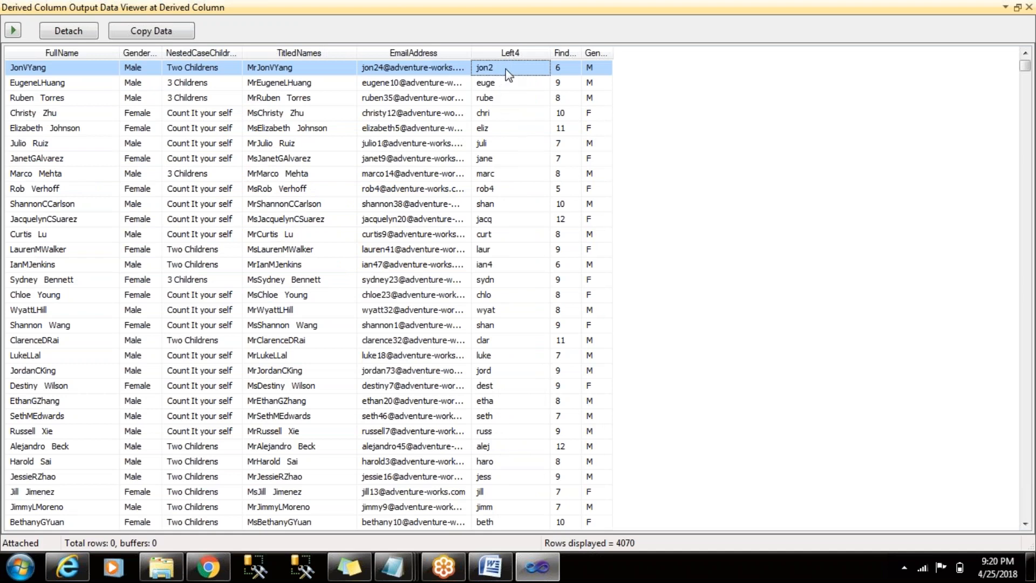
# - Widen the Find@ column and compare its values with the EmailAddress column for the first two rows
pyautogui.click(570, 69)
pyautogui.moveTo(582, 50); pyautogui.dragTo(644, 45)
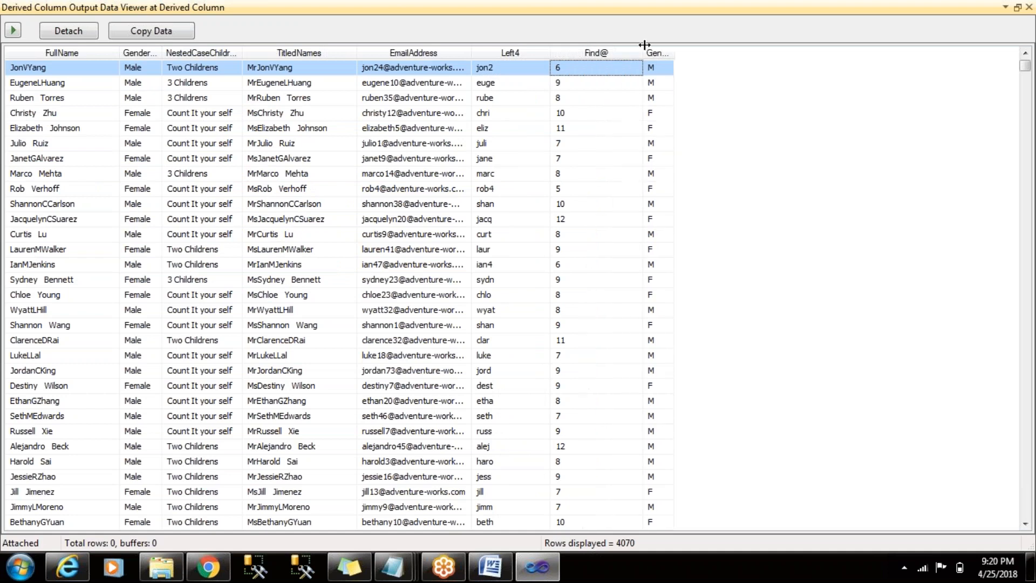
pyautogui.click(433, 67)
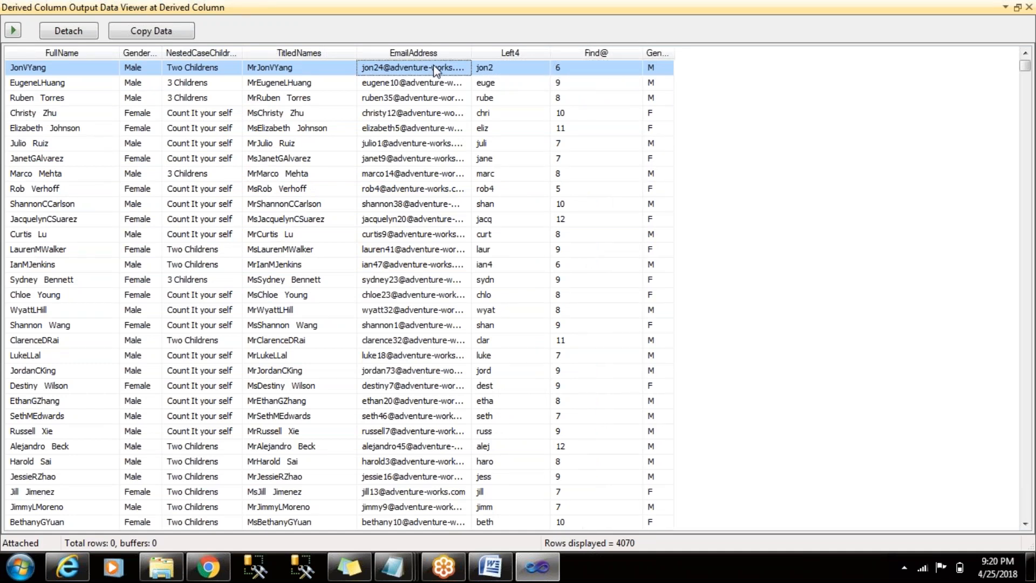
pyautogui.click(587, 69)
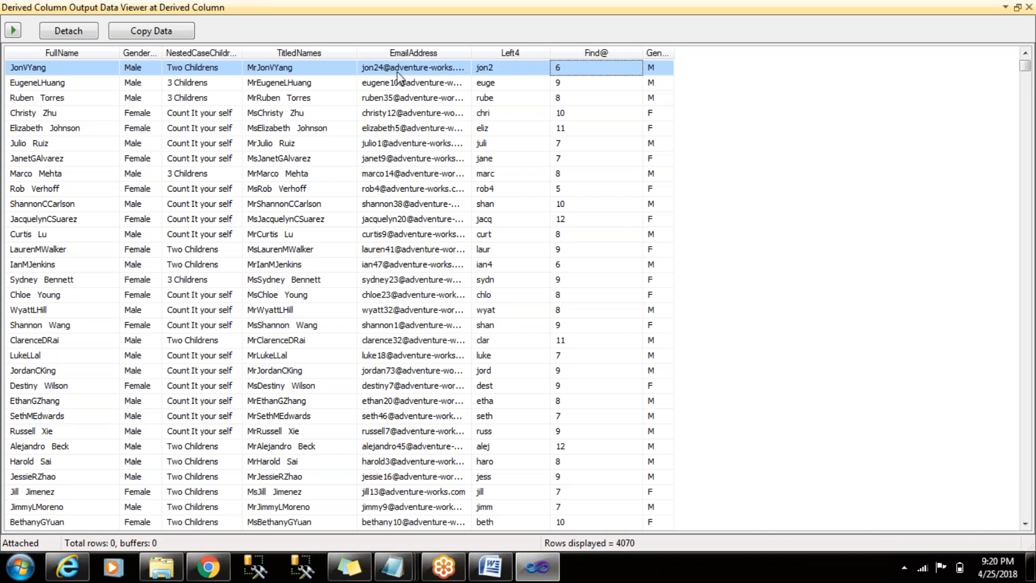
pyautogui.click(384, 88)
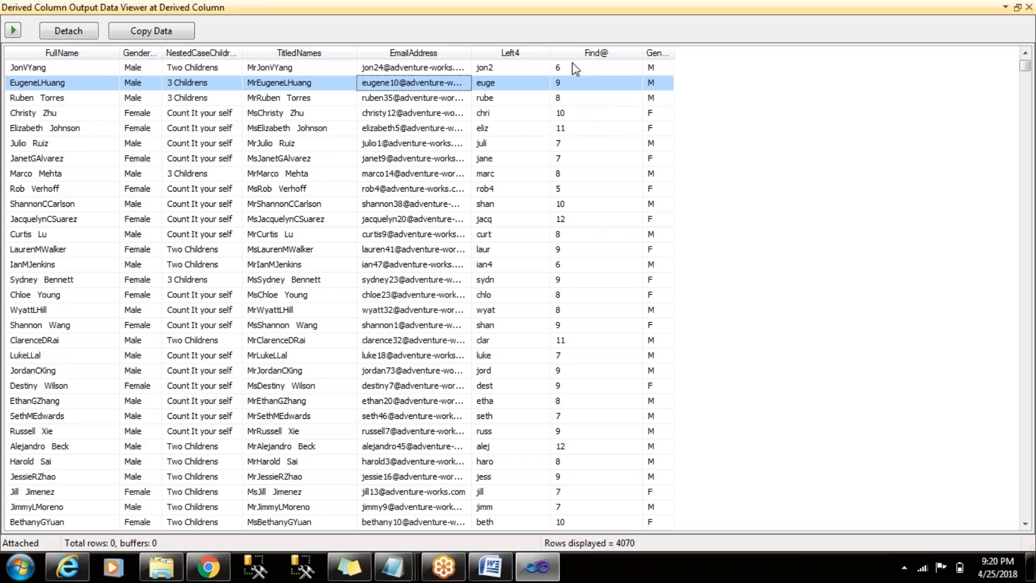
# - Close the data viewer, stop debugging, and add a new derived column named LeftTill@ in Derived Column 1
pyautogui.click(1029, 8)
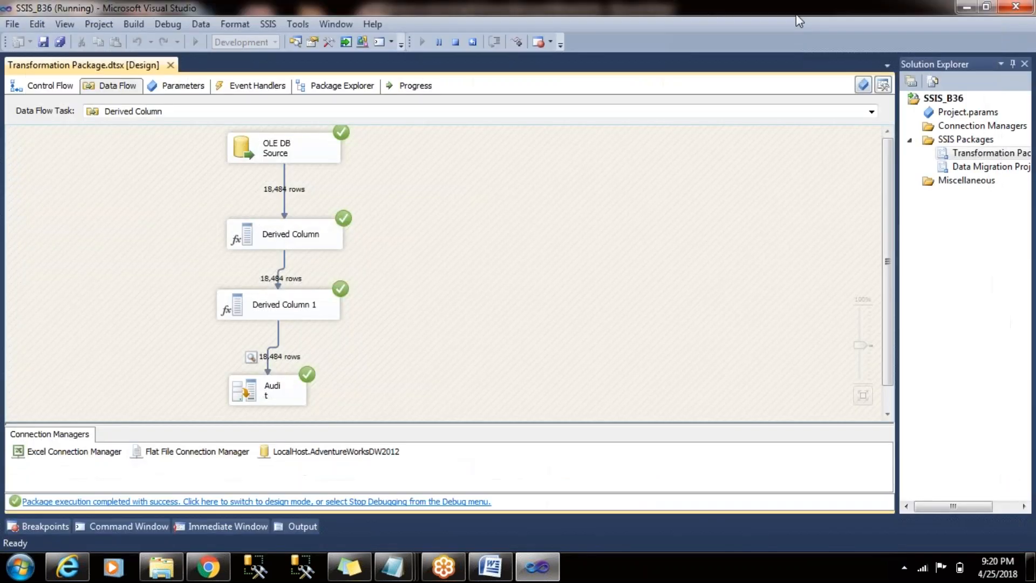
pyautogui.click(455, 42)
pyautogui.doubleClick(450, 298)
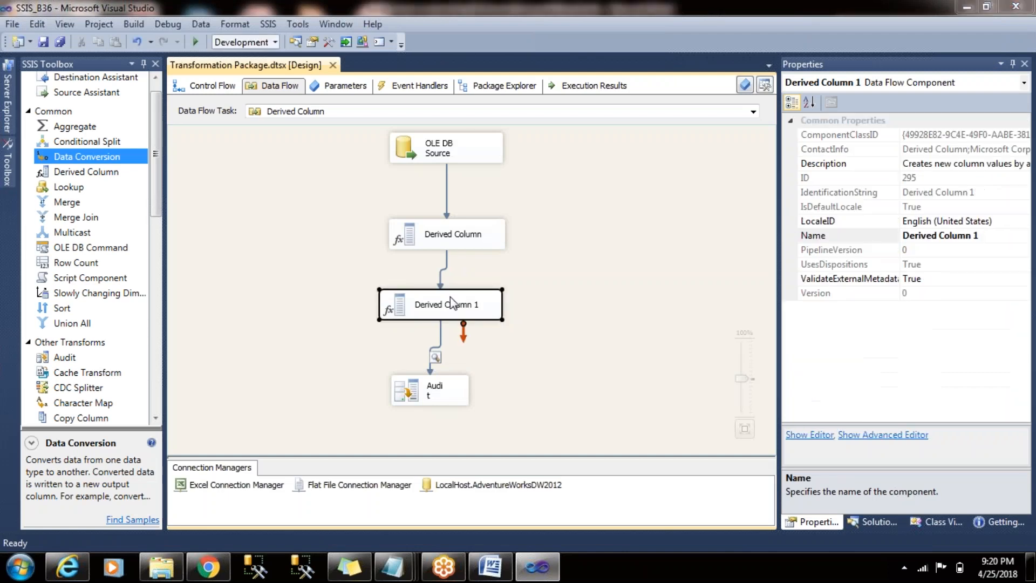
pyautogui.click(287, 346)
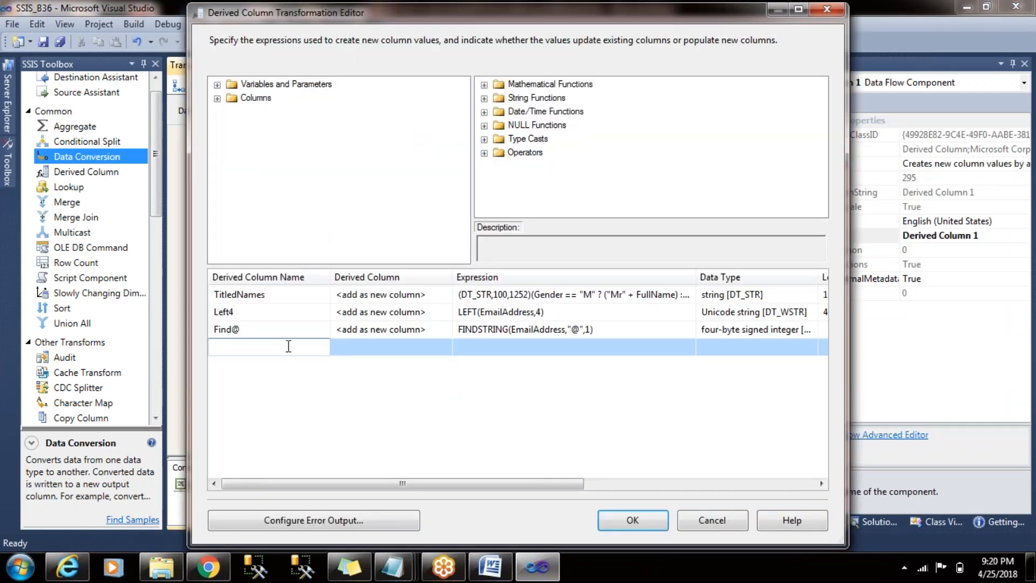
pyautogui.write('Left')
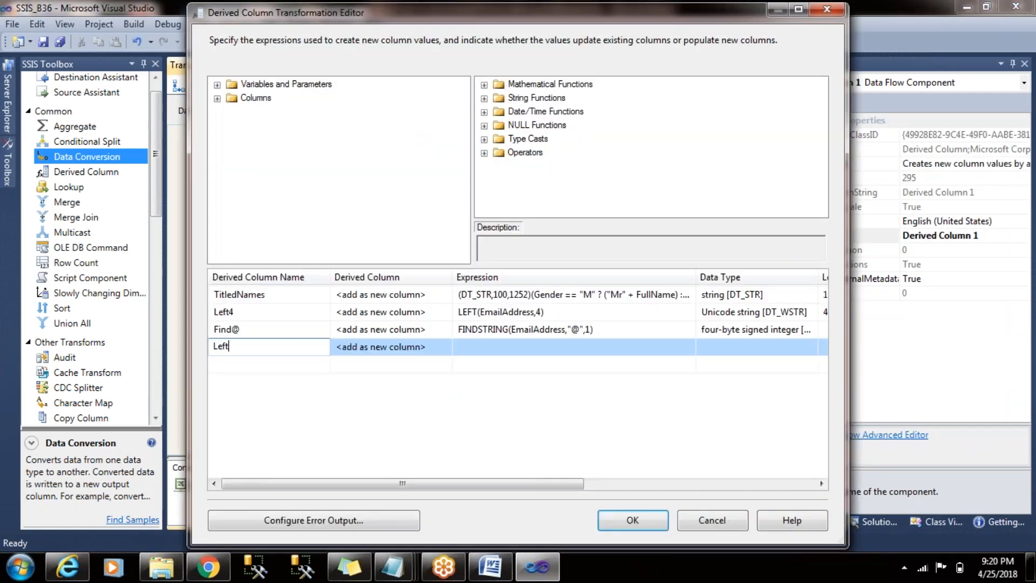
pyautogui.write('Till@')
# - Copy the Left4 expression LEFT(EmailAddress,4) into LeftTill@ and clear its length argument
pyautogui.click(555, 351)
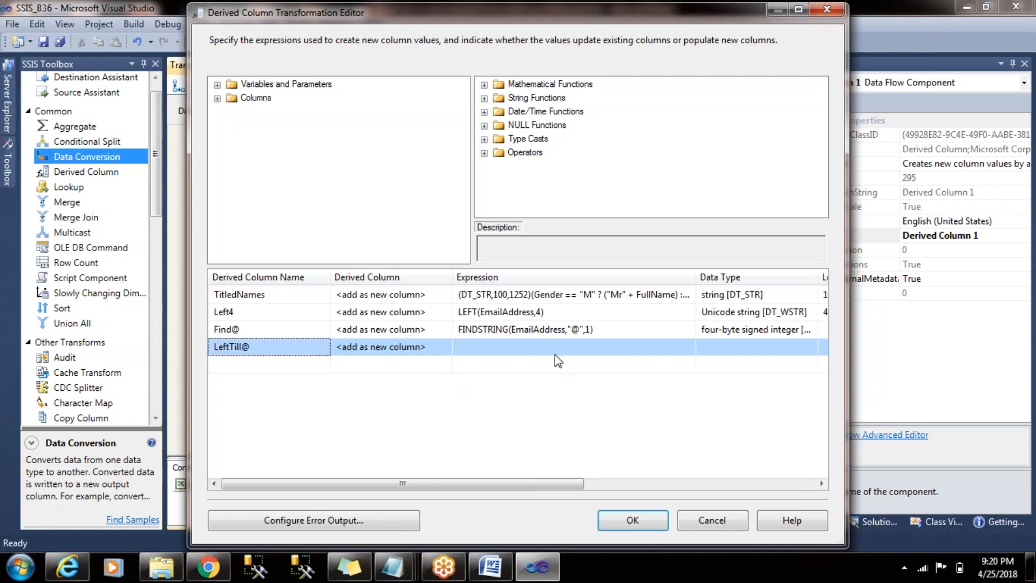
pyautogui.click(574, 311)
pyautogui.moveTo(574, 312); pyautogui.dragTo(387, 312)
pyautogui.hotkey('ctrl', 'c')
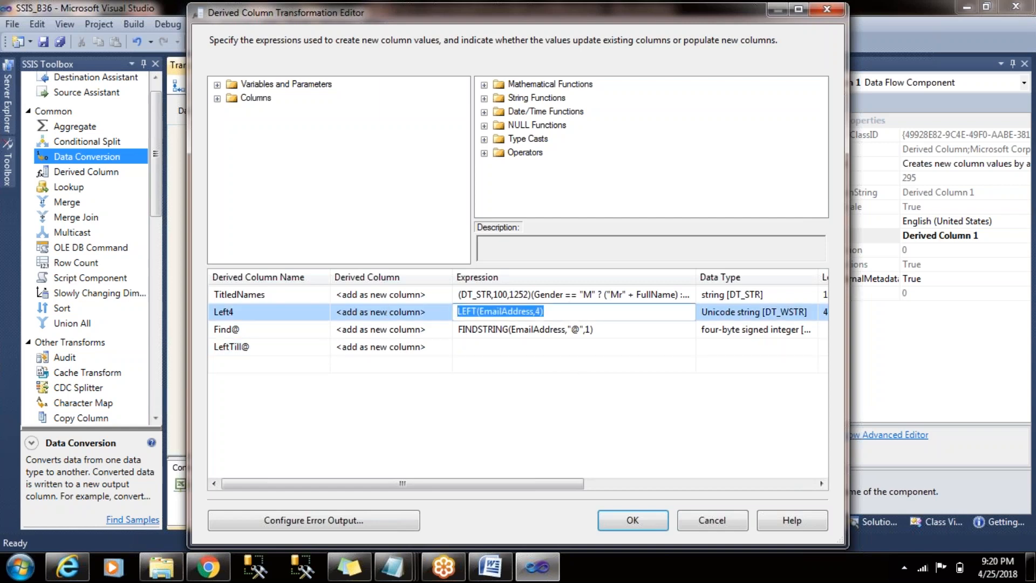
pyautogui.click(512, 348)
pyautogui.hotkey('ctrl', 'v')
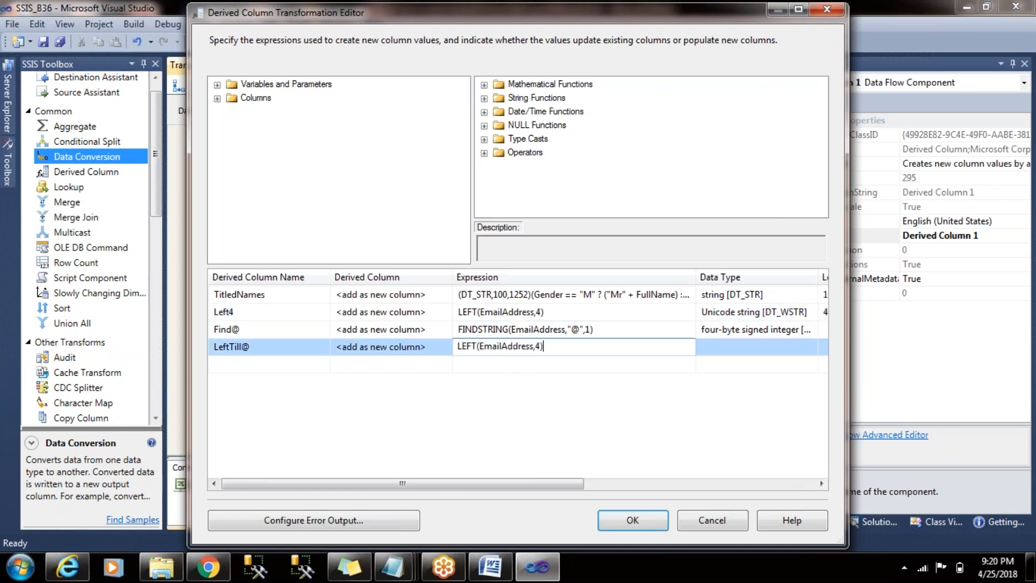
pyautogui.click(540, 348)
pyautogui.press('BackSpace')
pyautogui.press('Left')
pyautogui.press('Left')
pyautogui.press('Left')
# - Insert a copy of the Find@ expression, FINDSTRING(EmailAddress,"@",1), as the length argument of LeftTill@
pyautogui.click(623, 331)
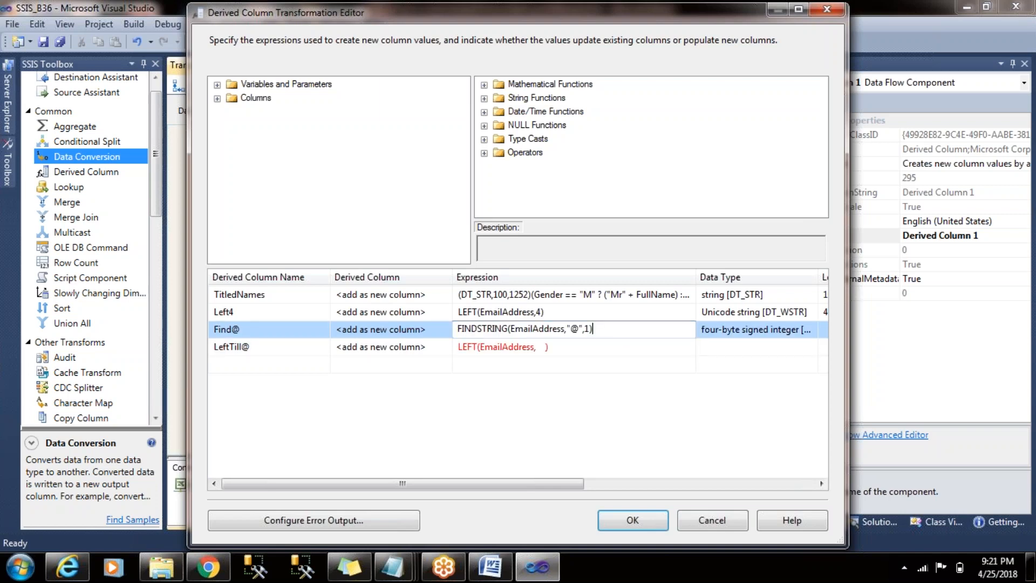
pyautogui.click(603, 324)
pyautogui.hotkey('ctrl', 'c')
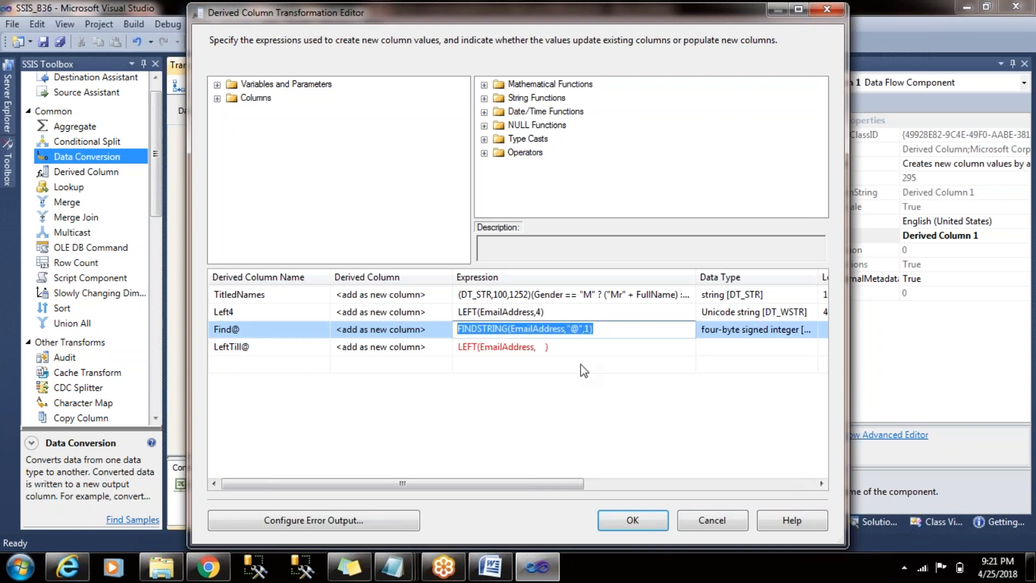
pyautogui.click(542, 347)
pyautogui.hotkey('ctrl', 'v')
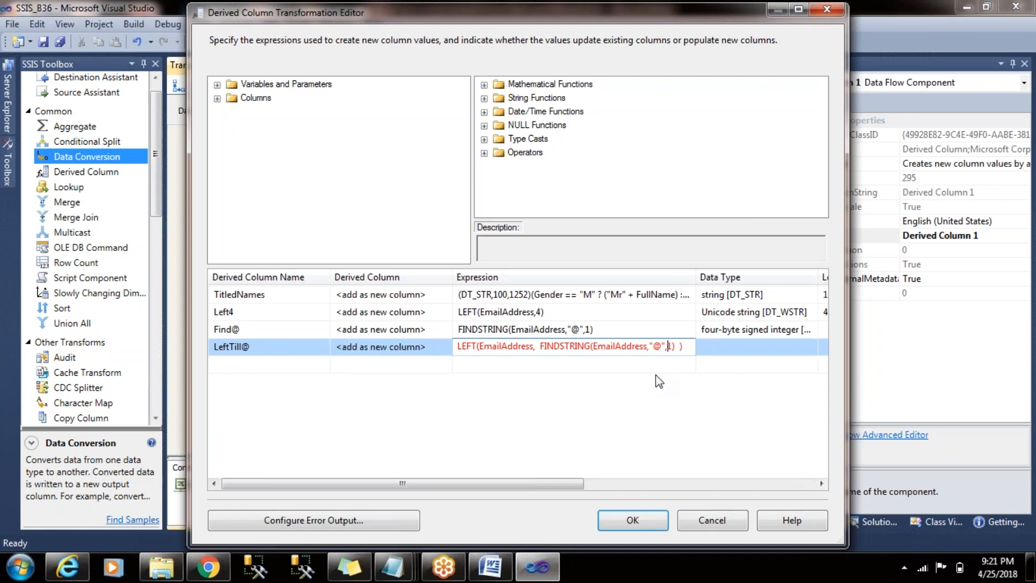
# - Complete LeftTill@ as LEFT(EmailAddress,(FINDSTRING(EmailAddress,"@",1)) - 1) and apply the transformation changes
pyautogui.press('Left')
pyautogui.press('Left')
pyautogui.press('Left')
pyautogui.press('Left')
pyautogui.press('Left')
pyautogui.press('Left')
pyautogui.press('Left')
pyautogui.press('Left')
pyautogui.press('Left')
pyautogui.press('Left')
pyautogui.press('Left')
pyautogui.press('Left')
pyautogui.press('Left')
pyautogui.press('Left')
pyautogui.press('Left')
pyautogui.press('Left')
pyautogui.press('Left')
pyautogui.press('Left')
pyautogui.press('Left')
pyautogui.press('Left')
pyautogui.write('(')
pyautogui.press('Right')
pyautogui.press('Right')
pyautogui.press('Right')
pyautogui.press('Right')
pyautogui.press('Right')
pyautogui.press('Right')
pyautogui.press('Right')
pyautogui.press('Right')
pyautogui.press('Right')
pyautogui.press('Right')
pyautogui.press('Right')
pyautogui.press('Right')
pyautogui.press('Right')
pyautogui.press('Right')
pyautogui.press('Right')
pyautogui.press('Right')
pyautogui.press('Right')
pyautogui.press('Right')
pyautogui.press('Right')
pyautogui.press('Right')
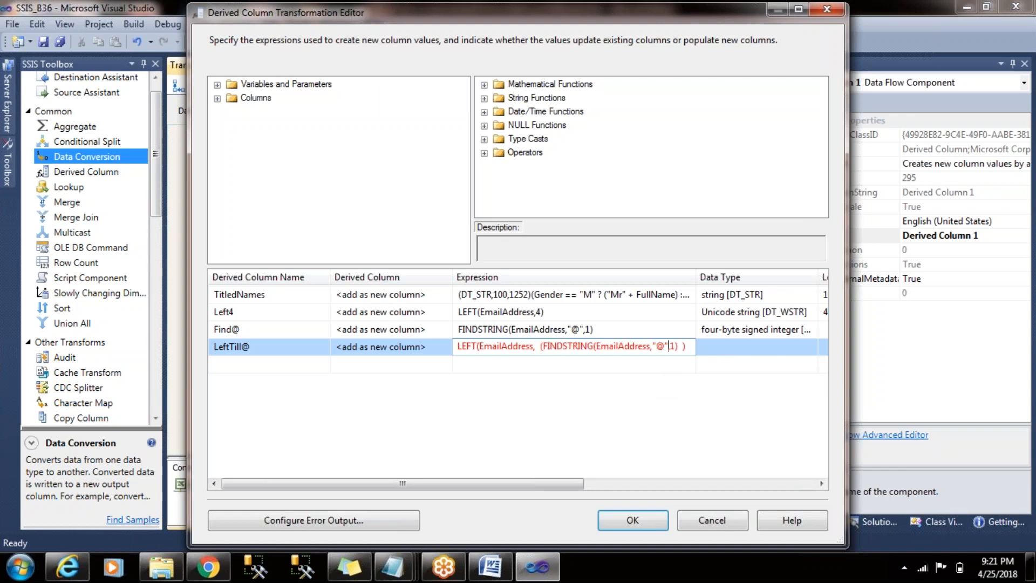
pyautogui.write('_')
pyautogui.press('BackSpace')
pyautogui.write(')')
pyautogui.click(689, 365)
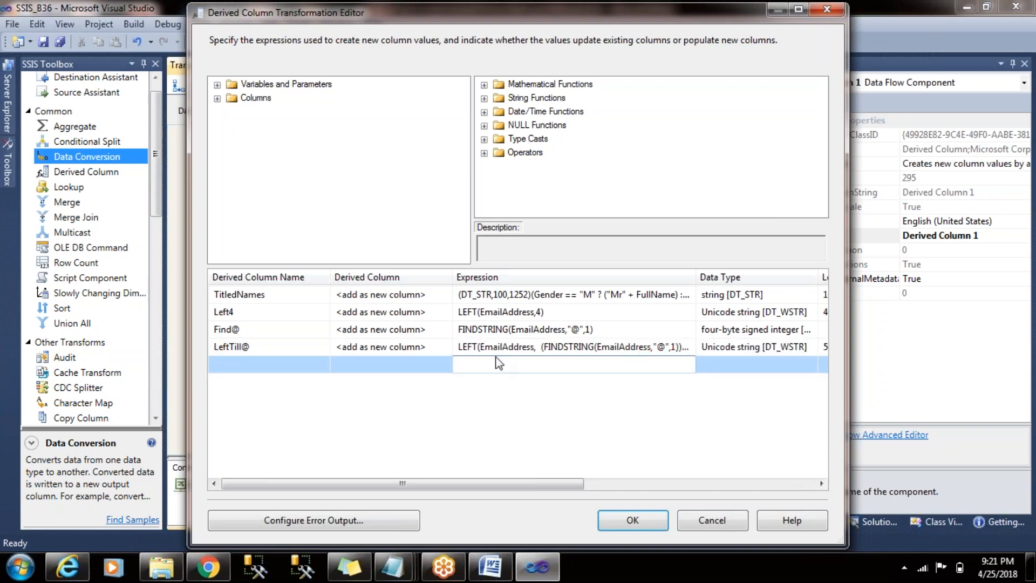
pyautogui.click(634, 519)
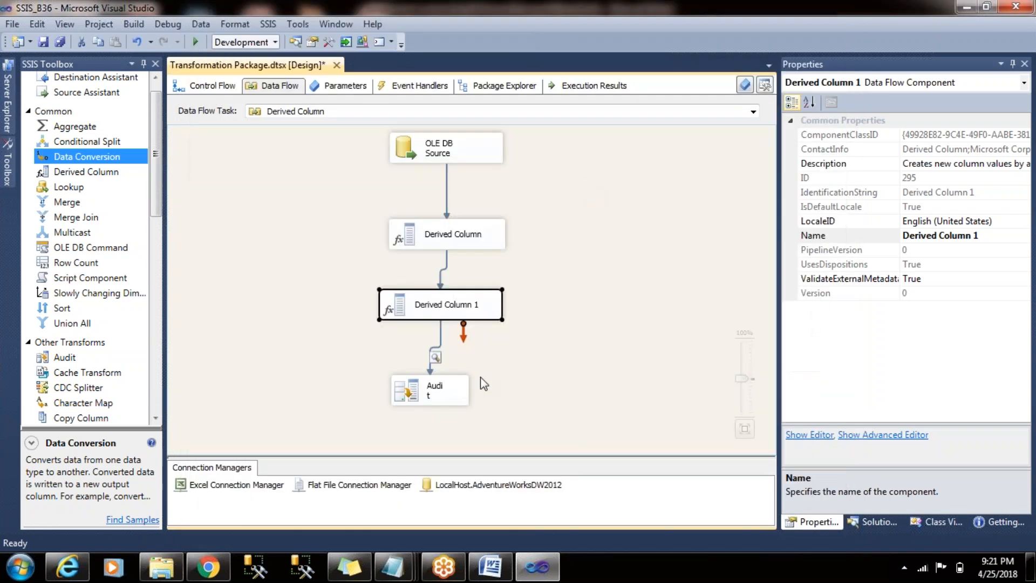
# - Add the LeftTill@ column to the displayed columns of the data viewer between Derived Column 1 and Audit
pyautogui.doubleClick(441, 337)
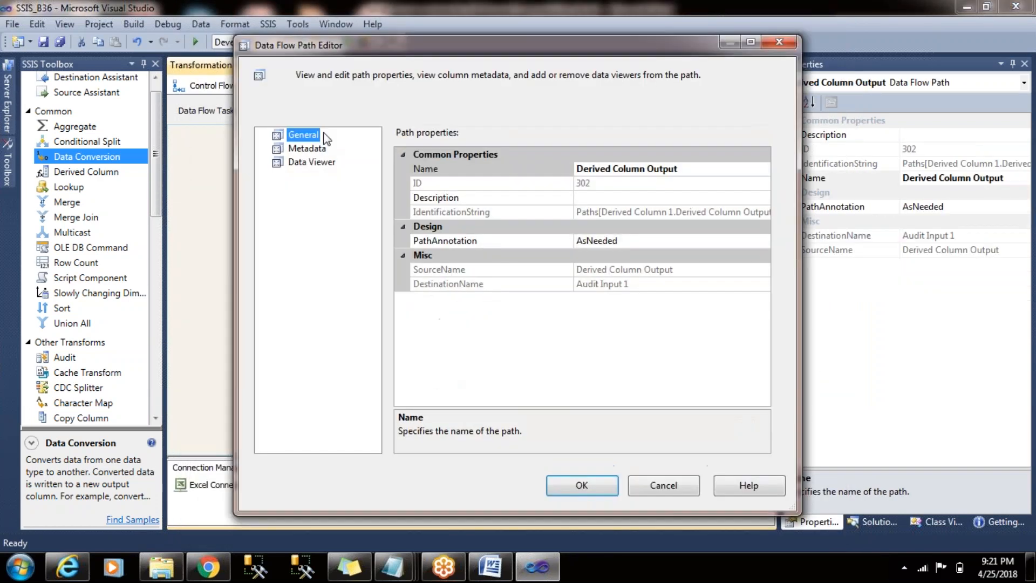
pyautogui.click(294, 163)
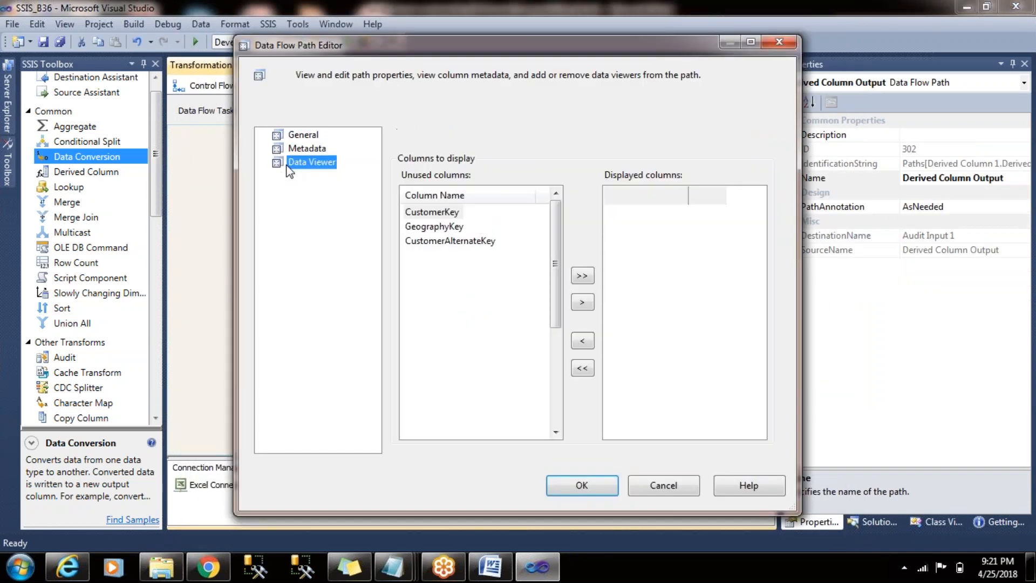
pyautogui.moveTo(561, 296); pyautogui.dragTo(562, 418)
pyautogui.click(427, 432)
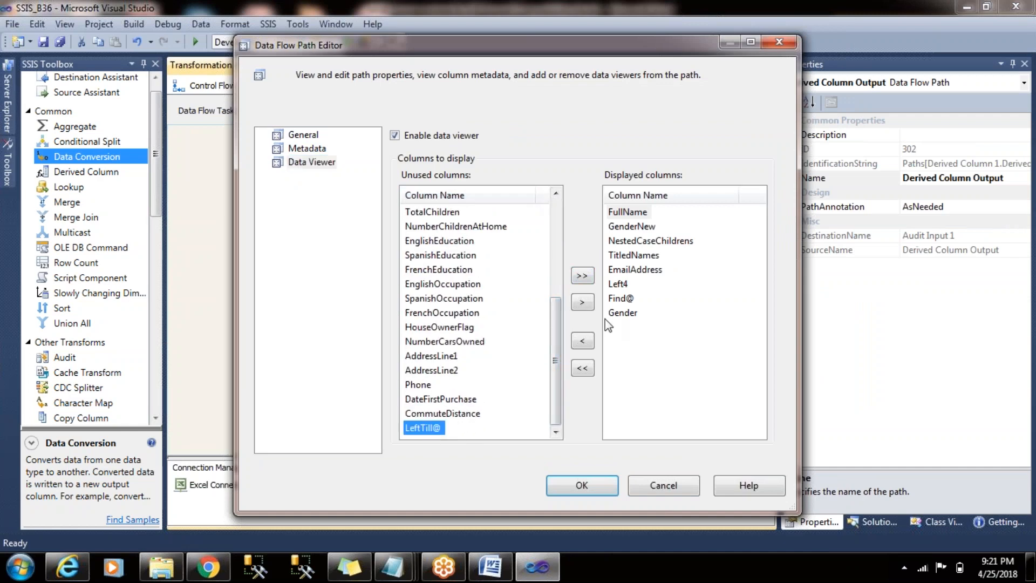
pyautogui.click(587, 306)
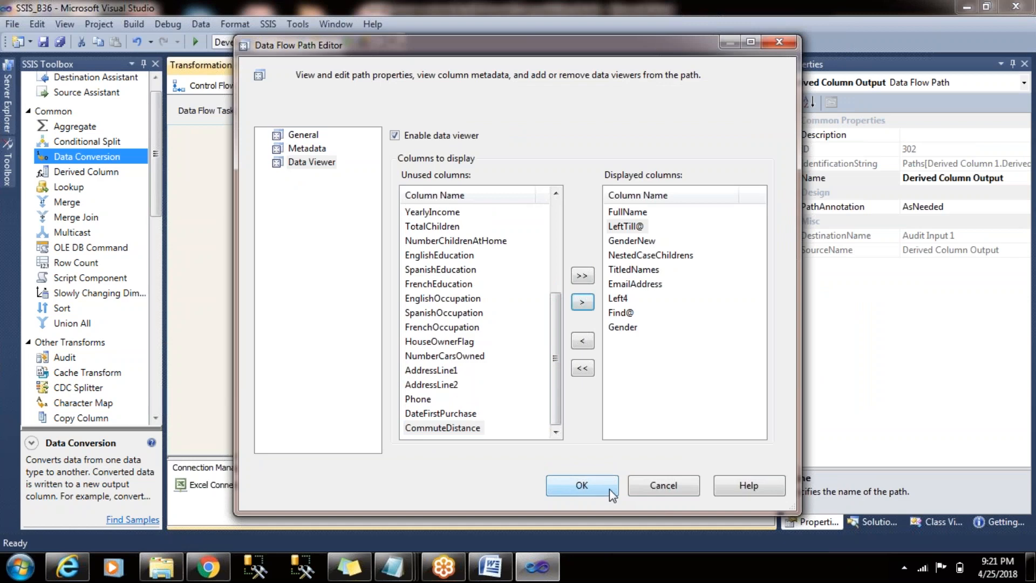
pyautogui.click(610, 489)
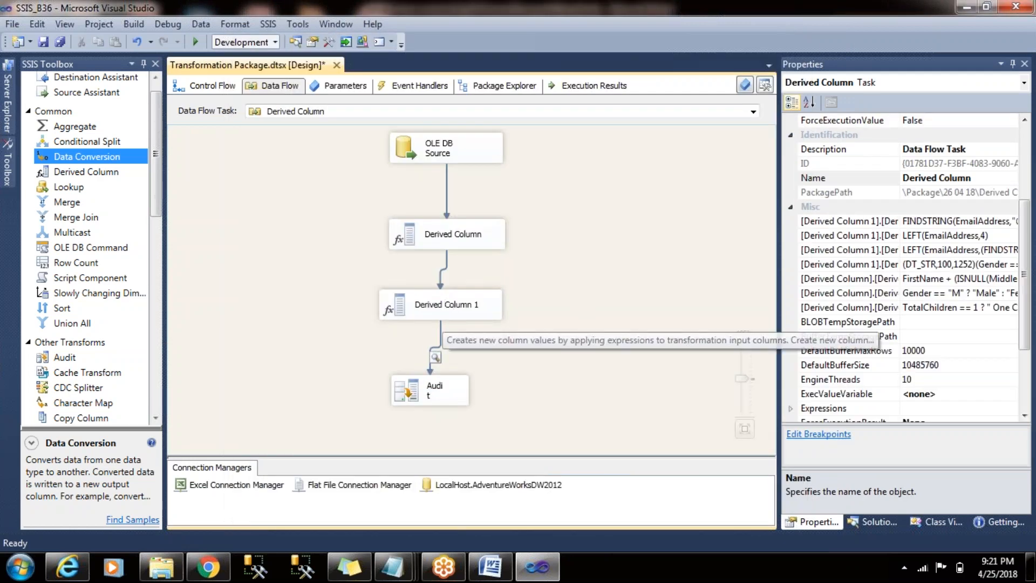
# - Review the LeftTill@ expression in Derived Column 1, highlighting its nested FINDSTRING part
pyautogui.doubleClick(442, 307)
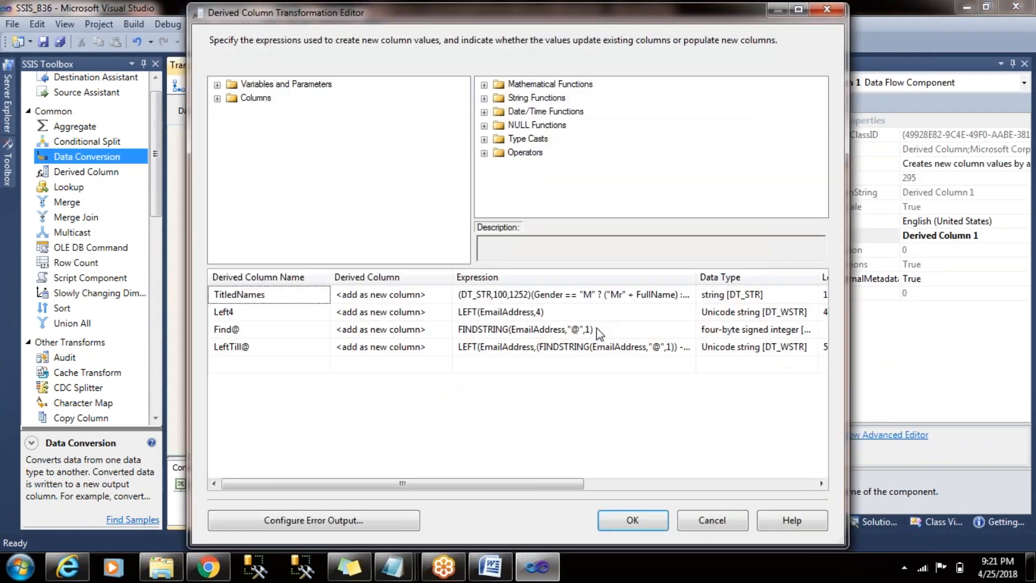
pyautogui.click(603, 351)
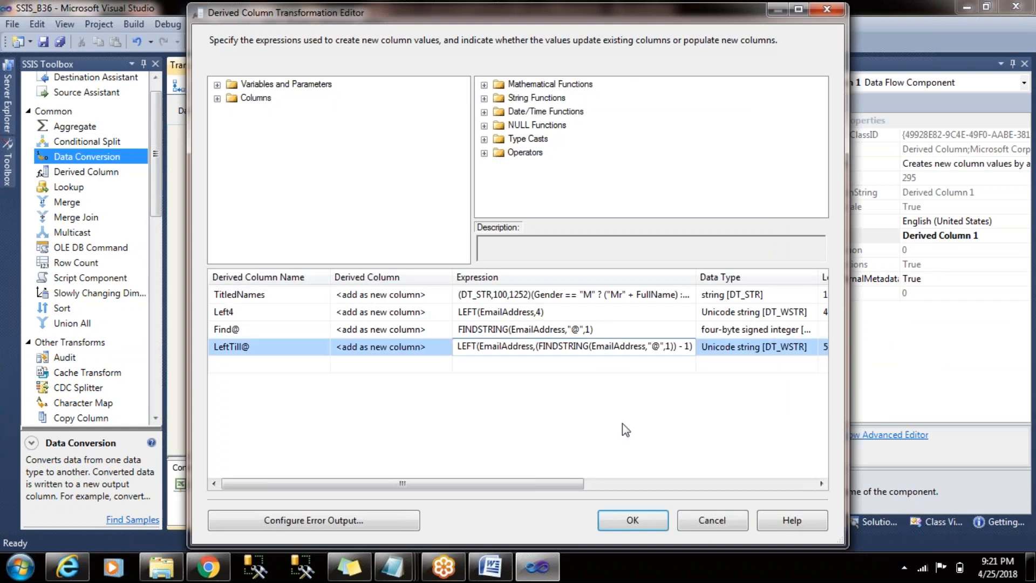
pyautogui.press('Right')
pyautogui.press('Right')
pyautogui.press('Right')
pyautogui.press('Right')
pyautogui.press('Right')
pyautogui.press('Right')
pyautogui.press('Right')
pyautogui.press('Right')
pyautogui.press('Right')
pyautogui.press('Right')
pyautogui.press('Right')
pyautogui.hotkey('shift', 'Left')
pyautogui.hotkey('shift', 'Left')
pyautogui.hotkey('shift', 'Left')
pyautogui.hotkey('shift', 'Left')
pyautogui.hotkey('shift', 'Left')
pyautogui.hotkey('shift', 'Left')
pyautogui.hotkey('shift', 'Left')
pyautogui.hotkey('shift', 'Left')
pyautogui.hotkey('shift', 'Left')
pyautogui.hotkey('shift', 'Left')
pyautogui.hotkey('shift', 'Left')
pyautogui.hotkey('shift', 'Left')
pyautogui.hotkey('shift', 'Left')
pyautogui.hotkey('shift', 'Left')
pyautogui.hotkey('shift', 'Left')
pyautogui.hotkey('shift', 'Left')
pyautogui.hotkey('shift', 'Left')
pyautogui.hotkey('shift', 'Left')
pyautogui.hotkey('shift', 'Left')
pyautogui.hotkey('shift', 'Left')
pyautogui.hotkey('shift', 'Left')
pyautogui.hotkey('shift', 'Left')
pyautogui.hotkey('shift', 'Left')
pyautogui.hotkey('shift', 'Left')
pyautogui.hotkey('shift', 'Left')
pyautogui.hotkey('shift', 'Left')
pyautogui.hotkey('shift', 'Left')
pyautogui.hotkey('shift', 'Left')
pyautogui.hotkey('shift', 'Left')
pyautogui.hotkey('shift', 'Left')
pyautogui.hotkey('shift', 'Left')
pyautogui.hotkey('shift', 'Left')
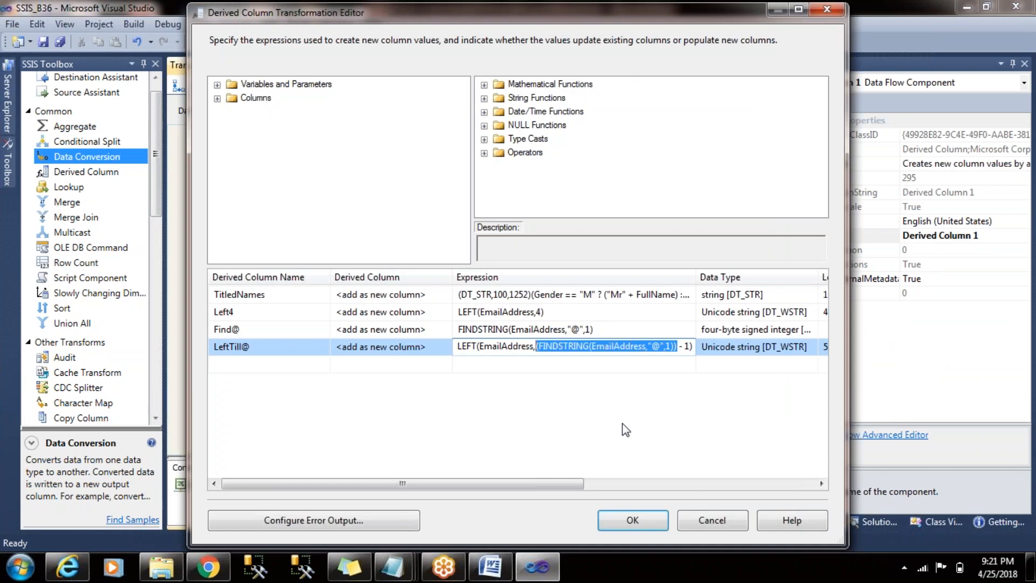
pyautogui.click(639, 364)
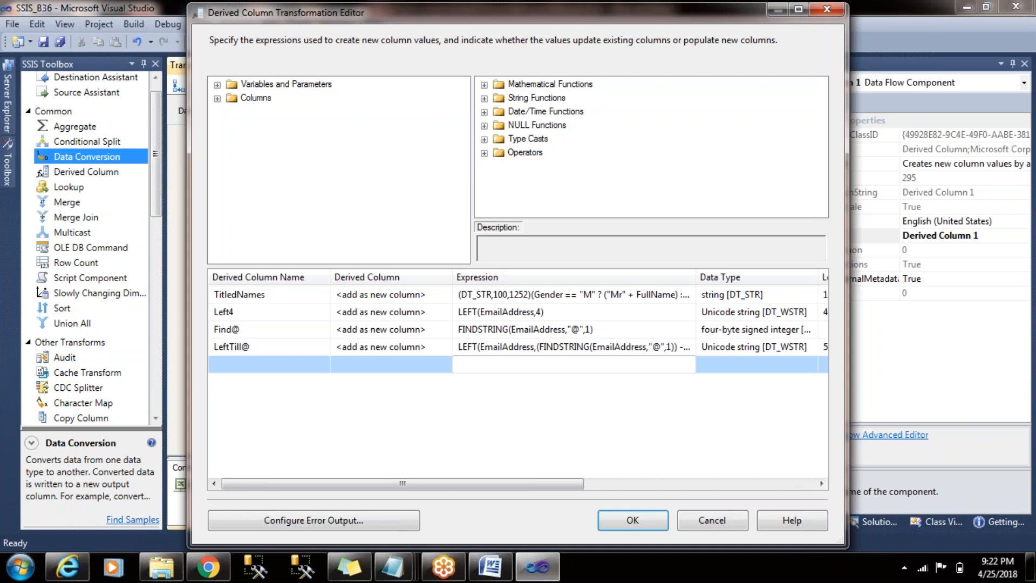
pyautogui.click(658, 346)
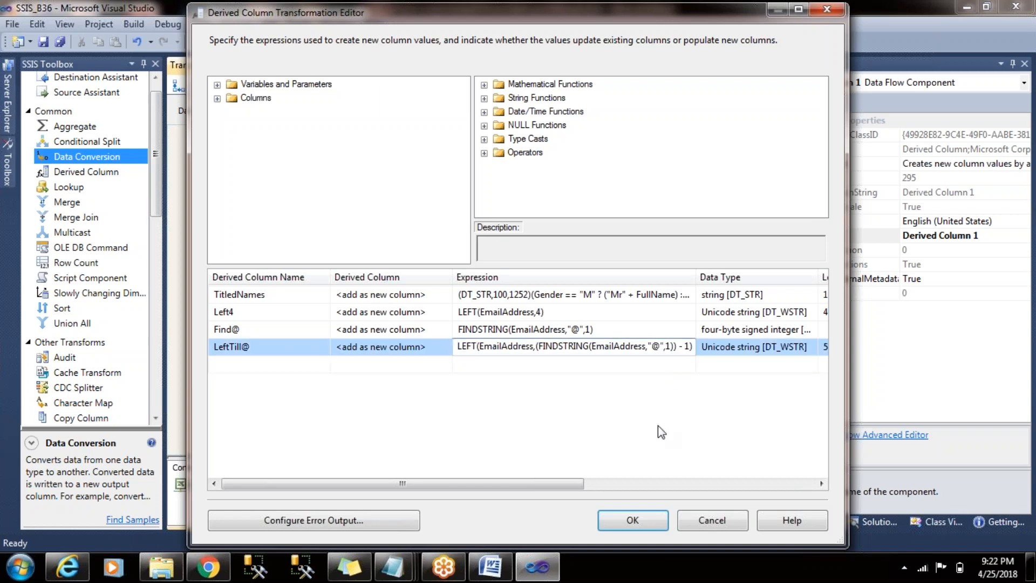
pyautogui.click(636, 521)
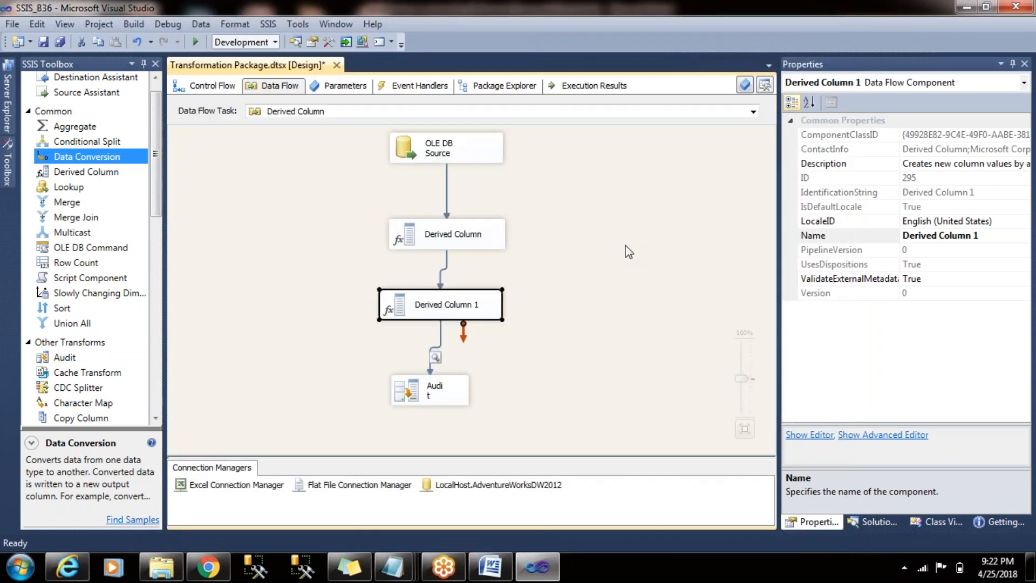
# - Run the package in debug mode and check the LeftTill@ values in the maximized data viewer
pyautogui.press('F5')
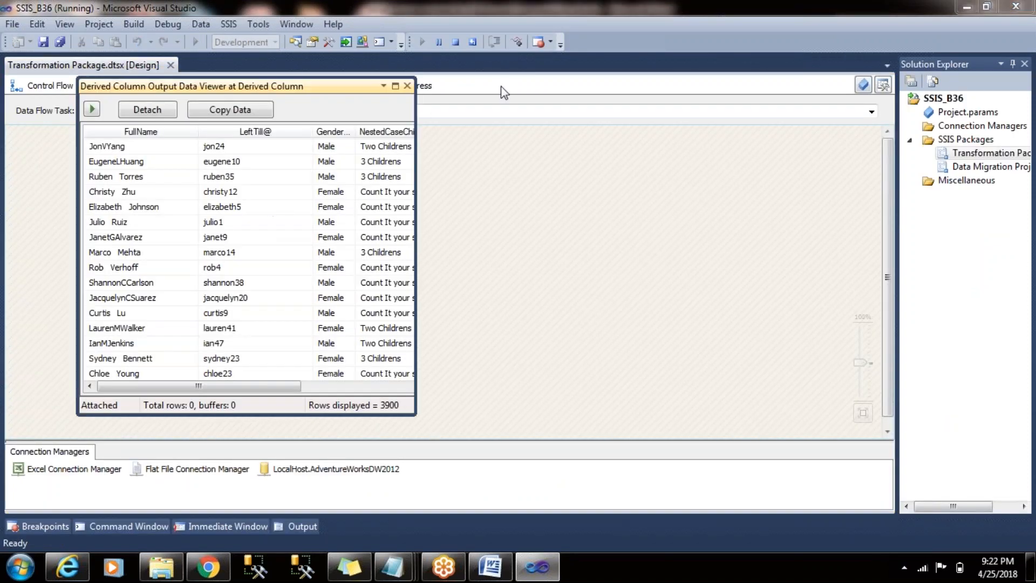
pyautogui.click(396, 86)
pyautogui.moveTo(616, 52); pyautogui.dragTo(662, 52)
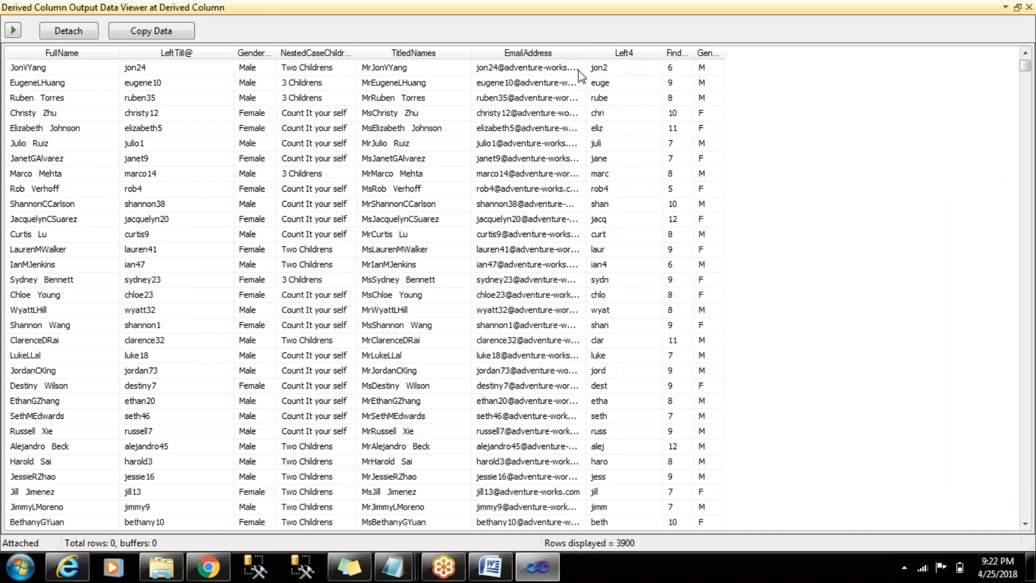
pyautogui.click(194, 73)
pyautogui.click(186, 95)
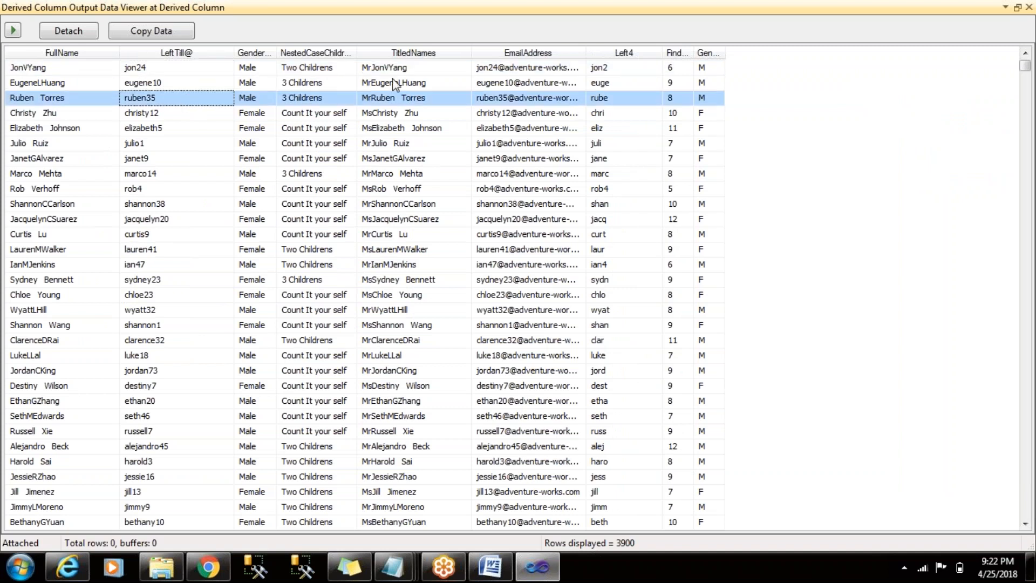
# - Compare the EmailAddress values with the derived columns in several data viewer rows, close the viewer and end the debug run
pyautogui.click(520, 83)
pyautogui.click(524, 98)
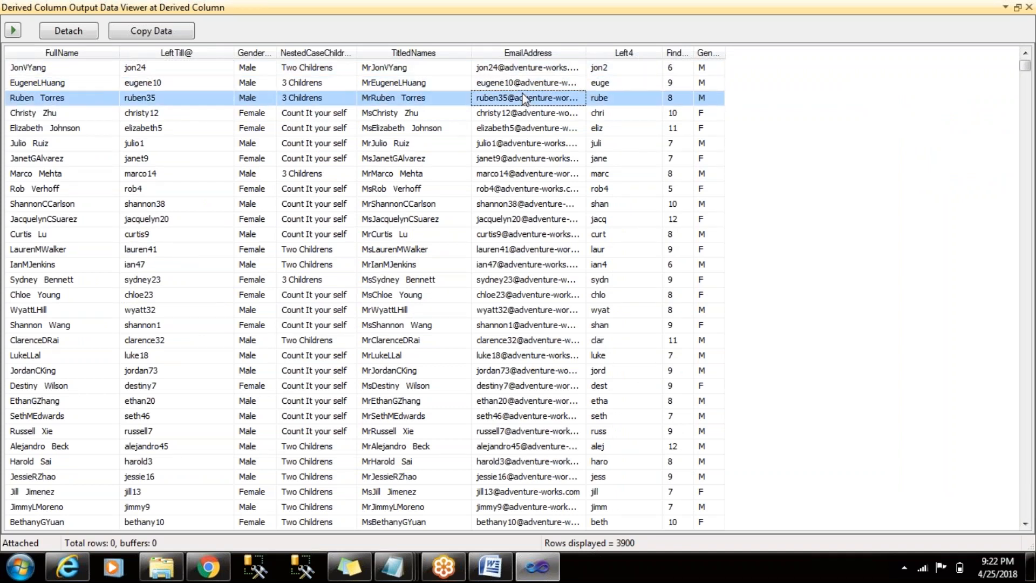
pyautogui.click(522, 115)
pyautogui.click(523, 143)
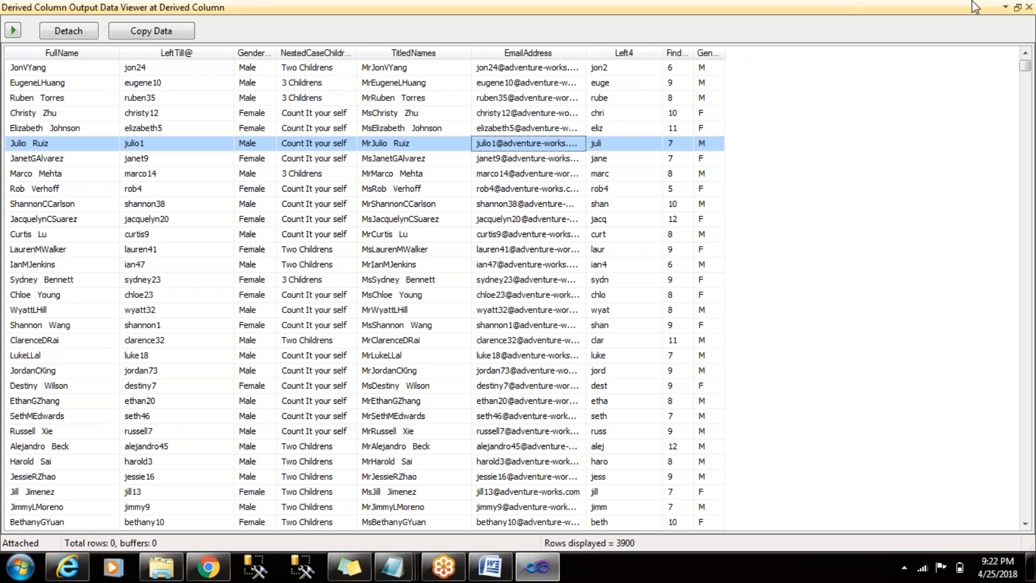
pyautogui.click(1028, 8)
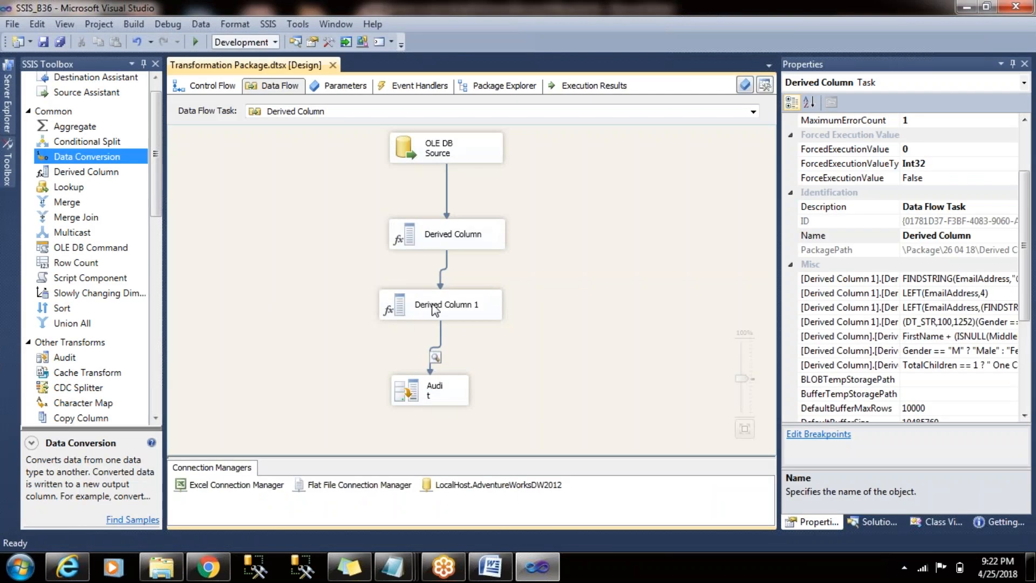
# - Reopen Derived Column 1 and review its function categories, the Left4 expression and the available input columns
pyautogui.doubleClick(435, 310)
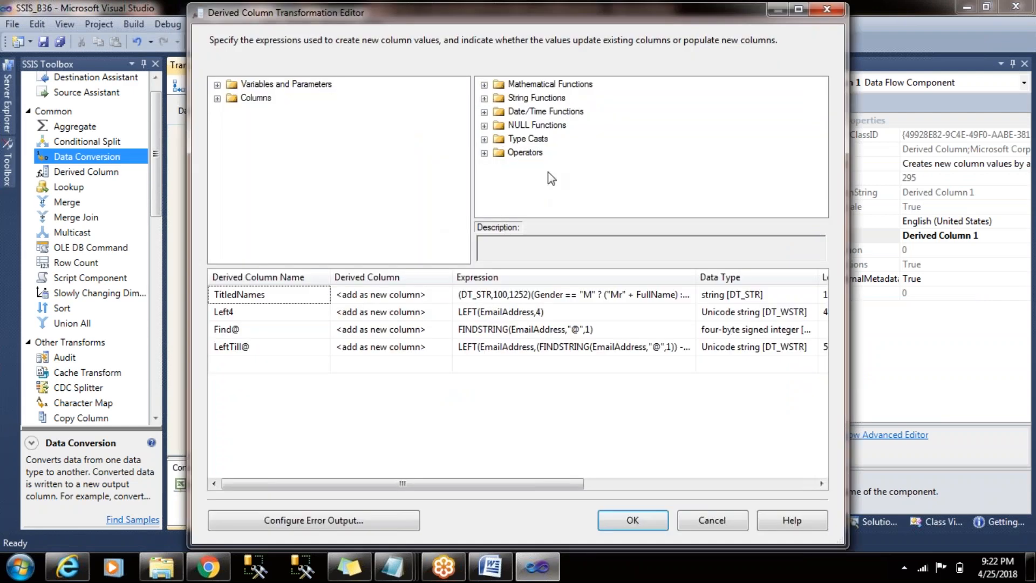
pyautogui.click(521, 98)
pyautogui.click(529, 112)
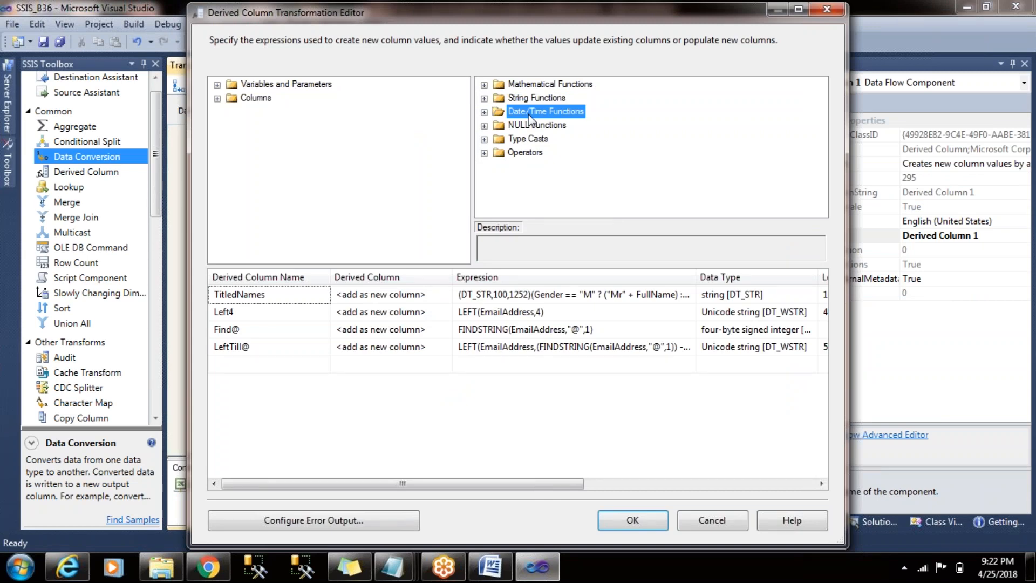
pyautogui.moveTo(610, 20); pyautogui.dragTo(542, 35)
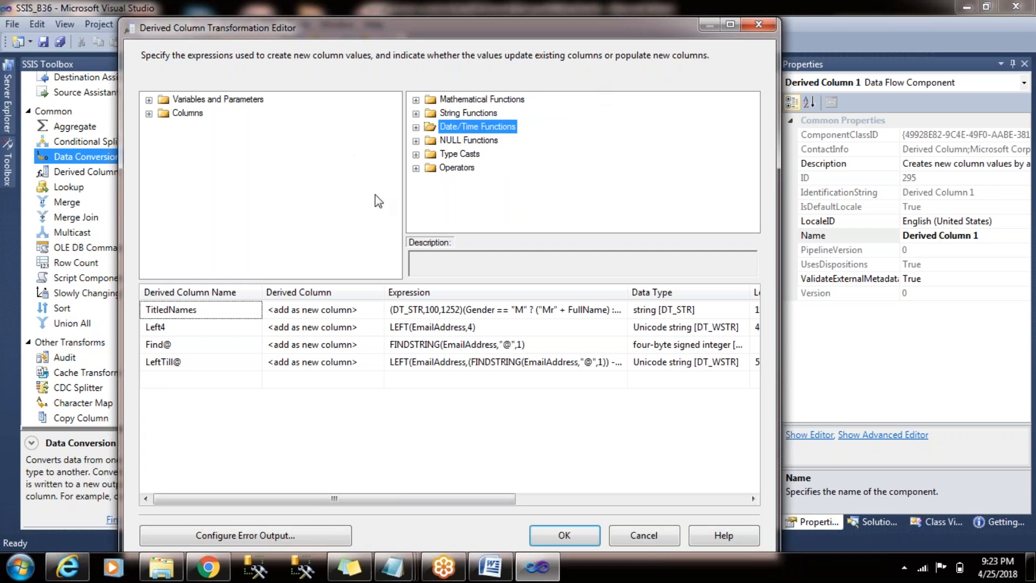
pyautogui.click(430, 327)
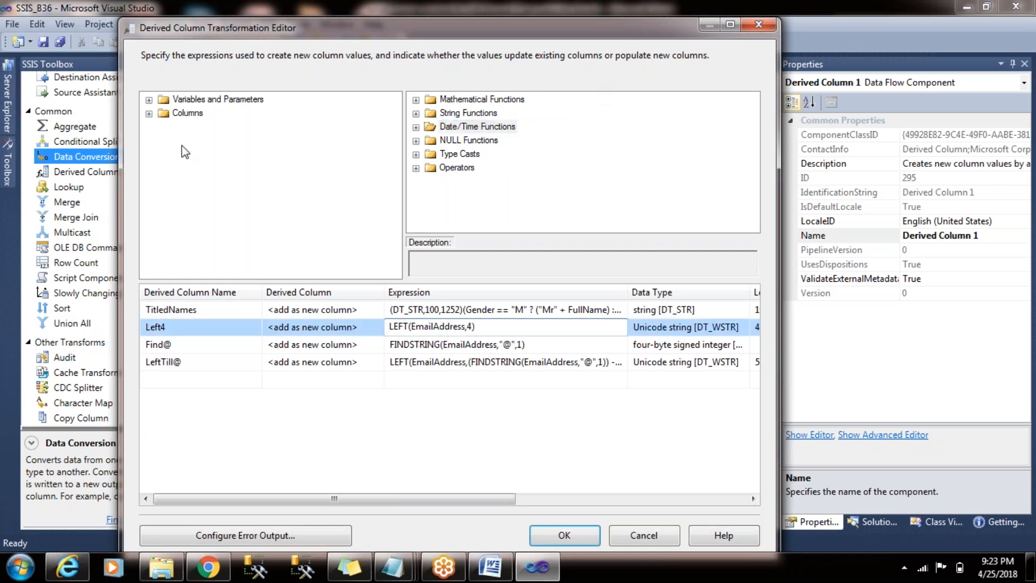
pyautogui.click(149, 113)
pyautogui.click(149, 114)
# - Add a derived column that uses the system variable System::ContainerStartTime as its expression
pyautogui.click(149, 100)
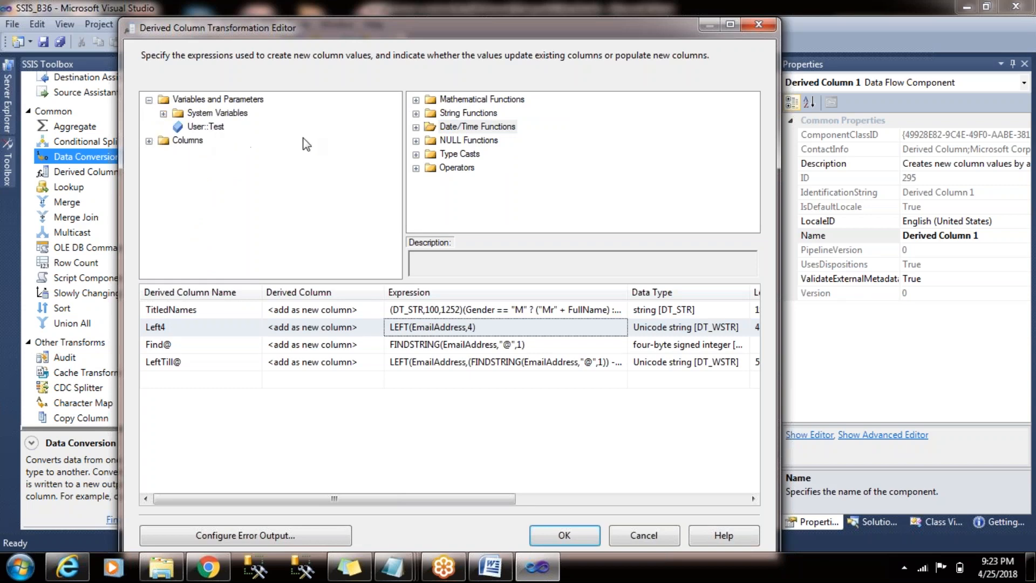
pyautogui.click(478, 379)
pyautogui.click(163, 114)
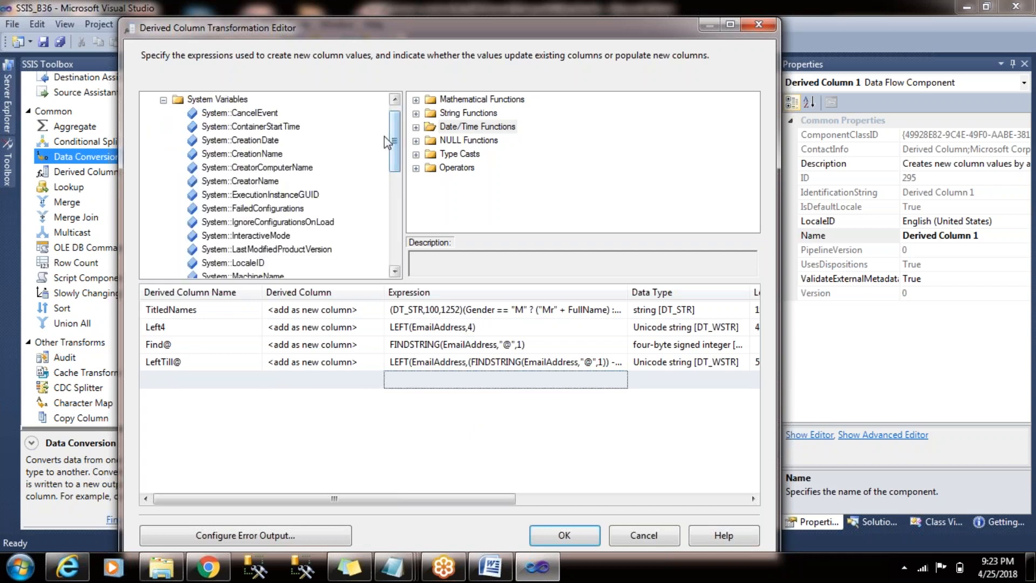
pyautogui.moveTo(396, 135)
pyautogui.mouseDown()
pyautogui.moveTo(399, 233)
pyautogui.moveTo(397, 147)
pyautogui.mouseUp()
pyautogui.moveTo(247, 112); pyautogui.dragTo(441, 385)
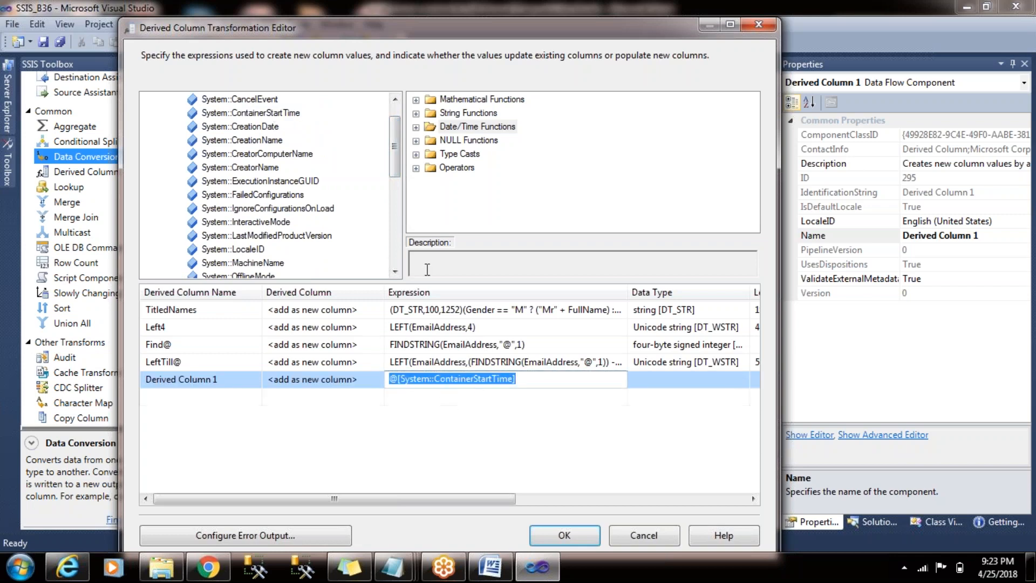
# - Add another derived column with the expression getdate()
pyautogui.moveTo(250, 128); pyautogui.dragTo(464, 400)
pyautogui.write('getdate')
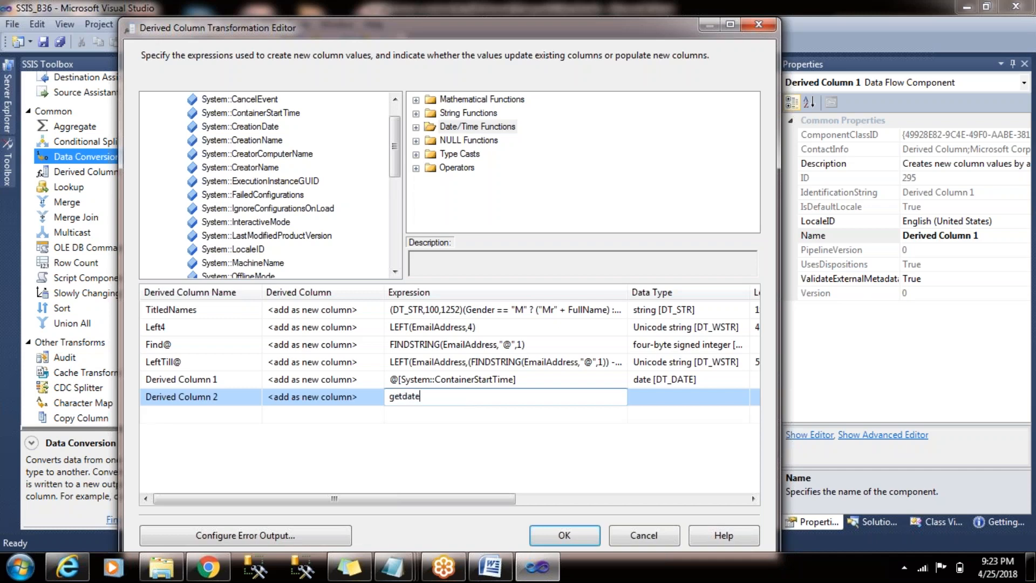
pyautogui.write('()')
pyautogui.press('Return')
# - Look through the system variables such as CreatorName, MachineName and ExecutionInstanceGUID, and the user variable User::Test
pyautogui.moveTo(396, 150)
pyautogui.mouseDown()
pyautogui.moveTo(396, 134)
pyautogui.moveTo(395, 152)
pyautogui.mouseUp()
pyautogui.click(273, 154)
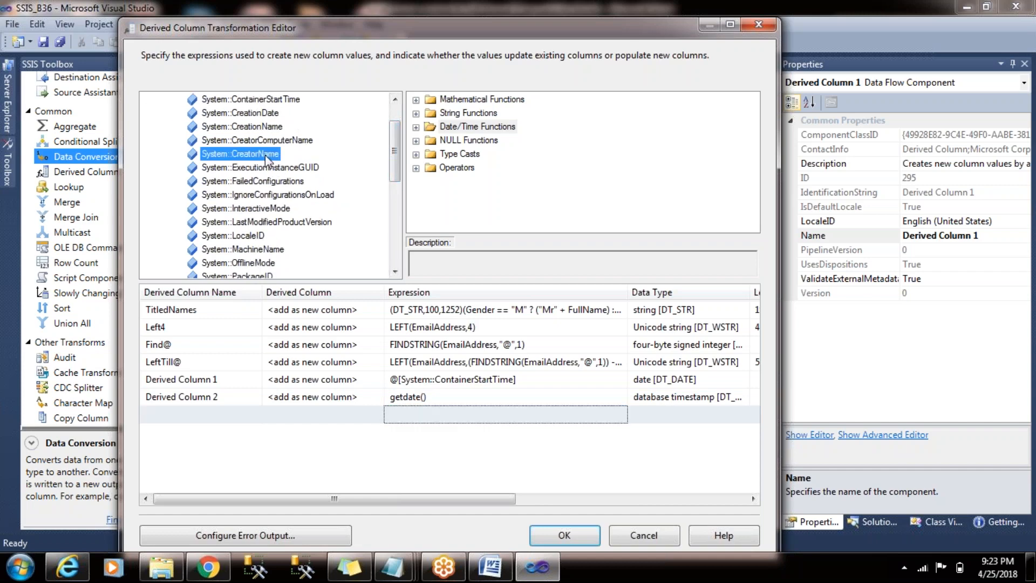
pyautogui.click(274, 248)
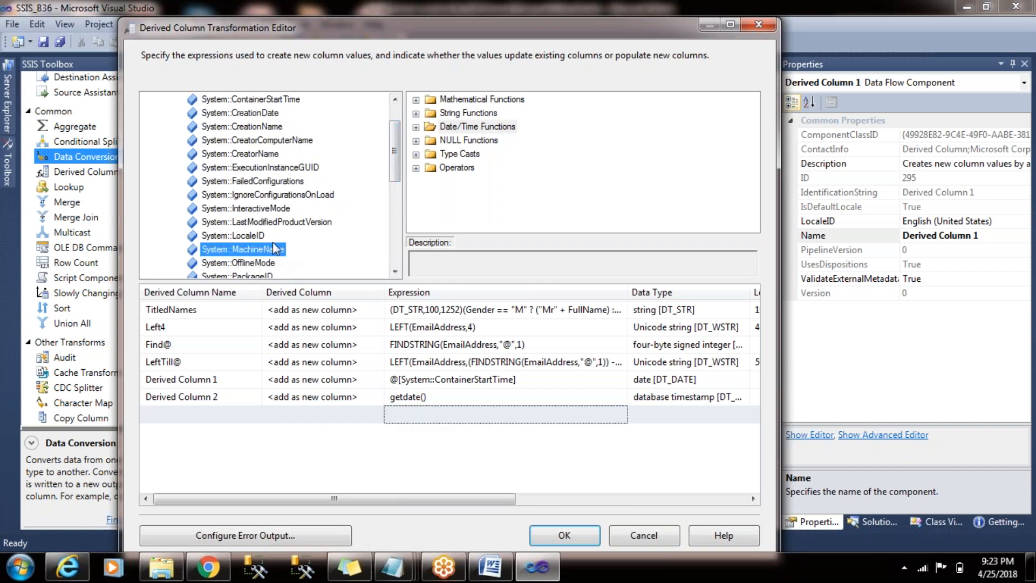
pyautogui.click(308, 167)
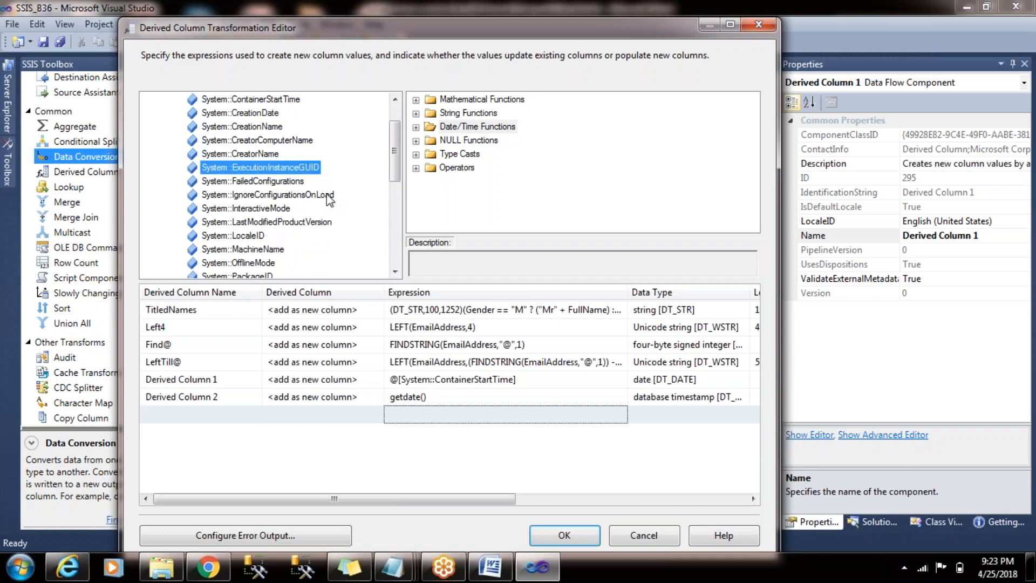
pyautogui.moveTo(394, 160)
pyautogui.mouseDown()
pyautogui.moveTo(395, 151)
pyautogui.moveTo(395, 173)
pyautogui.mouseUp()
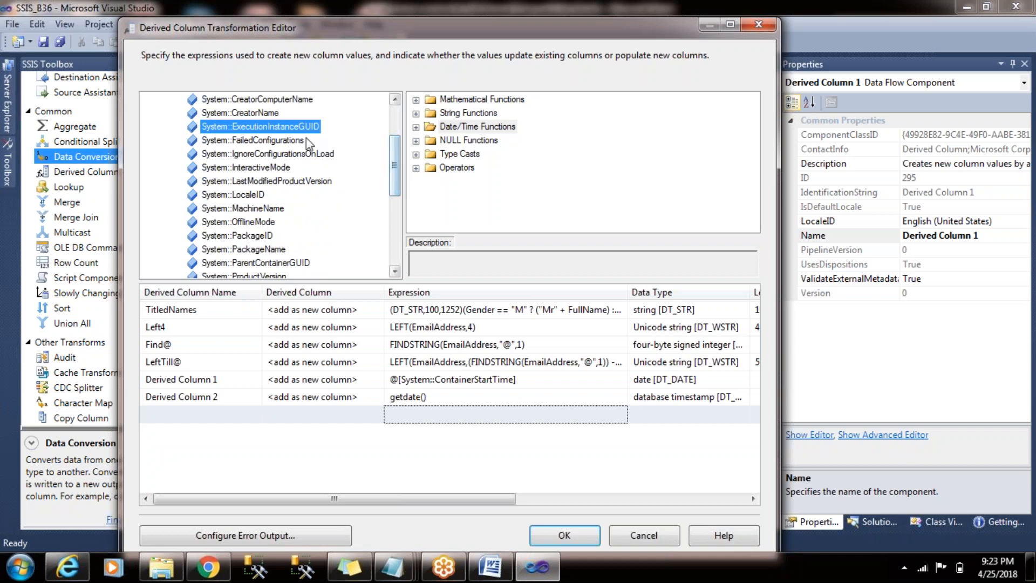
pyautogui.moveTo(395, 172); pyautogui.dragTo(398, 139)
pyautogui.click(246, 223)
pyautogui.click(256, 236)
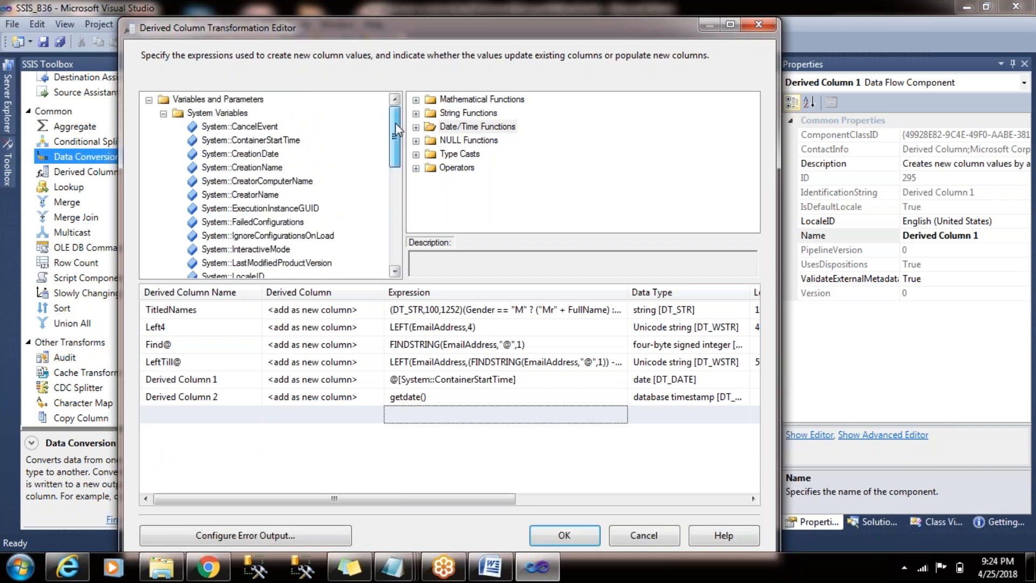
pyautogui.click(163, 114)
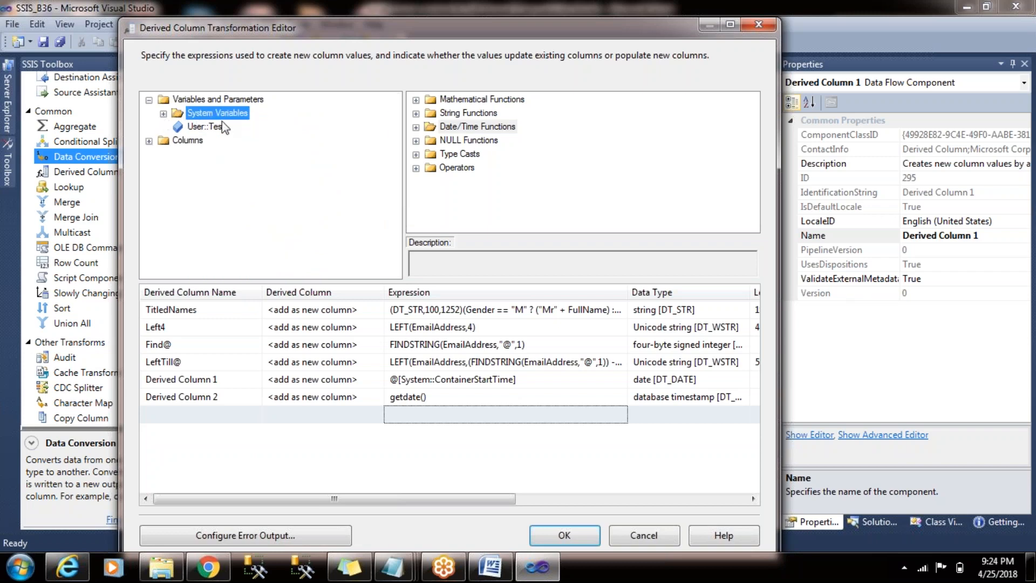
pyautogui.click(215, 126)
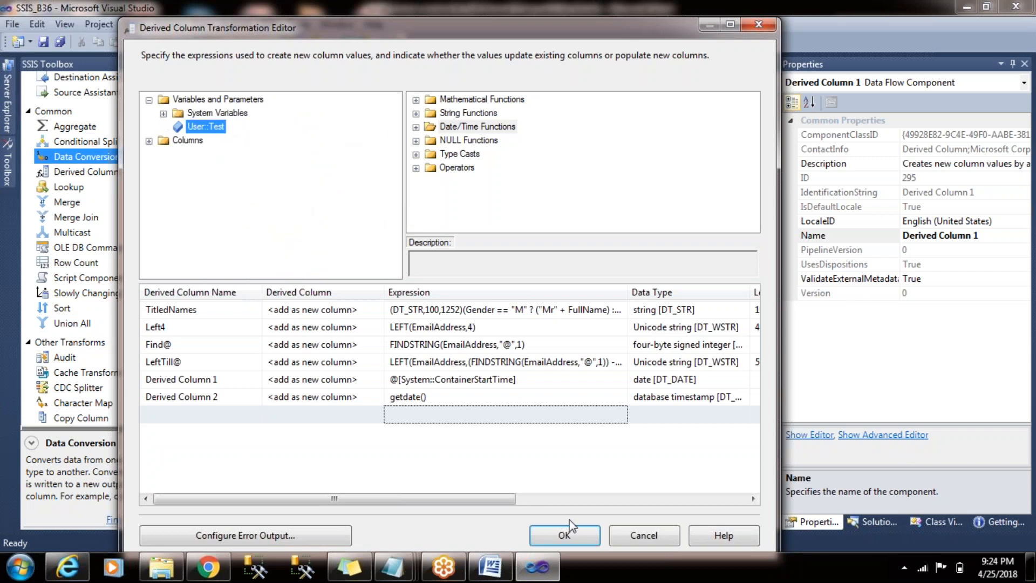
# - Apply the Derived Column 1 changes and disable the Derived Column task in the control flow's 26 04 18 container
pyautogui.click(573, 533)
pyautogui.click(596, 273)
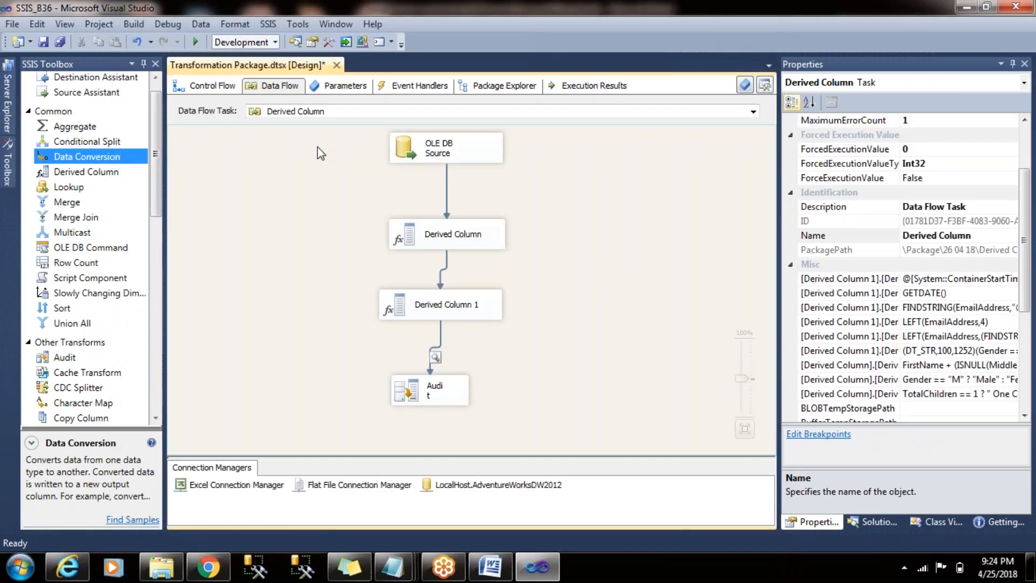
pyautogui.click(212, 86)
pyautogui.moveTo(411, 337); pyautogui.dragTo(365, 323)
pyautogui.rightClick(365, 323)
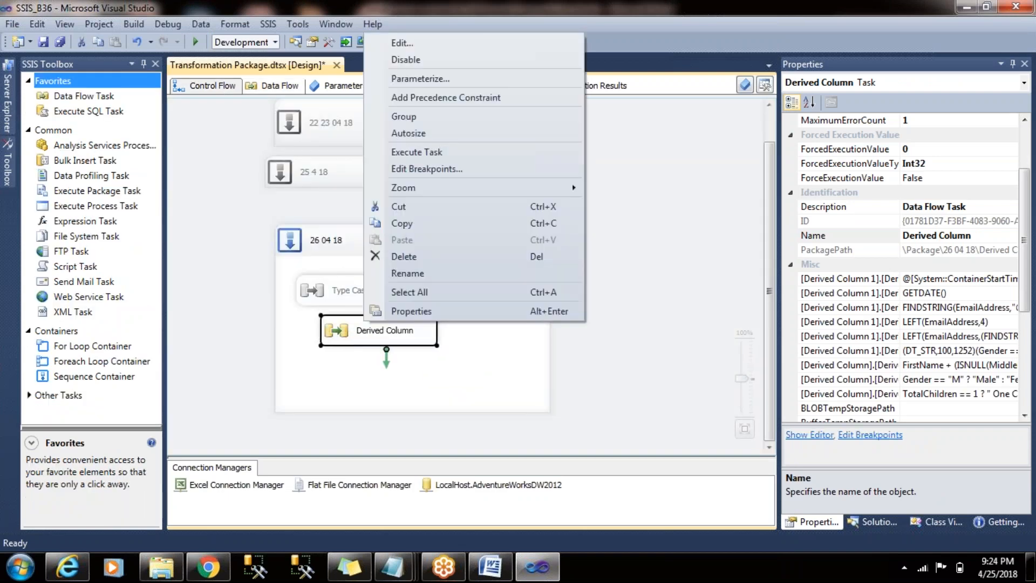
pyautogui.click(462, 61)
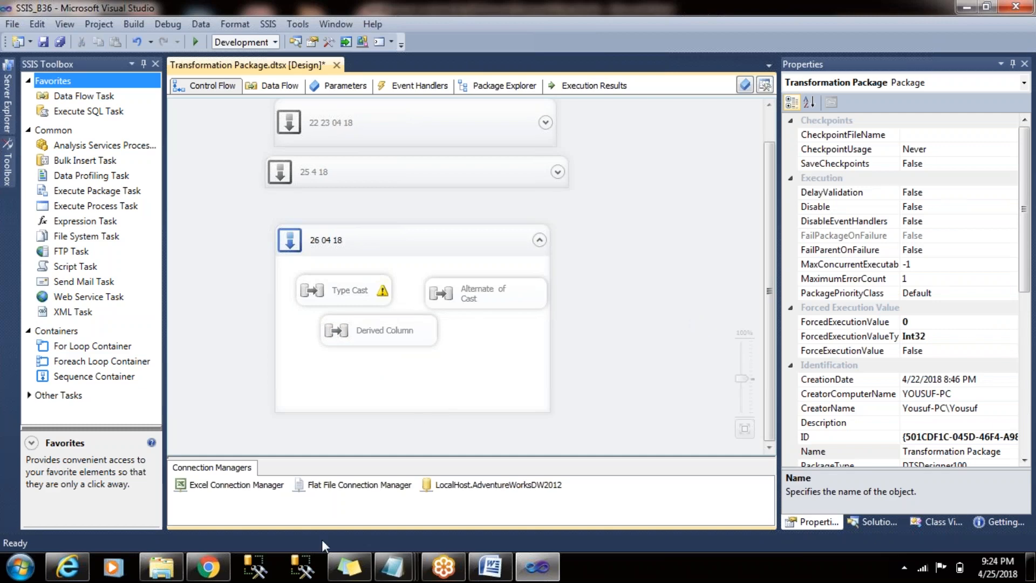
# - Switch to the Word course content document and examine the transformation topics, highlighting Merge and Union All
pyautogui.click(490, 561)
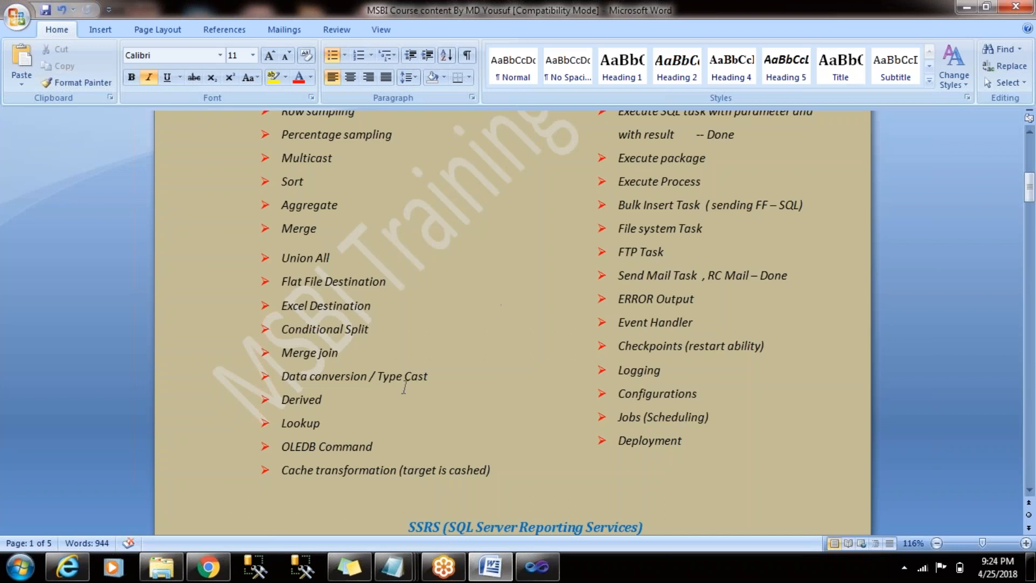
pyautogui.moveTo(354, 262); pyautogui.dragTo(281, 226)
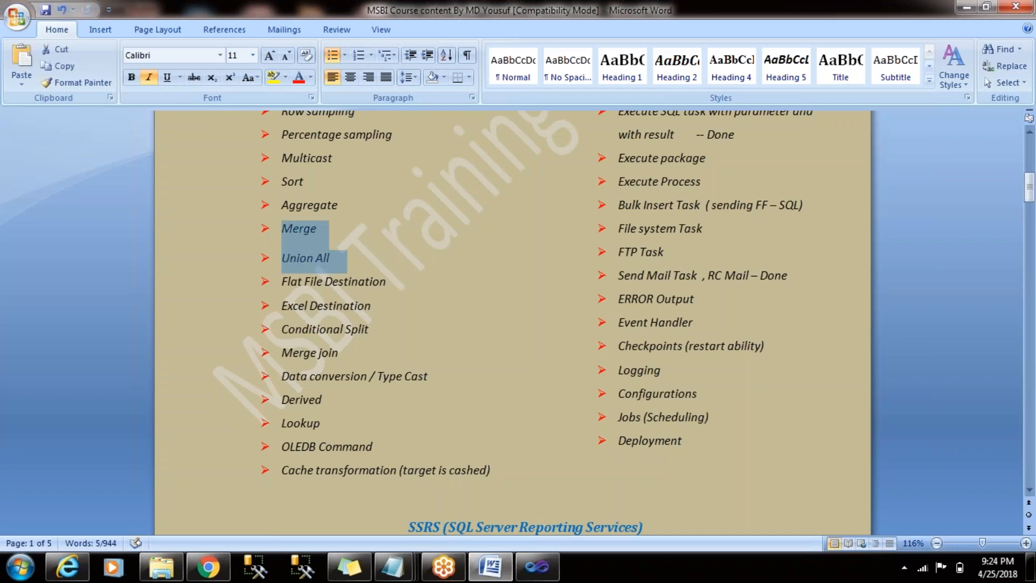
pyautogui.click(343, 259)
pyautogui.moveTo(343, 259); pyautogui.dragTo(271, 233)
pyautogui.click(343, 259)
pyautogui.moveTo(345, 262); pyautogui.dragTo(265, 234)
pyautogui.click(339, 259)
pyautogui.moveTo(339, 259); pyautogui.dragTo(266, 224)
pyautogui.click(339, 259)
pyautogui.moveTo(339, 259); pyautogui.dragTo(266, 221)
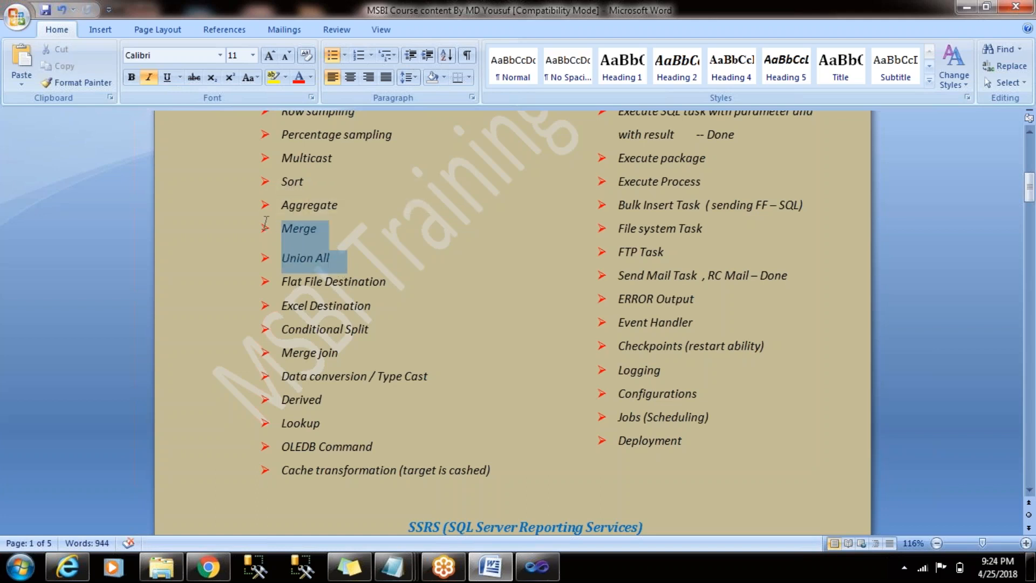
pyautogui.click(340, 260)
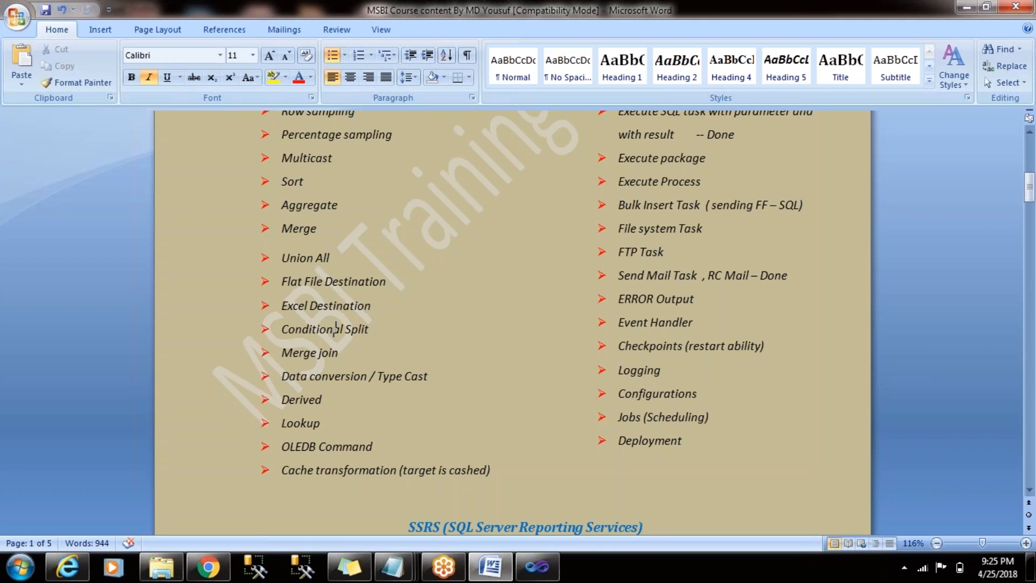
pyautogui.click(324, 229)
pyautogui.click(336, 257)
# - Switch back to Visual Studio and reposition the Derived Column task beneath the Type Cast task
pyautogui.hotkey('alt', 'Tab')
pyautogui.click(420, 330)
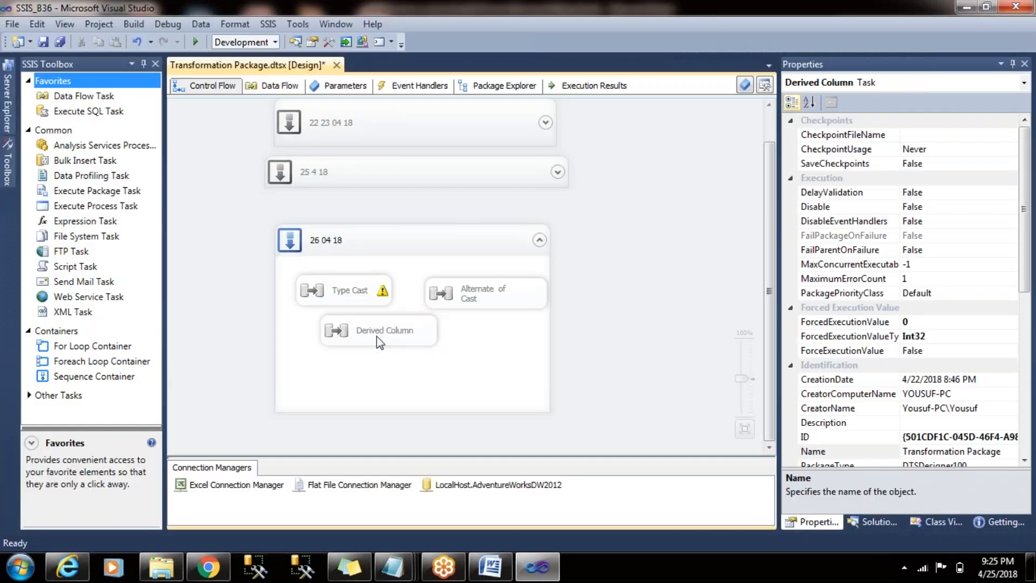
pyautogui.moveTo(348, 335); pyautogui.dragTo(326, 338)
pyautogui.click(209, 260)
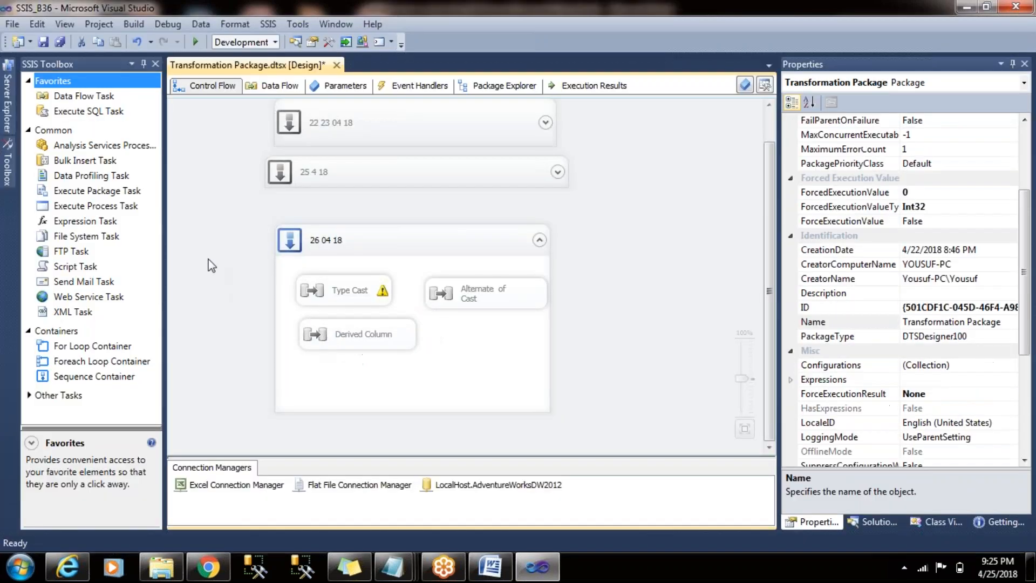
# - Add a Data Flow Task beside Derived Column in the 26 04 18 container and name it Merge Join
pyautogui.moveTo(92, 97); pyautogui.dragTo(486, 340)
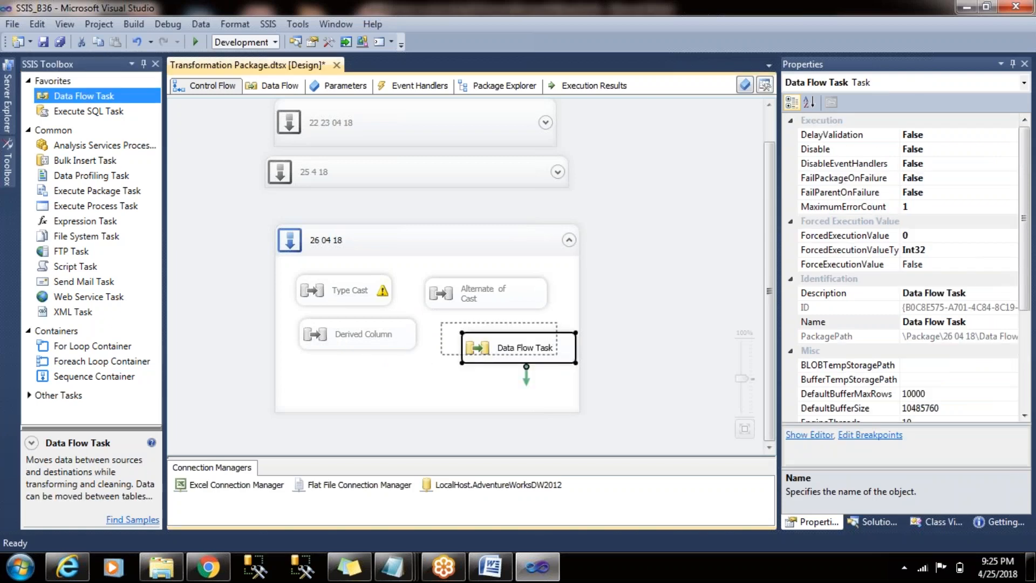
pyautogui.click(488, 347)
pyautogui.write('M')
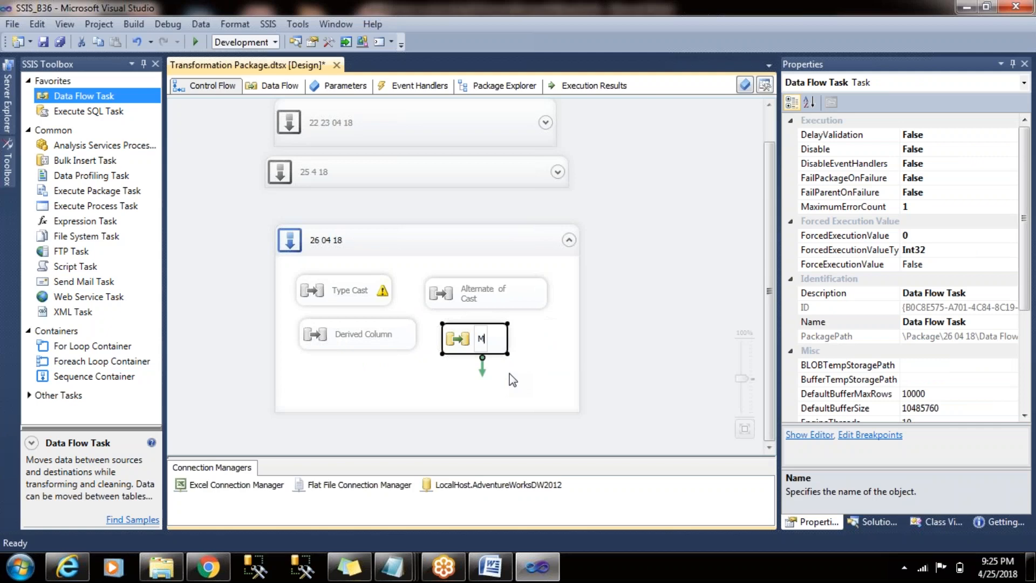
pyautogui.write('erge ')
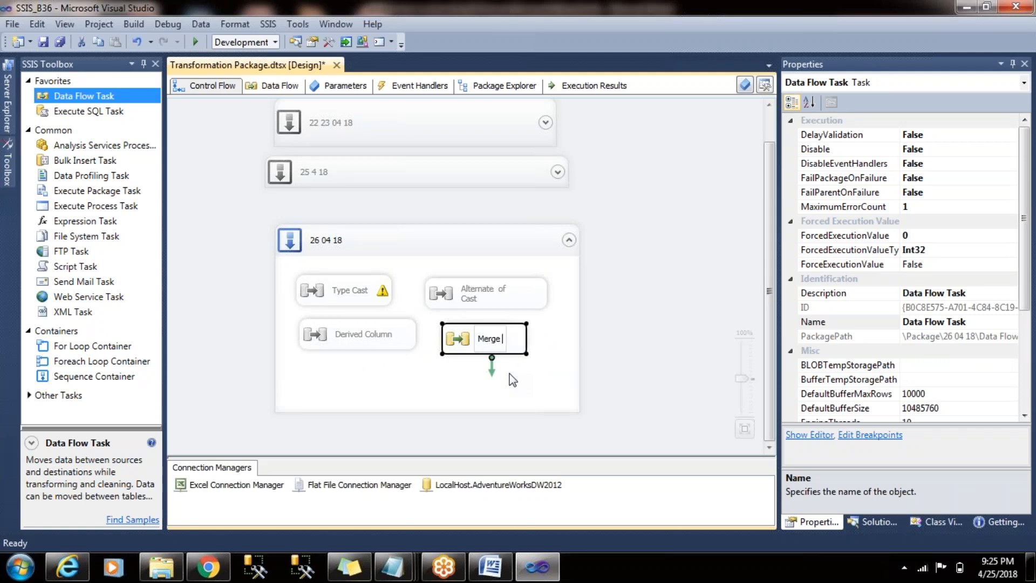
pyautogui.write('Join')
pyautogui.click(635, 325)
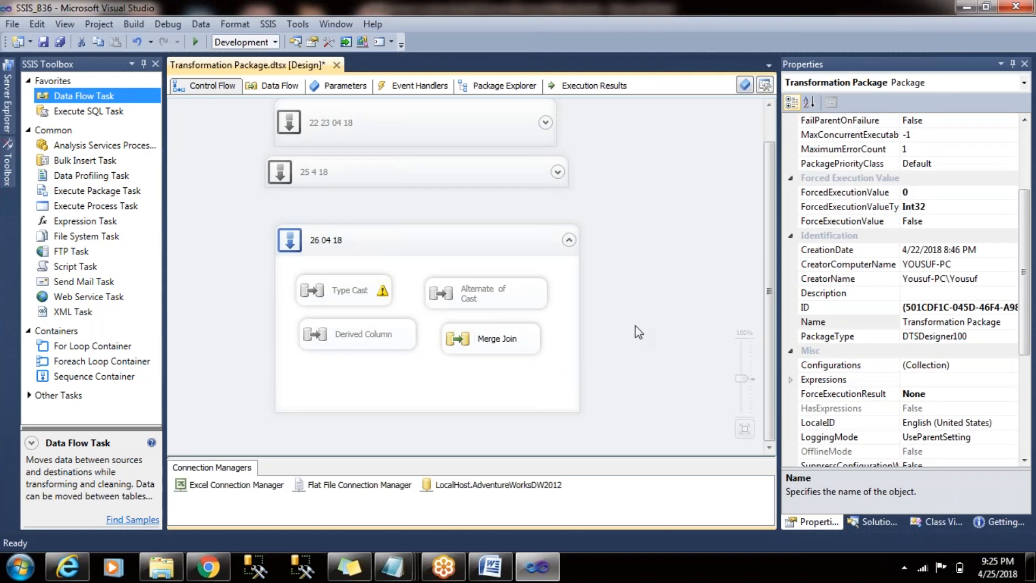
# - Open the Merge Join task's data flow and bring the common transformations into view
pyautogui.doubleClick(480, 330)
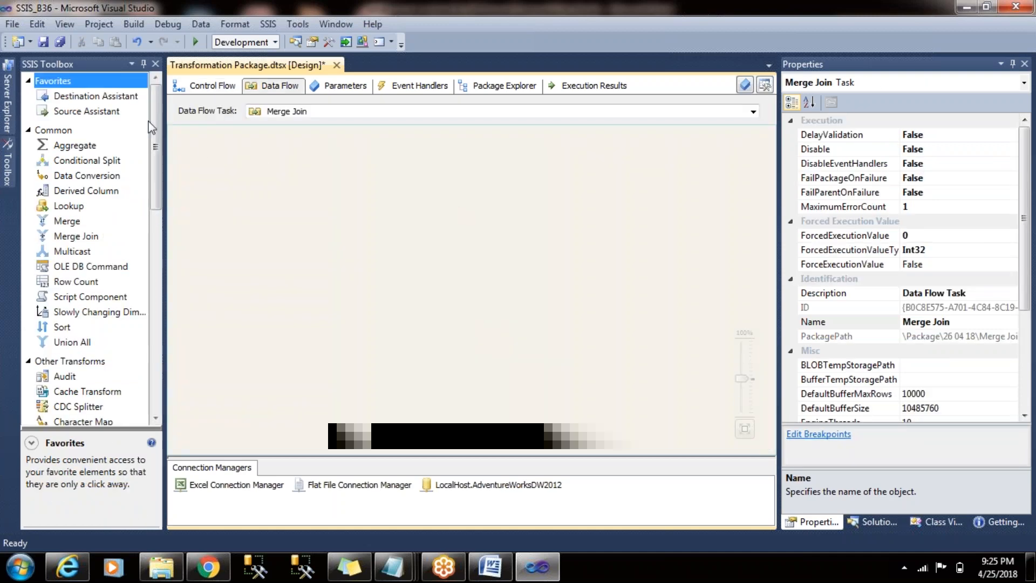
pyautogui.moveTo(153, 108); pyautogui.dragTo(247, 197)
pyautogui.click(251, 204)
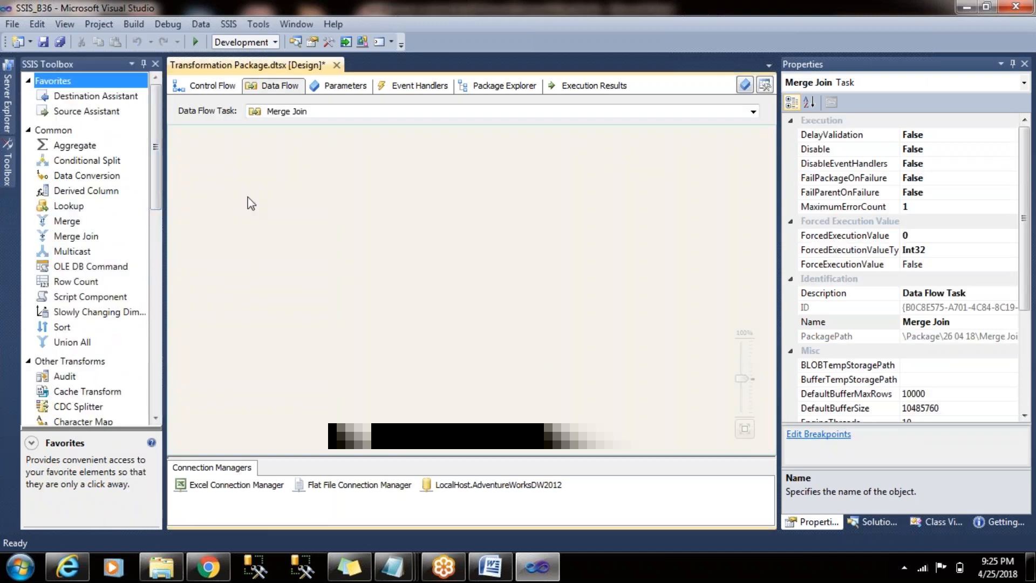
pyautogui.moveTo(156, 133); pyautogui.dragTo(156, 152)
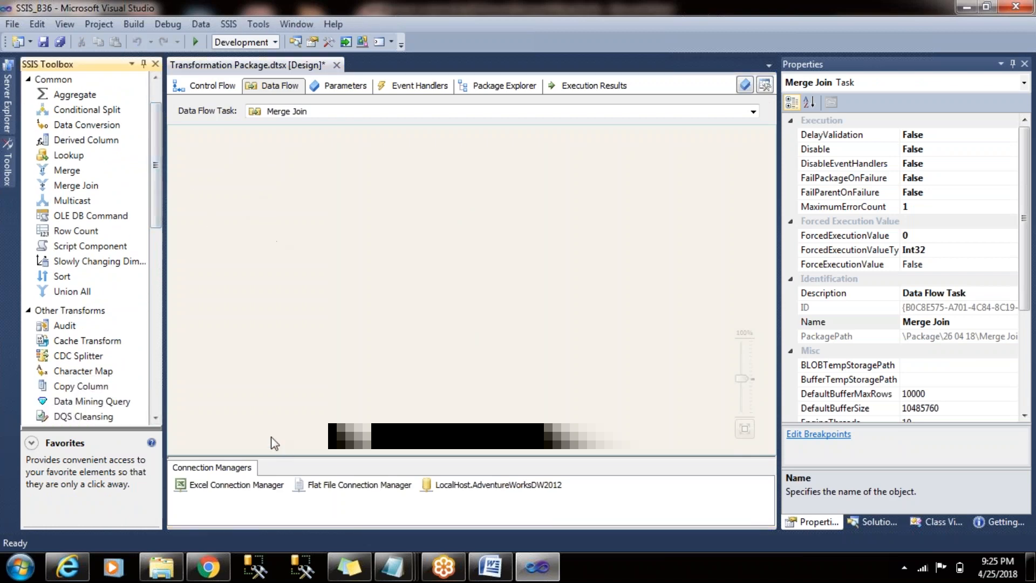
# - Launch SQL Server Management Studio from the Microsoft SQL Server 2012 programs and connect to the local server
pyautogui.click(20, 567)
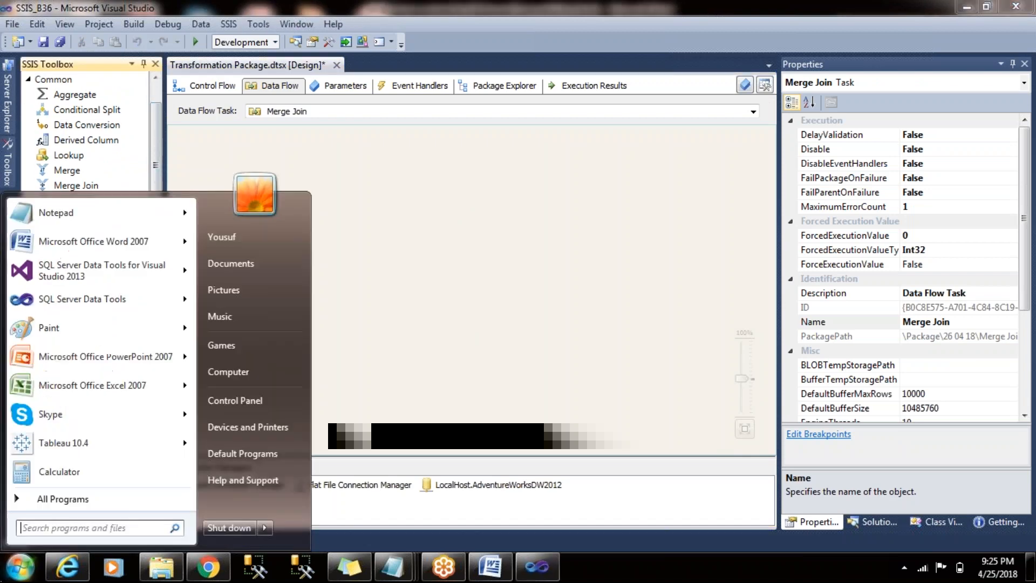
pyautogui.click(64, 499)
pyautogui.moveTo(190, 299); pyautogui.dragTo(196, 406)
pyautogui.click(127, 338)
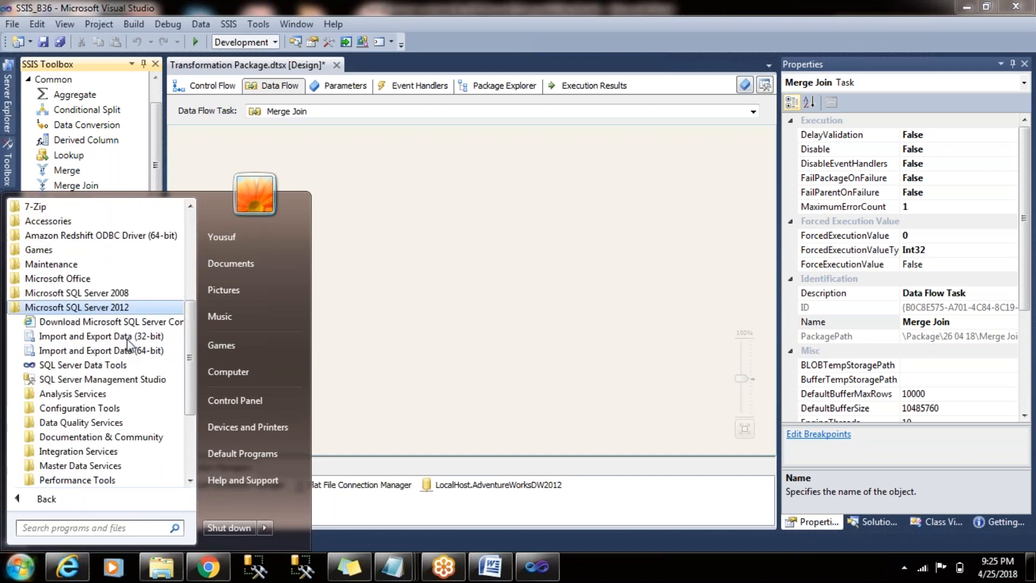
pyautogui.click(128, 379)
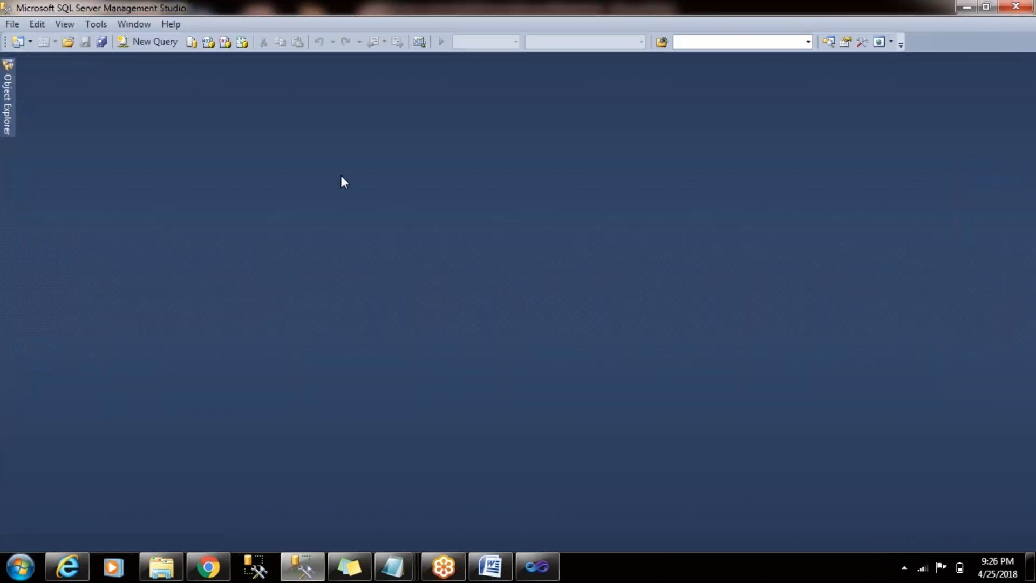
pyautogui.click(432, 307)
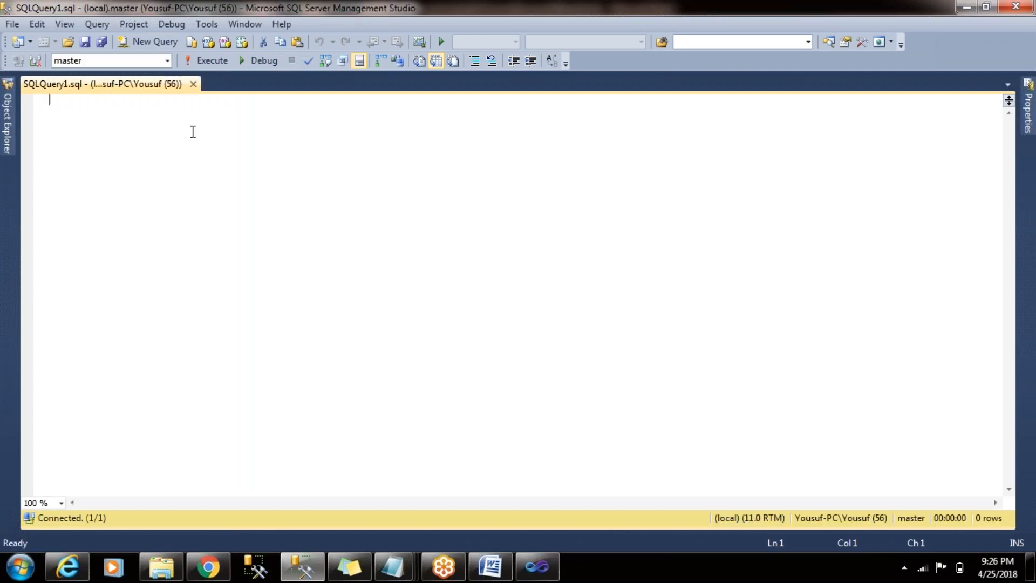
# - Set the query database to AdventureWorksDW2012, then write and run "select * from Employe"
pyautogui.click(168, 60)
pyautogui.click(92, 76)
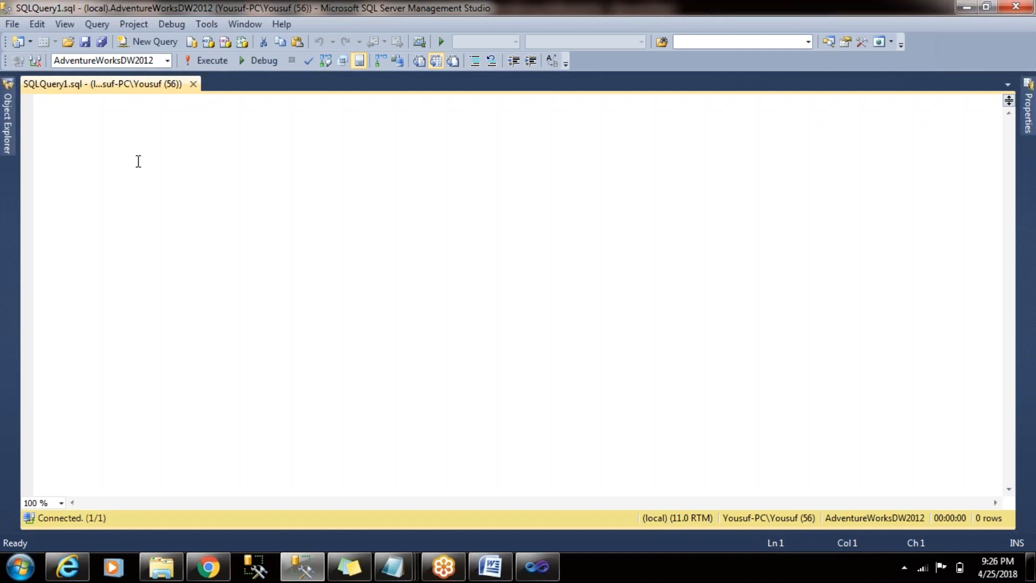
pyautogui.write('select * from ')
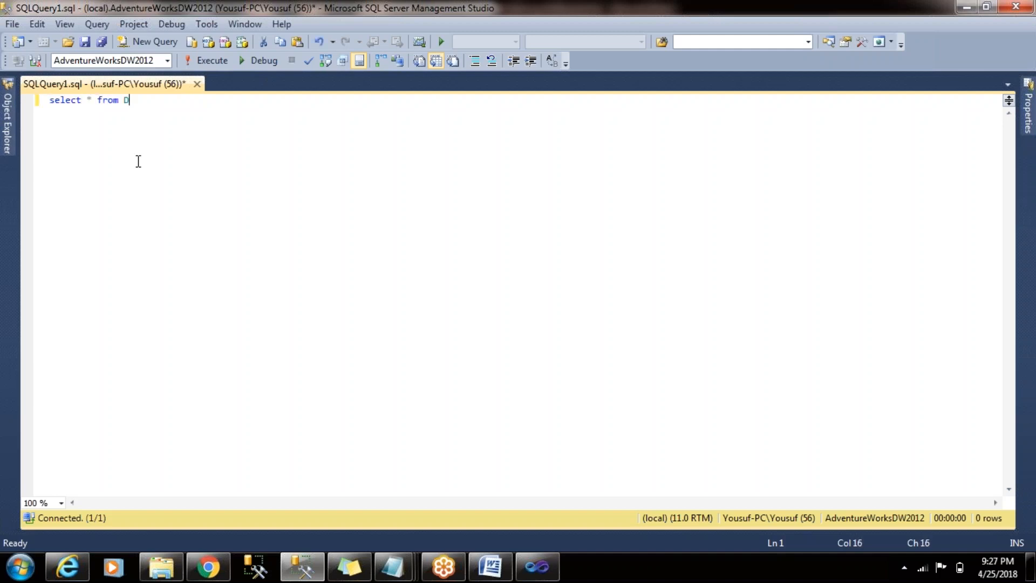
pyautogui.write('em')
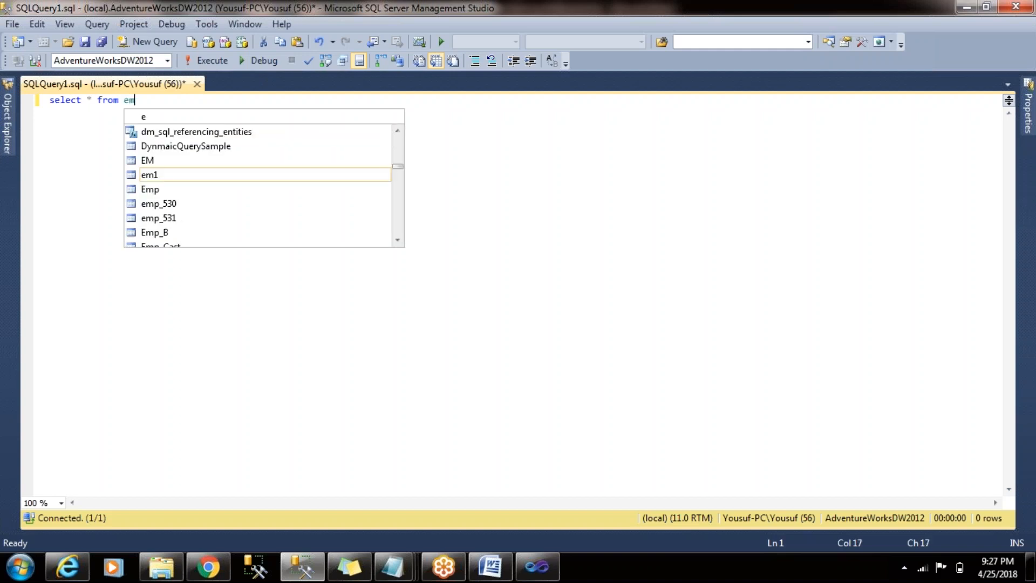
pyautogui.write('ploye')
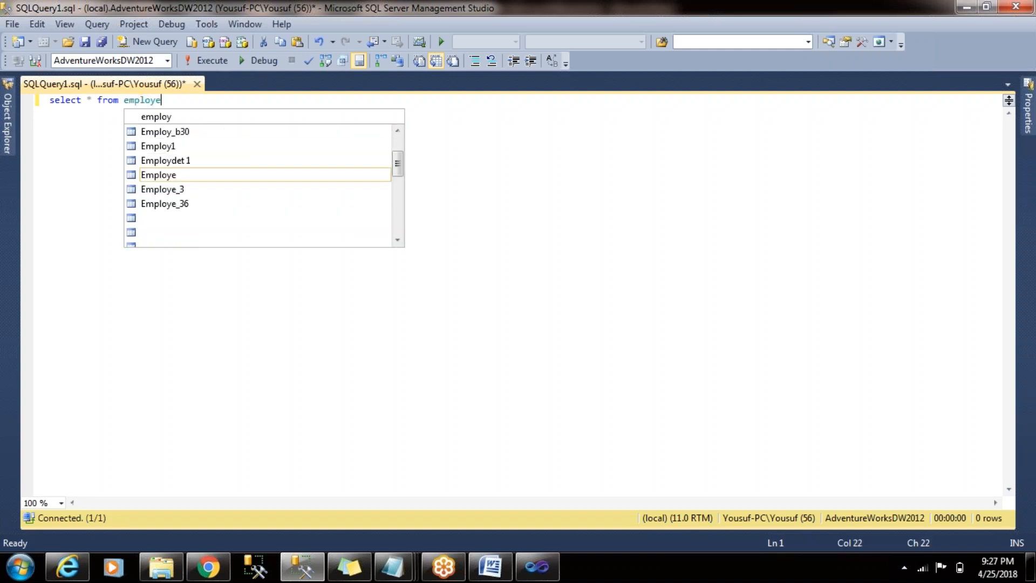
pyautogui.press('Escape')
pyautogui.press('Return')
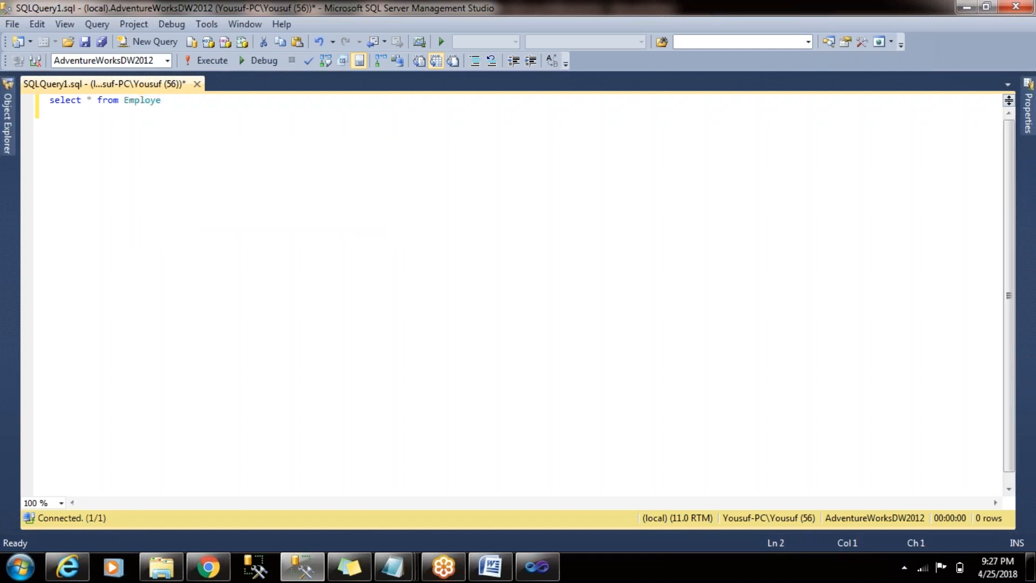
pyautogui.click(212, 60)
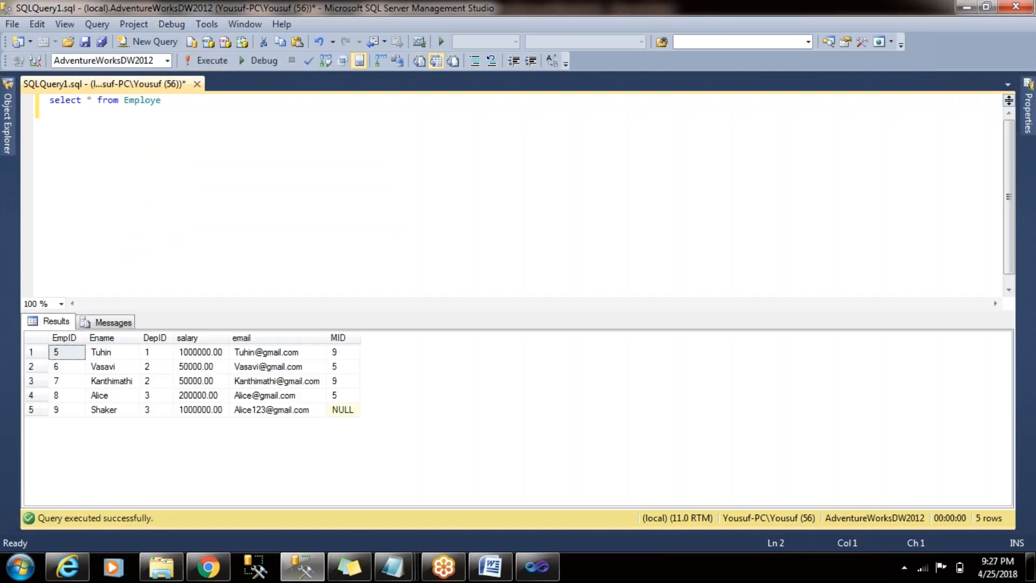
# - Add the query "select * from dep" beneath the Employe query and run only that statement
pyautogui.press('Return')
pyautogui.write('select * from dep')
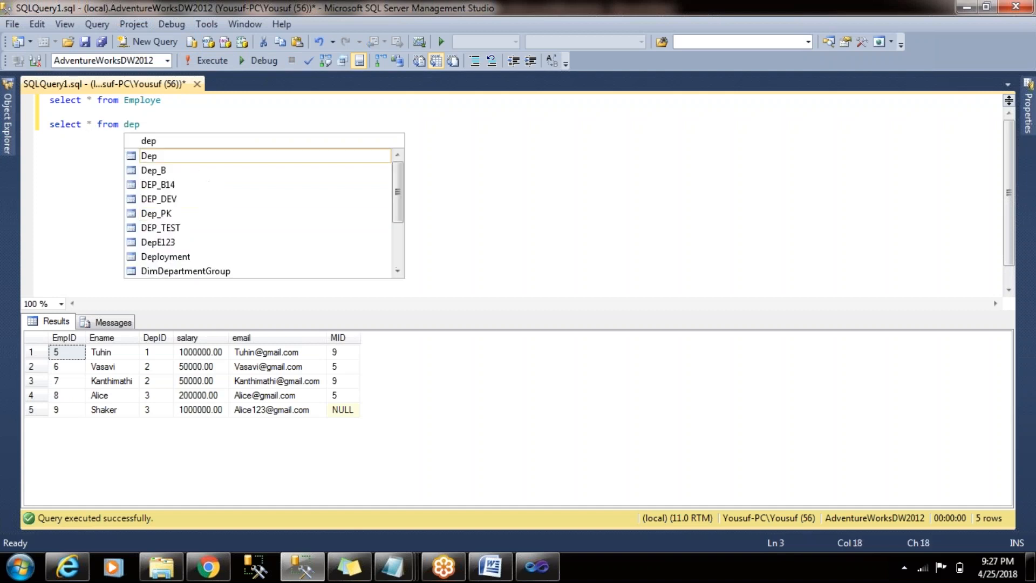
pyautogui.hotkey('shift', 'Home')
pyautogui.click(207, 60)
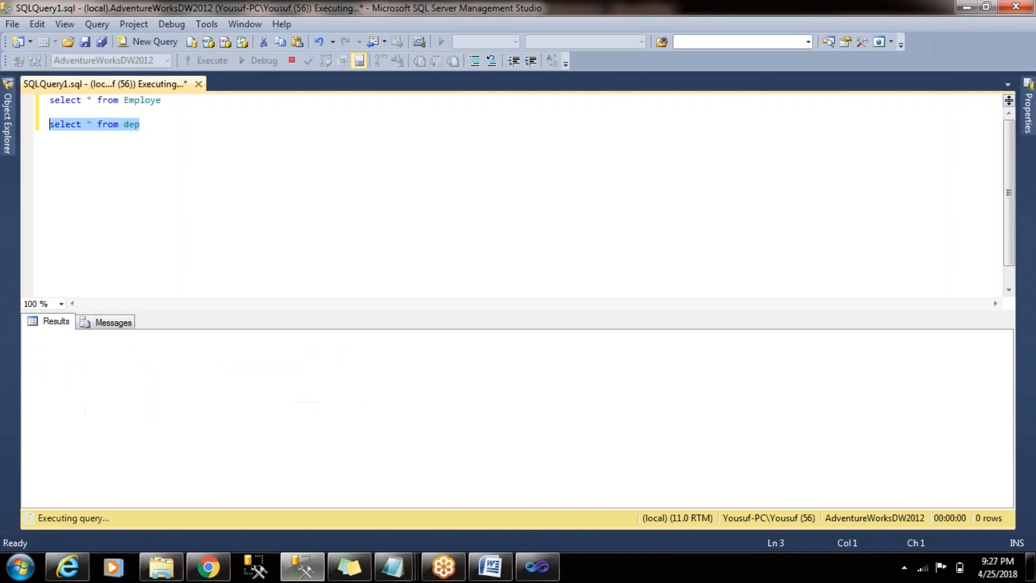
# - Run the Employe and dep queries together and compare the DepID column with the DPPID column
pyautogui.press('End')
pyautogui.hotkey('shift', 'Home')
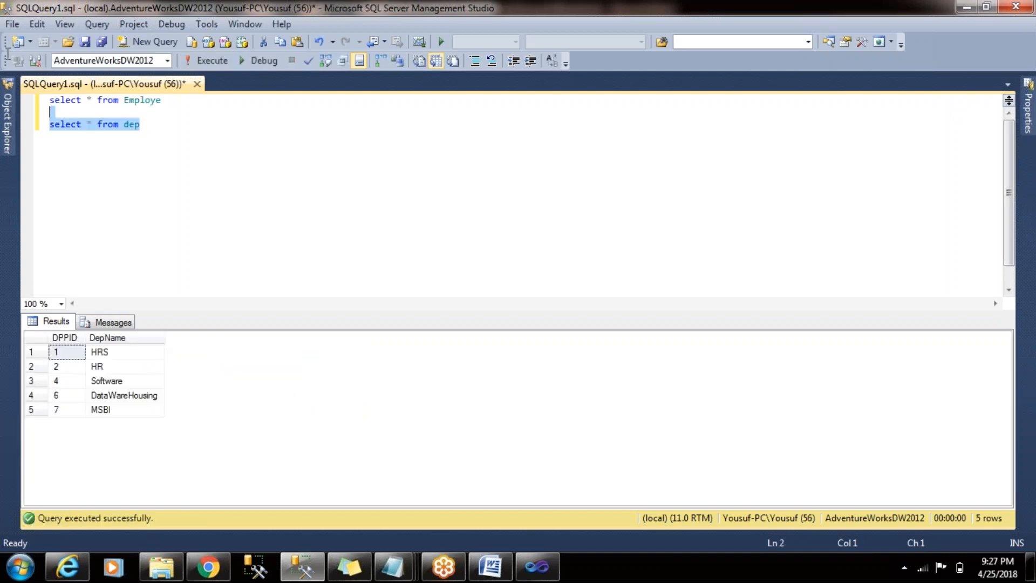
pyautogui.hotkey('shift', 'Up')
pyautogui.hotkey('shift', 'Up')
pyautogui.click(189, 64)
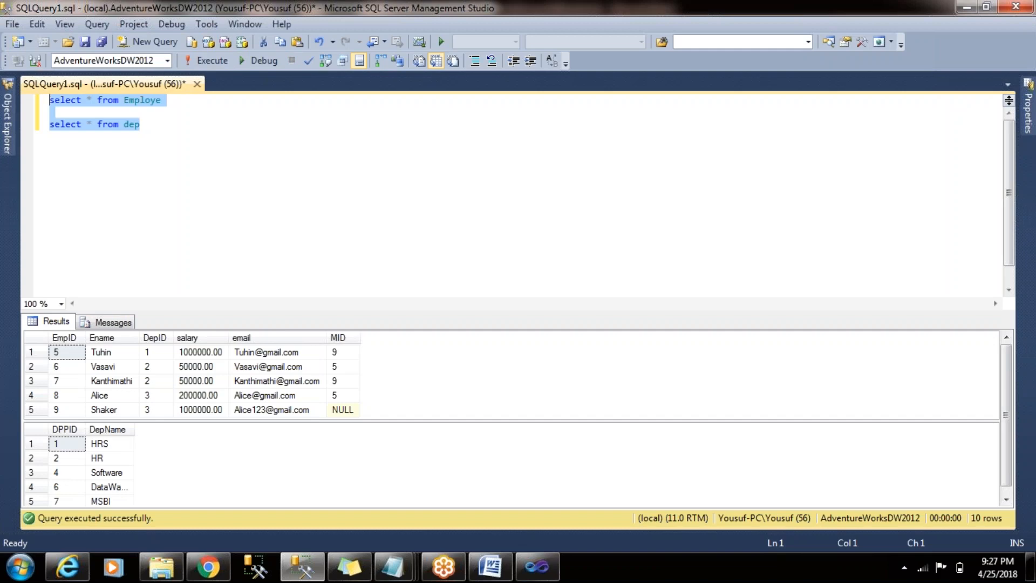
pyautogui.click(155, 337)
pyautogui.click(65, 432)
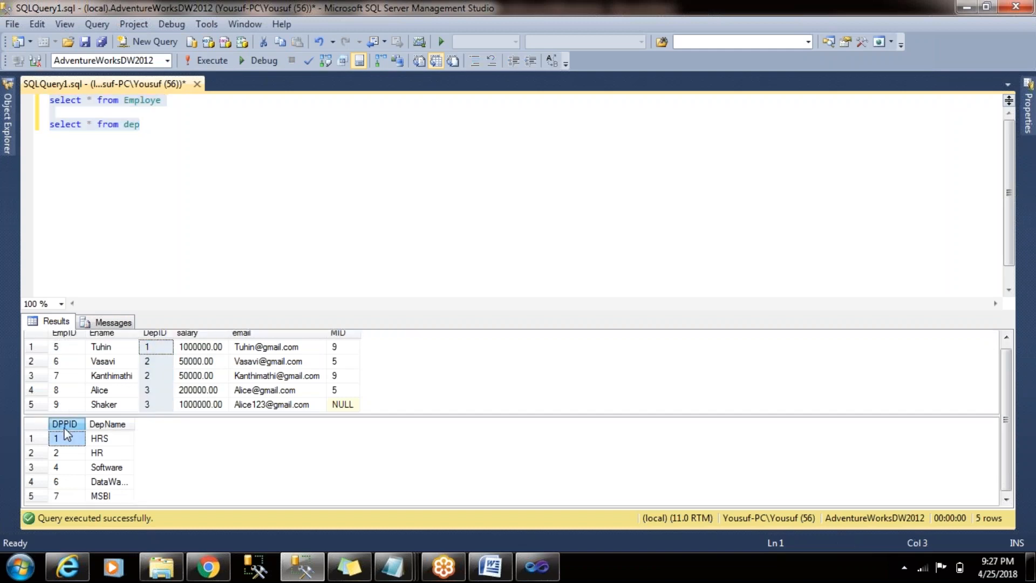
# - Switch back to Visual Studio and add an OLE DB Source to the Merge Join data flow
pyautogui.hotkey('alt', 'Tab')
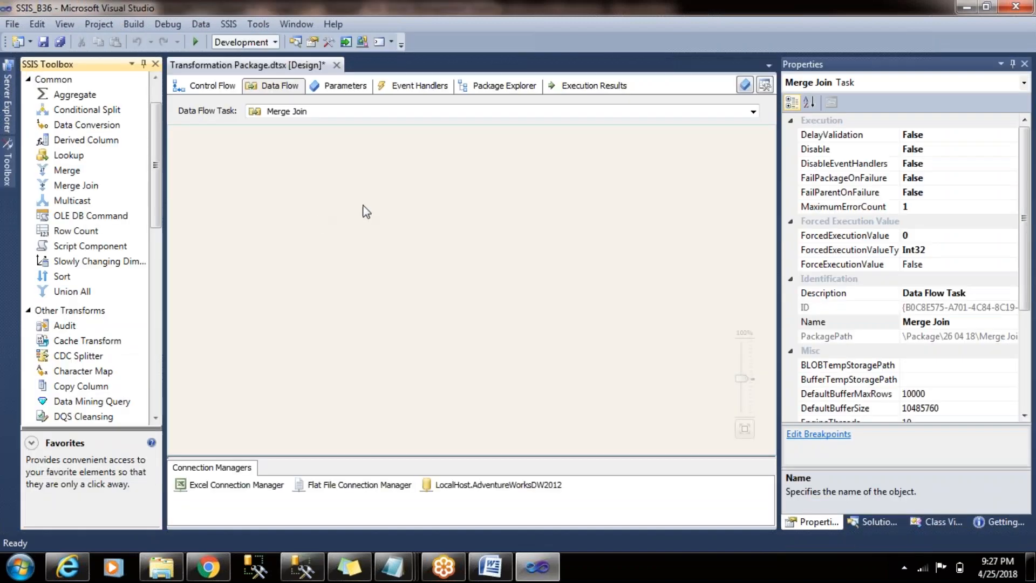
pyautogui.scroll(2, 156, 132)
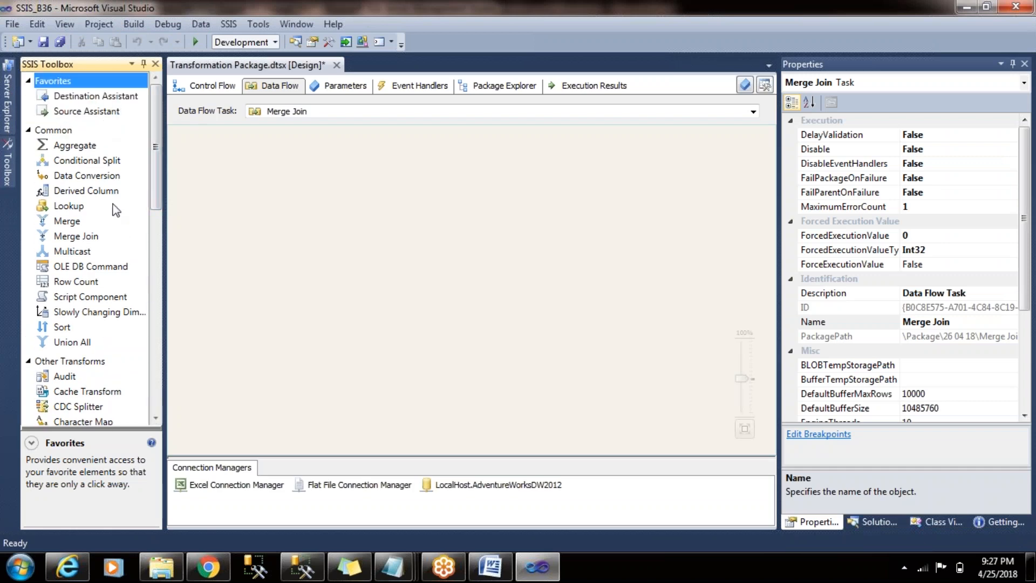
pyautogui.moveTo(157, 194); pyautogui.dragTo(154, 341)
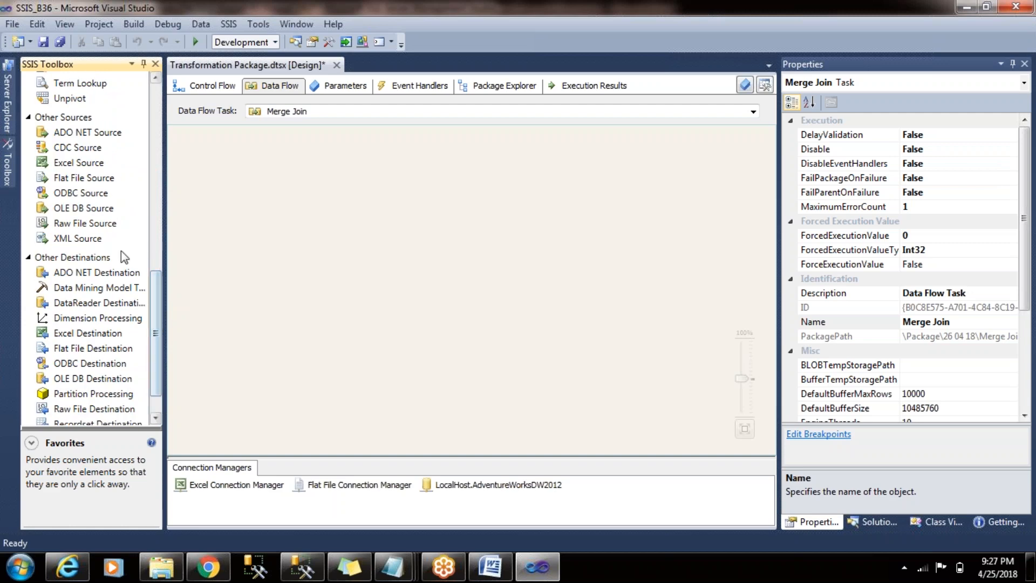
pyautogui.moveTo(85, 209); pyautogui.dragTo(315, 202)
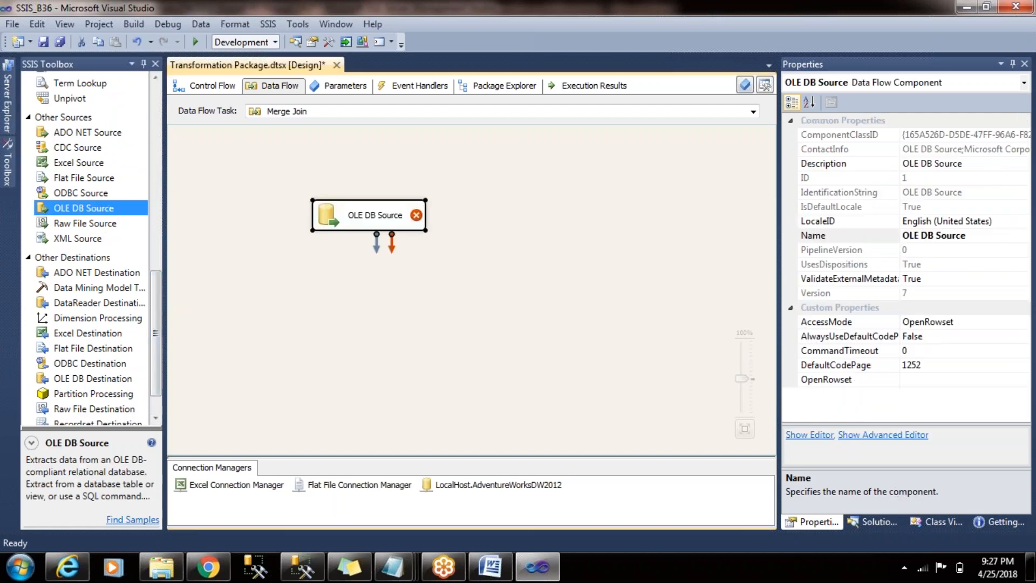
pyautogui.click(345, 257)
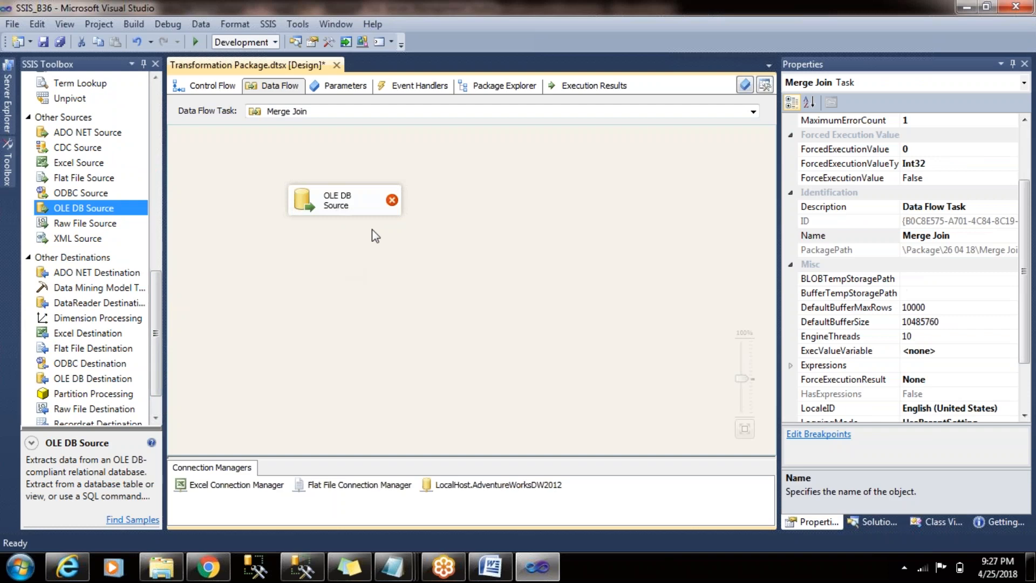
# - Configure the OLE DB Source to read the [dbo].[Employe] table, preview its rows and accept all its columns
pyautogui.click(367, 193)
pyautogui.doubleClick(362, 205)
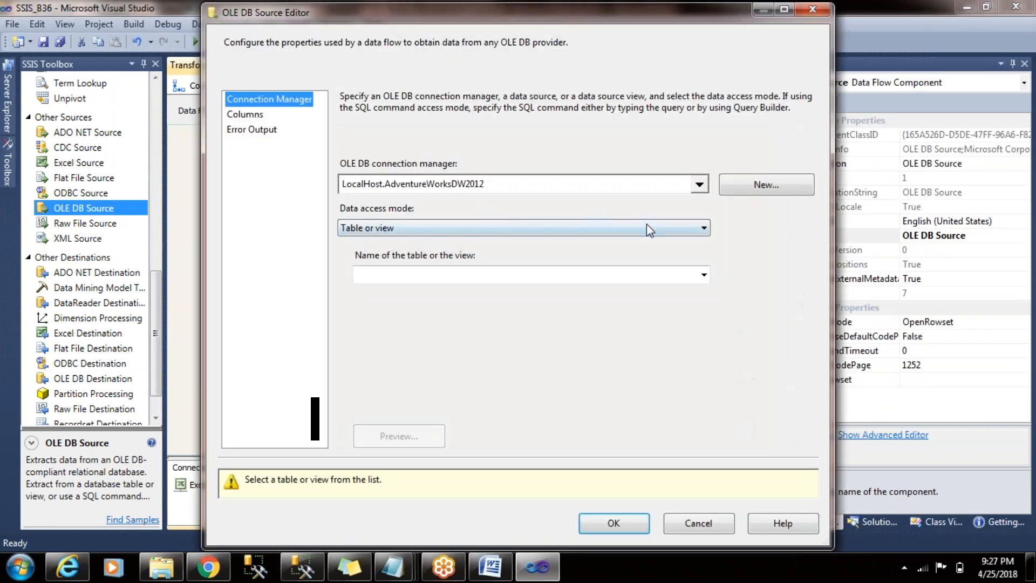
pyautogui.click(704, 274)
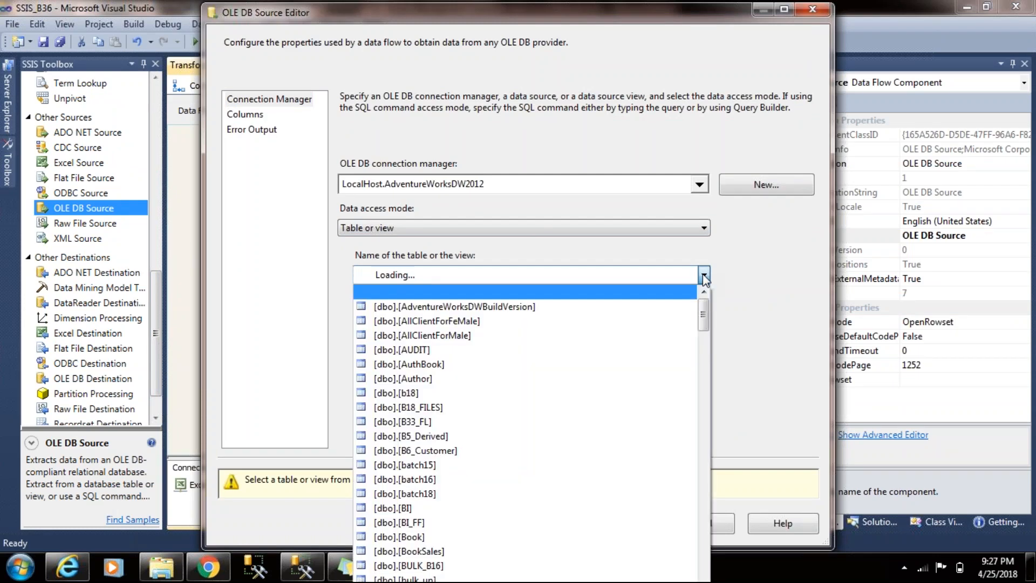
pyautogui.moveTo(701, 308); pyautogui.dragTo(705, 442)
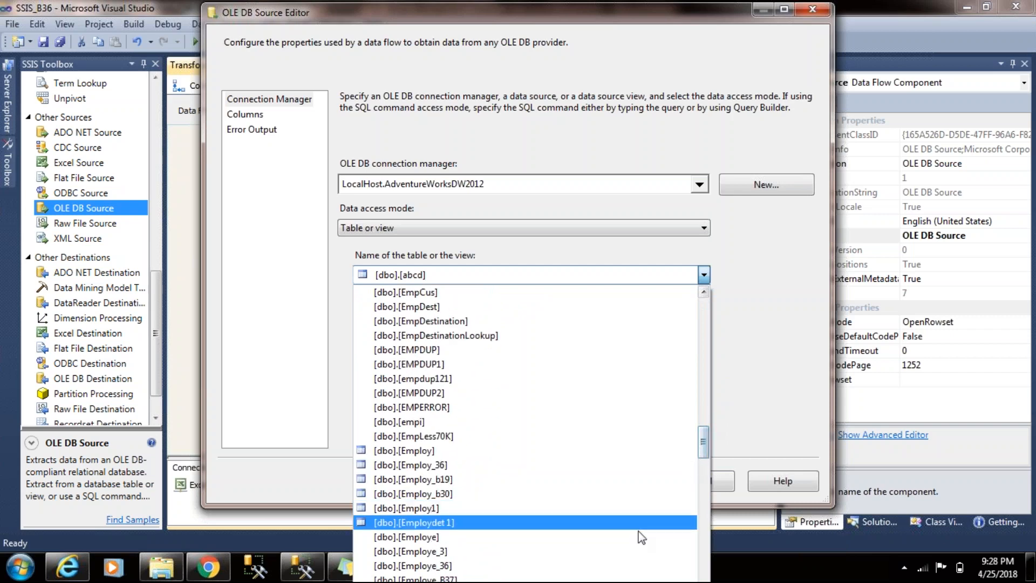
pyautogui.click(513, 537)
pyautogui.click(426, 438)
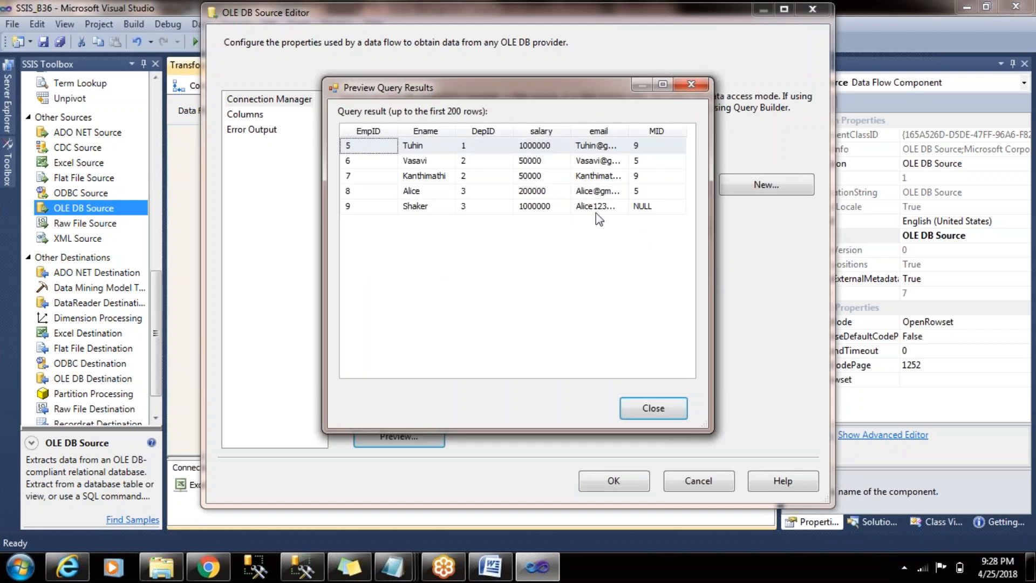
pyautogui.click(672, 407)
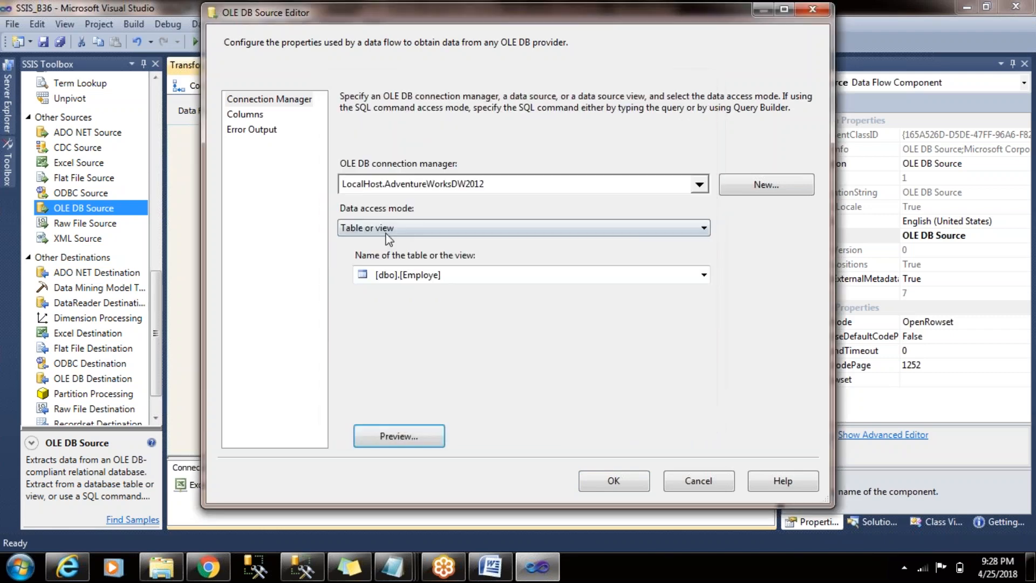
pyautogui.click(260, 141)
pyautogui.click(245, 114)
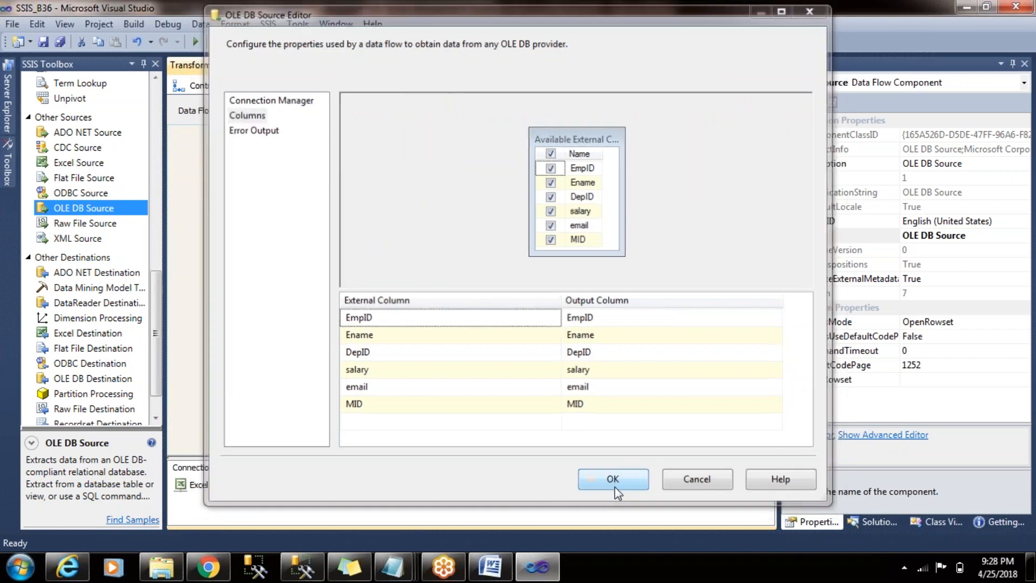
pyautogui.click(615, 488)
# - Move the configured OLE DB Source up toward the canvas corner and add a second OLE DB Source beside it
pyautogui.moveTo(307, 189); pyautogui.dragTo(274, 174)
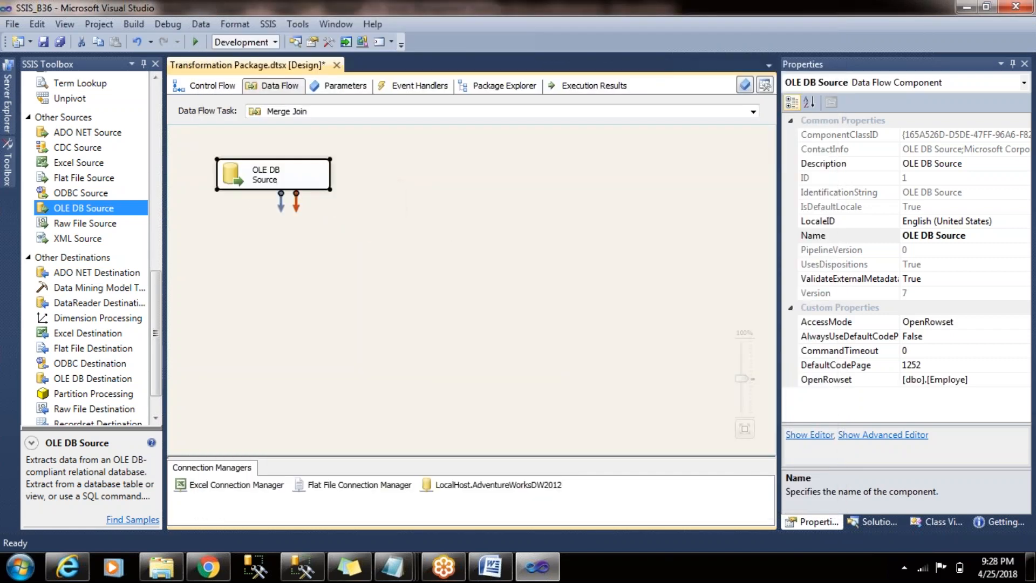
pyautogui.click(329, 300)
pyautogui.click(112, 209)
pyautogui.moveTo(112, 210); pyautogui.dragTo(427, 167)
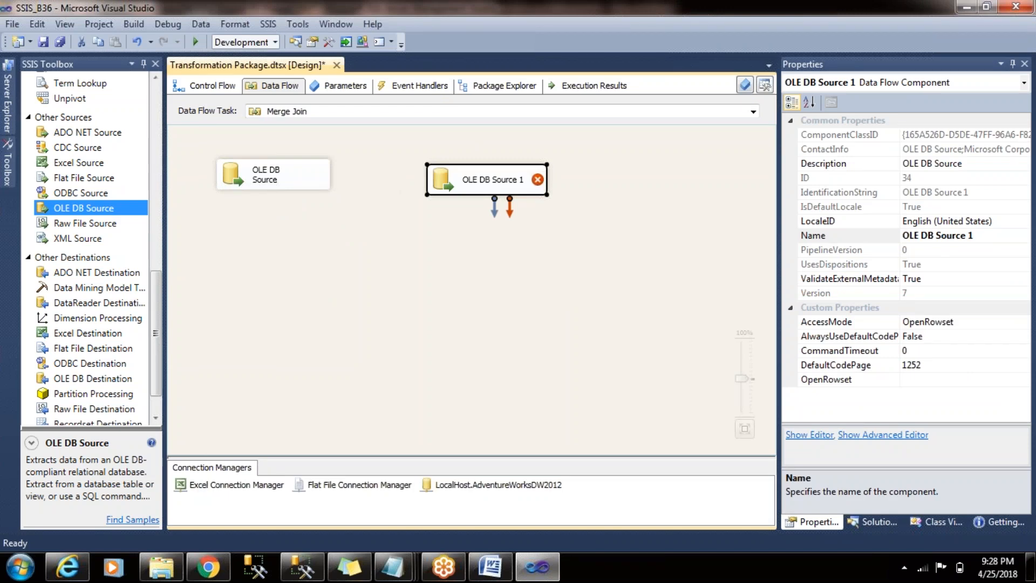
pyautogui.click(380, 156)
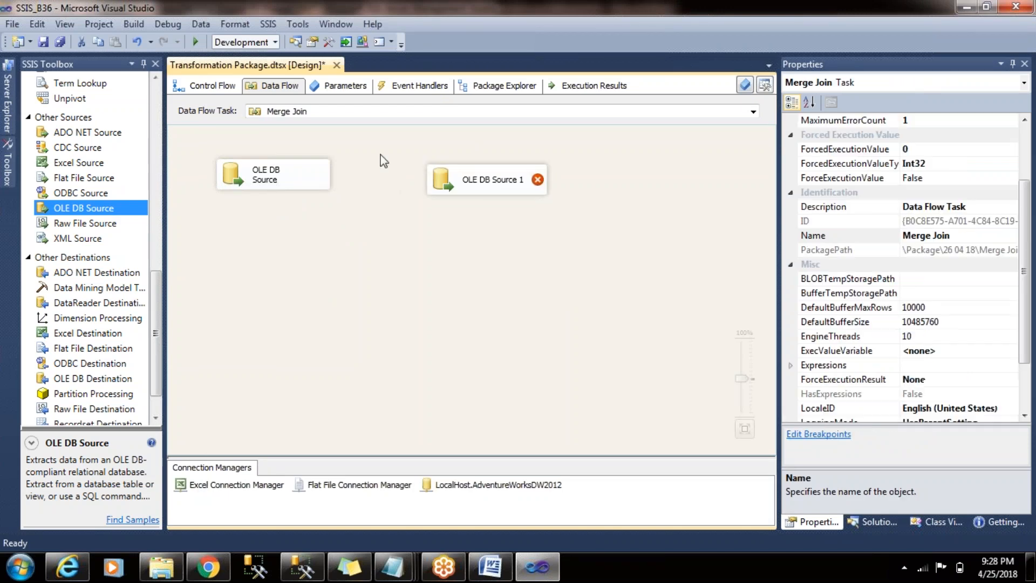
# - Configure OLE DB Source 1 to read the [dbo].[Dep] table and accept its columns
pyautogui.doubleClick(472, 194)
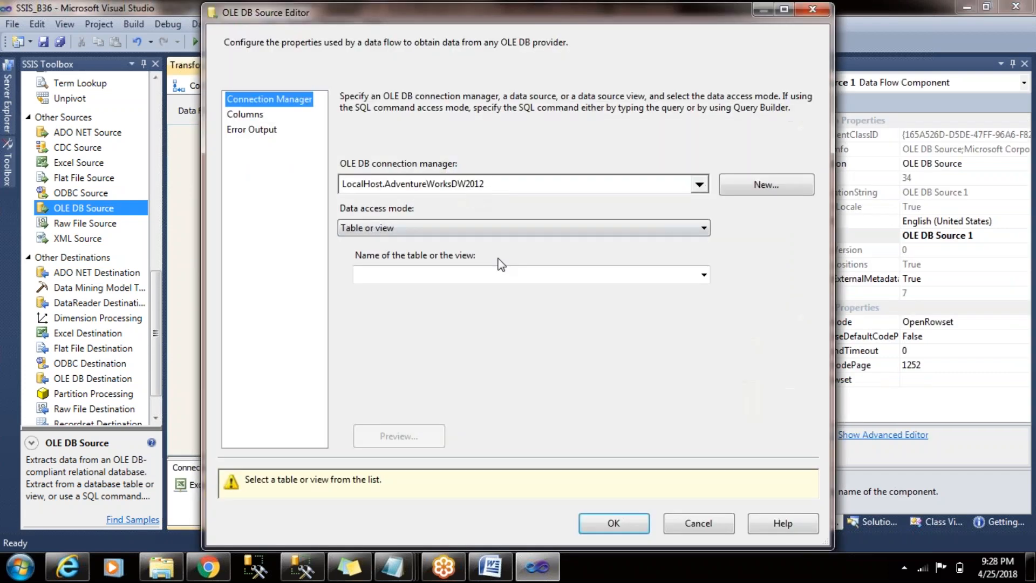
pyautogui.hotkey('alt', 'Tab')
pyautogui.hotkey('alt', 'Tab')
pyautogui.click(703, 275)
pyautogui.moveTo(704, 303); pyautogui.dragTo(704, 367)
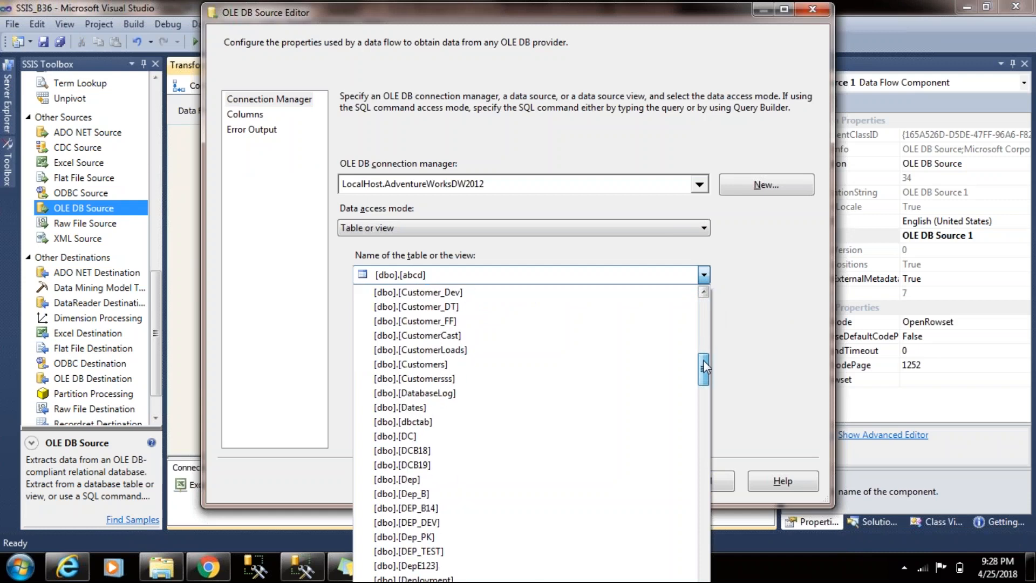
pyautogui.click(410, 479)
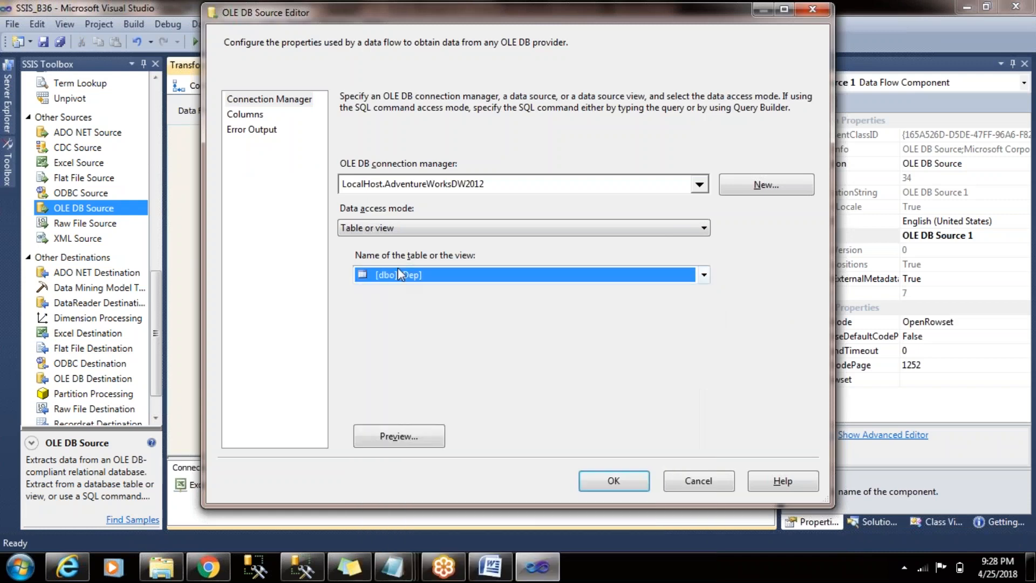
pyautogui.click(244, 114)
pyautogui.click(613, 480)
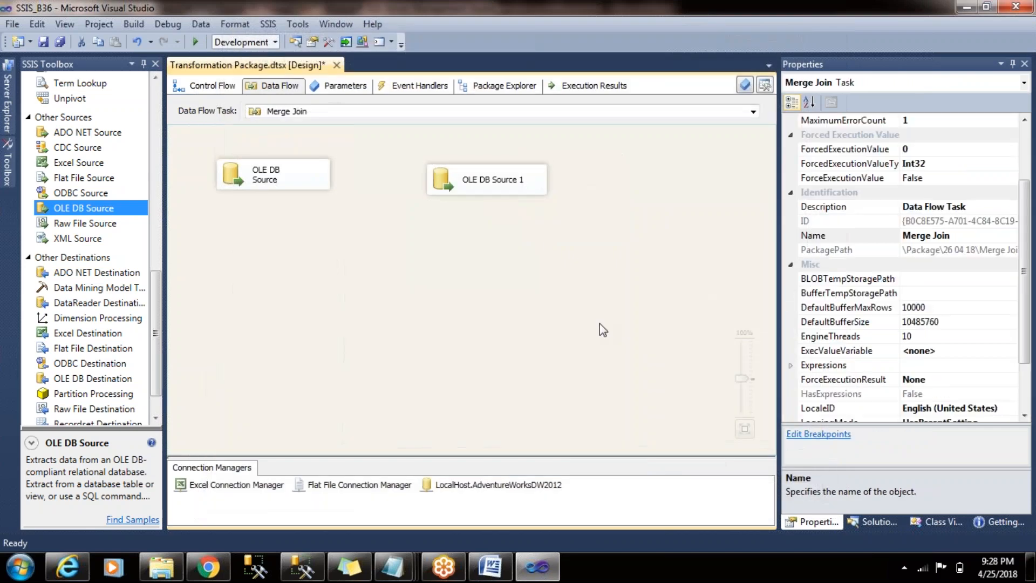
# - Add a Merge Join transformation to the data flow, below and between the two OLE DB sources
pyautogui.click(299, 184)
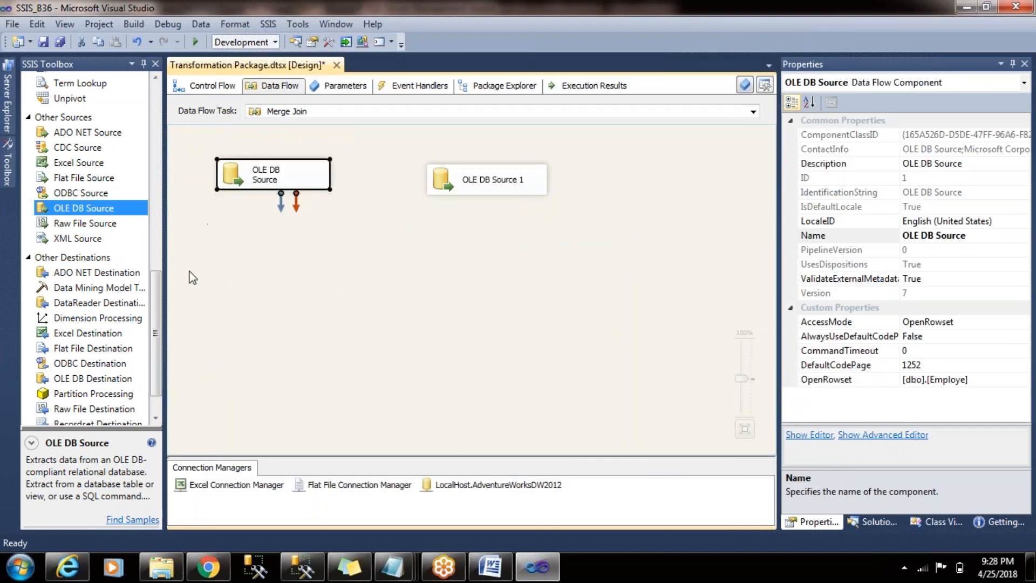
pyautogui.moveTo(160, 303); pyautogui.dragTo(157, 119)
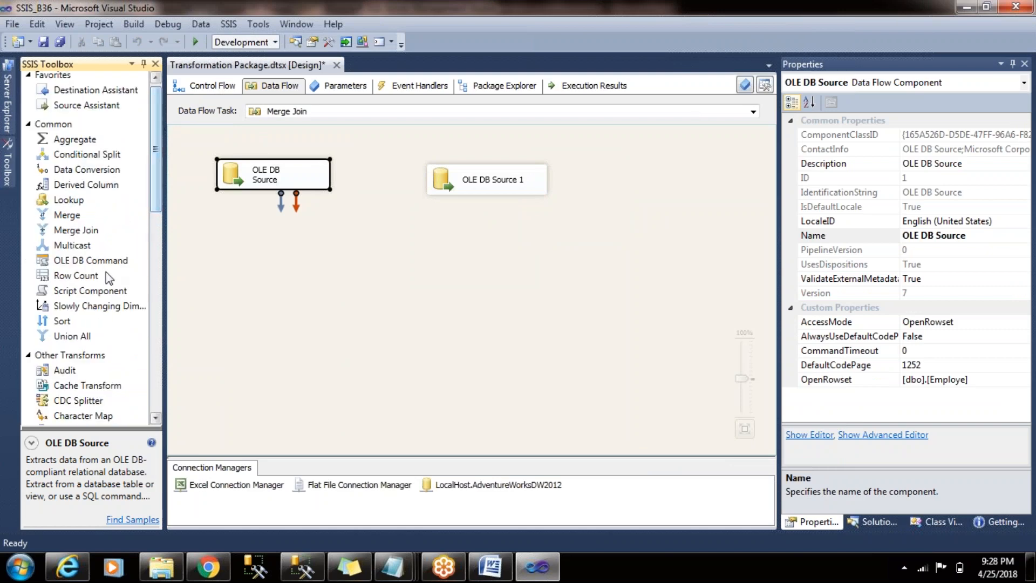
pyautogui.moveTo(75, 230); pyautogui.dragTo(361, 289)
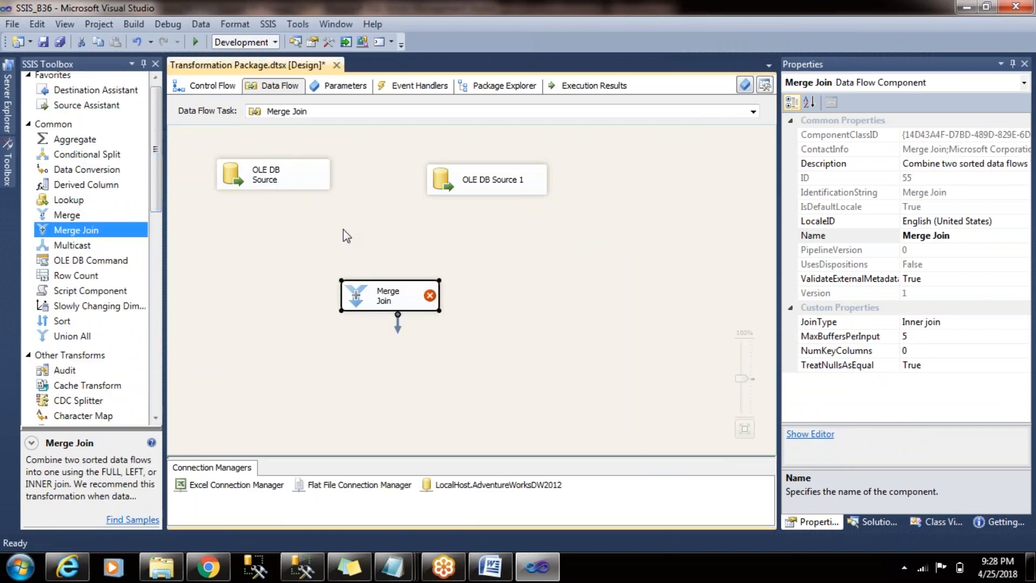
# - Rename the [dbo].[Employe] source as Employe and the [dbo].[Dep] source as Dep
pyautogui.click(344, 231)
pyautogui.moveTo(277, 188); pyautogui.dragTo(282, 191)
pyautogui.click(282, 192)
pyautogui.write('E')
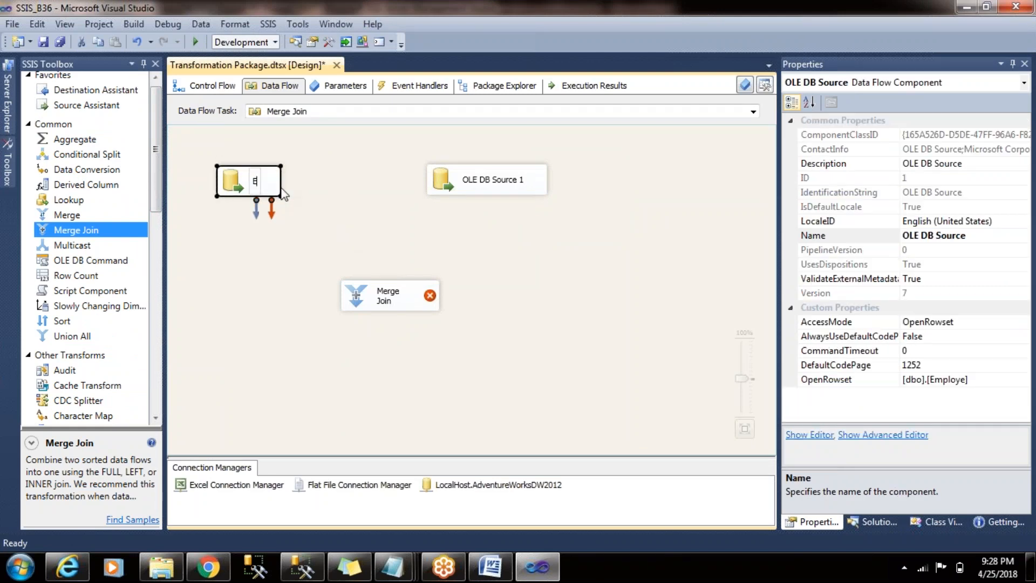
pyautogui.write('mploye')
pyautogui.click(436, 238)
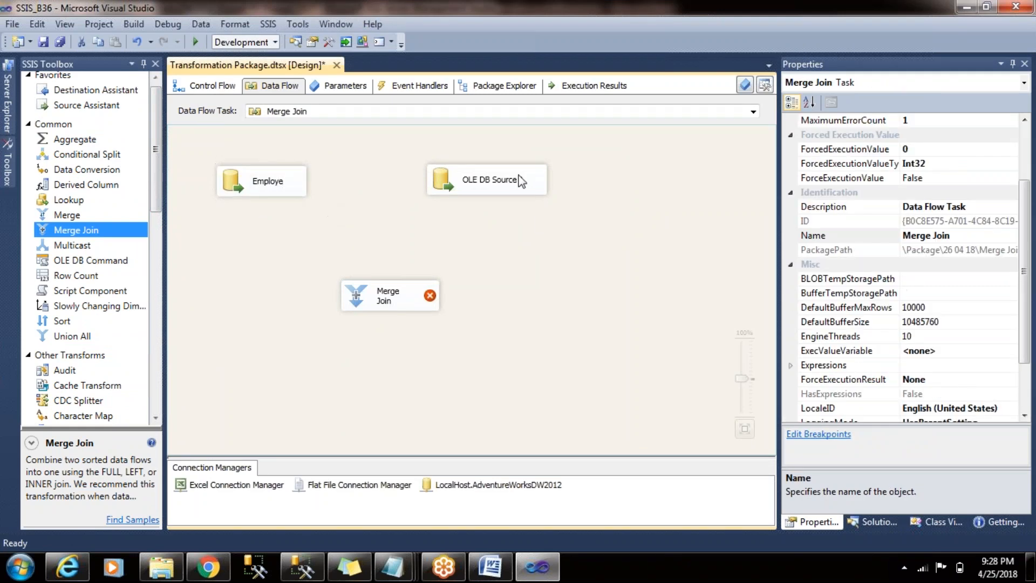
pyautogui.click(521, 180)
pyautogui.click(528, 181)
pyautogui.write('Dep')
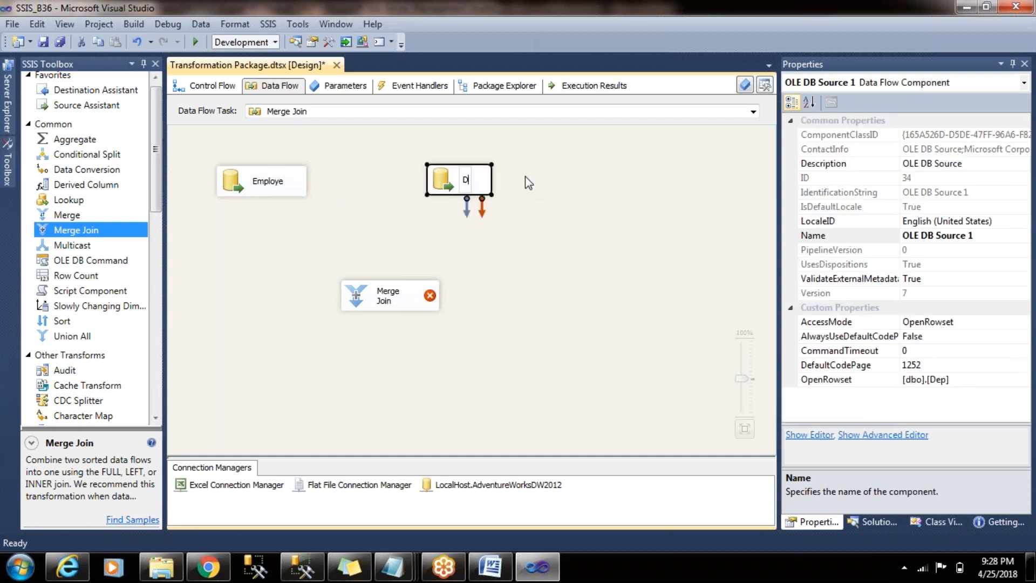
pyautogui.click(553, 314)
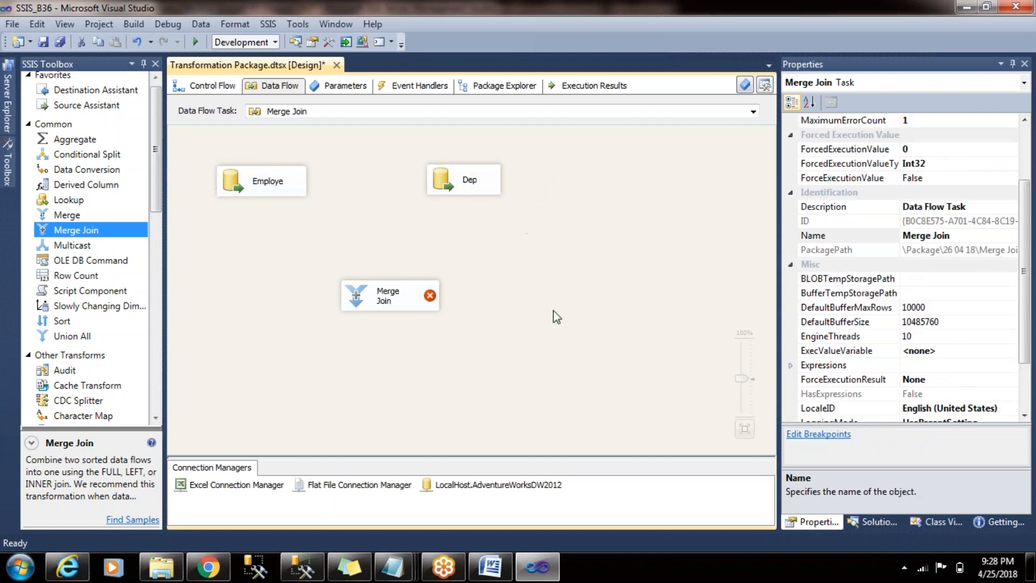
# - Connect Employe as the left input and Dep as the right input of the Merge Join, and try to open its editor
pyautogui.click(268, 183)
pyautogui.moveTo(290, 250); pyautogui.dragTo(380, 296)
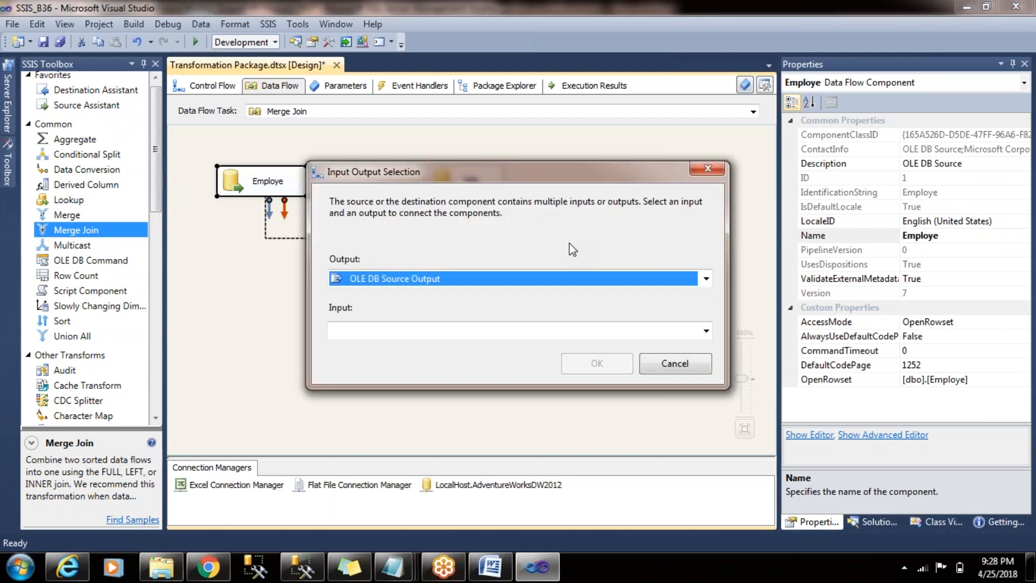
pyautogui.click(706, 331)
pyautogui.click(696, 347)
pyautogui.click(608, 364)
pyautogui.click(486, 175)
pyautogui.moveTo(471, 213); pyautogui.dragTo(407, 297)
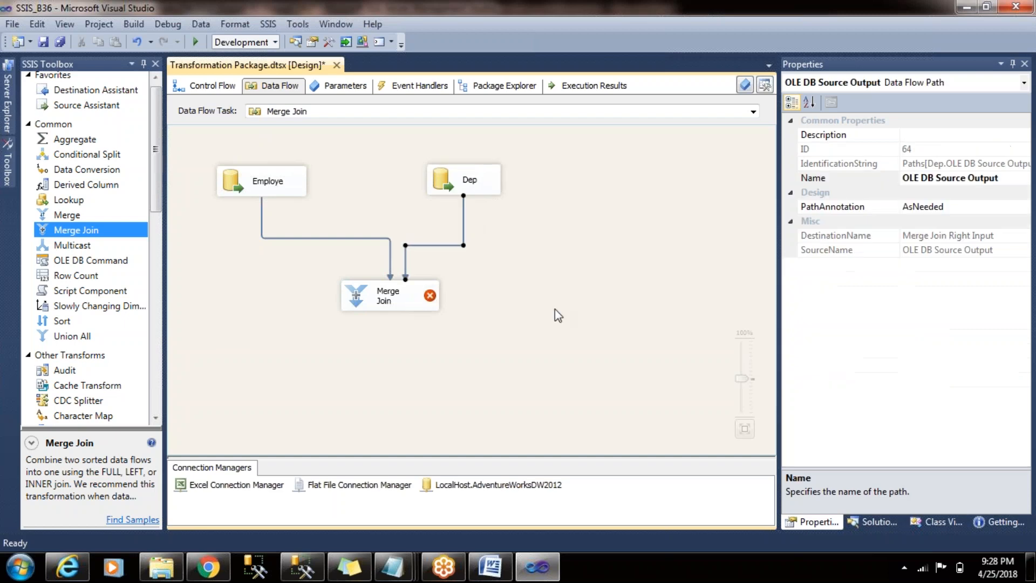
pyautogui.doubleClick(380, 302)
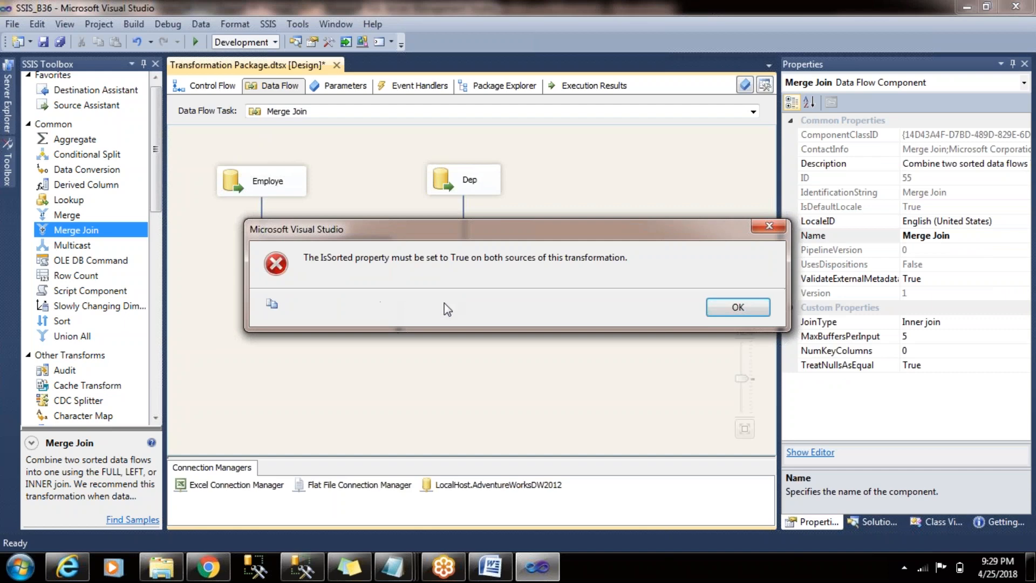
pyautogui.click(738, 307)
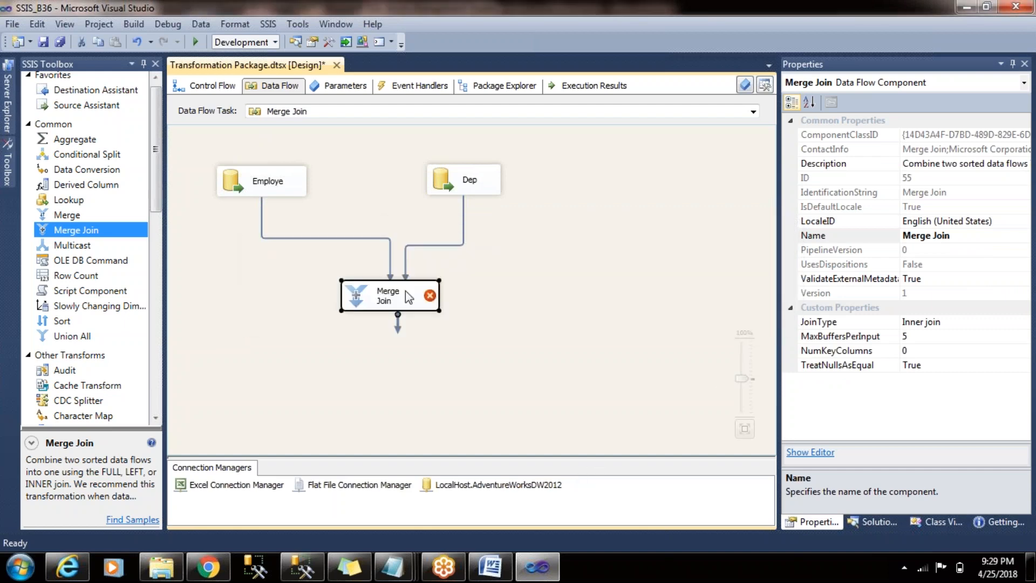
# - Delete the Merge Join transformation and shift the Dep and Employe sources slightly to the right on the canvas
pyautogui.press('Delete')
pyautogui.moveTo(469, 186); pyautogui.dragTo(513, 189)
pyautogui.click(304, 189)
pyautogui.moveTo(318, 189); pyautogui.dragTo(355, 192)
pyautogui.click(470, 289)
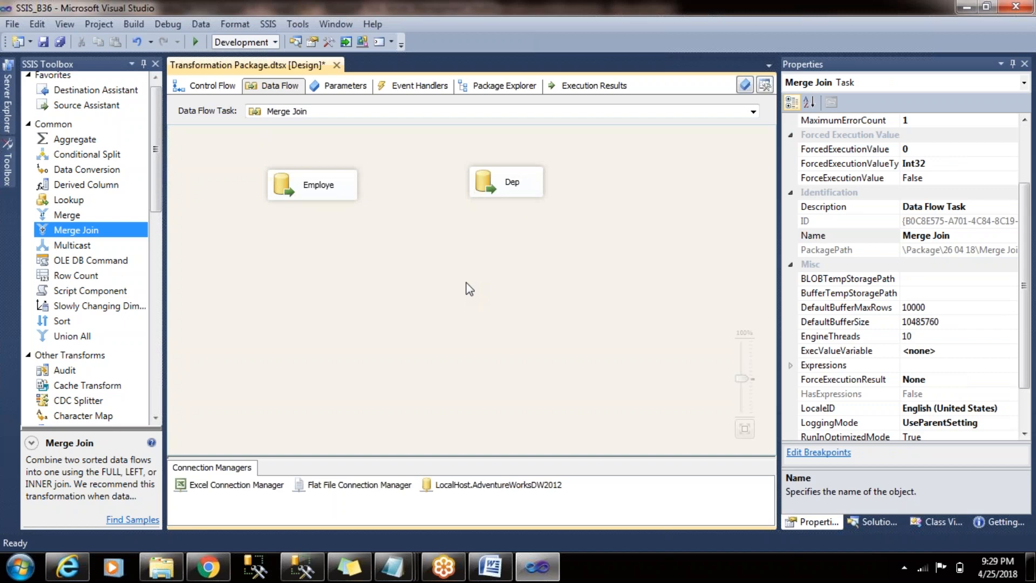
# - In the Advanced Editor for Employe, set IsSorted to True on the OLE DB Source Output
pyautogui.rightClick(329, 184)
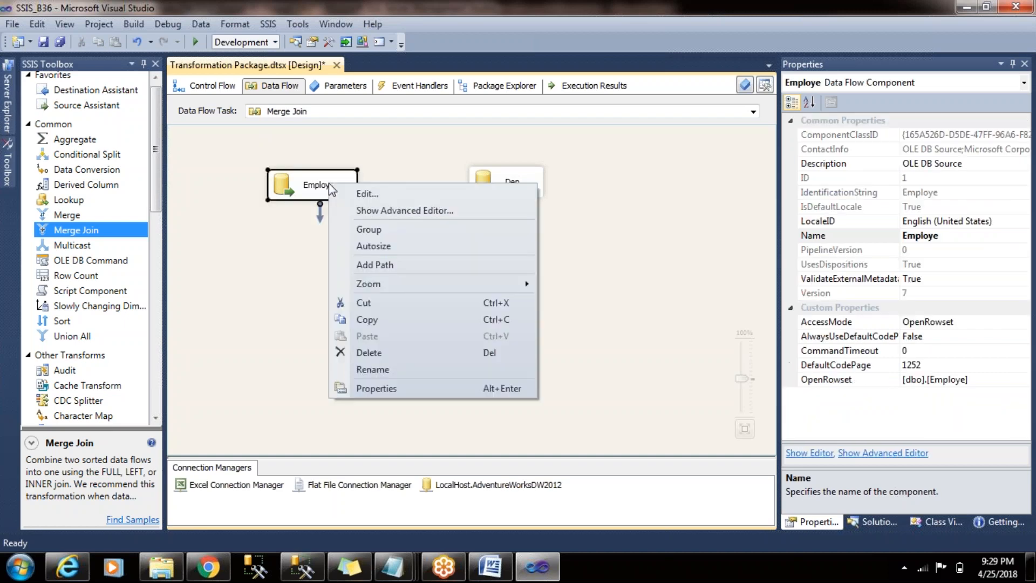
pyautogui.click(379, 211)
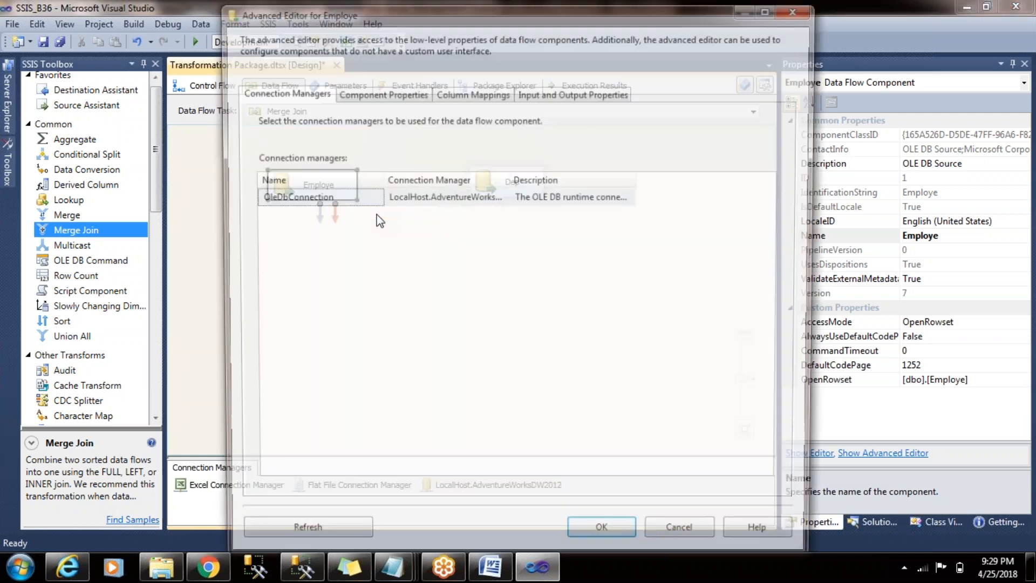
pyautogui.click(367, 91)
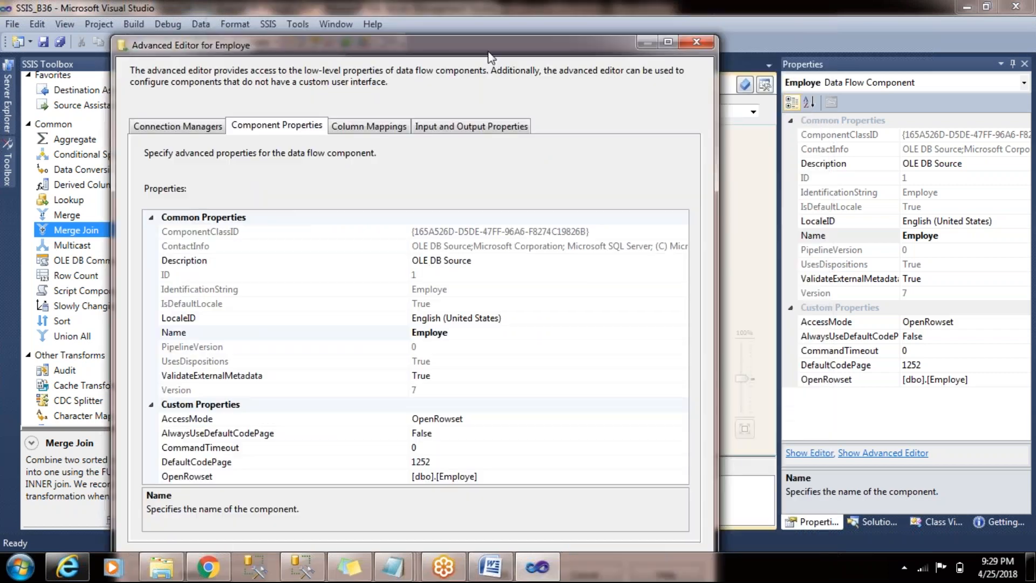
pyautogui.moveTo(600, 22); pyautogui.dragTo(496, 33)
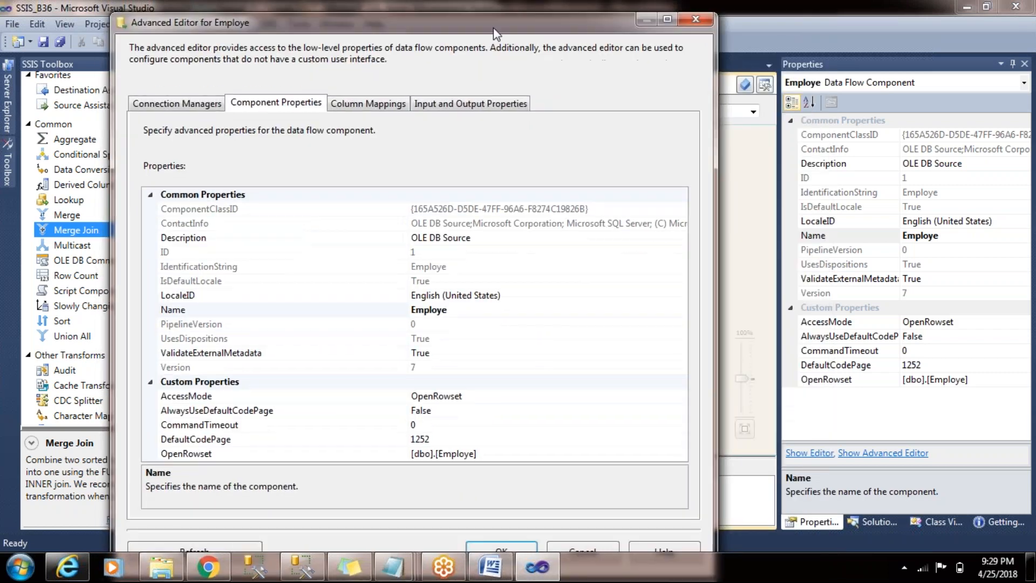
pyautogui.click(481, 108)
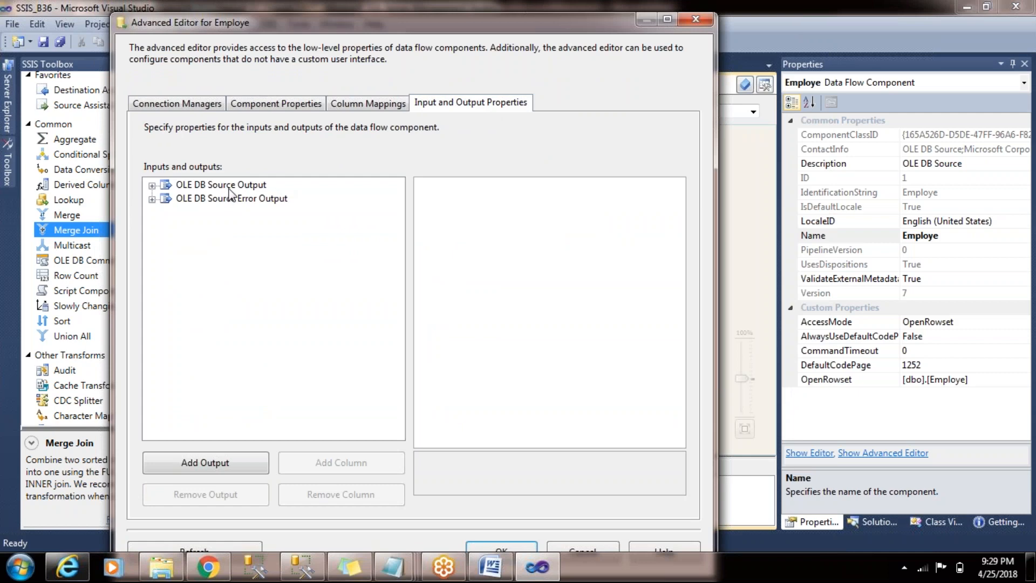
pyautogui.click(229, 186)
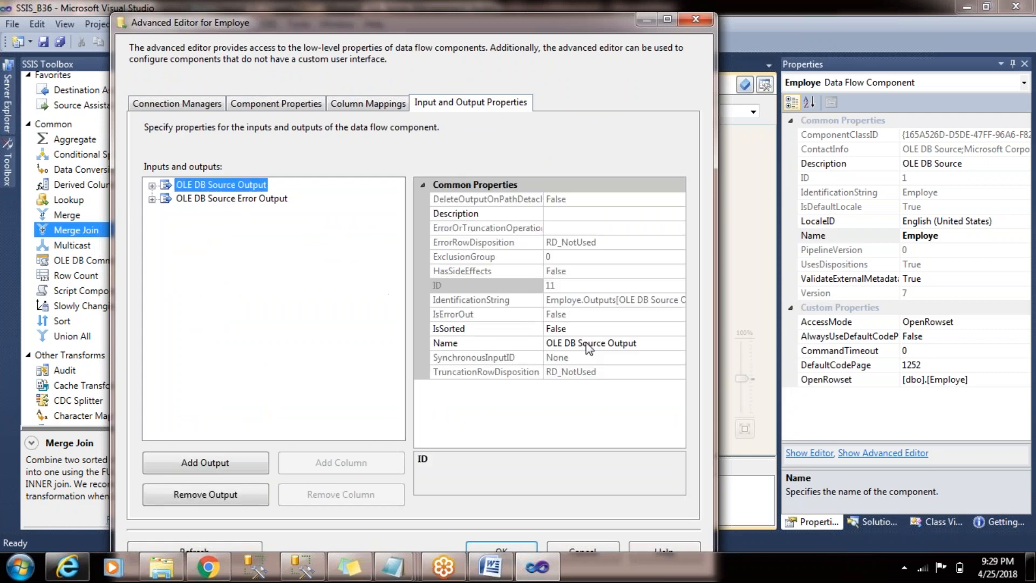
pyautogui.click(580, 326)
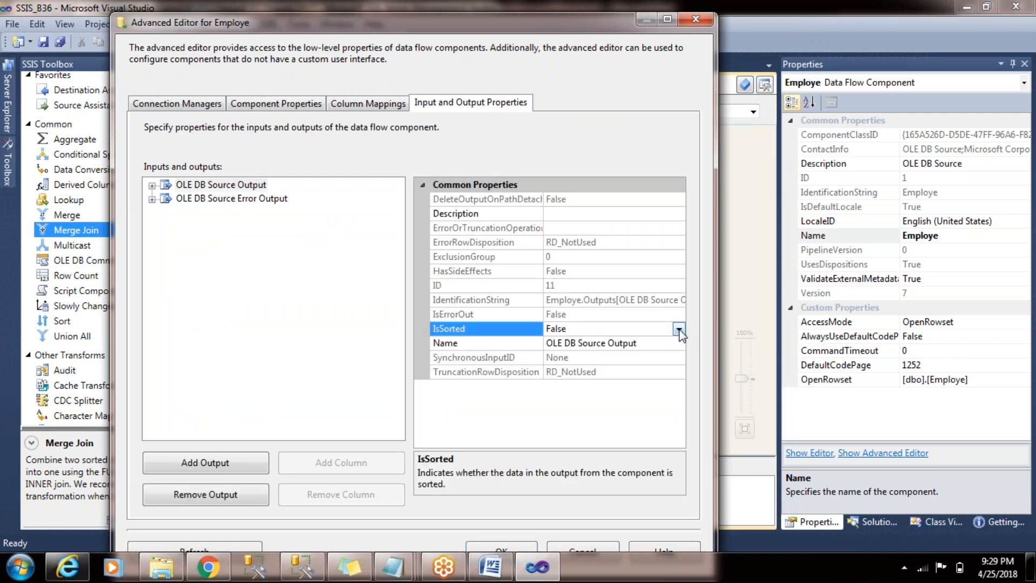
pyautogui.click(679, 330)
pyautogui.click(626, 343)
# - Set the SortKeyPosition of Employe's DepID output column to 1 and accept the advanced settings
pyautogui.click(152, 186)
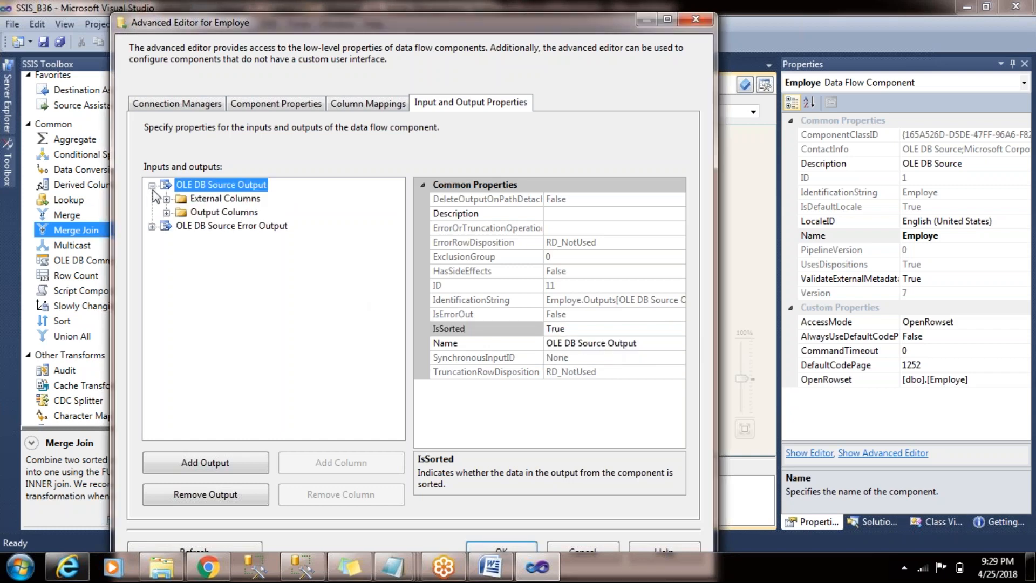
pyautogui.click(167, 212)
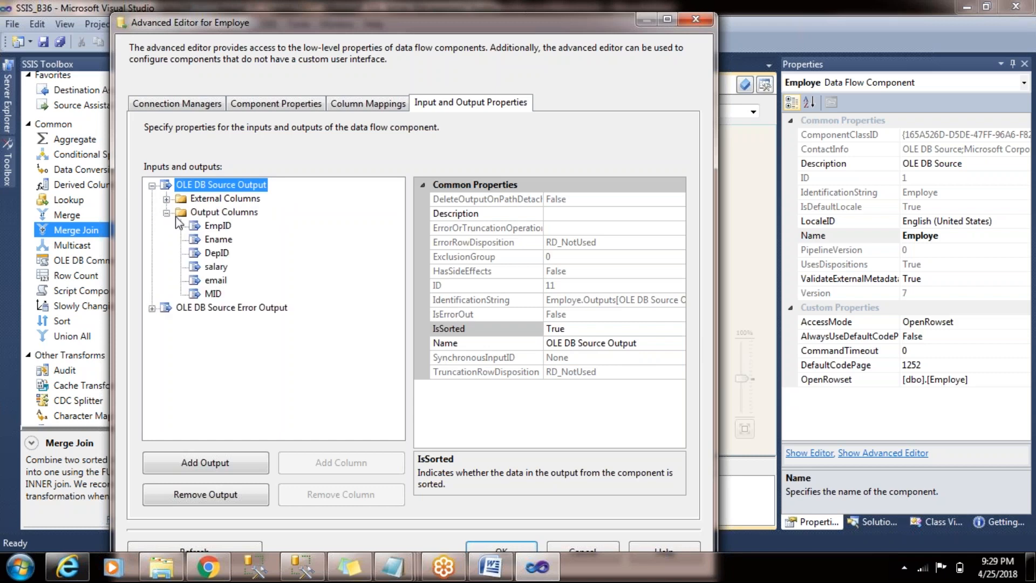
pyautogui.click(224, 255)
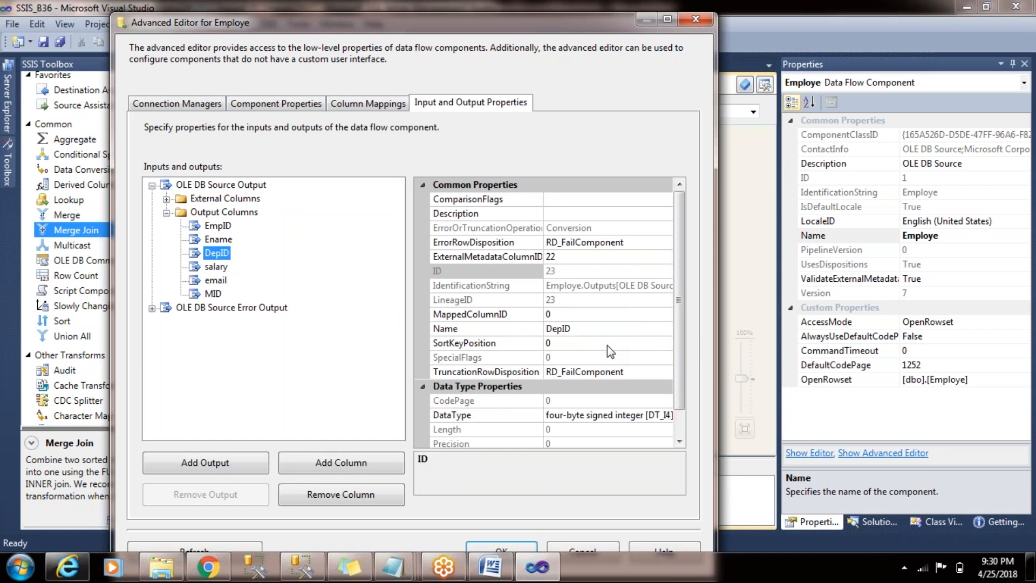
pyautogui.click(607, 343)
pyautogui.press('BackSpace')
pyautogui.write('1')
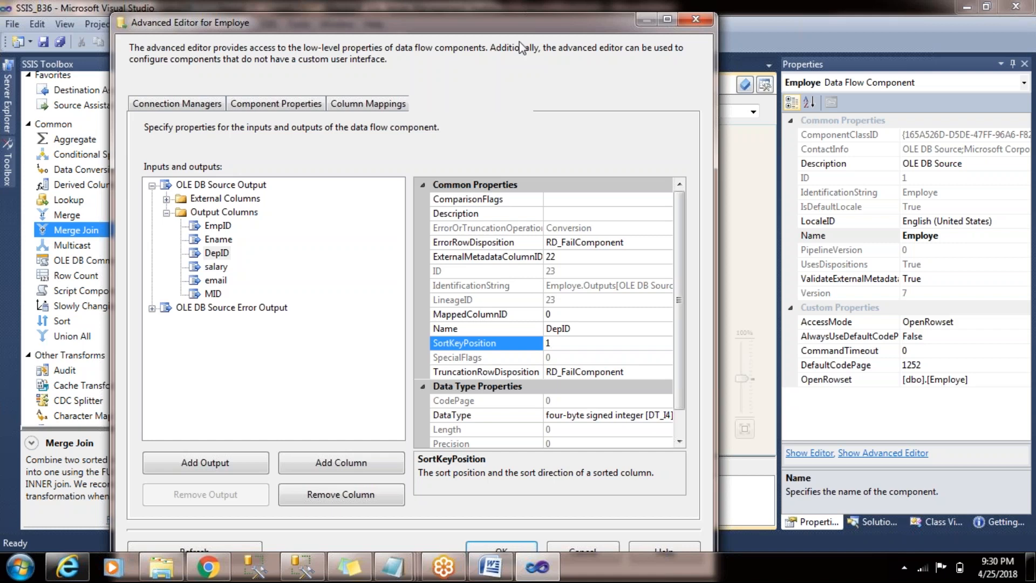
pyautogui.moveTo(523, 30); pyautogui.dragTo(522, 1)
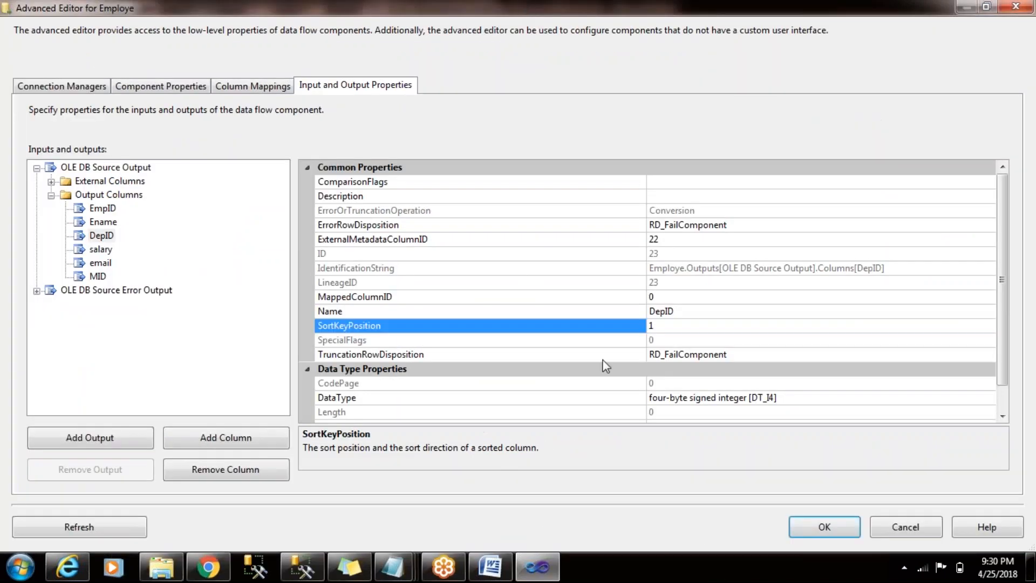
pyautogui.click(846, 532)
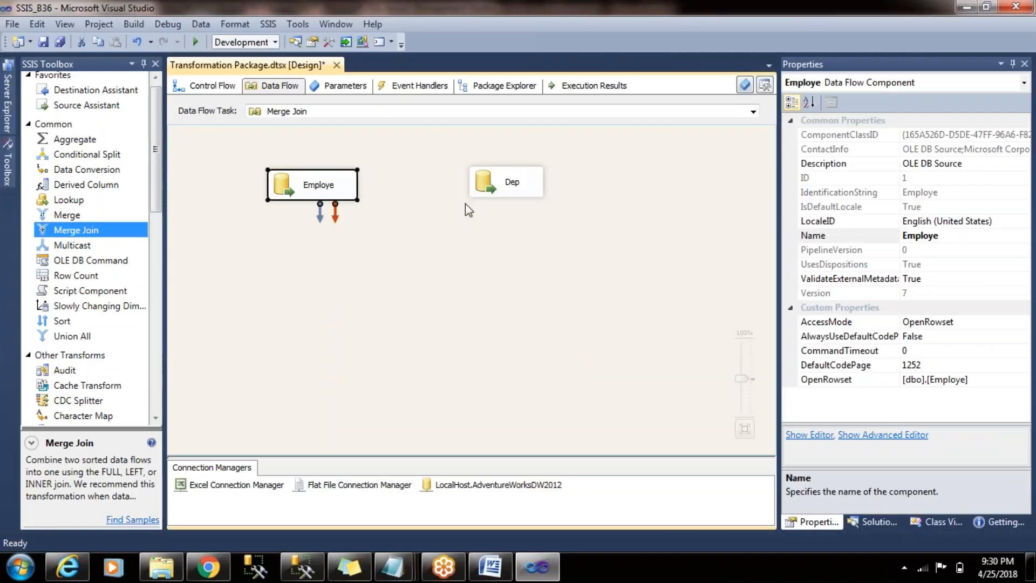
# - In the Advanced Editor for Dep, set IsSorted to True on the OLE DB Source Output
pyautogui.click(512, 179)
pyautogui.rightClick(513, 178)
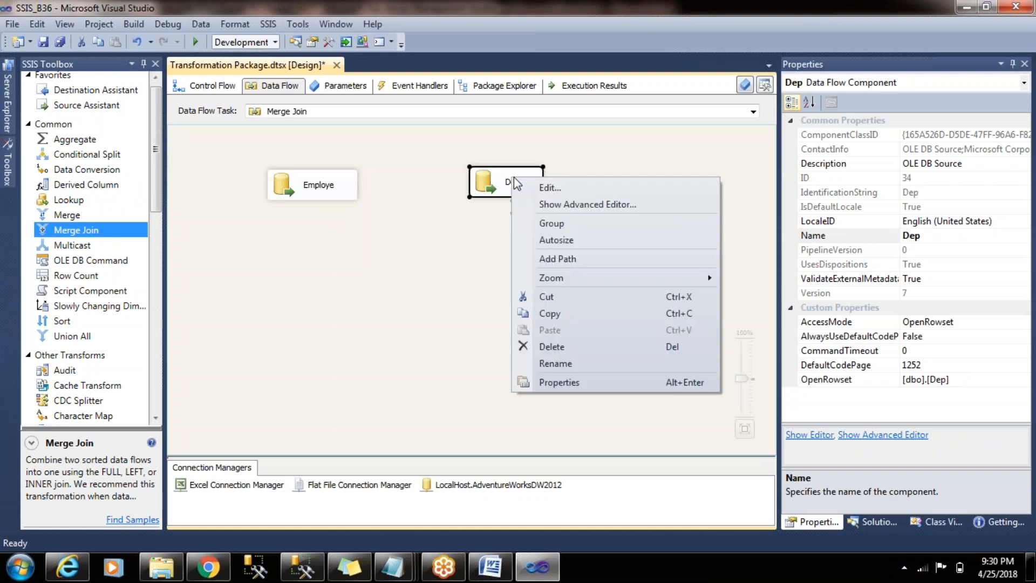
pyautogui.click(590, 209)
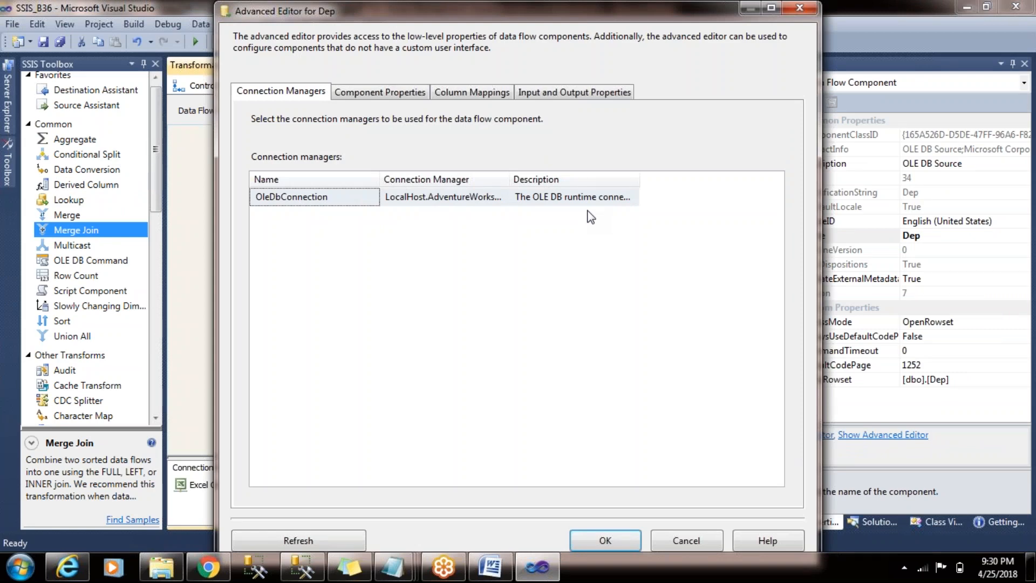
pyautogui.click(596, 96)
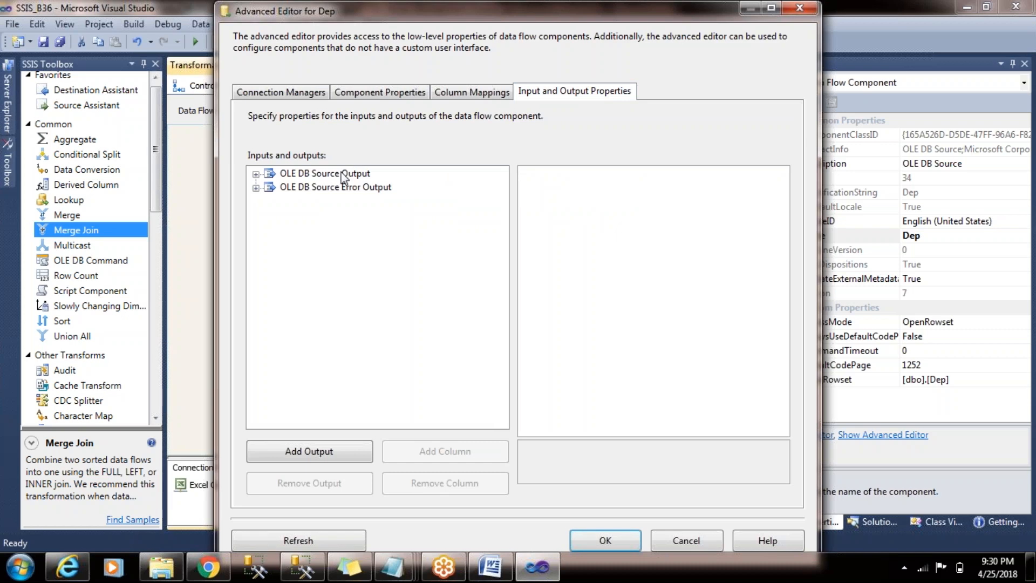
pyautogui.click(344, 175)
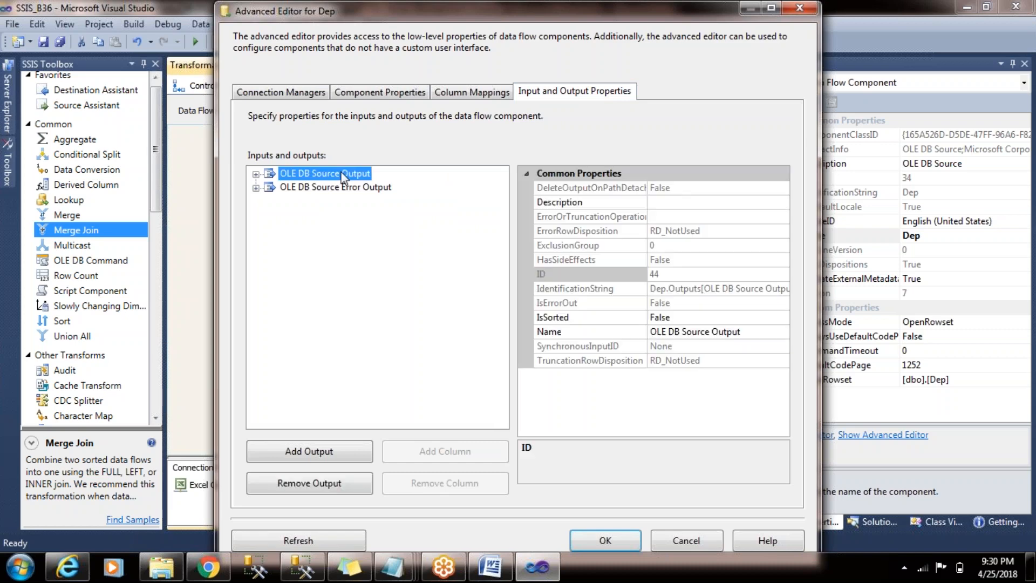
pyautogui.doubleClick(736, 319)
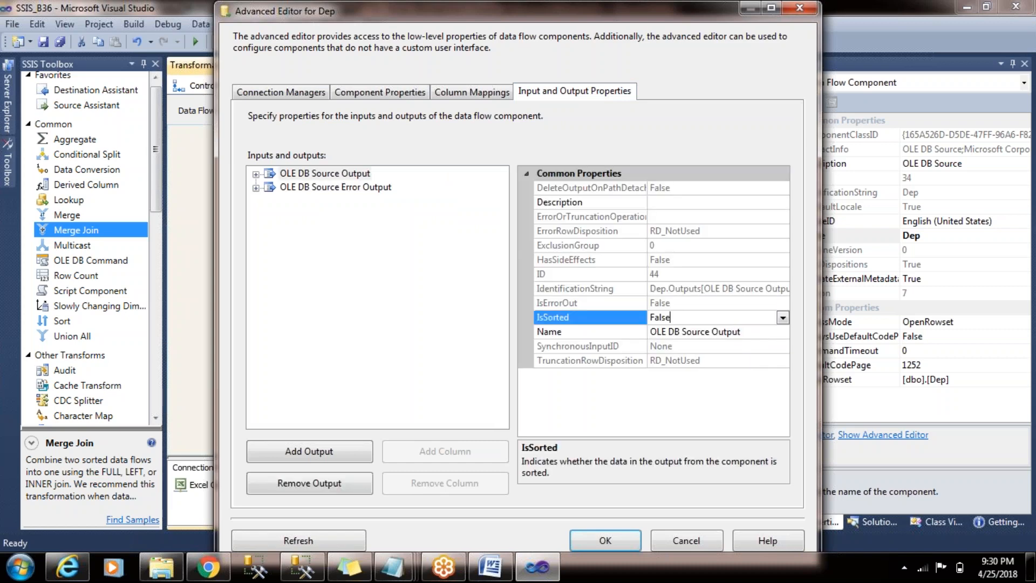
# - Set the SortKeyPosition of Dep's DPPID output column to 1 and accept the advanced settings
pyautogui.click(257, 175)
pyautogui.click(293, 204)
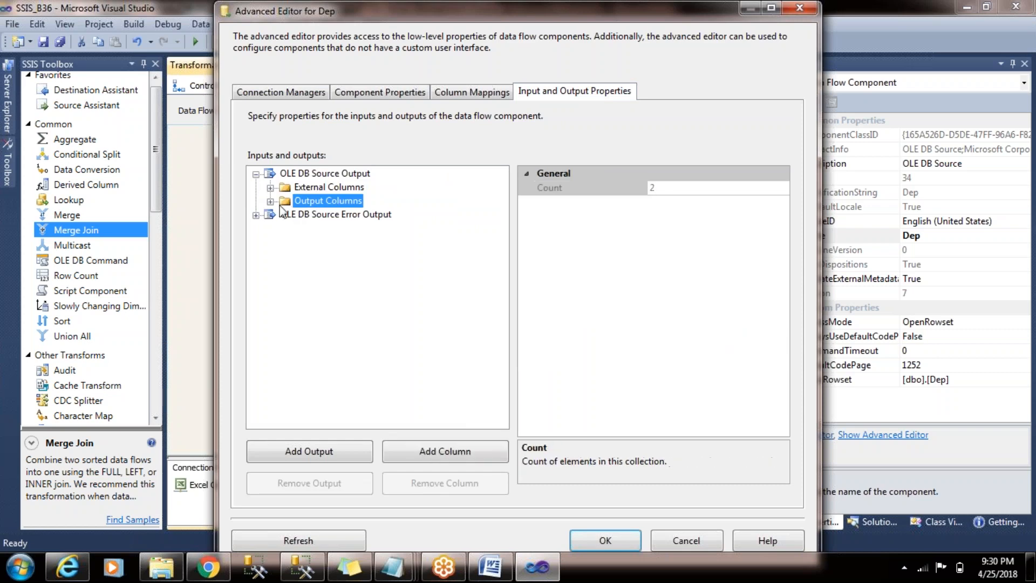
pyautogui.click(272, 203)
pyautogui.click(312, 217)
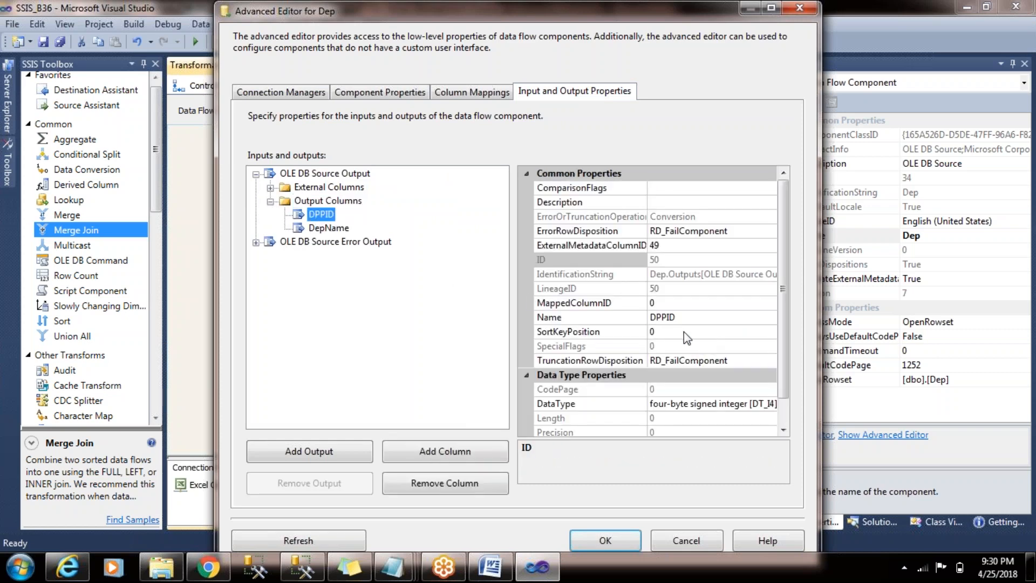
pyautogui.click(685, 331)
pyautogui.write('1')
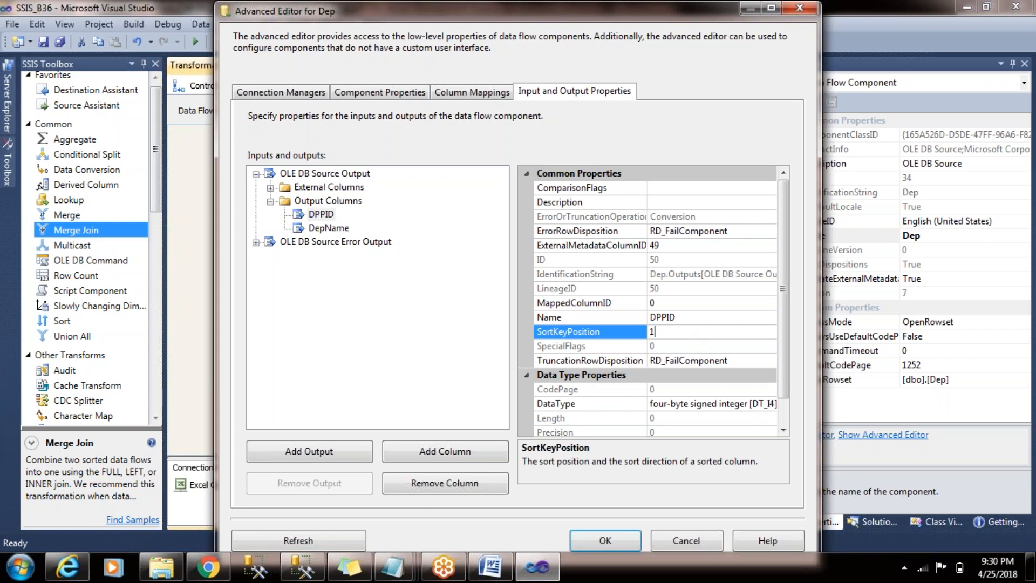
pyautogui.click(629, 549)
pyautogui.click(606, 369)
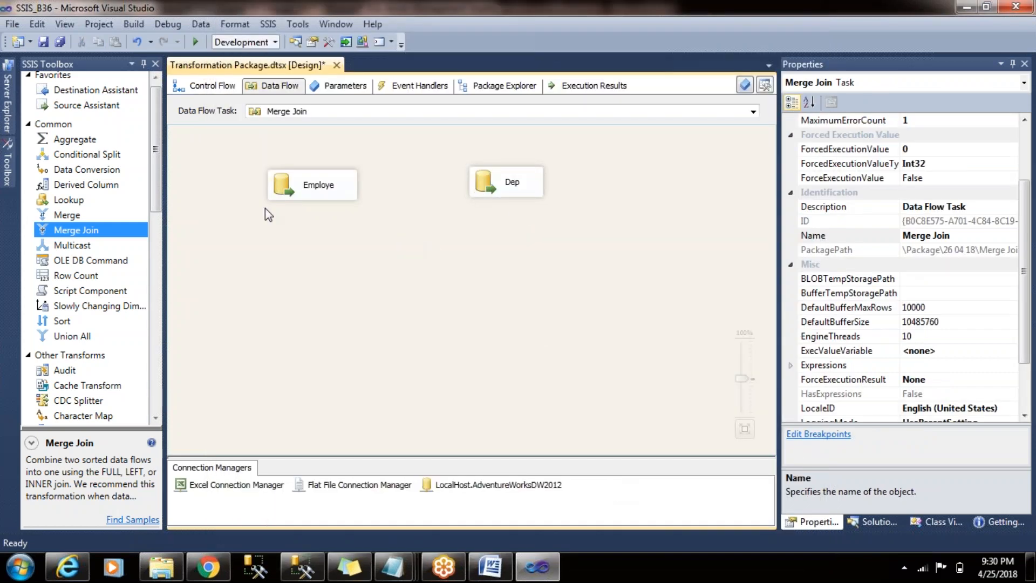
# - Add a Merge Join transformation below the two sources and connect Employe's output to its Merge Join Left Input
pyautogui.moveTo(156, 177); pyautogui.dragTo(156, 202)
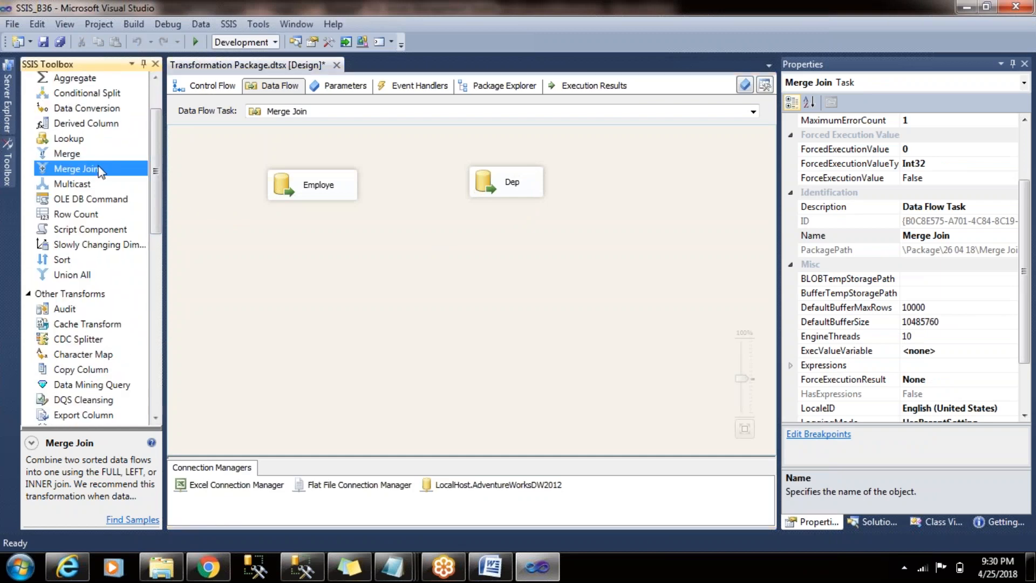
pyautogui.moveTo(100, 173); pyautogui.dragTo(405, 280)
pyautogui.click(302, 197)
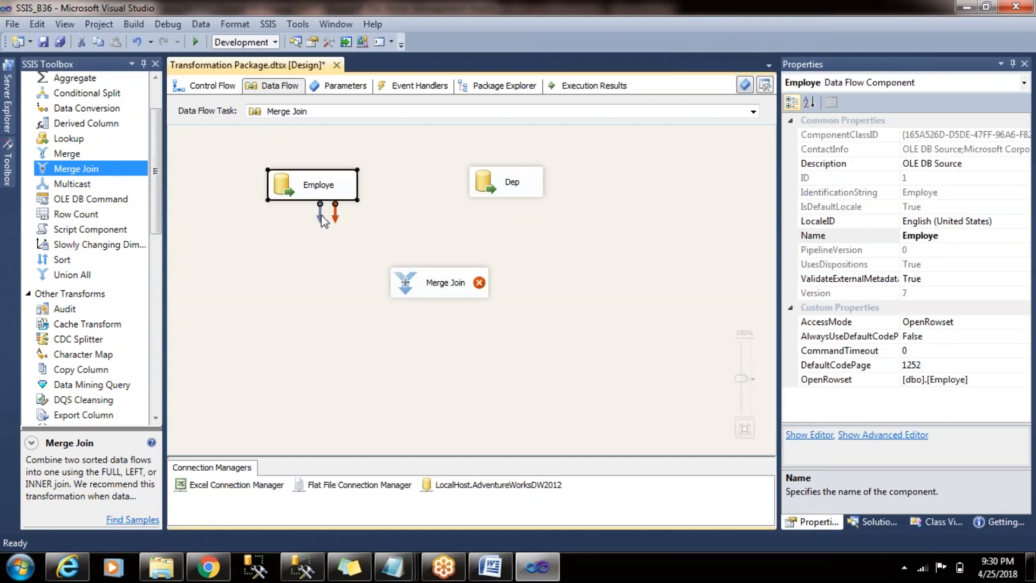
pyautogui.moveTo(323, 216); pyautogui.dragTo(419, 270)
pyautogui.click(702, 331)
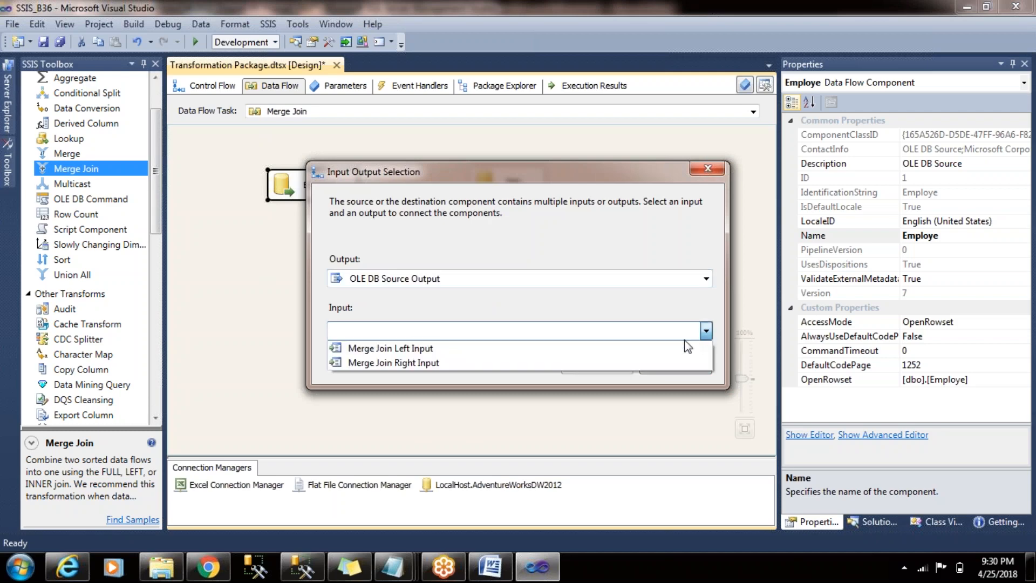
pyautogui.click(675, 350)
pyautogui.click(617, 360)
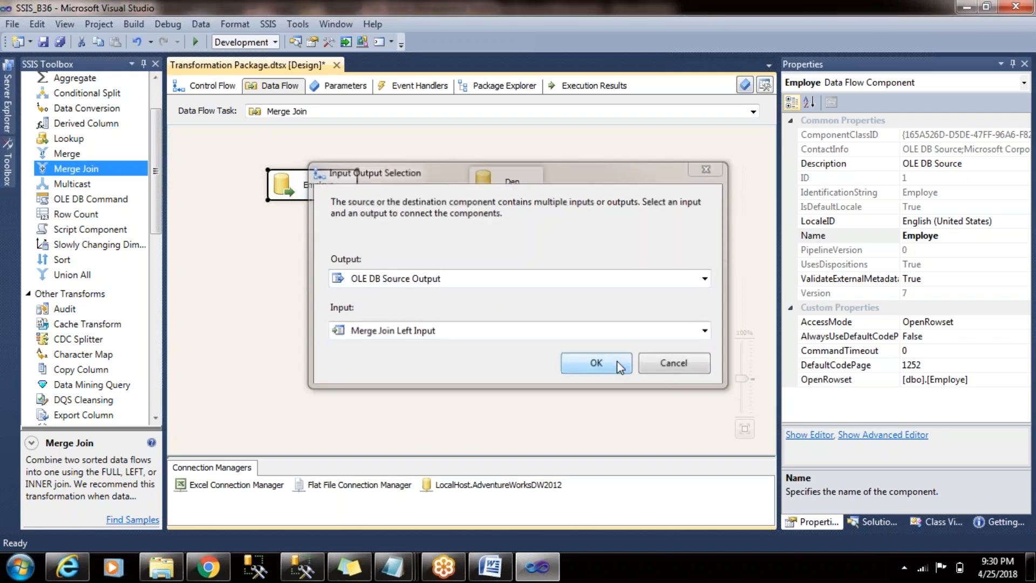
# - Connect Dep's output to the Merge Join transformation and shift the Dep source slightly away from Employe
pyautogui.moveTo(502, 176); pyautogui.dragTo(462, 283)
pyautogui.click(627, 231)
pyautogui.click(536, 189)
pyautogui.click(532, 283)
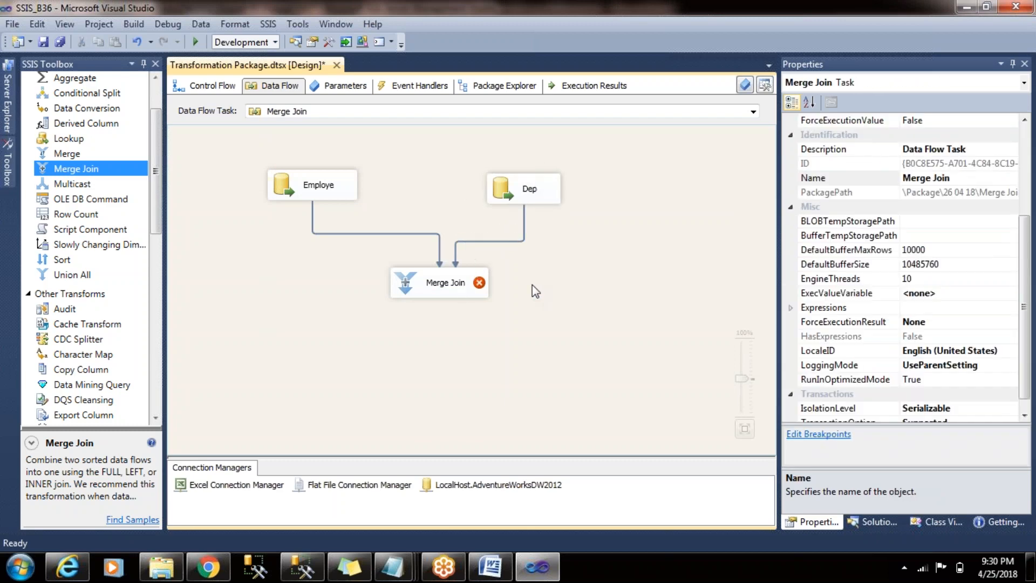
# - In the Merge Join editor, output EmpID, Ename, salary and email from Employe and DepName from Dep
pyautogui.doubleClick(463, 285)
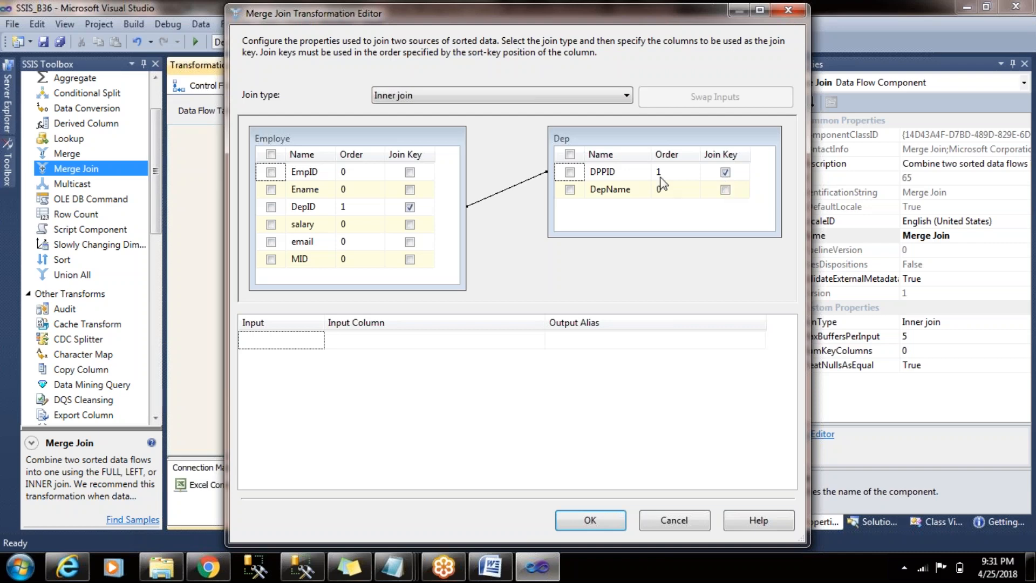
pyautogui.click(271, 173)
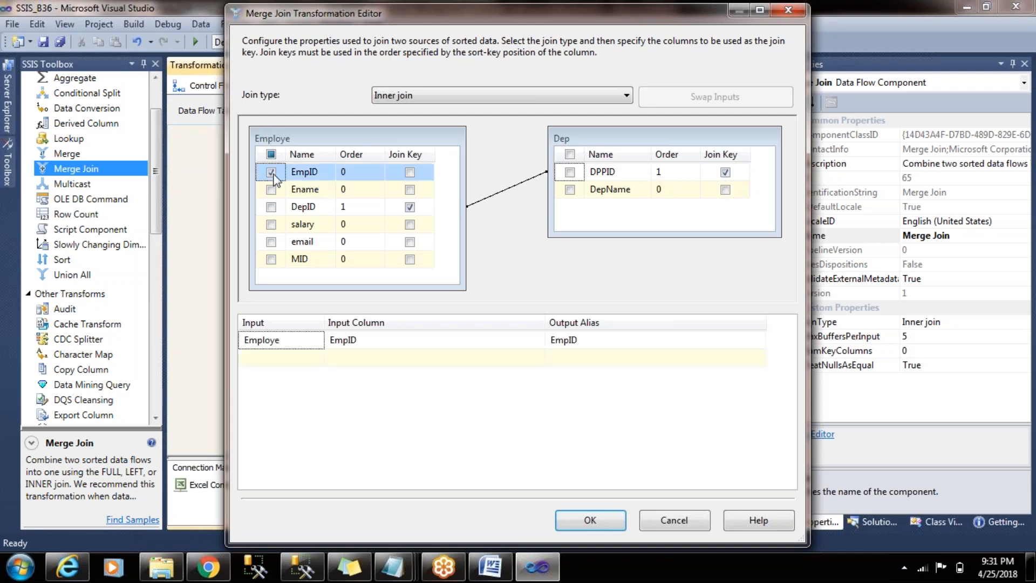
pyautogui.click(271, 190)
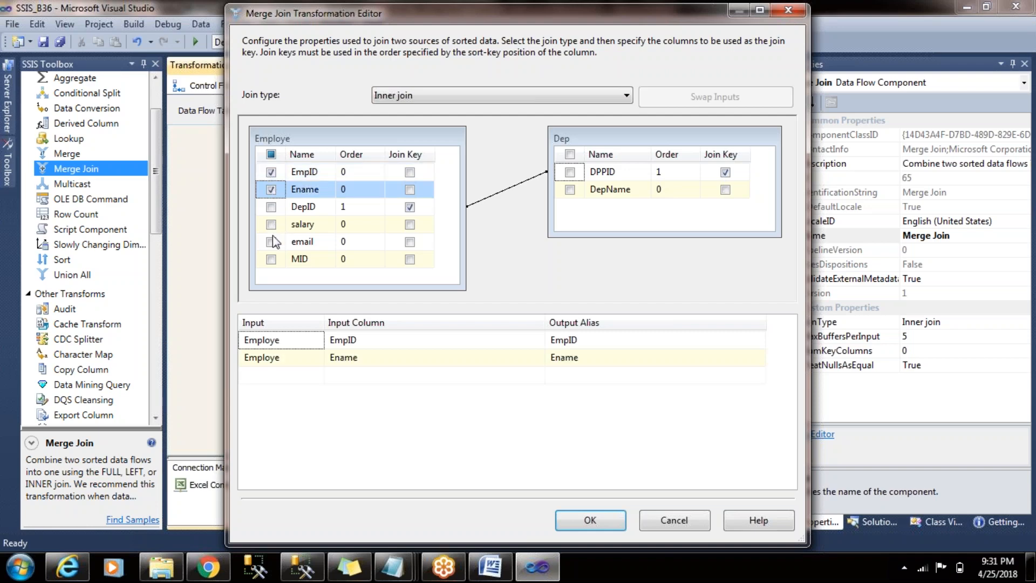
pyautogui.click(271, 224)
pyautogui.click(271, 241)
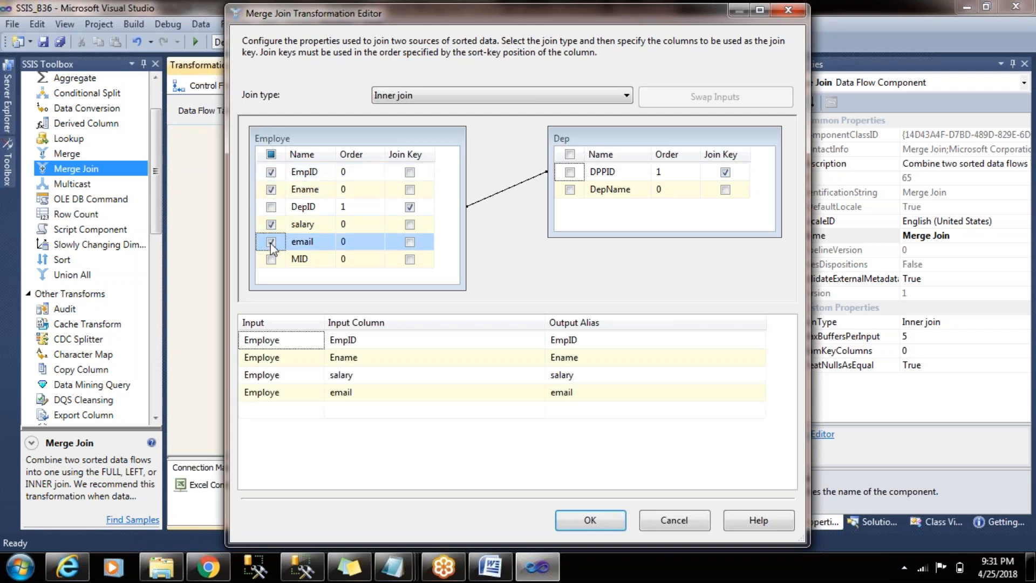
pyautogui.click(570, 189)
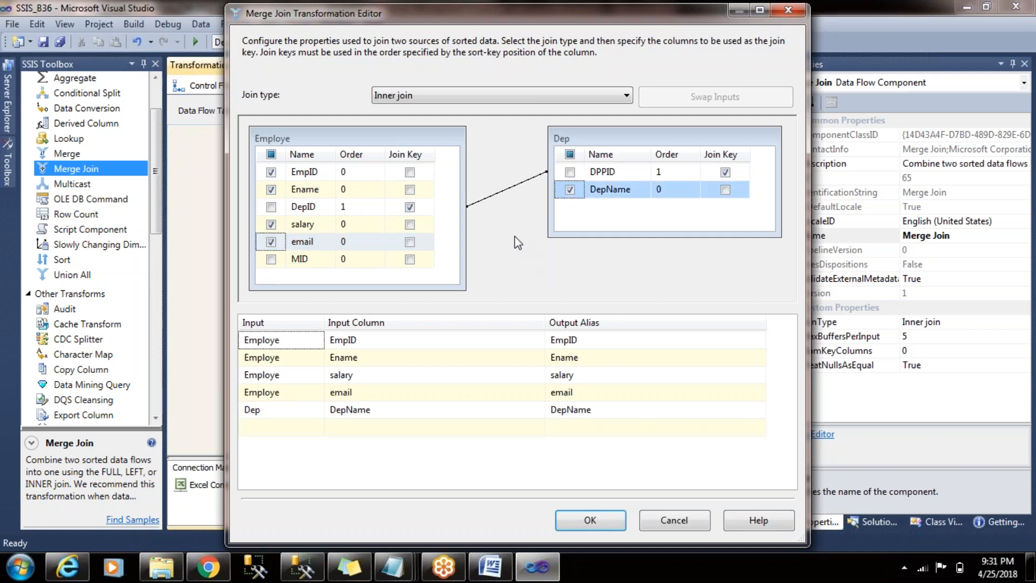
# - Set the Merge Join's join type to Left outer join
pyautogui.click(533, 95)
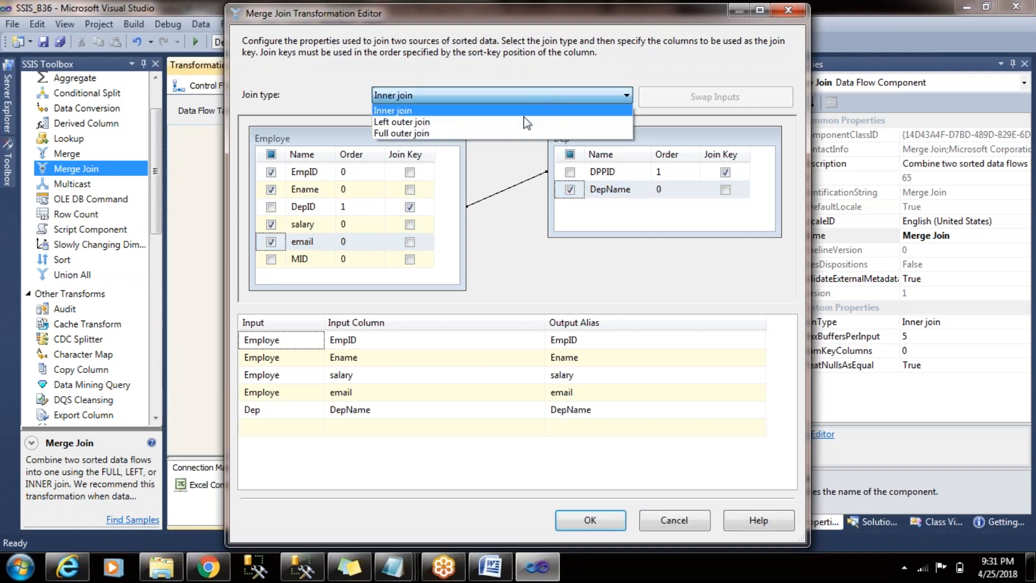
pyautogui.click(527, 122)
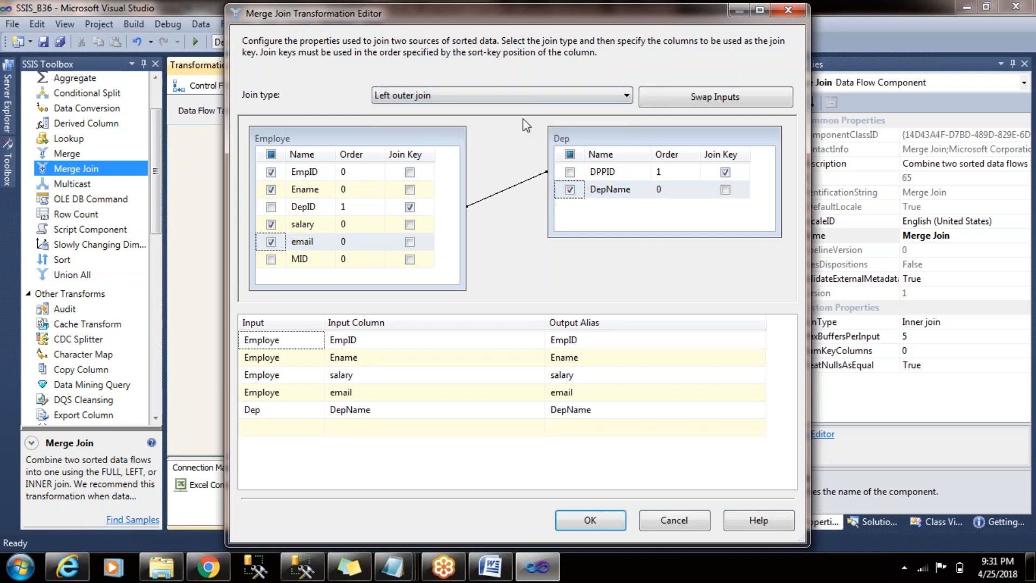
pyautogui.click(556, 92)
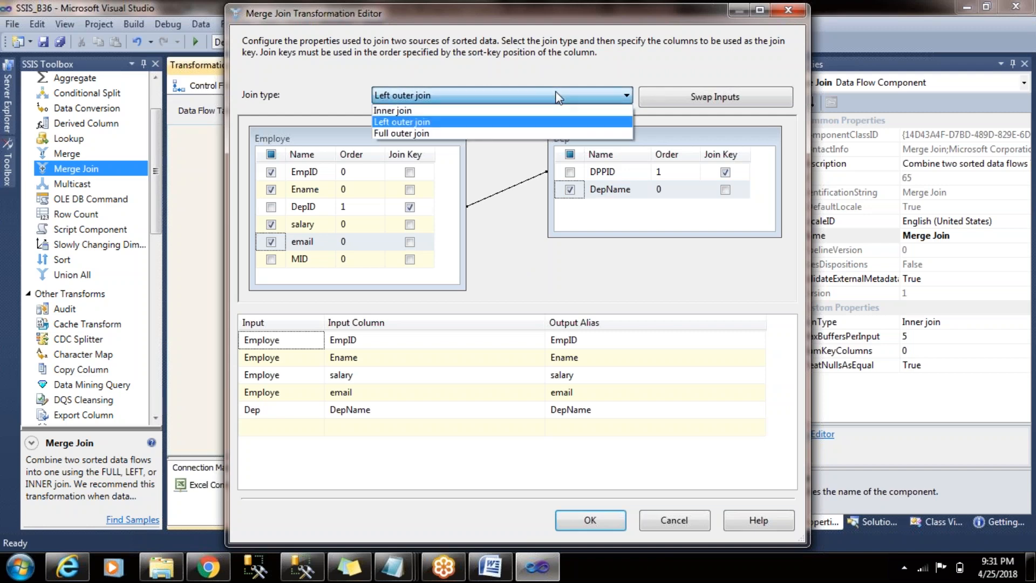
pyautogui.click(534, 125)
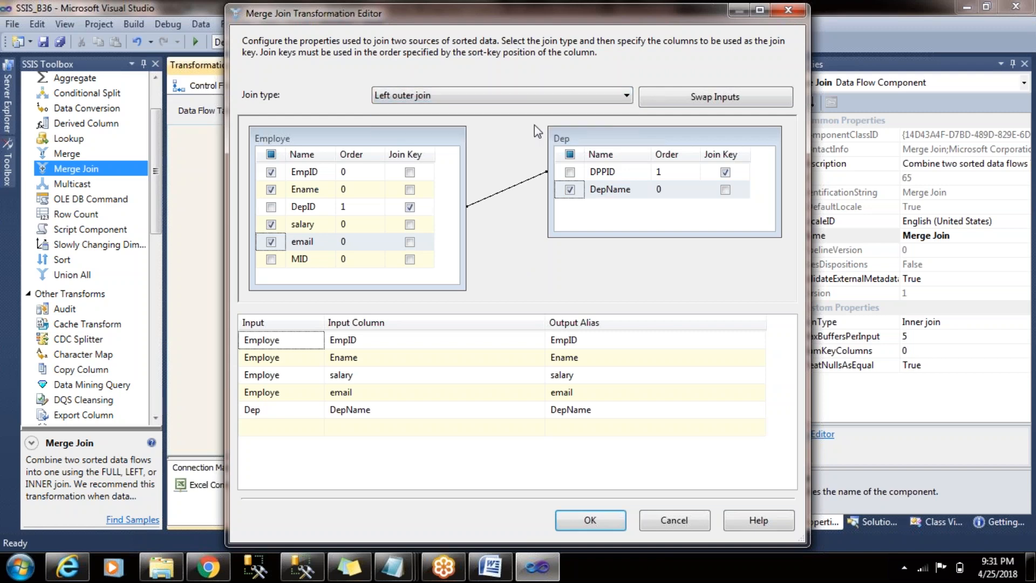
pyautogui.click(522, 100)
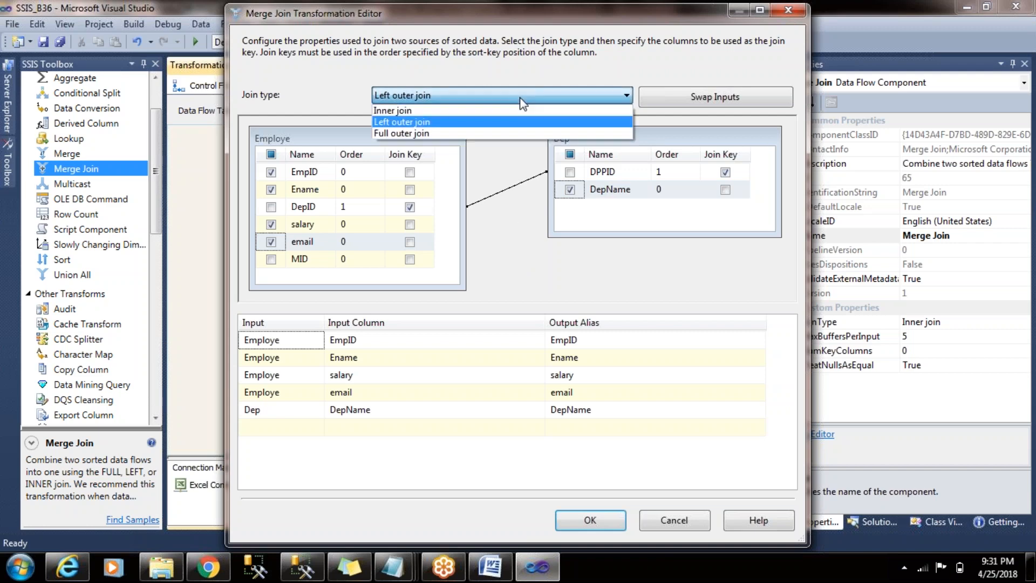
pyautogui.click(511, 126)
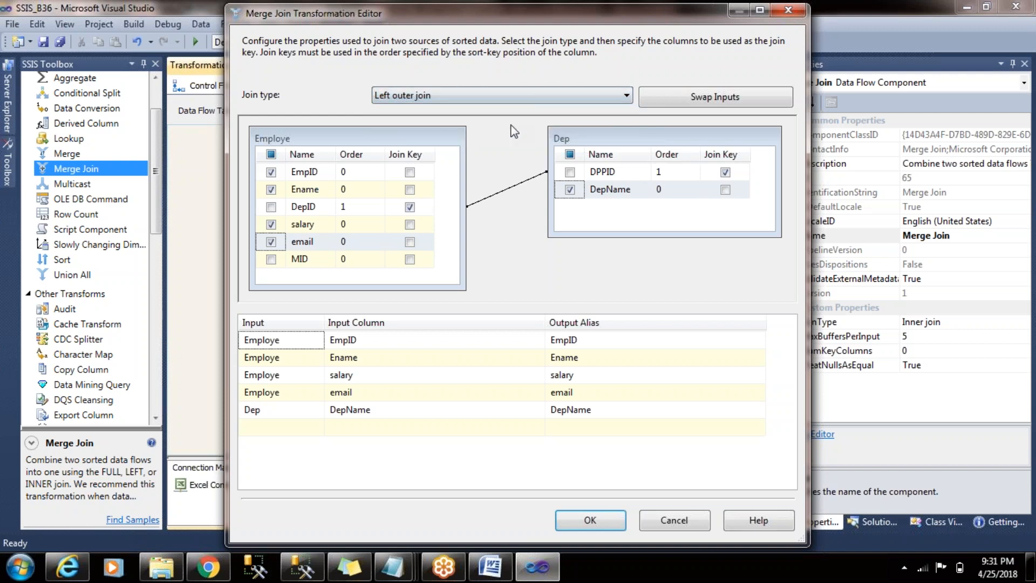
# - Swap the join inputs twice to restore Employe as the left input, and accept the Merge Join settings
pyautogui.click(694, 100)
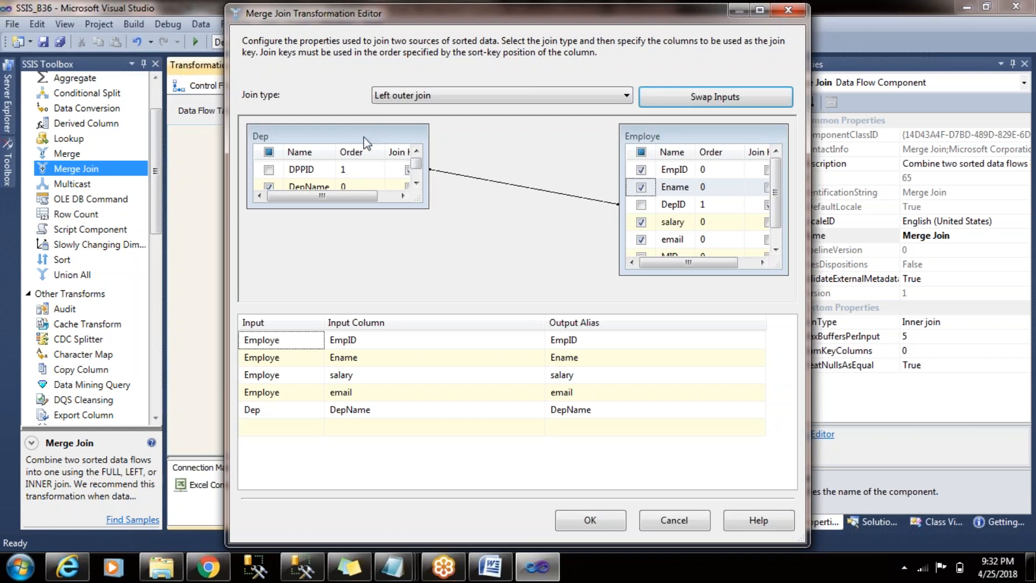
pyautogui.click(697, 98)
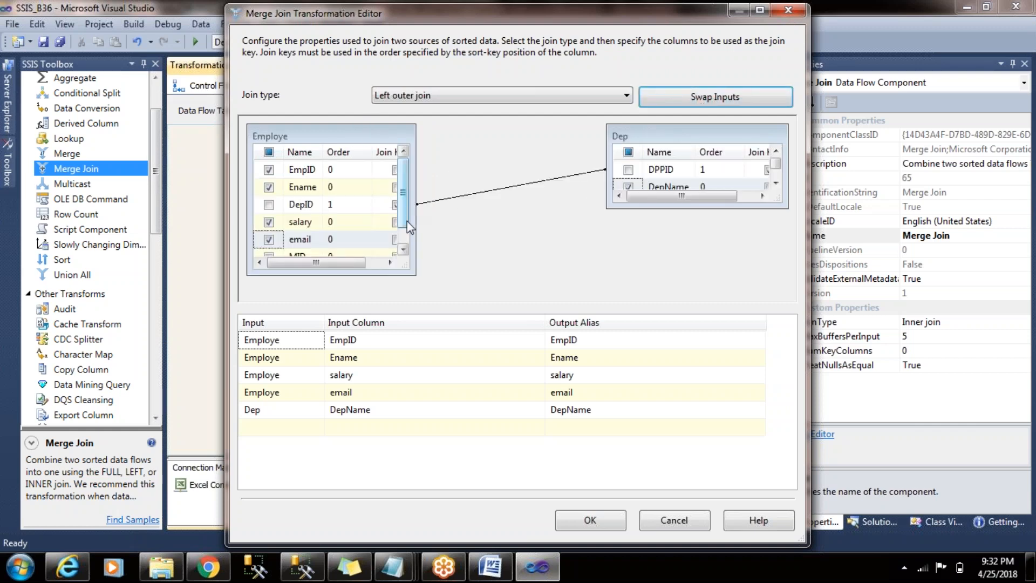
pyautogui.click(532, 96)
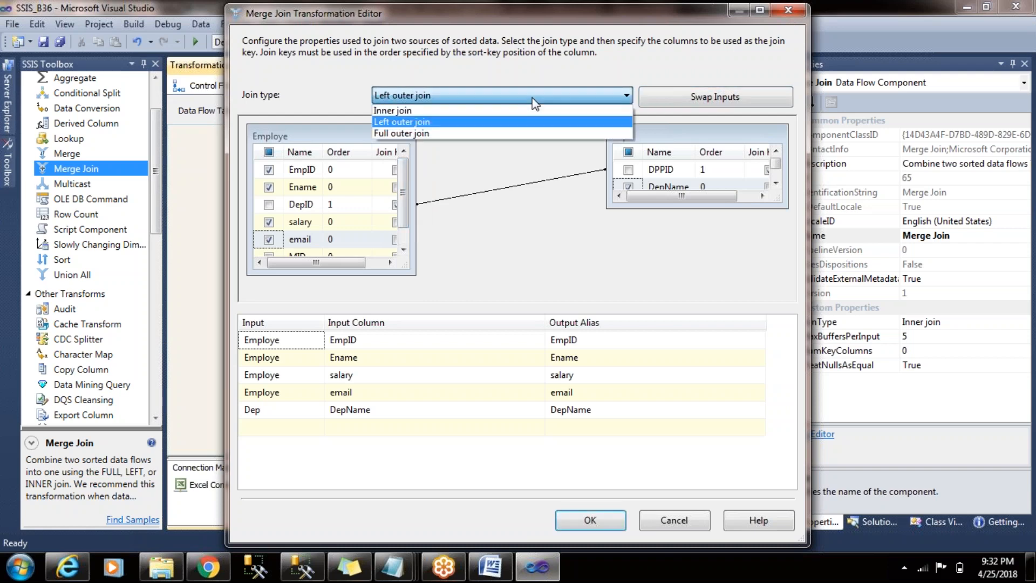
pyautogui.click(533, 99)
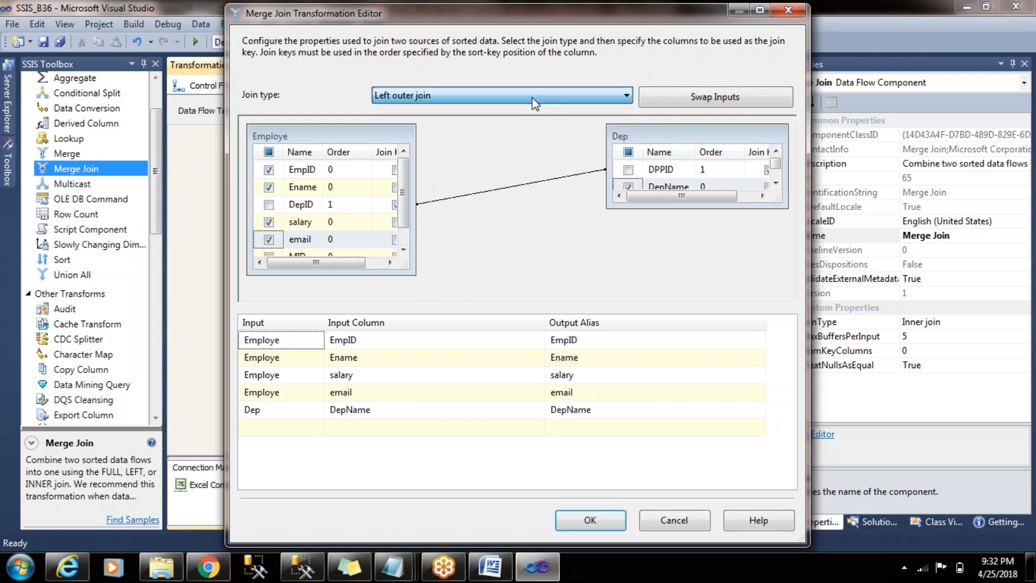
pyautogui.click(604, 524)
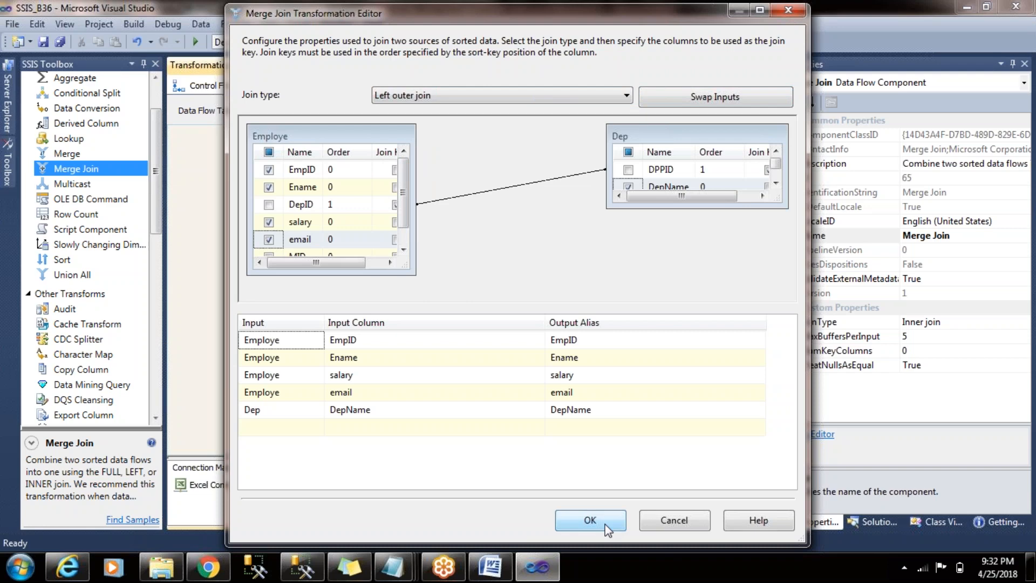
# - Add an Audit transformation below Merge Join and connect the Merge Join output to it
pyautogui.moveTo(156, 170); pyautogui.dragTo(156, 228)
pyautogui.moveTo(73, 147); pyautogui.dragTo(374, 383)
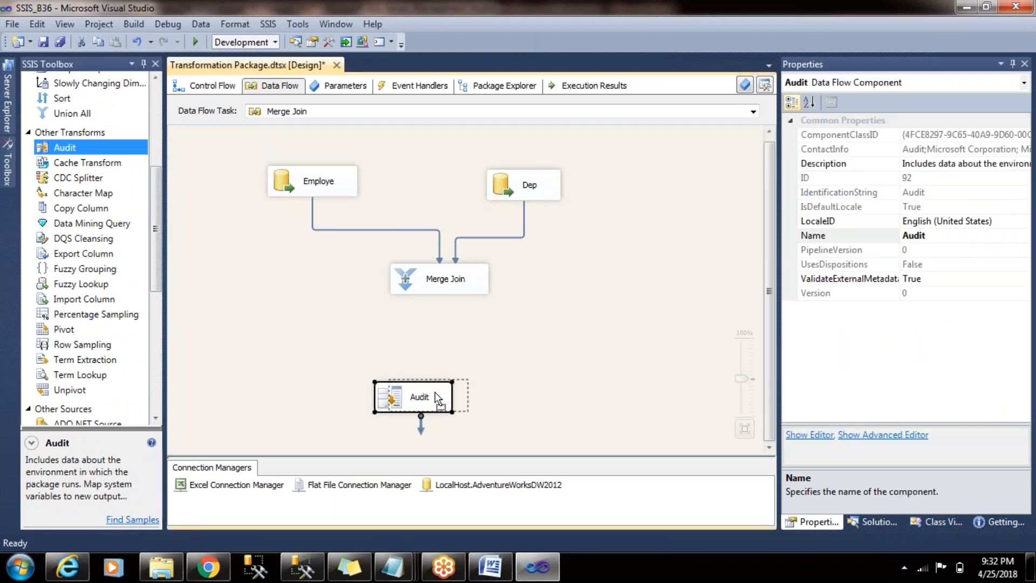
pyautogui.moveTo(445, 392); pyautogui.dragTo(472, 392)
pyautogui.click(453, 286)
pyautogui.moveTo(446, 309); pyautogui.dragTo(448, 402)
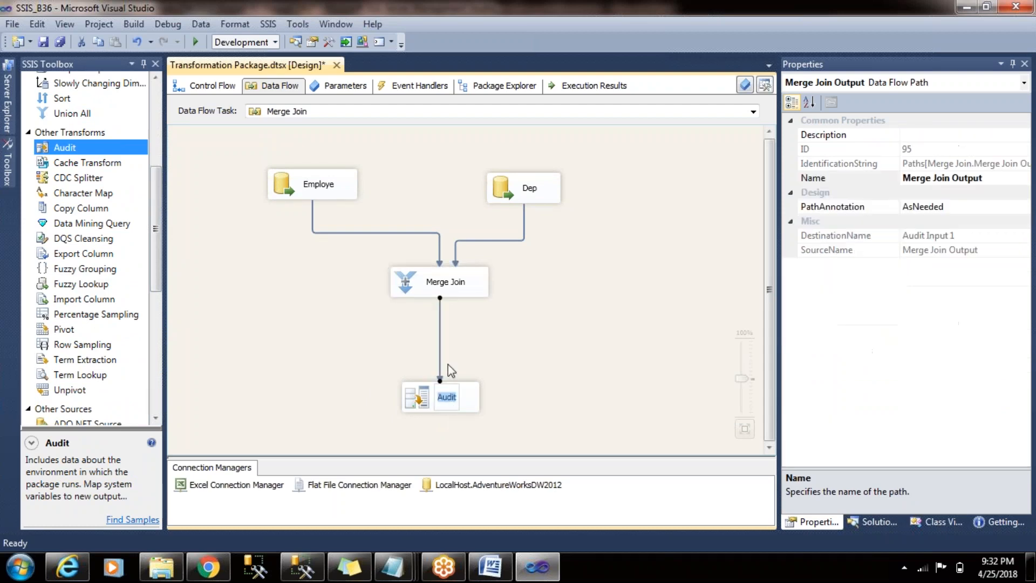
# - Enable the data viewer on the path between Merge Join and Audit
pyautogui.doubleClick(440, 336)
pyautogui.click(327, 163)
pyautogui.click(422, 139)
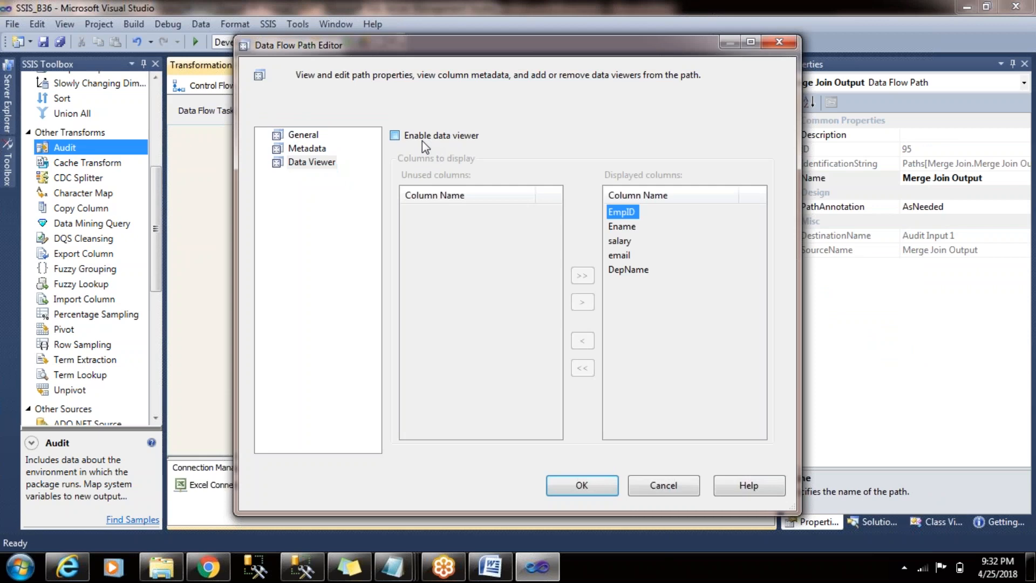
pyautogui.click(575, 495)
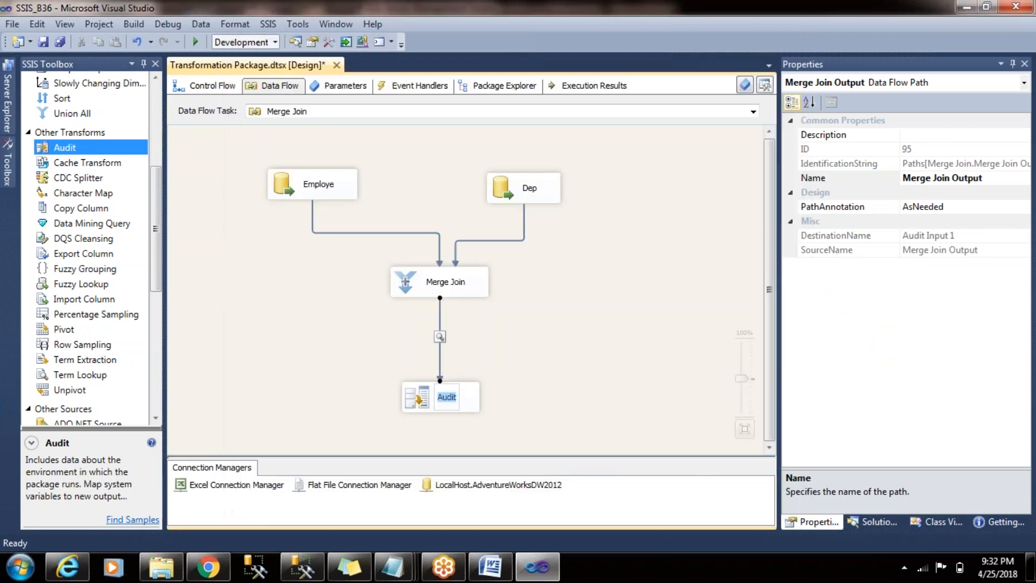
# - Execute the data flow task to inspect the joined rows, close the data viewer and stop debugging
pyautogui.rightClick(600, 231)
pyautogui.click(651, 311)
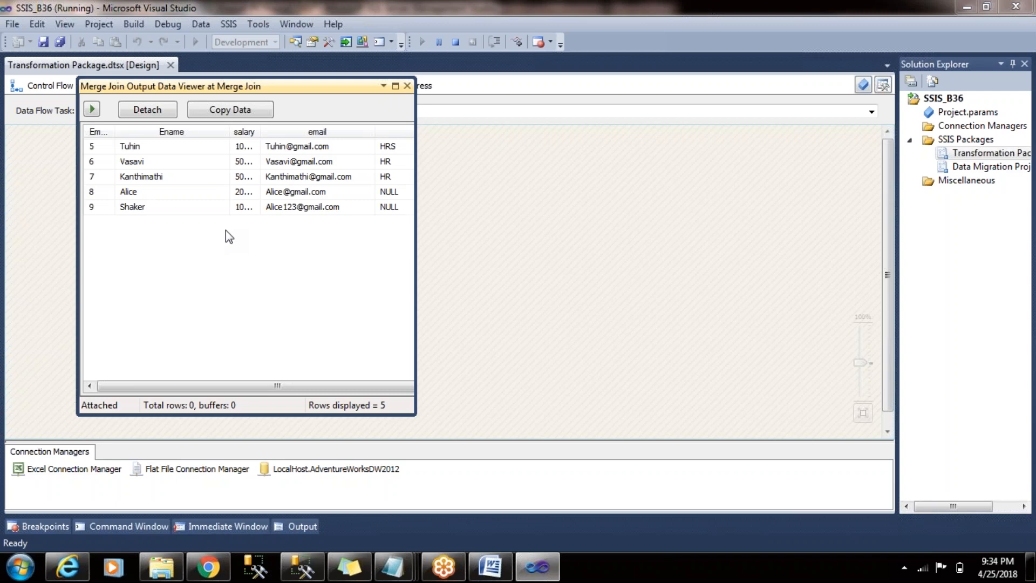
pyautogui.click(408, 86)
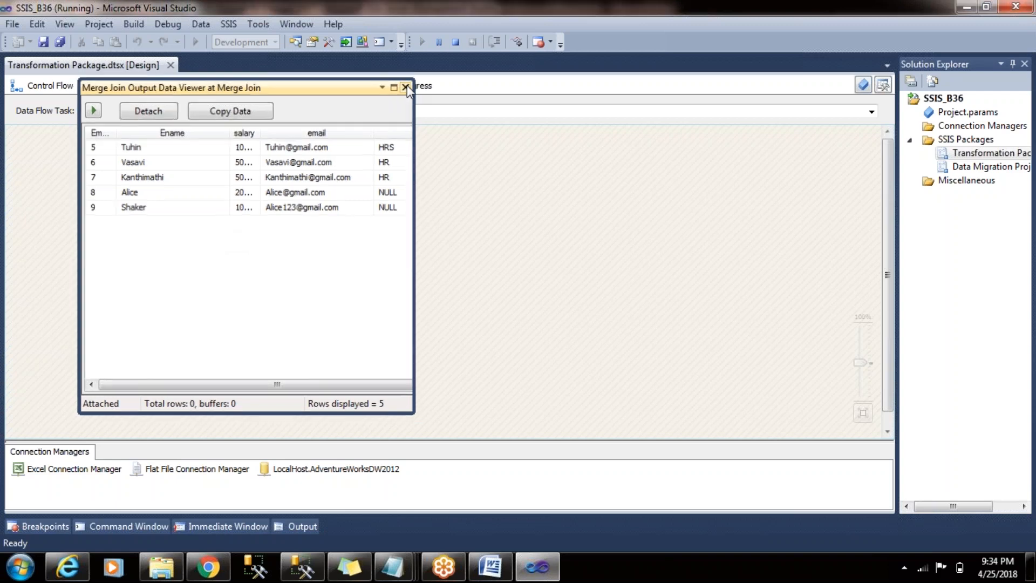
pyautogui.click(455, 42)
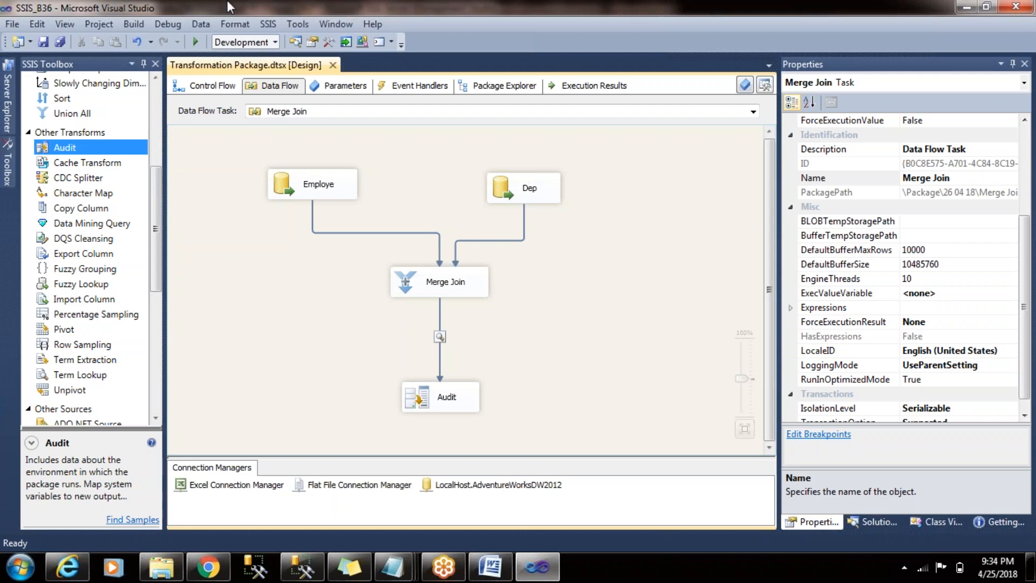
# - Disable the Merge Join task inside the 26 04 18 container of the control flow
pyautogui.click(208, 85)
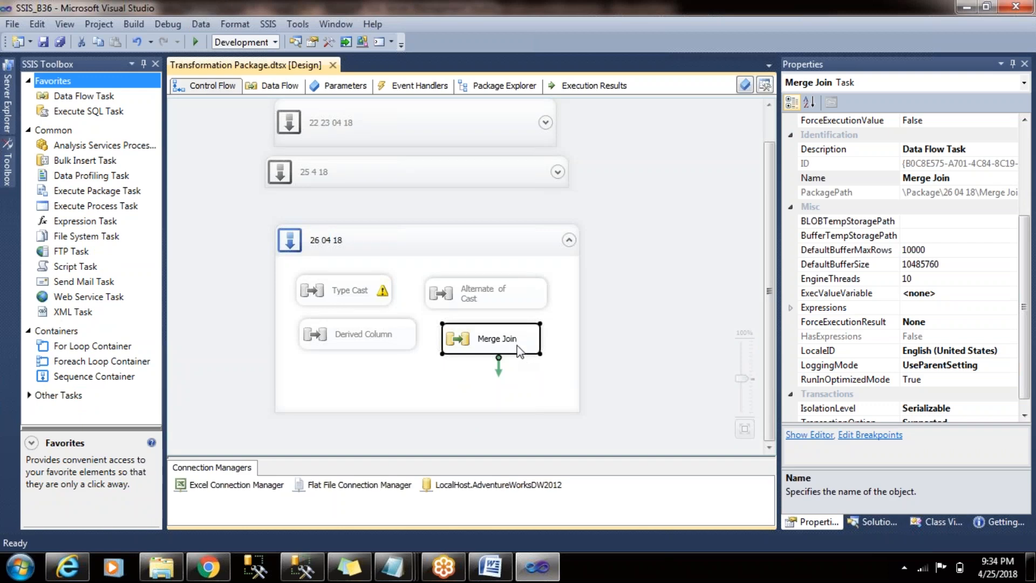
pyautogui.rightClick(519, 351)
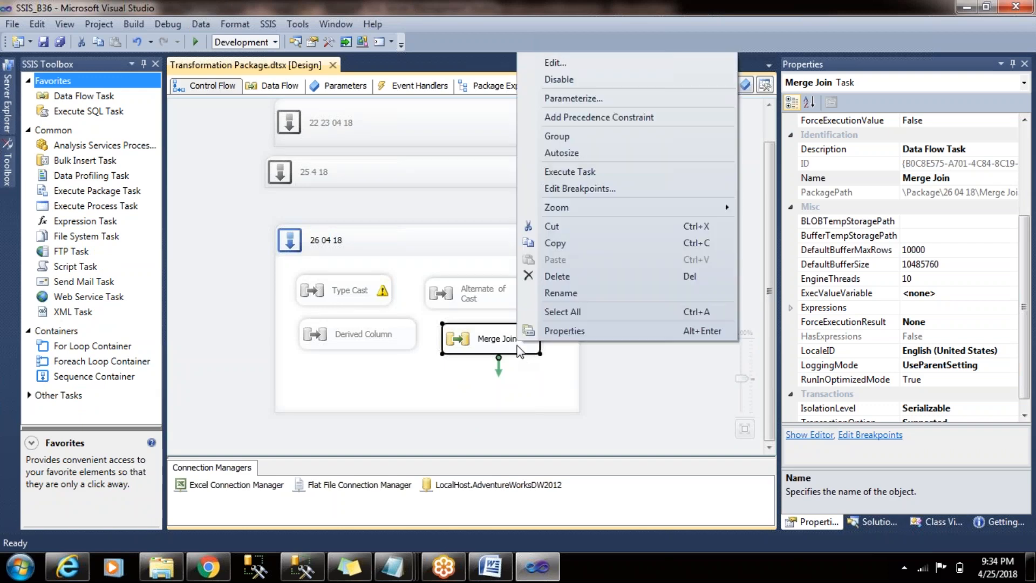
pyautogui.click(568, 80)
pyautogui.click(623, 247)
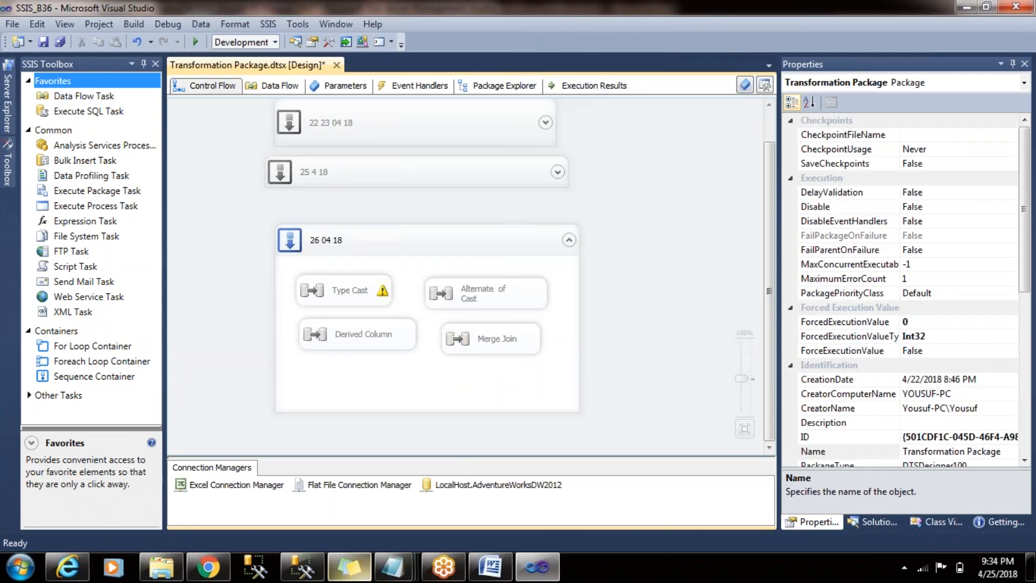
# - Switch to the MSBI course content document in Word
pyautogui.click(490, 567)
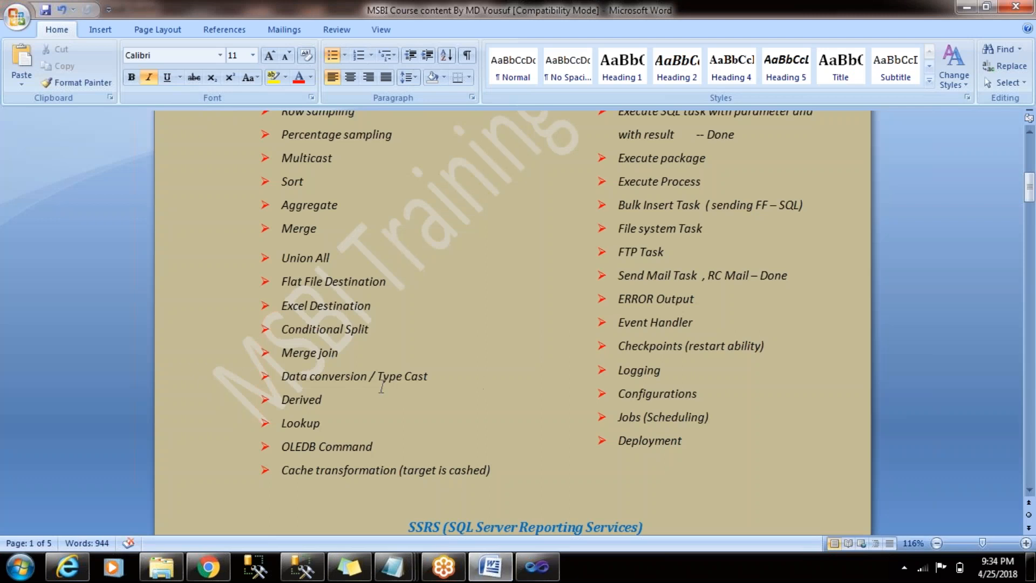
pyautogui.doubleClick(308, 424)
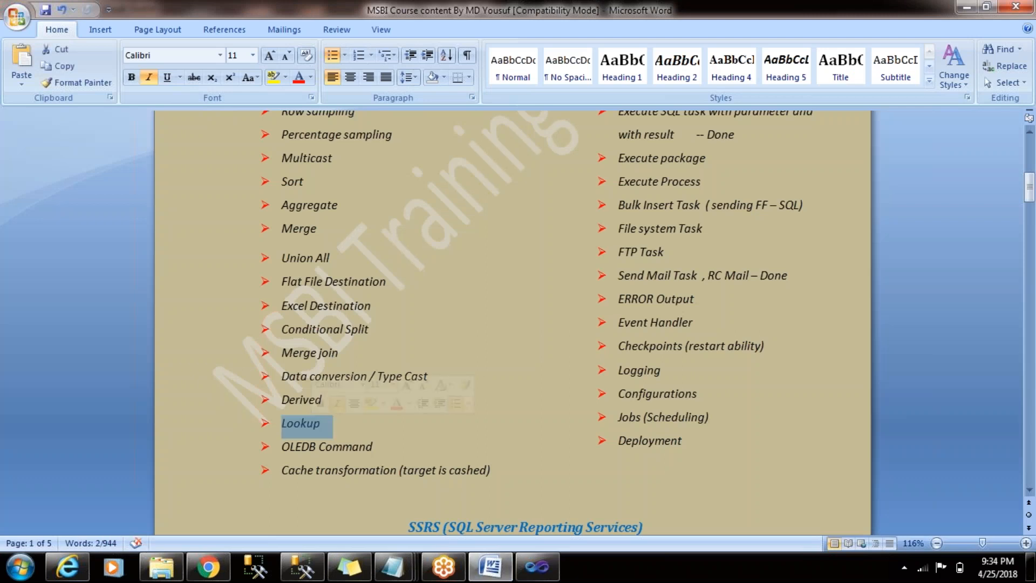
pyautogui.click(354, 422)
pyautogui.write('---')
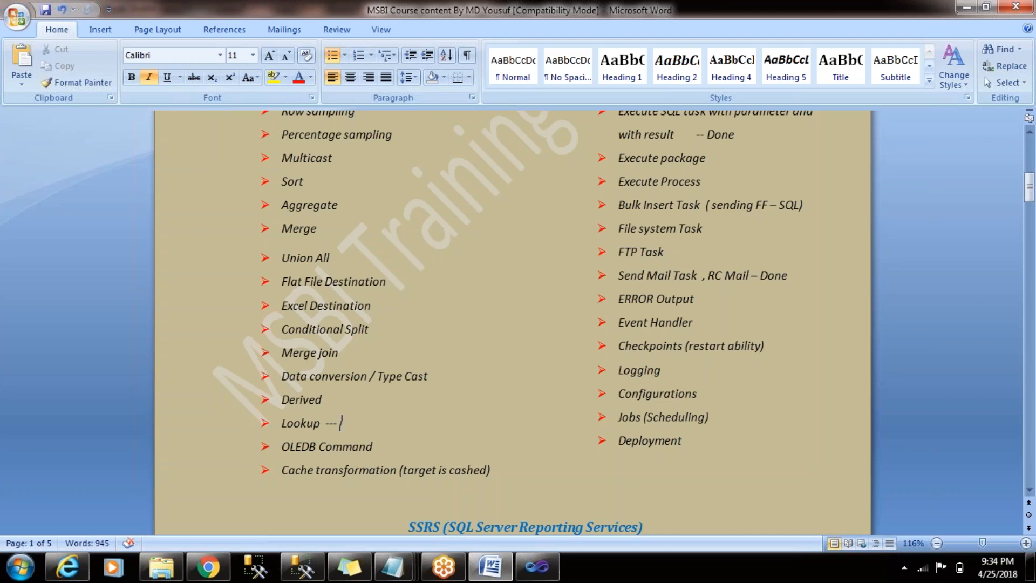
pyautogui.press('BackSpace')
pyautogui.press('BackSpace')
pyautogui.press('BackSpace')
pyautogui.press('BackSpace')
# - Append "-- DONE" to the Derived entry in the SSIS transformation list and save the document
pyautogui.press('Up')
pyautogui.write('-- DONE')
pyautogui.hotkey('ctrl', 's')
pyautogui.click(660, 324)
pyautogui.scroll(5, 697, 327)
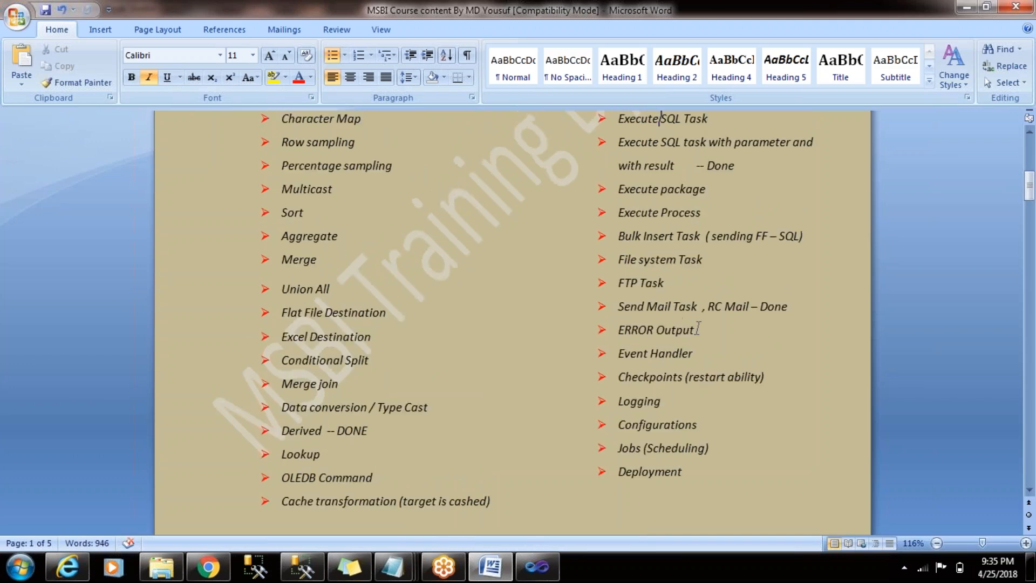
# - Review the SSIS topic lists in the course document, from the introductions through the cache transformation and deployment entries
pyautogui.scroll(1, 697, 327)
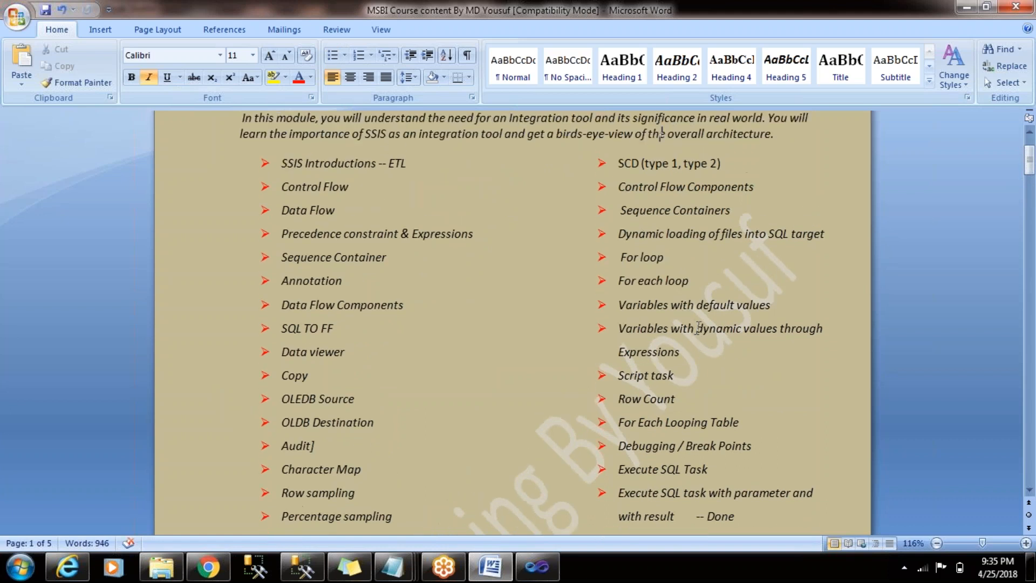
pyautogui.press('Down')
pyautogui.press('Down')
pyautogui.press('Down')
pyautogui.press('Down')
pyautogui.press('Down')
pyautogui.press('Down')
pyautogui.press('Down')
pyautogui.press('Down')
pyautogui.press('Down')
pyautogui.press('Down')
pyautogui.press('Down')
pyautogui.press('Down')
pyautogui.press('Down')
pyautogui.press('Down')
pyautogui.press('Down')
pyautogui.press('Down')
pyautogui.press('Down')
pyautogui.press('Down')
pyautogui.press('Down')
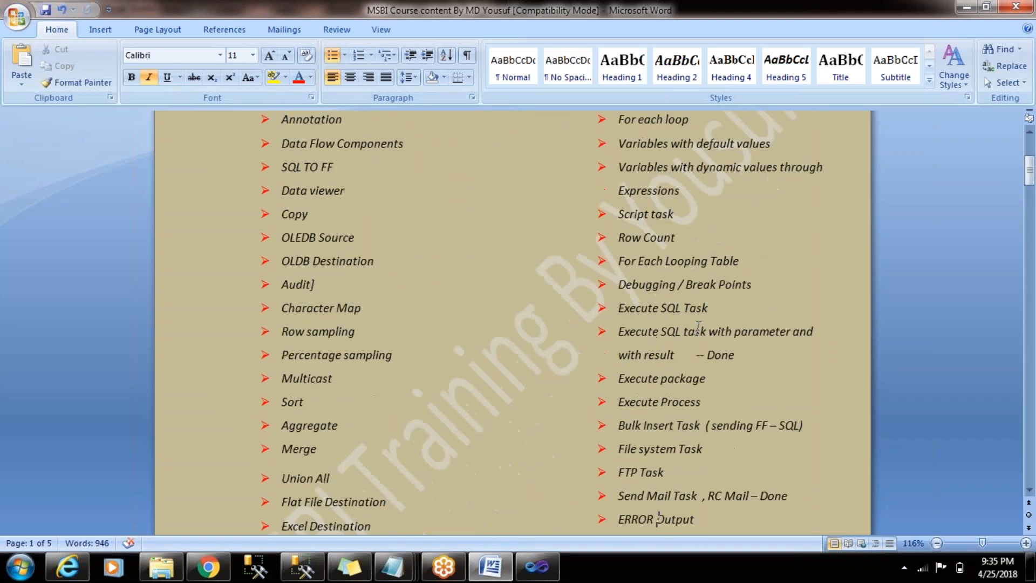
pyautogui.press('Down')
pyautogui.press('Down')
pyautogui.press('Down')
pyautogui.press('Up')
pyautogui.press('Up')
pyautogui.press('Up')
pyautogui.press('Up')
pyautogui.press('Up')
pyautogui.press('Up')
pyautogui.press('Up')
pyautogui.press('Up')
pyautogui.press('Up')
pyautogui.press('Up')
pyautogui.press('Up')
pyautogui.press('Up')
pyautogui.press('Up')
pyautogui.press('Up')
pyautogui.press('Up')
pyautogui.press('Up')
pyautogui.press('Up')
pyautogui.press('Up')
pyautogui.press('Up')
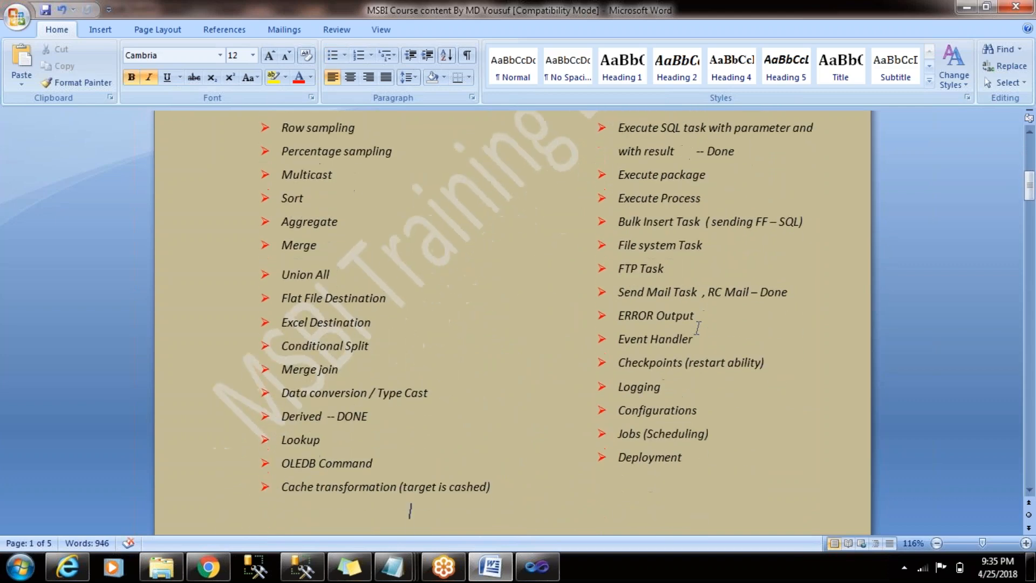
pyautogui.press('Up')
pyautogui.press('Up')
pyautogui.press('Up')
pyautogui.press('Up')
pyautogui.press('Up')
pyautogui.press('Up')
pyautogui.press('Up')
pyautogui.press('Up')
pyautogui.press('Up')
pyautogui.press('Up')
pyautogui.press('Up')
pyautogui.press('Up')
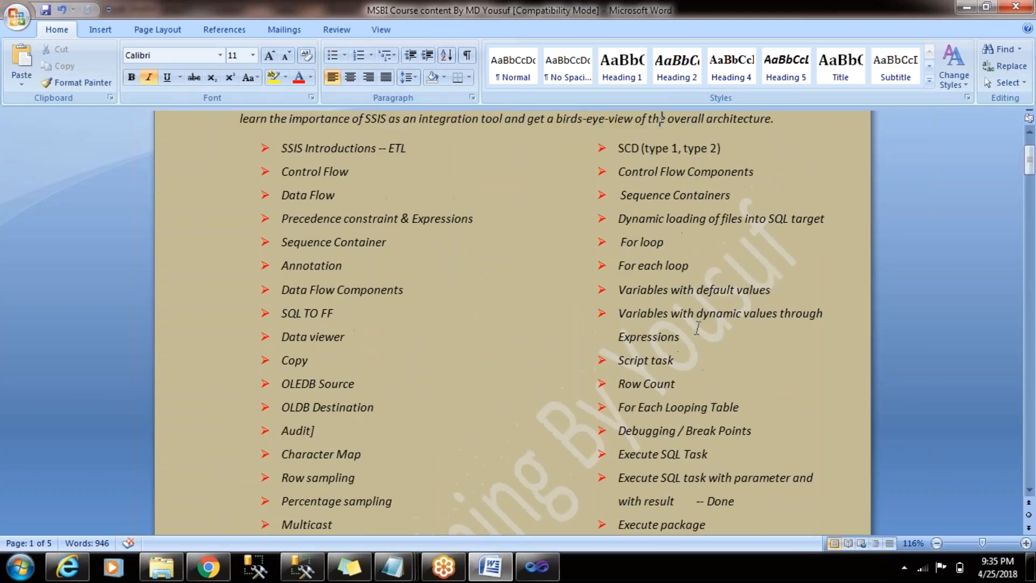
# - Return to the Transformation Package in Visual Studio, and collapse and disable the 26 04 18 sequence container
pyautogui.click(967, 6)
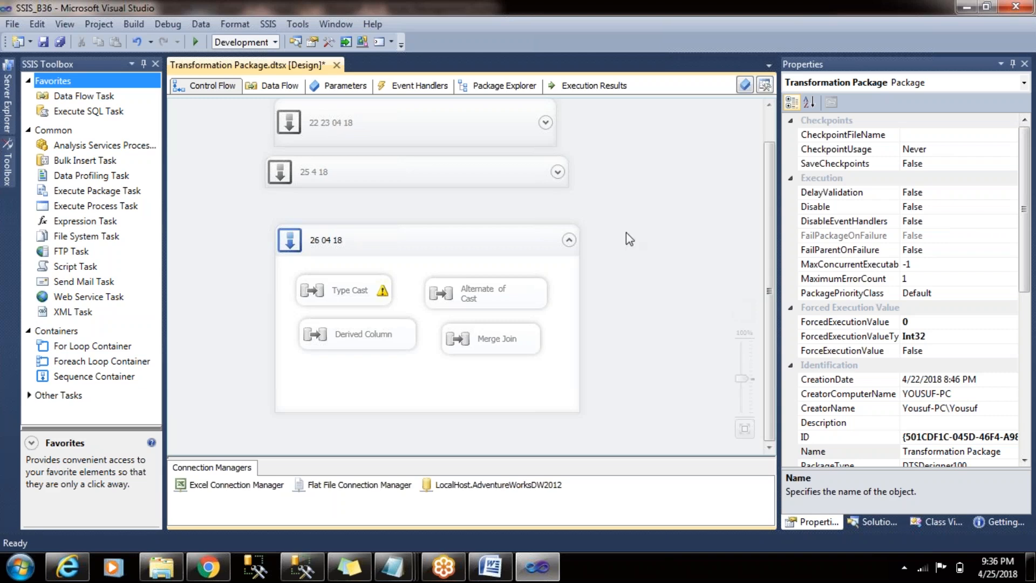
pyautogui.click(566, 247)
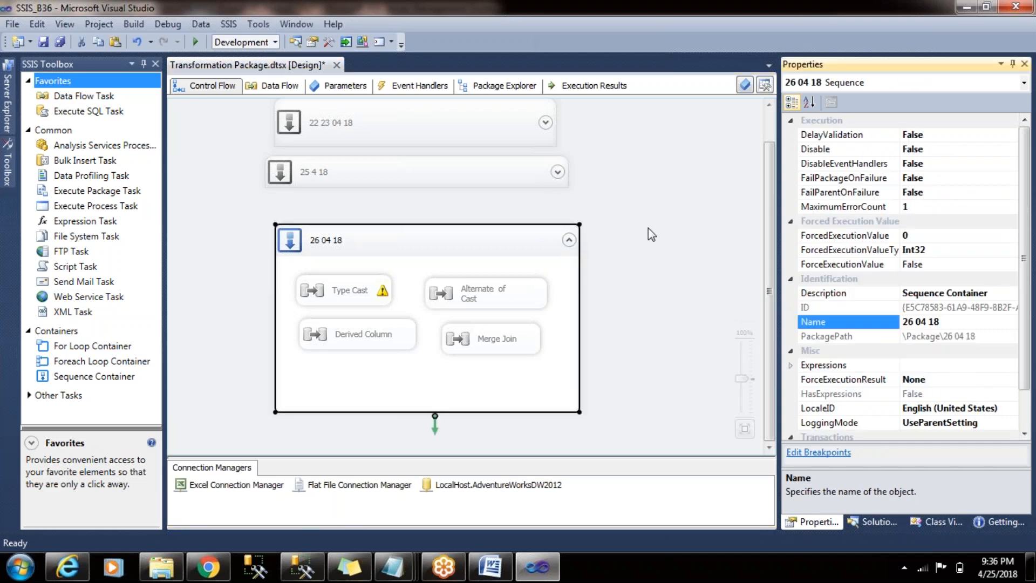
pyautogui.click(568, 240)
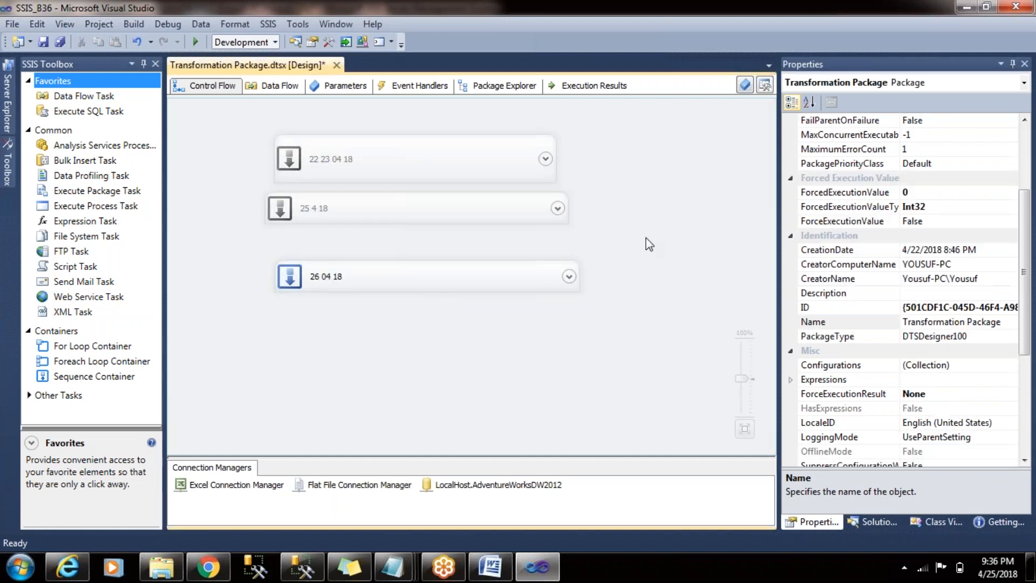
pyautogui.rightClick(480, 271)
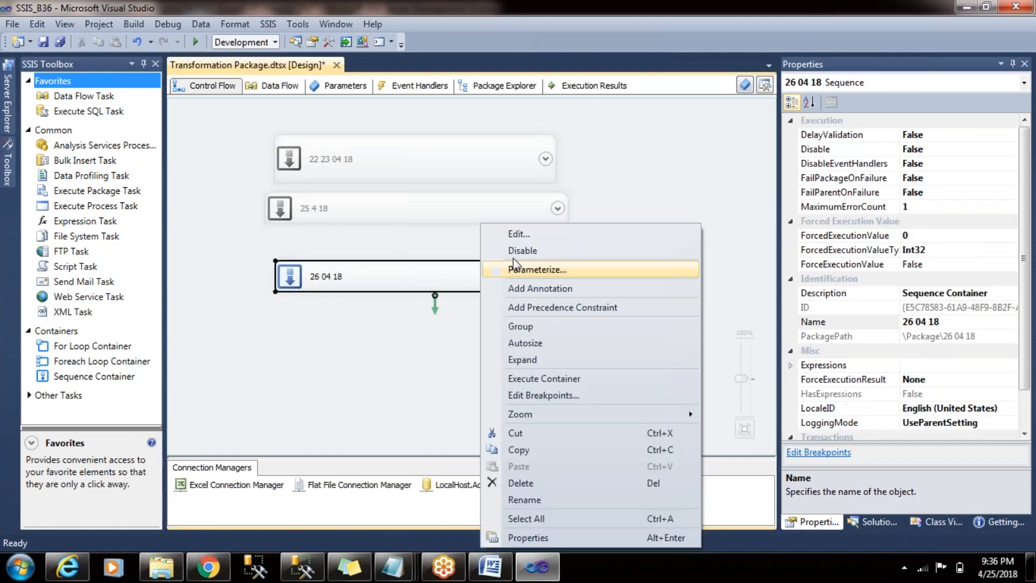
pyautogui.click(568, 251)
# - Check the April 2018 dates in the system clock's calendar and close it again
pyautogui.click(989, 571)
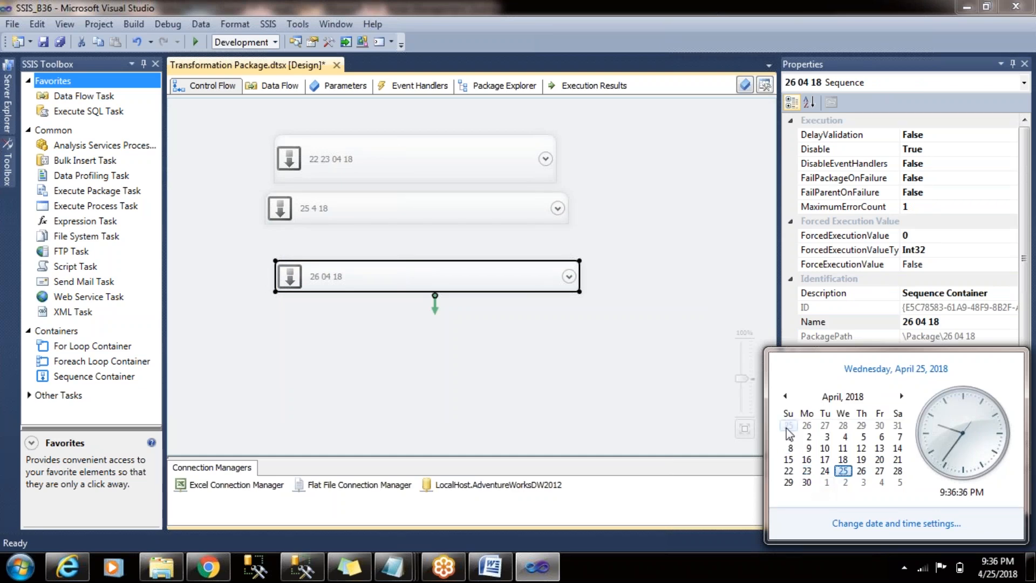
pyautogui.click(716, 289)
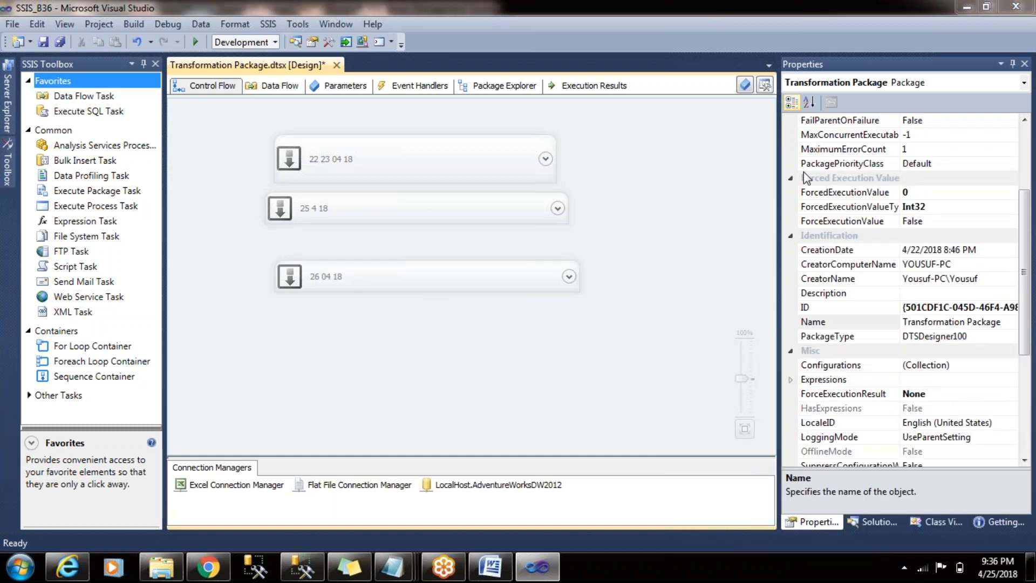
pyautogui.click(998, 572)
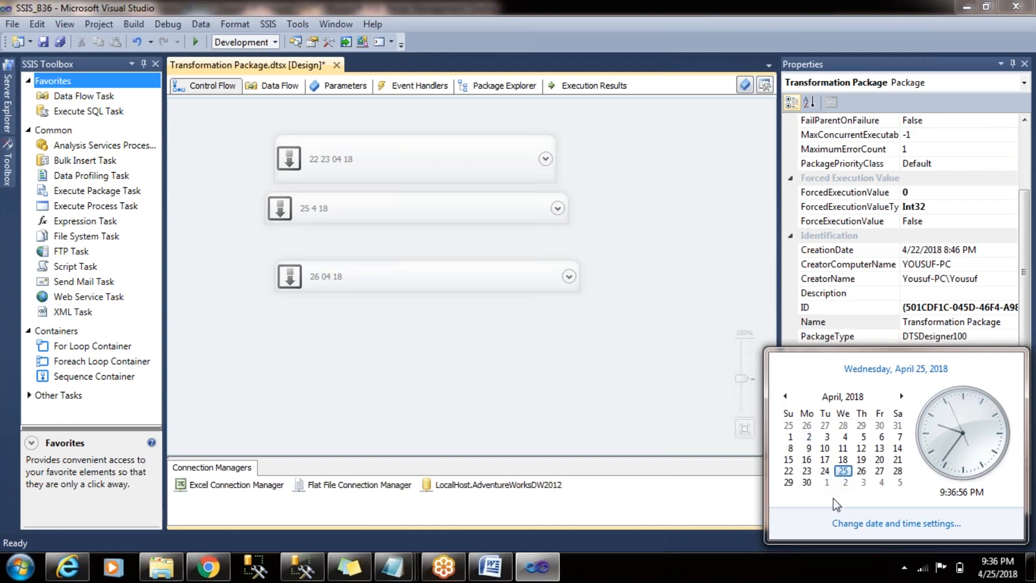
pyautogui.click(726, 311)
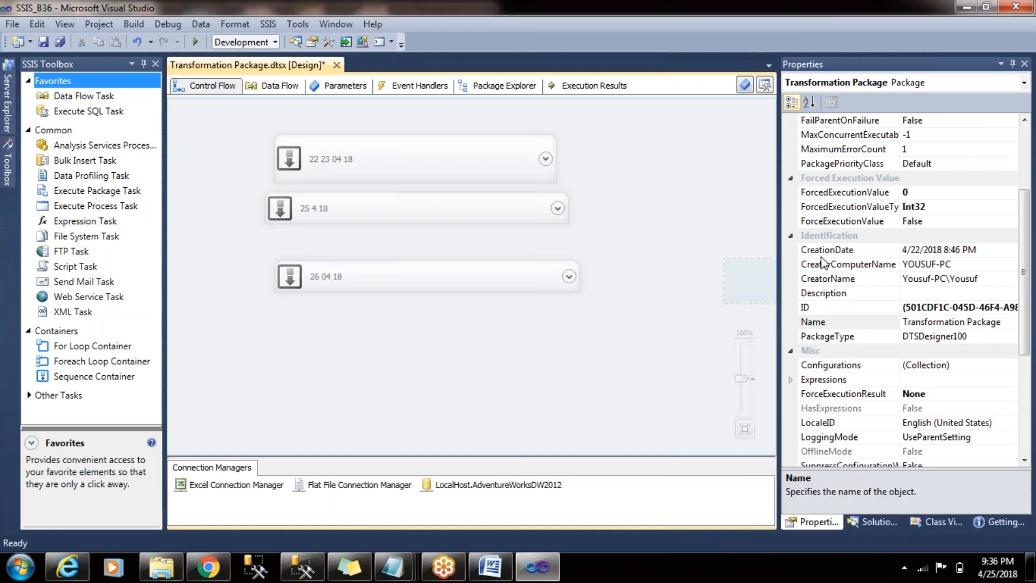